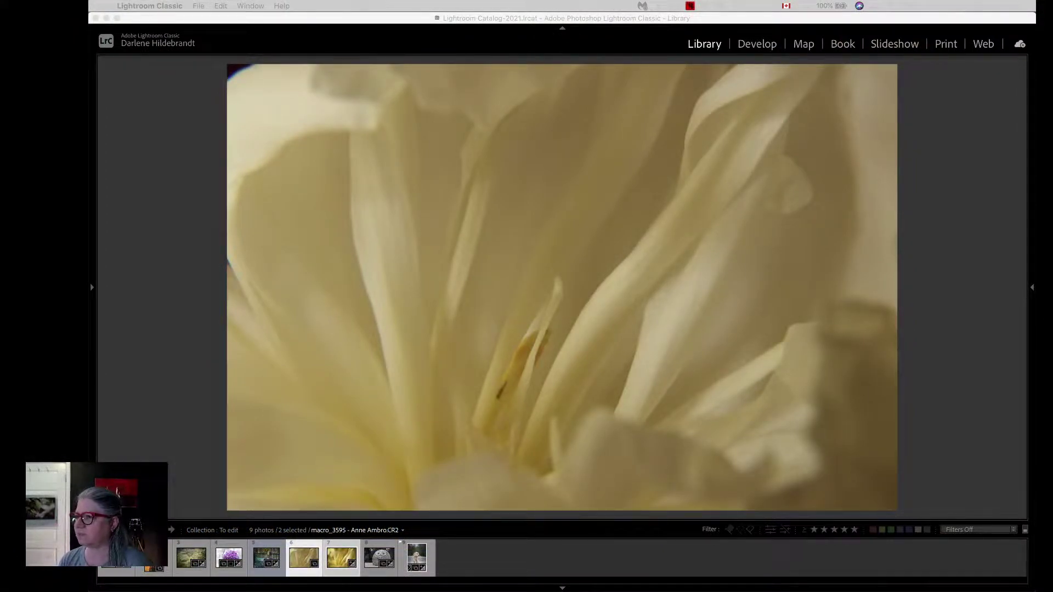
Compare the original yellow flower macro with its edited version at dimmed, full-screen and zoomed-in views, finishing in the thumbnail grid
{"action": "key", "text": "l"}
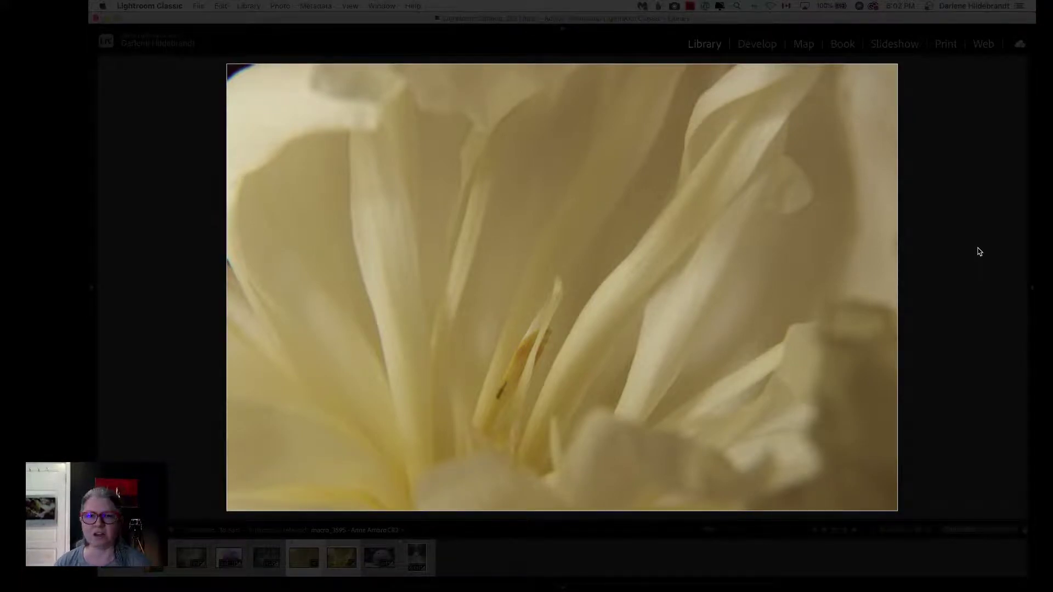
{"action": "key", "text": "Right"}
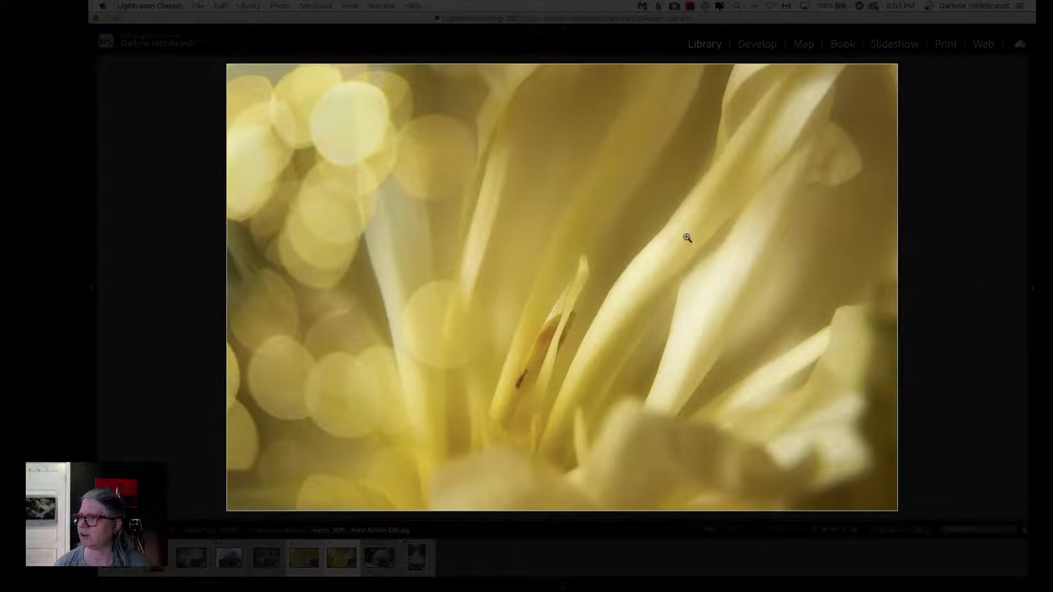
{"action": "left_click", "coordinate": [787, 242]}
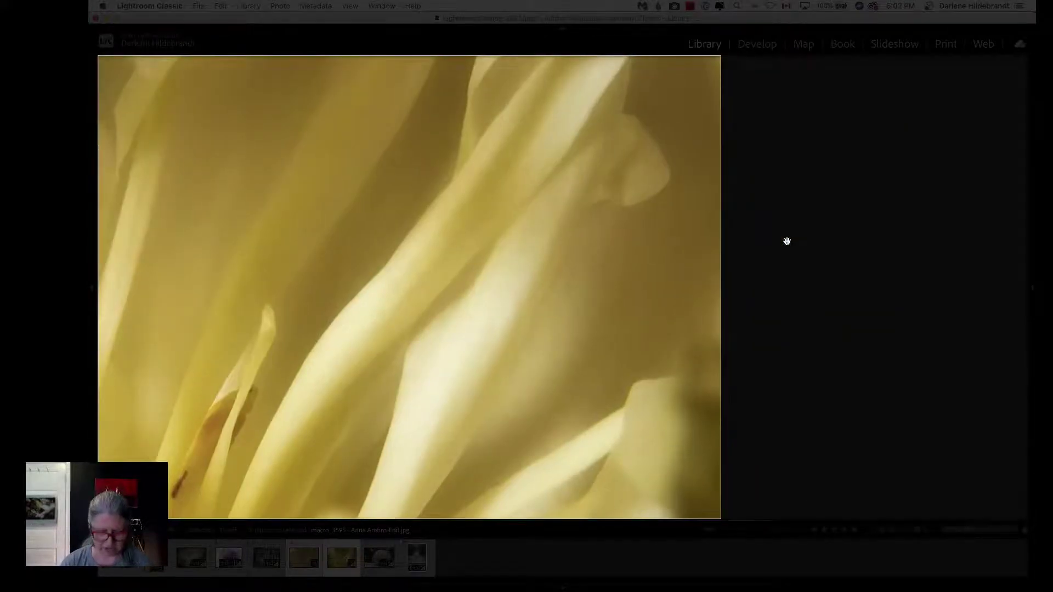
{"action": "key", "text": "f"}
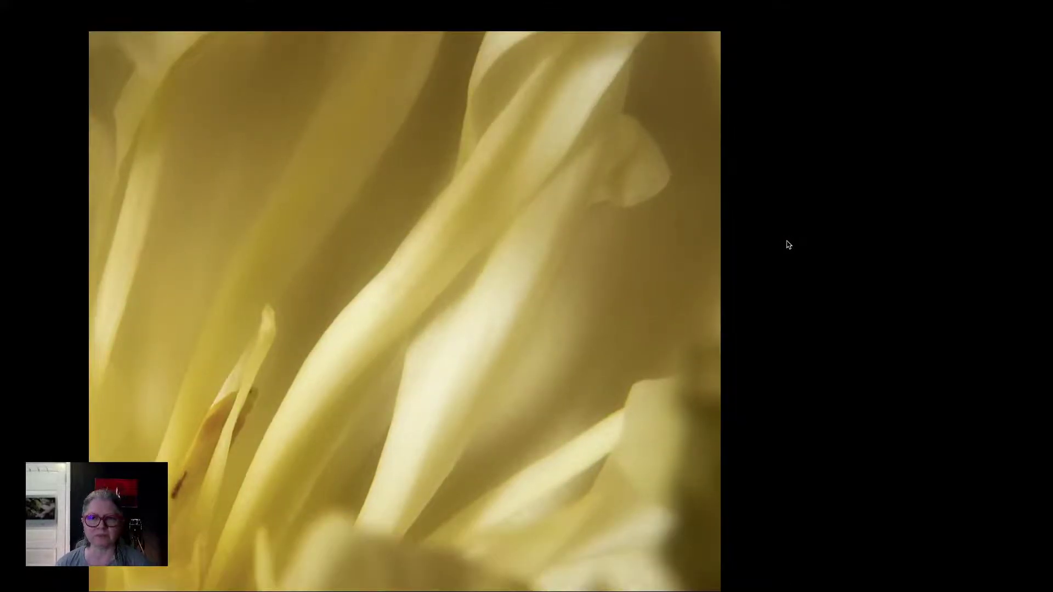
{"action": "key", "text": "f"}
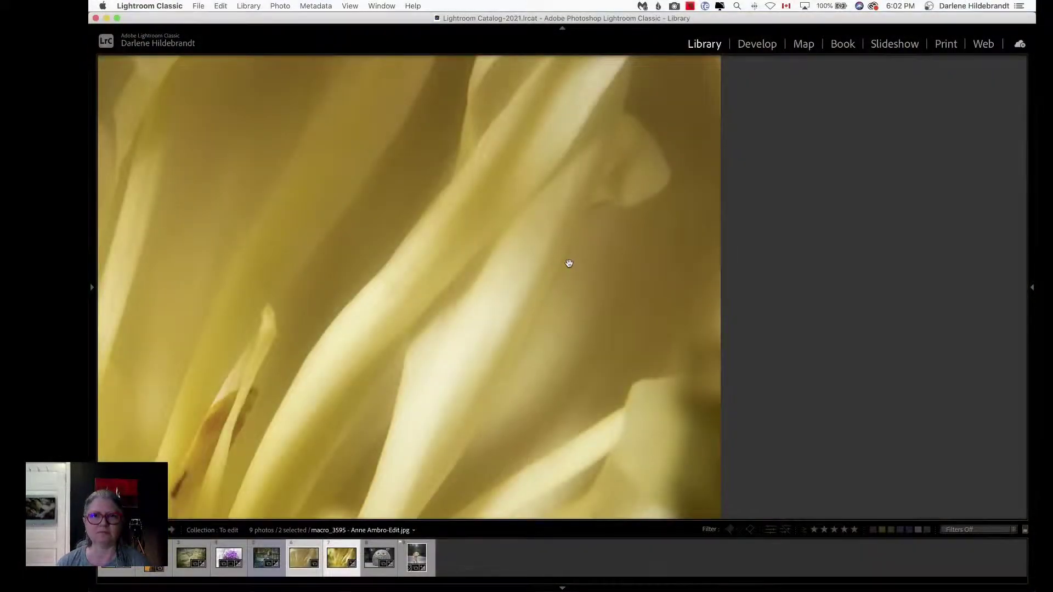
{"action": "left_click", "coordinate": [569, 264]}
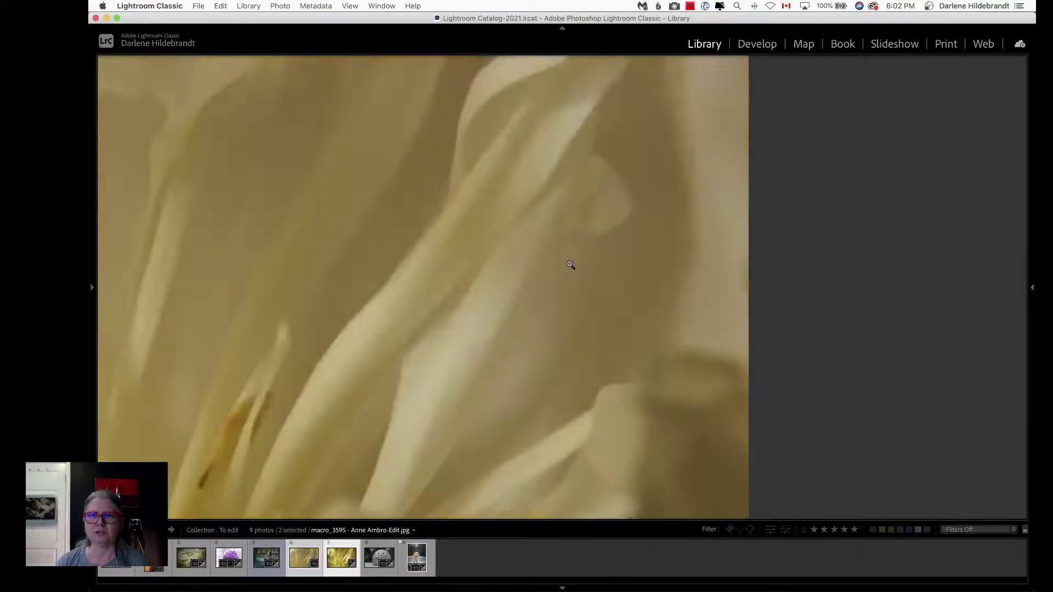
{"action": "key", "text": "g"}
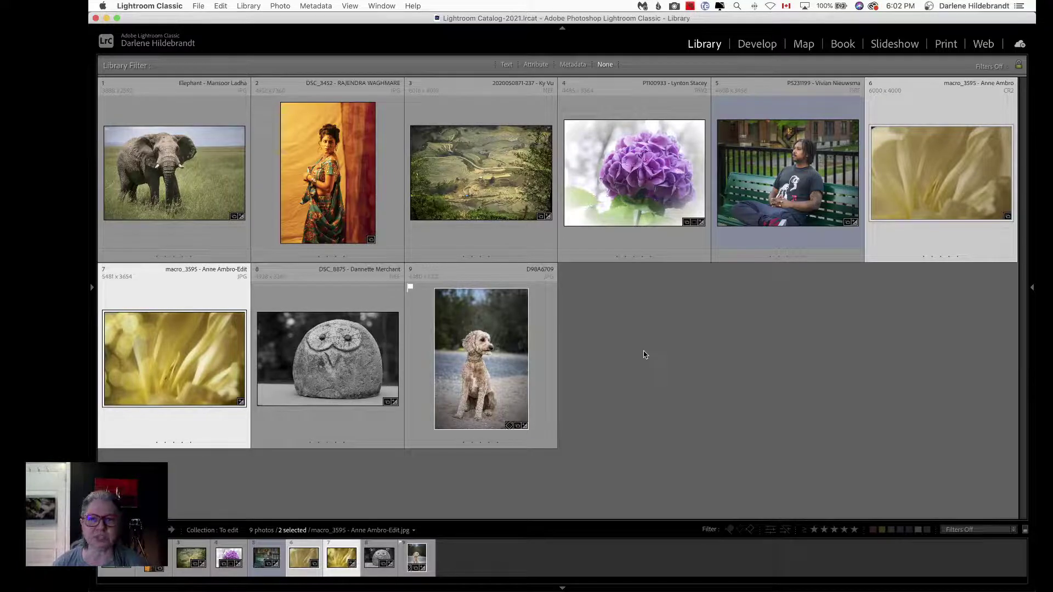
Clear the two-photo selection and view the original flower raw file followed by its edited JPEG
{"action": "key", "text": "super+d"}
{"action": "double_click", "coordinate": [916, 171]}
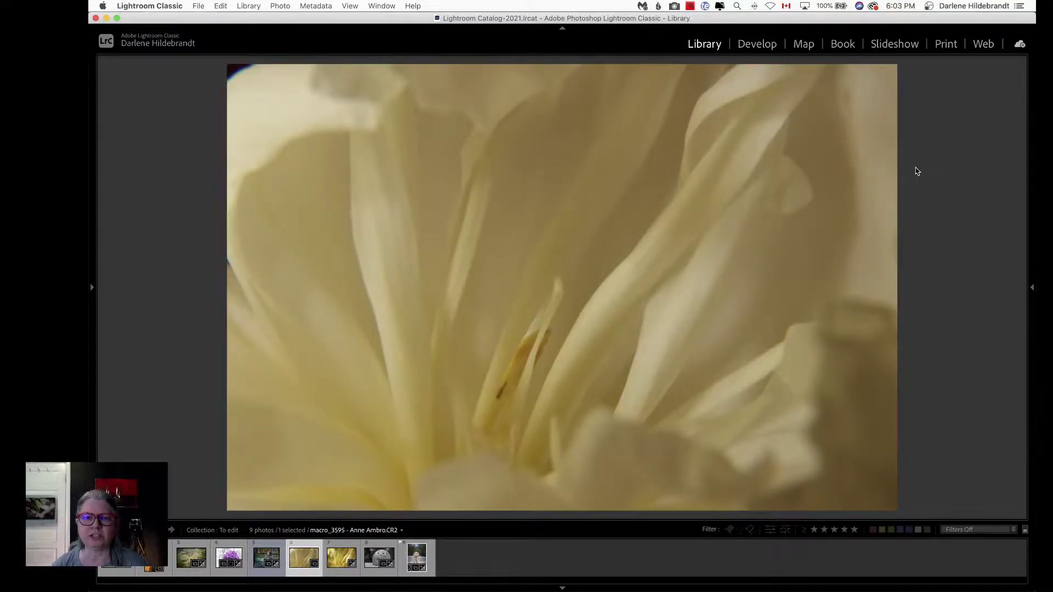
{"action": "key", "text": "Right"}
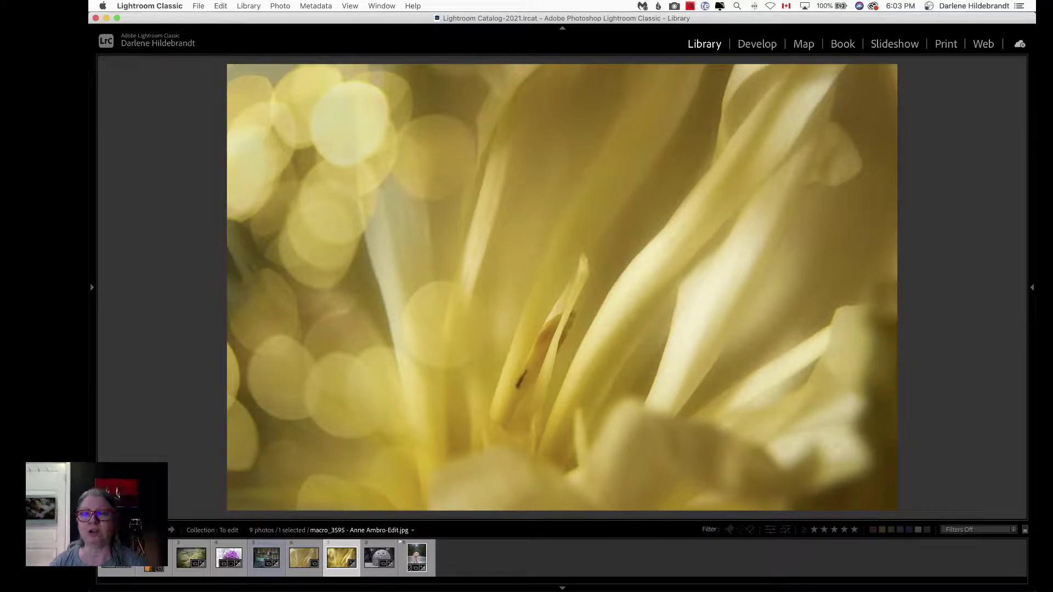
Send the original macro_3595 CR2 photo to Luminar AI as a JPEG copy with Lightroom adjustments
{"action": "left_click", "coordinate": [303, 558]}
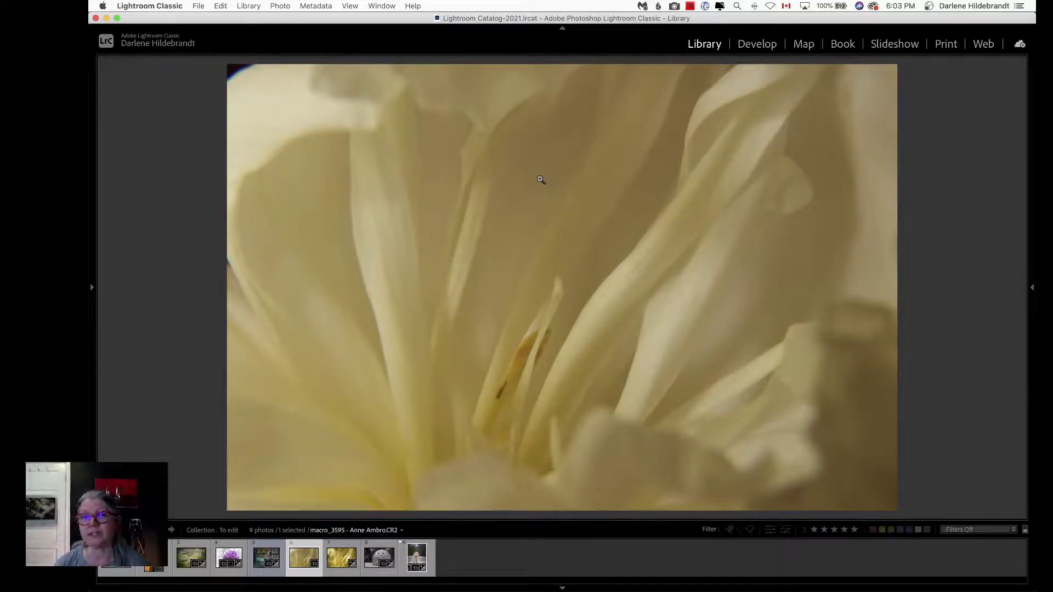
{"action": "right_click", "coordinate": [525, 178]}
{"action": "mouse_move", "coordinate": [543, 280]}
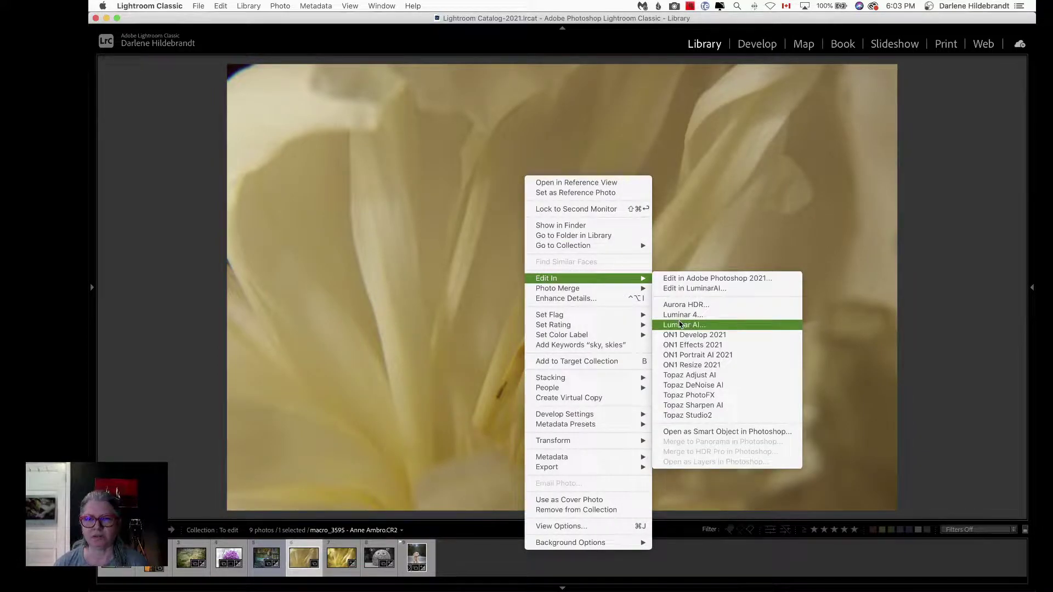
{"action": "left_click", "coordinate": [681, 325]}
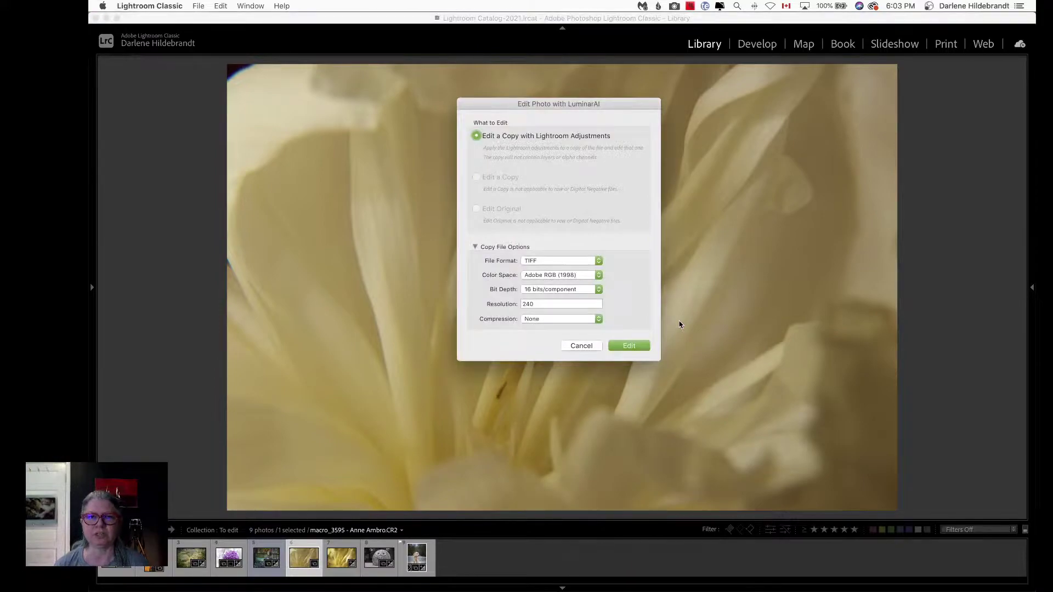
{"action": "left_click", "coordinate": [548, 262]}
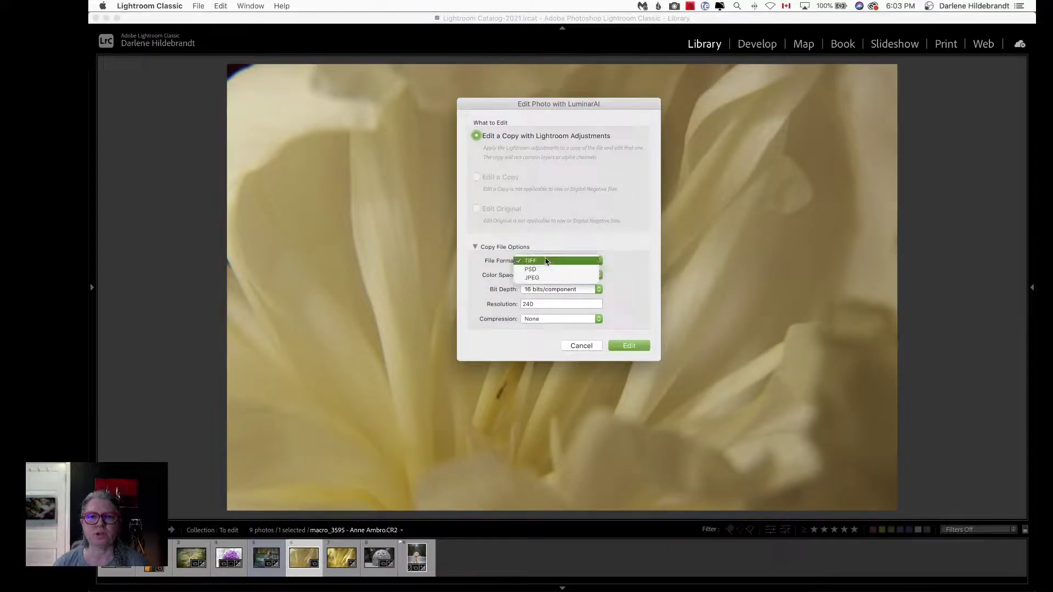
{"action": "left_click", "coordinate": [546, 279]}
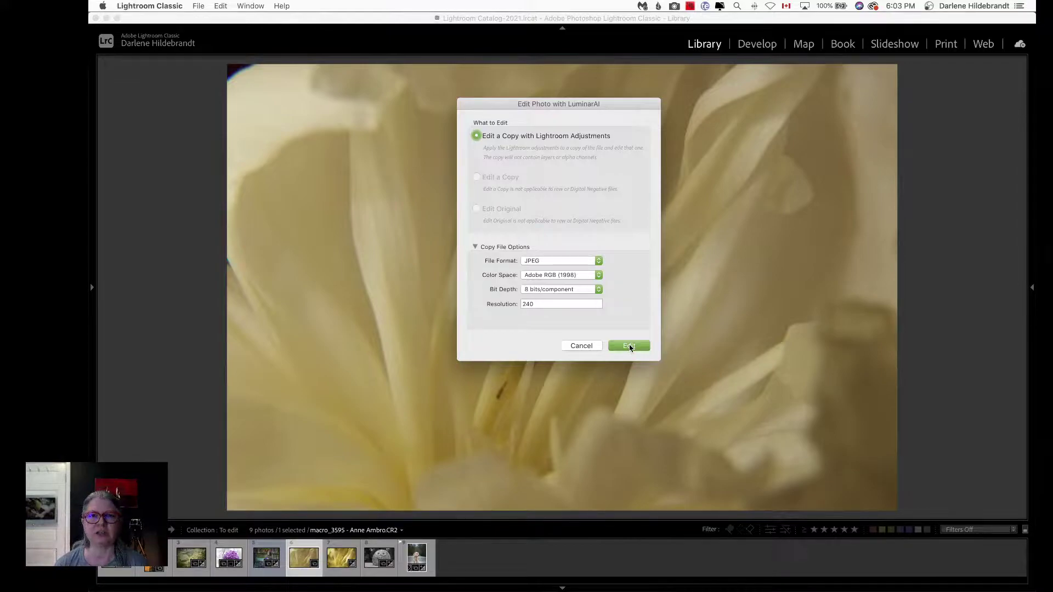
{"action": "left_click", "coordinate": [629, 346]}
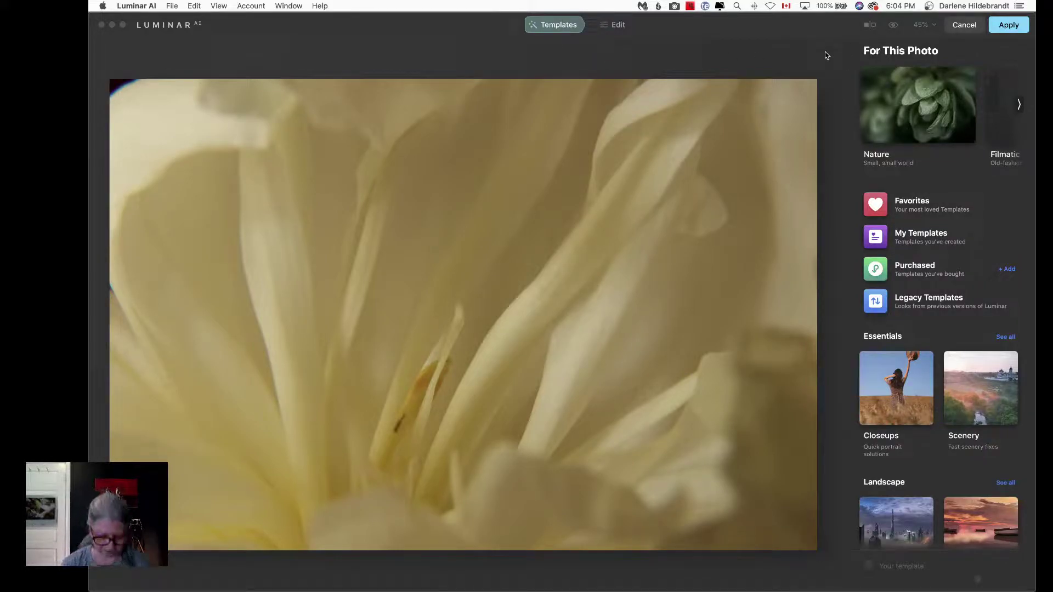
Launch Cursor Pro and turn on its pointer highlight, returning to Luminar AI
{"action": "key", "text": "super+space"}
{"action": "type", "text": "u"}
{"action": "key", "text": "BackSpace"}
{"action": "type", "text": "cur"}
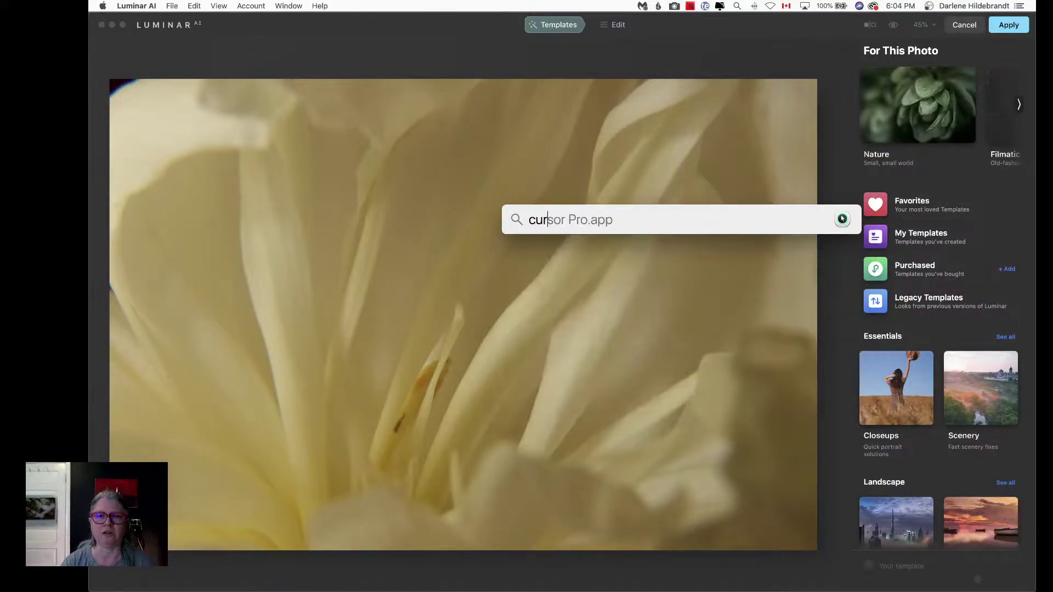
{"action": "key", "text": "Return"}
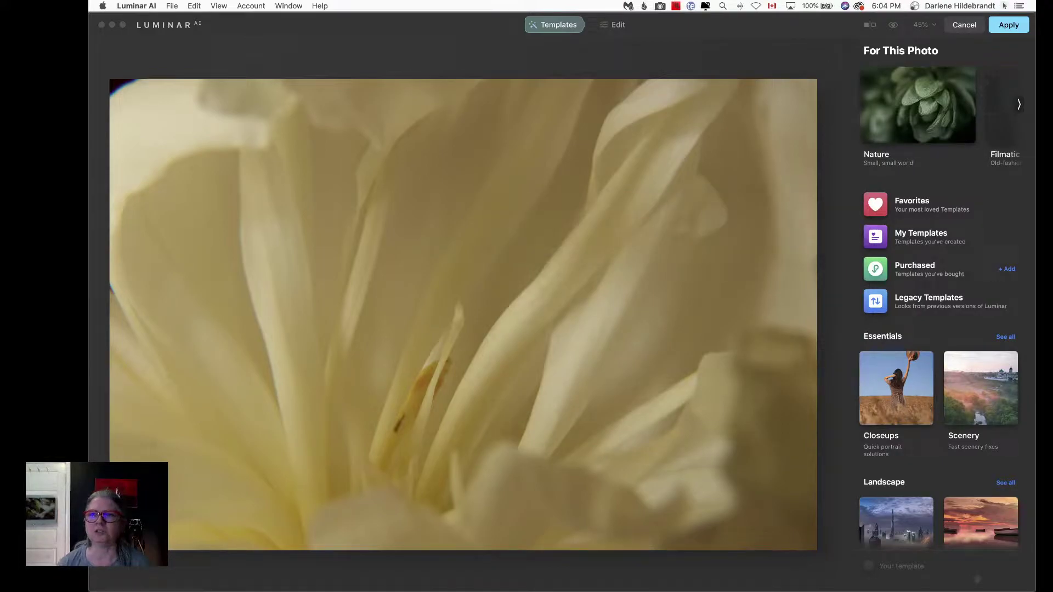
{"action": "left_click", "coordinate": [1008, 7]}
{"action": "left_click", "coordinate": [989, 33]}
{"action": "left_click", "coordinate": [813, 60]}
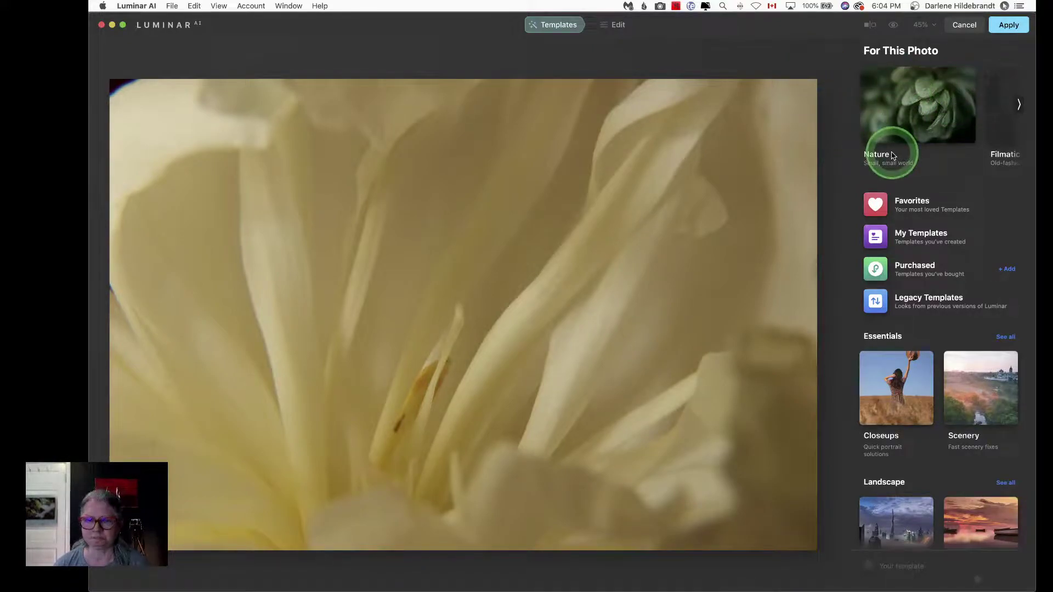
Try the Sunny Small and Best Close Up templates from the suggested Nature collection on the flower photo
{"action": "left_click", "coordinate": [1019, 104]}
{"action": "left_click", "coordinate": [857, 104]}
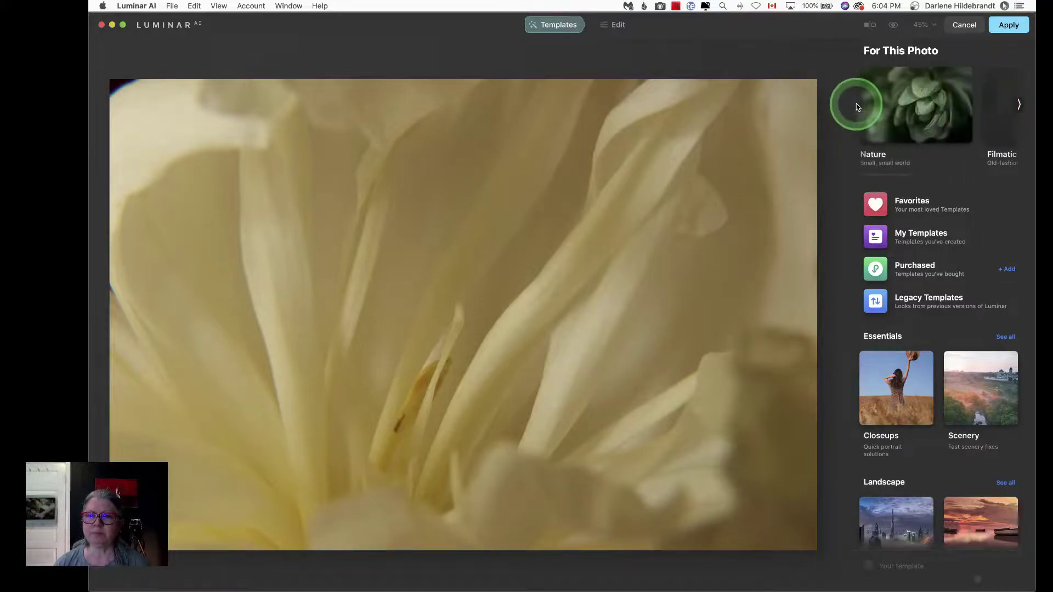
{"action": "left_click", "coordinate": [901, 114]}
{"action": "left_click", "coordinate": [881, 356]}
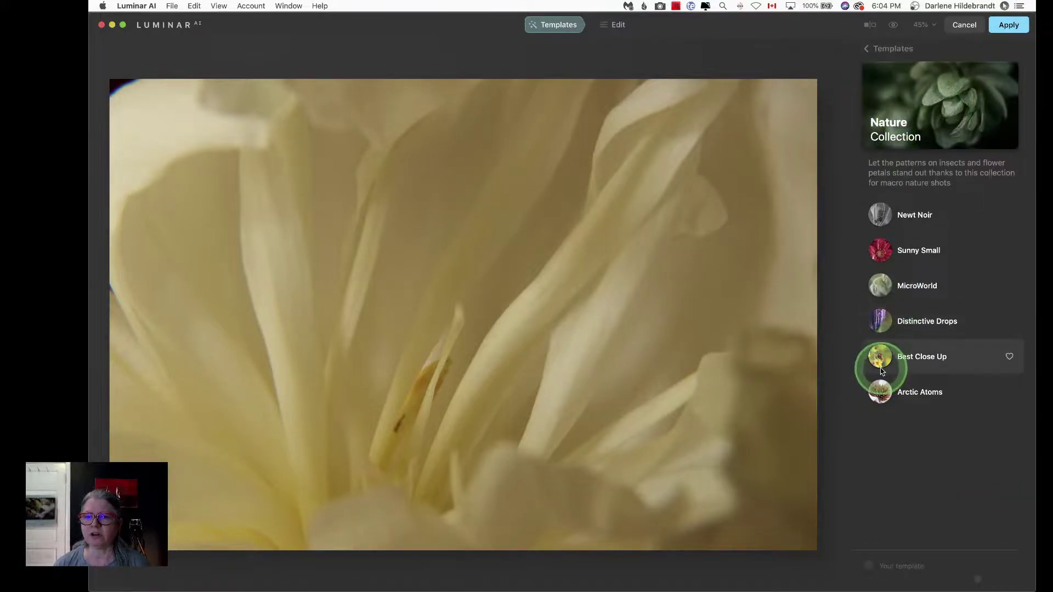
{"action": "left_click", "coordinate": [880, 250]}
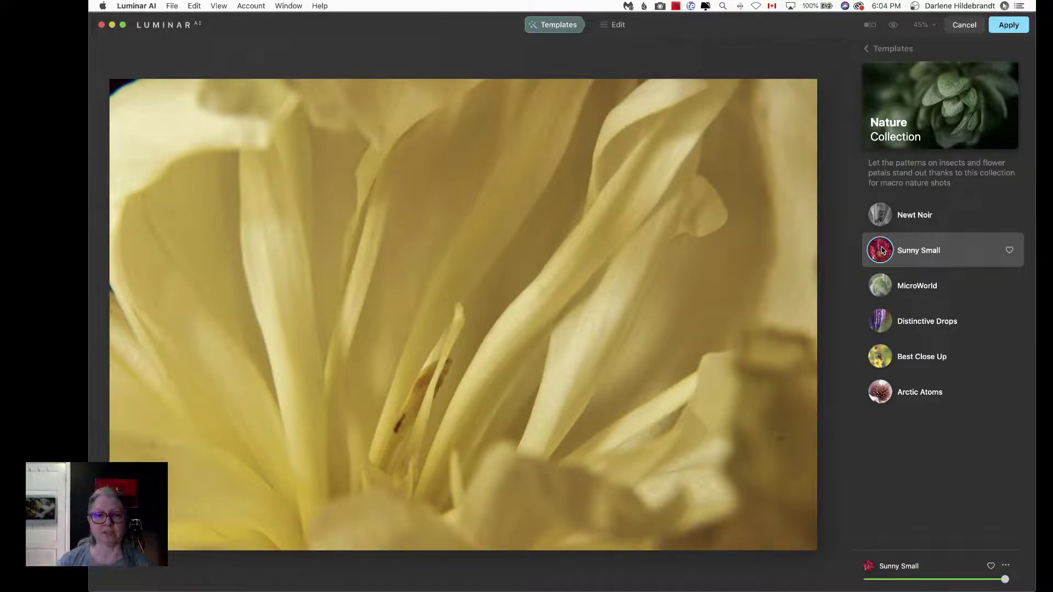
{"action": "left_click", "coordinate": [882, 251]}
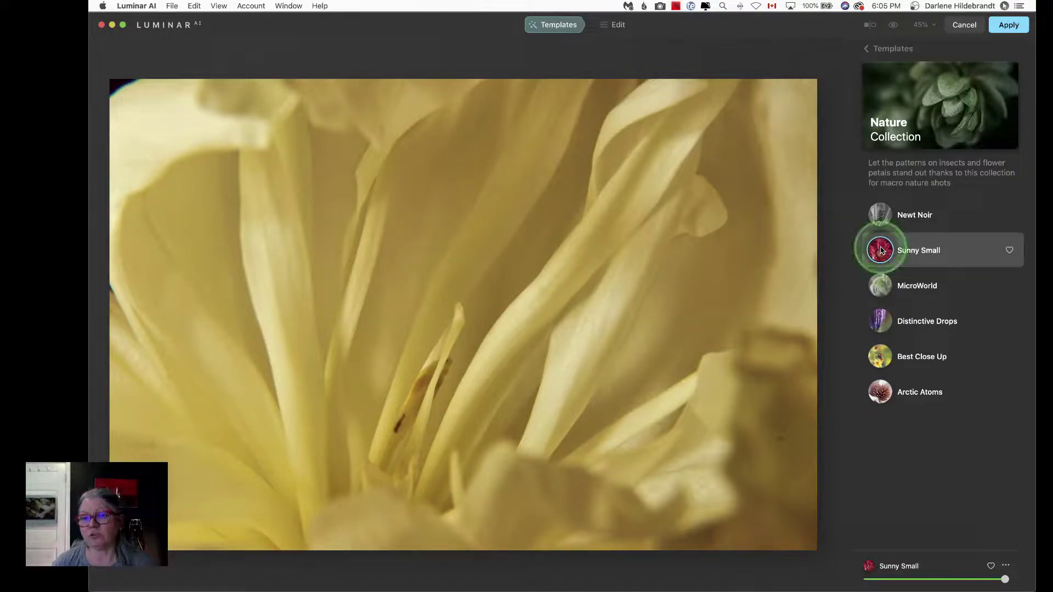
{"action": "left_click", "coordinate": [880, 284]}
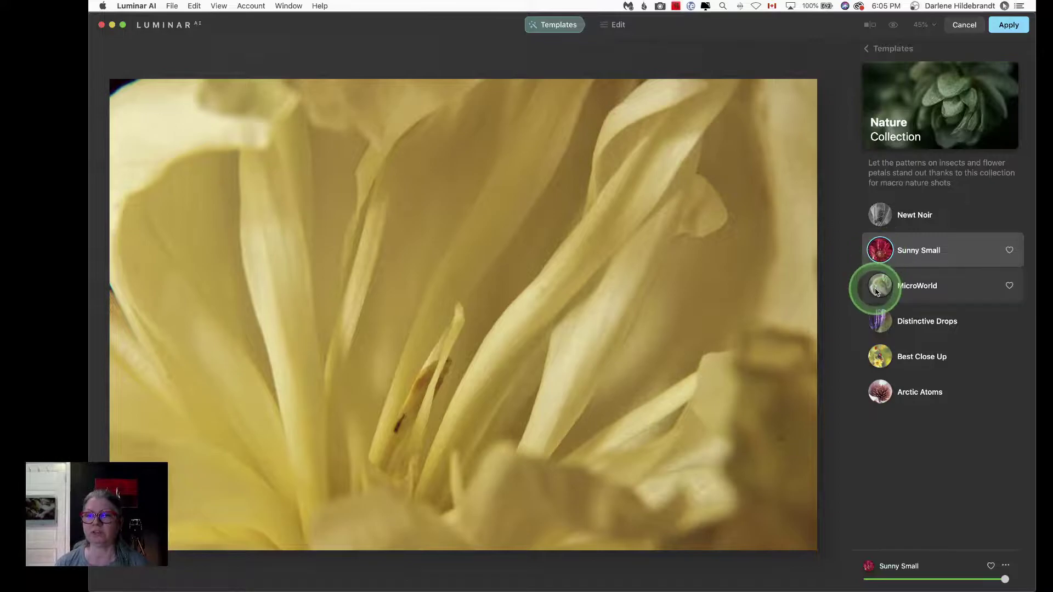
{"action": "left_click", "coordinate": [879, 215]}
{"action": "left_click", "coordinate": [879, 249]}
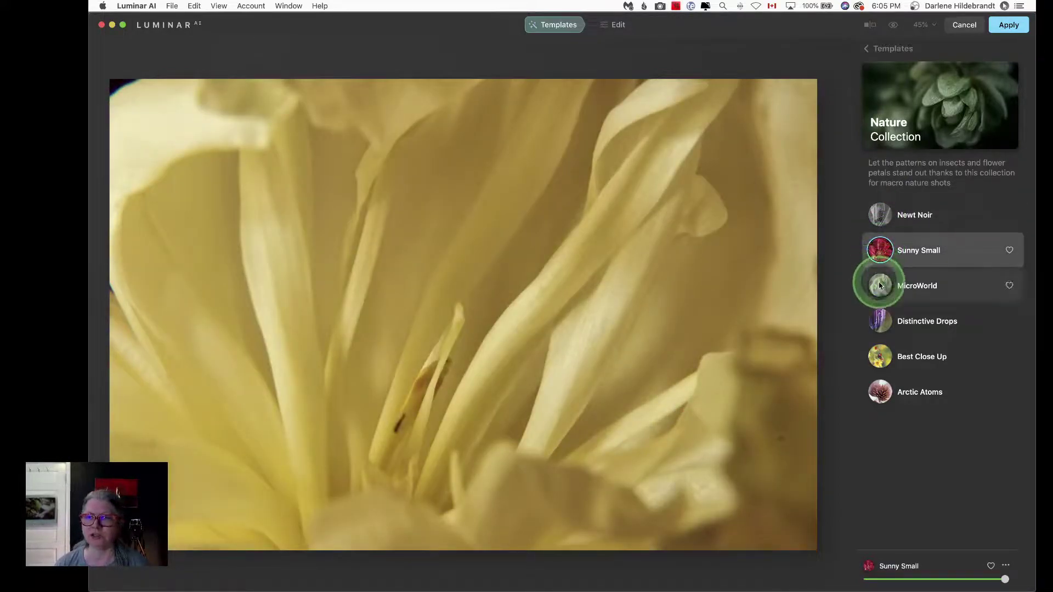
{"action": "left_click", "coordinate": [879, 358]}
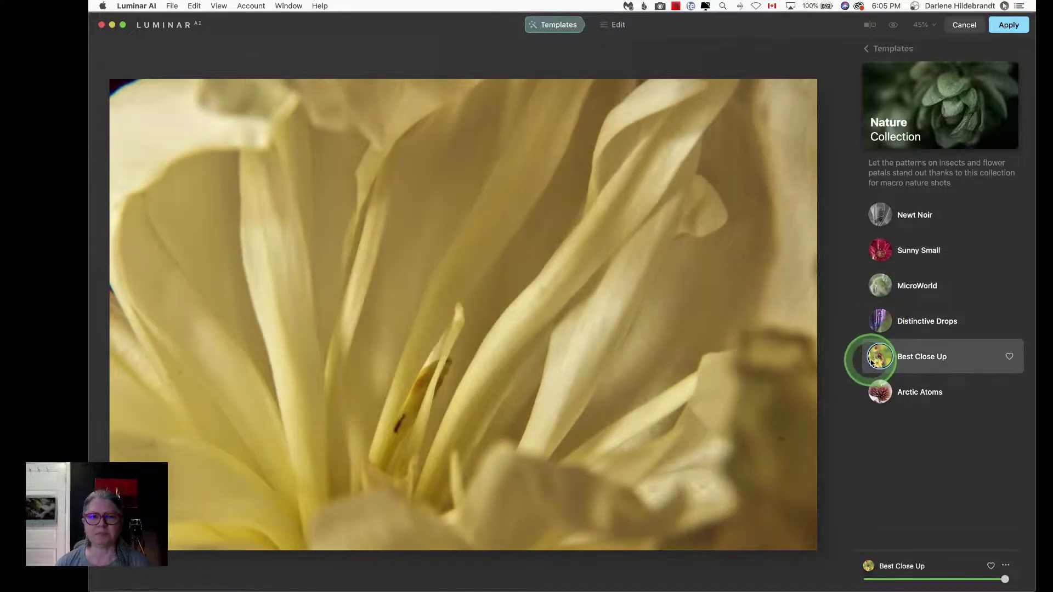
Try the Brilliance and Razor templates from the suggested Objects collection on the flower photo
{"action": "left_click", "coordinate": [876, 50]}
{"action": "left_click", "coordinate": [1018, 104]}
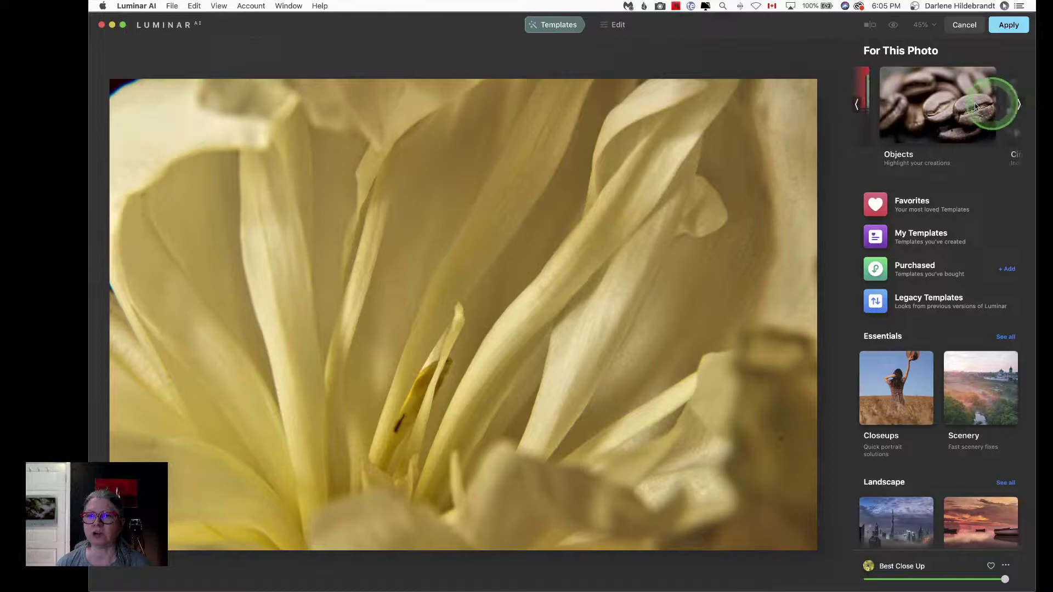
{"action": "left_click", "coordinate": [1001, 105]}
{"action": "left_click", "coordinate": [885, 292]}
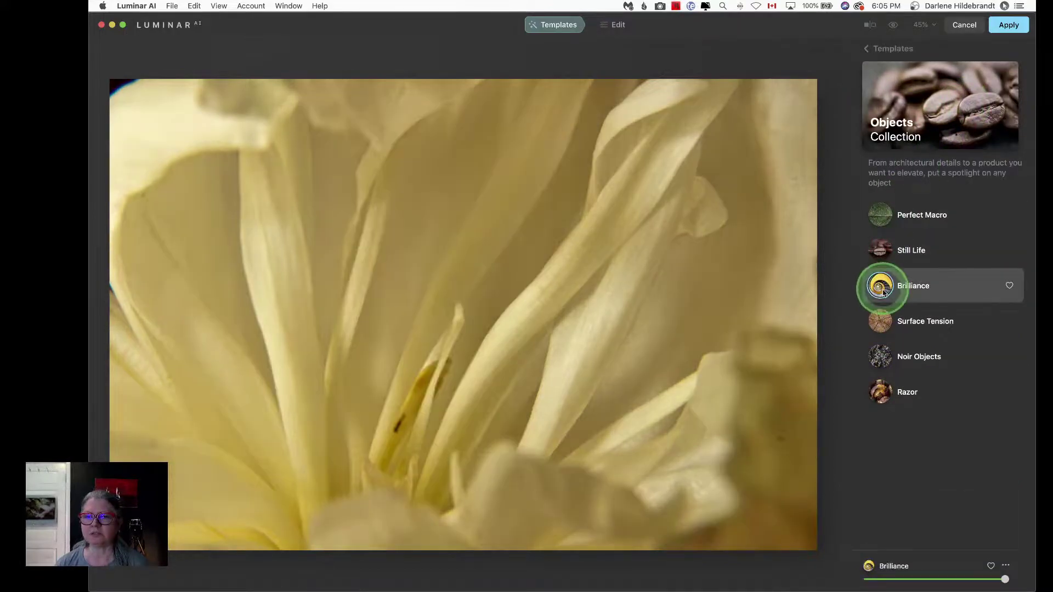
{"action": "left_click", "coordinate": [883, 392]}
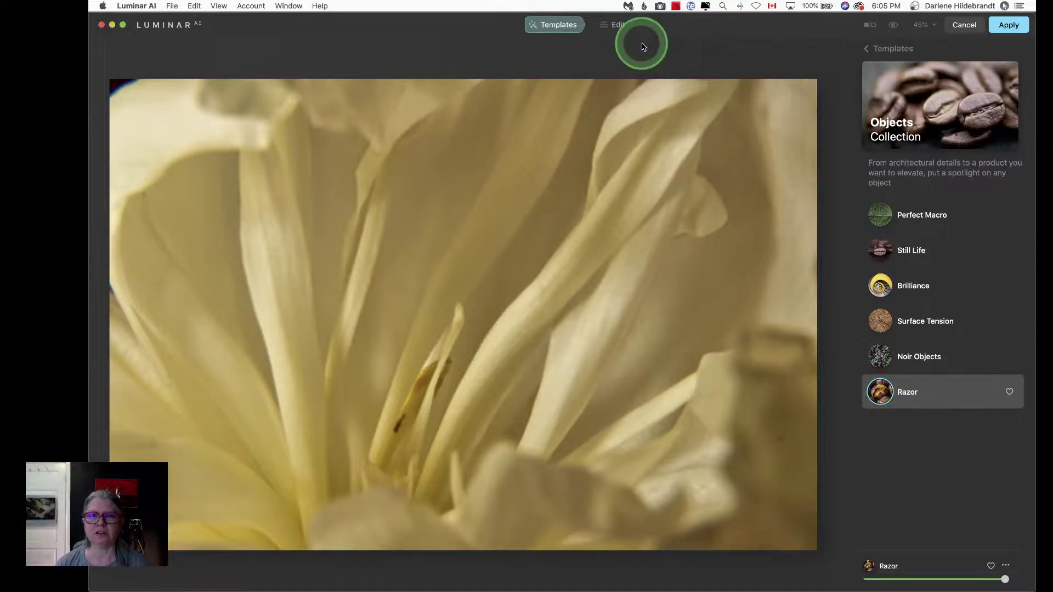
Apply the Golden Light template from the user-created templates to the flower photo
{"action": "left_click", "coordinate": [877, 50]}
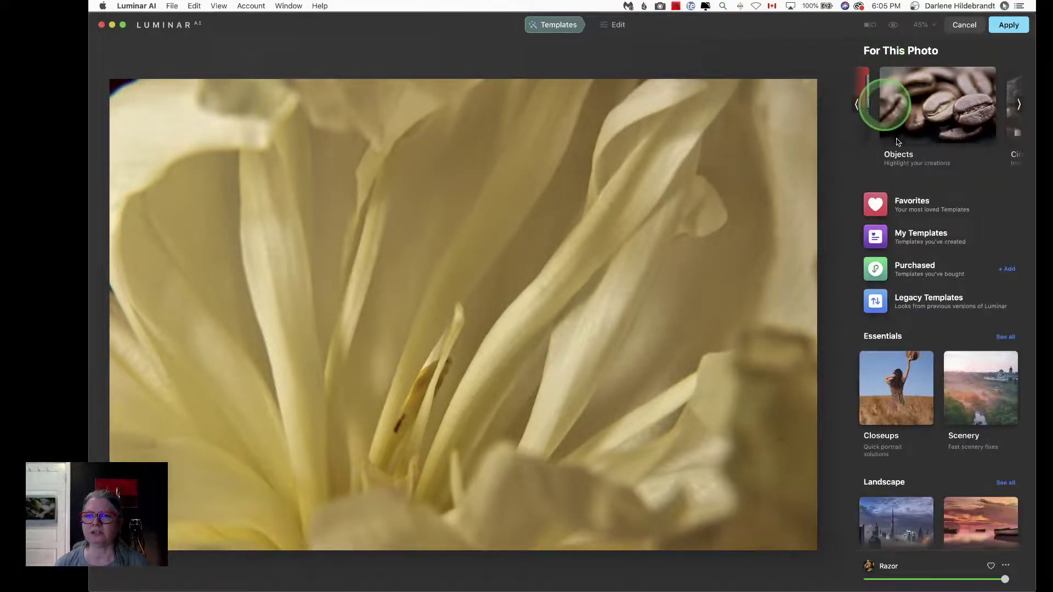
{"action": "left_click", "coordinate": [876, 236]}
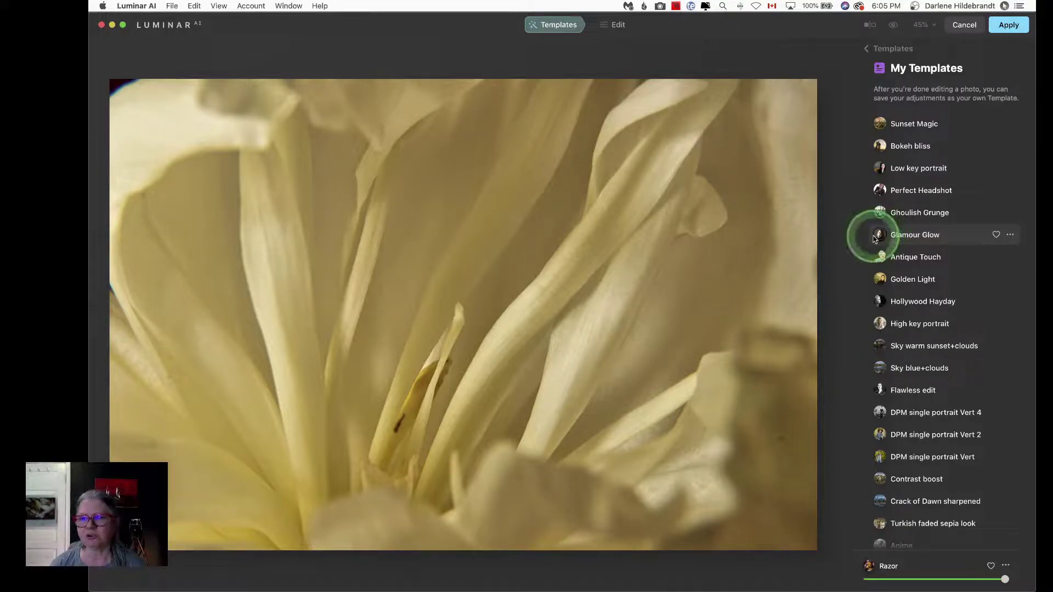
{"action": "left_click", "coordinate": [905, 280]}
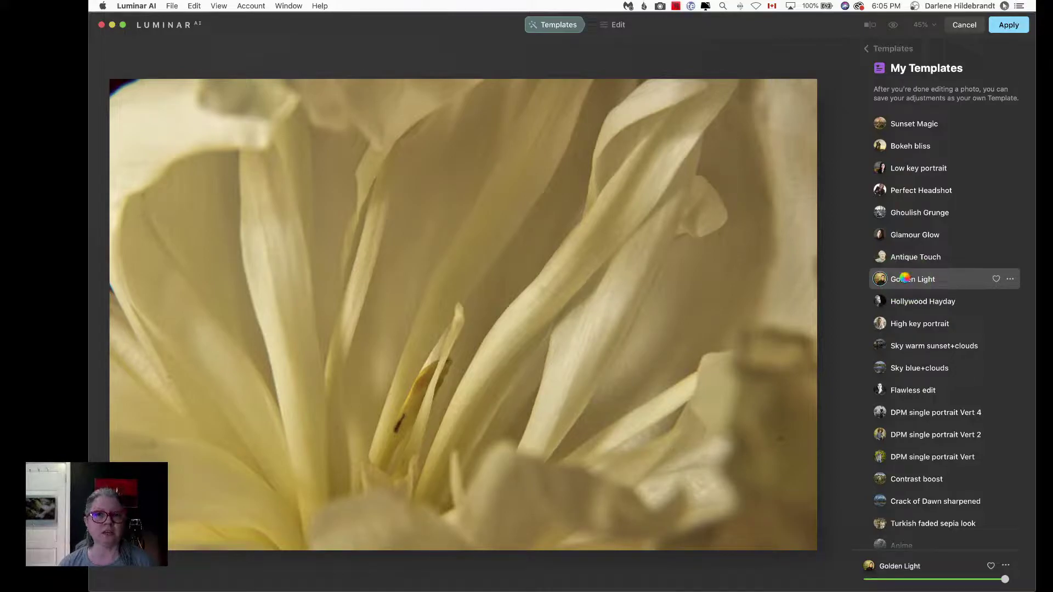
{"action": "left_click", "coordinate": [905, 279]}
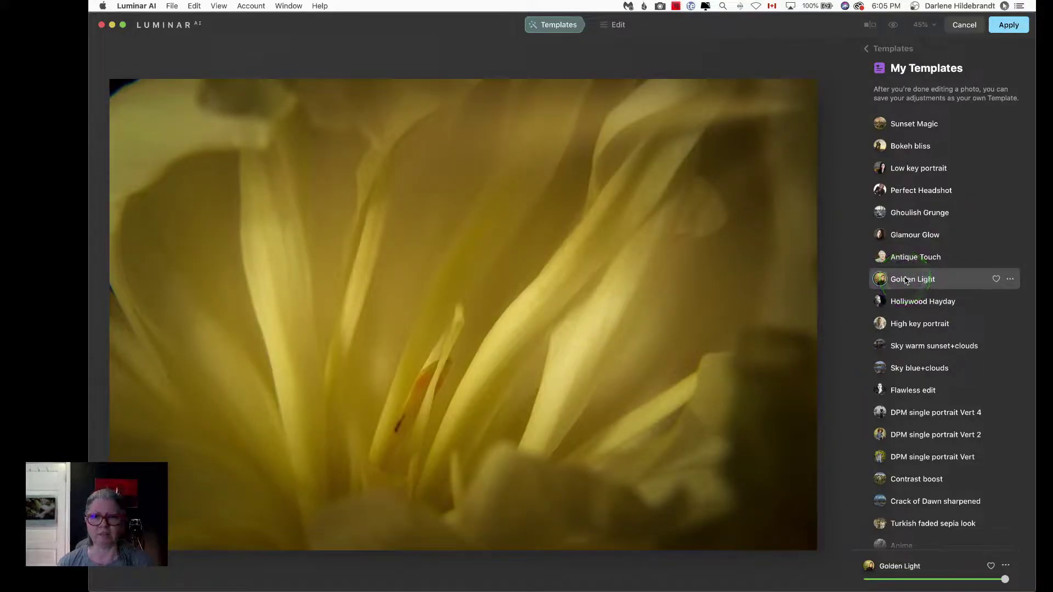
{"action": "left_click", "coordinate": [907, 281]}
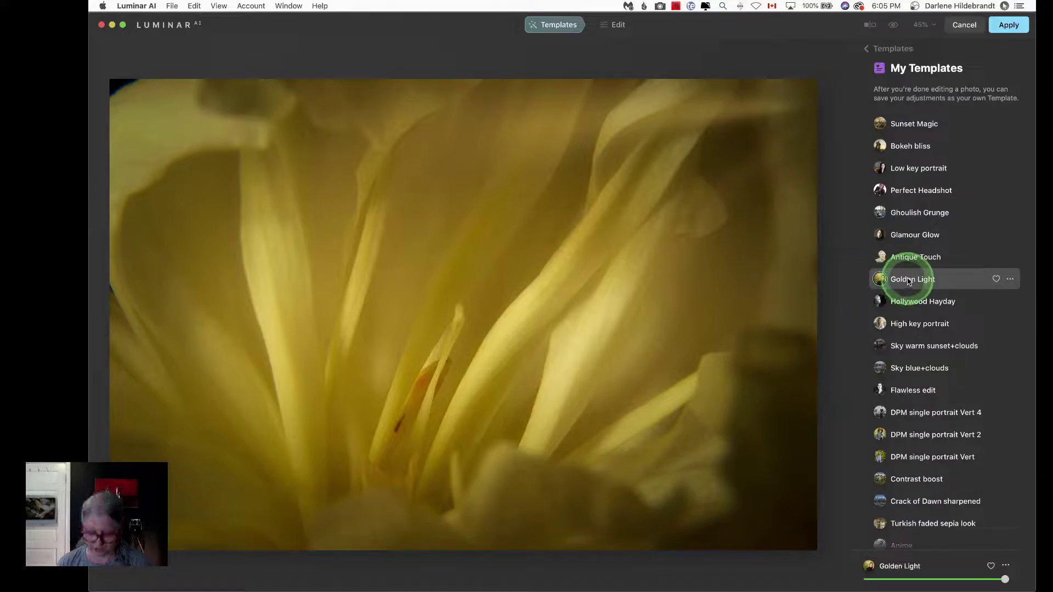
Compare the flower photo before and after the Golden Light template
{"action": "key", "text": "backslash"}
{"action": "key", "text": "backslash"}
{"action": "key", "text": "backslash"}
{"action": "key", "text": "backslash"}
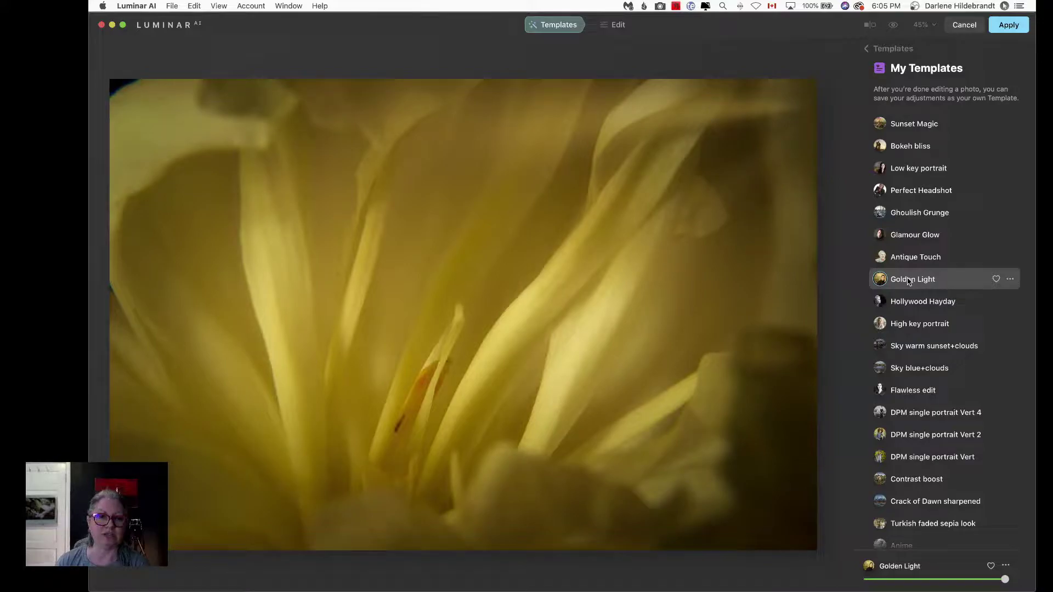
{"action": "left_click", "coordinate": [906, 281]}
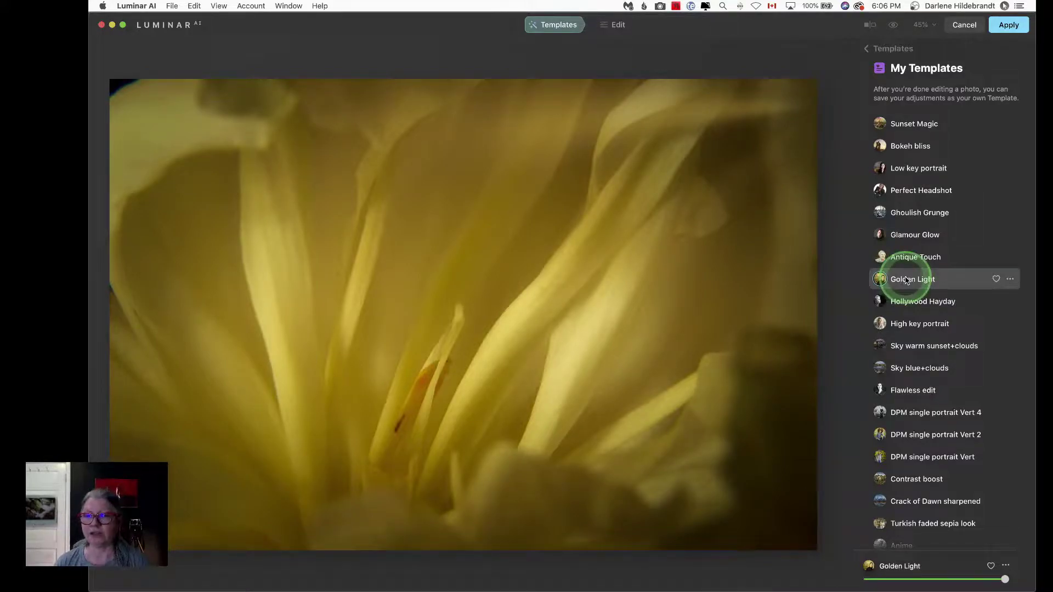
Try the High key portrait template from the user-created templates on the flower photo and compare it with the original
{"action": "left_click", "coordinate": [908, 325]}
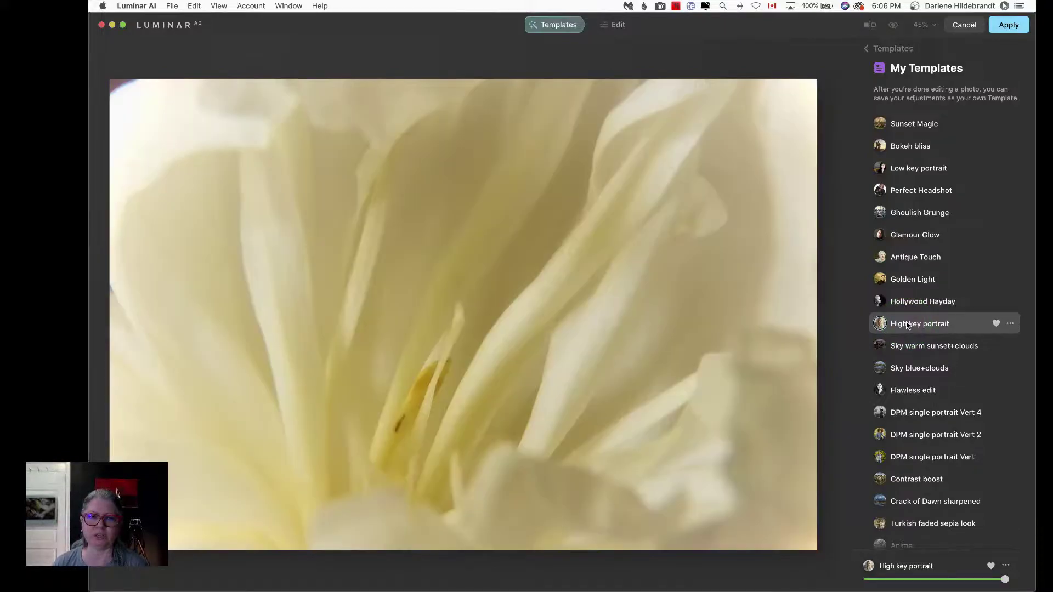
{"action": "key", "text": "backslash"}
{"action": "key", "text": "backslash"}
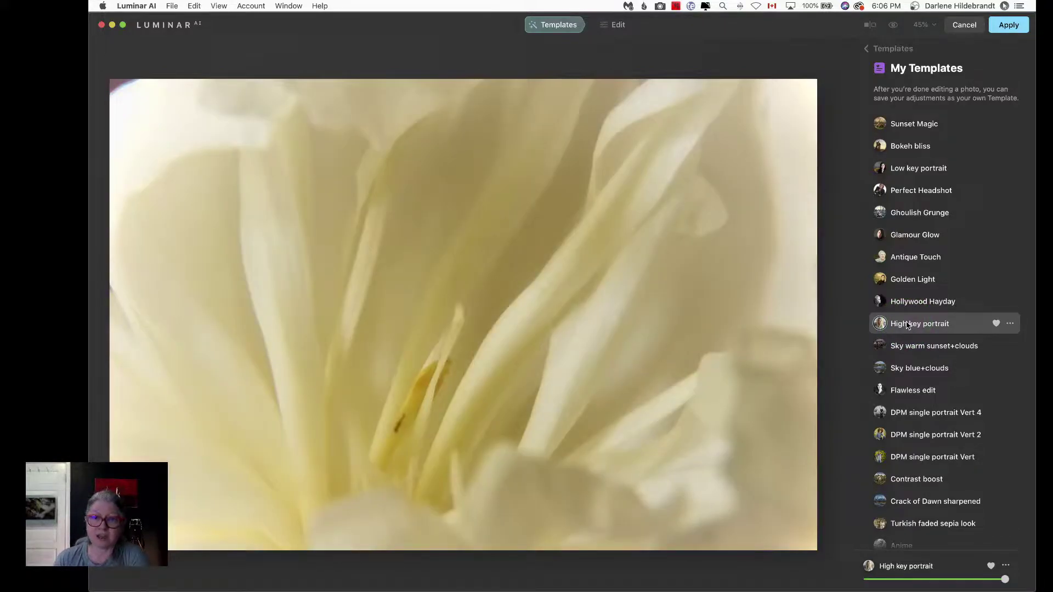
{"action": "left_click", "coordinate": [914, 328]}
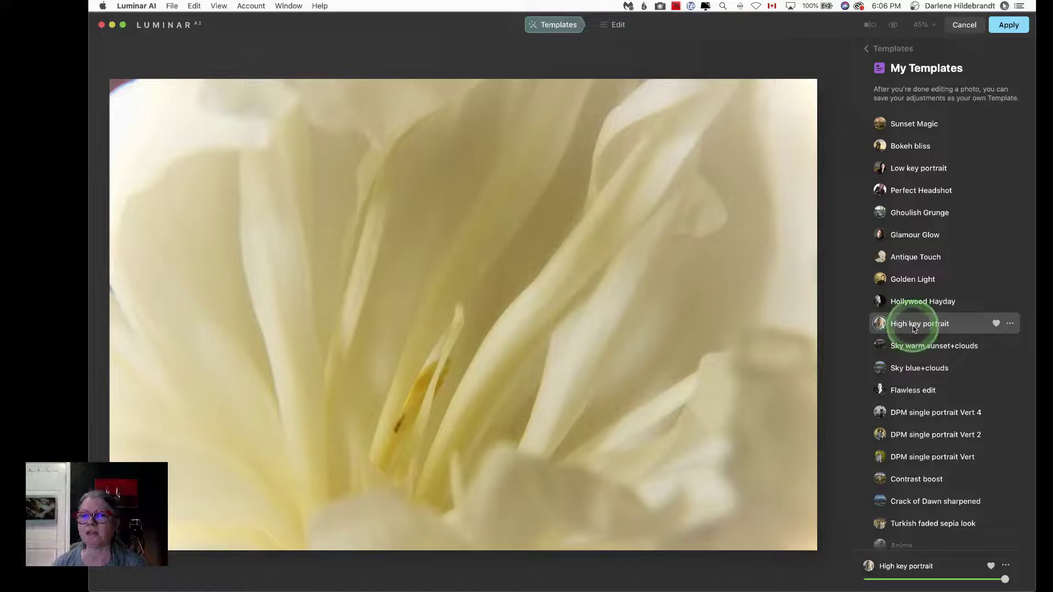
Apply the Bokeh bliss template from the user-created templates and switch to the editing tools
{"action": "left_click", "coordinate": [898, 148]}
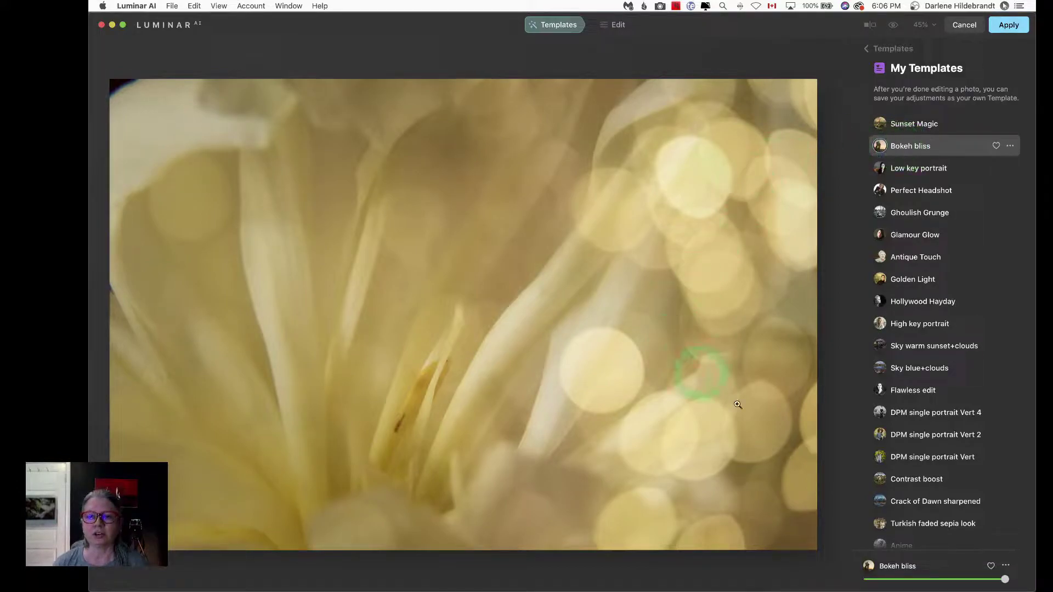
{"action": "left_click", "coordinate": [612, 24]}
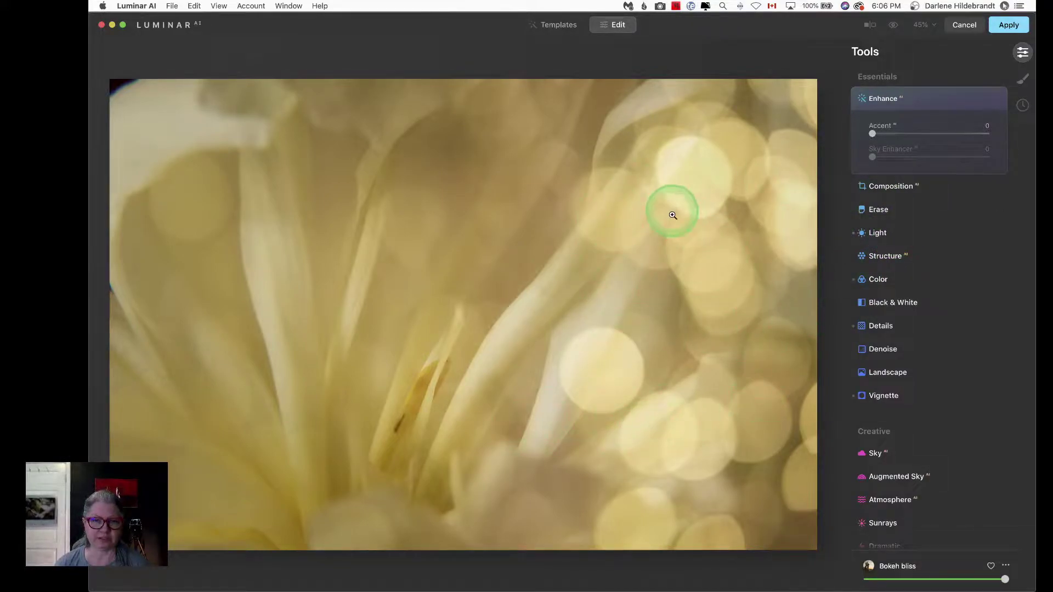
Crop the photo with Composition AI, enlarging and repositioning the suggested frame so that only narrow margins around the flower are trimmed
{"action": "left_click", "coordinate": [901, 187]}
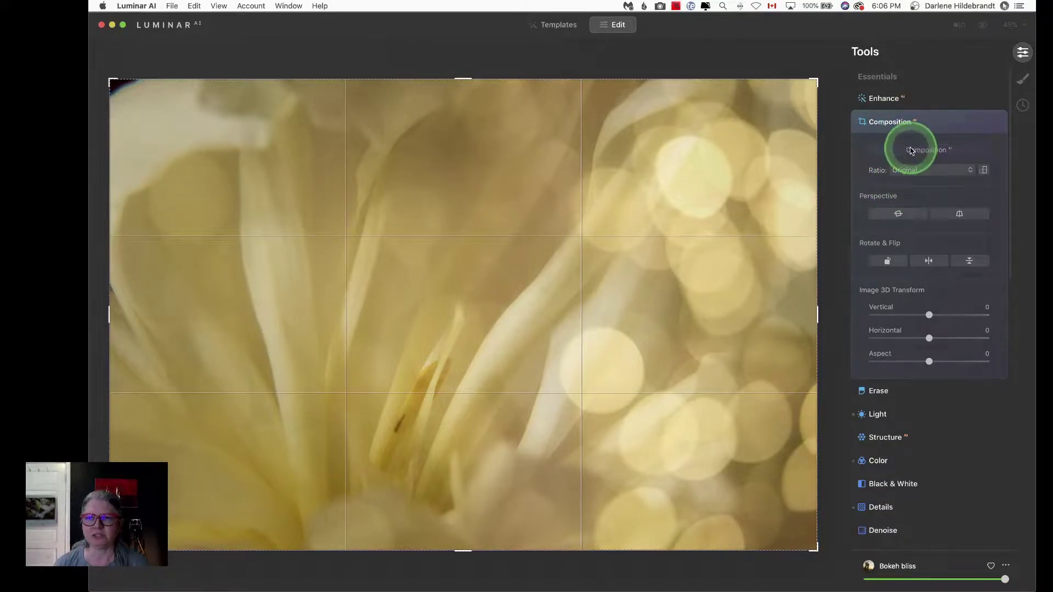
{"action": "left_click", "coordinate": [911, 151]}
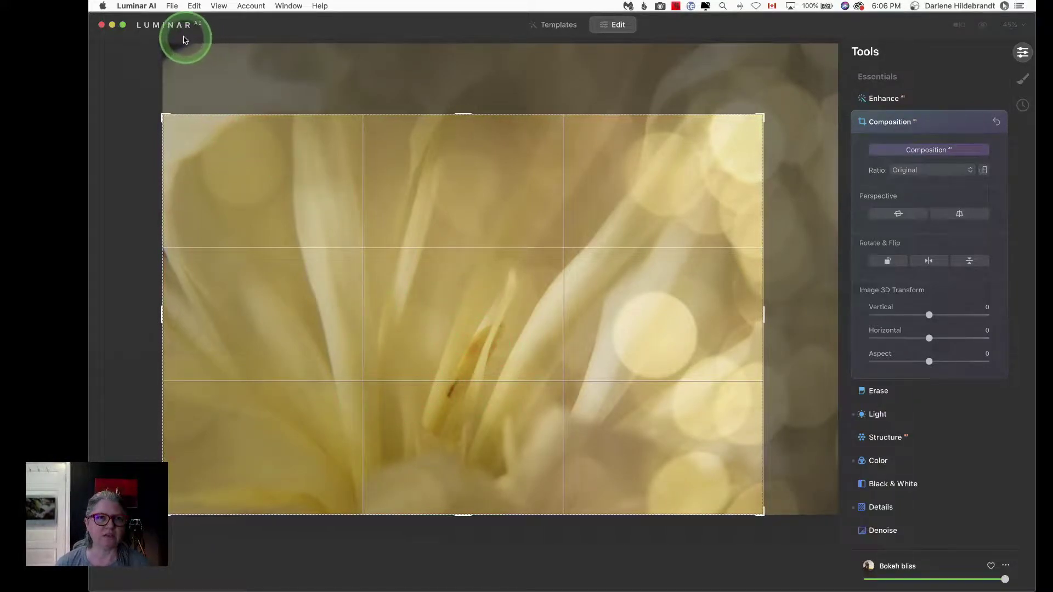
{"action": "left_click_drag", "start_coordinate": [224, 175], "coordinate": [249, 207]}
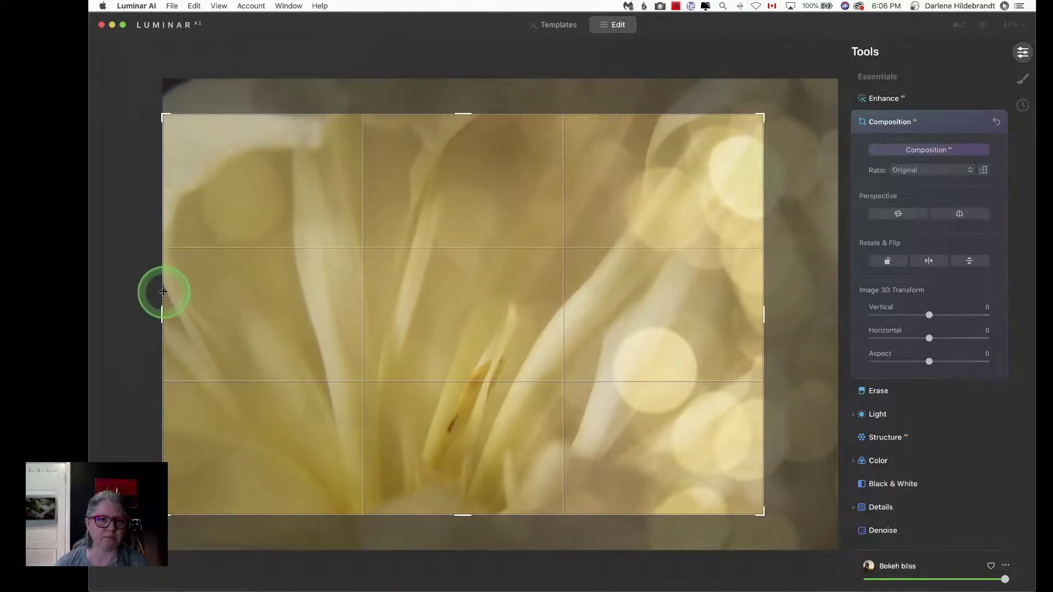
{"action": "left_click_drag", "start_coordinate": [316, 244], "coordinate": [341, 259]}
{"action": "left_click_drag", "start_coordinate": [756, 510], "coordinate": [796, 536]}
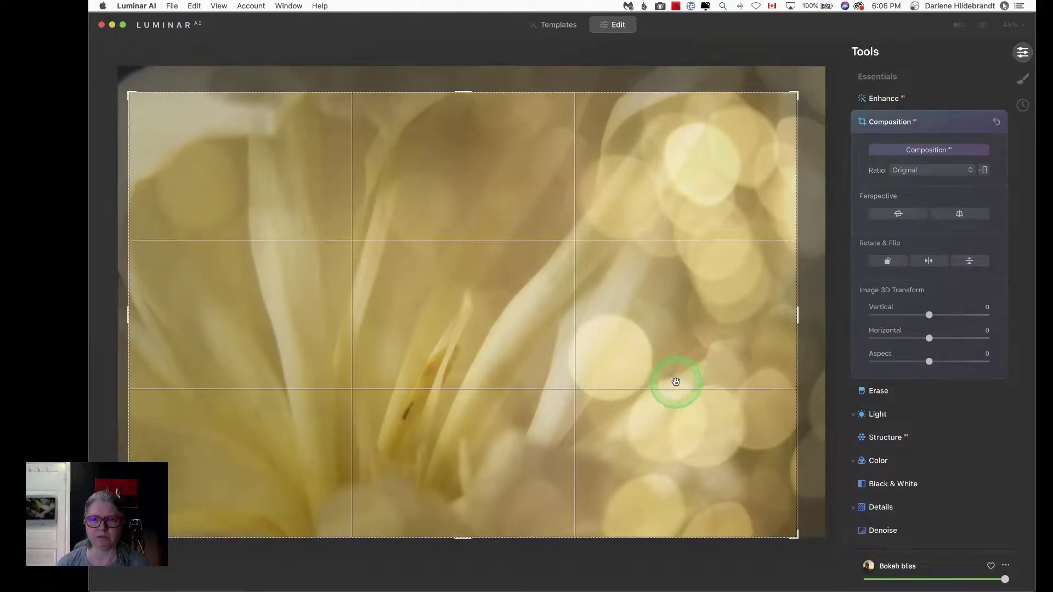
{"action": "left_click_drag", "start_coordinate": [797, 92], "coordinate": [807, 89]}
{"action": "key", "text": "Return"}
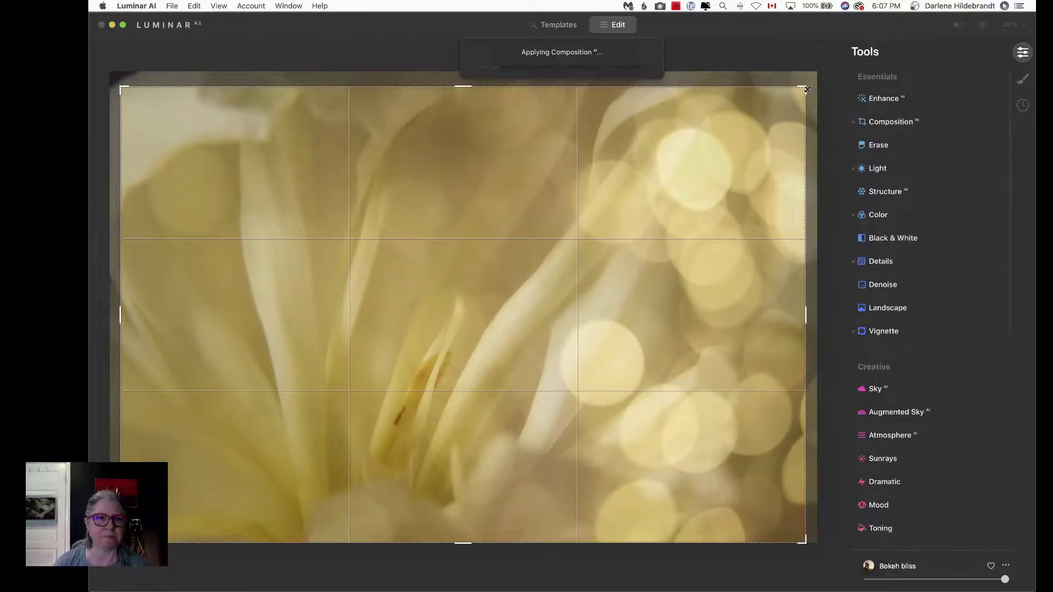
{"action": "left_click", "coordinate": [834, 94]}
Open the template's Texture layer in Local Masking and expand its advanced settings
{"action": "left_click", "coordinate": [1022, 80]}
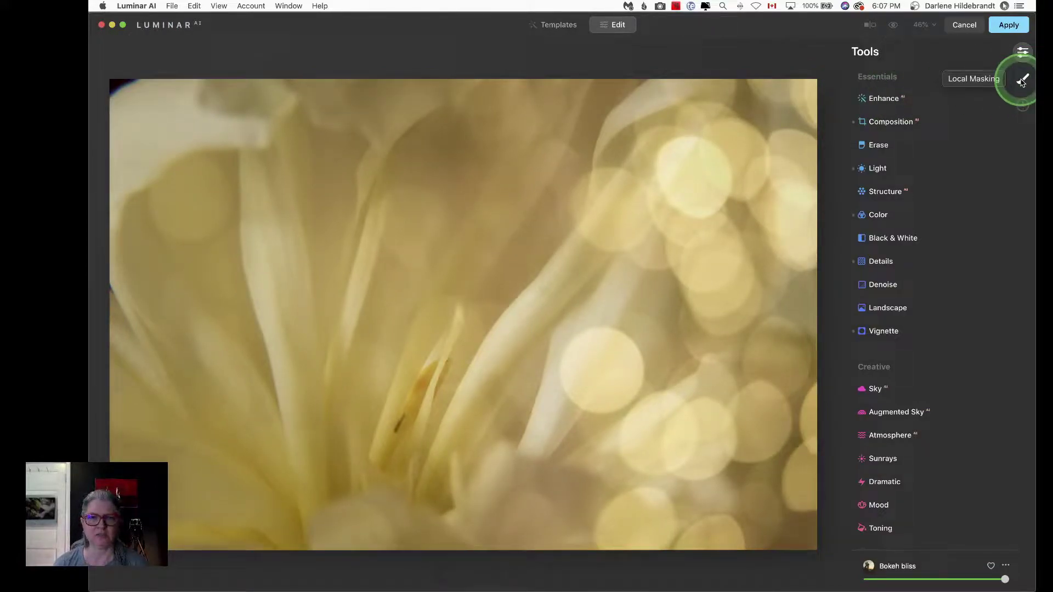
{"action": "left_click", "coordinate": [1021, 80]}
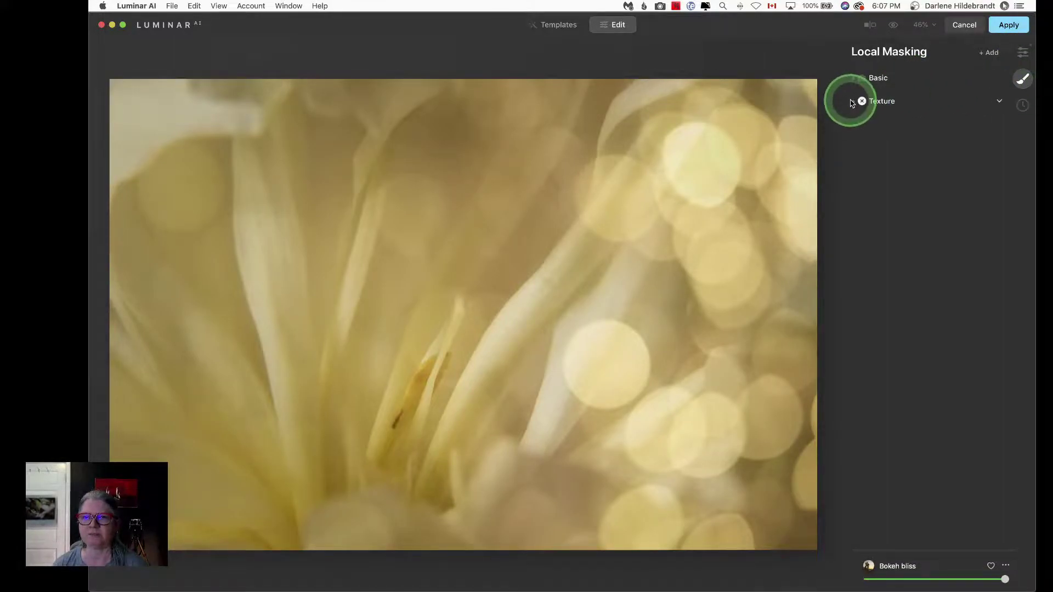
{"action": "left_click", "coordinate": [885, 103]}
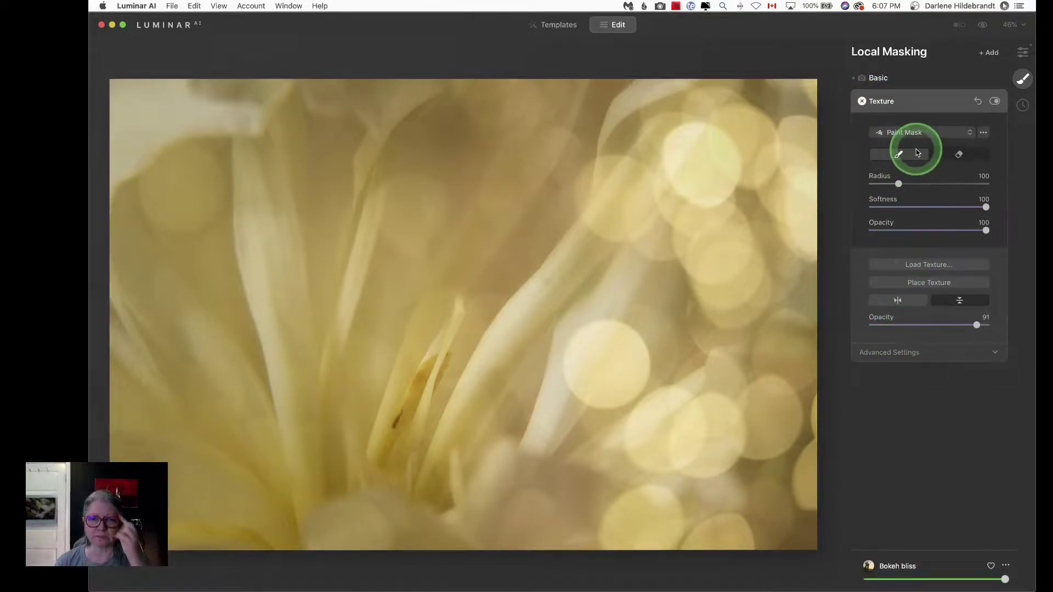
{"action": "left_click", "coordinate": [889, 353]}
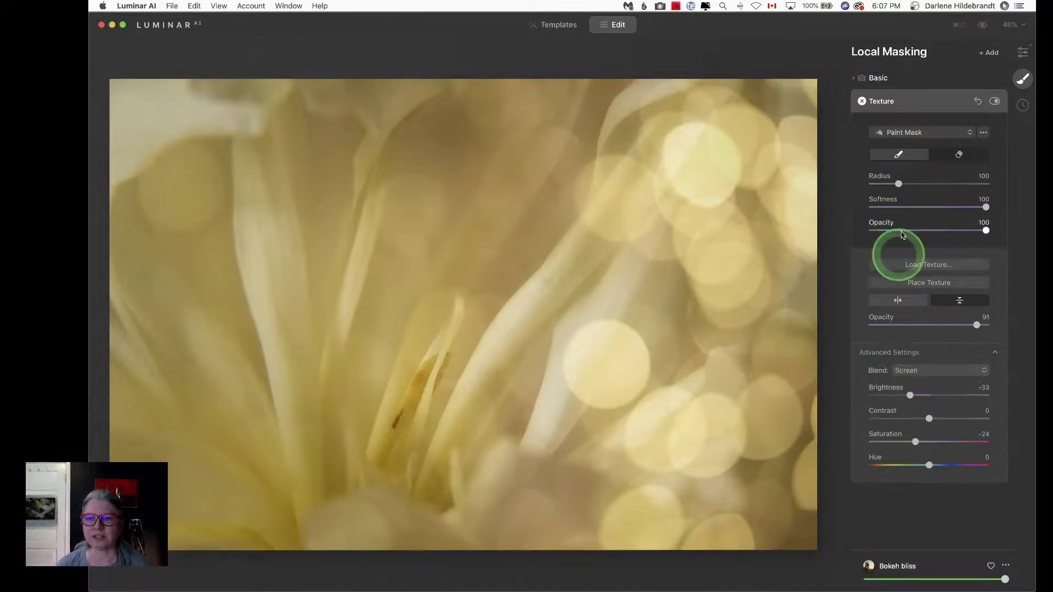
Try DrinkClickDec2012-0031-Edit-fullsize.jpg from the Trial #1 folder as the bokeh texture, and undo the replacement
{"action": "left_click", "coordinate": [934, 265]}
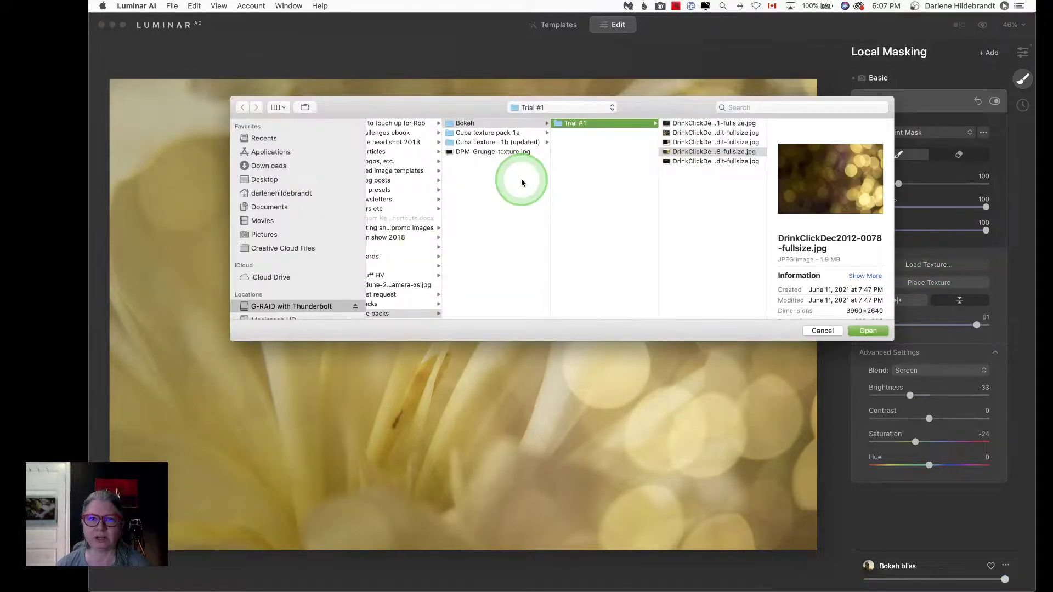
{"action": "left_click", "coordinate": [678, 124]}
{"action": "key", "text": "Down"}
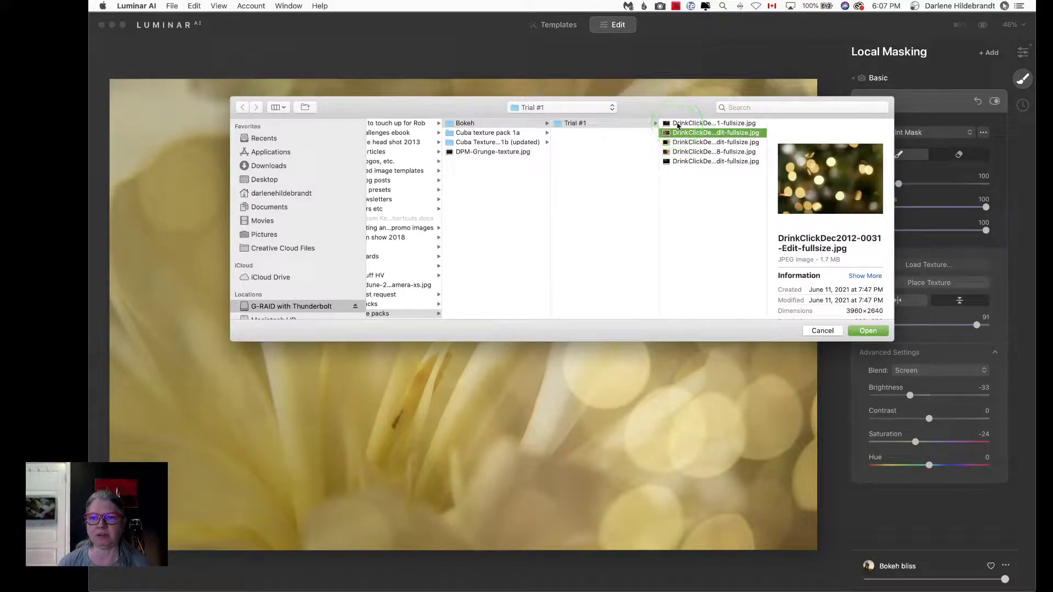
{"action": "key", "text": "Return"}
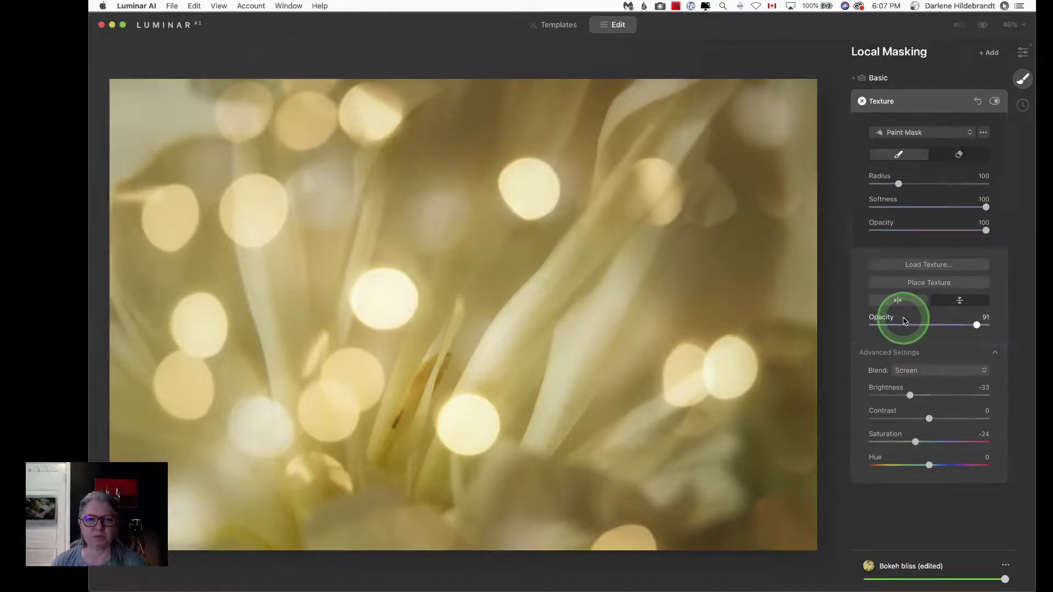
{"action": "left_click", "coordinate": [902, 316]}
{"action": "left_click", "coordinate": [930, 354]}
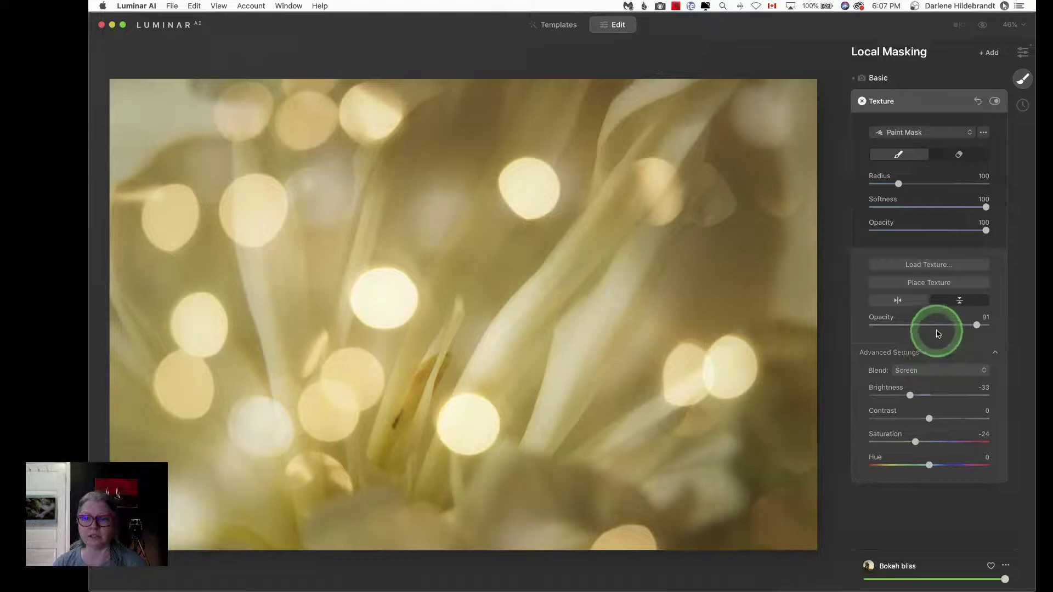
Flip the bokeh texture horizontally and try out its vertical flip as well
{"action": "left_click", "coordinate": [899, 302]}
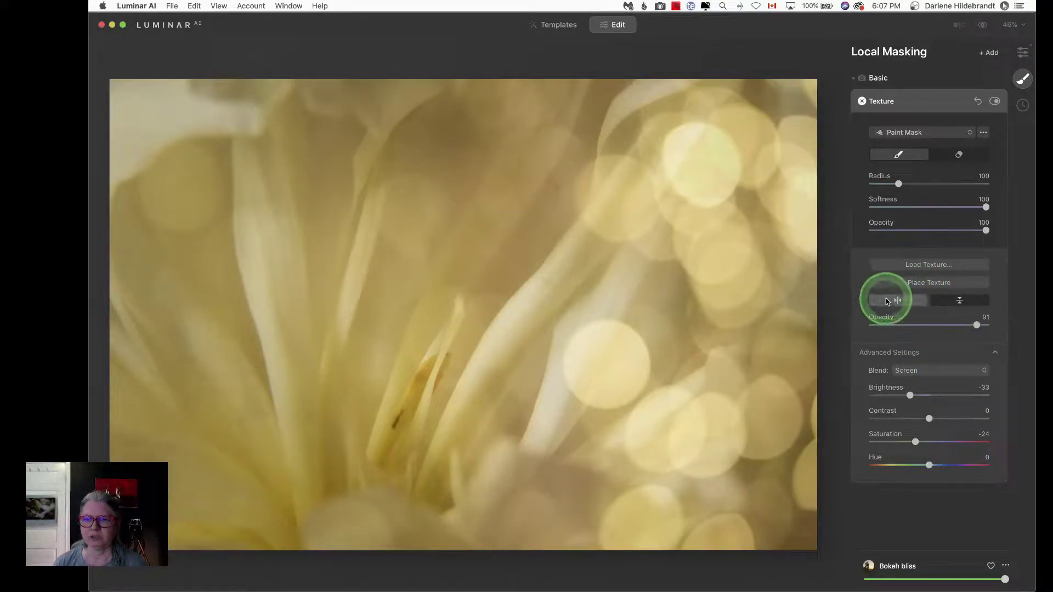
{"action": "left_click", "coordinate": [887, 301]}
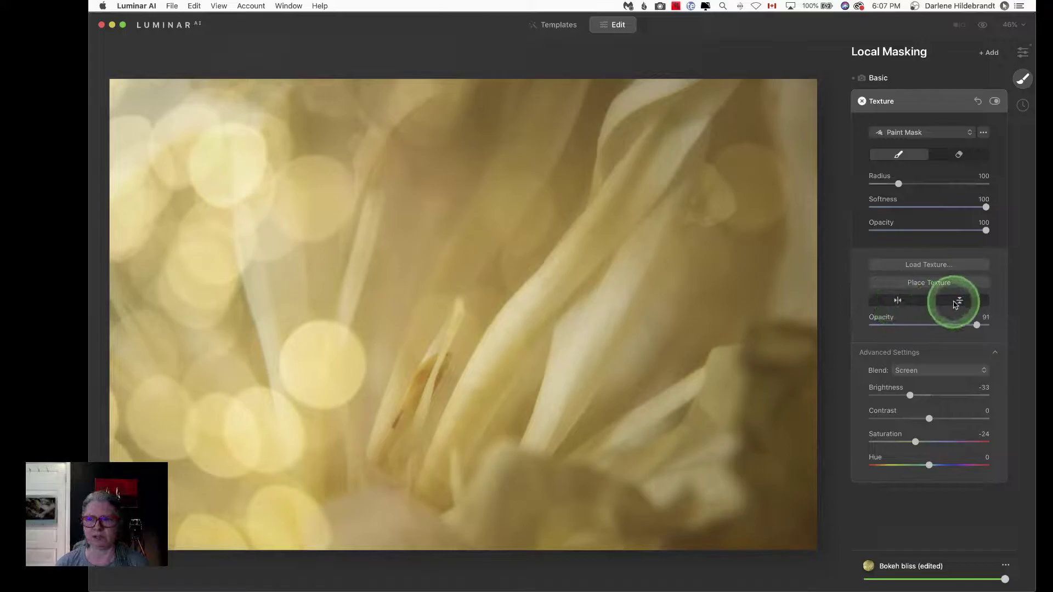
{"action": "left_click", "coordinate": [955, 305]}
{"action": "left_click", "coordinate": [955, 305]}
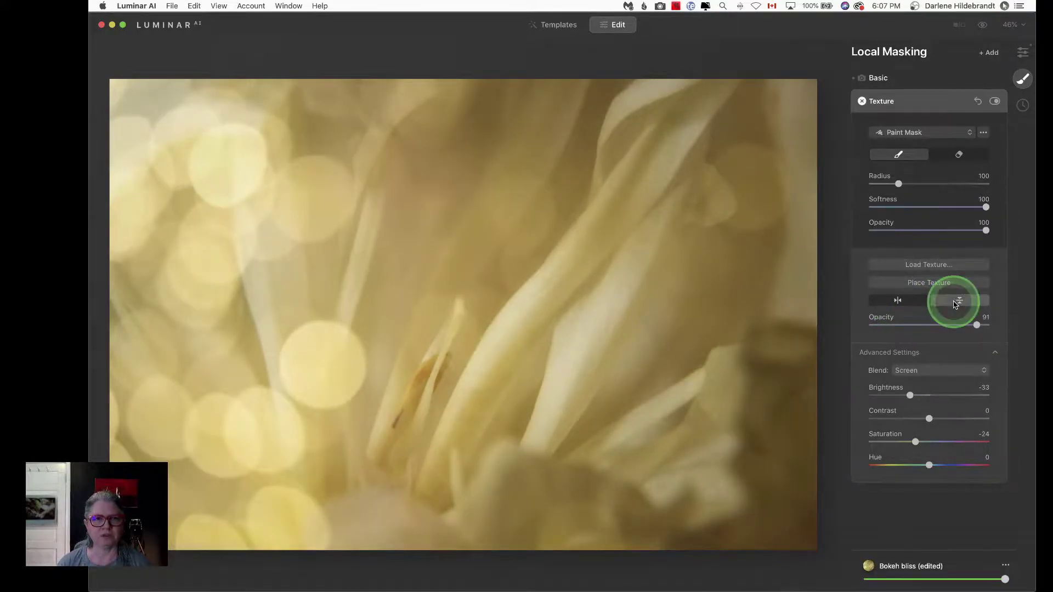
{"action": "left_click", "coordinate": [955, 304]}
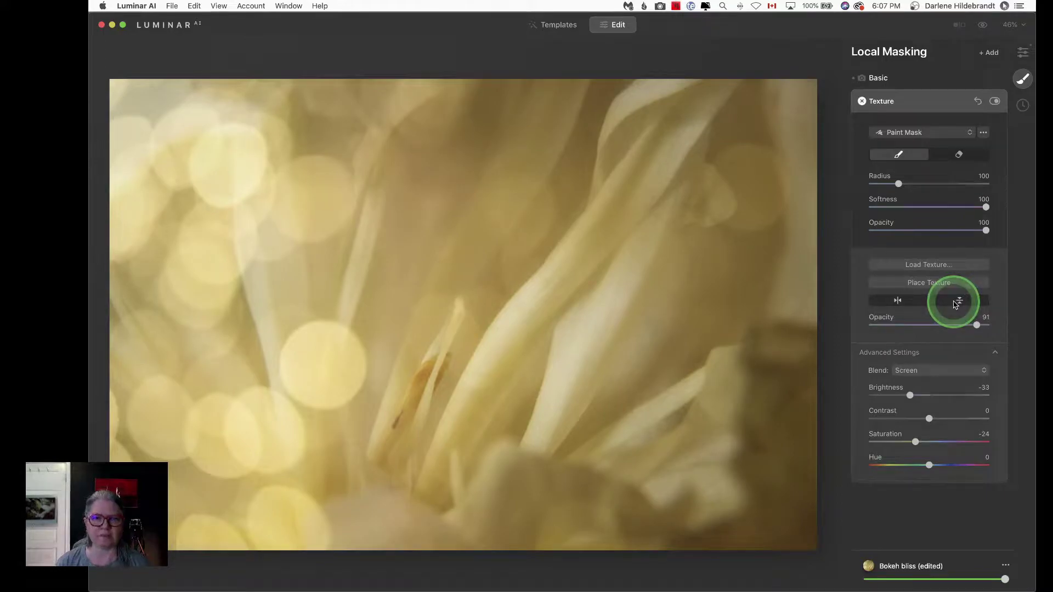
{"action": "left_click", "coordinate": [955, 305]}
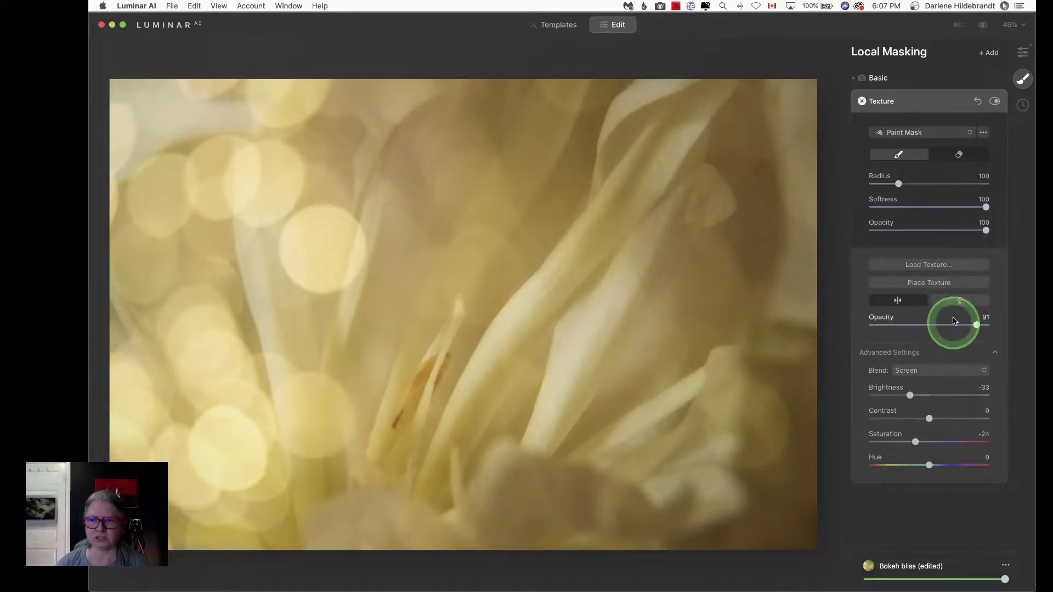
{"action": "left_click", "coordinate": [957, 301]}
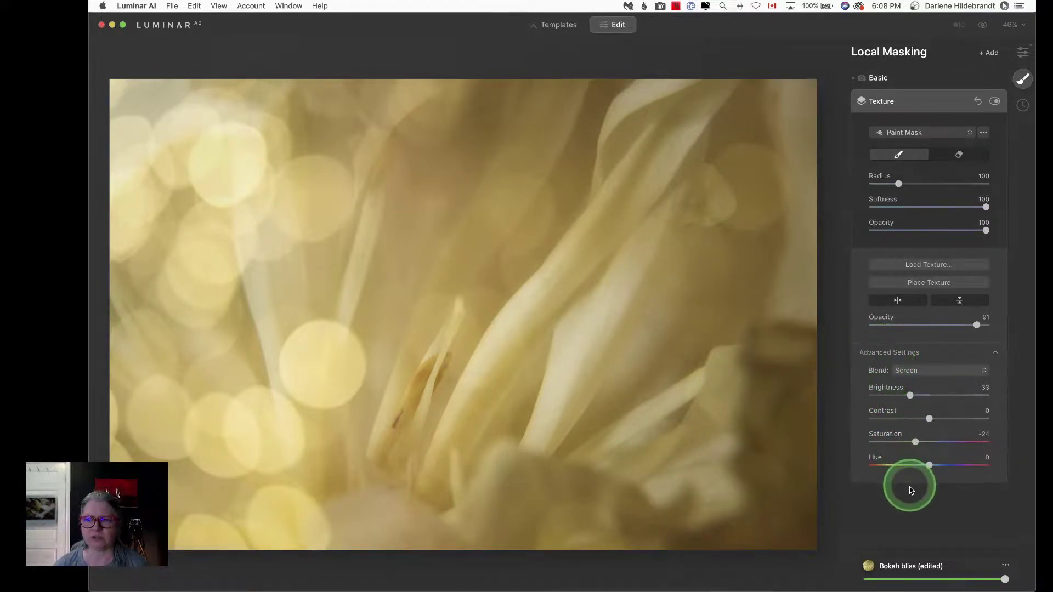
Set the texture's blend mode to Lighten, contrast to 33, saturation to -10, opacity to 67 and brightness to 11
{"action": "left_click", "coordinate": [925, 371]}
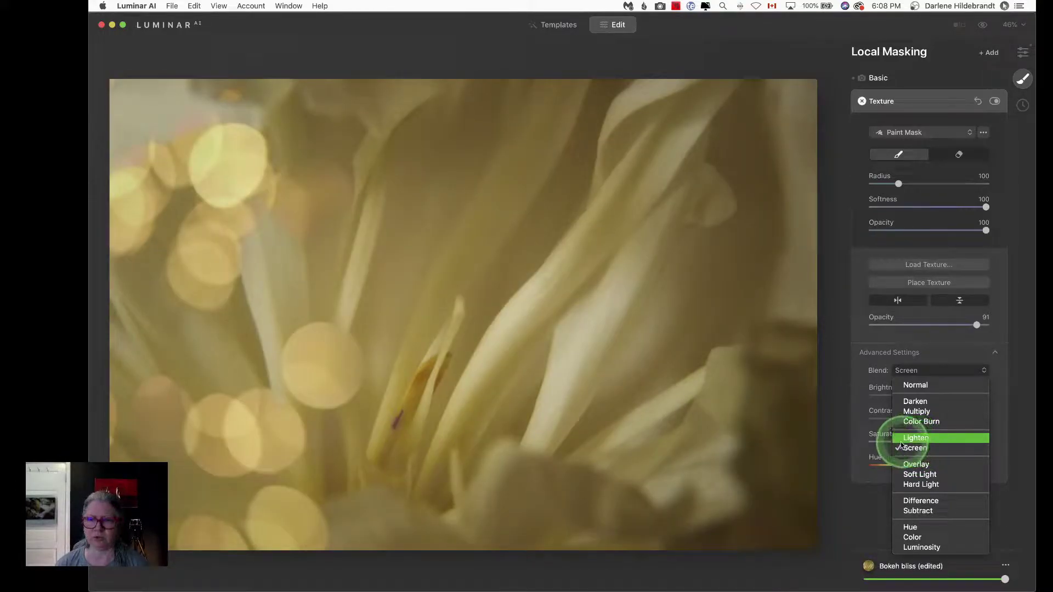
{"action": "left_click", "coordinate": [915, 438]}
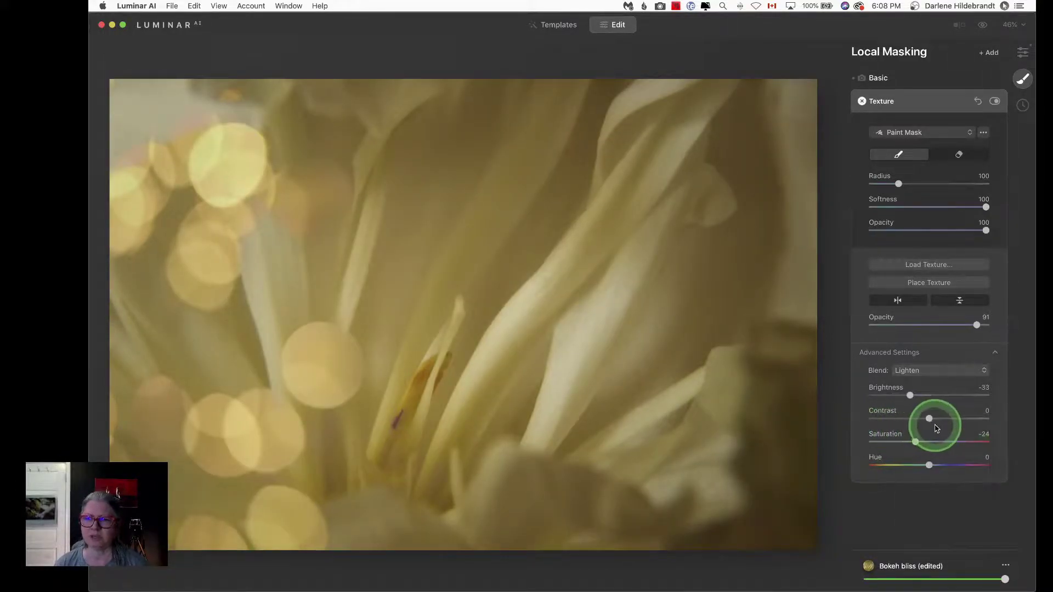
{"action": "double_click", "coordinate": [934, 396]}
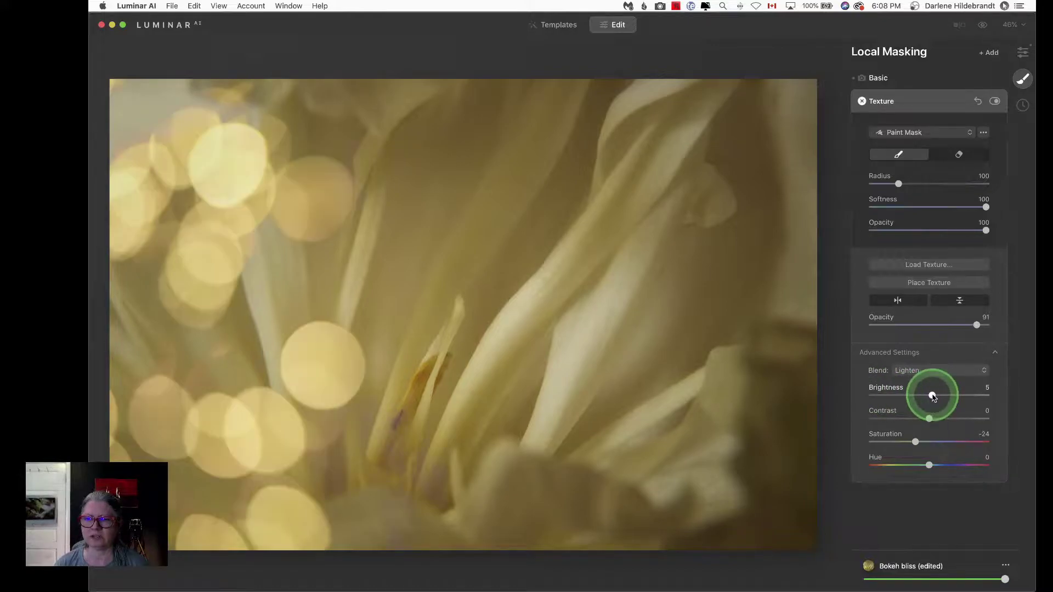
{"action": "left_click_drag", "start_coordinate": [931, 418], "coordinate": [924, 442]}
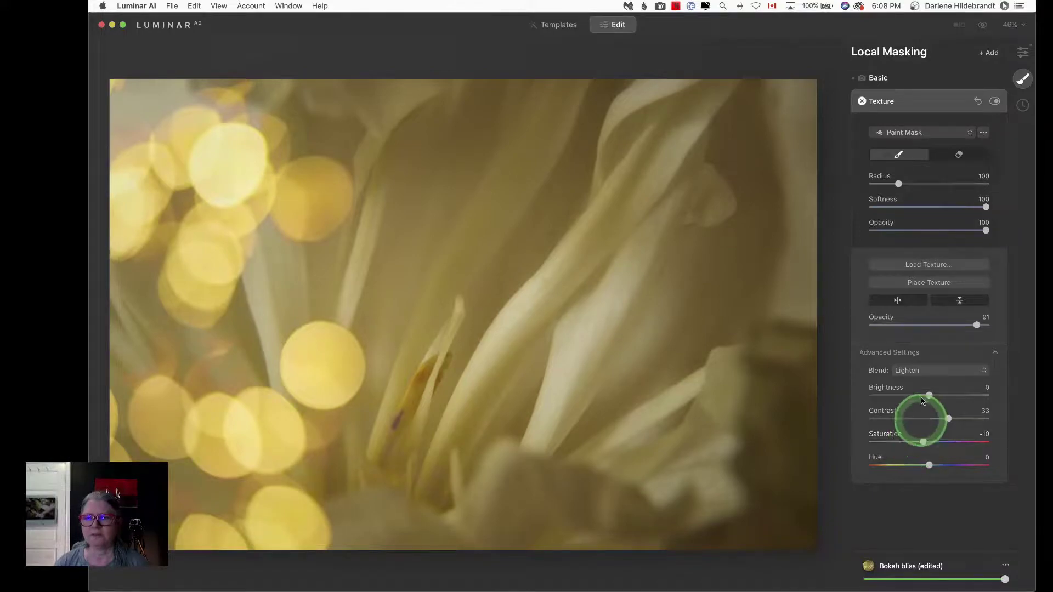
{"action": "left_click_drag", "start_coordinate": [942, 330], "coordinate": [949, 327]}
{"action": "left_click_drag", "start_coordinate": [929, 396], "coordinate": [935, 395]}
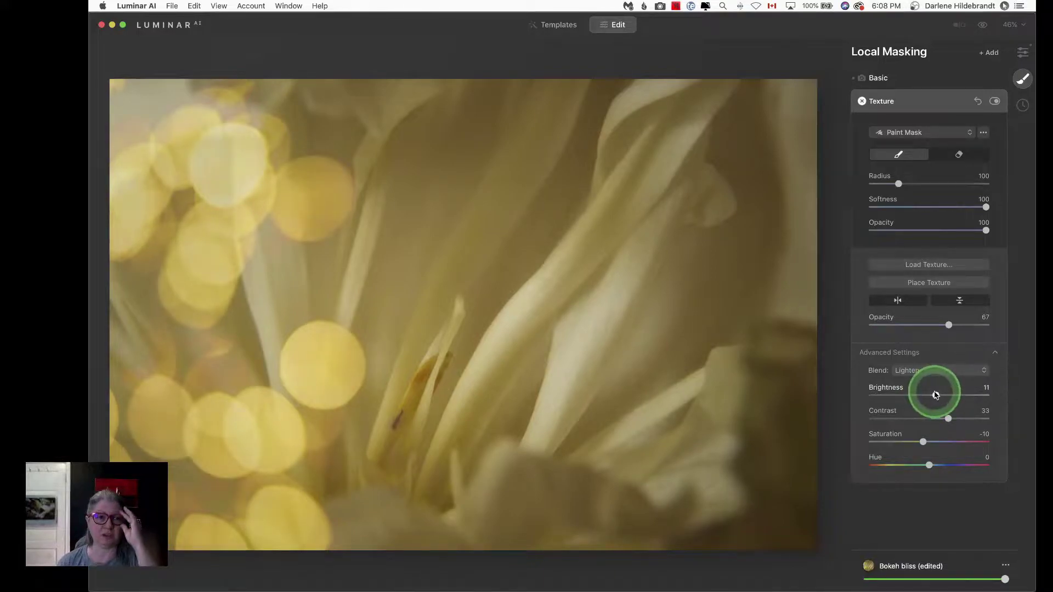
Set the texture's blend mode to Screen and lower its brightness to -78
{"action": "left_click", "coordinate": [911, 370]}
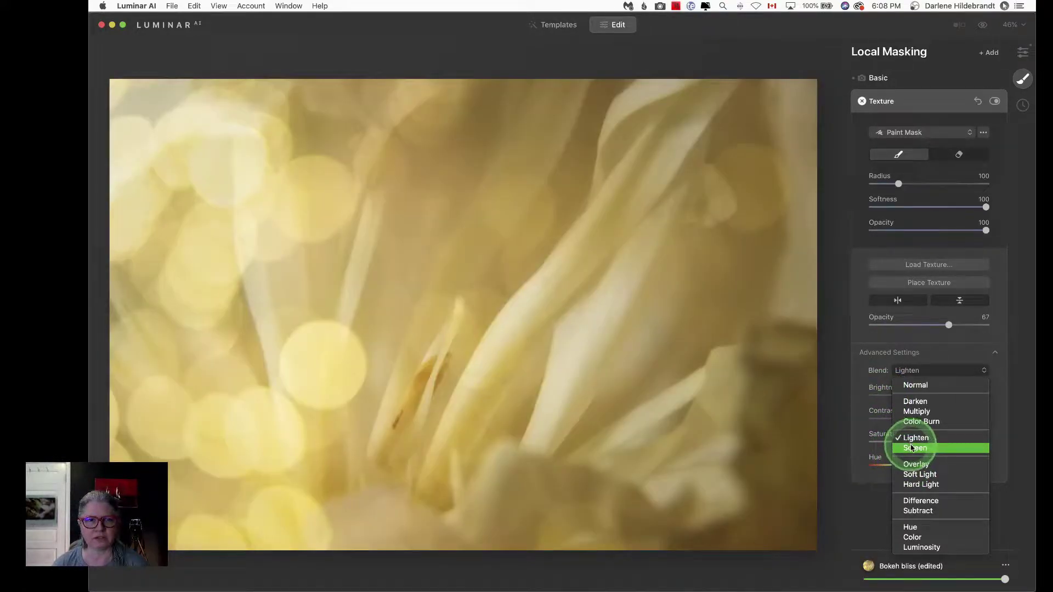
{"action": "left_click", "coordinate": [912, 448]}
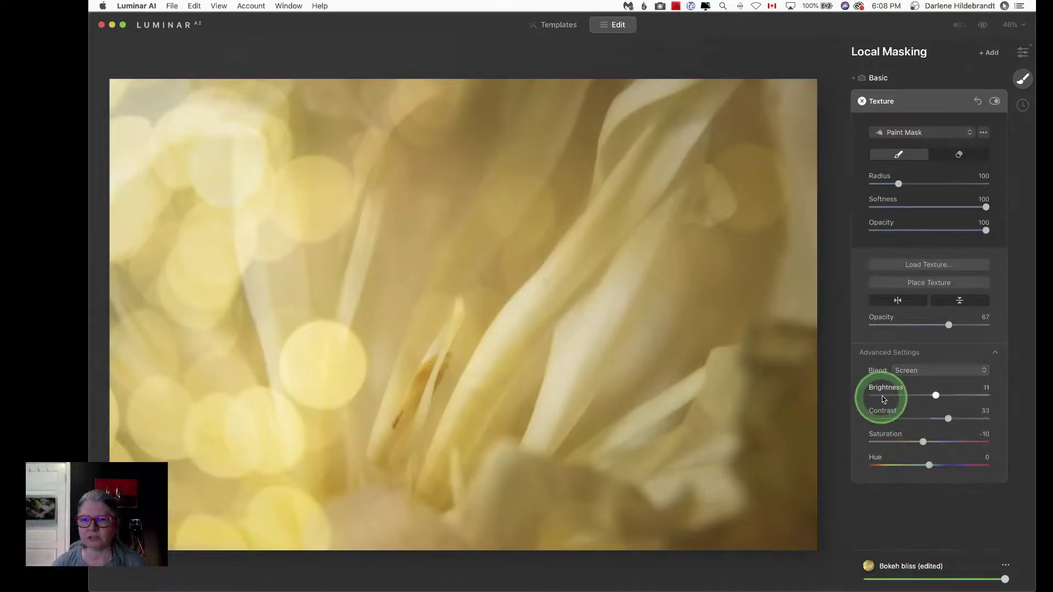
{"action": "left_click_drag", "start_coordinate": [897, 396], "coordinate": [880, 394]}
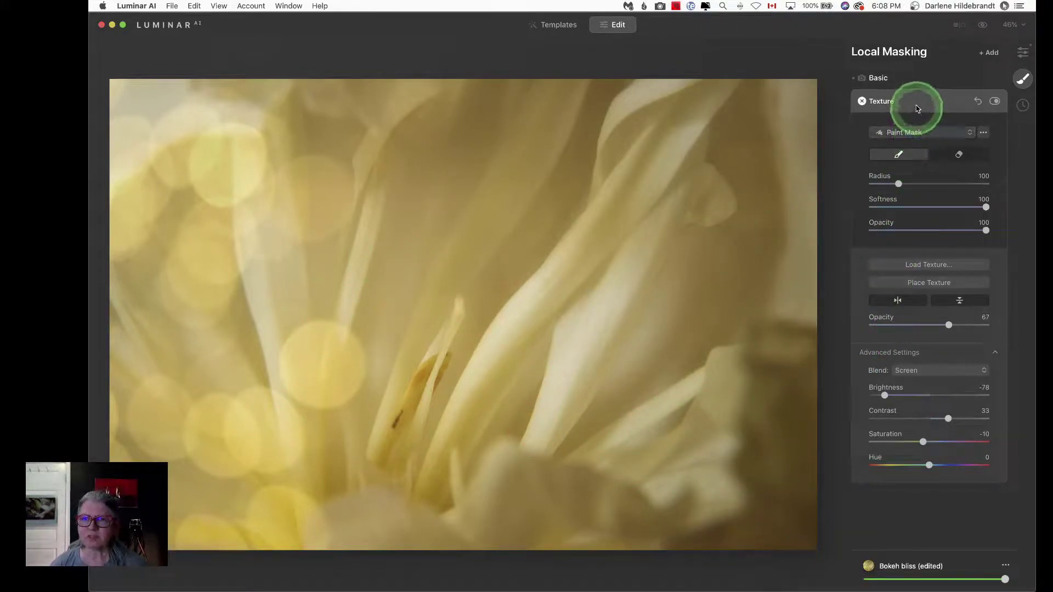
Mask the texture with a gradient mask drawn diagonally across the middle of the flower, keeping the bokeh on the left side
{"action": "left_click", "coordinate": [909, 132]}
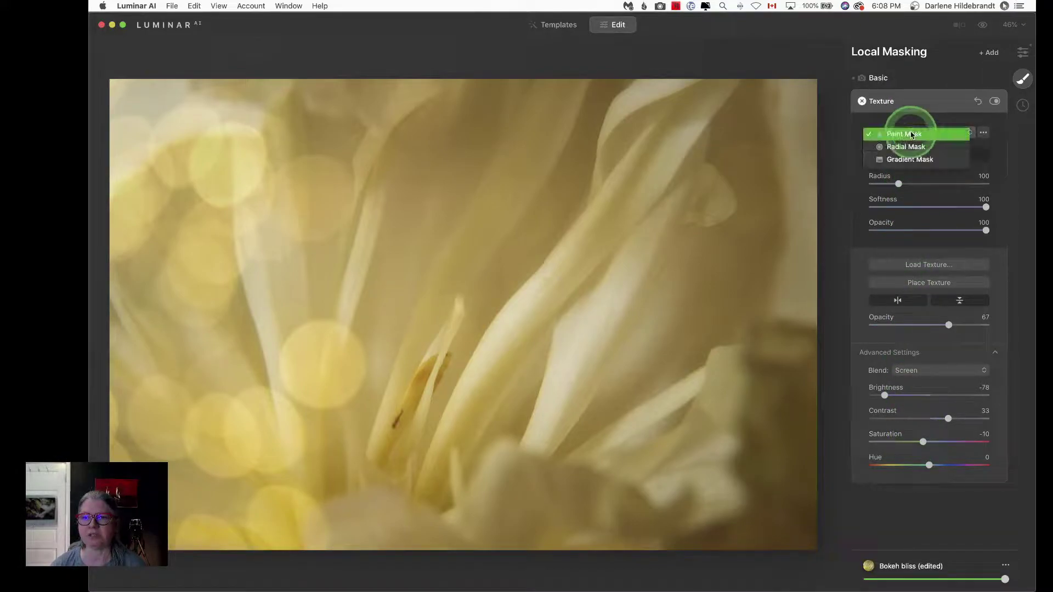
{"action": "left_click", "coordinate": [906, 159]}
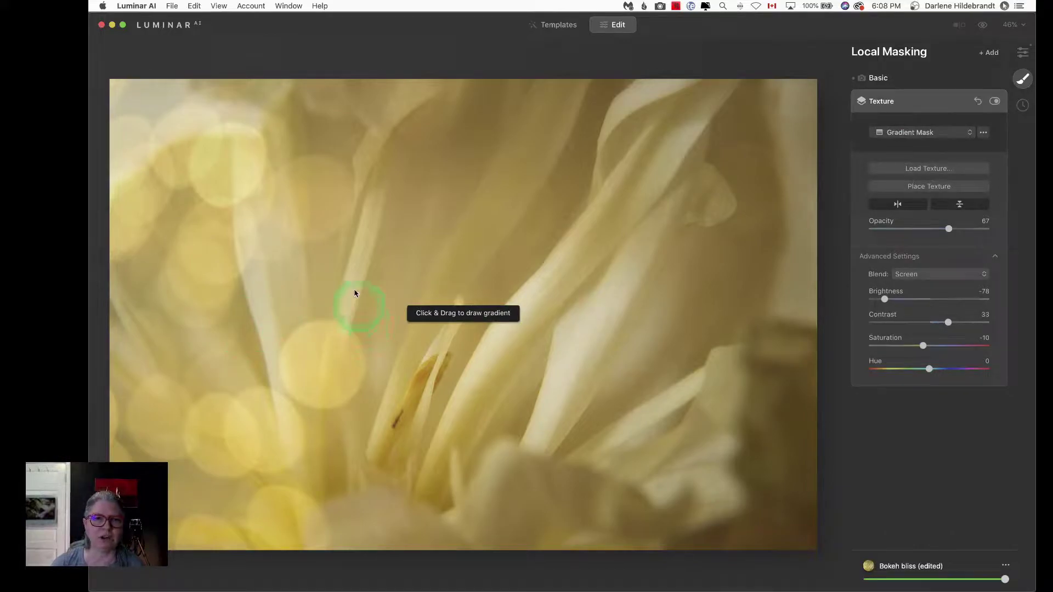
{"action": "left_click_drag", "start_coordinate": [329, 245], "coordinate": [482, 301]}
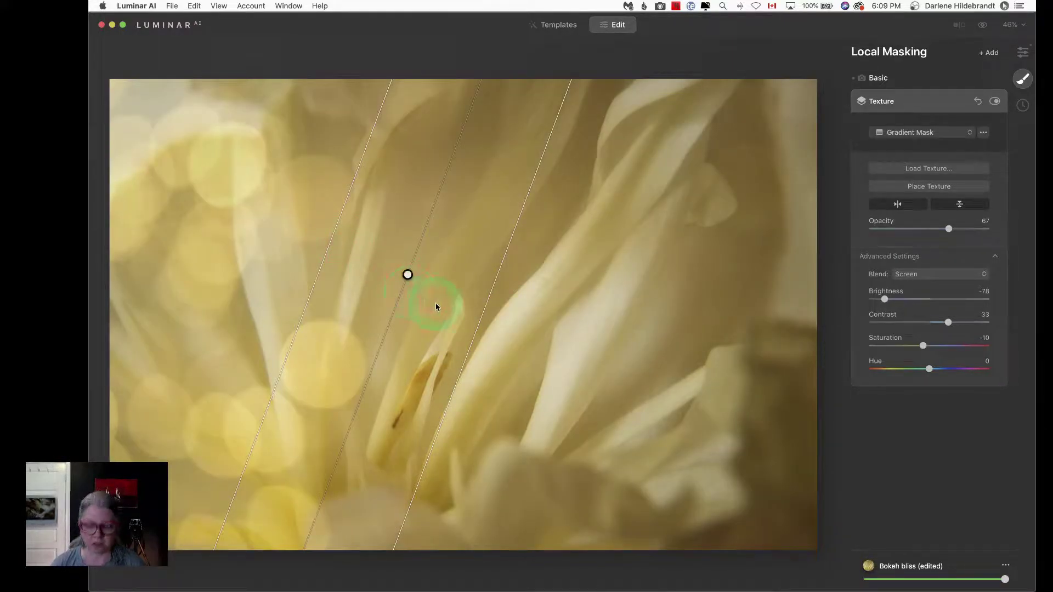
Shift the texture's gradient mask slightly further right across the flower and check its coverage with the mask overlay
{"action": "key", "text": "slash"}
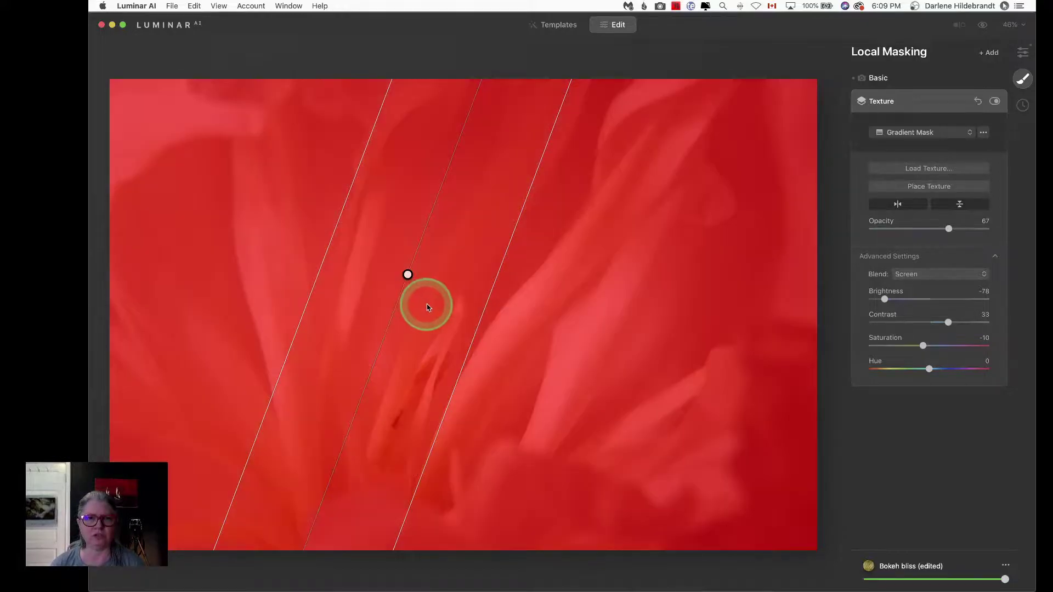
{"action": "key", "text": "slash"}
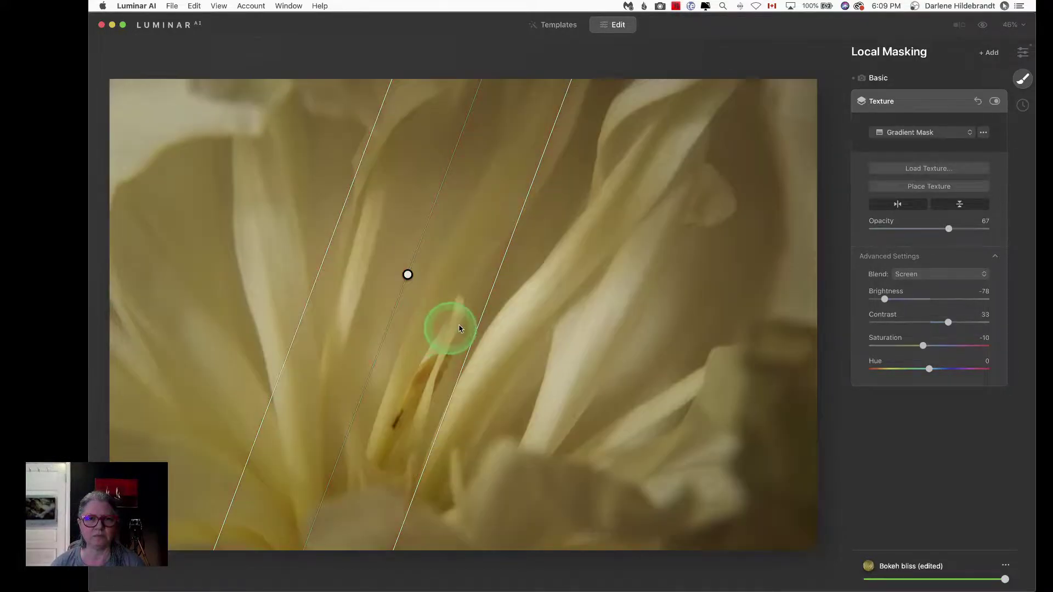
{"action": "left_click_drag", "start_coordinate": [407, 275], "coordinate": [439, 277]}
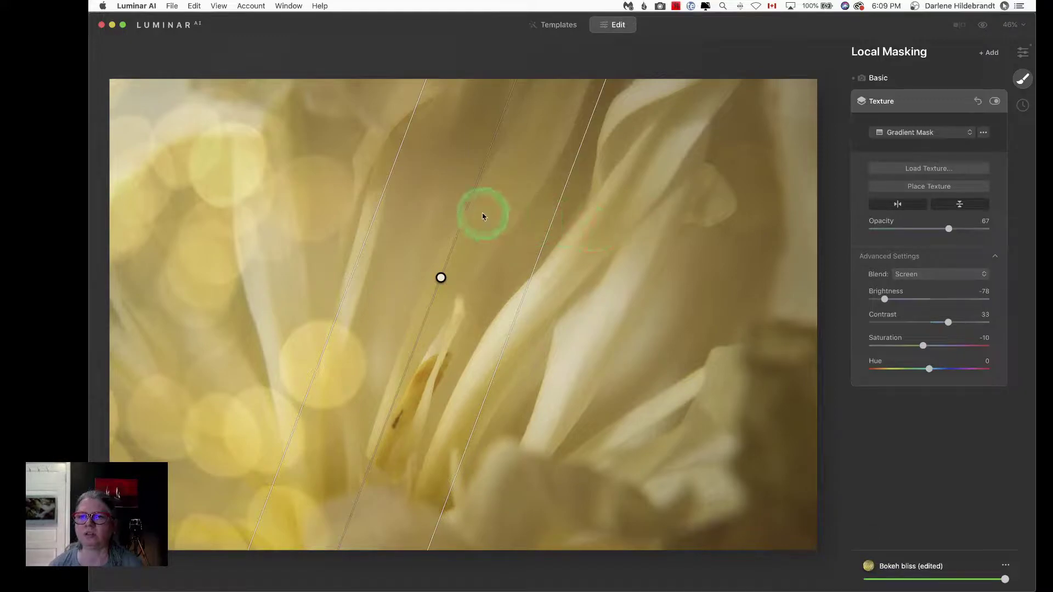
{"action": "left_click", "coordinate": [984, 133]}
{"action": "left_click", "coordinate": [975, 147]}
{"action": "left_click", "coordinate": [984, 133]}
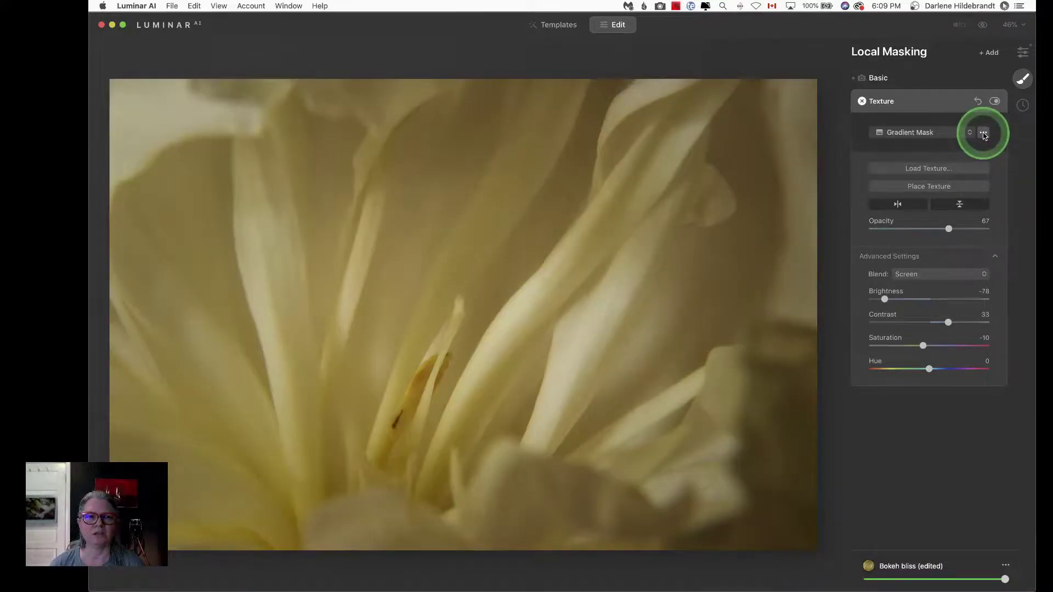
{"action": "left_click", "coordinate": [983, 146]}
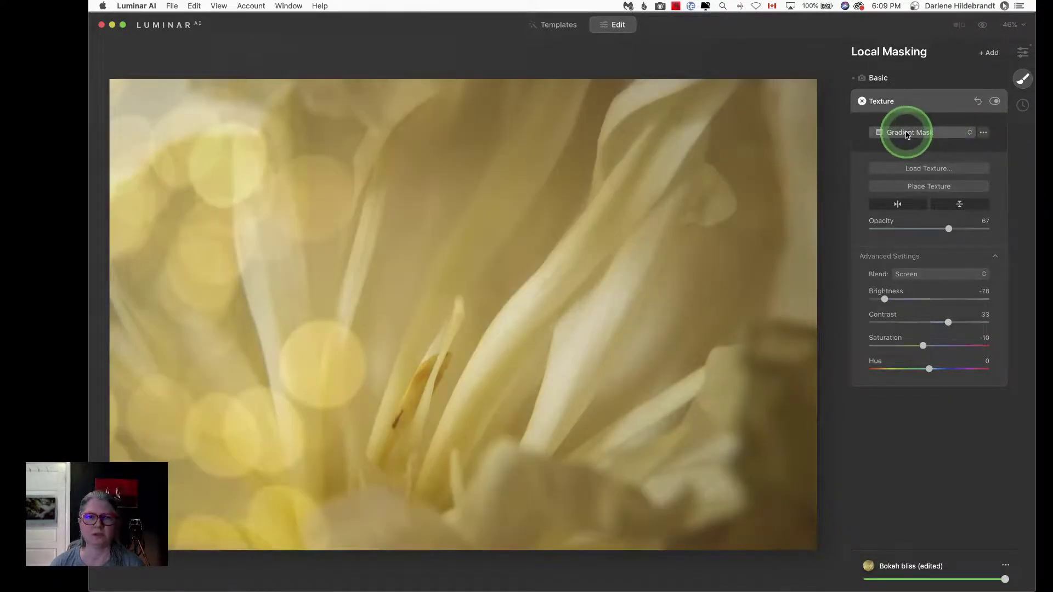
Try the texture's gradient mask over the upper-left petals and move it back near the centre of the flower
{"action": "left_click", "coordinate": [908, 132]}
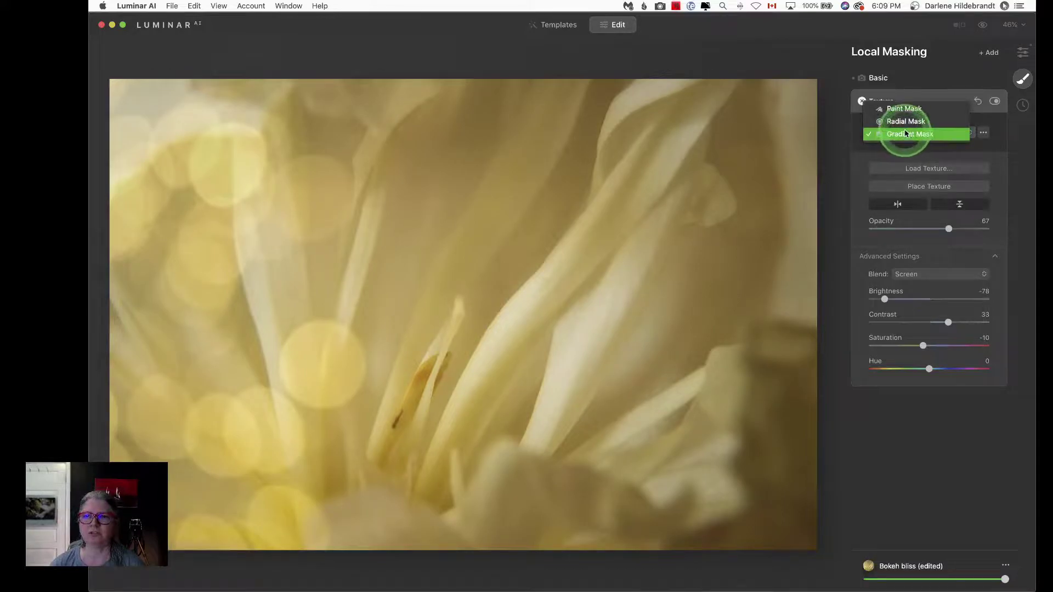
{"action": "left_click", "coordinate": [906, 133]}
{"action": "left_click", "coordinate": [339, 302]}
{"action": "left_click_drag", "start_coordinate": [442, 277], "coordinate": [222, 207]}
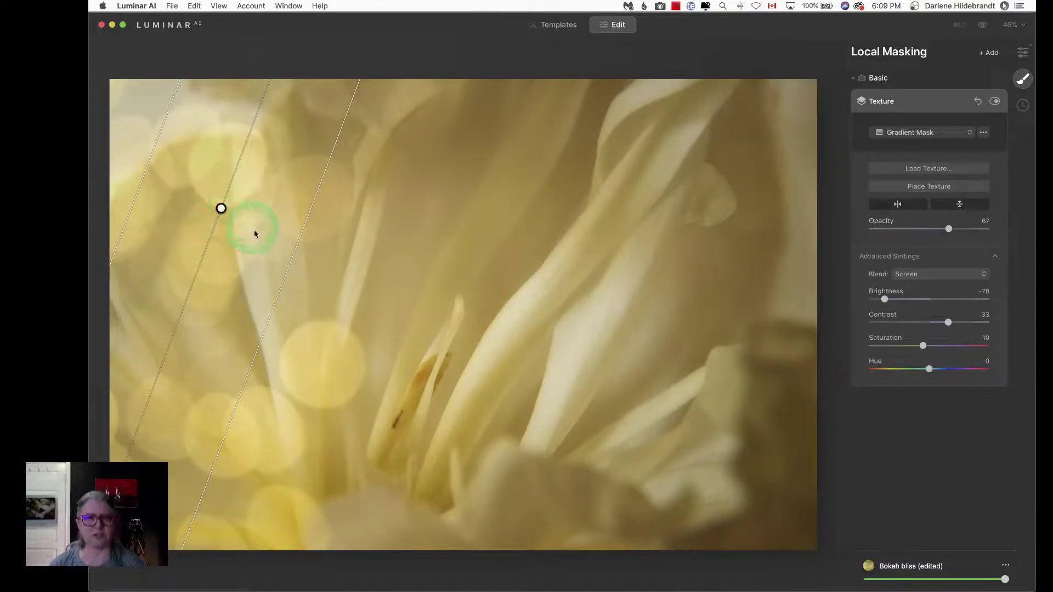
{"action": "left_click", "coordinate": [791, 242]}
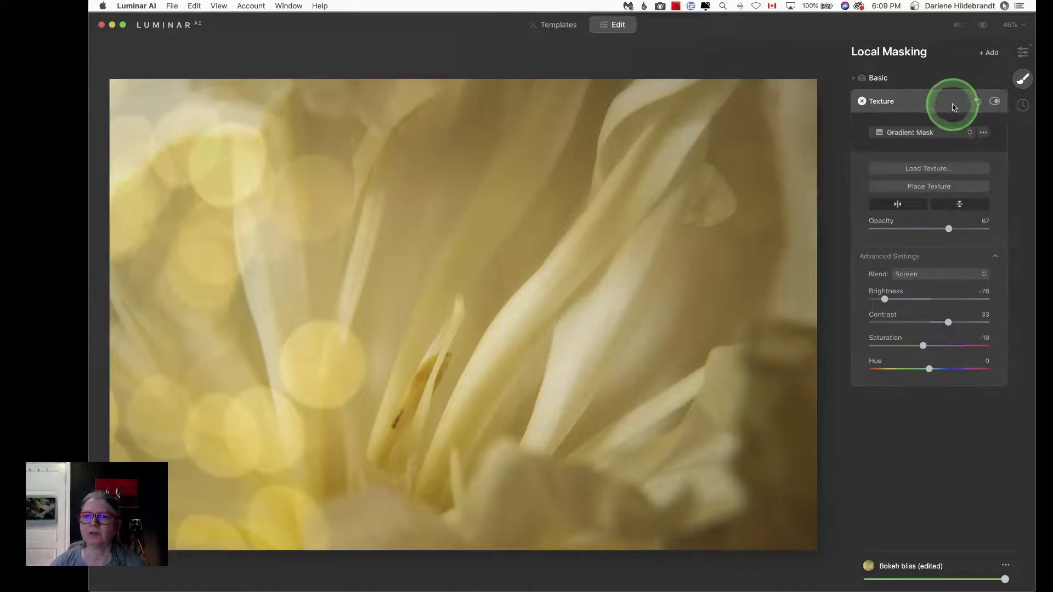
{"action": "left_click", "coordinate": [299, 251]}
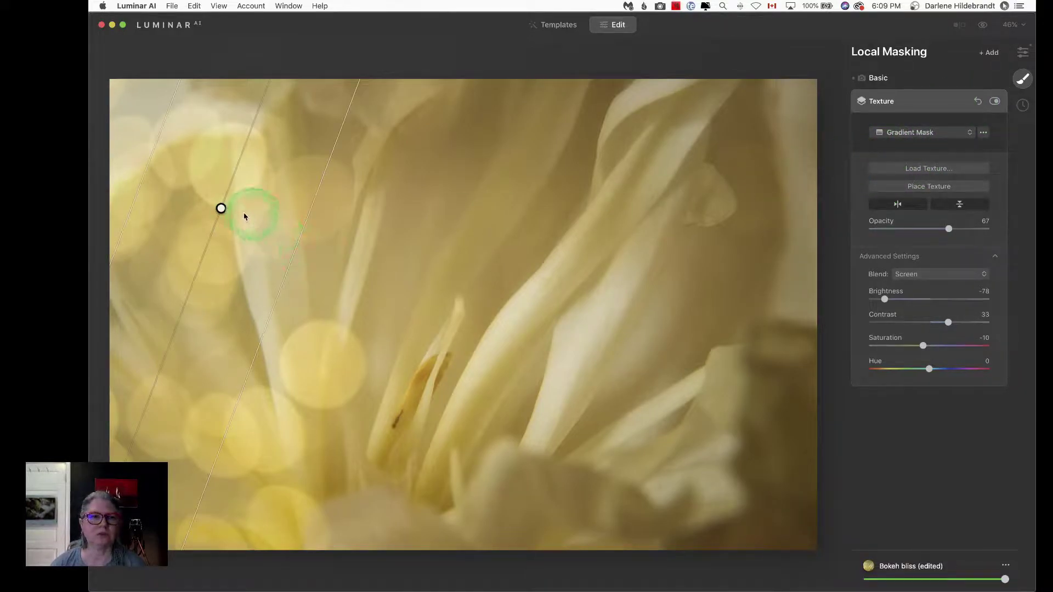
{"action": "left_click_drag", "start_coordinate": [222, 207], "coordinate": [392, 254]}
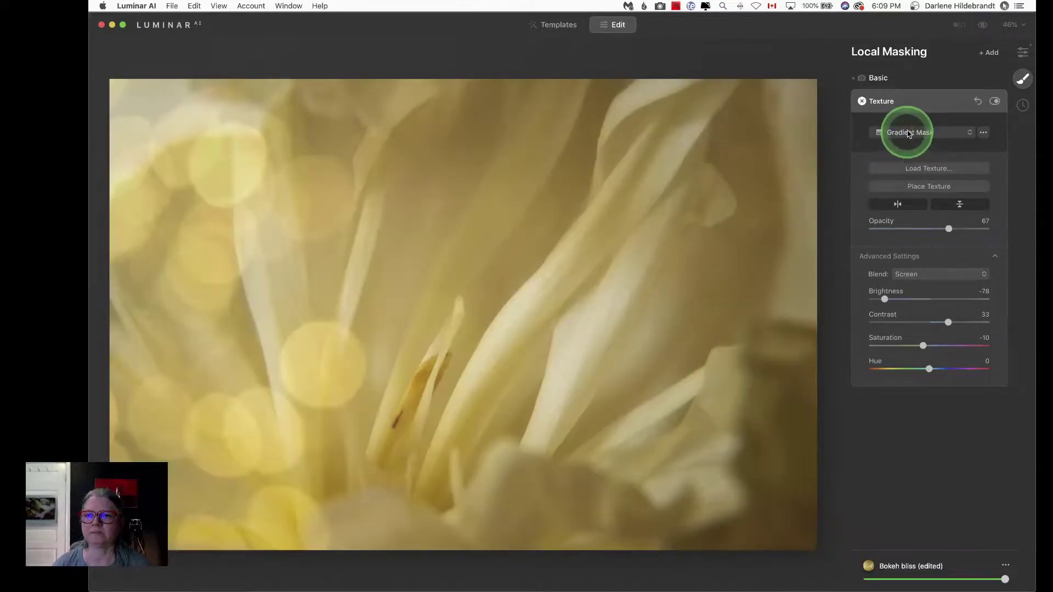
Partly erase the bokeh texture over the flower's middle petals using the Paint Mask eraser at radius 232, softness 100 and opacity 46
{"action": "left_click", "coordinate": [908, 132]}
{"action": "left_click", "coordinate": [901, 120]}
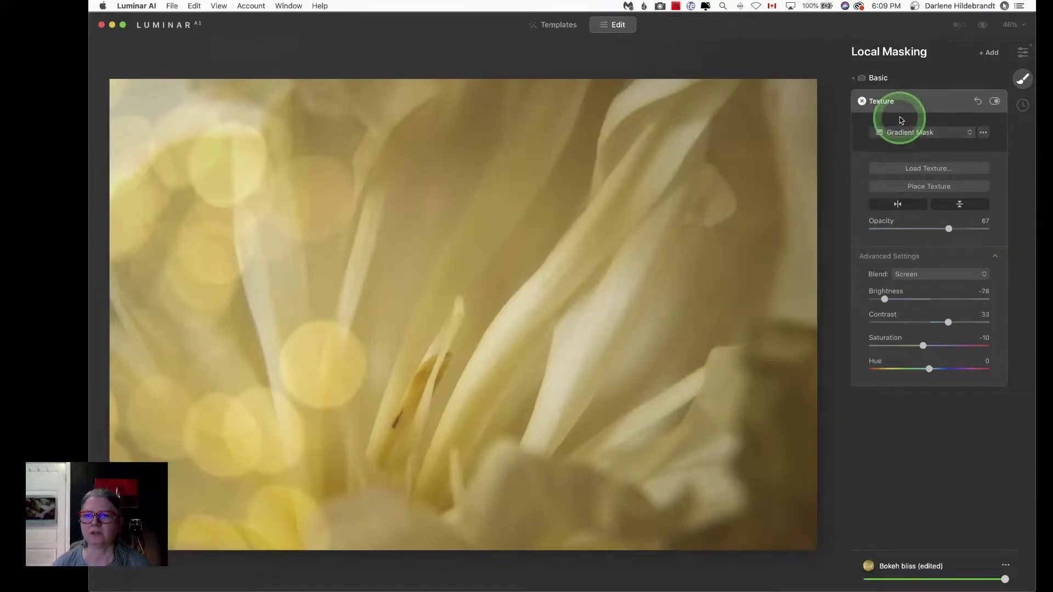
{"action": "left_click", "coordinate": [905, 132]}
{"action": "left_click", "coordinate": [899, 109]}
{"action": "left_click", "coordinate": [959, 154]}
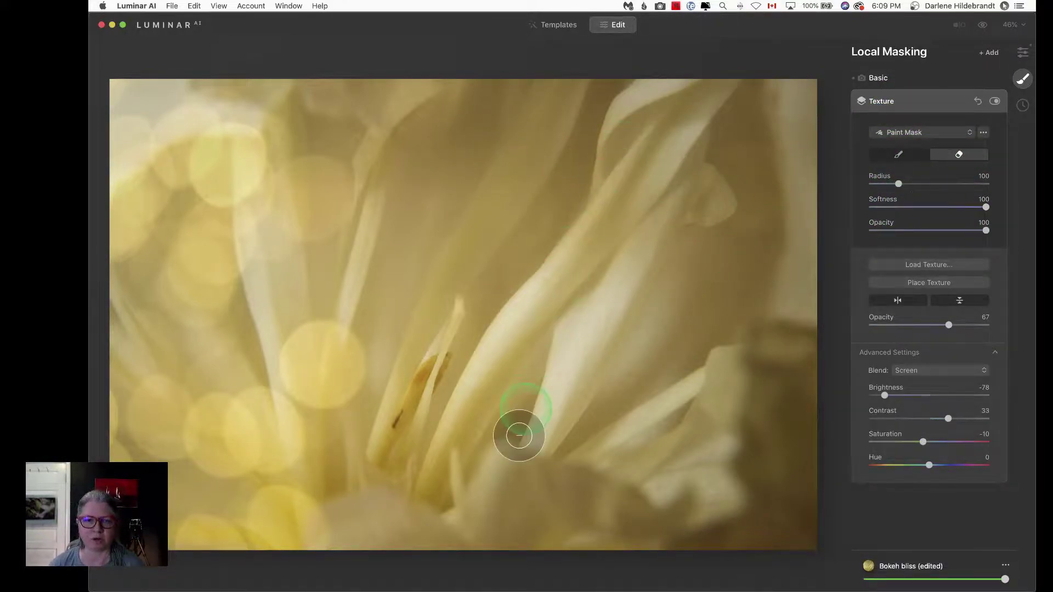
{"action": "left_click_drag", "start_coordinate": [929, 232], "coordinate": [925, 231]}
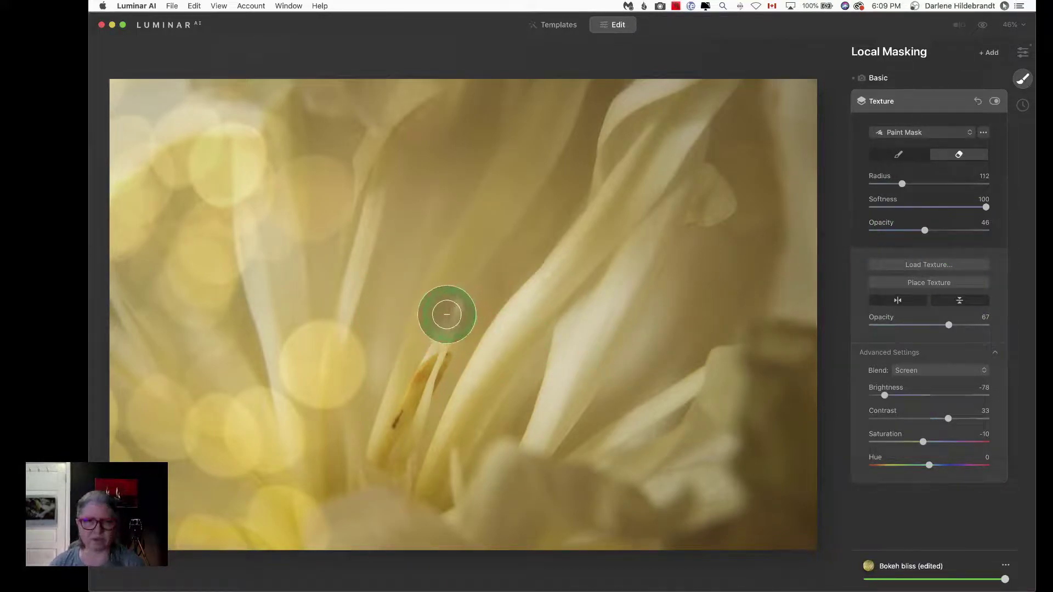
{"action": "key", "text": "bracketright"}
{"action": "key", "text": "bracketright"}
{"action": "key", "text": "bracketright"}
{"action": "key", "text": "bracketright"}
{"action": "key", "text": "bracketright"}
{"action": "key", "text": "bracketright"}
{"action": "key", "text": "bracketright"}
{"action": "key", "text": "bracketright"}
{"action": "key", "text": "bracketright"}
{"action": "key", "text": "bracketright"}
{"action": "key", "text": "bracketright"}
{"action": "key", "text": "bracketright"}
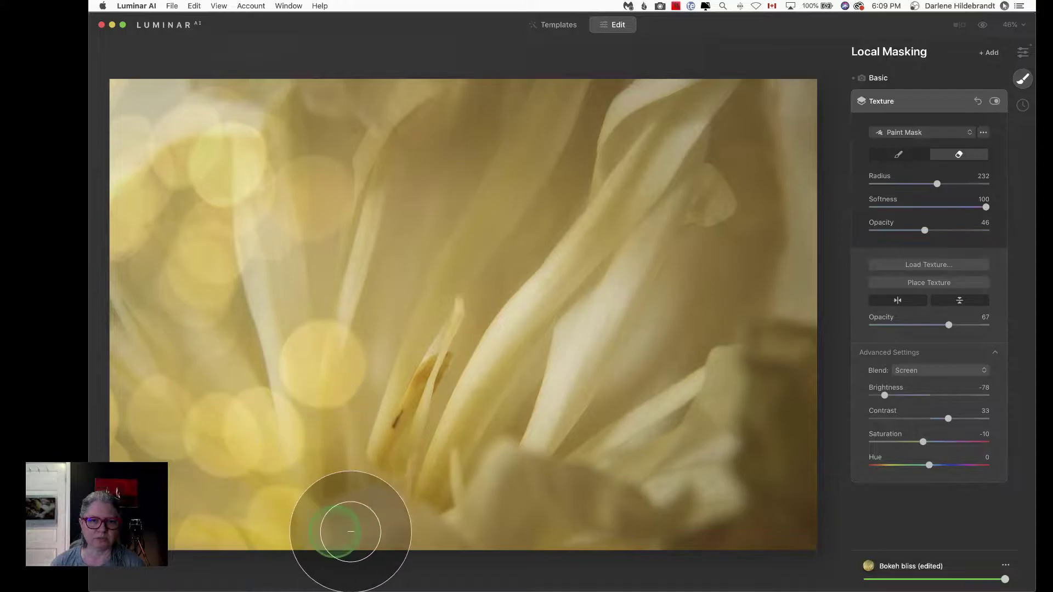
{"action": "mouse_move", "coordinate": [314, 483]}
{"action": "left_mouse_down"}
{"action": "mouse_move", "coordinate": [320, 369]}
{"action": "mouse_move", "coordinate": [373, 335]}
{"action": "mouse_move", "coordinate": [344, 469]}
{"action": "mouse_move", "coordinate": [383, 470]}
{"action": "mouse_move", "coordinate": [423, 294]}
{"action": "mouse_move", "coordinate": [458, 462]}
{"action": "mouse_move", "coordinate": [390, 422]}
{"action": "mouse_move", "coordinate": [496, 264]}
{"action": "left_mouse_up"}
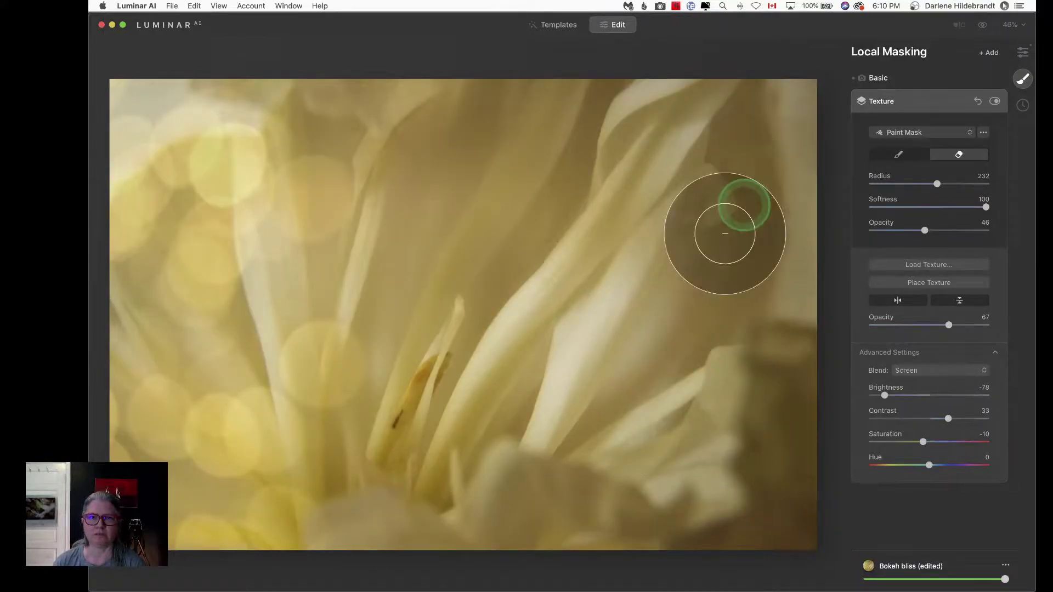
Draw a diagonal gradient mask across the photo's upper-left corner for the Basic local adjustment
{"action": "left_click", "coordinate": [934, 104]}
{"action": "left_click", "coordinate": [920, 83]}
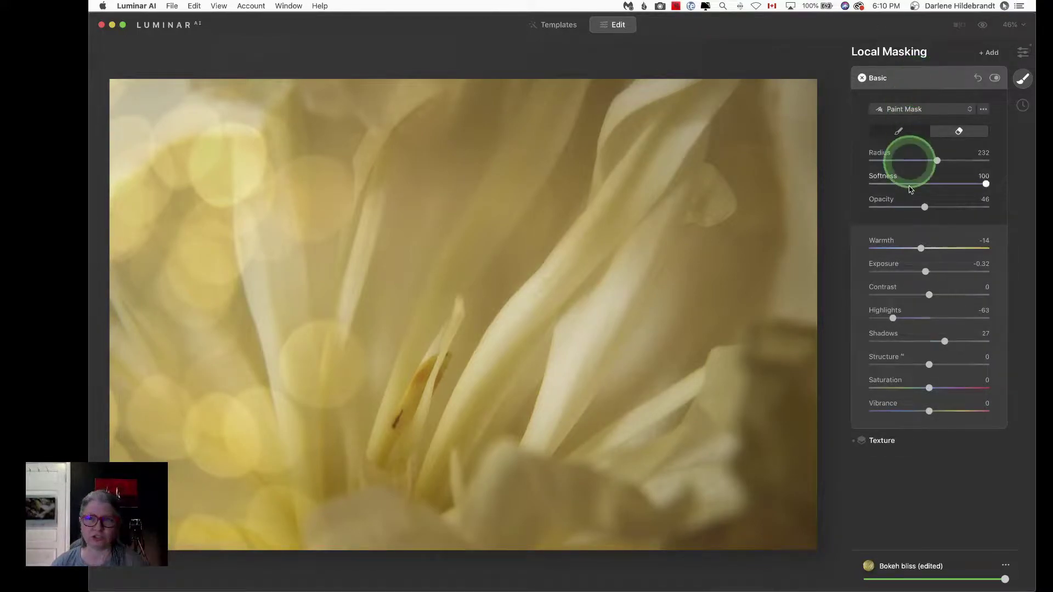
{"action": "left_click", "coordinate": [920, 78]}
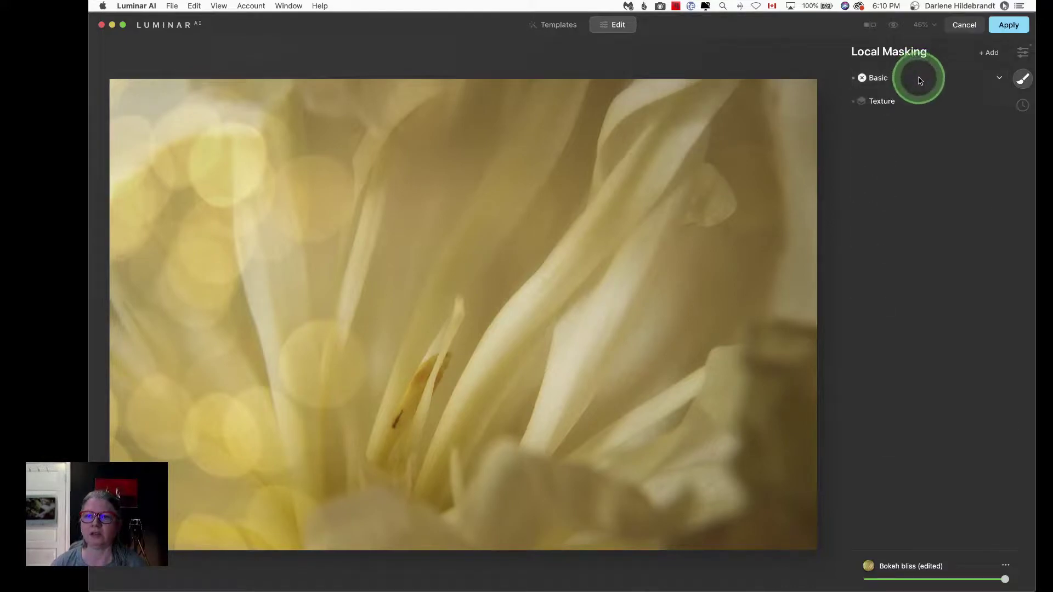
{"action": "left_click", "coordinate": [920, 80]}
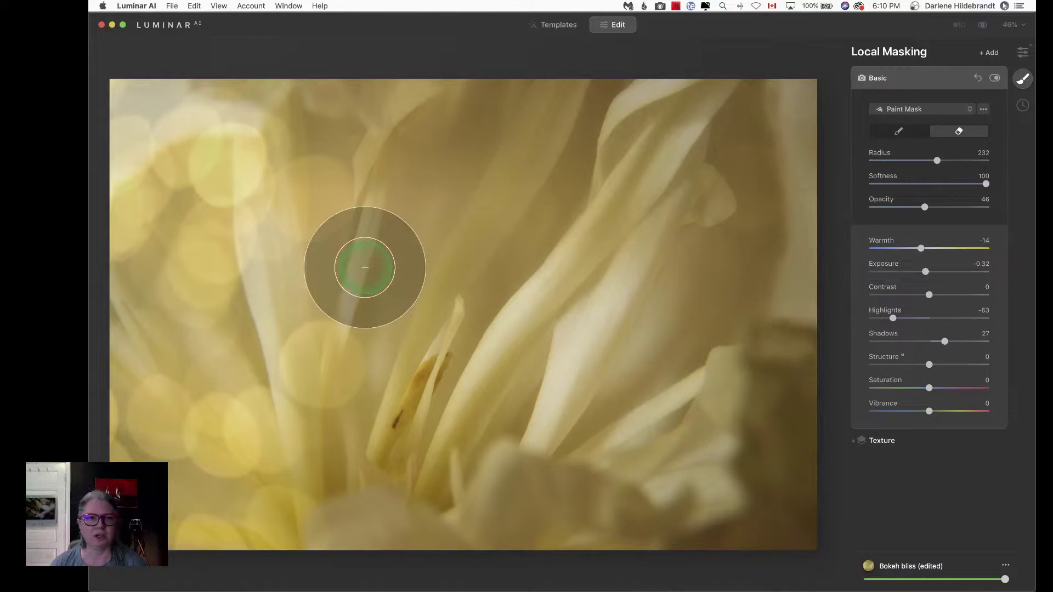
{"action": "left_click", "coordinate": [904, 109]}
{"action": "left_click", "coordinate": [906, 136]}
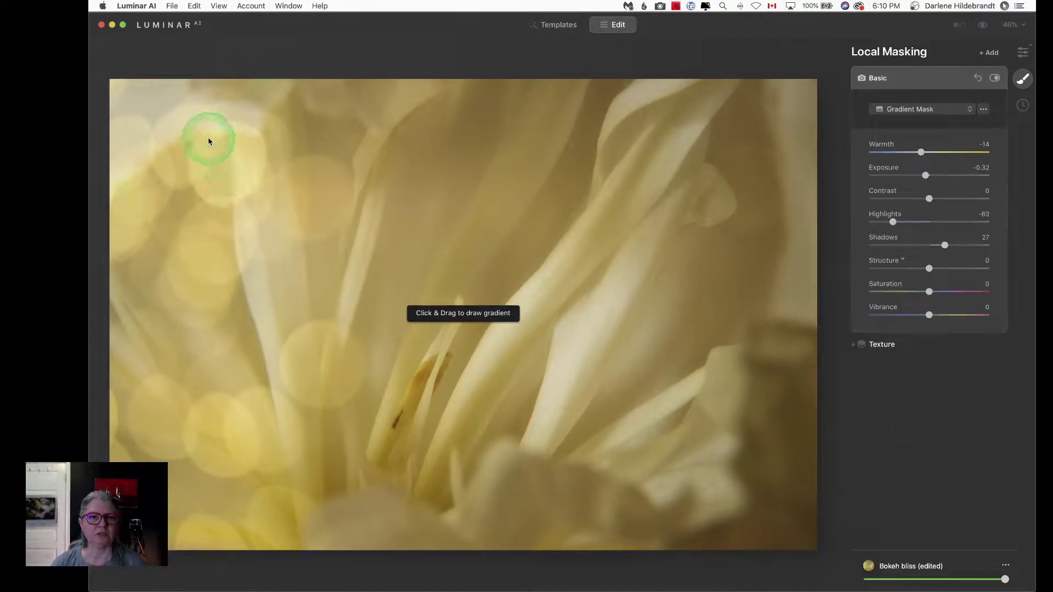
{"action": "left_click_drag", "start_coordinate": [268, 186], "coordinate": [271, 190]}
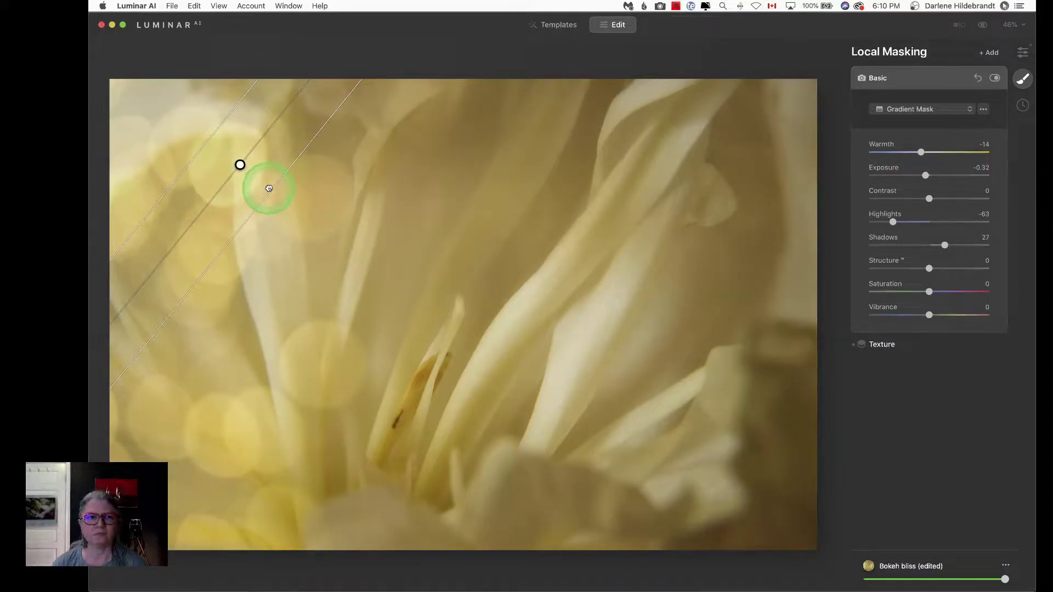
{"action": "left_click_drag", "start_coordinate": [269, 188], "coordinate": [272, 224]}
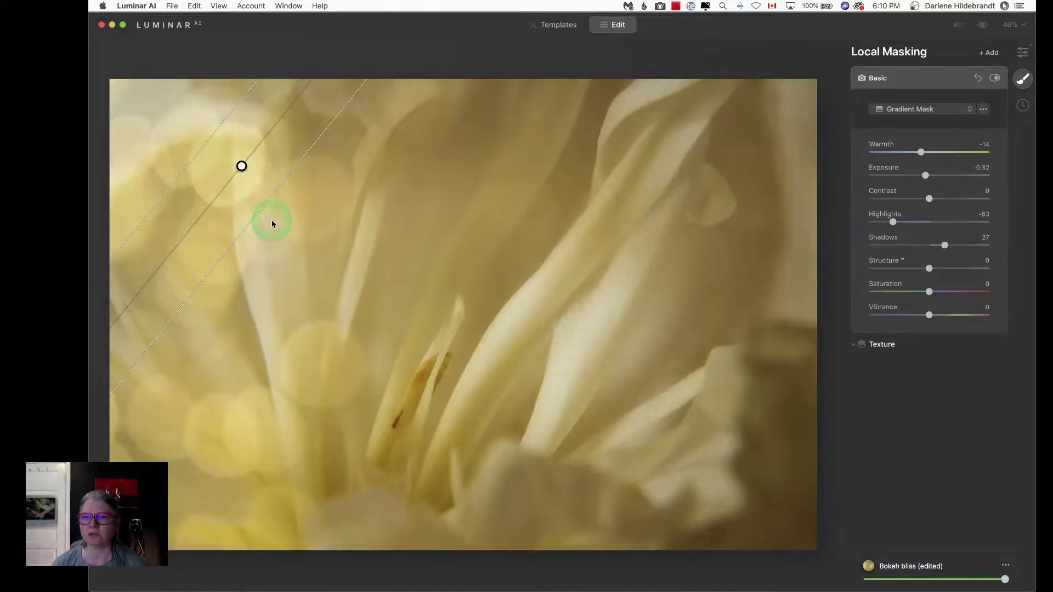
Reset the Basic local adjustment's warmth and shadows to 0
{"action": "left_click", "coordinate": [925, 176]}
{"action": "left_click", "coordinate": [921, 152]}
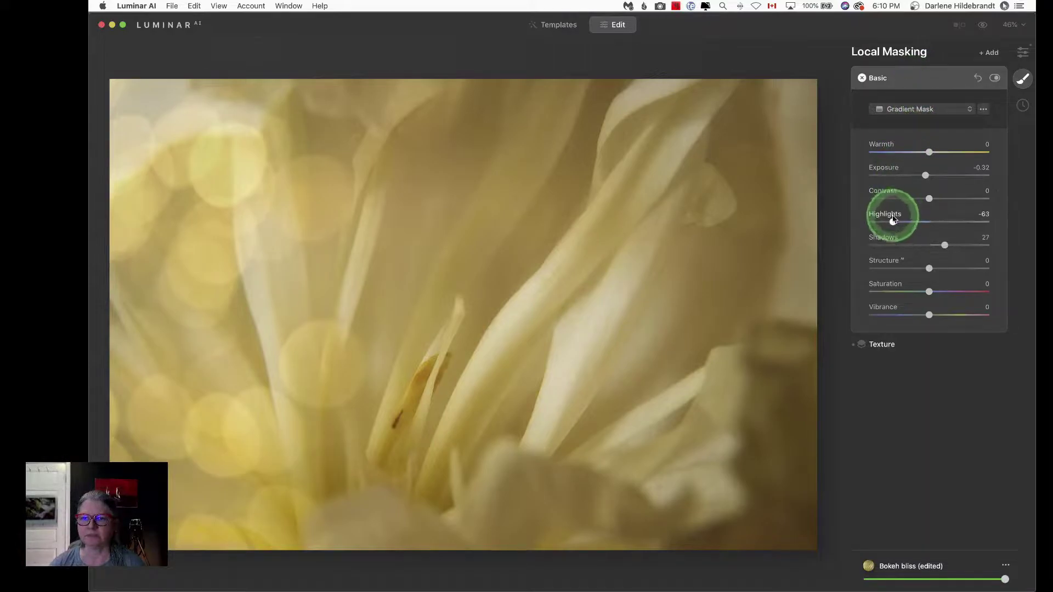
{"action": "double_click", "coordinate": [941, 244]}
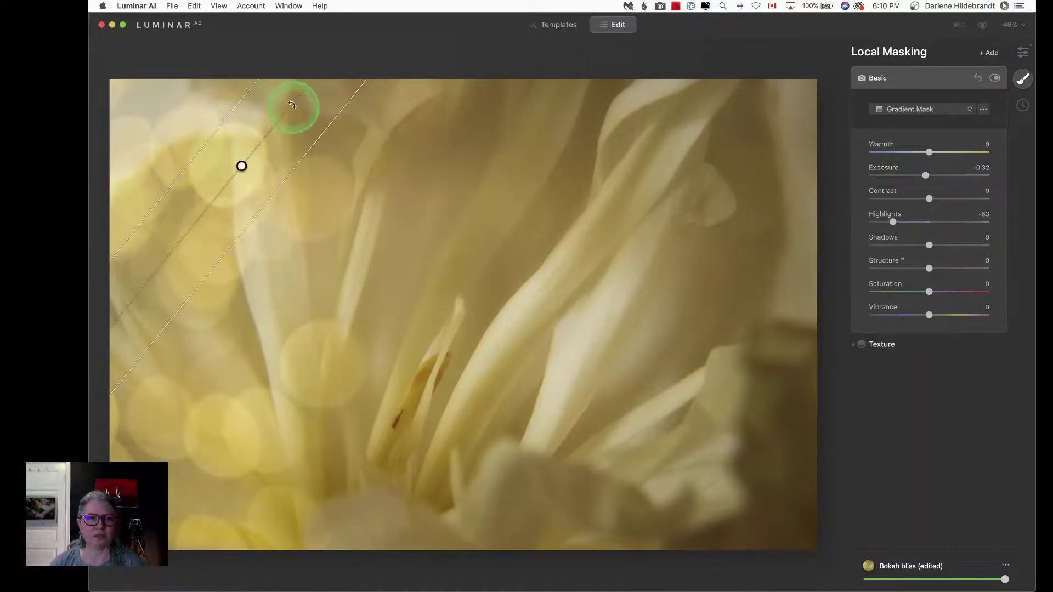
Rotate the Basic gradient mask to a flatter diagonal across the upper-left corner and collapse the adjustment
{"action": "left_click_drag", "start_coordinate": [292, 150], "coordinate": [186, 279]}
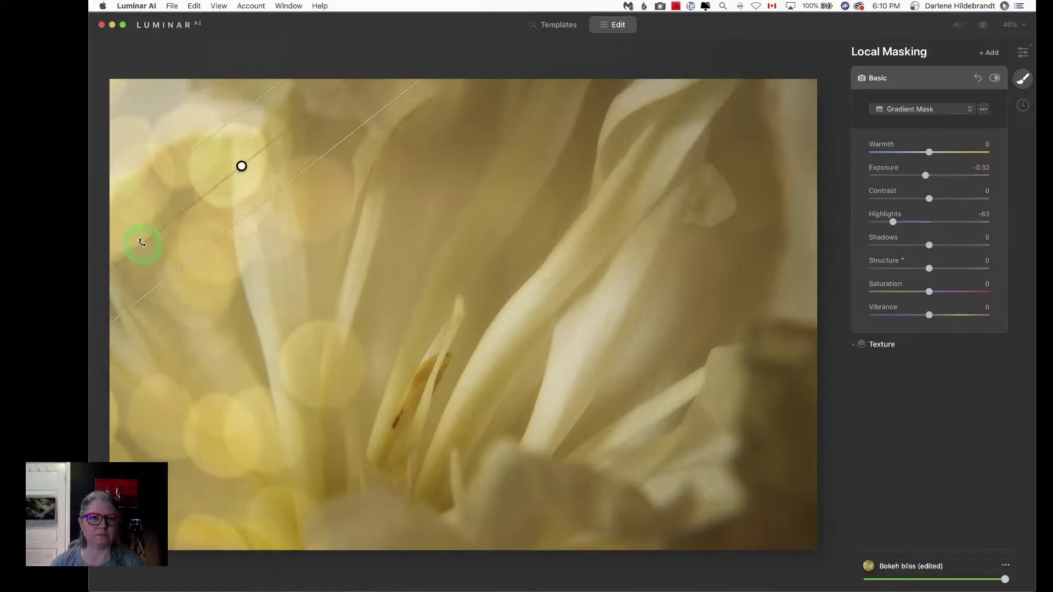
{"action": "left_click_drag", "start_coordinate": [142, 243], "coordinate": [143, 244]}
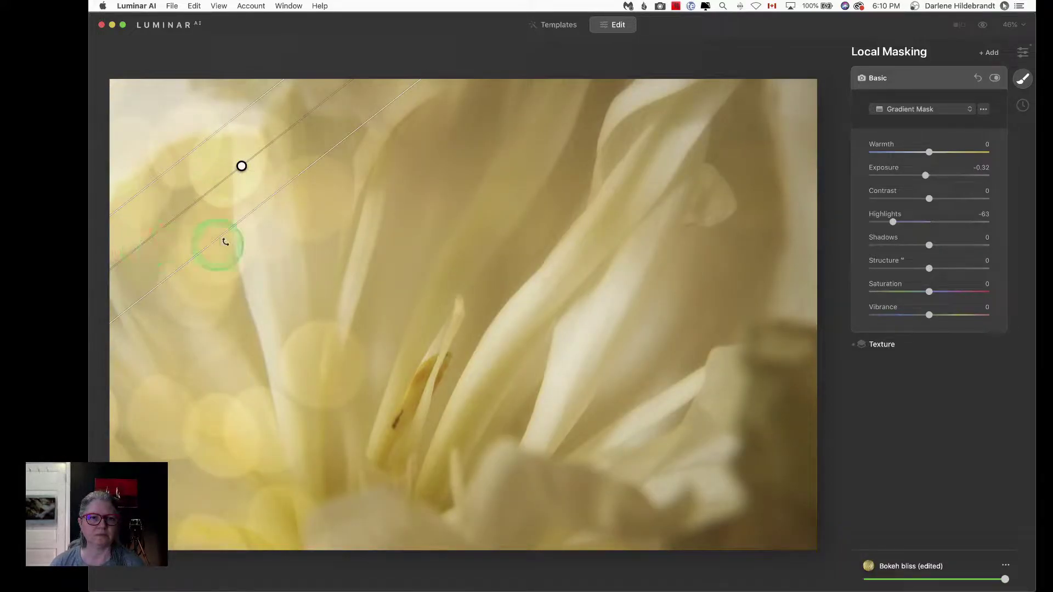
{"action": "left_click_drag", "start_coordinate": [226, 245], "coordinate": [267, 137]}
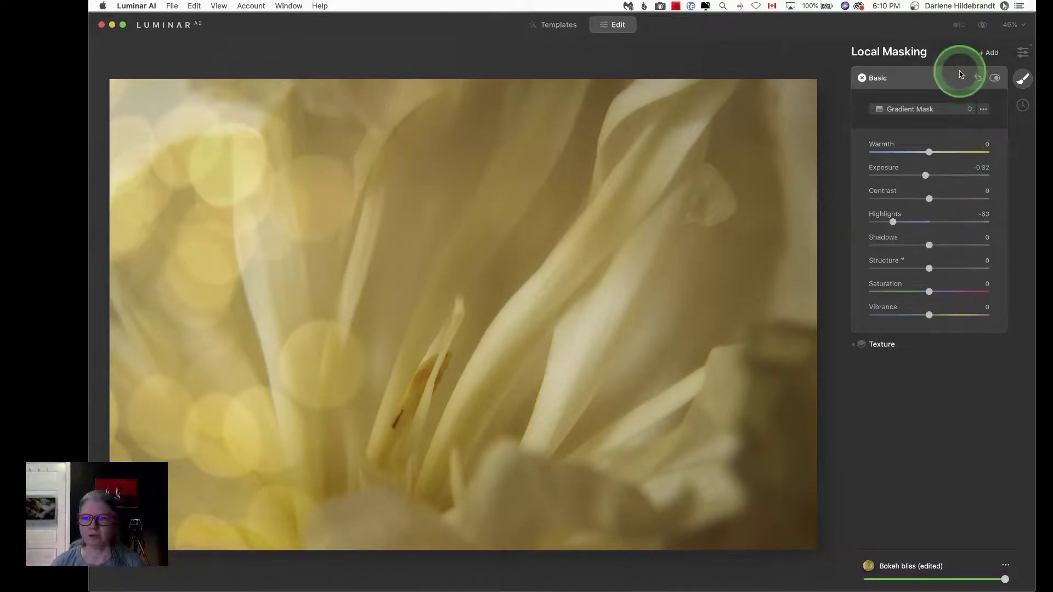
{"action": "left_click", "coordinate": [929, 82]}
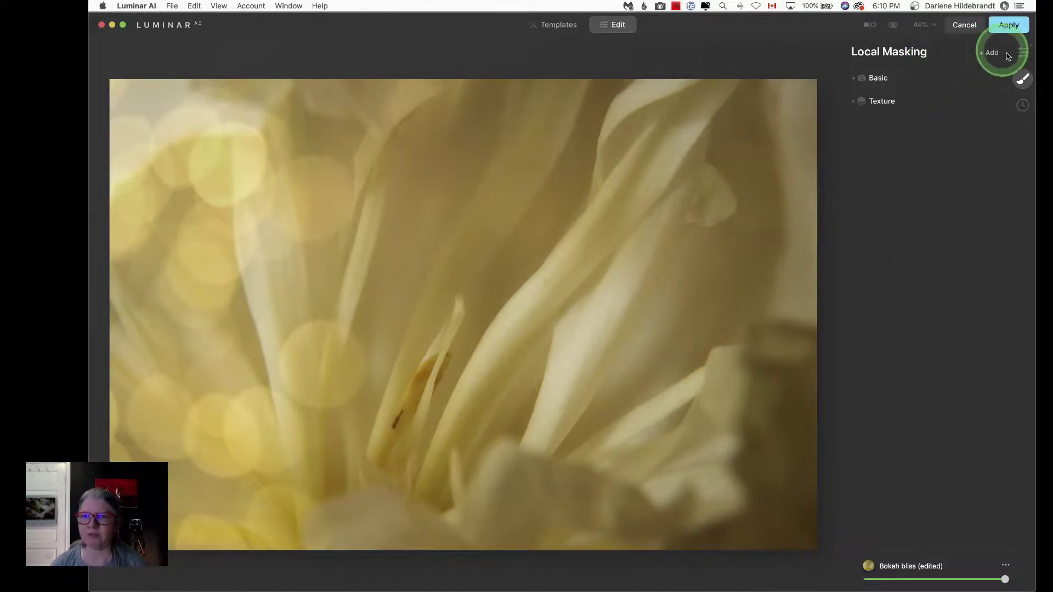
Return to the editing tools and compare the photo before and after the edits several times
{"action": "left_click", "coordinate": [1022, 53]}
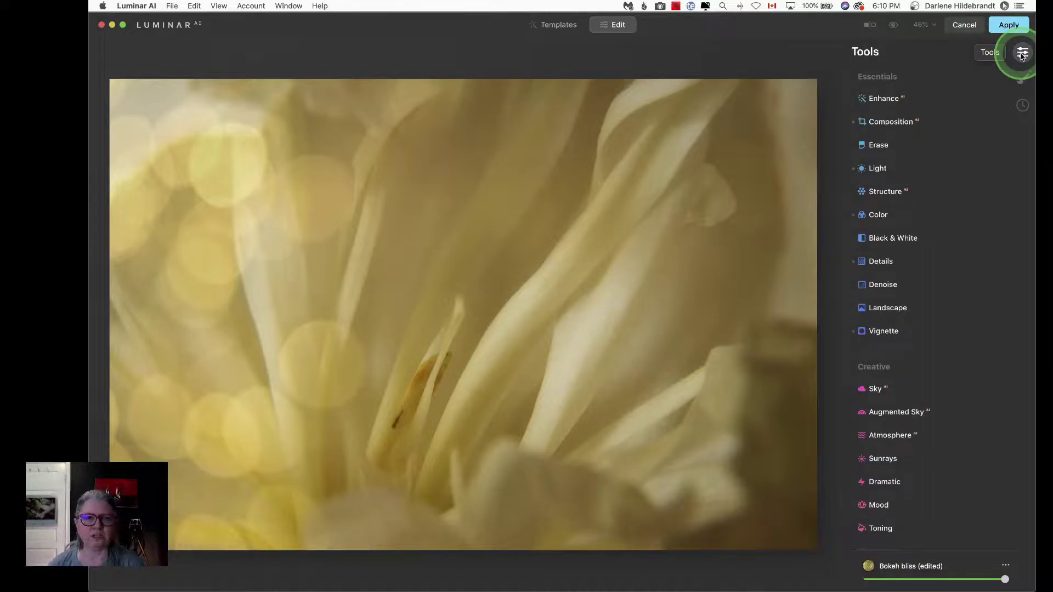
{"action": "key", "text": "backslash"}
{"action": "key", "text": "backslash"}
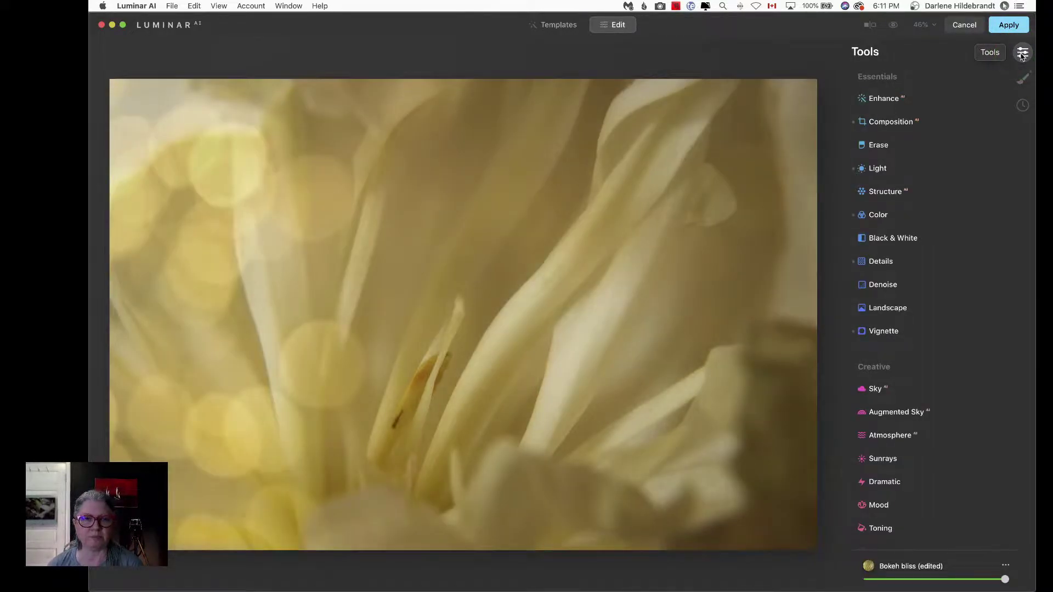
{"action": "key", "text": "backslash"}
{"action": "key", "text": "backslash"}
{"action": "key", "text": "backslash"}
{"action": "key", "text": "backslash"}
{"action": "key", "text": "backslash"}
{"action": "key", "text": "backslash"}
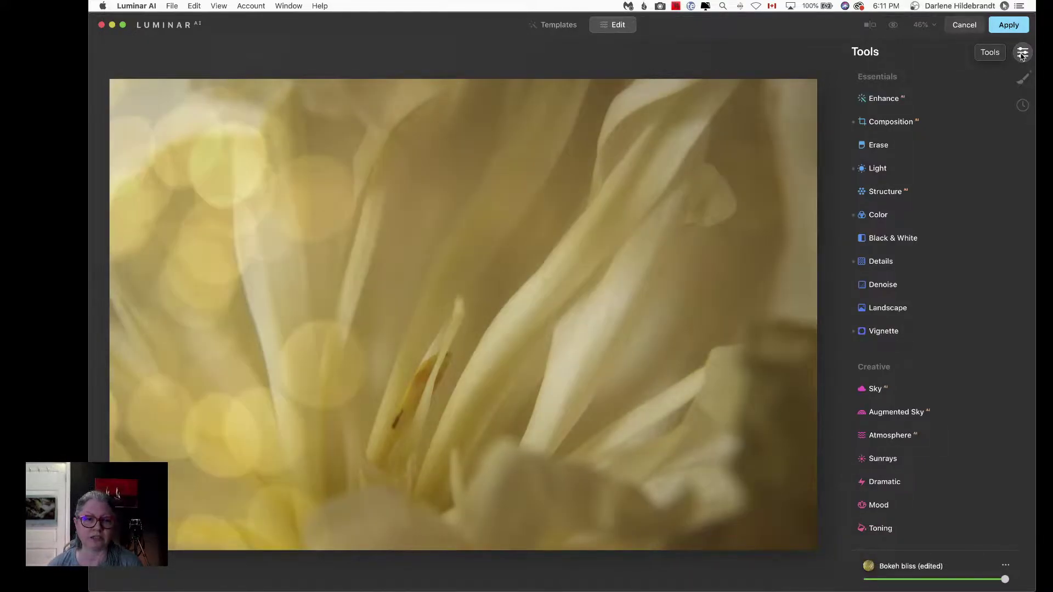
Set the Light tool's Smart Contrast to 28
{"action": "left_click", "coordinate": [892, 168]}
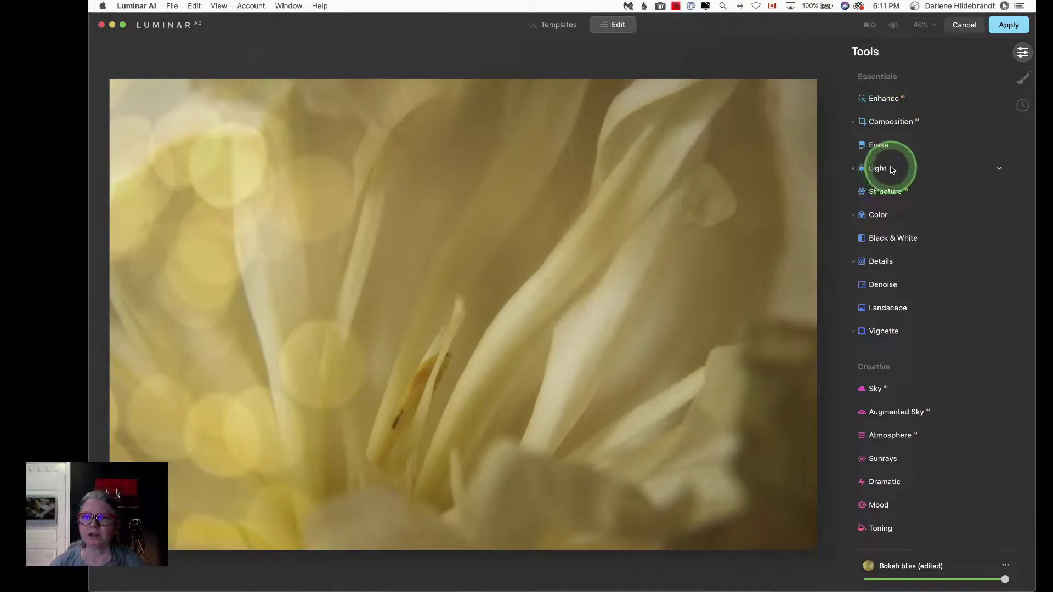
{"action": "left_click", "coordinate": [929, 292]}
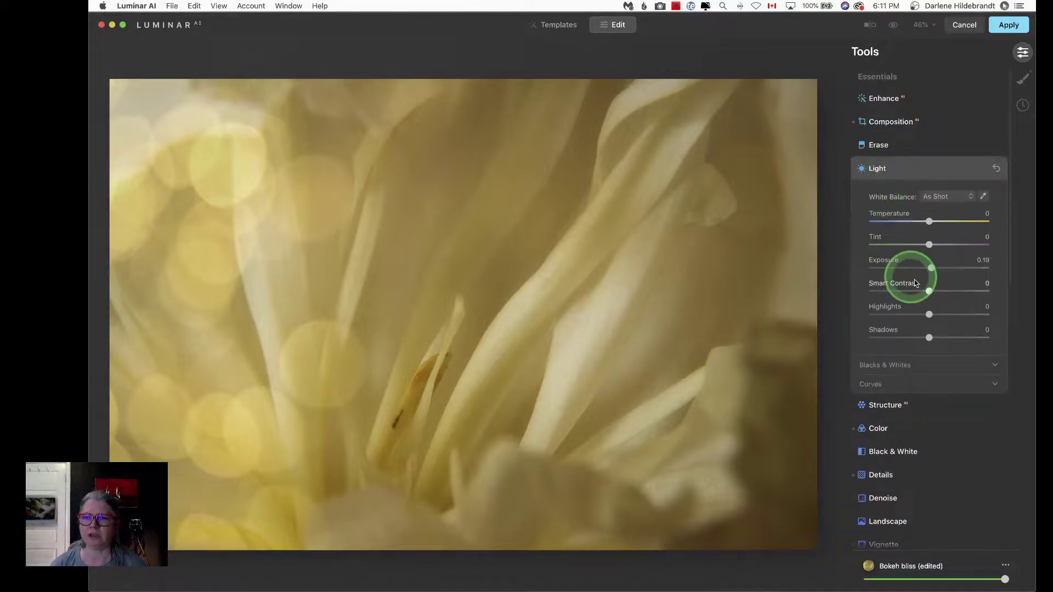
{"action": "left_click_drag", "start_coordinate": [930, 293], "coordinate": [945, 294]}
Pull the white and black points of the Light tool's curve slightly inward toward the ends of the histogram
{"action": "left_click", "coordinate": [900, 386]}
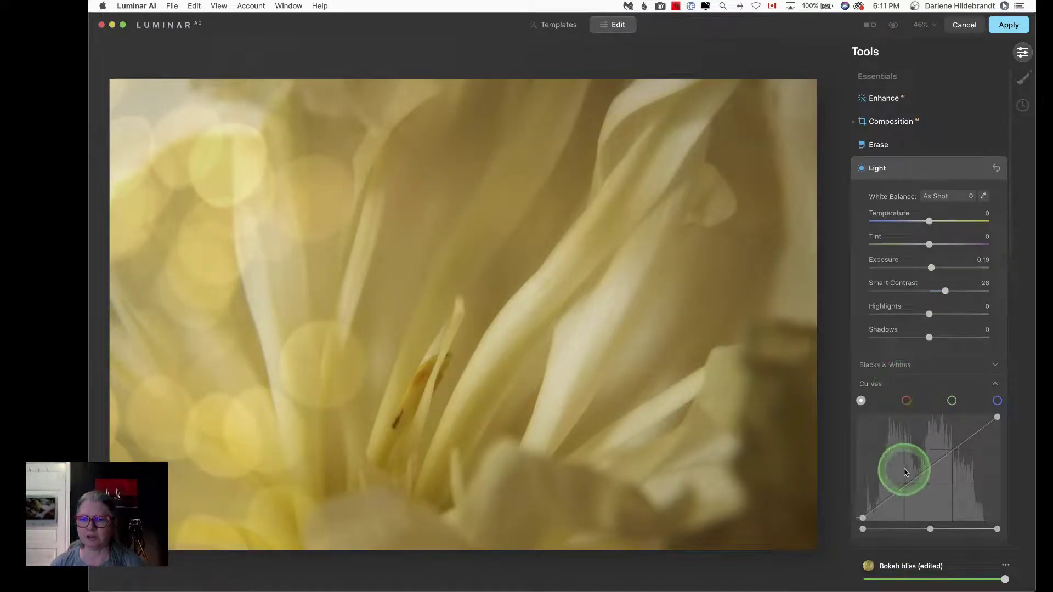
{"action": "scroll", "coordinate": [899, 469], "scroll_direction": "down", "scroll_amount": 2}
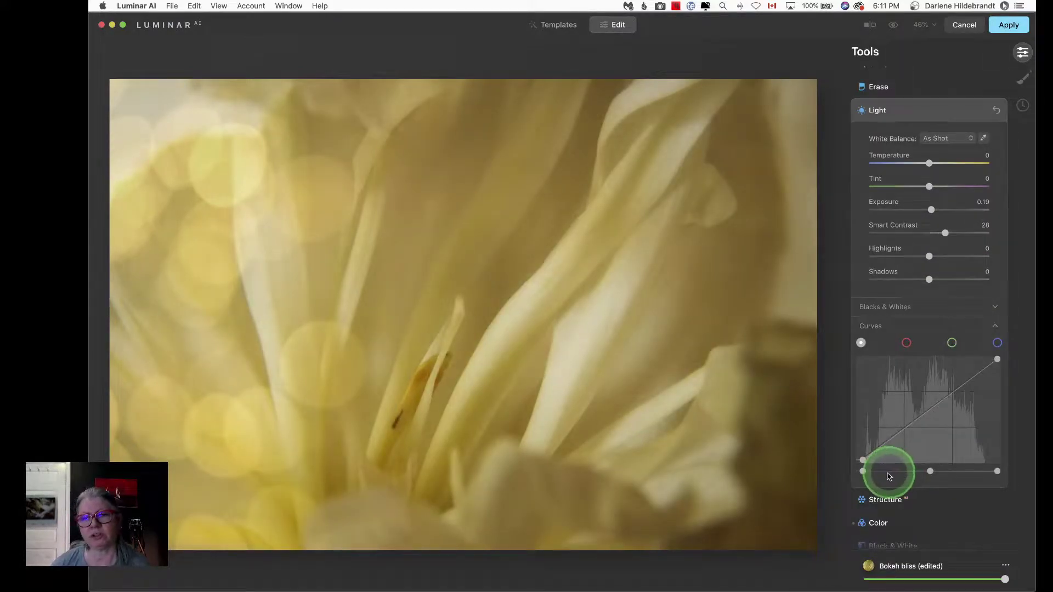
{"action": "left_click_drag", "start_coordinate": [890, 475], "coordinate": [861, 463]}
{"action": "left_click_drag", "start_coordinate": [997, 471], "coordinate": [989, 471]}
{"action": "left_click", "coordinate": [857, 457]}
{"action": "left_click", "coordinate": [864, 472]}
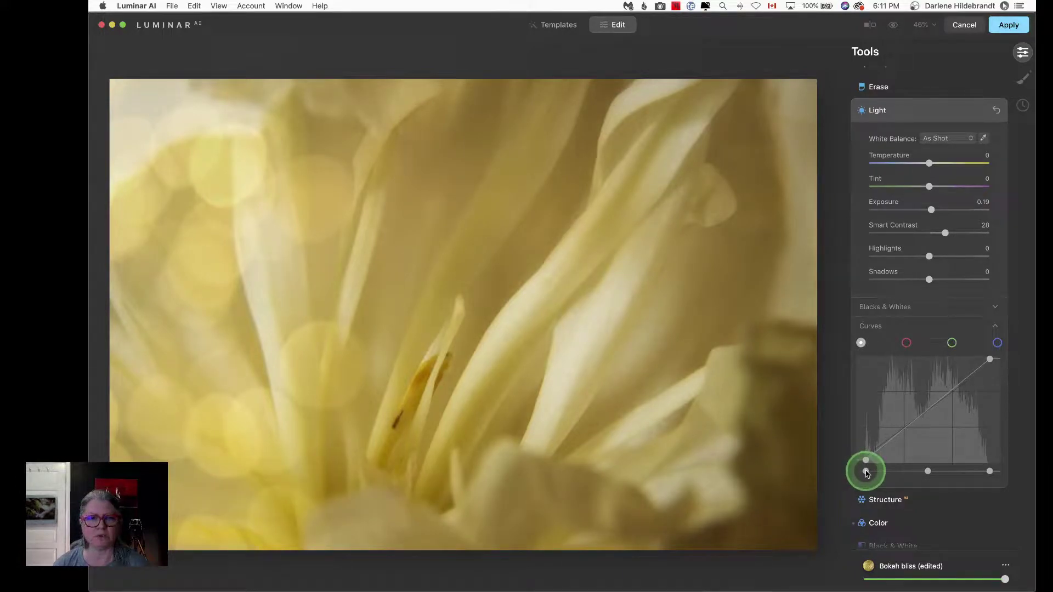
Set the opacity of the local Texture adjustment to 45 and apply all edits to the yellow flower photo
{"action": "left_click", "coordinate": [918, 453]}
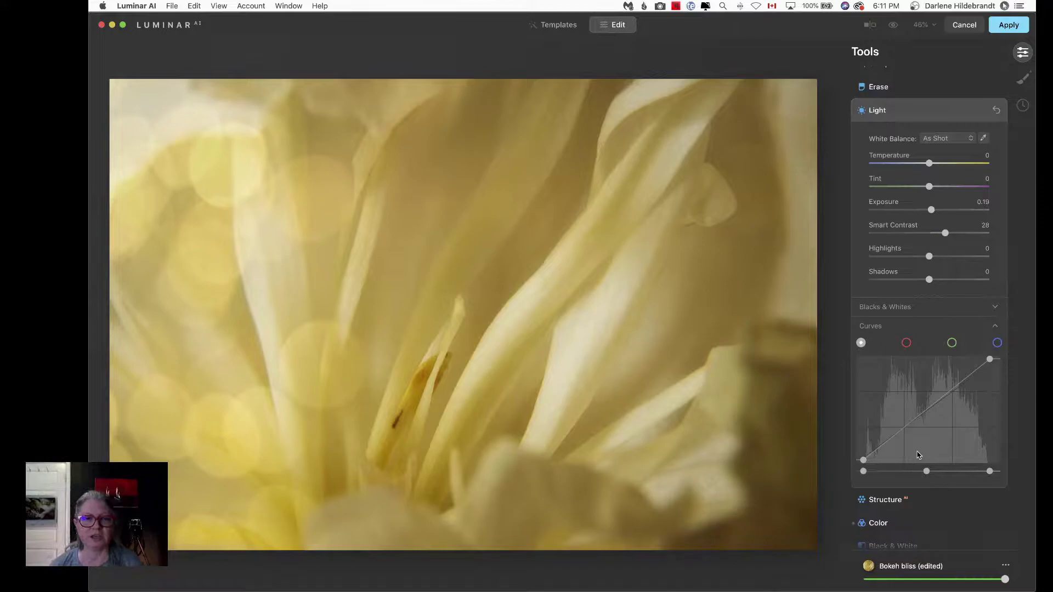
{"action": "left_click", "coordinate": [1023, 78]}
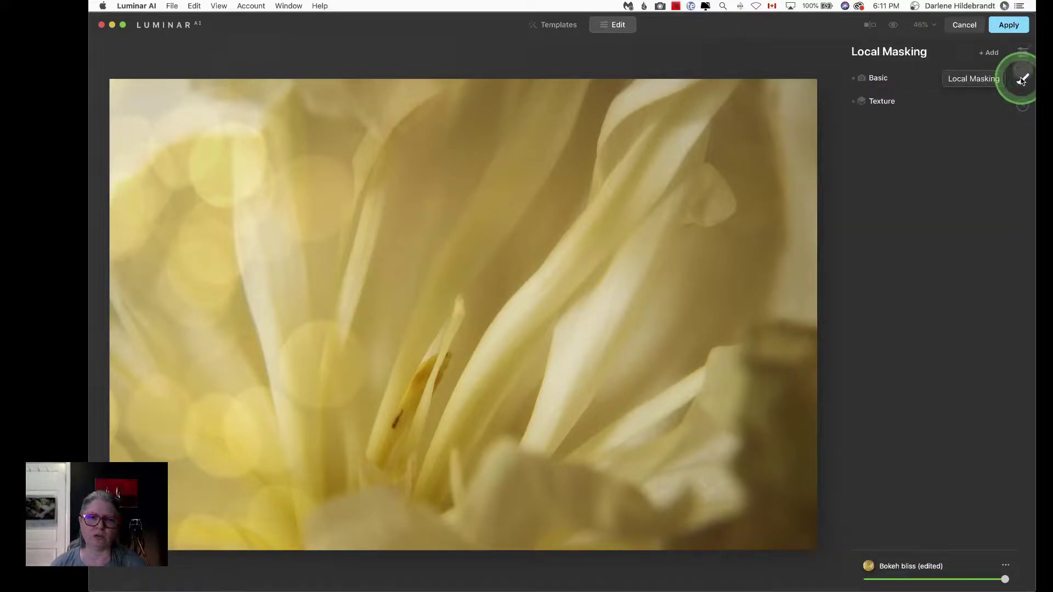
{"action": "left_click", "coordinate": [893, 99]}
{"action": "mouse_move", "coordinate": [910, 325]}
{"action": "left_mouse_down"}
{"action": "mouse_move", "coordinate": [949, 325]}
{"action": "mouse_move", "coordinate": [900, 325]}
{"action": "mouse_move", "coordinate": [953, 325]}
{"action": "mouse_move", "coordinate": [889, 325]}
{"action": "mouse_move", "coordinate": [924, 324]}
{"action": "left_mouse_up"}
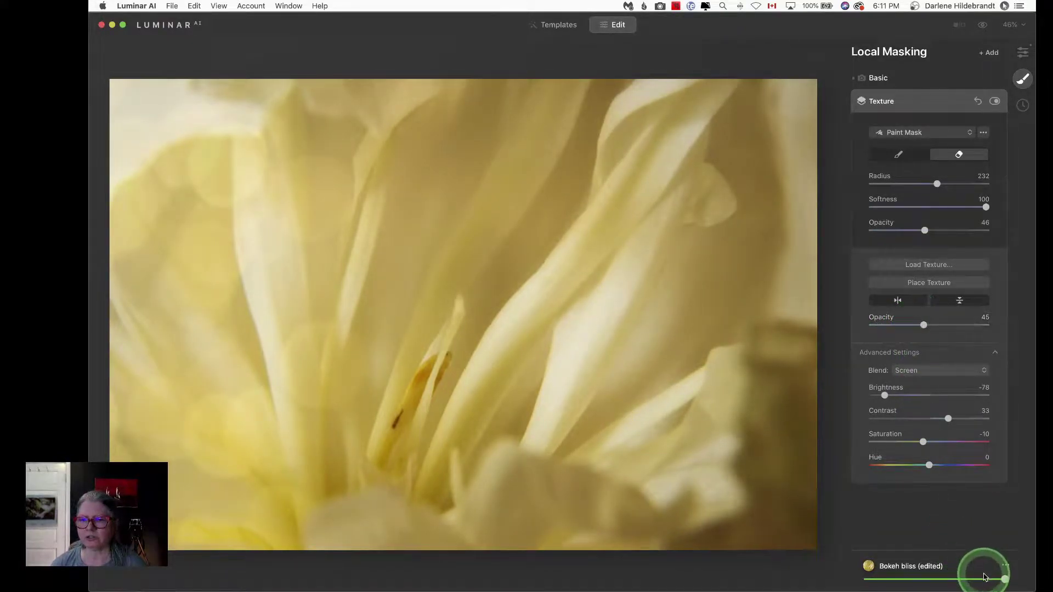
{"action": "mouse_move", "coordinate": [1004, 580]}
{"action": "left_mouse_down"}
{"action": "mouse_move", "coordinate": [926, 580]}
{"action": "mouse_move", "coordinate": [1005, 579]}
{"action": "left_mouse_up"}
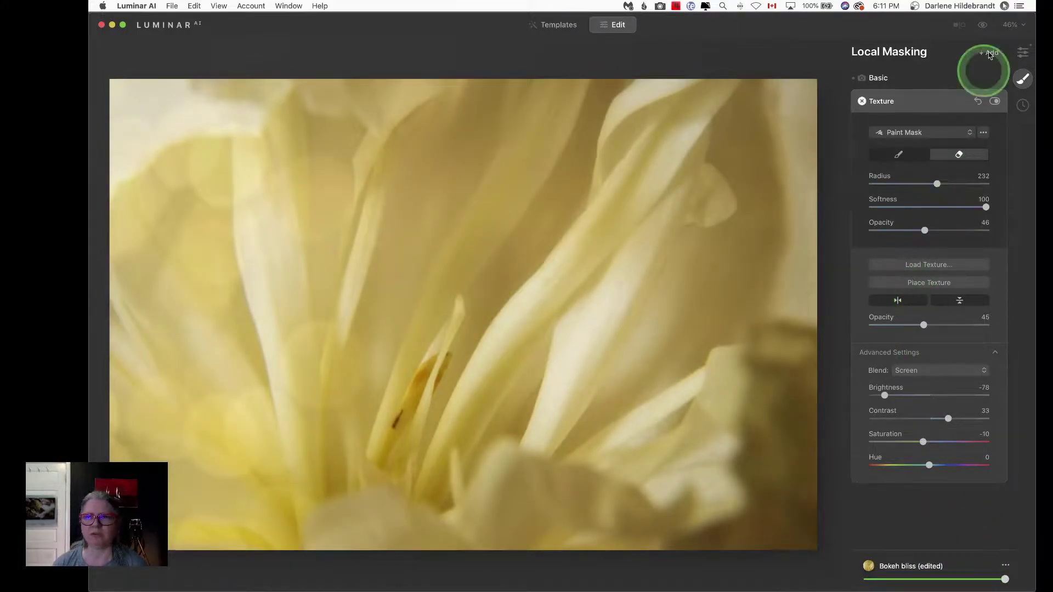
{"action": "left_click", "coordinate": [913, 101]}
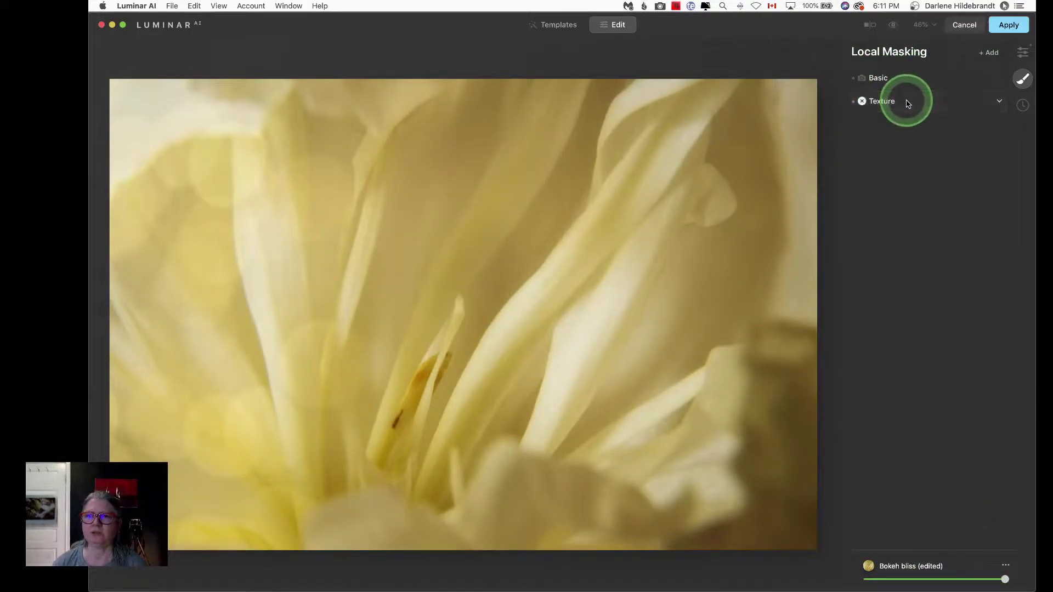
{"action": "left_click", "coordinate": [1004, 26]}
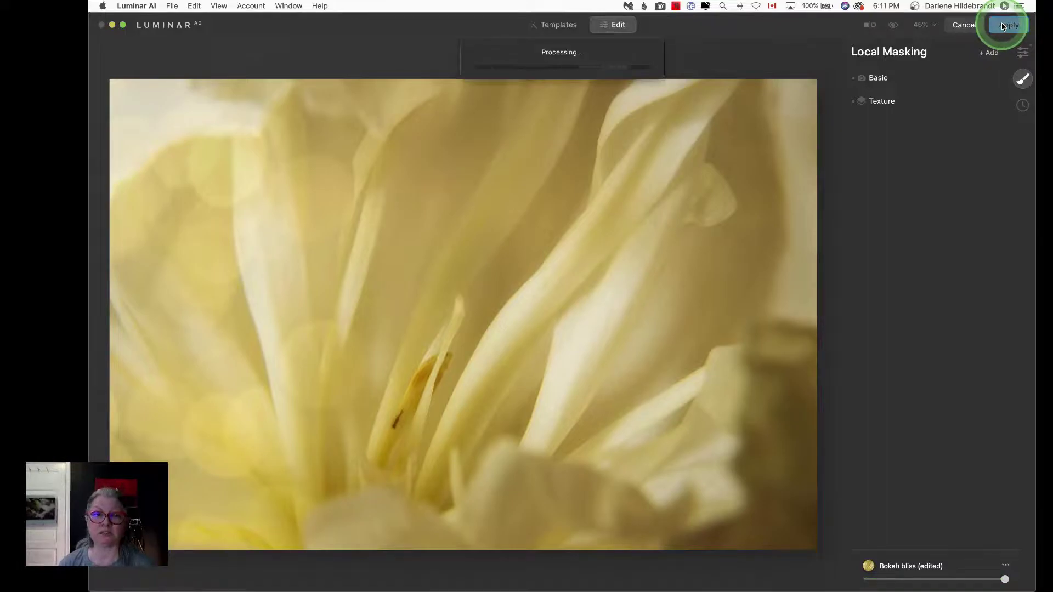
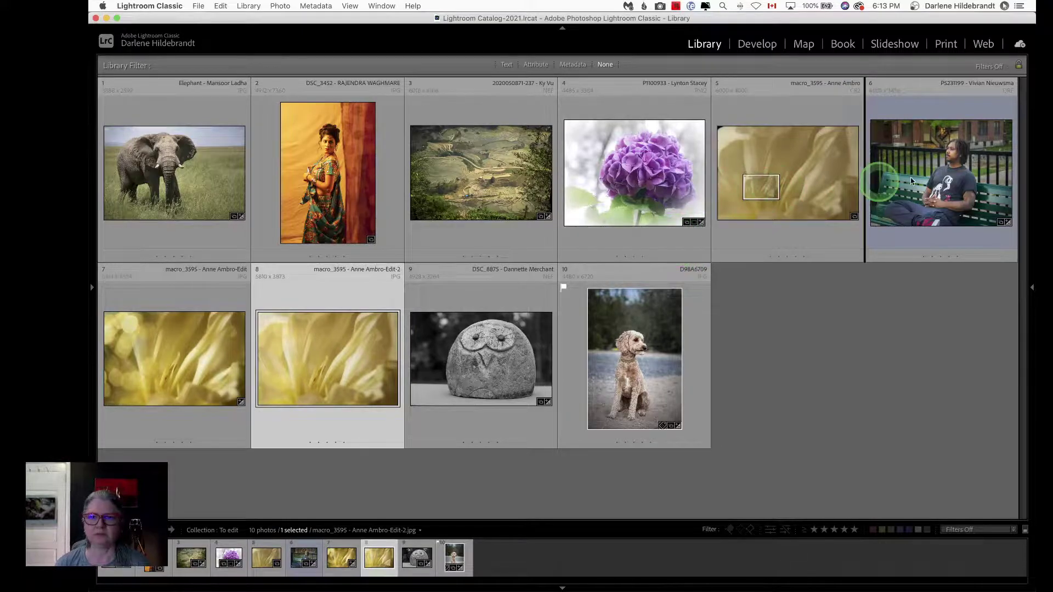
In Lightroom Classic, compare the original yellow flower macro with its two edited versions at full view and return to the photo grid
{"action": "double_click", "coordinate": [955, 179]}
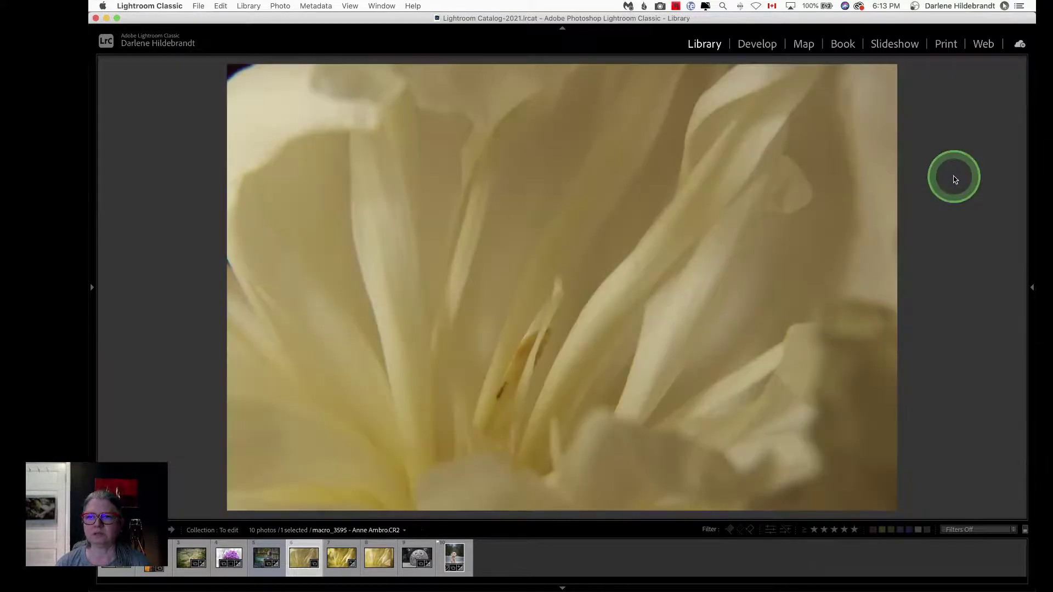
{"action": "key", "text": "Right"}
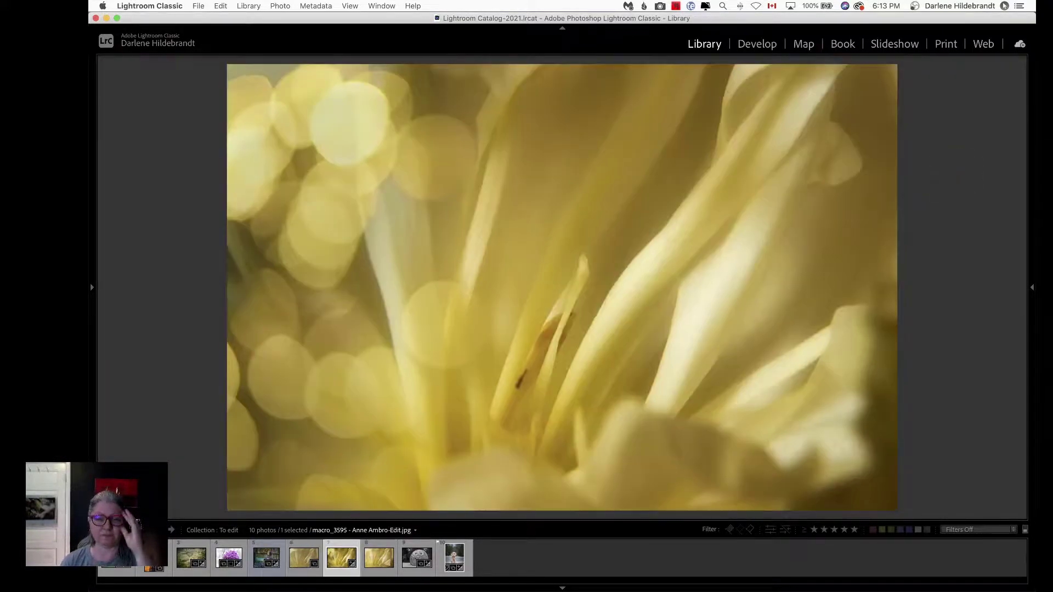
{"action": "key", "text": "Right"}
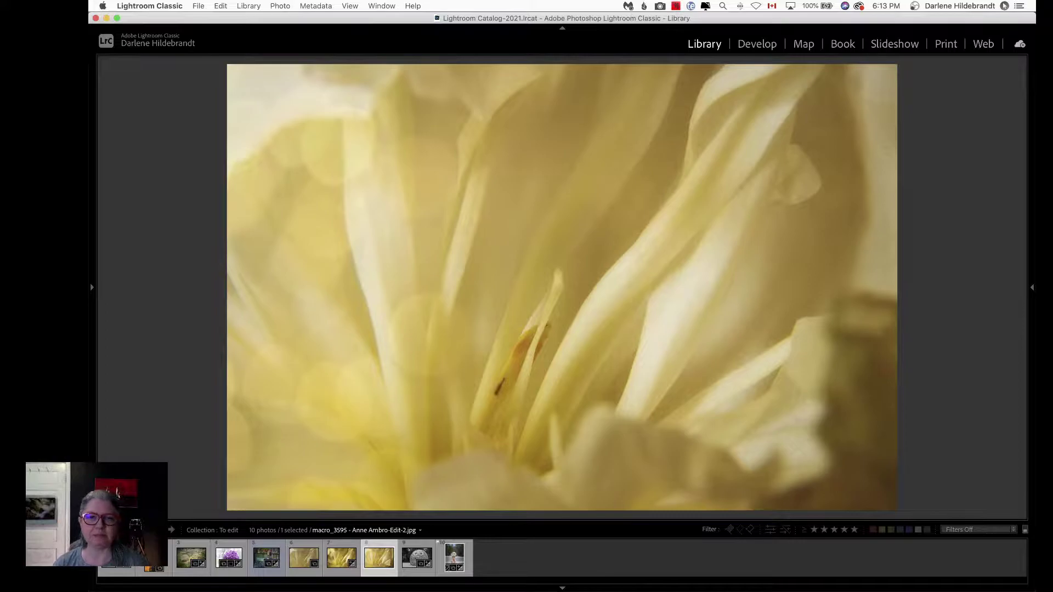
{"action": "key", "text": "Left"}
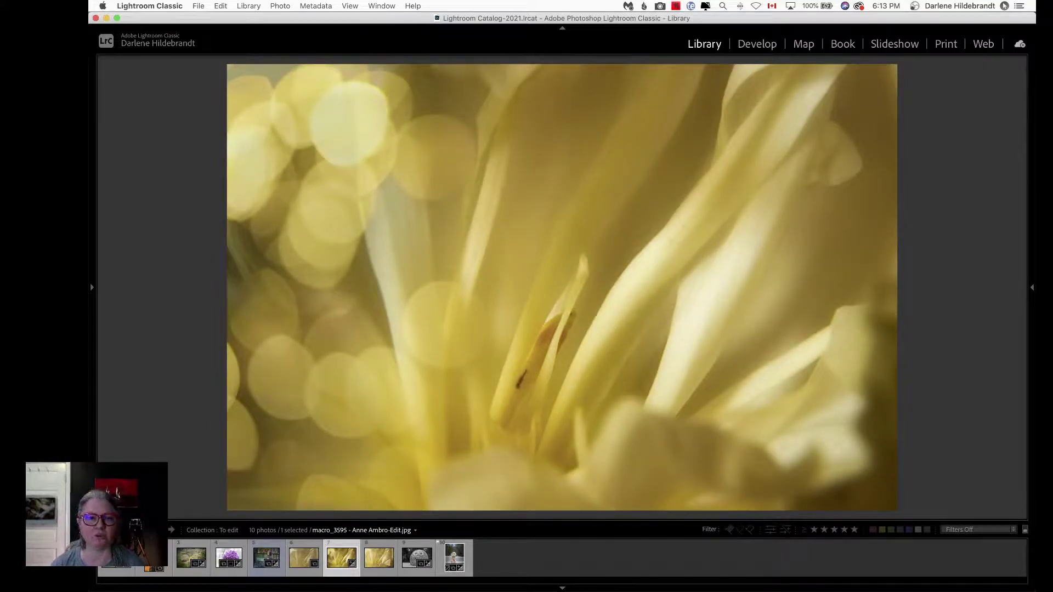
{"action": "key", "text": "Left"}
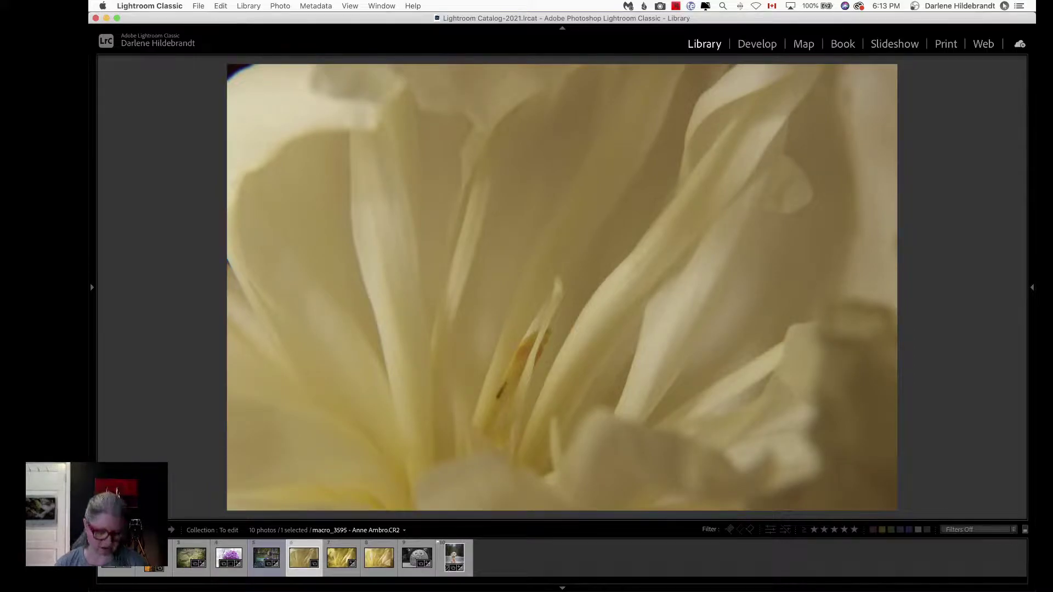
{"action": "key", "text": "g"}
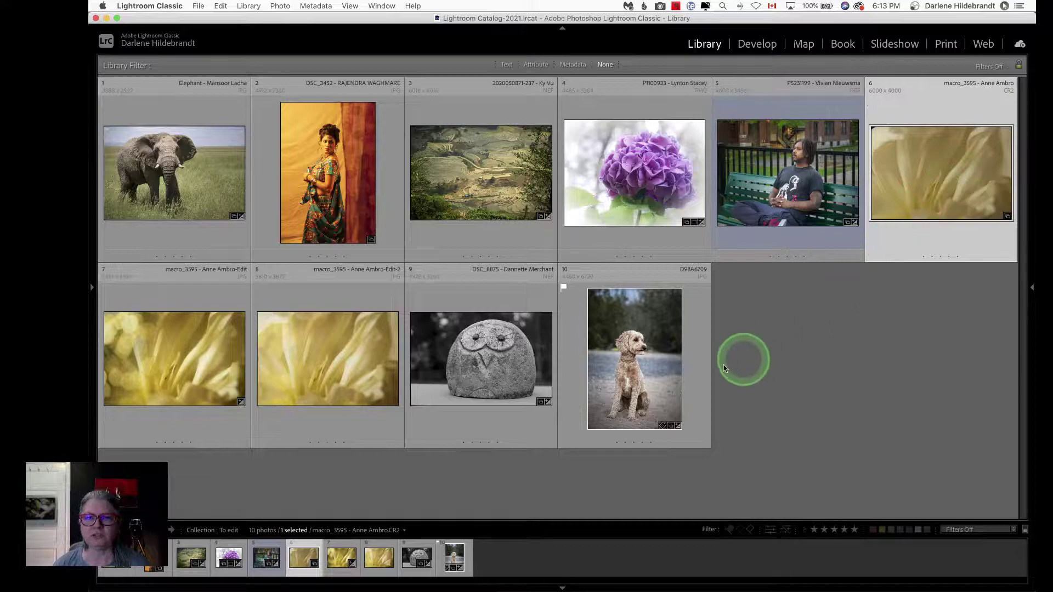
Open the purple hydrangea photo for developing, view its before state, and reset all its develop settings
{"action": "left_click", "coordinate": [610, 158]}
{"action": "left_click", "coordinate": [610, 161]}
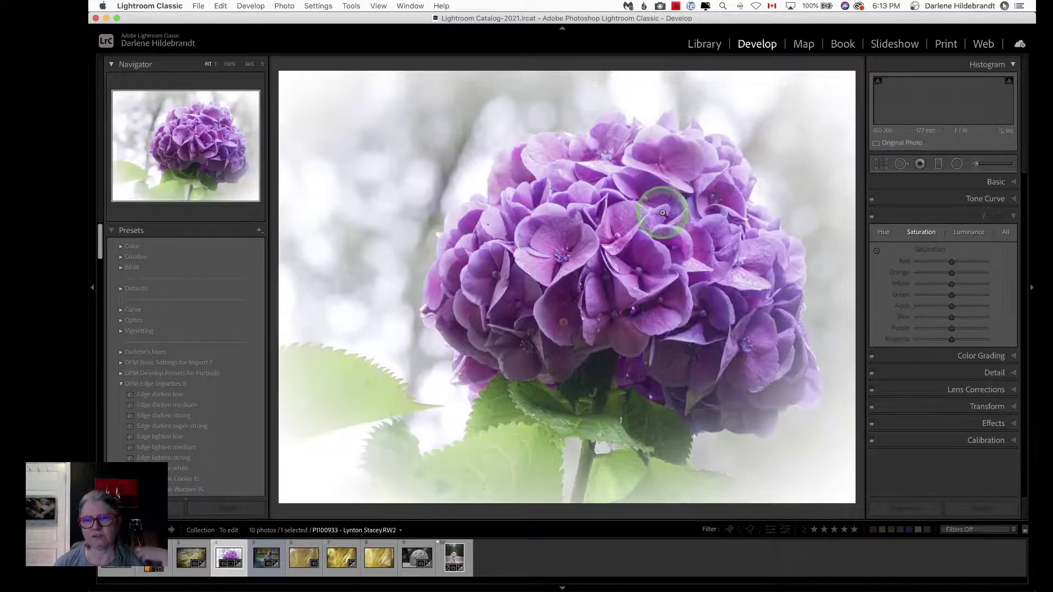
{"action": "left_click", "coordinate": [859, 249]}
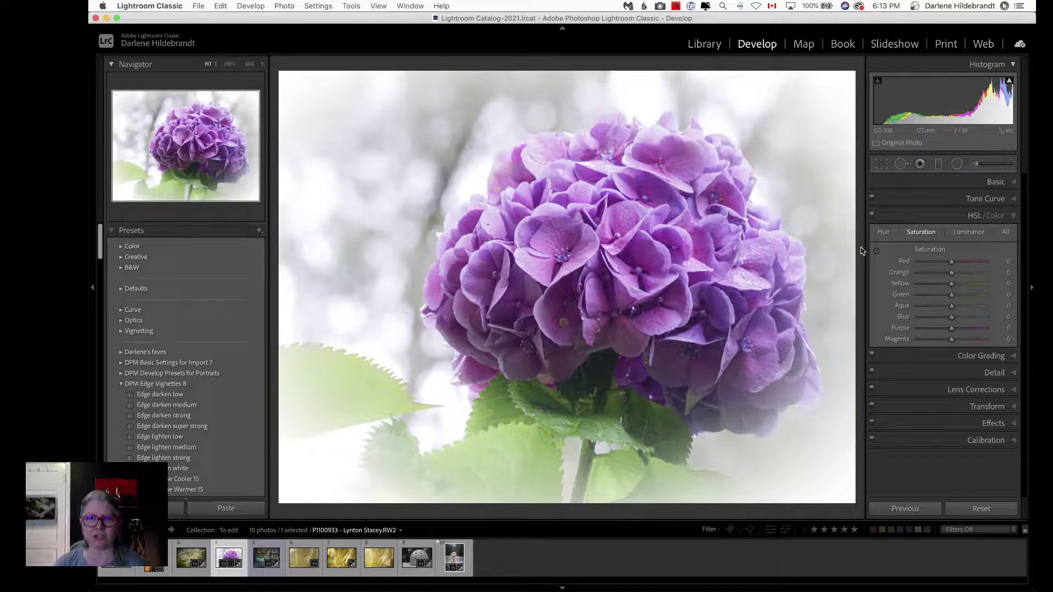
{"action": "key", "text": "backslash"}
{"action": "left_click", "coordinate": [971, 200]}
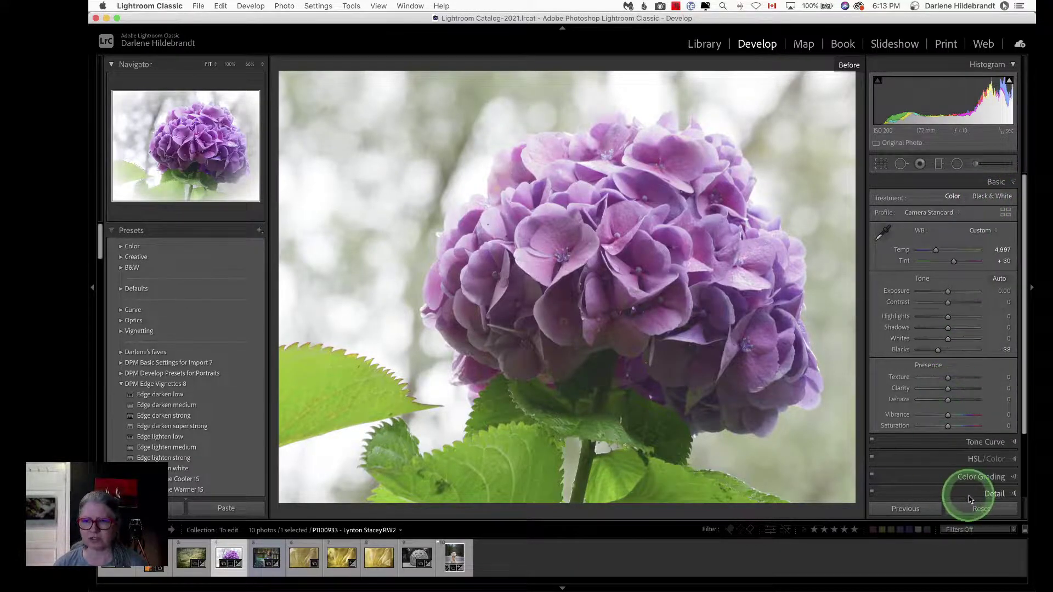
{"action": "left_click", "coordinate": [981, 509]}
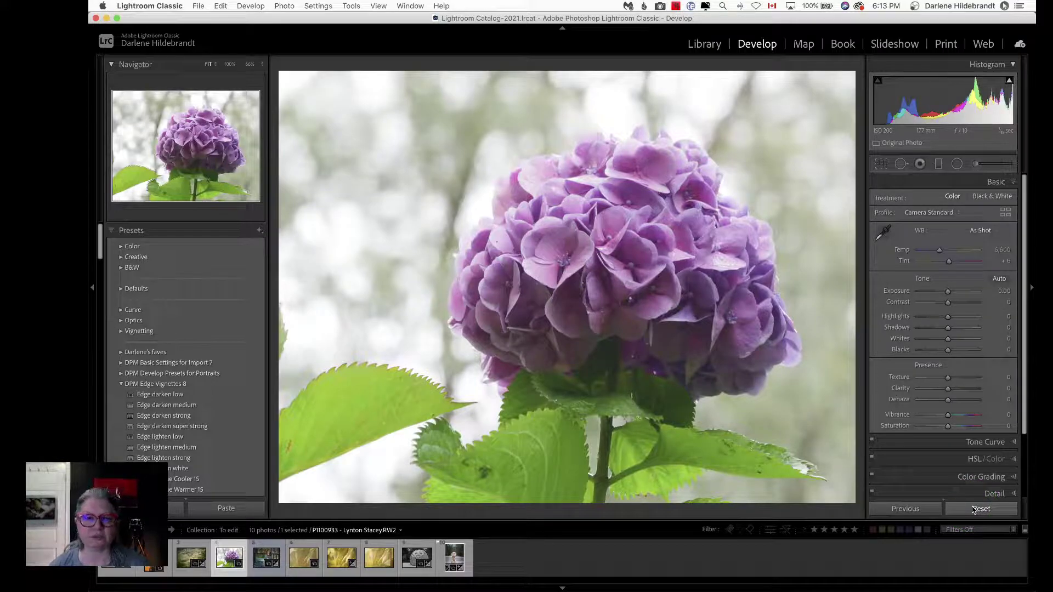
{"action": "left_click", "coordinate": [974, 509]}
{"action": "left_click", "coordinate": [933, 407]}
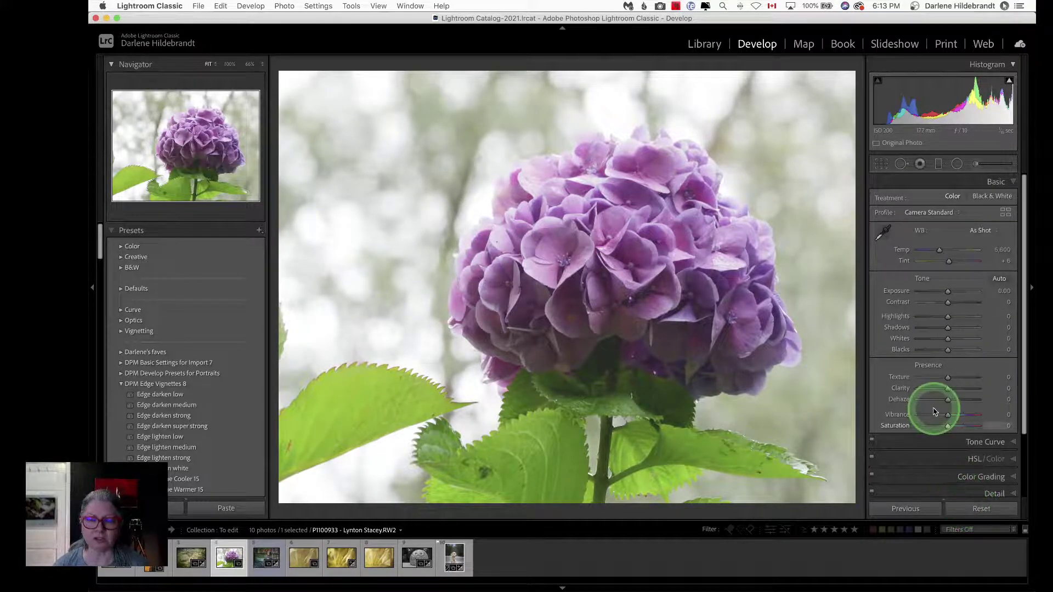
{"action": "left_click", "coordinate": [943, 351]}
Examine the hydrangea photo's file and EXIF capture metadata in the Library
{"action": "key", "text": "e"}
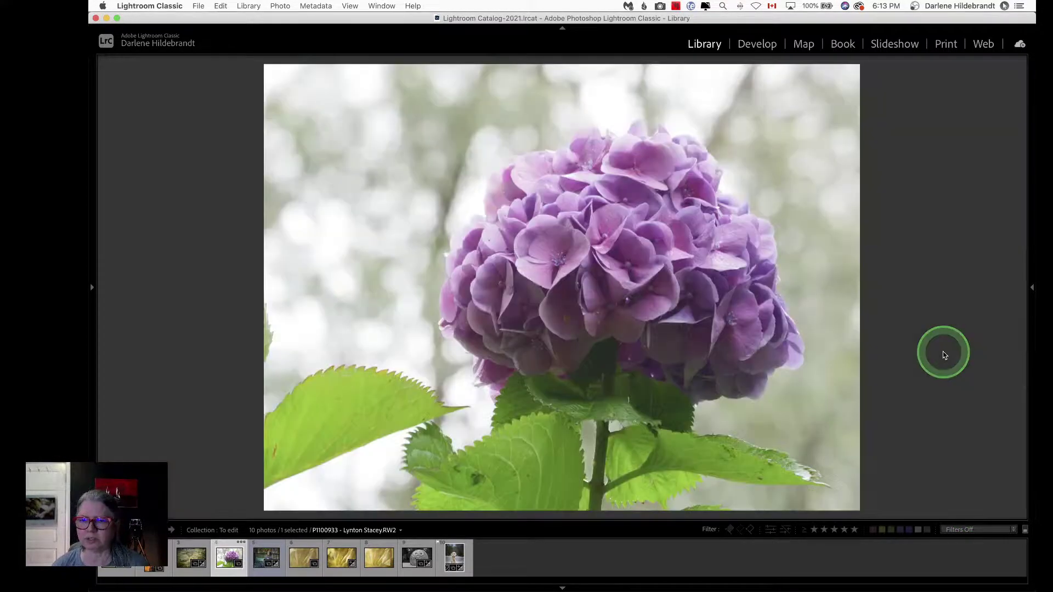
{"action": "left_click", "coordinate": [1030, 295]}
{"action": "left_click", "coordinate": [931, 267]}
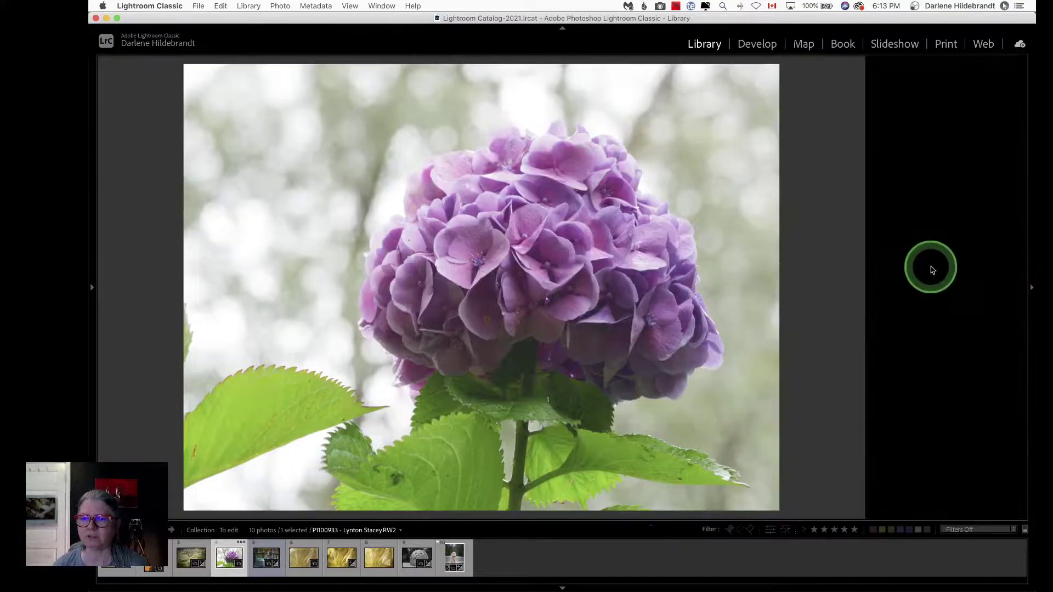
{"action": "scroll", "coordinate": [933, 269], "scroll_direction": "down", "scroll_amount": 2}
{"action": "scroll", "coordinate": [932, 269], "scroll_direction": "down", "scroll_amount": 3}
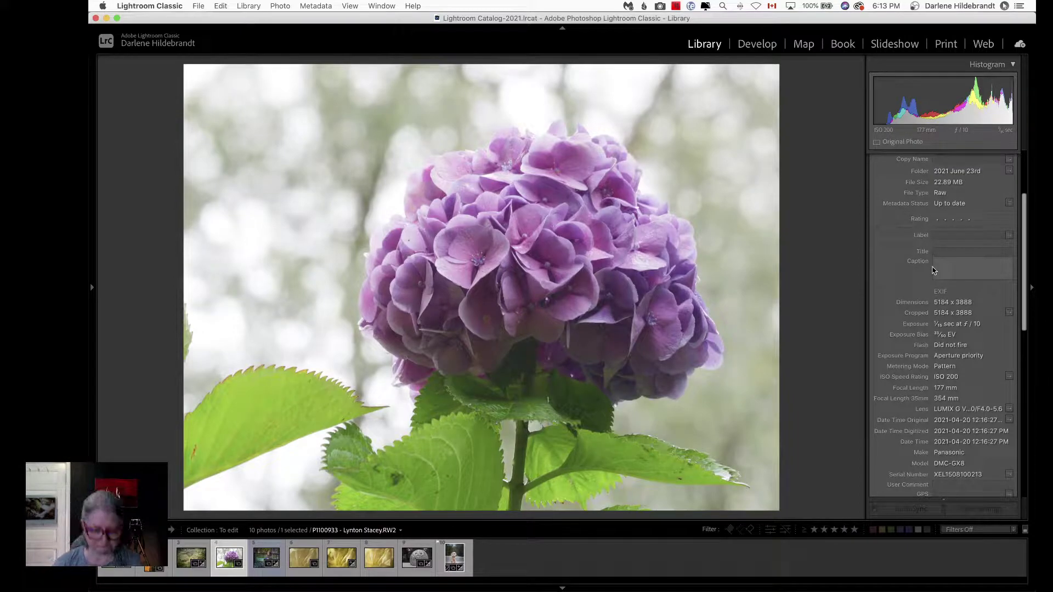
{"action": "key", "text": "i"}
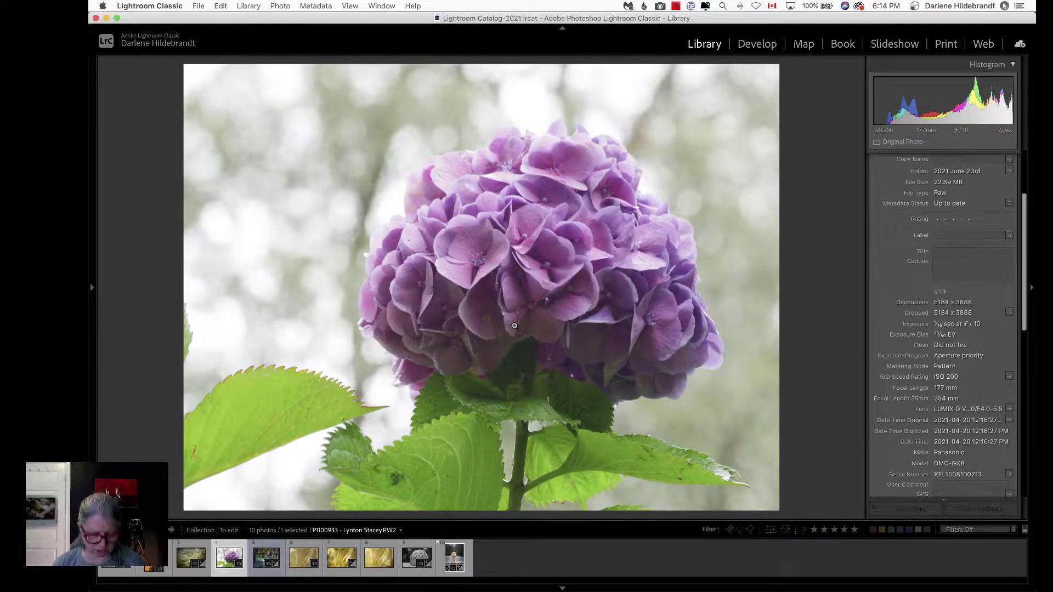
In the Develop history, compare the hydrangea's last Update Shadows Adjustment state with the Reset Settings state, ending on the reset state
{"action": "key", "text": "d"}
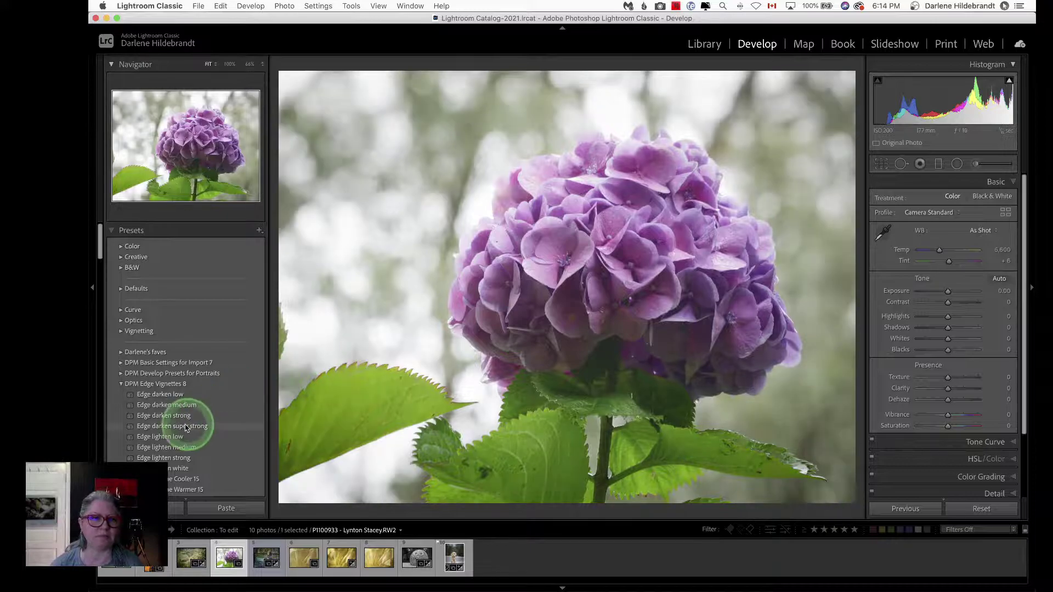
{"action": "left_click", "coordinate": [117, 229]}
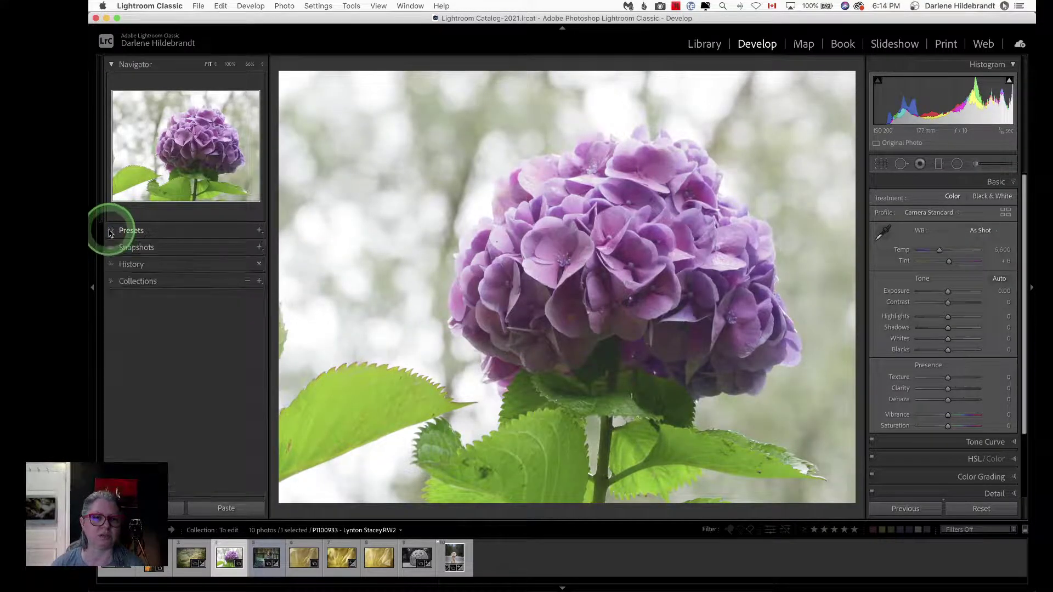
{"action": "left_click", "coordinate": [112, 265]}
{"action": "left_click", "coordinate": [137, 289]}
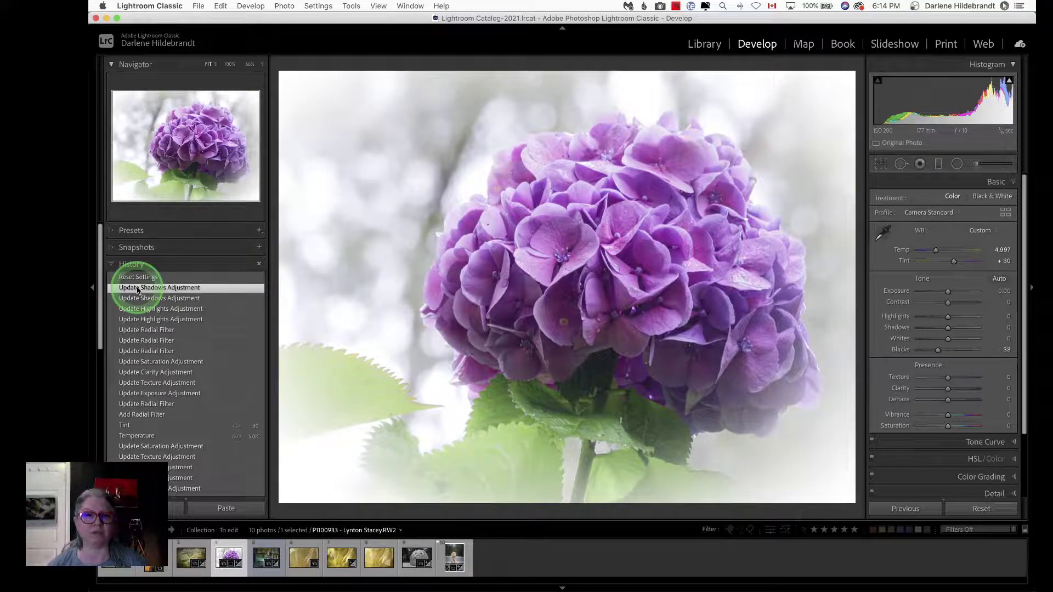
{"action": "left_click", "coordinate": [137, 277]}
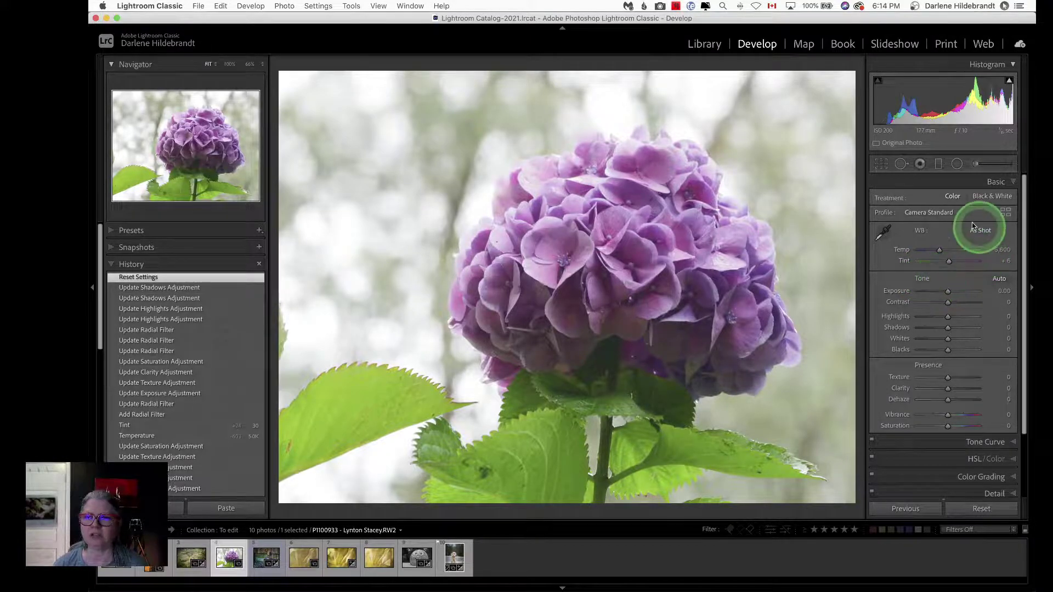
Open the Profile Browser for the hydrangea and collapse the Camera Matching, Artistic and Vintage profile groups
{"action": "left_click", "coordinate": [934, 213]}
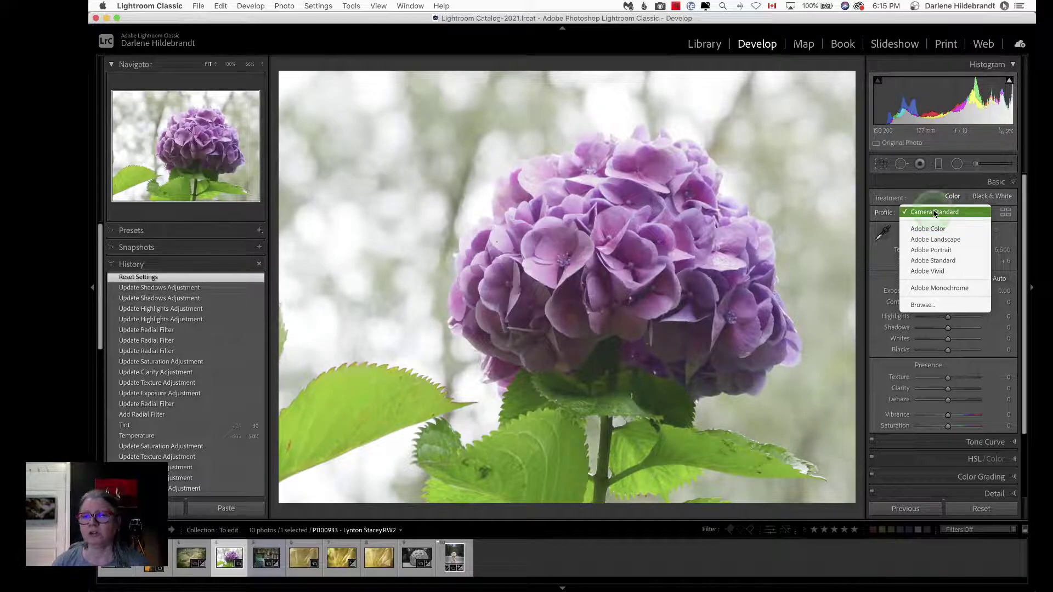
{"action": "left_click", "coordinate": [966, 213]}
{"action": "left_click", "coordinate": [1005, 214]}
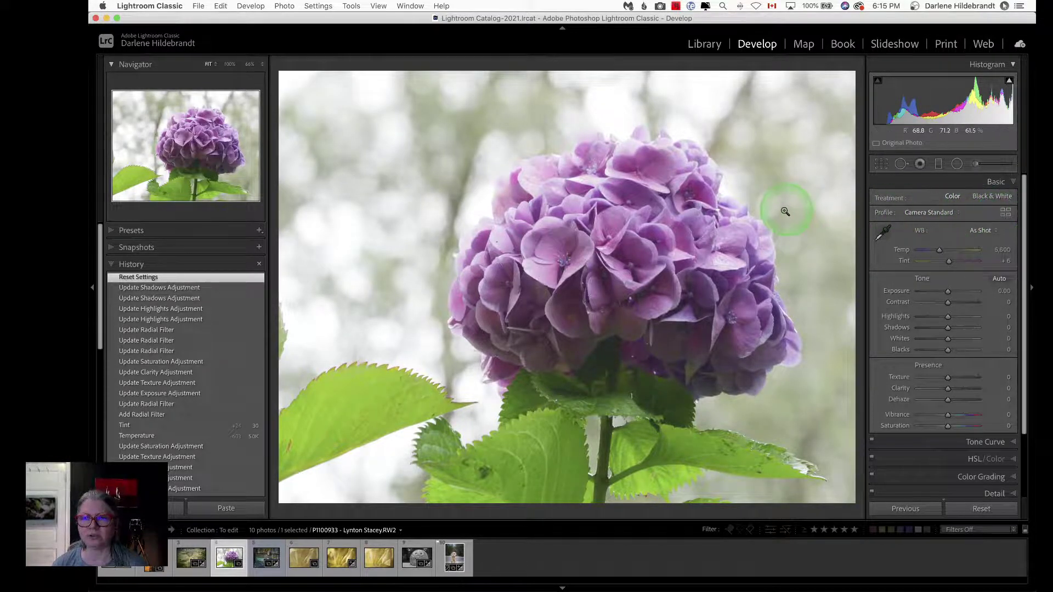
{"action": "left_click", "coordinate": [1004, 215]}
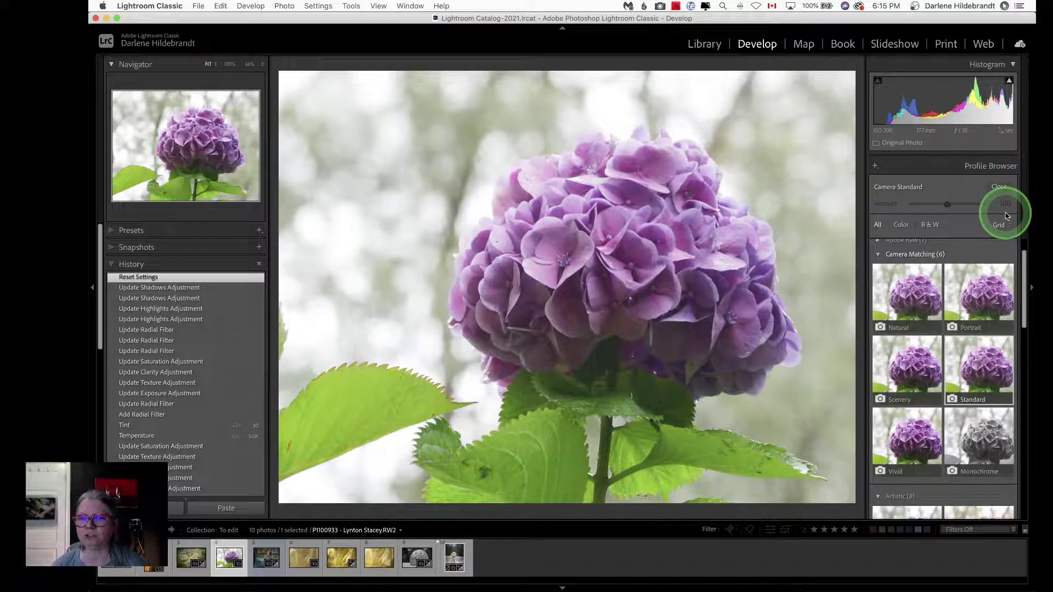
{"action": "left_click", "coordinate": [878, 254]}
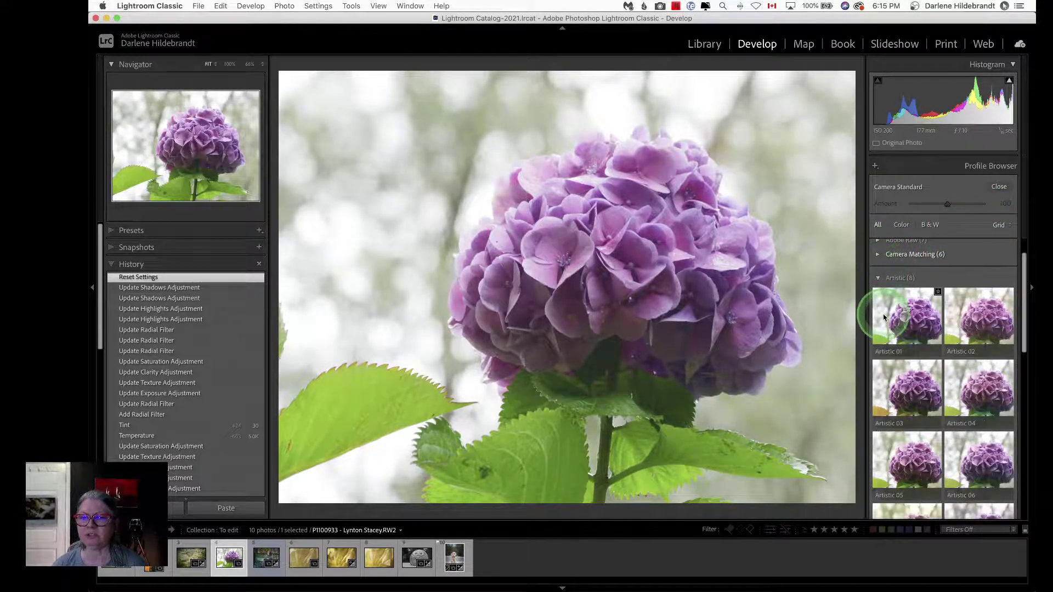
{"action": "left_click", "coordinate": [877, 276]}
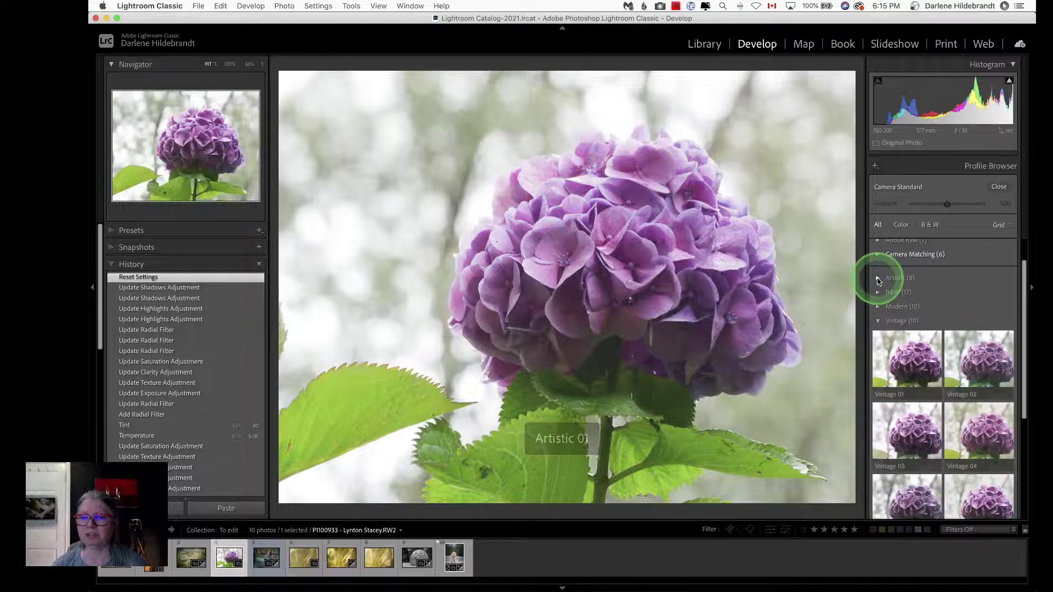
{"action": "left_click", "coordinate": [877, 323]}
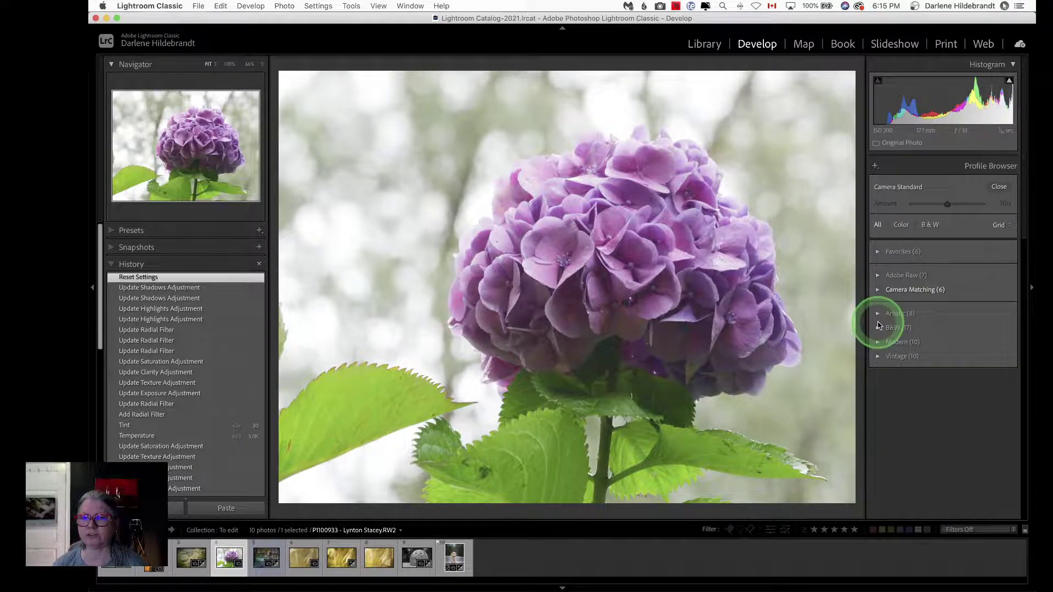
Expand the Camera Matching profiles and apply the Scenery profile to the hydrangea
{"action": "left_click", "coordinate": [878, 291]}
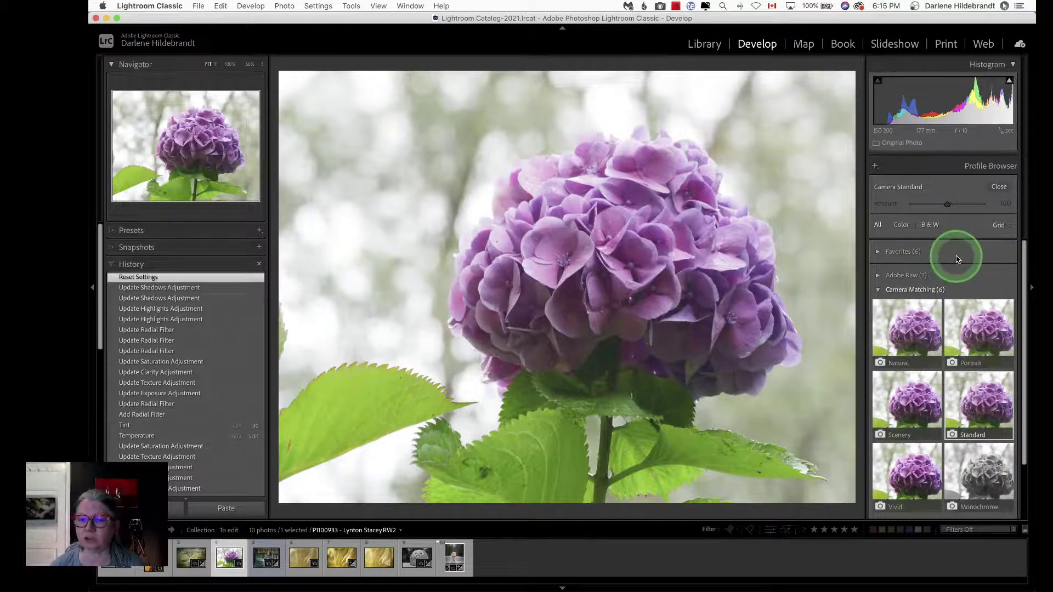
{"action": "scroll", "coordinate": [954, 259], "scroll_direction": "down", "scroll_amount": 2}
{"action": "scroll", "coordinate": [953, 262], "scroll_direction": "down", "scroll_amount": 1}
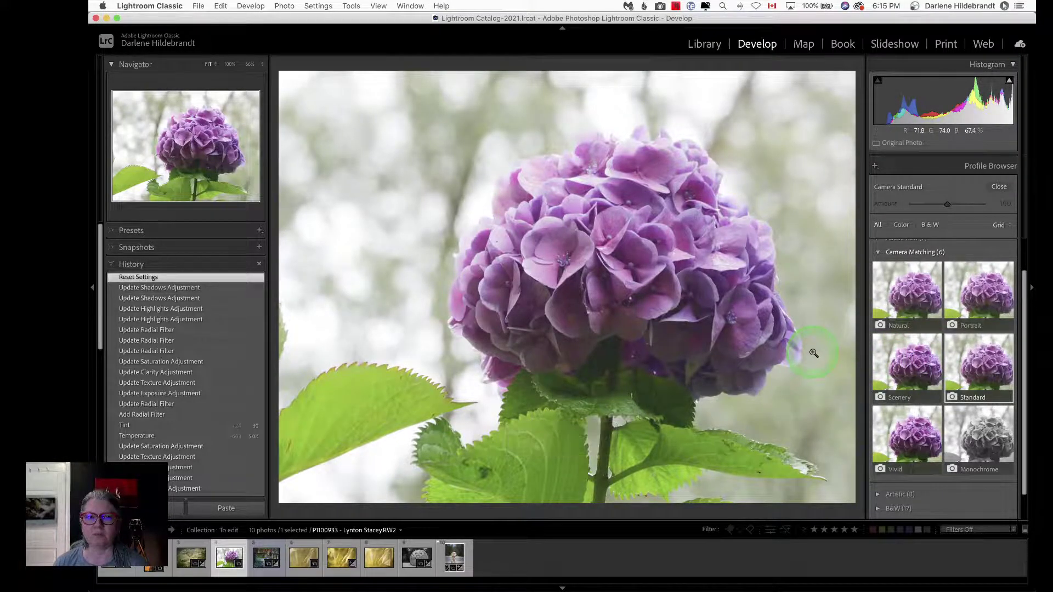
{"action": "left_click", "coordinate": [914, 362]}
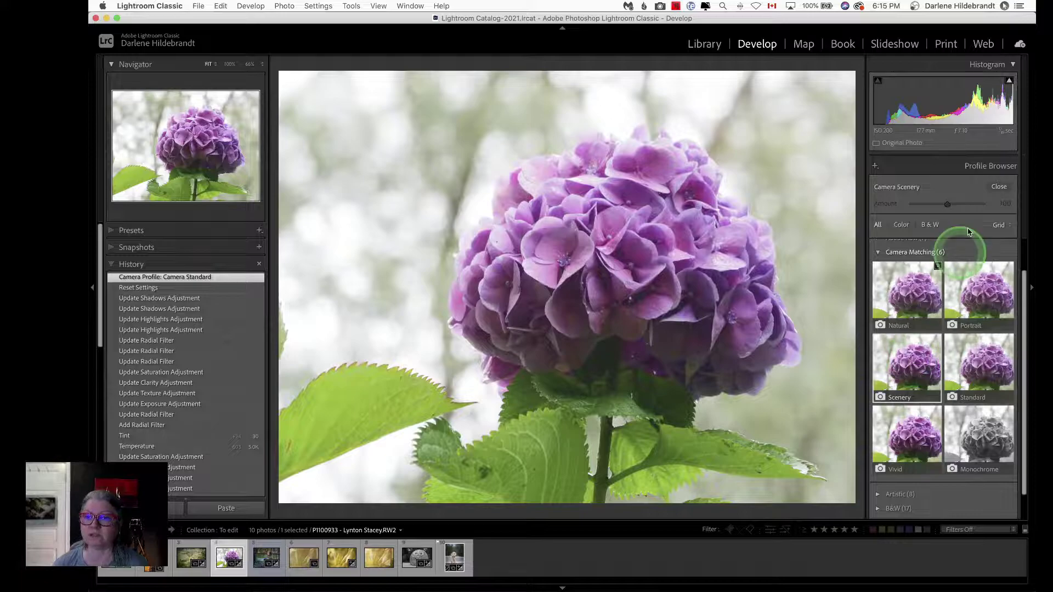
Close the Profile Browser, keeping the Camera Scenery profile on the hydrangea
{"action": "left_click", "coordinate": [998, 188]}
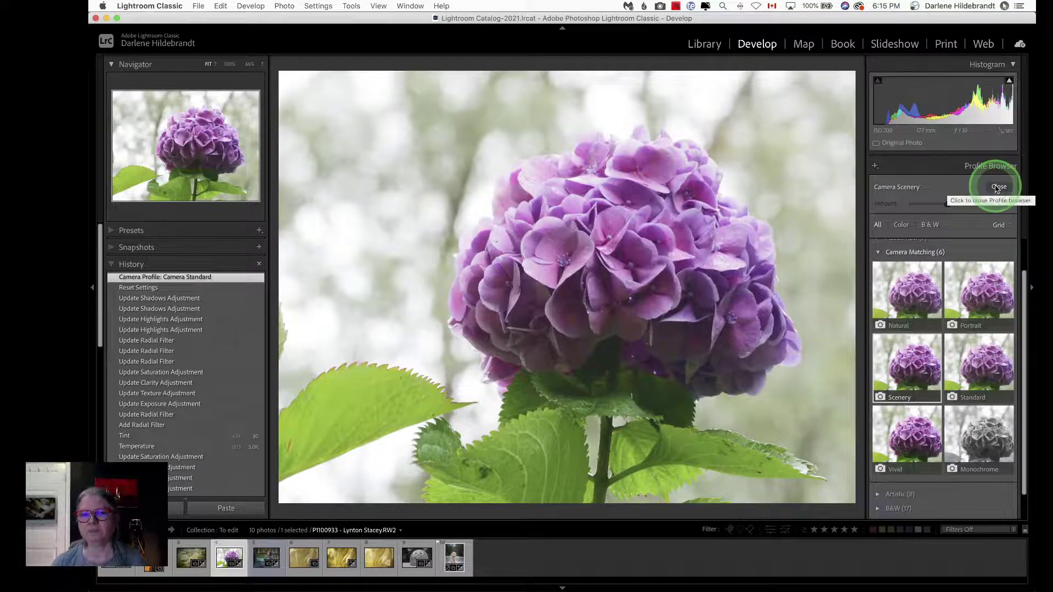
{"action": "left_click", "coordinate": [994, 188]}
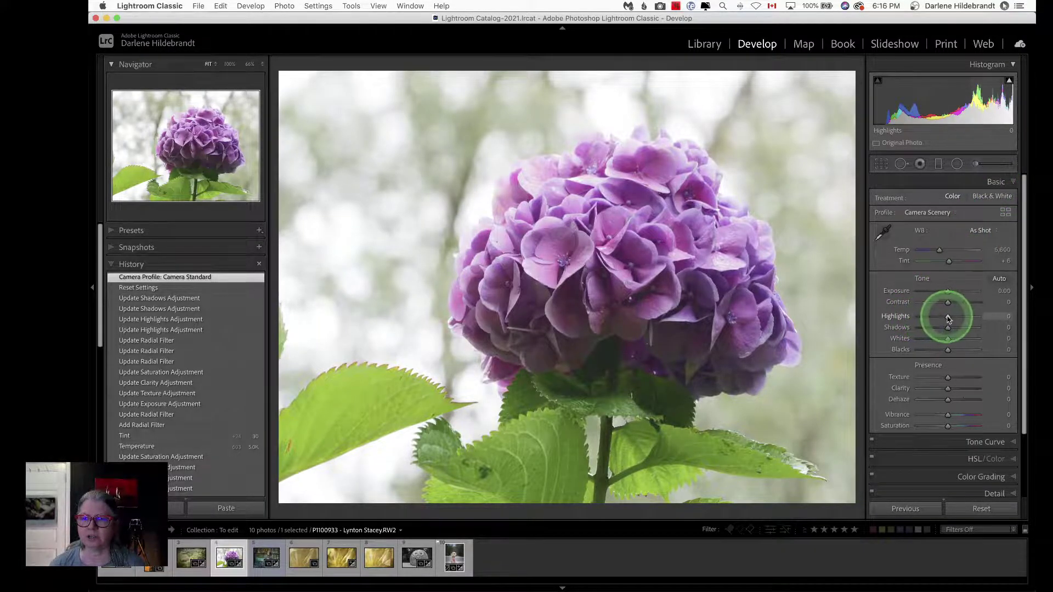
Try Highlights at -100 and Exposure at -0.55 on the hydrangea, and reset both sliders to 0
{"action": "left_click_drag", "start_coordinate": [946, 316], "coordinate": [890, 317]}
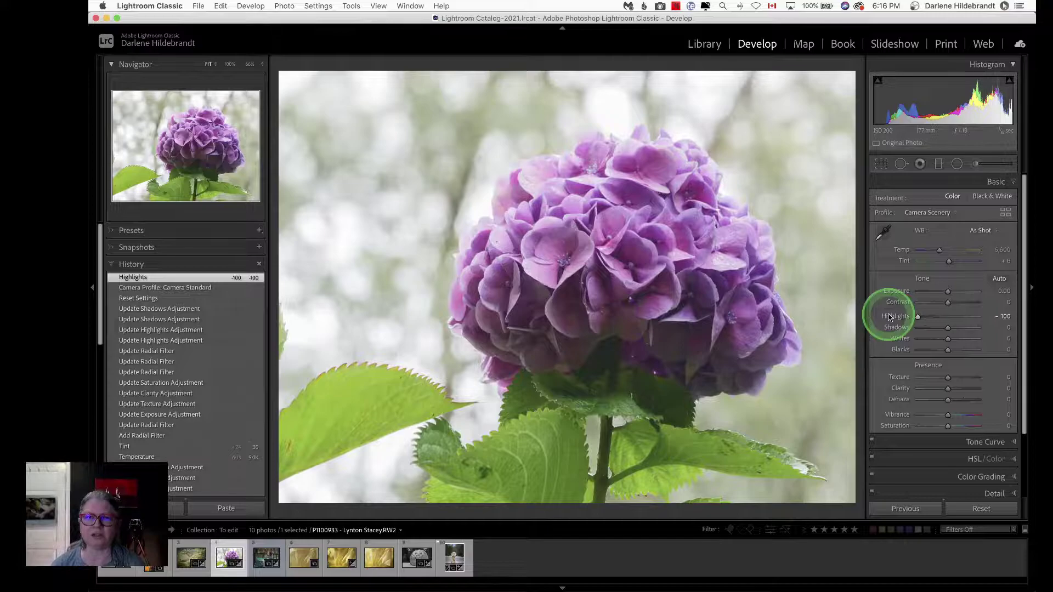
{"action": "left_click", "coordinate": [946, 292]}
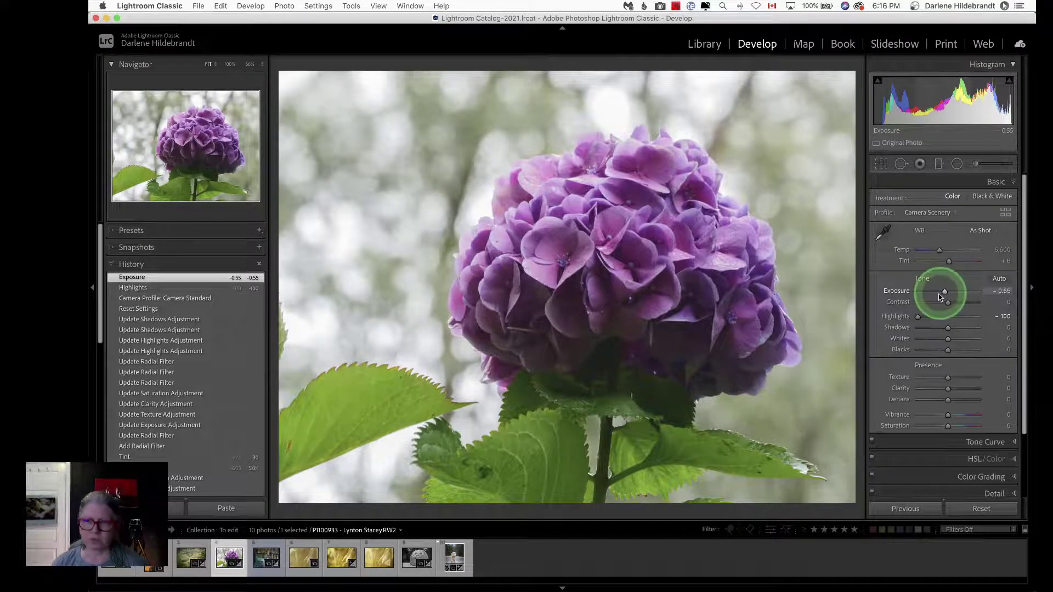
{"action": "double_click", "coordinate": [895, 313]}
{"action": "double_click", "coordinate": [896, 292]}
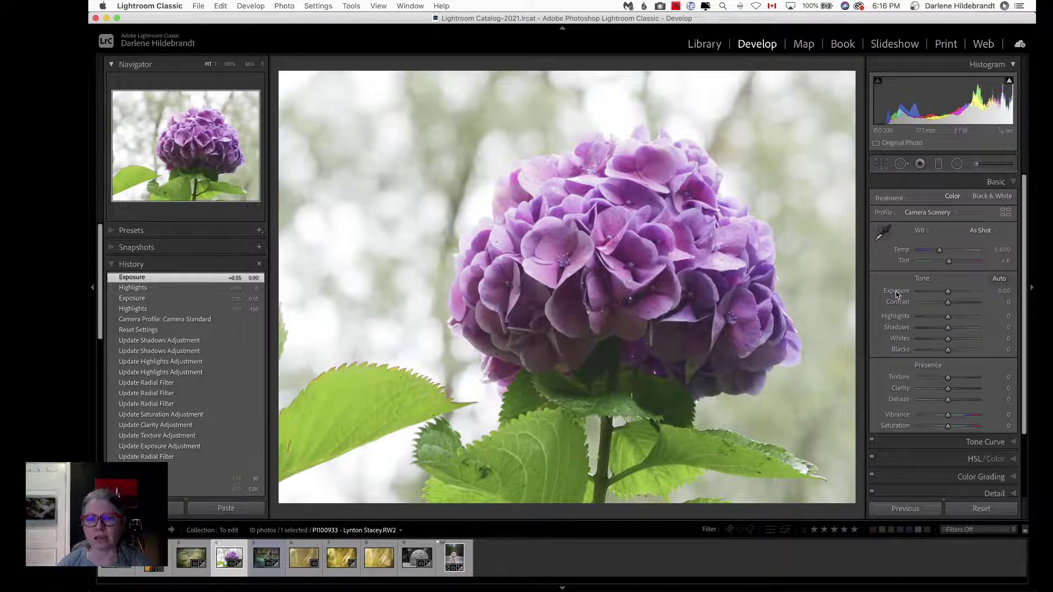
Straighten the hydrangea photo with a crop angle of 5.57, reposition the image inside the frame, and apply the crop
{"action": "key", "text": "r"}
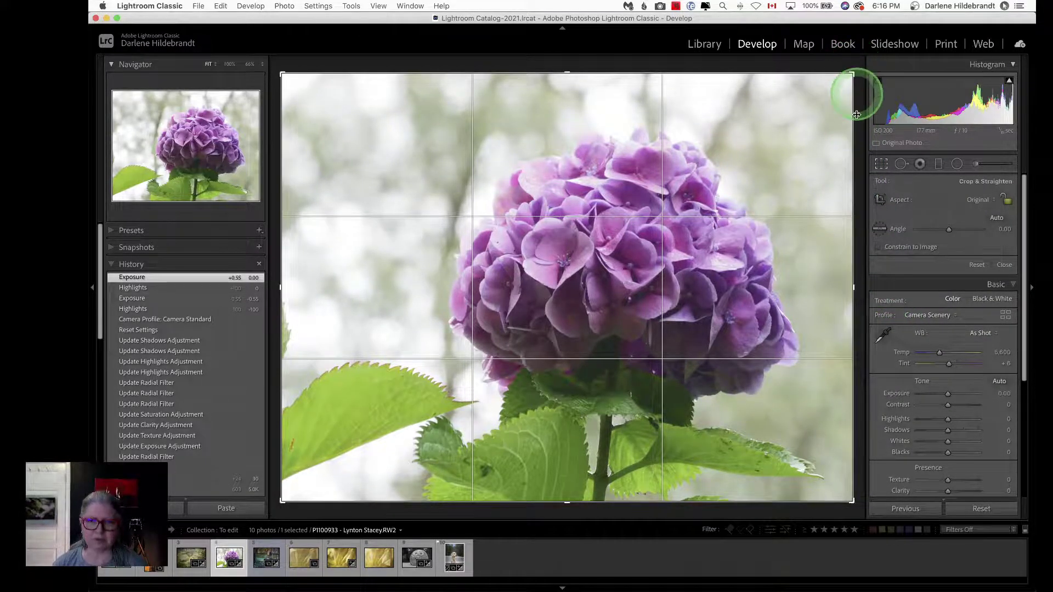
{"action": "key", "text": "r"}
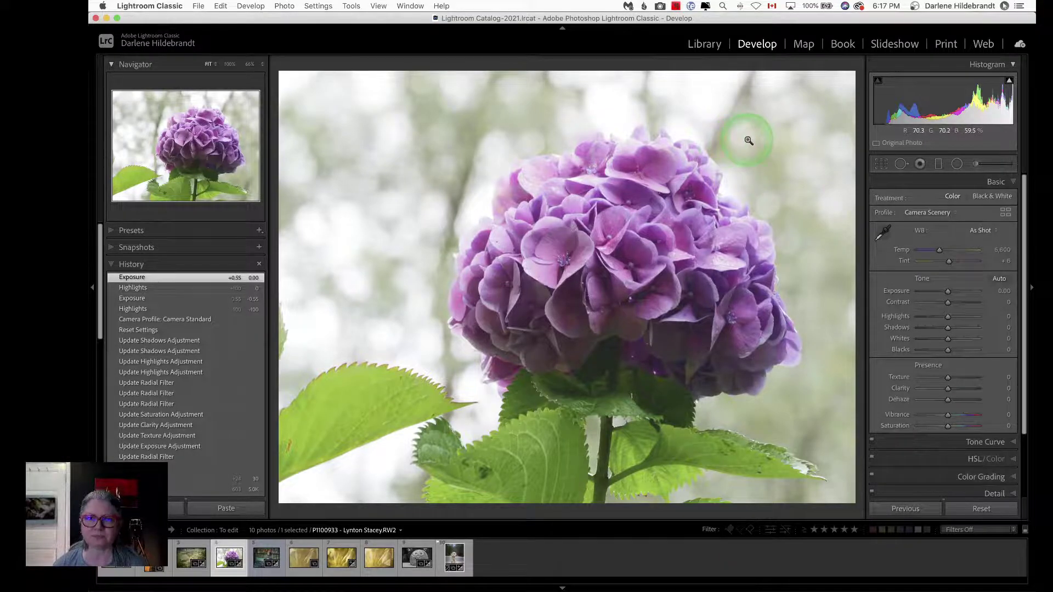
{"action": "key", "text": "r"}
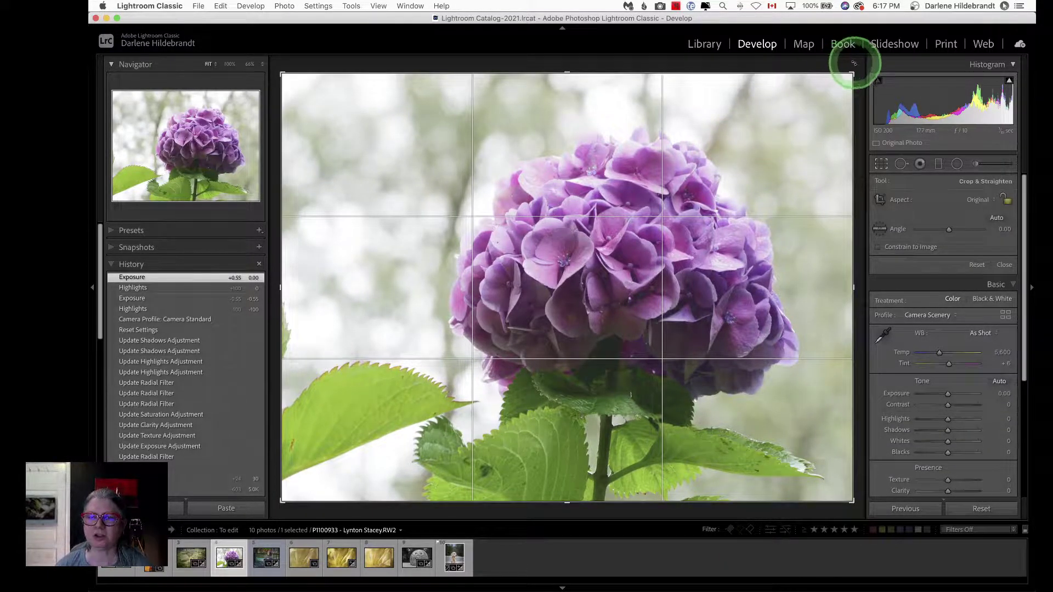
{"action": "left_click_drag", "start_coordinate": [854, 63], "coordinate": [849, 101]}
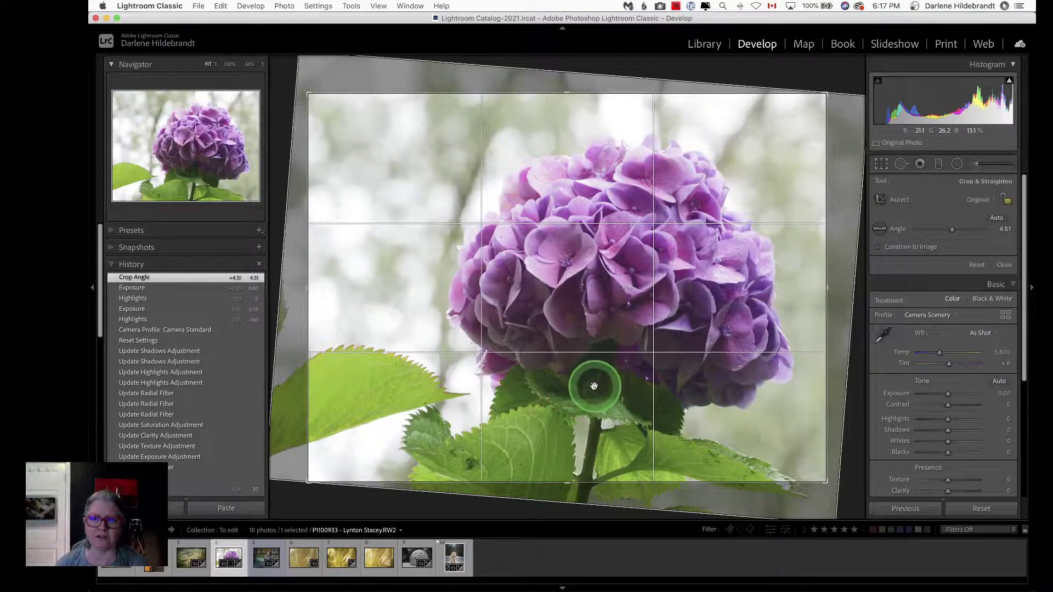
{"action": "left_click_drag", "start_coordinate": [594, 383], "coordinate": [583, 381]}
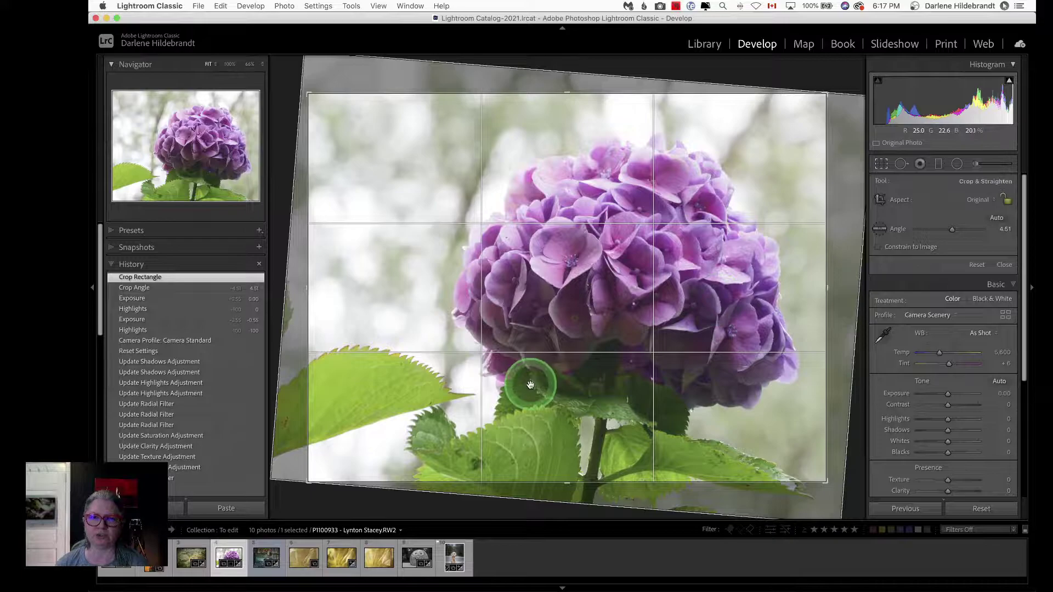
{"action": "left_click_drag", "start_coordinate": [813, 77], "coordinate": [829, 86]}
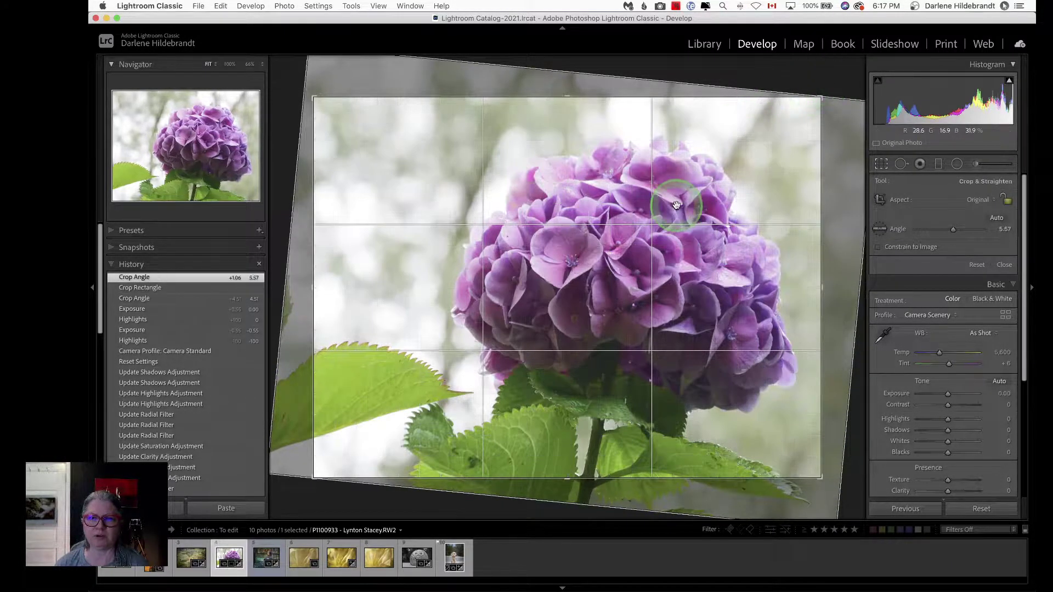
{"action": "left_click", "coordinate": [677, 205]}
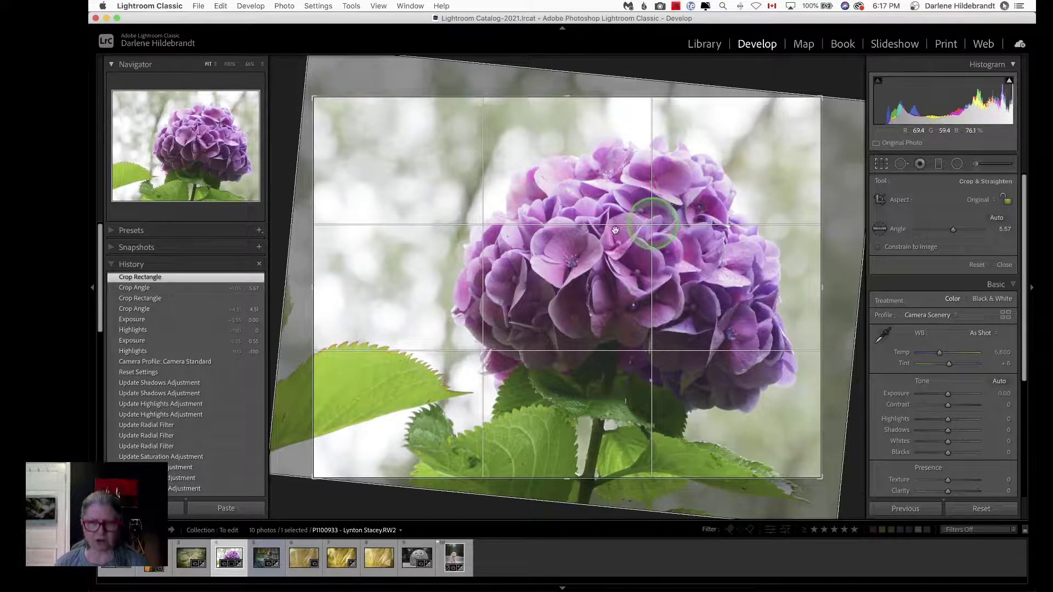
{"action": "double_click", "coordinate": [642, 355]}
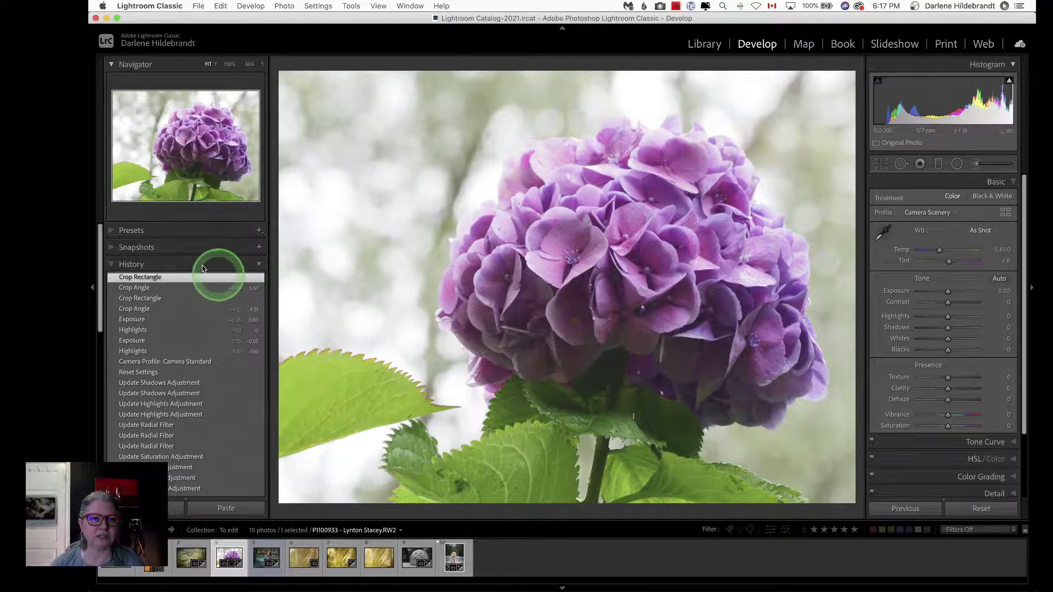
Apply the Edge lighten strong preset from the DPM Edge Vignettes group to the hydrangea
{"action": "left_click", "coordinate": [111, 233]}
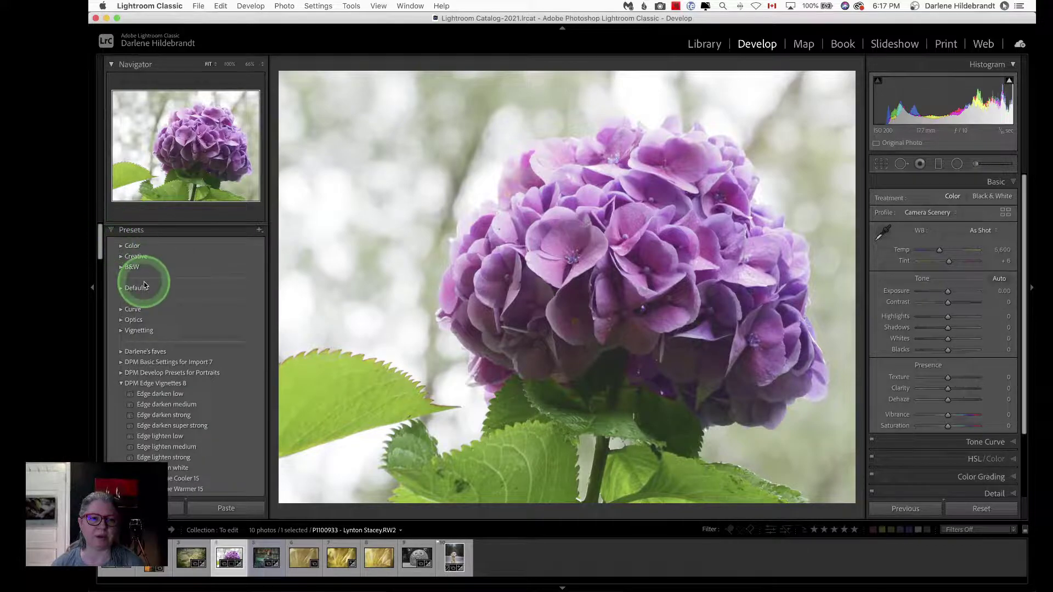
{"action": "scroll", "coordinate": [140, 291], "scroll_direction": "down", "scroll_amount": 2}
{"action": "scroll", "coordinate": [132, 329], "scroll_direction": "down", "scroll_amount": 1}
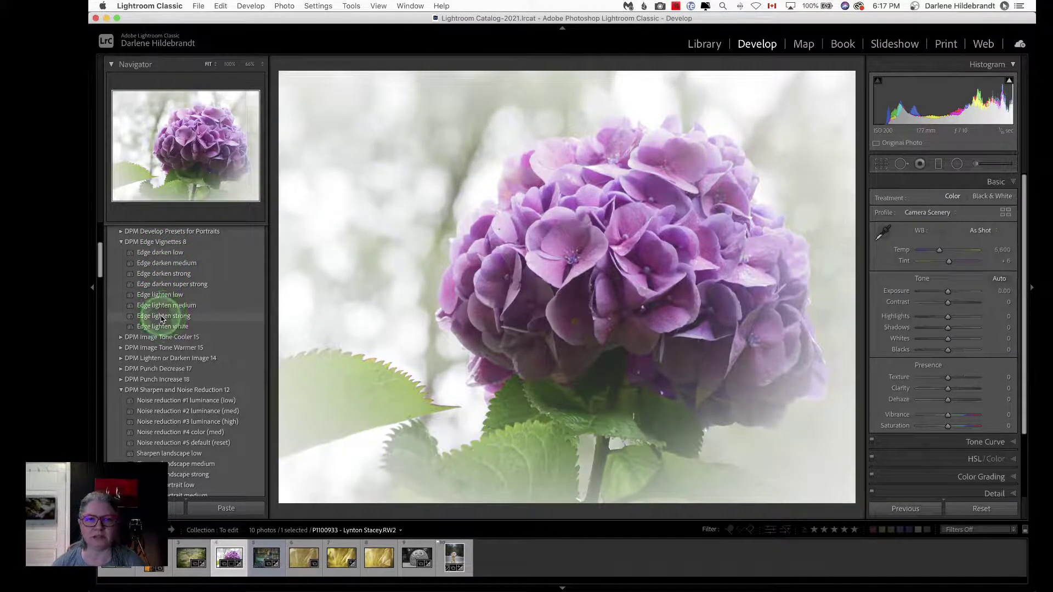
{"action": "left_click", "coordinate": [164, 316]}
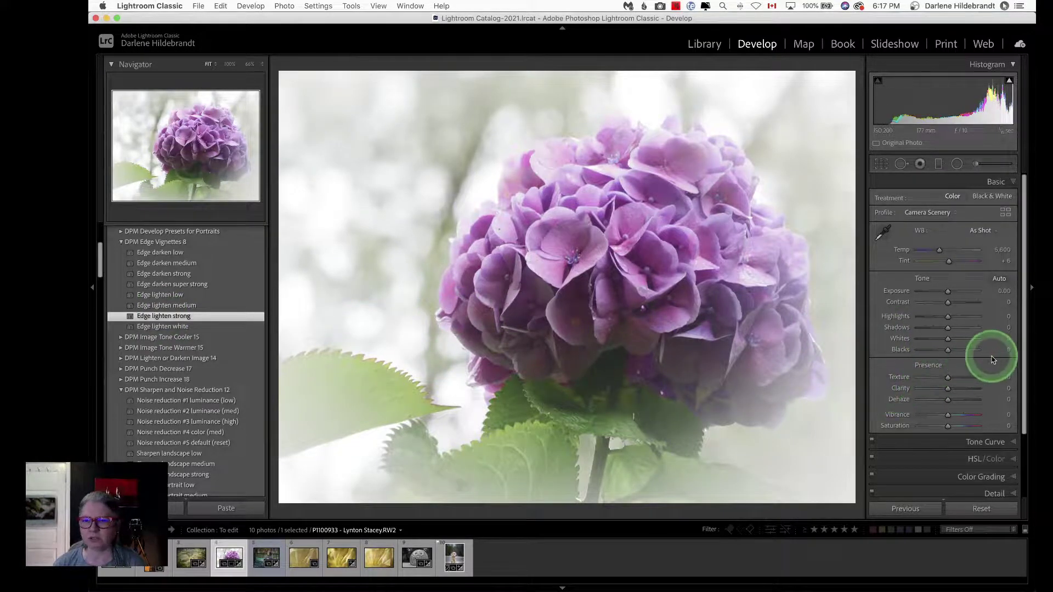
Set the post-crop vignette Amount to +76 and its Midpoint to 64, after trying an Amount of -100
{"action": "scroll", "coordinate": [989, 352], "scroll_direction": "down", "scroll_amount": 3}
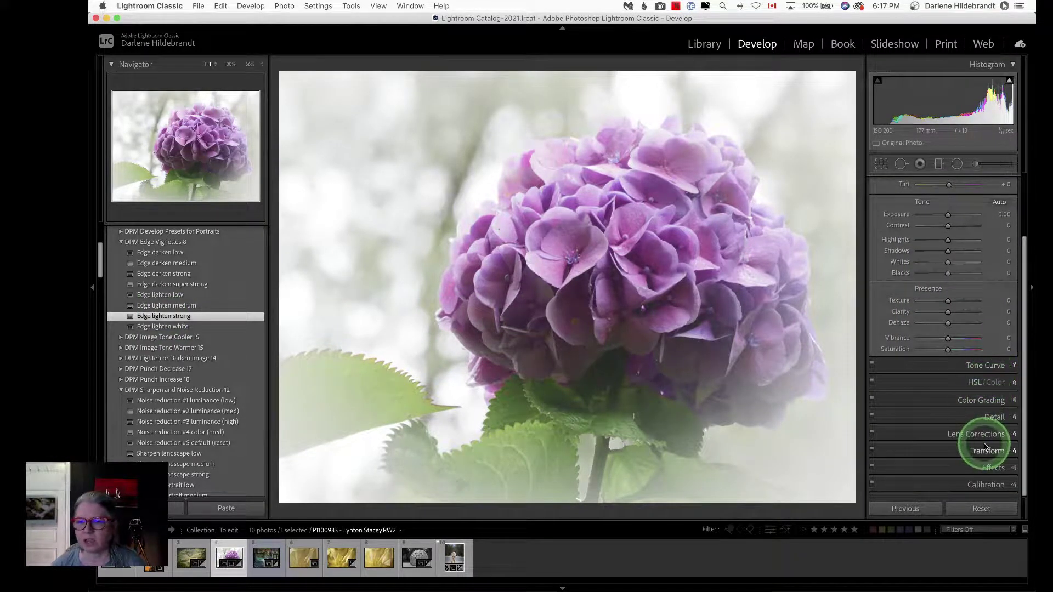
{"action": "left_click", "coordinate": [992, 468]}
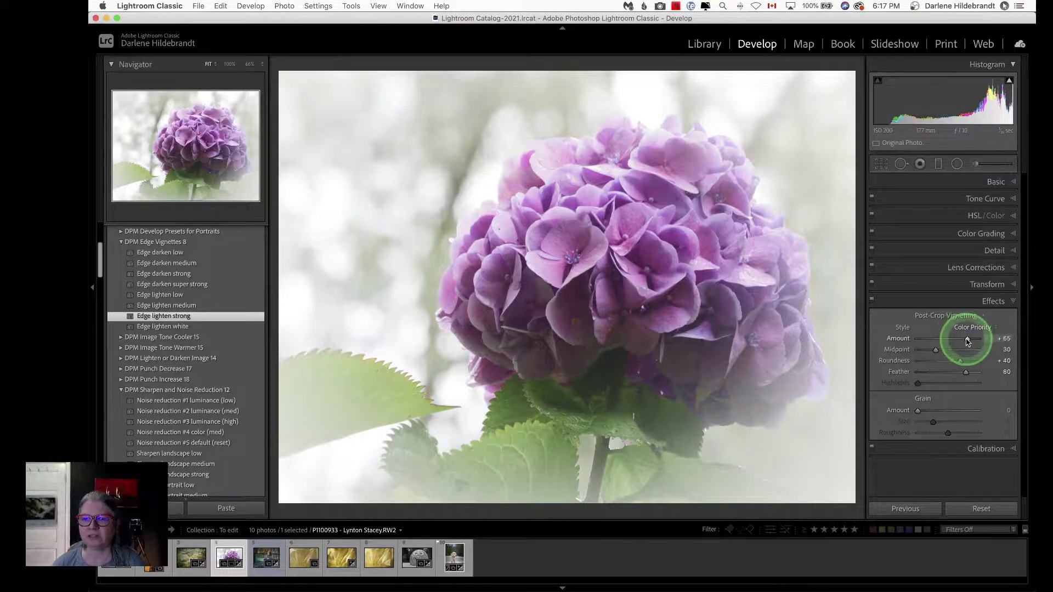
{"action": "left_click_drag", "start_coordinate": [968, 341], "coordinate": [916, 343]}
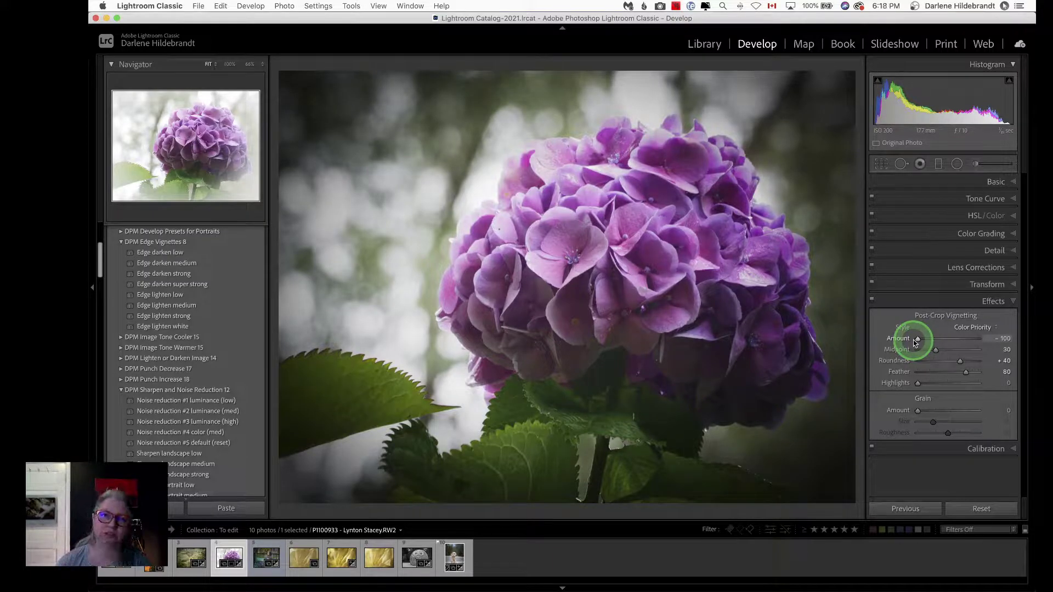
{"action": "left_click_drag", "start_coordinate": [914, 340], "coordinate": [951, 352]}
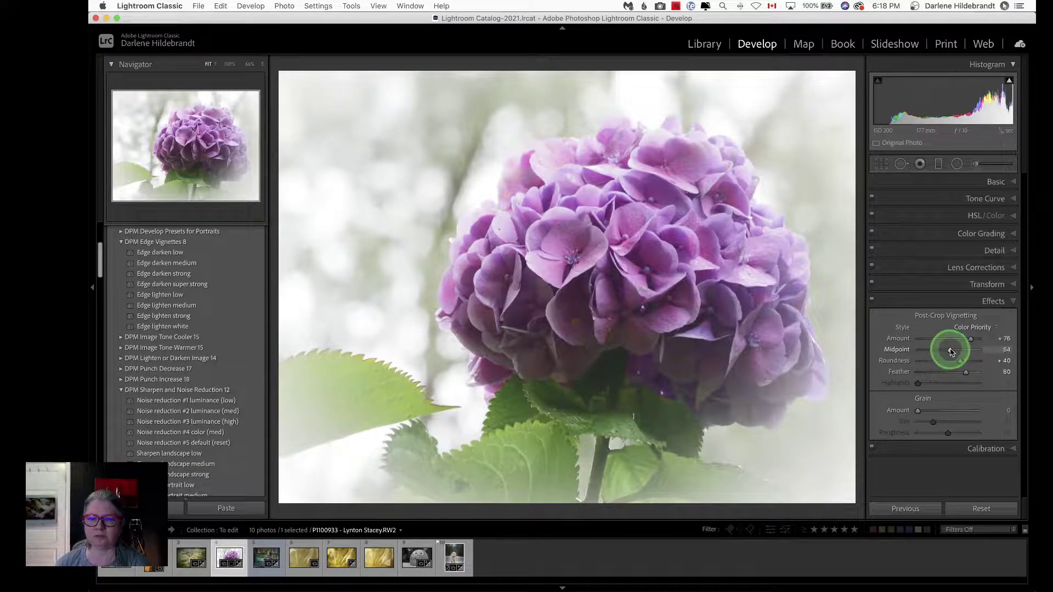
{"action": "mouse_move", "coordinate": [949, 352]}
{"action": "left_mouse_down"}
{"action": "mouse_move", "coordinate": [938, 351]}
{"action": "mouse_move", "coordinate": [958, 351]}
{"action": "left_mouse_up"}
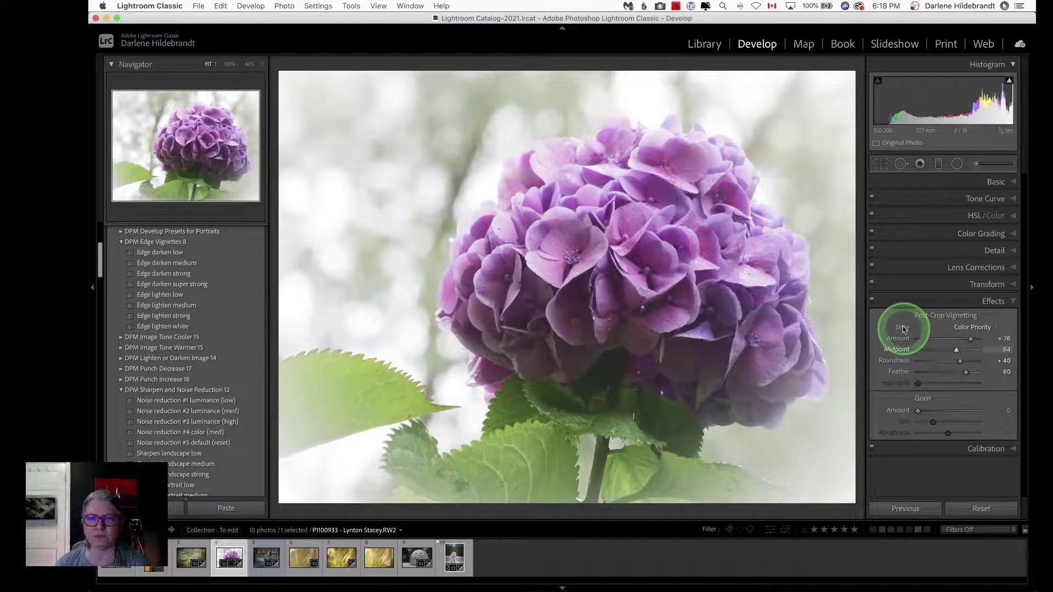
Compare the hydrangea with the Effects adjustments switched off and on, leaving them enabled
{"action": "left_click", "coordinate": [872, 301]}
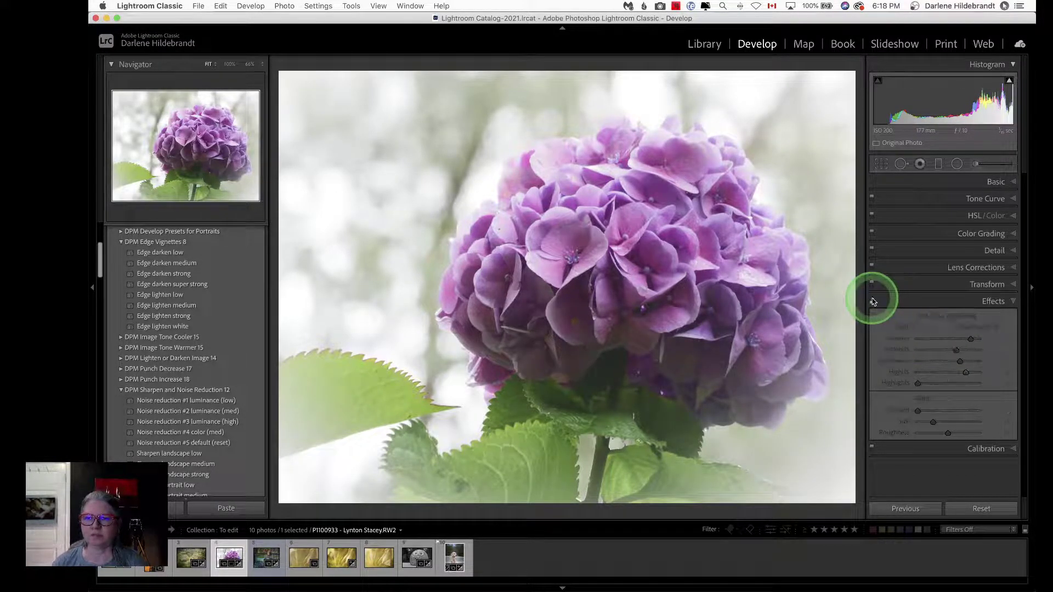
{"action": "left_click", "coordinate": [872, 301]}
{"action": "left_click", "coordinate": [872, 301]}
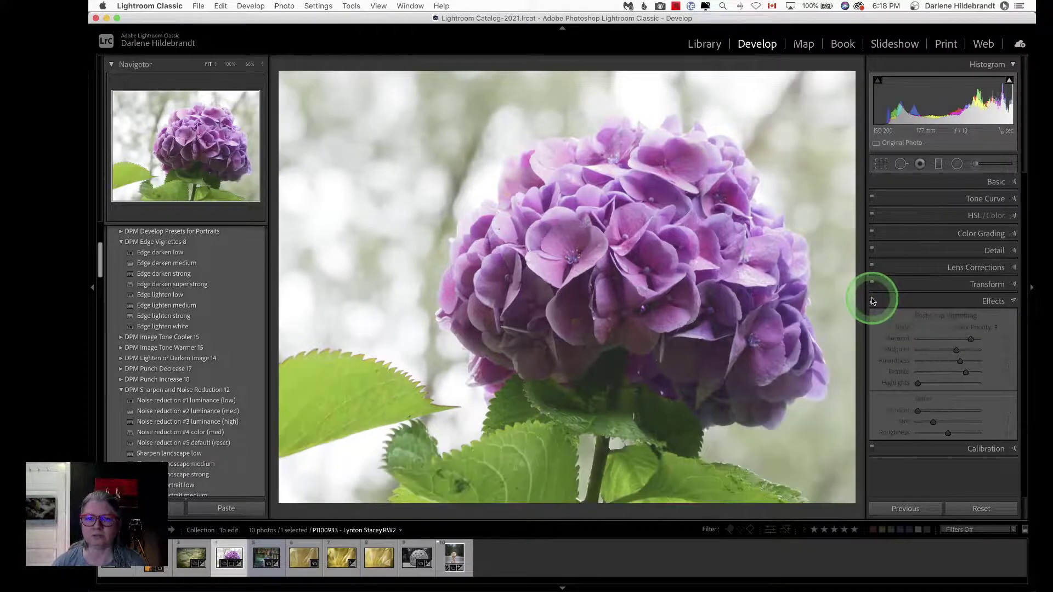
{"action": "left_click", "coordinate": [872, 301]}
{"action": "left_click", "coordinate": [872, 300]}
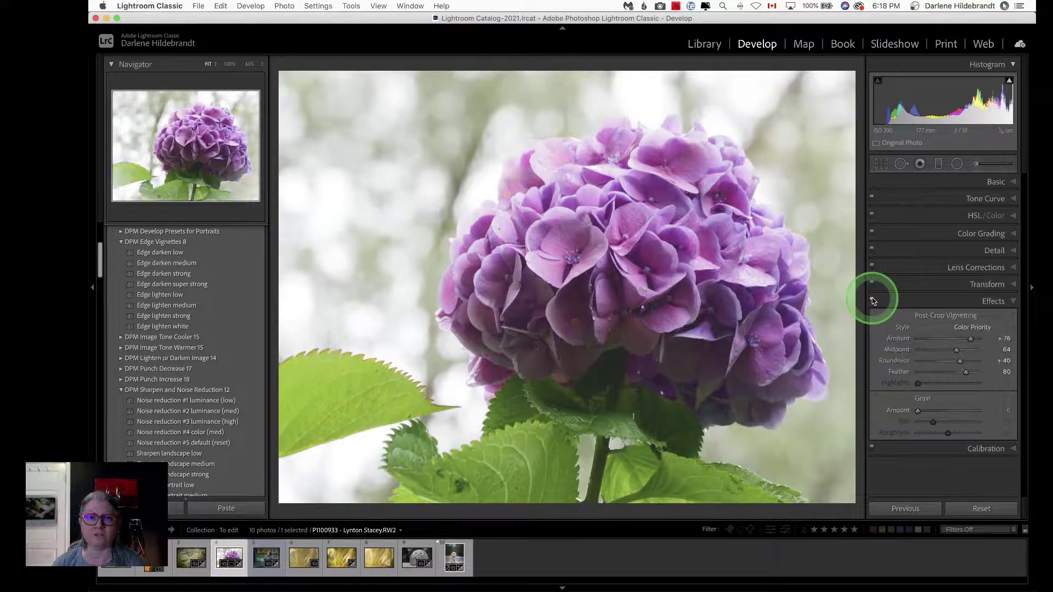
{"action": "left_click", "coordinate": [872, 301]}
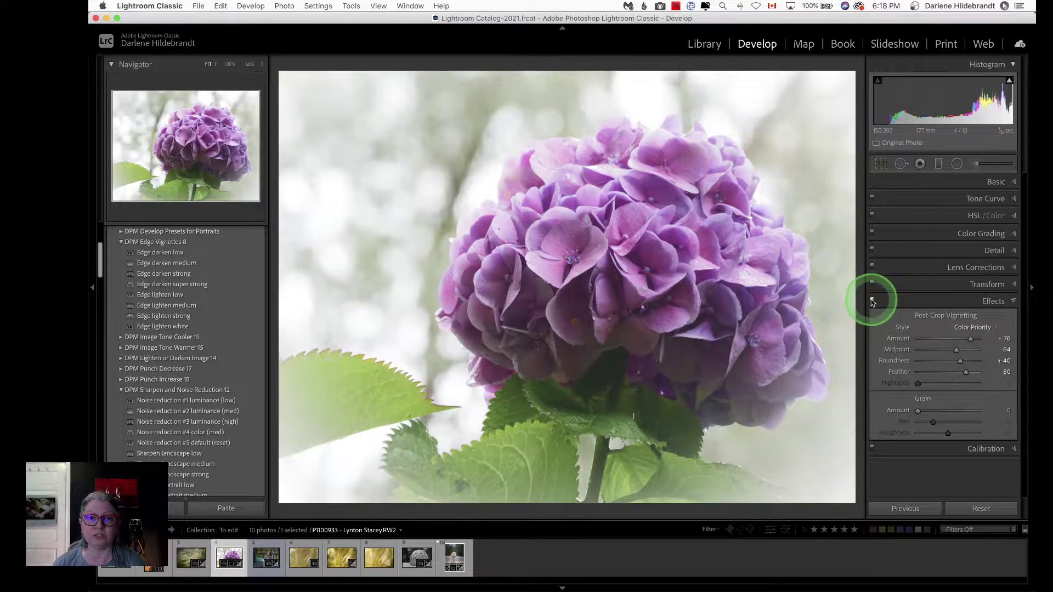
Lower the Blacks to -70 in the Basic adjustments, checking the black clipping preview
{"action": "left_click", "coordinate": [994, 185]}
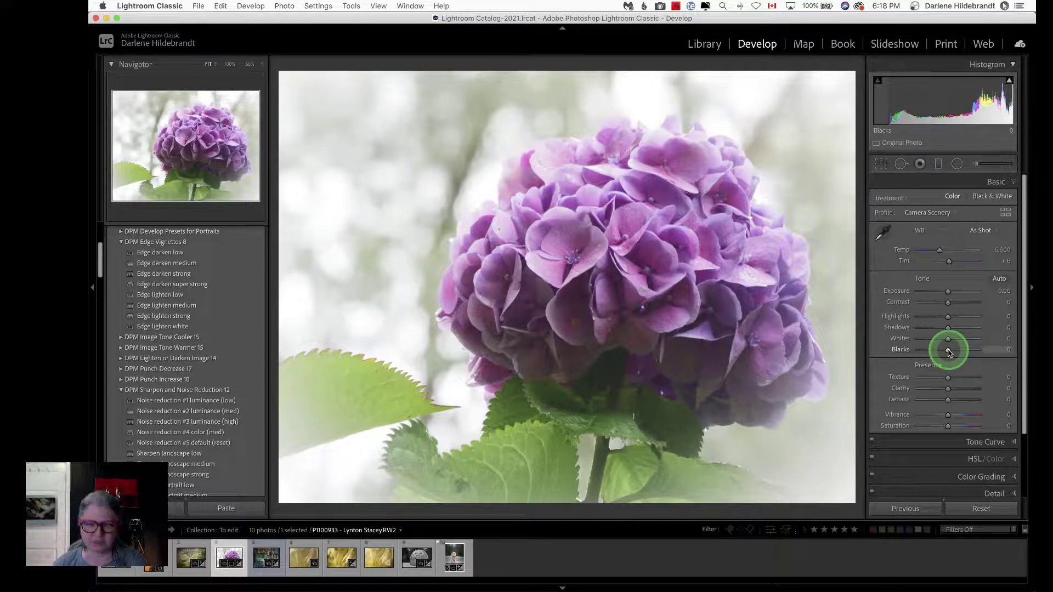
{"action": "key", "text": "alt"}
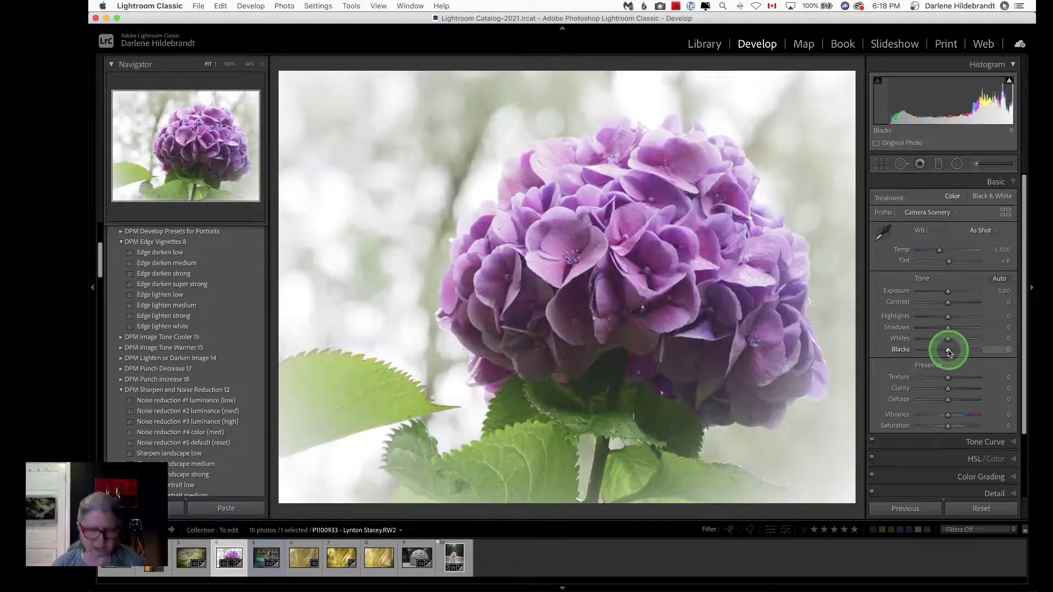
{"action": "key", "text": "alt"}
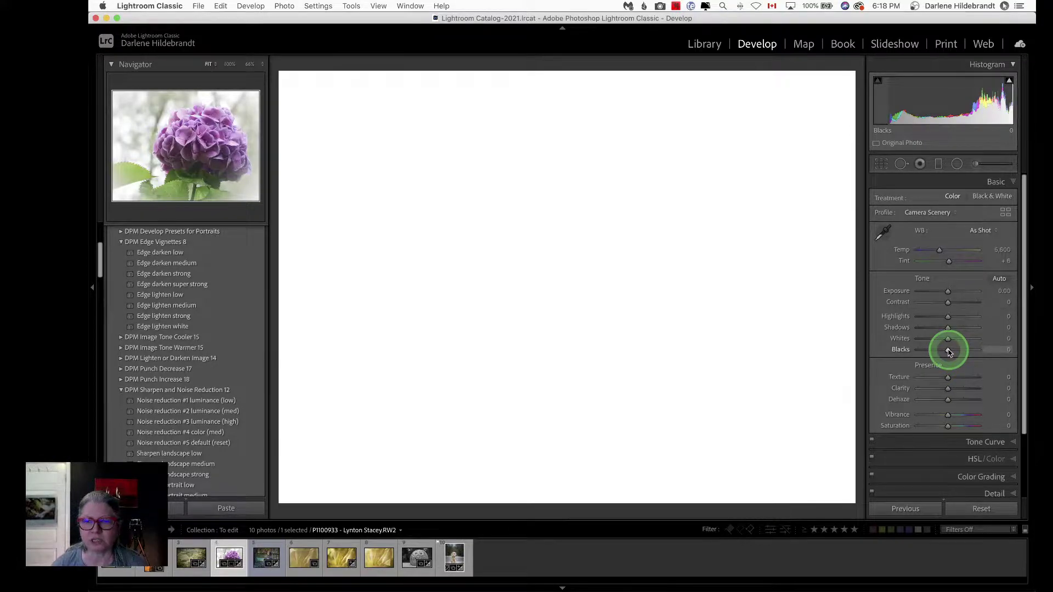
{"action": "left_click_drag", "start_coordinate": [949, 351], "coordinate": [919, 351]}
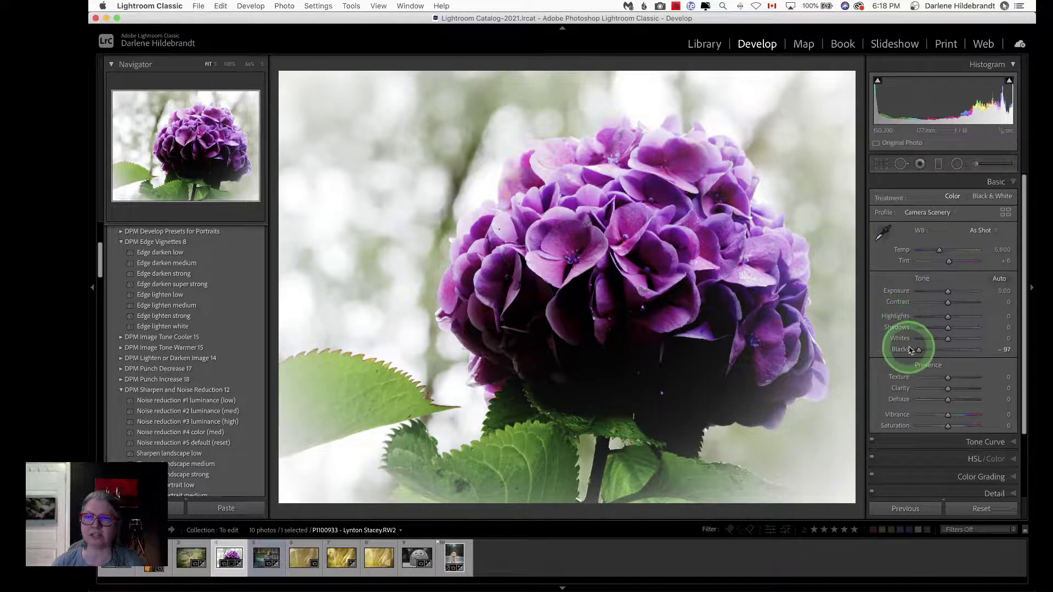
{"action": "left_click_drag", "start_coordinate": [918, 350], "coordinate": [926, 352]}
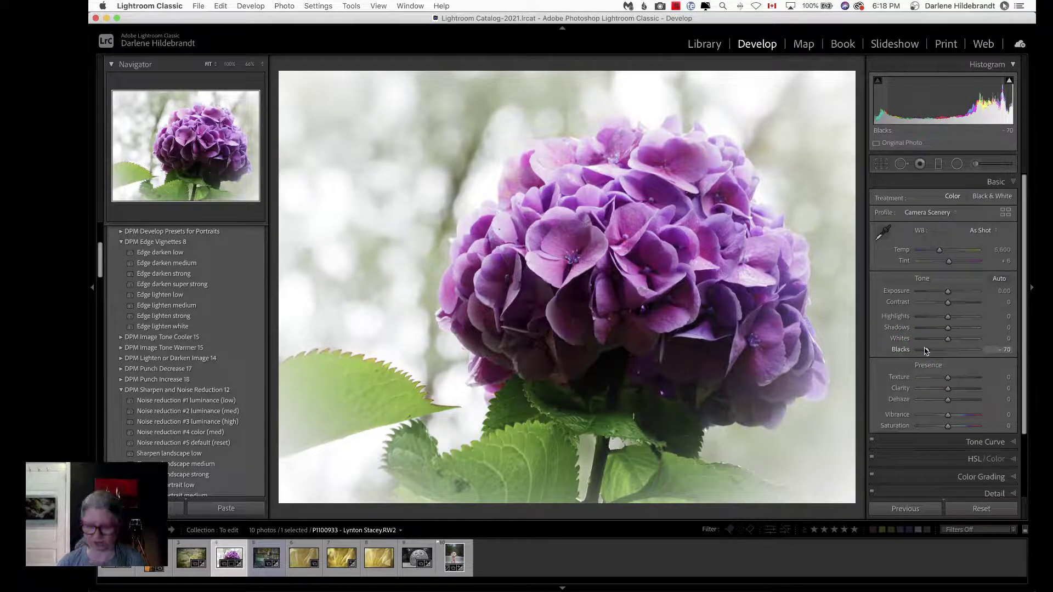
{"action": "left_click", "coordinate": [921, 349]}
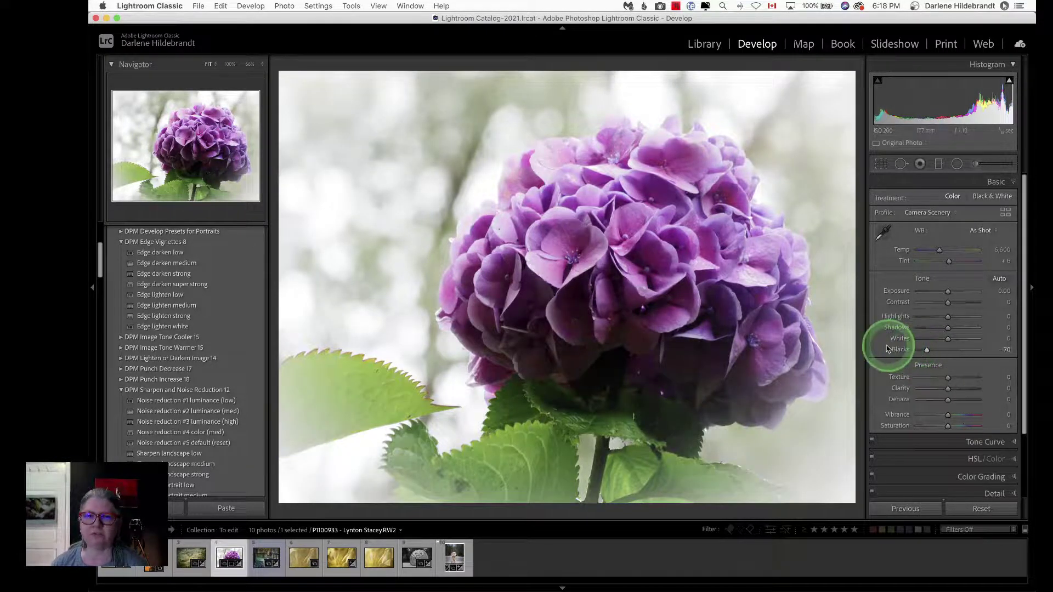
Compare the hydrangea's before and after views, and ease the Blacks to -58
{"action": "key", "text": "backslash"}
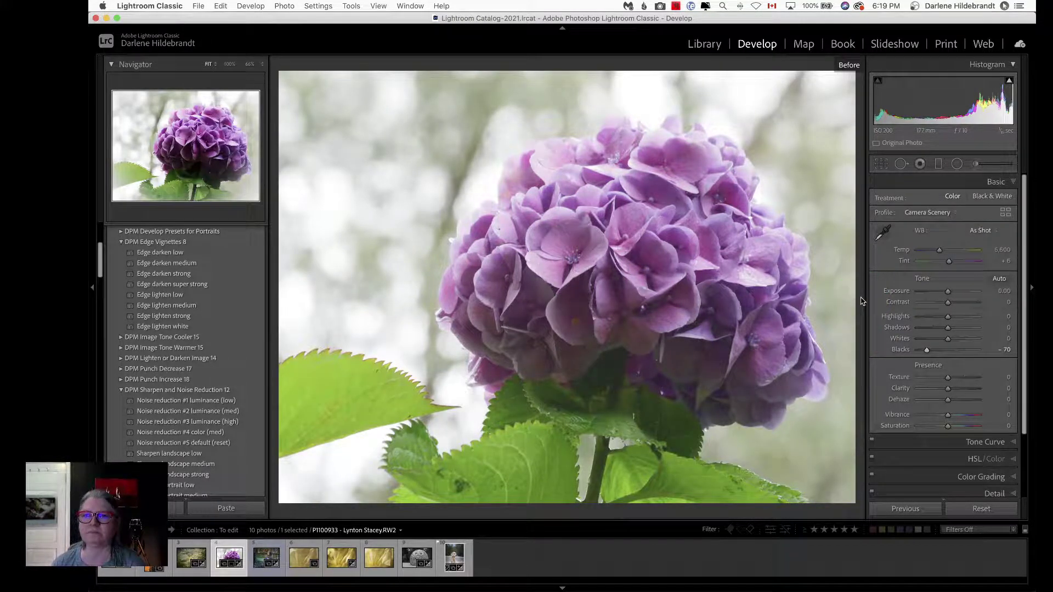
{"action": "key", "text": "backslash"}
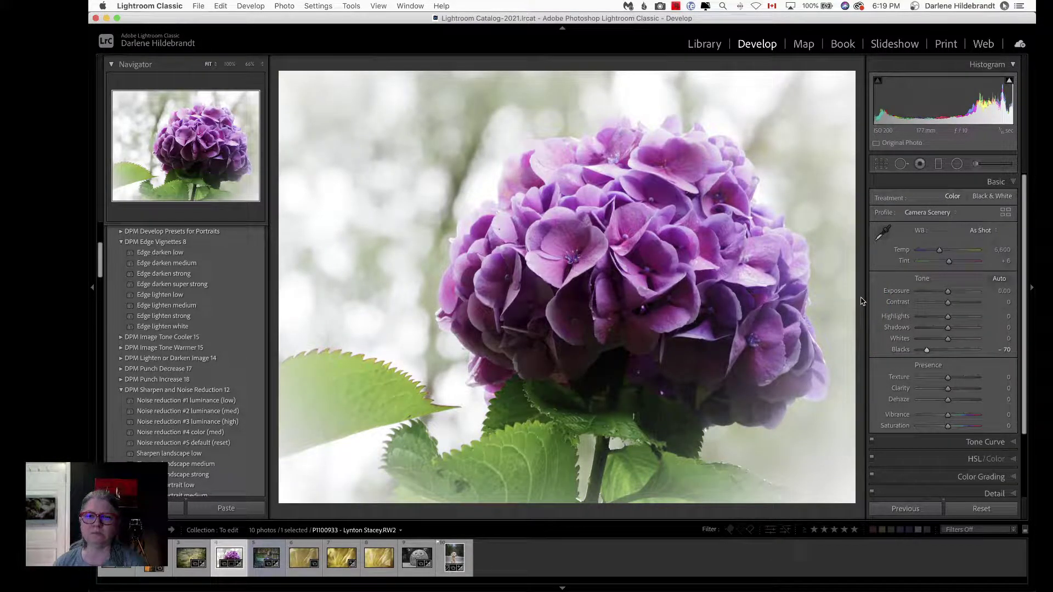
{"action": "key", "text": "backslash"}
{"action": "key", "text": "backslash"}
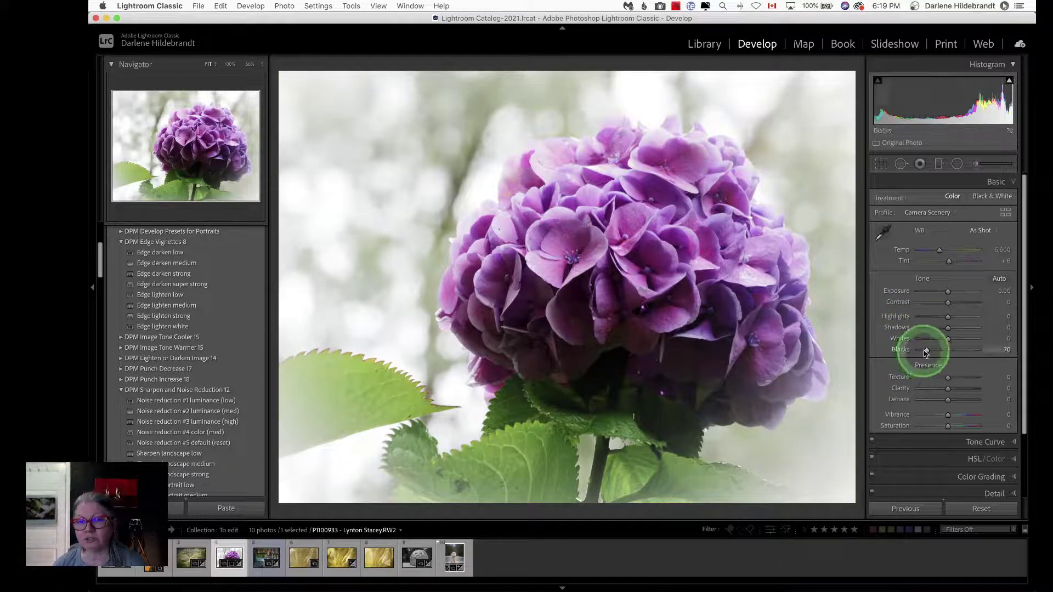
{"action": "left_click_drag", "start_coordinate": [922, 348], "coordinate": [930, 352]}
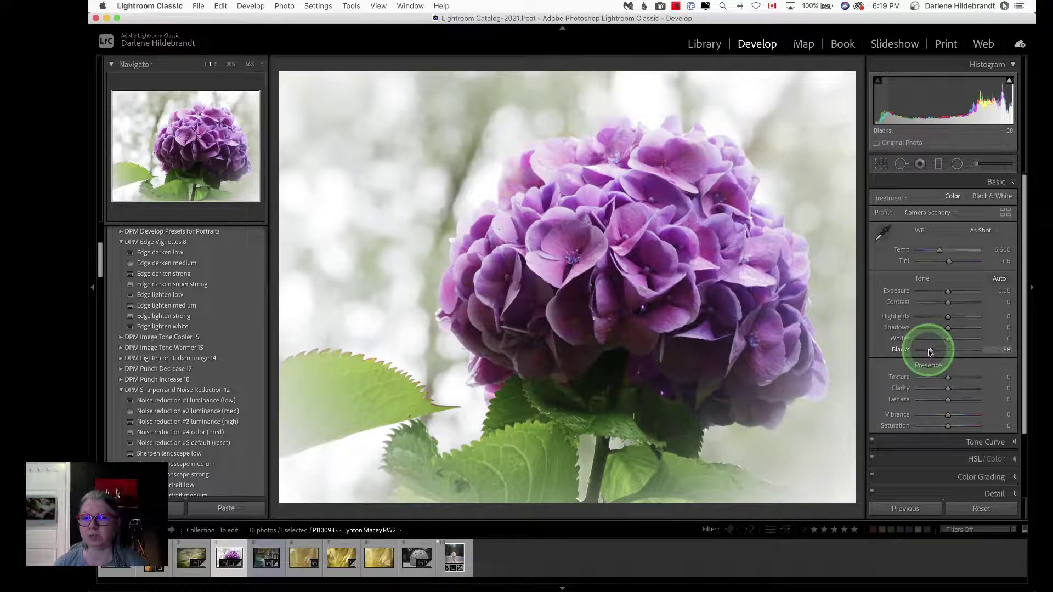
Raise the Whites to +18 while checking the clipping preview, and set Highlights to -12 and Shadows to +41
{"action": "key", "text": "alt"}
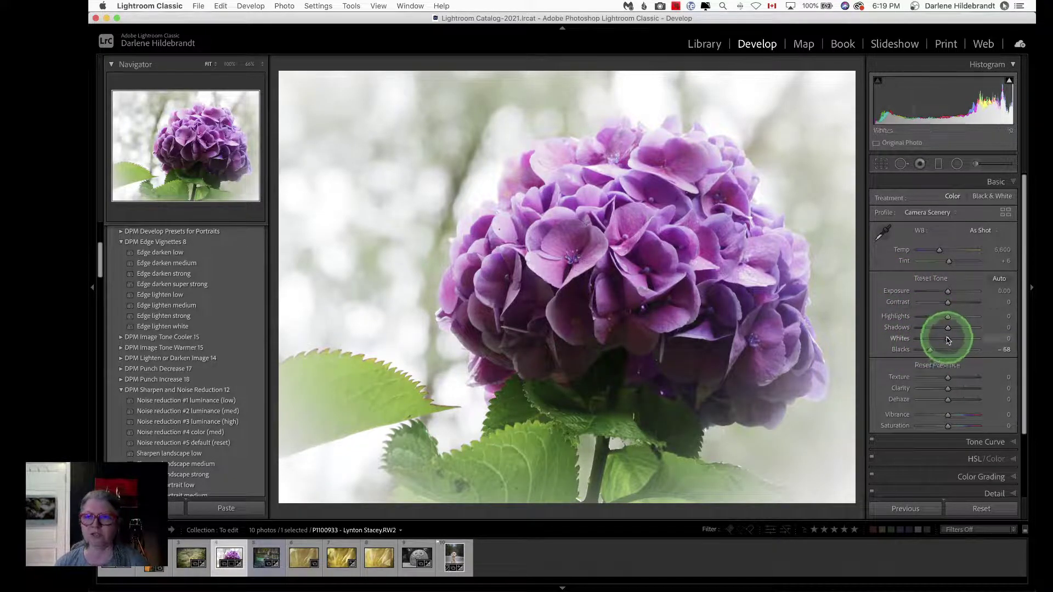
{"action": "left_click", "coordinate": [947, 339], "text": "alt"}
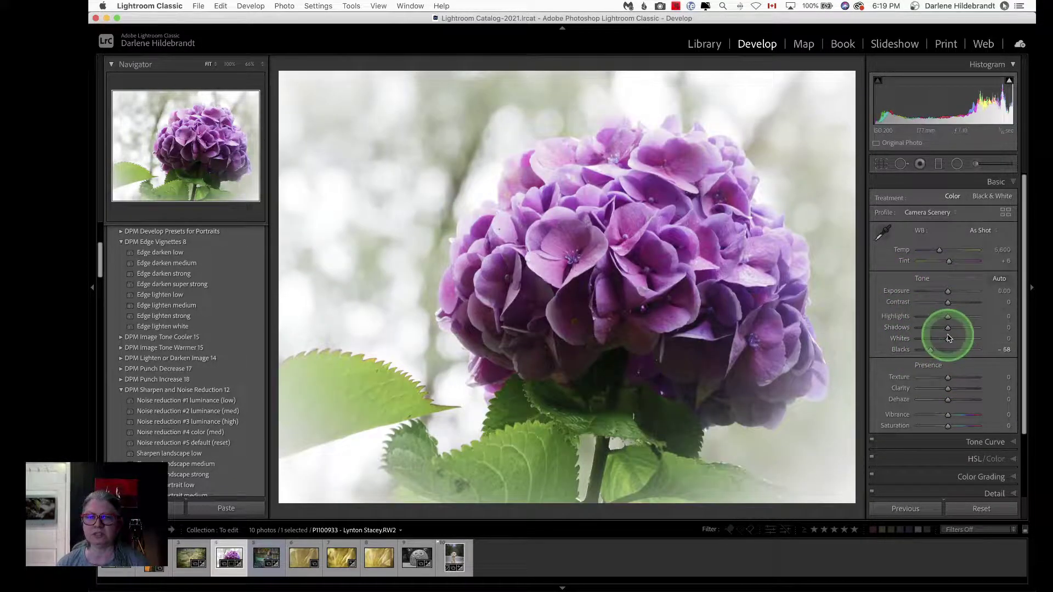
{"action": "left_click", "coordinate": [949, 340], "text": "alt"}
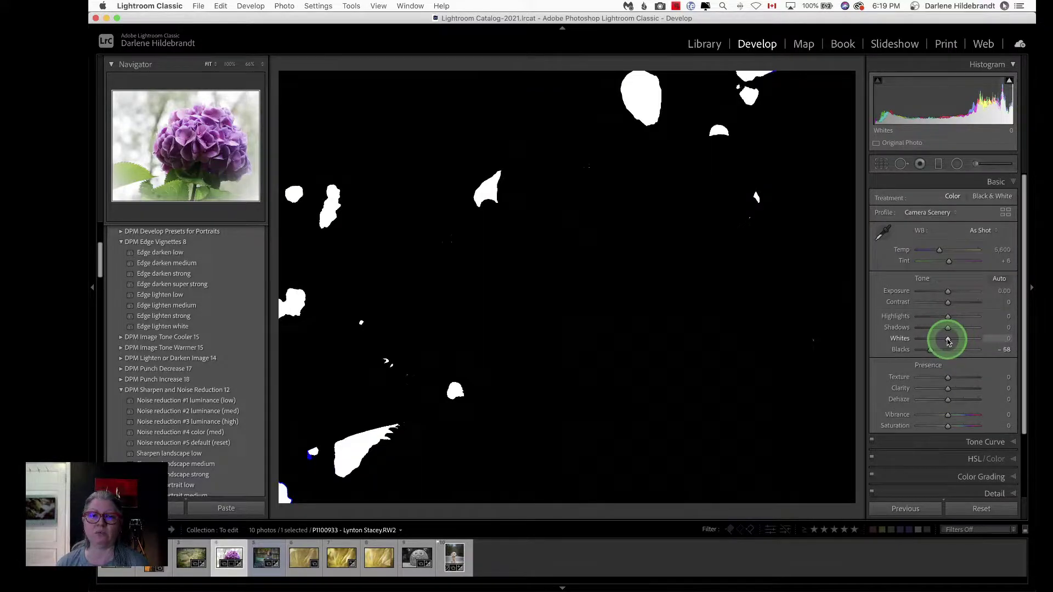
{"action": "left_click_drag", "start_coordinate": [949, 340], "coordinate": [961, 322]}
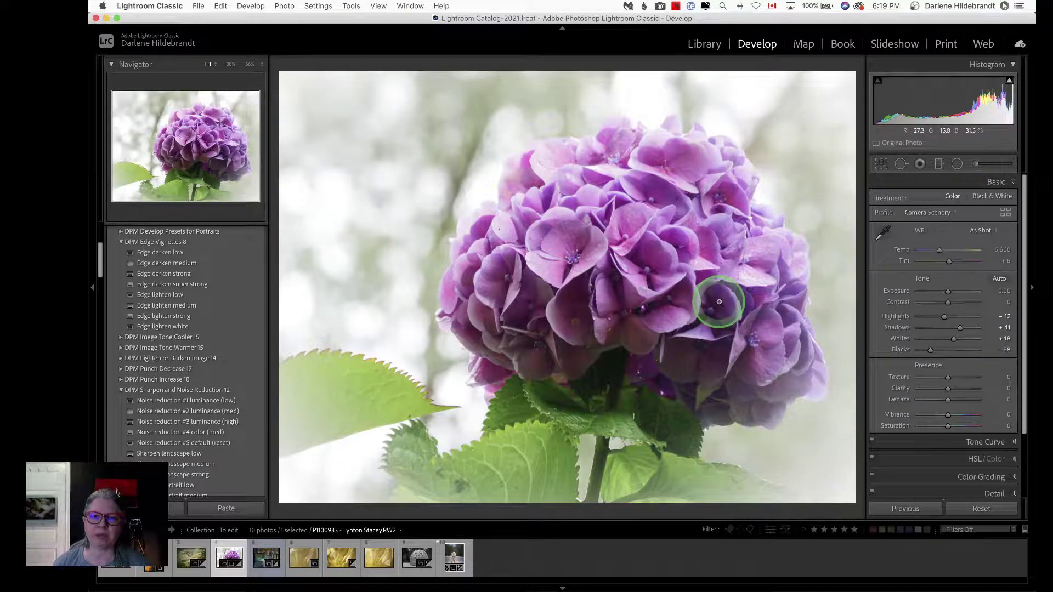
Try softening the whole photo with Texture at -91 and Clarity at -97, and reset both
{"action": "left_click", "coordinate": [919, 388]}
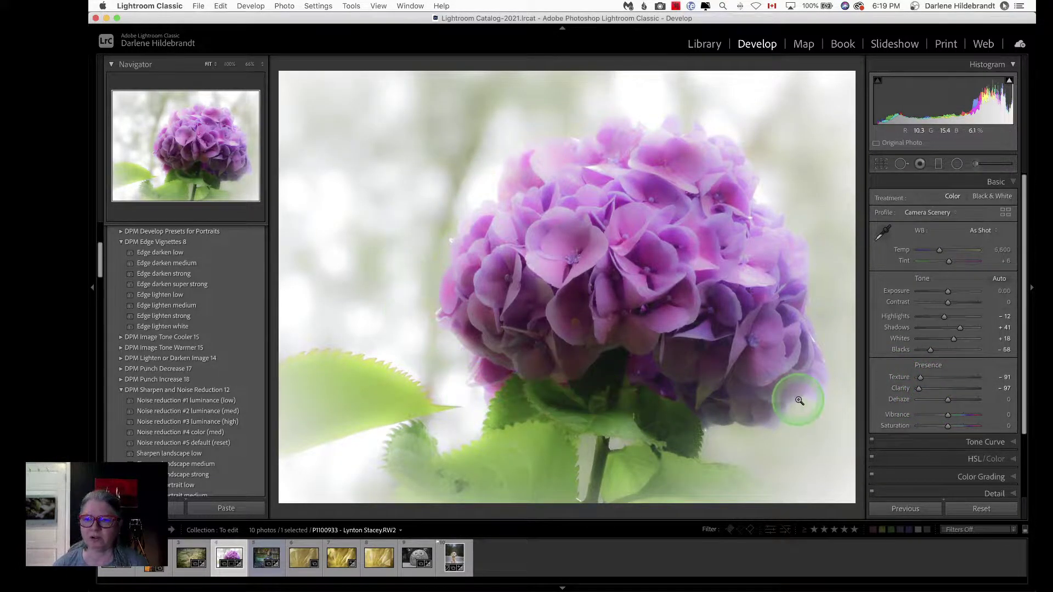
{"action": "double_click", "coordinate": [900, 389]}
{"action": "double_click", "coordinate": [899, 378]}
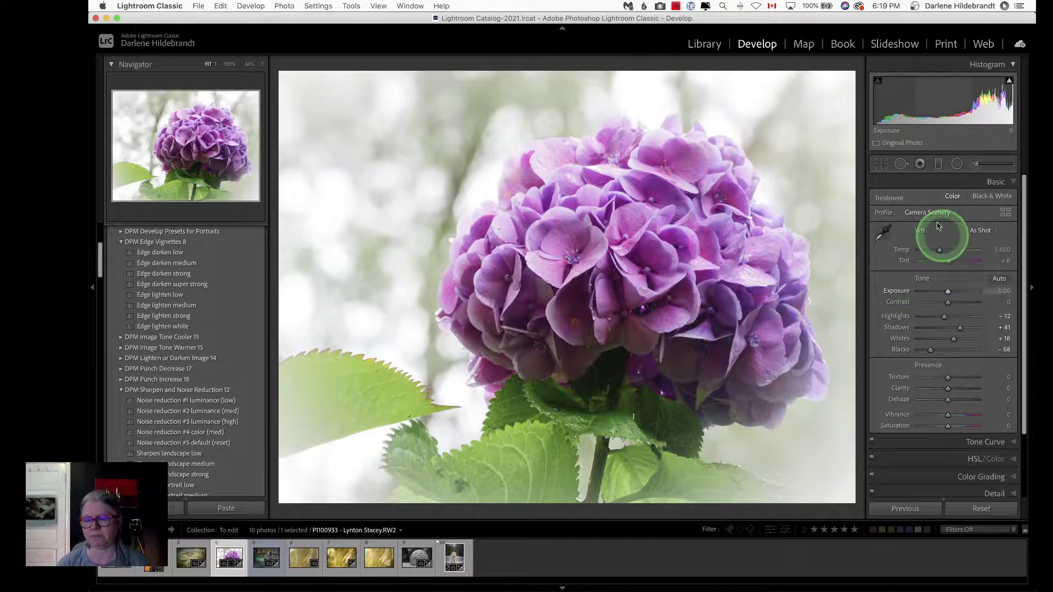
{"action": "scroll", "coordinate": [926, 279], "scroll_direction": "down", "scroll_amount": 1}
{"action": "scroll", "coordinate": [926, 279], "scroll_direction": "down", "scroll_amount": 4}
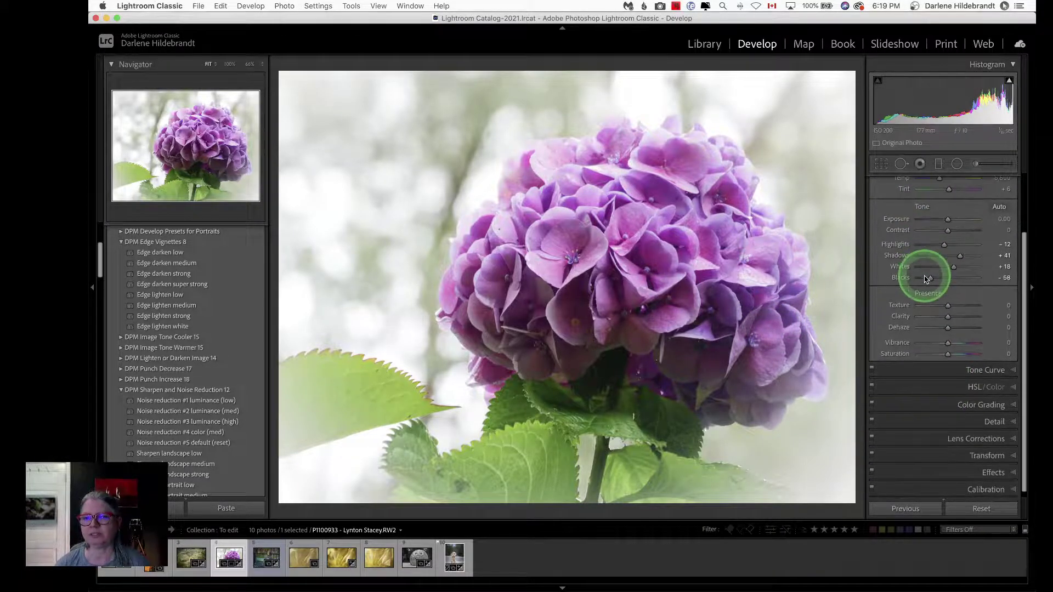
{"action": "scroll", "coordinate": [926, 279], "scroll_direction": "up", "scroll_amount": 5}
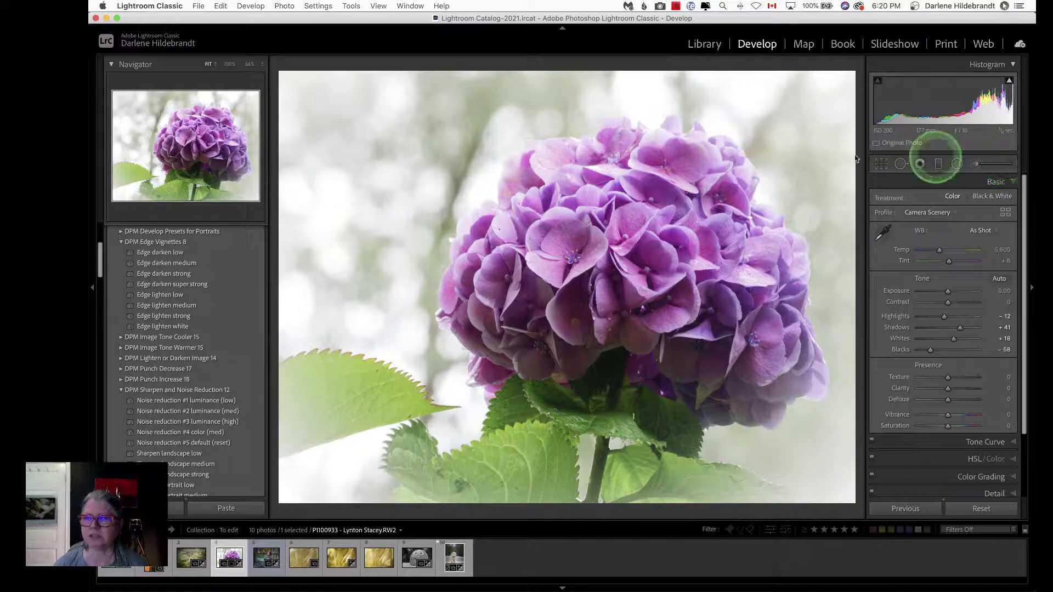
{"action": "left_click", "coordinate": [351, 5]}
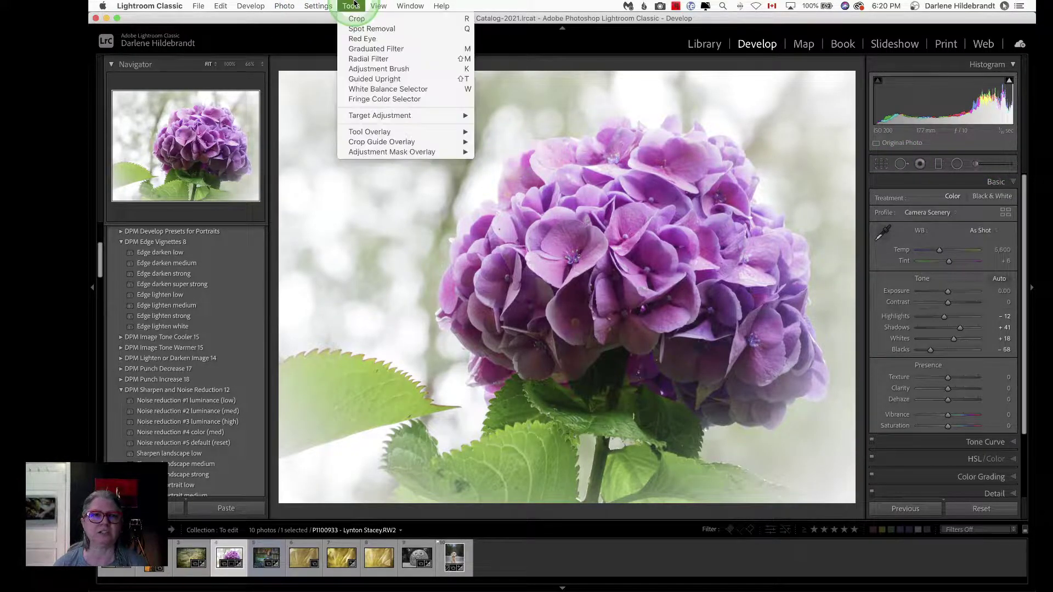
{"action": "left_click", "coordinate": [353, 5]}
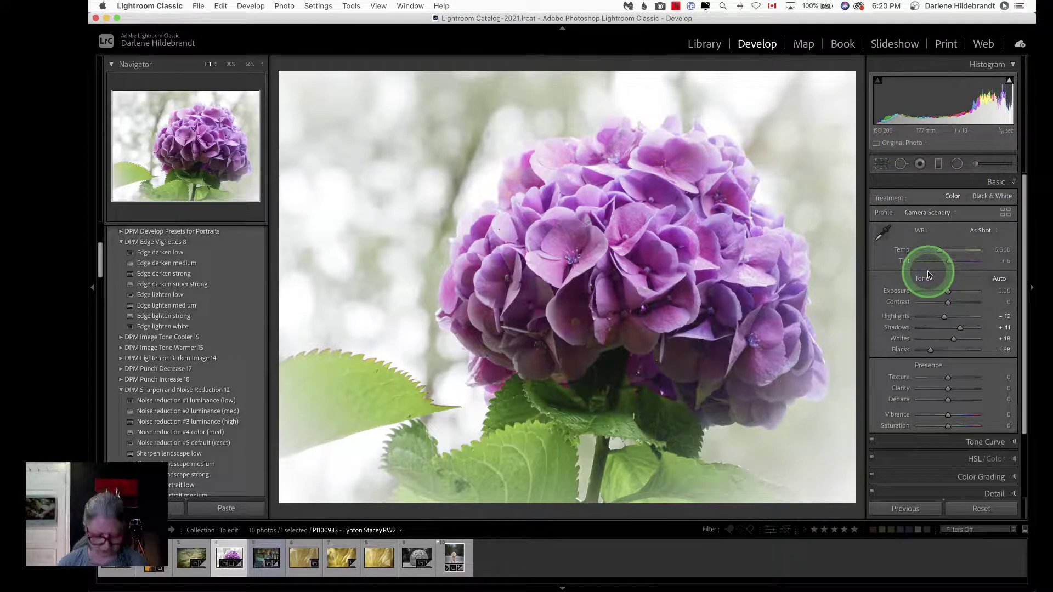
Draw an inverted radial filter around the hydrangea bloom, tilting and repositioning the ellipse to fit the flower head
{"action": "key", "text": "shift+m"}
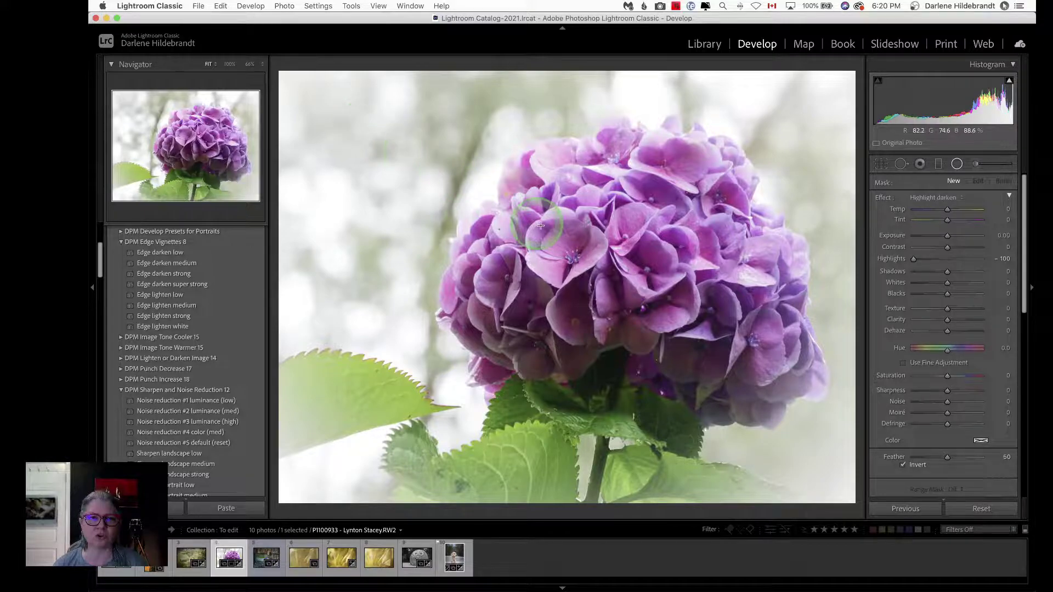
{"action": "left_click_drag", "start_coordinate": [627, 251], "coordinate": [849, 409]}
{"action": "left_click_drag", "start_coordinate": [830, 160], "coordinate": [831, 217]}
{"action": "left_click_drag", "start_coordinate": [670, 256], "coordinate": [676, 281]}
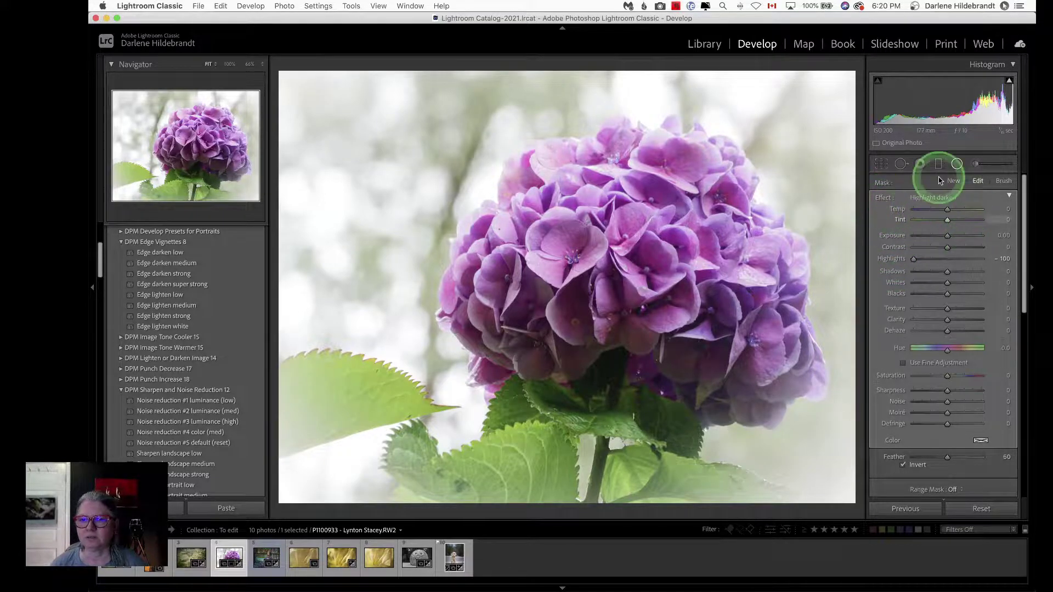
Reset the radial filter's effect sliders, and set its Texture to 52 and Clarity to 44
{"action": "double_click", "coordinate": [881, 199]}
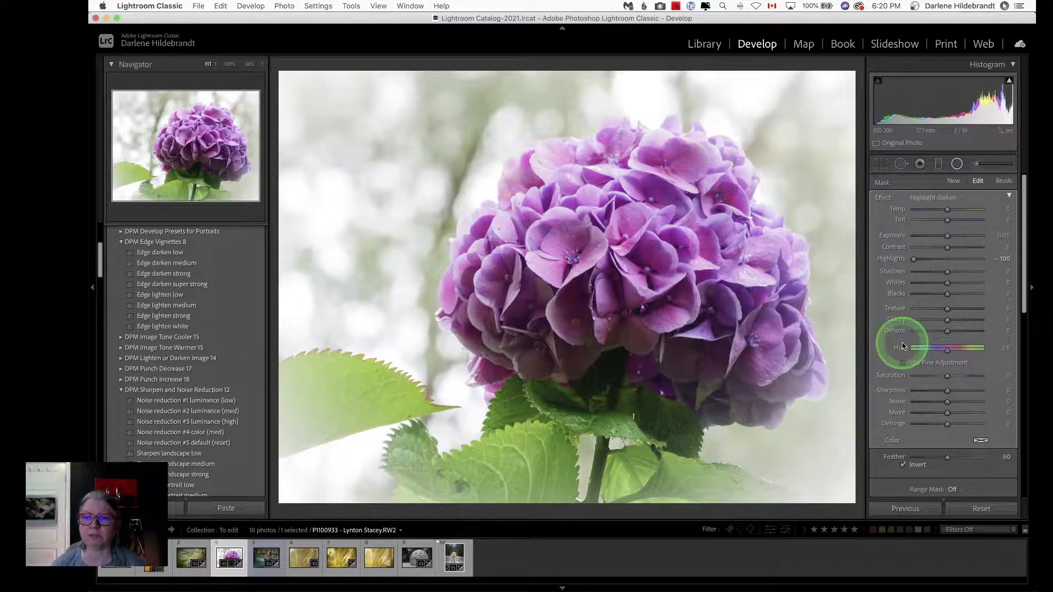
{"action": "left_click", "coordinate": [964, 309]}
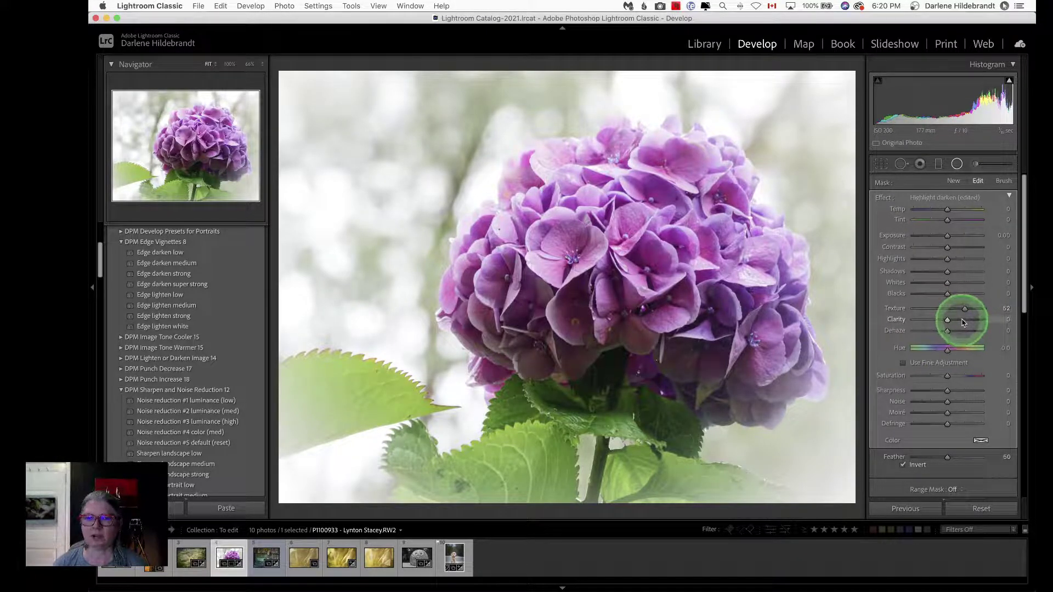
{"action": "left_click", "coordinate": [963, 321]}
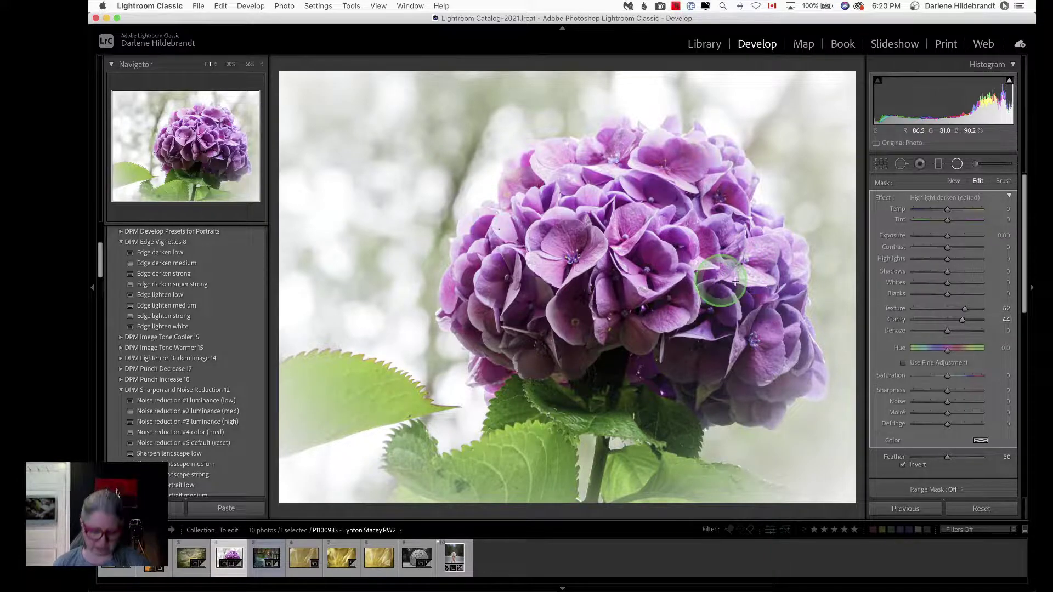
Check the radial filter's mask overlay, ease its Texture to 43 and Clarity to 25, and nudge the ellipse over the bloom
{"action": "scroll", "coordinate": [948, 275], "scroll_direction": "down", "scroll_amount": 1}
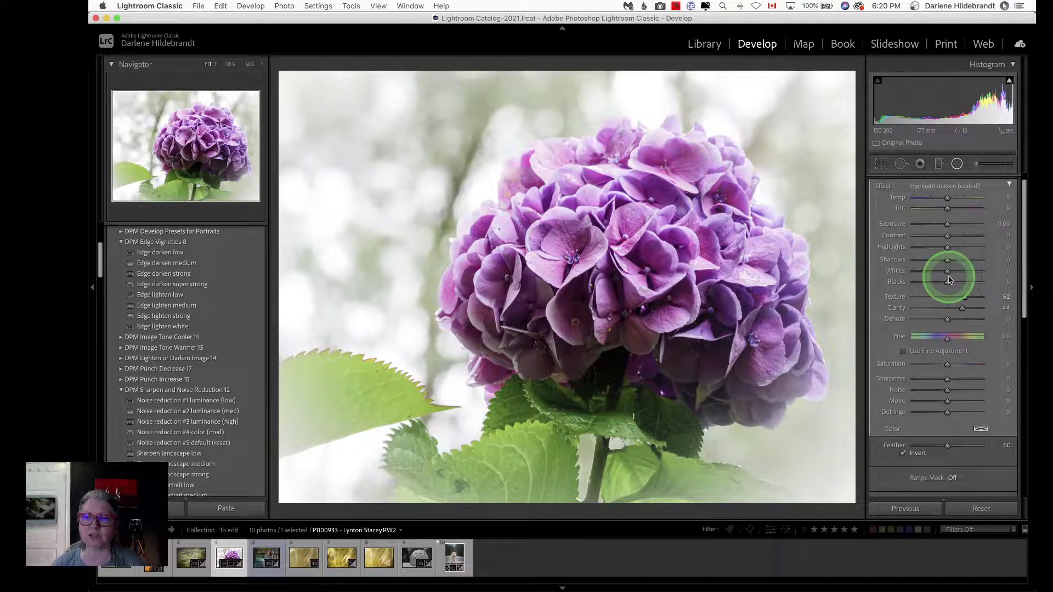
{"action": "key", "text": "o"}
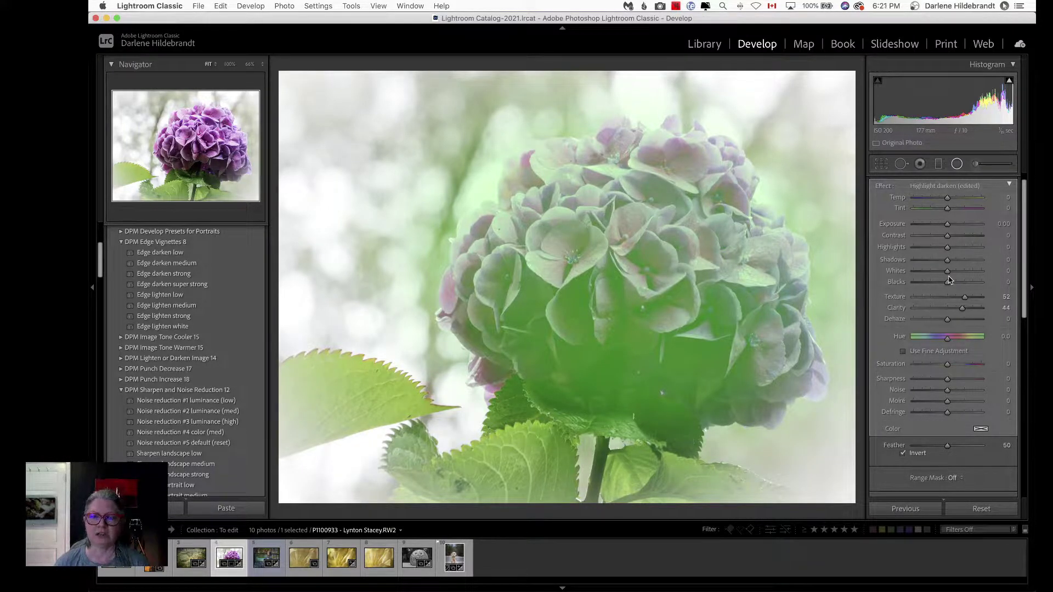
{"action": "key", "text": "o"}
{"action": "key", "text": "o"}
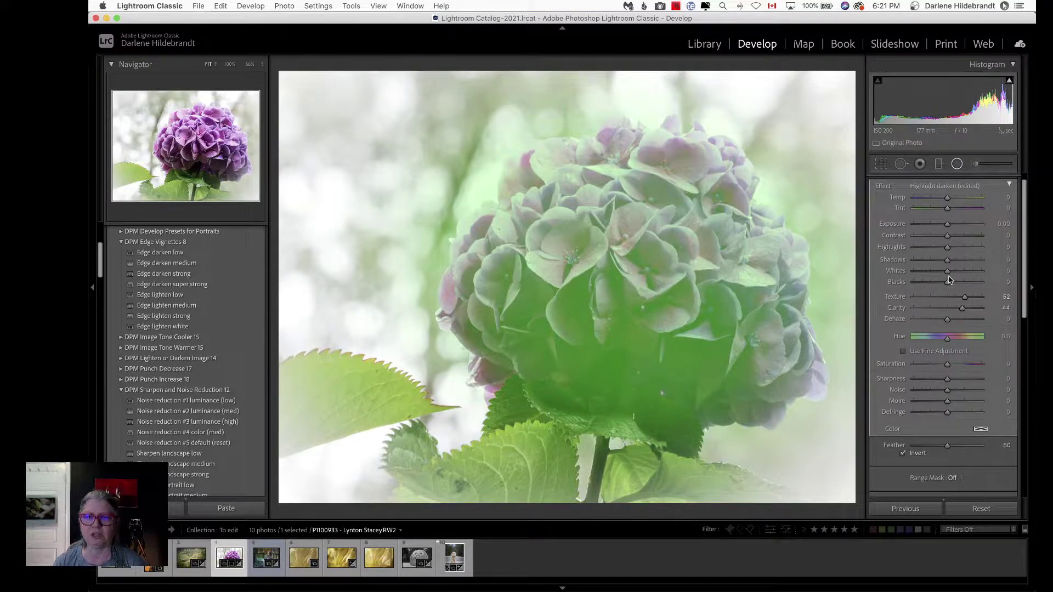
{"action": "key", "text": "o"}
{"action": "left_click", "coordinate": [944, 289]}
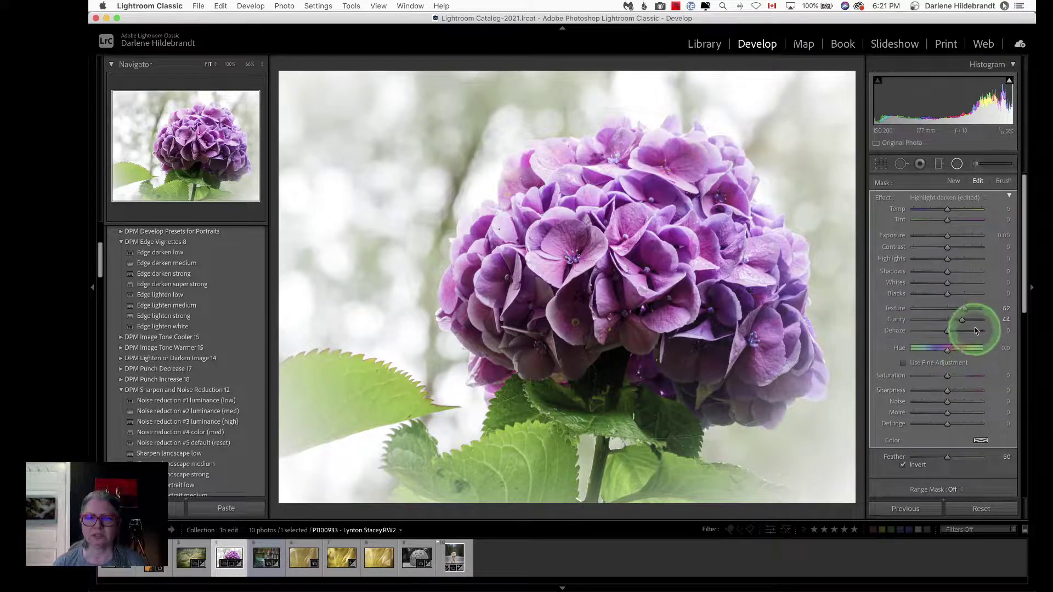
{"action": "left_click_drag", "start_coordinate": [957, 321], "coordinate": [964, 311]}
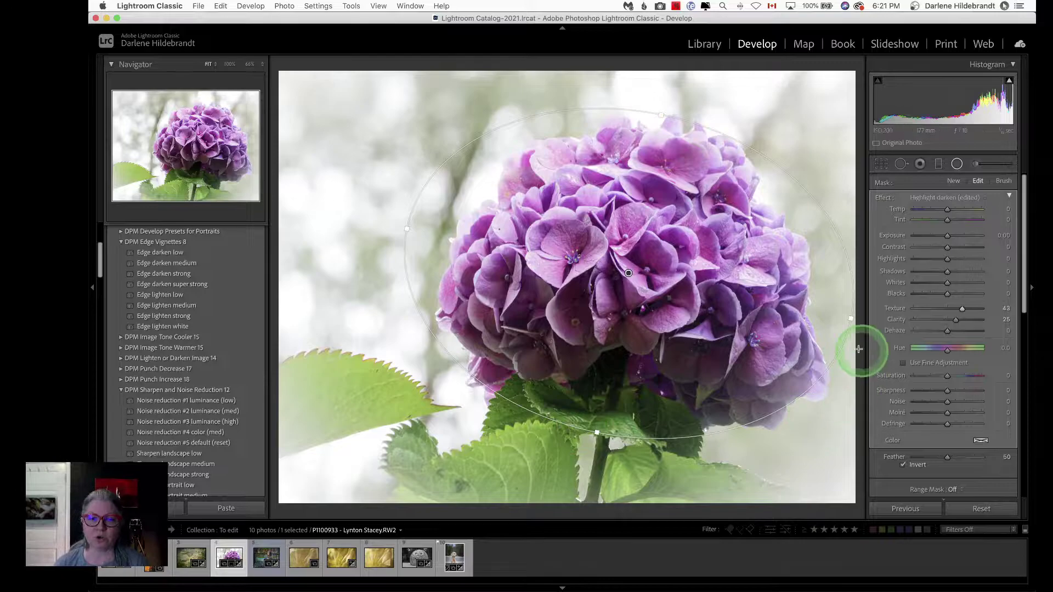
{"action": "left_click_drag", "start_coordinate": [656, 343], "coordinate": [654, 338]}
Erase the radial mask from the leaves below the bloom with the brush at Feather 50, Flow 47 and Auto Mask off
{"action": "left_click", "coordinate": [1006, 180]}
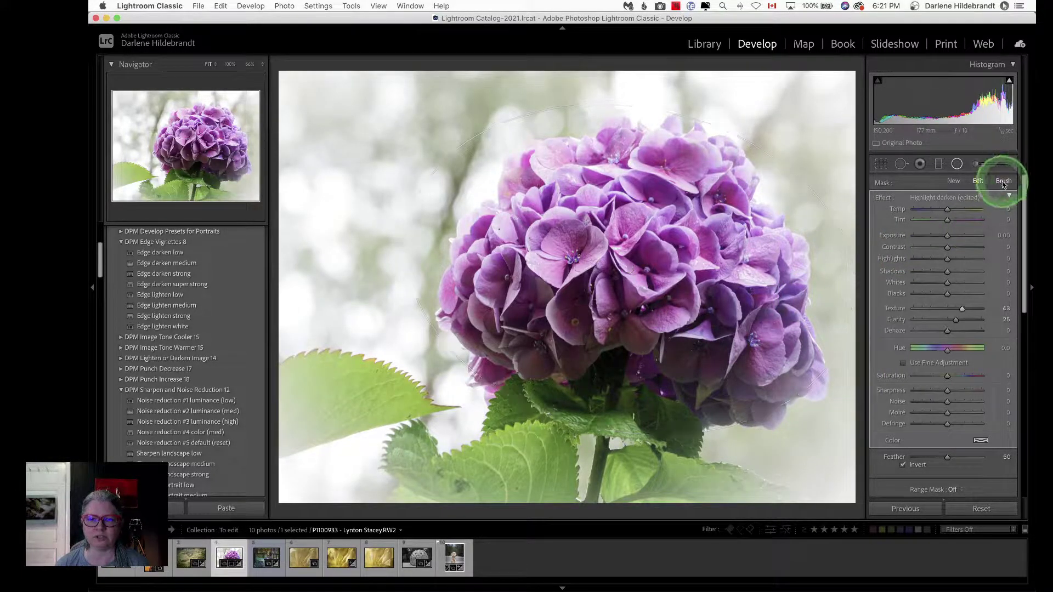
{"action": "left_click", "coordinate": [948, 316]}
{"action": "scroll", "coordinate": [957, 351], "scroll_direction": "down", "scroll_amount": 5}
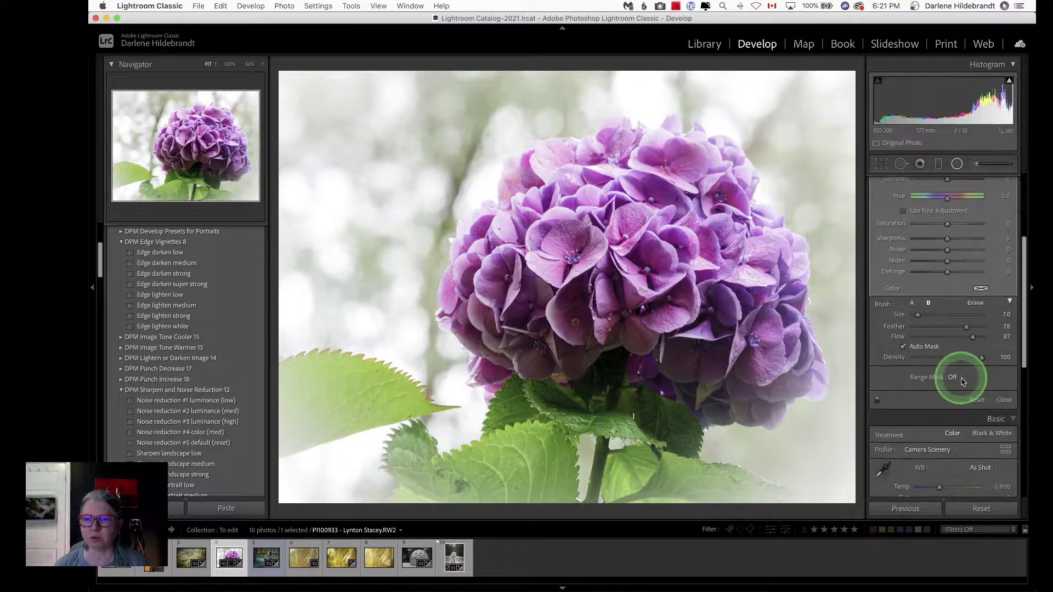
{"action": "left_click", "coordinate": [947, 327]}
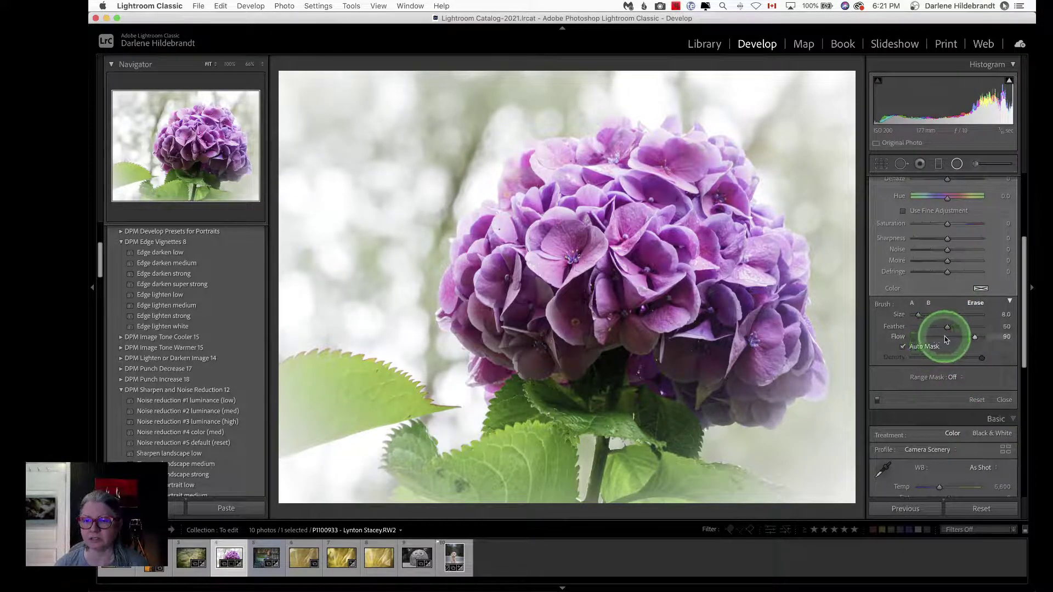
{"action": "left_click", "coordinate": [945, 337]}
{"action": "left_click", "coordinate": [903, 347]}
{"action": "mouse_move", "coordinate": [570, 398]}
{"action": "left_mouse_down"}
{"action": "mouse_move", "coordinate": [504, 406]}
{"action": "mouse_move", "coordinate": [488, 426]}
{"action": "mouse_move", "coordinate": [533, 399]}
{"action": "mouse_move", "coordinate": [693, 436]}
{"action": "mouse_move", "coordinate": [671, 439]}
{"action": "mouse_move", "coordinate": [709, 426]}
{"action": "mouse_move", "coordinate": [614, 397]}
{"action": "mouse_move", "coordinate": [511, 401]}
{"action": "mouse_move", "coordinate": [518, 390]}
{"action": "mouse_move", "coordinate": [490, 424]}
{"action": "mouse_move", "coordinate": [579, 422]}
{"action": "left_mouse_up"}
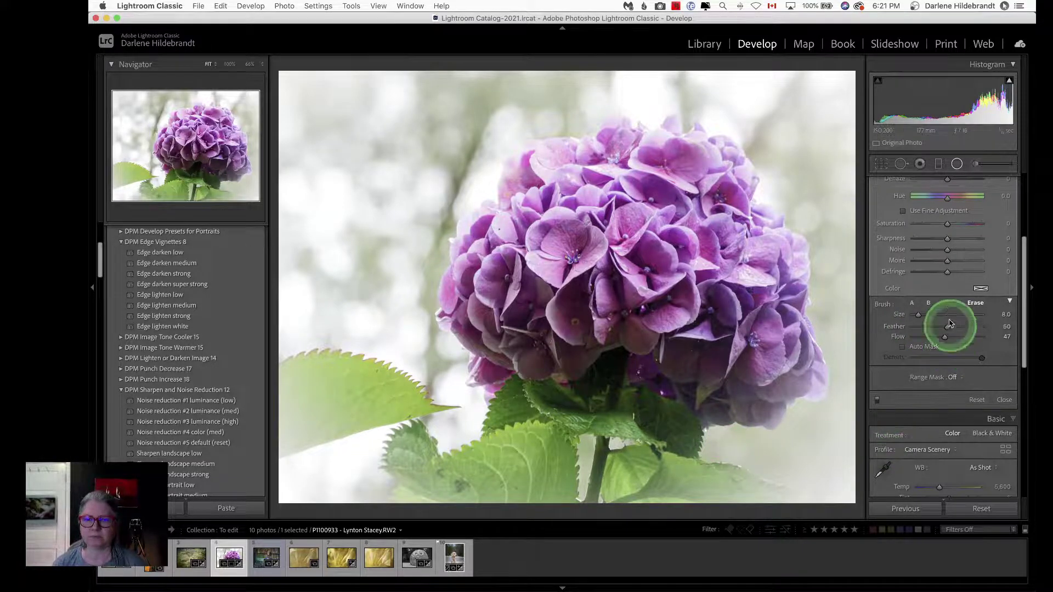
Review the erased mask's overlay, and duplicate the radial filter, shifting the copy slightly left and adjusting its width
{"action": "scroll", "coordinate": [950, 308], "scroll_direction": "up", "scroll_amount": 1}
{"action": "scroll", "coordinate": [950, 310], "scroll_direction": "up", "scroll_amount": 6}
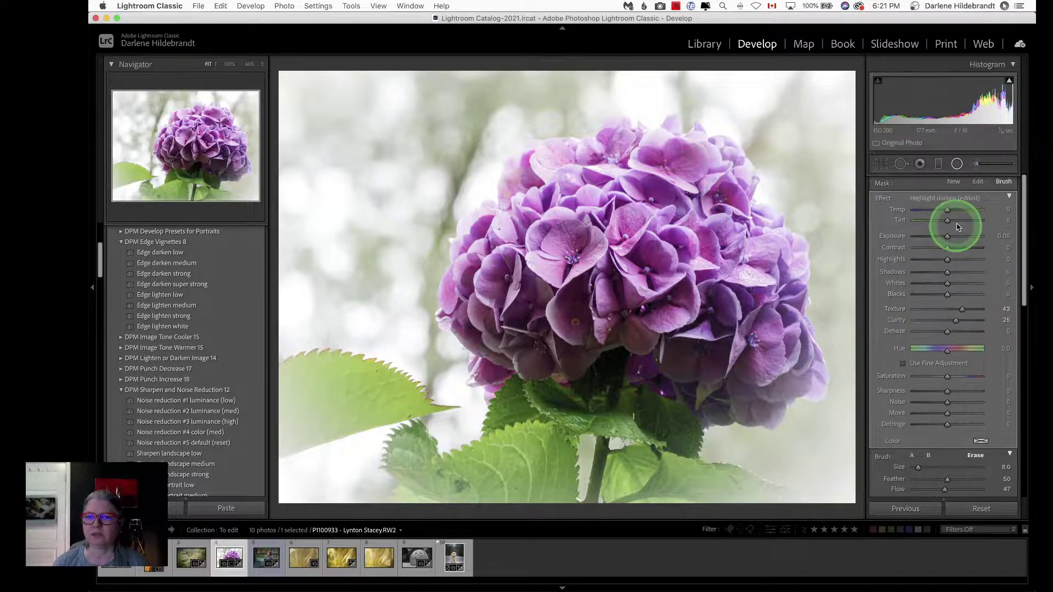
{"action": "left_click", "coordinate": [971, 189]}
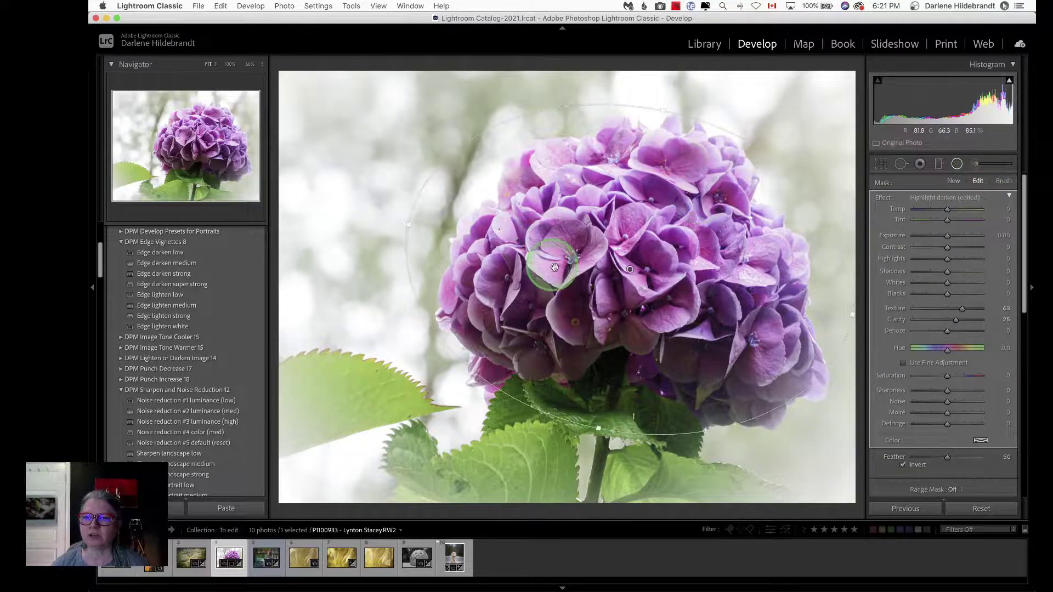
{"action": "left_click", "coordinate": [600, 285]}
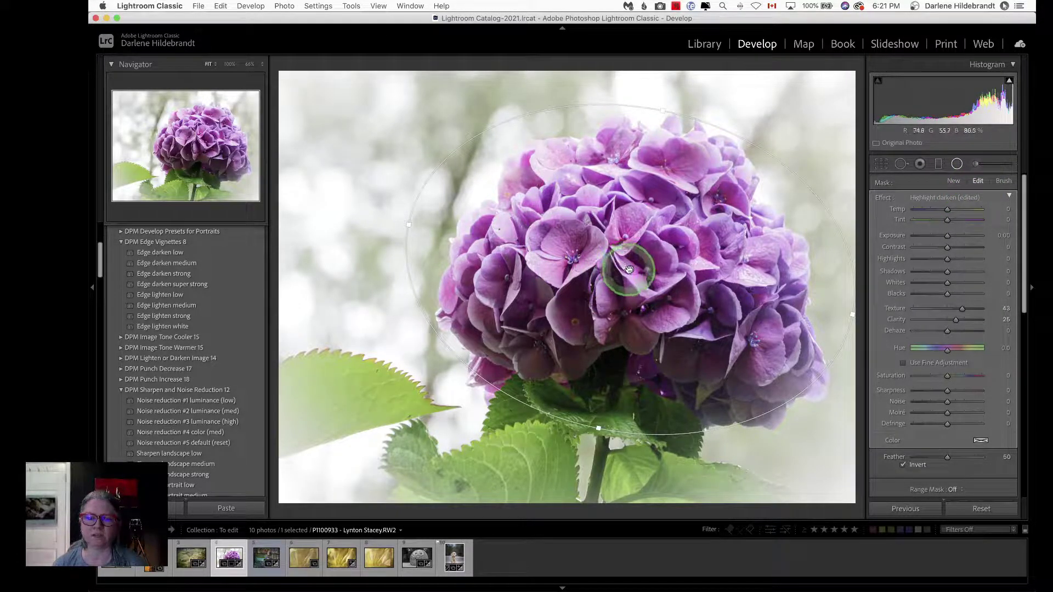
{"action": "mouse_move", "coordinate": [629, 270]}
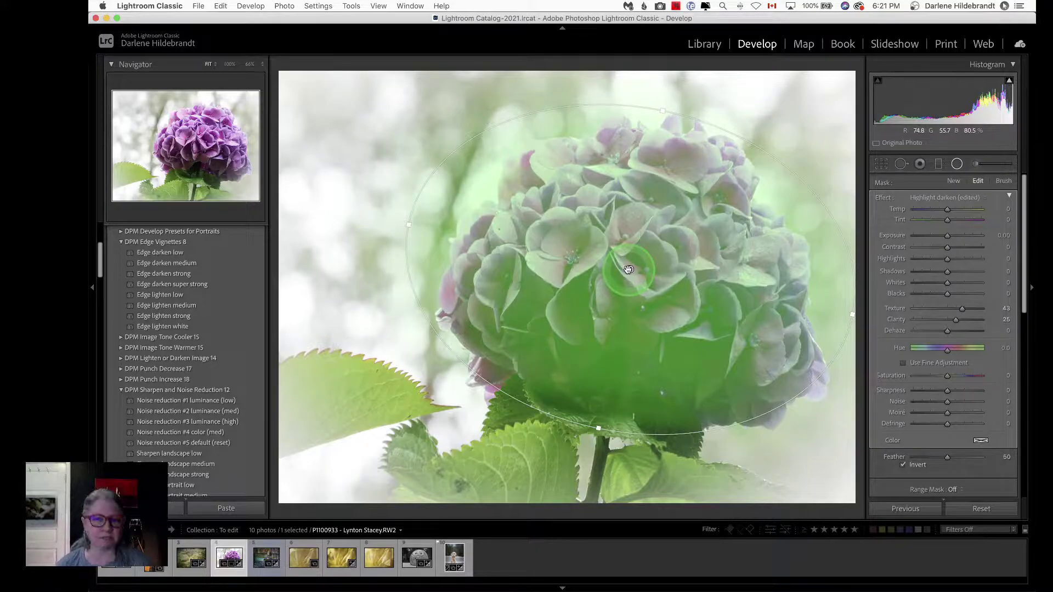
{"action": "right_click", "coordinate": [601, 272]}
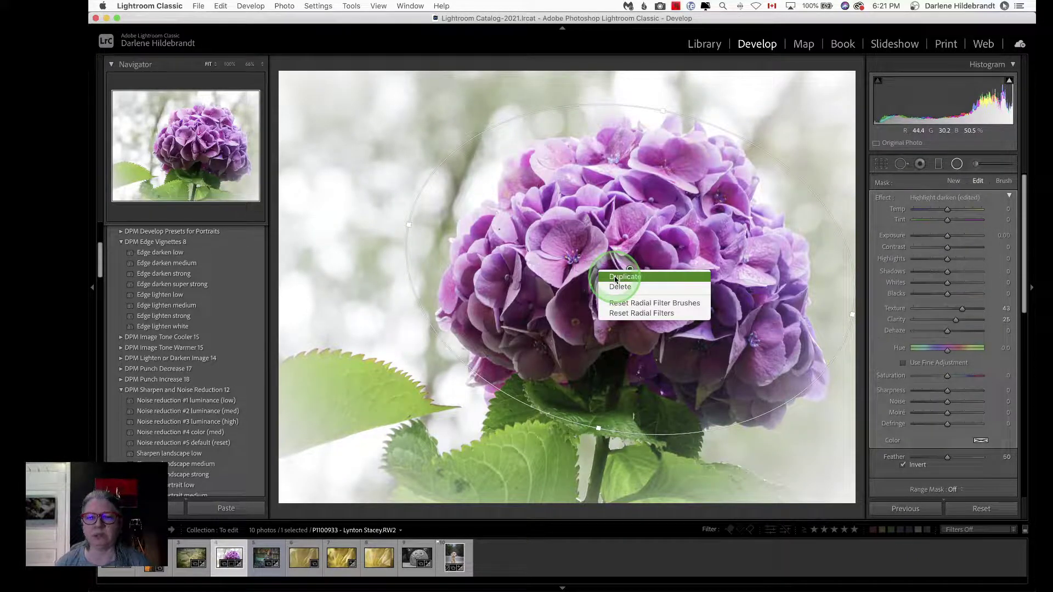
{"action": "left_click", "coordinate": [616, 277]}
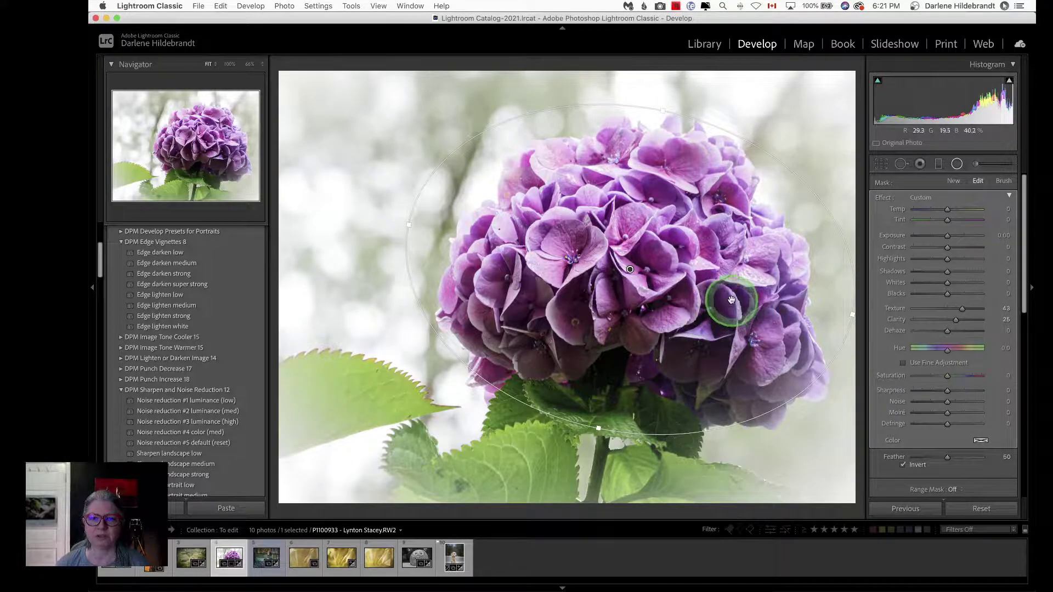
{"action": "left_click_drag", "start_coordinate": [732, 300], "coordinate": [708, 301]}
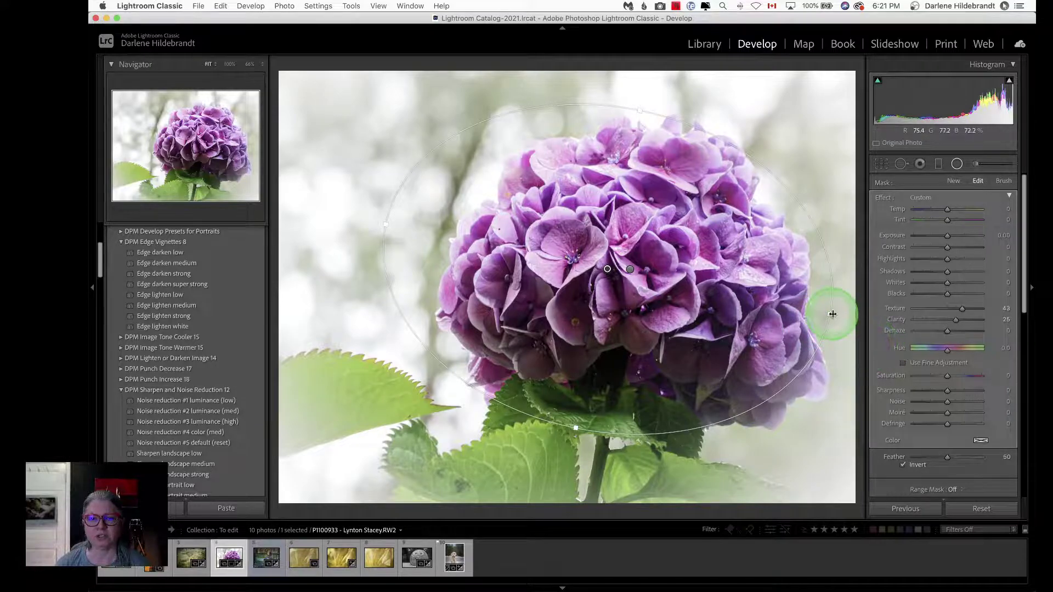
{"action": "left_click_drag", "start_coordinate": [833, 314], "coordinate": [836, 315]}
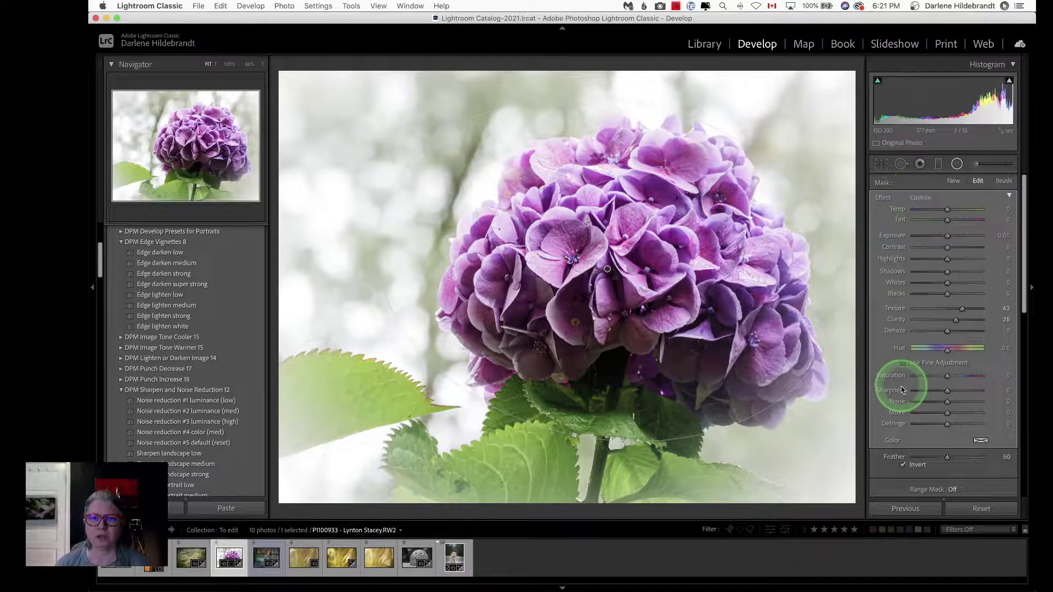
Turn off Invert on the duplicated filter, reset its sliders, and set Texture to -44, Clarity to -42 and Sharpness to -58
{"action": "left_click", "coordinate": [903, 465]}
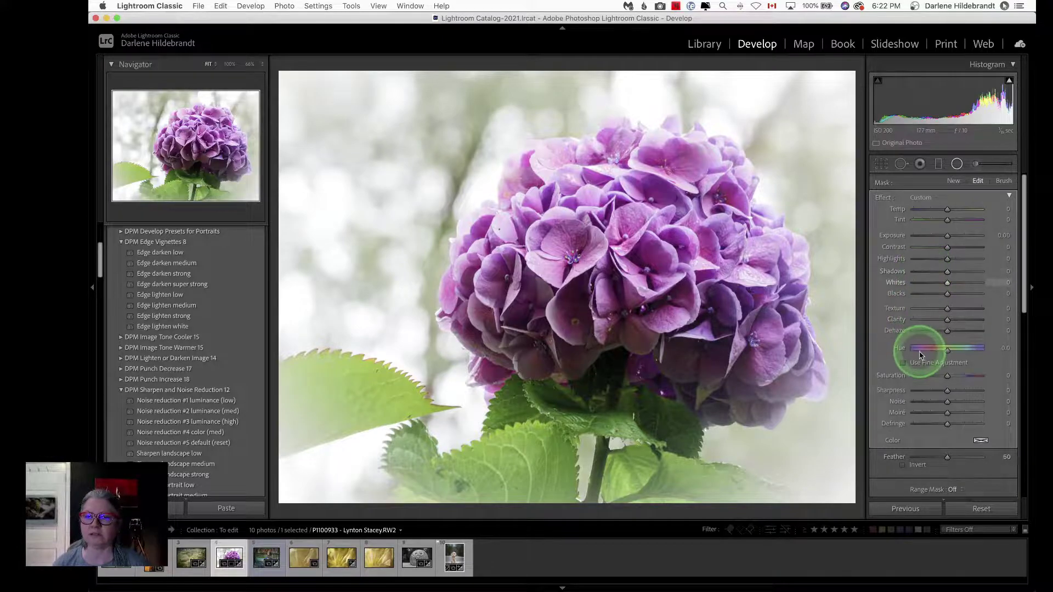
{"action": "left_click", "coordinate": [933, 320]}
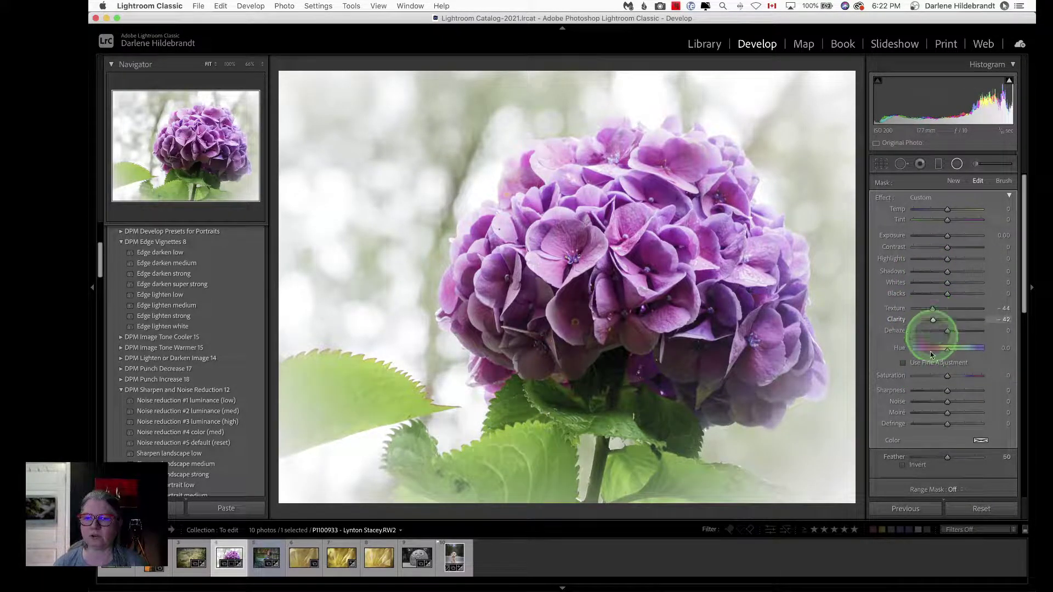
{"action": "left_click", "coordinate": [927, 391]}
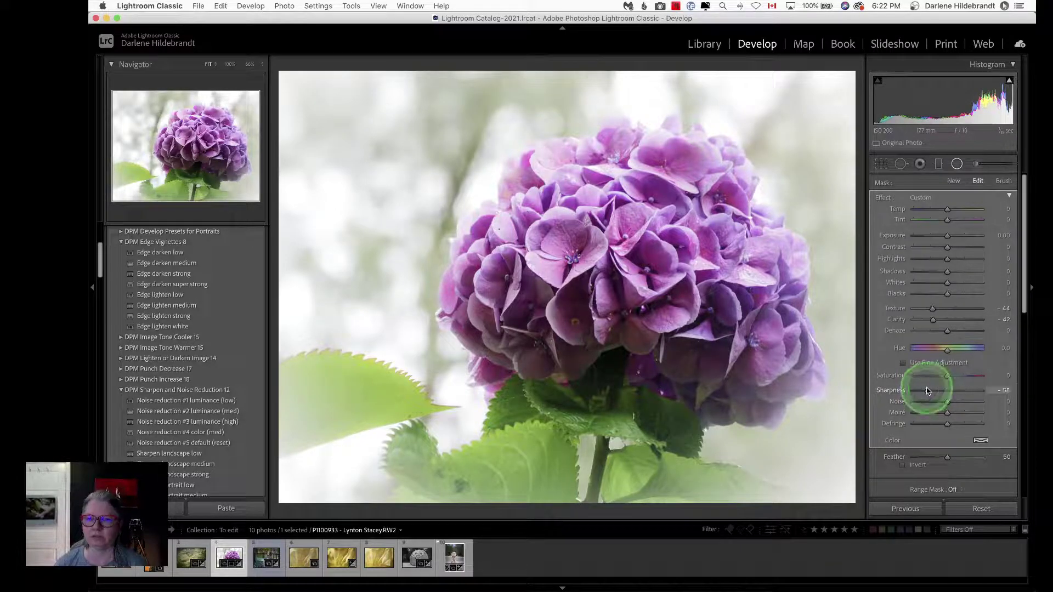
Brighten the area around the bloom with the duplicated radial filter: Highlights 29, Whites 16 and Exposure 0.29
{"action": "left_click", "coordinate": [957, 260]}
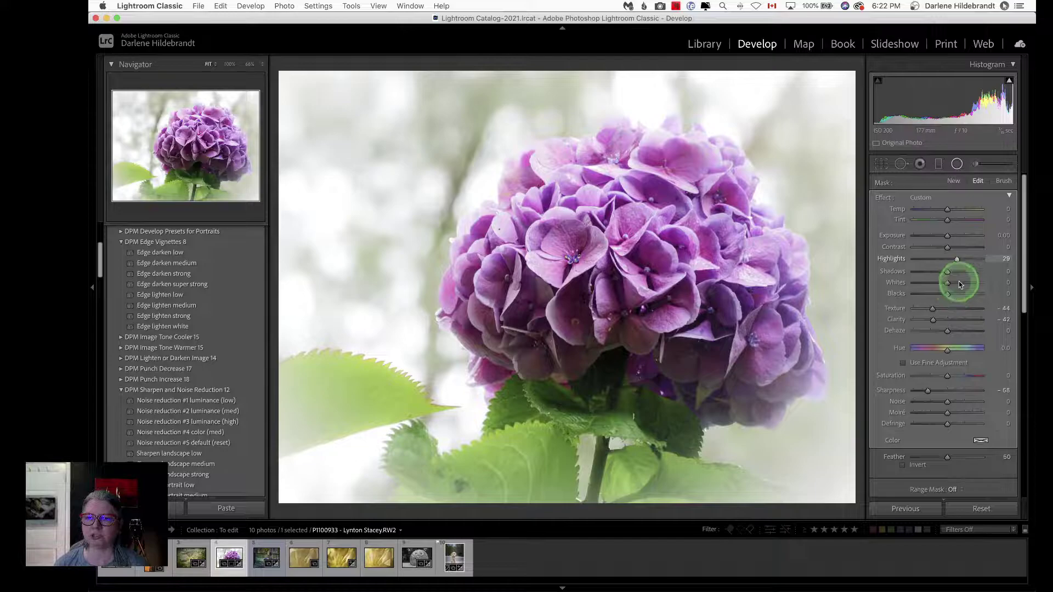
{"action": "left_click", "coordinate": [952, 236]}
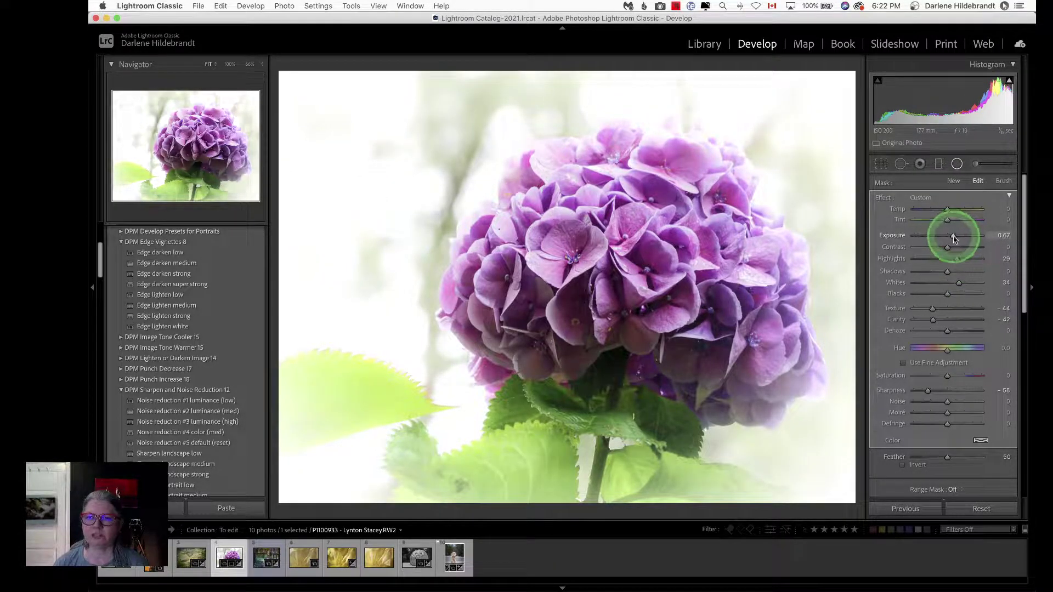
{"action": "left_click", "coordinate": [953, 236]}
{"action": "left_click", "coordinate": [952, 283]}
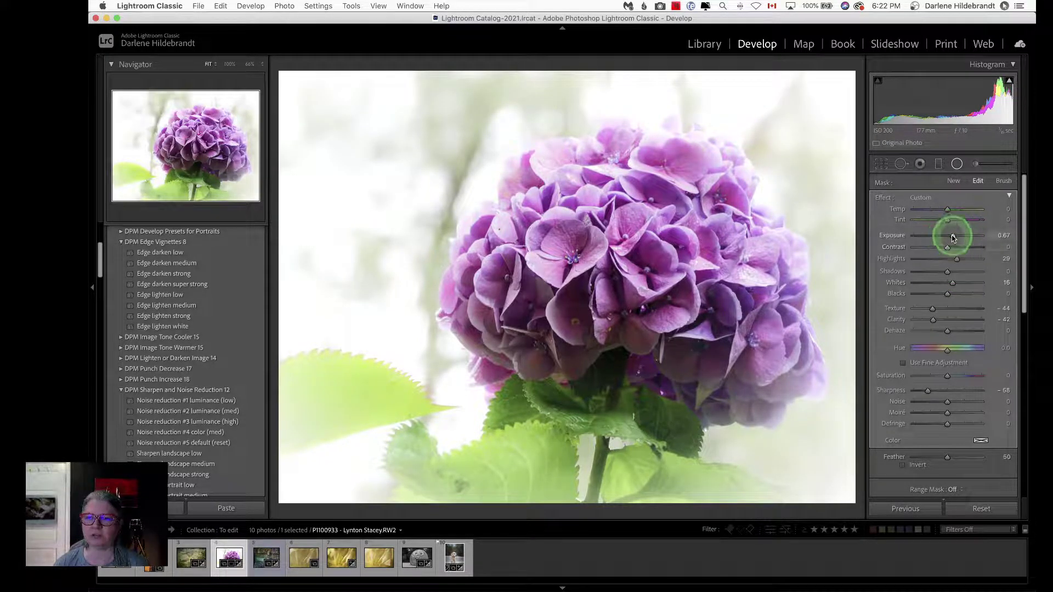
{"action": "left_click_drag", "start_coordinate": [950, 237], "coordinate": [950, 237]}
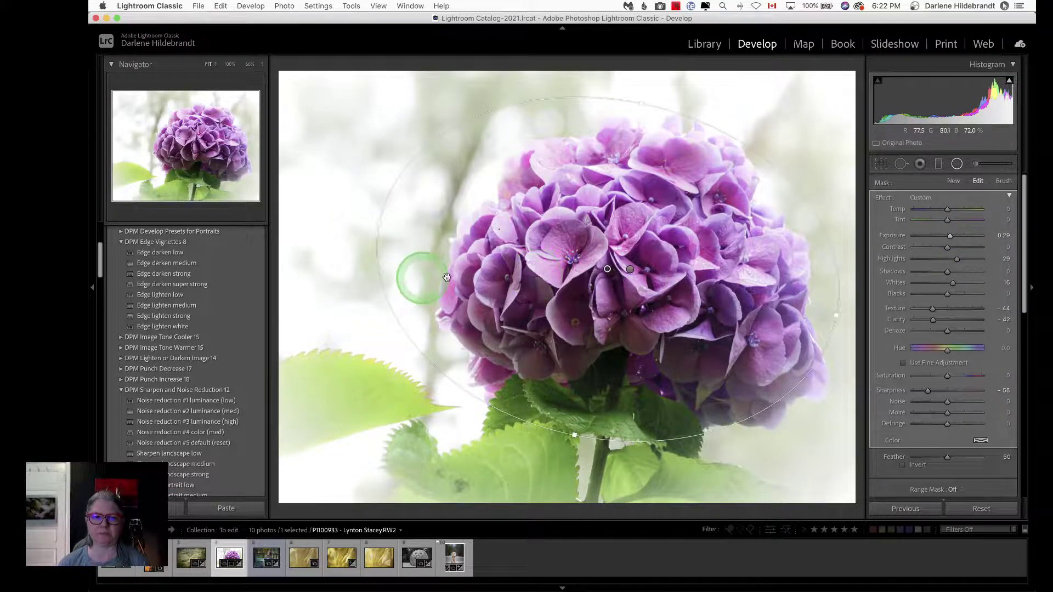
Enlarge and reposition the radial ellipse around the bloom, checking its mask overlay, and set its Feather to 35
{"action": "left_click_drag", "start_coordinate": [641, 102], "coordinate": [654, 72]}
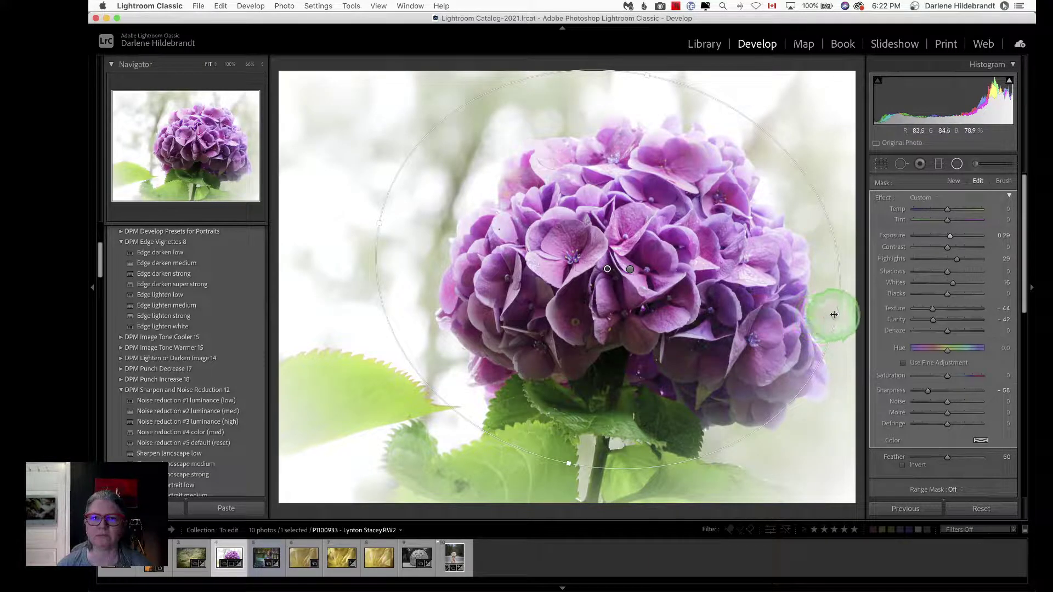
{"action": "left_click_drag", "start_coordinate": [833, 315], "coordinate": [858, 324]}
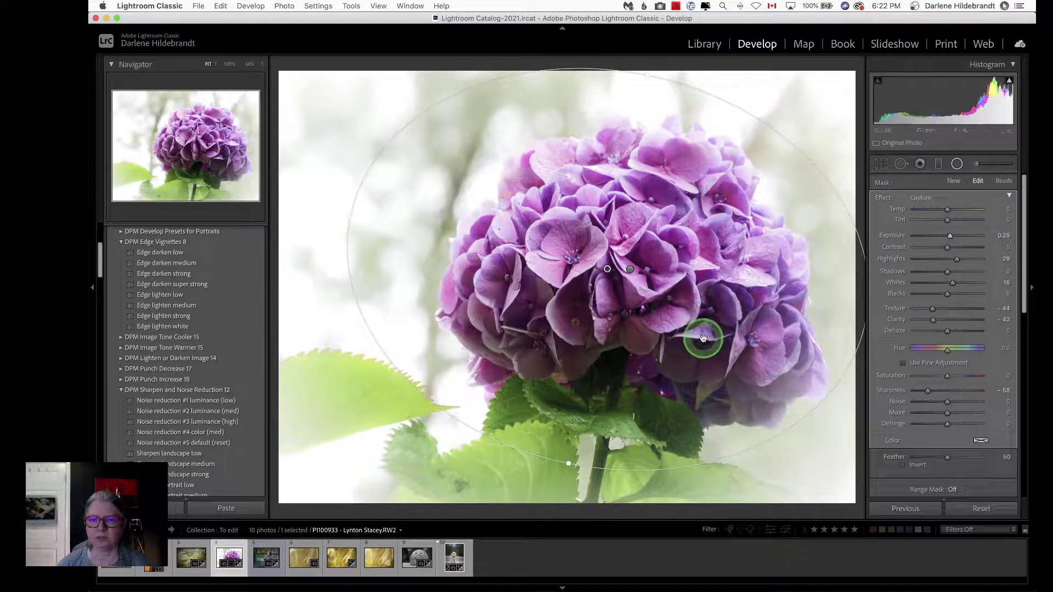
{"action": "left_click_drag", "start_coordinate": [703, 338], "coordinate": [703, 338]}
{"action": "key", "text": "o"}
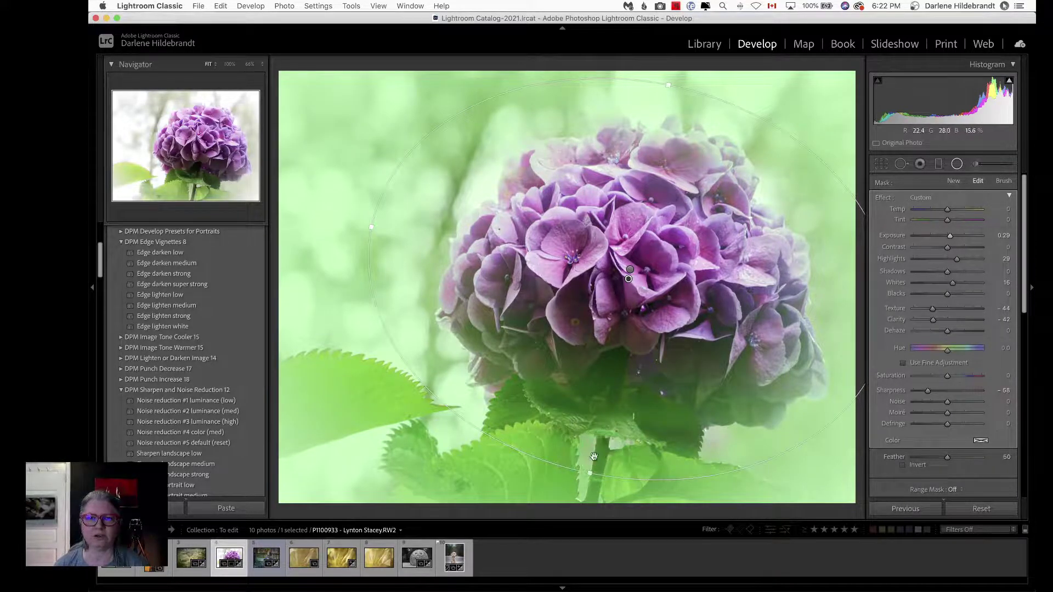
{"action": "left_click_drag", "start_coordinate": [587, 479], "coordinate": [576, 517]}
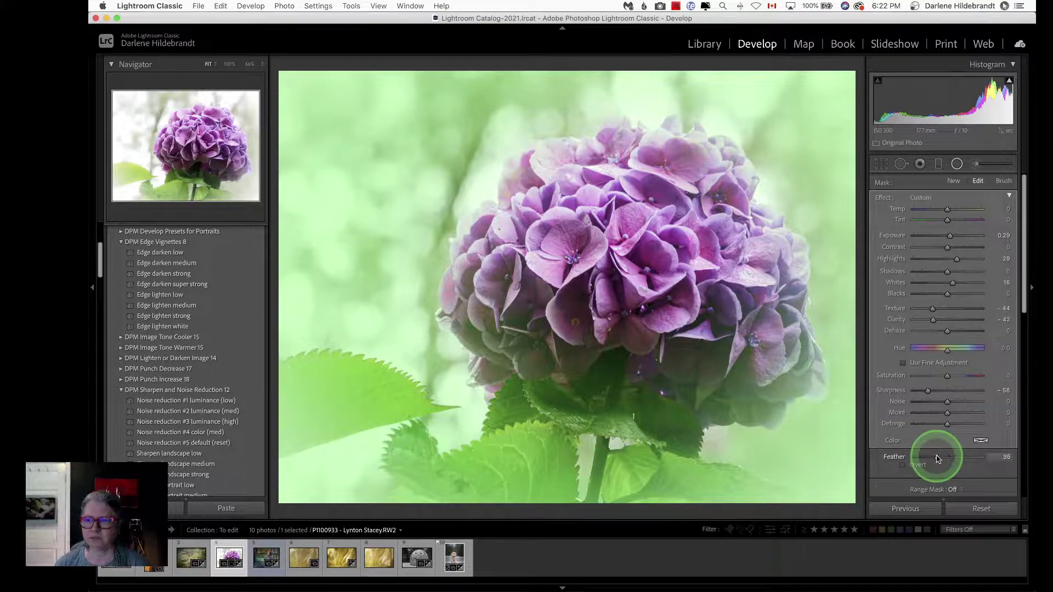
{"action": "left_click_drag", "start_coordinate": [938, 459], "coordinate": [931, 369]}
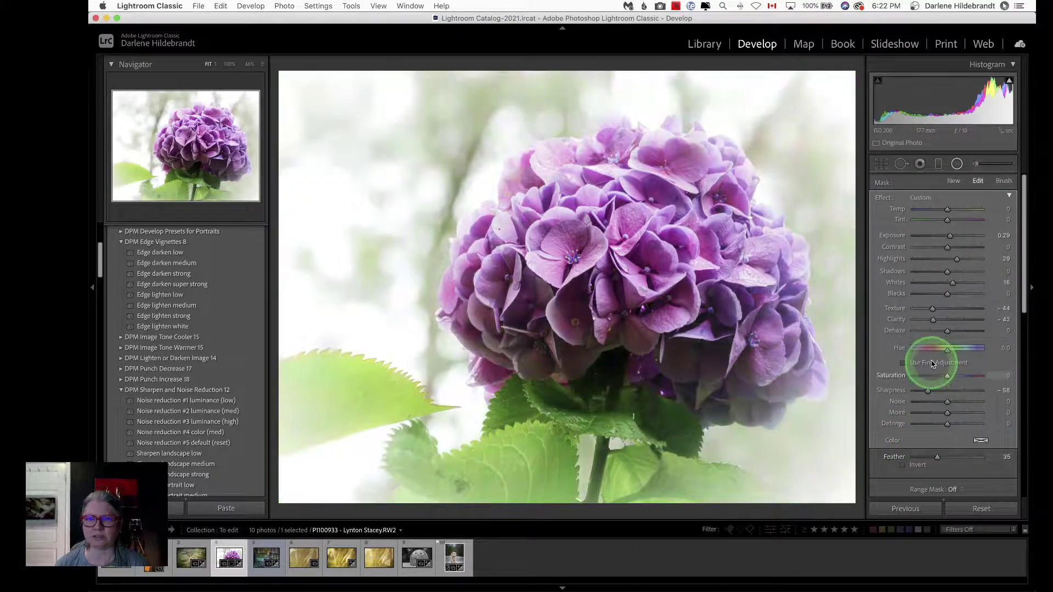
Compare the photo with the radial filters switched off and on again
{"action": "scroll", "coordinate": [932, 373], "scroll_direction": "down", "scroll_amount": 2}
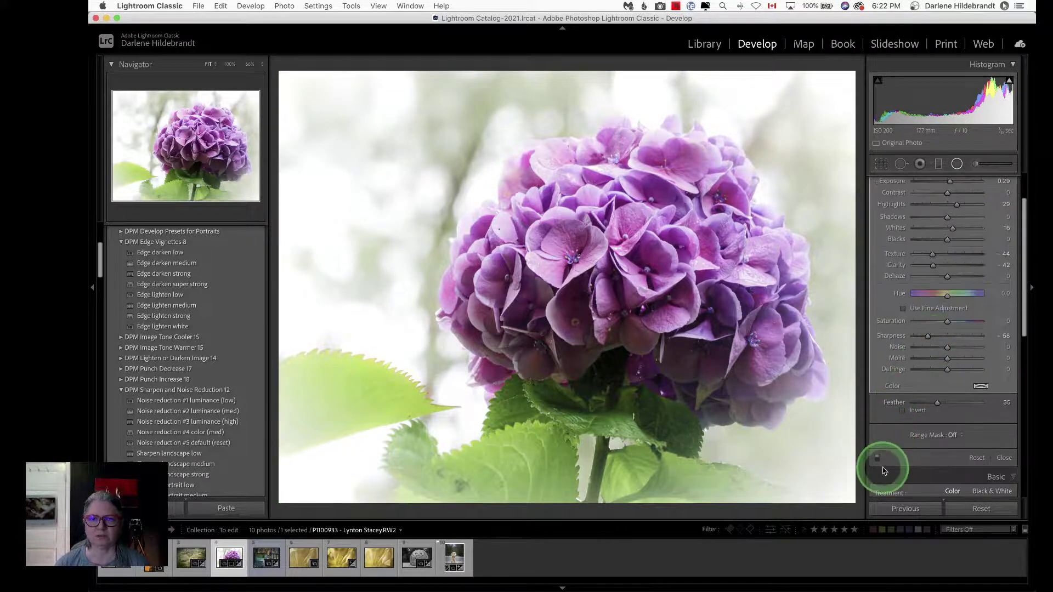
{"action": "left_click", "coordinate": [931, 424]}
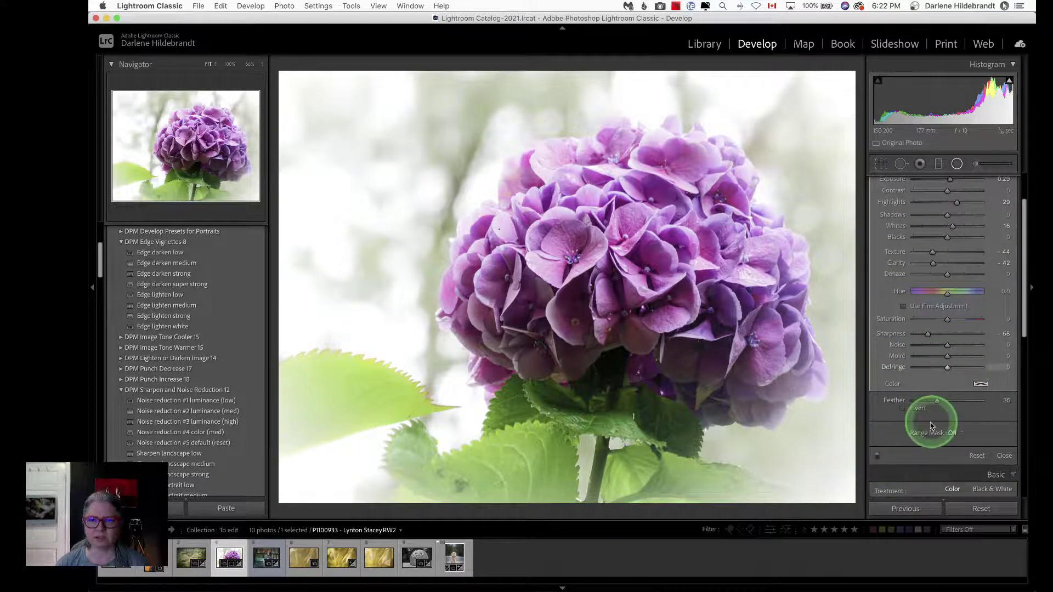
{"action": "left_click", "coordinate": [877, 458]}
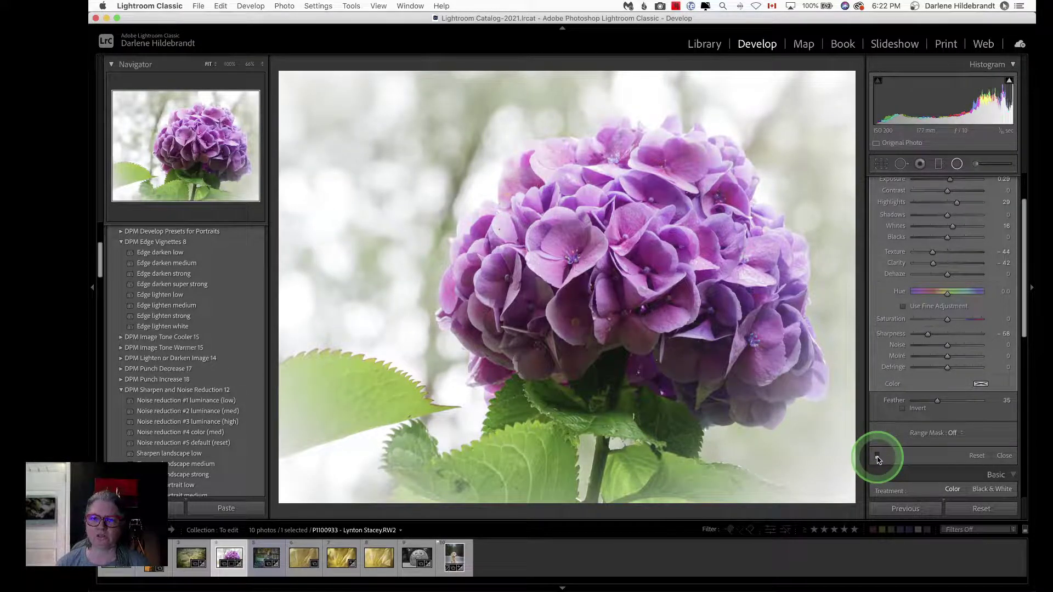
{"action": "left_click", "coordinate": [877, 457]}
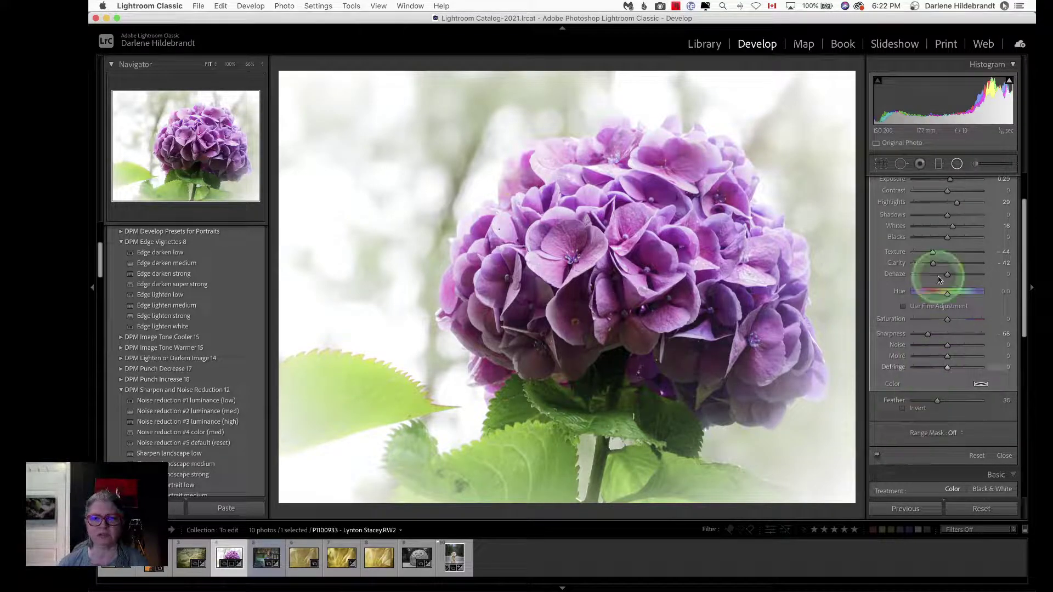
Reset the radial filter's Whites, lower its Highlights to 18, ease Exposure down slightly, and close the filter
{"action": "scroll", "coordinate": [938, 275], "scroll_direction": "up", "scroll_amount": 2}
{"action": "double_click", "coordinate": [957, 256]}
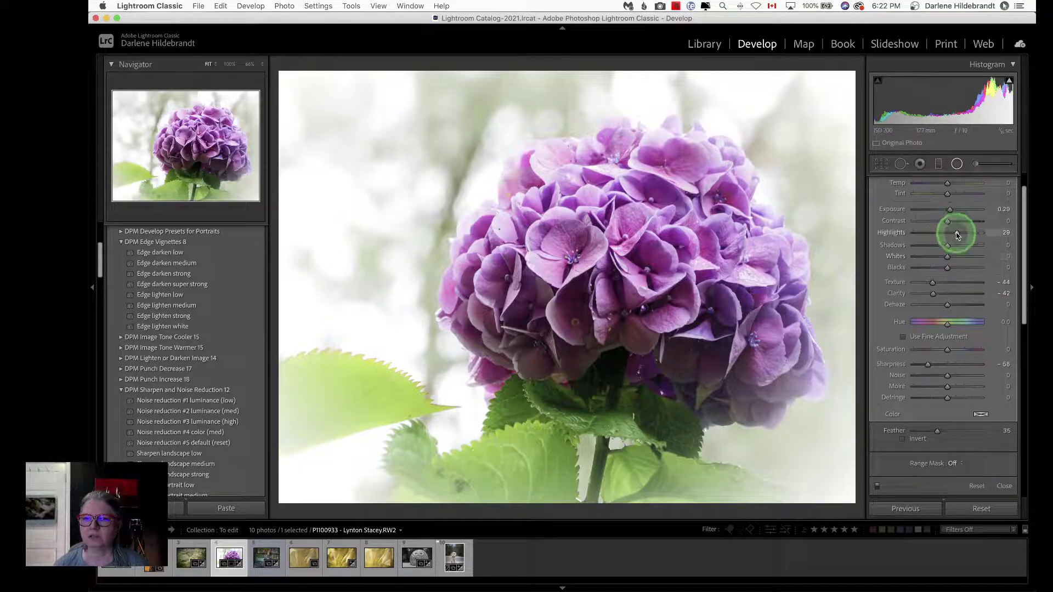
{"action": "left_click_drag", "start_coordinate": [957, 235], "coordinate": [955, 235]}
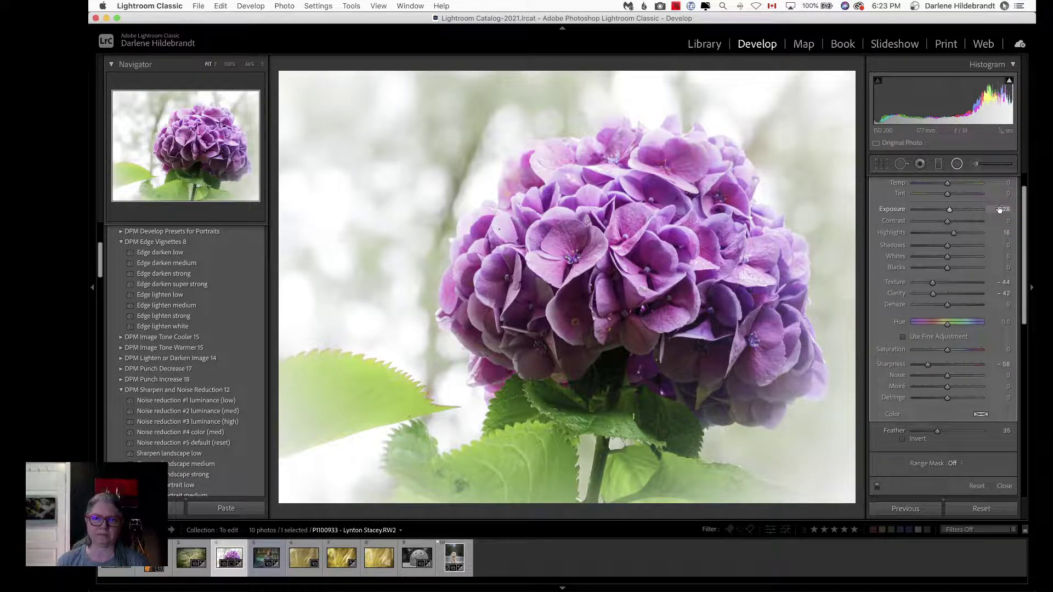
{"action": "left_click", "coordinate": [999, 209]}
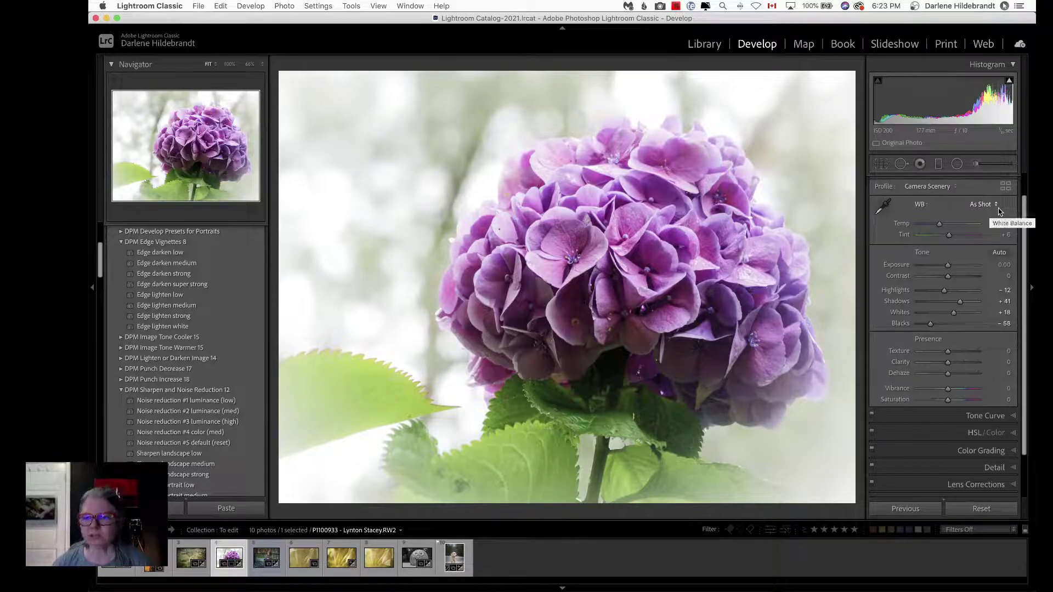
Try a warmer white balance temperature, restore As Shot, and set the Tint to +2
{"action": "left_click", "coordinate": [976, 221]}
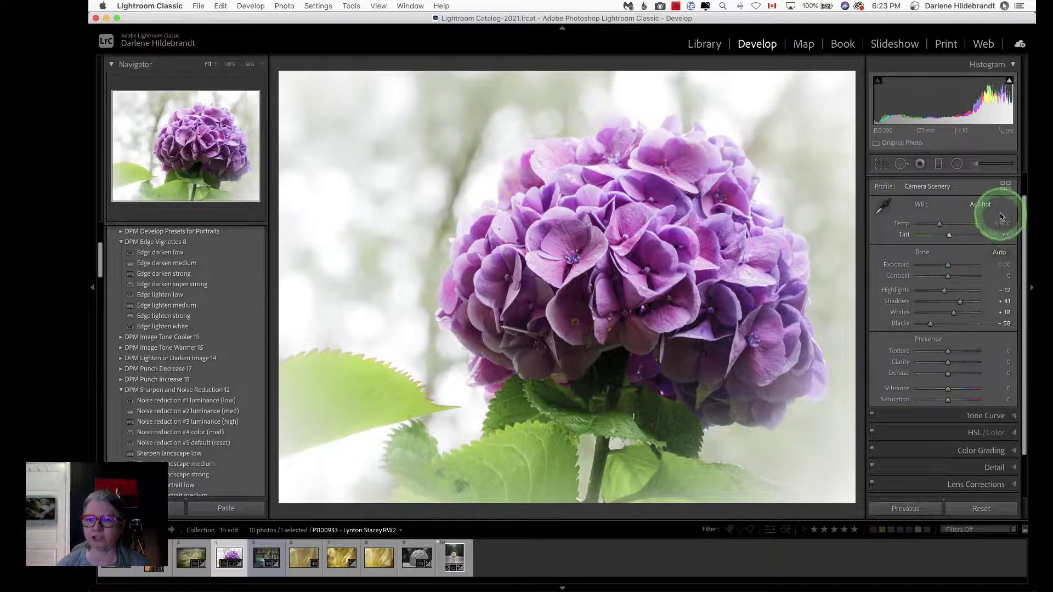
{"action": "mouse_move", "coordinate": [990, 221]}
{"action": "left_mouse_down"}
{"action": "mouse_move", "coordinate": [1004, 221]}
{"action": "mouse_move", "coordinate": [973, 221]}
{"action": "mouse_move", "coordinate": [995, 220]}
{"action": "left_mouse_up"}
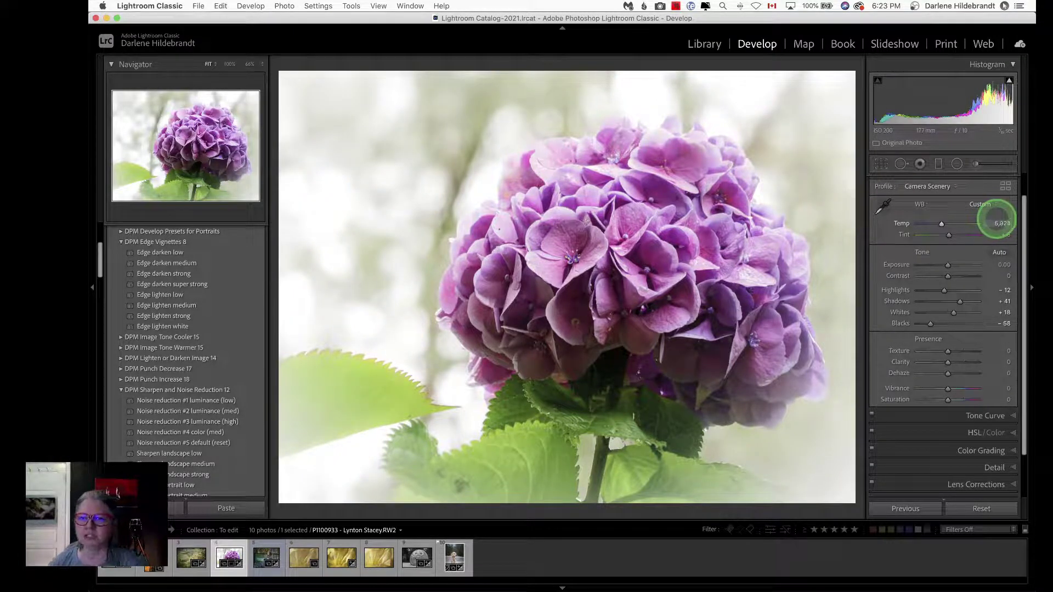
{"action": "left_click", "coordinate": [979, 207]}
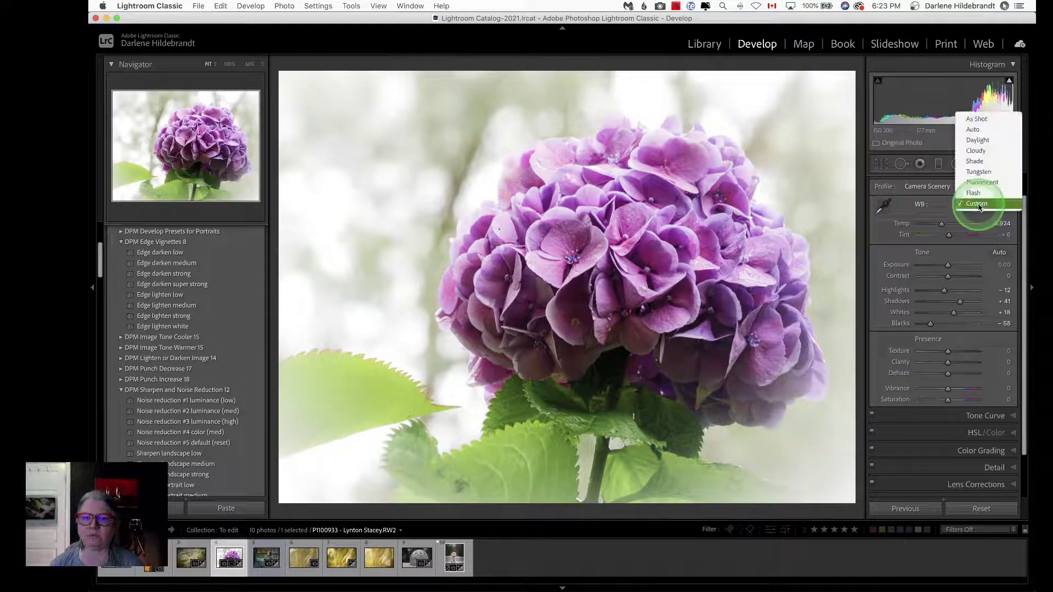
{"action": "left_click", "coordinate": [976, 119]}
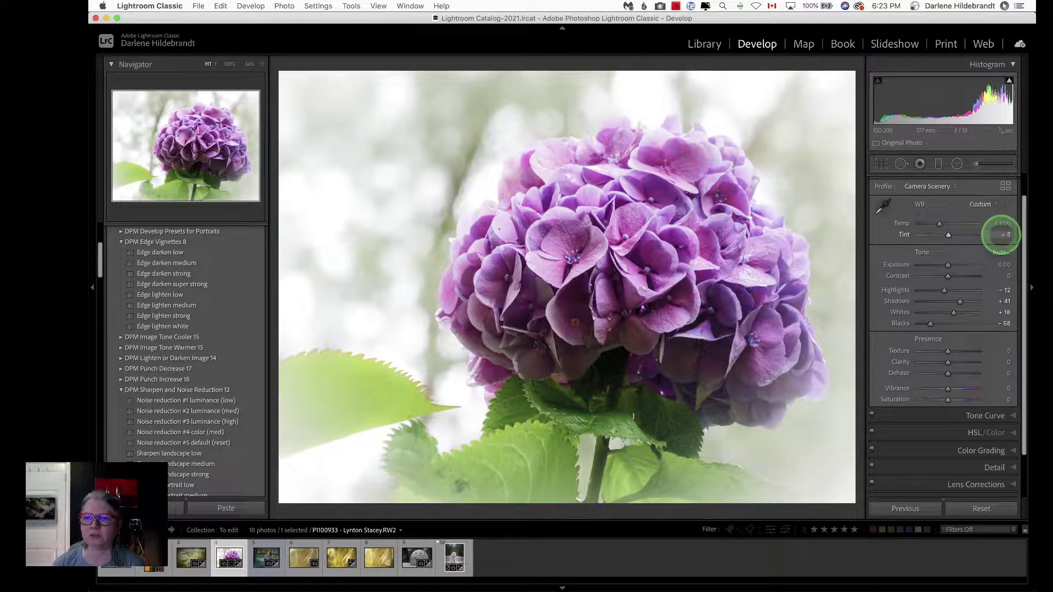
{"action": "left_click_drag", "start_coordinate": [1004, 236], "coordinate": [1007, 236]}
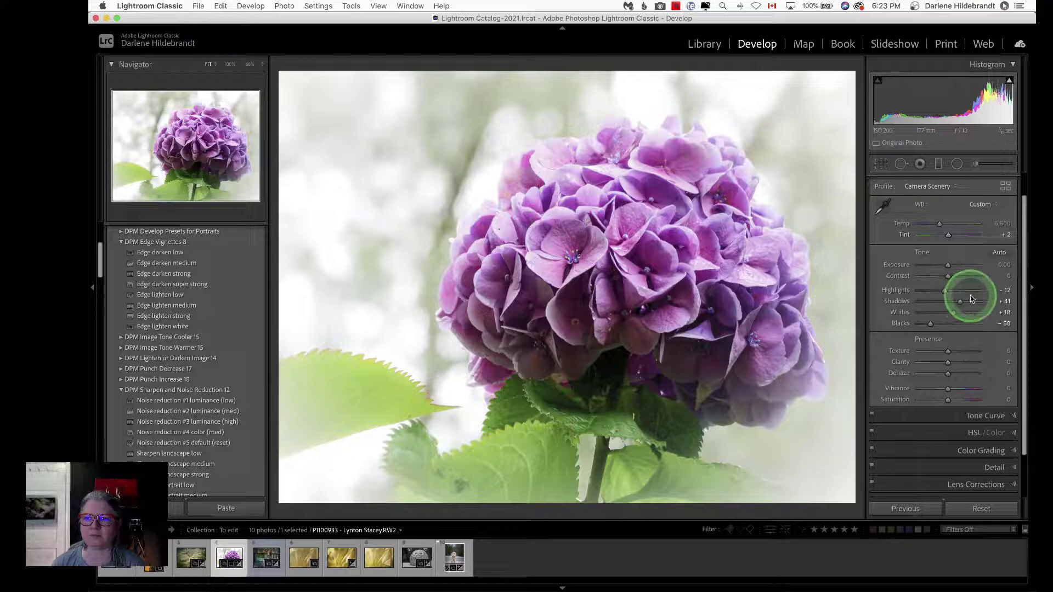
Desaturate the leaves with the targeted HSL Saturation adjustment, bringing Yellow to -19 and Green to -20
{"action": "scroll", "coordinate": [944, 417], "scroll_direction": "down", "scroll_amount": 3}
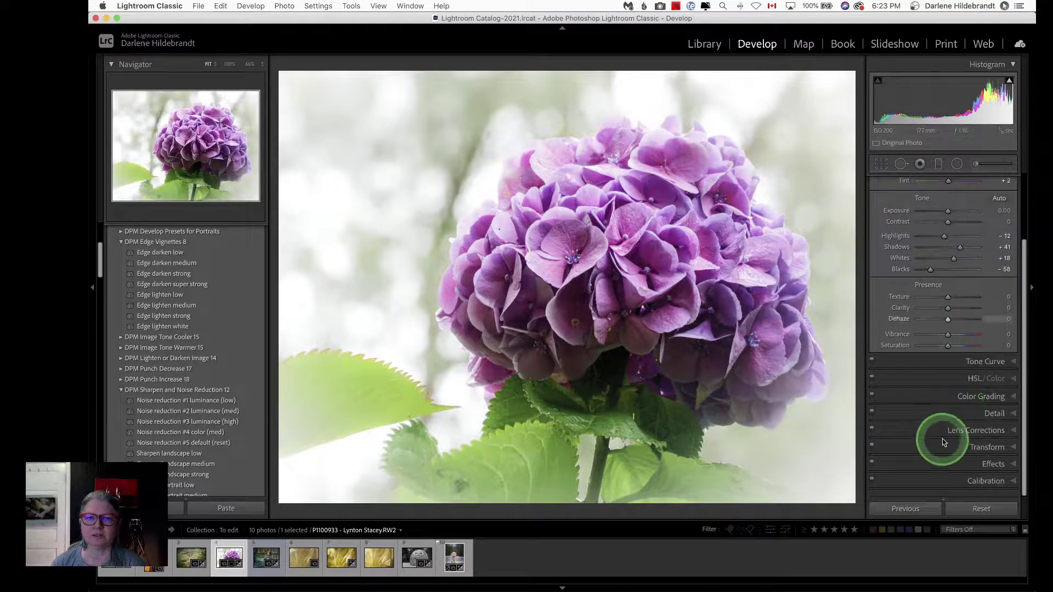
{"action": "left_click", "coordinate": [951, 384]}
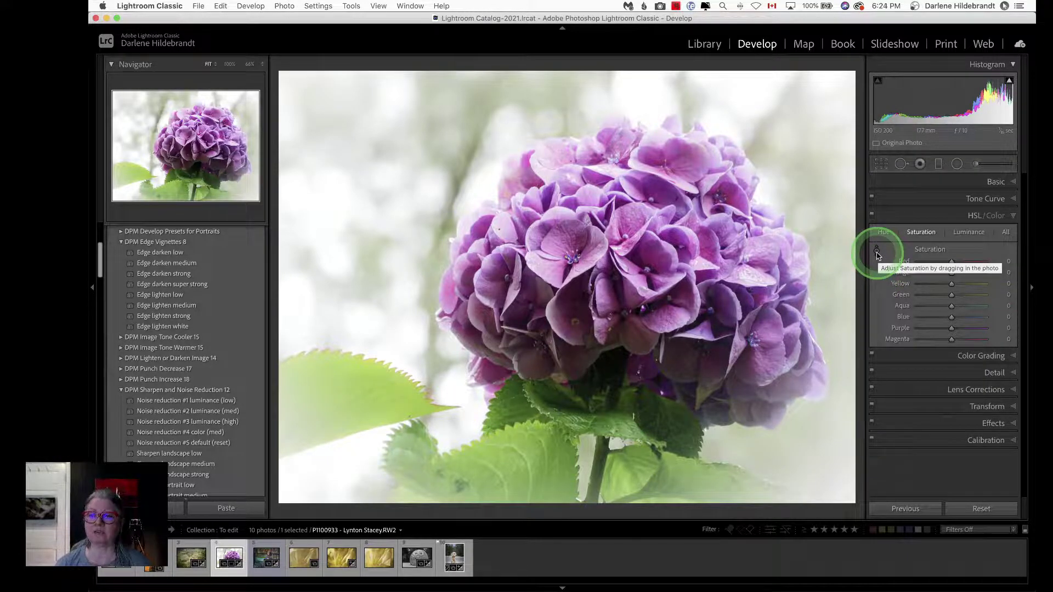
{"action": "left_click", "coordinate": [876, 253]}
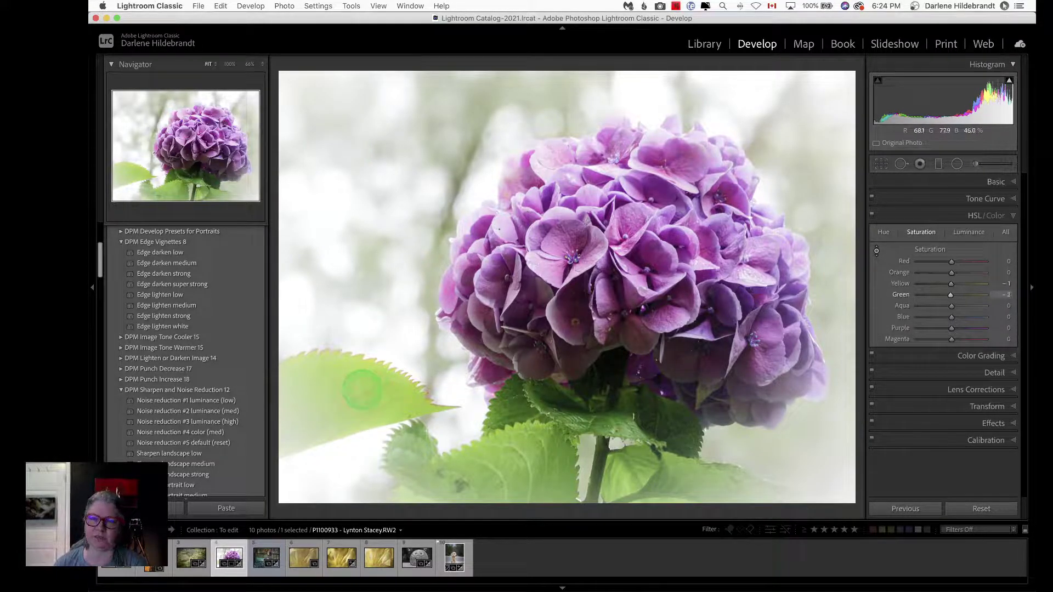
{"action": "left_click_drag", "start_coordinate": [360, 392], "coordinate": [341, 333]}
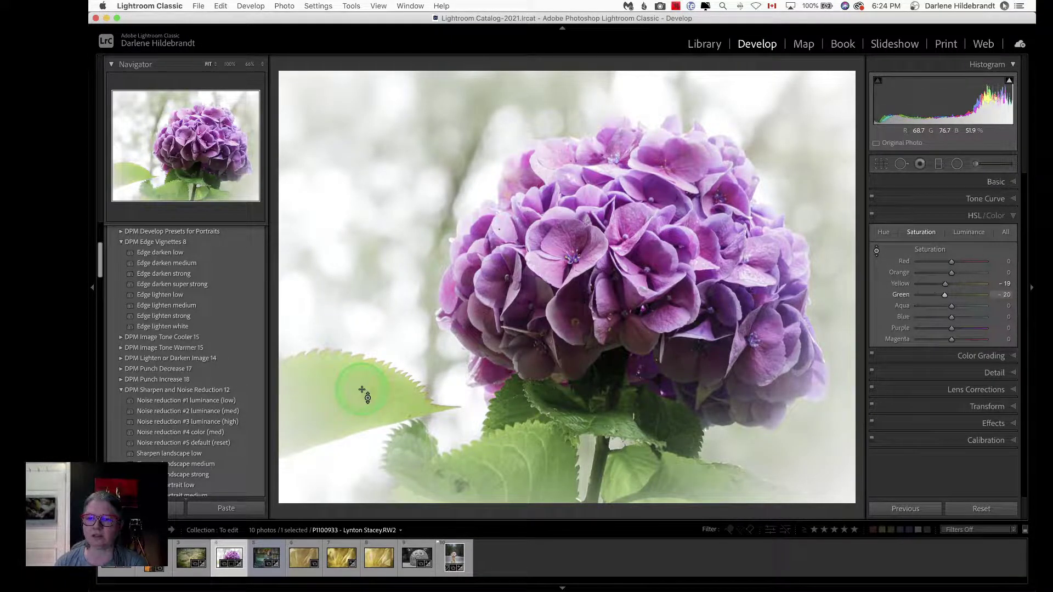
Darken the leaves with the targeted HSL Luminance adjustment, bringing Yellow to -5 and Green to -15
{"action": "left_click", "coordinate": [968, 232]}
{"action": "left_click", "coordinate": [877, 251]}
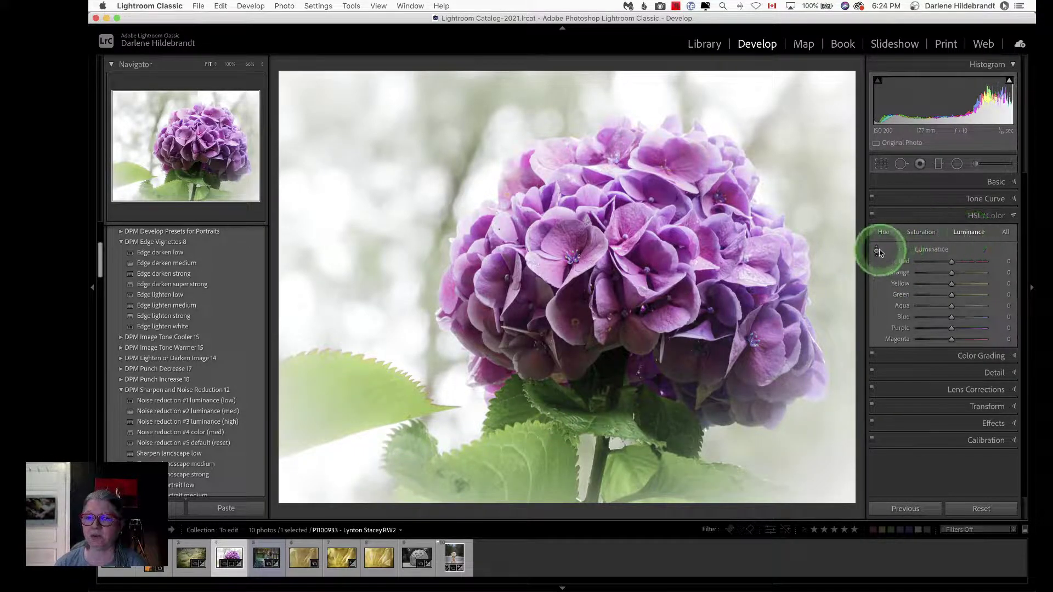
{"action": "left_click", "coordinate": [620, 286]}
{"action": "left_click", "coordinate": [877, 252]}
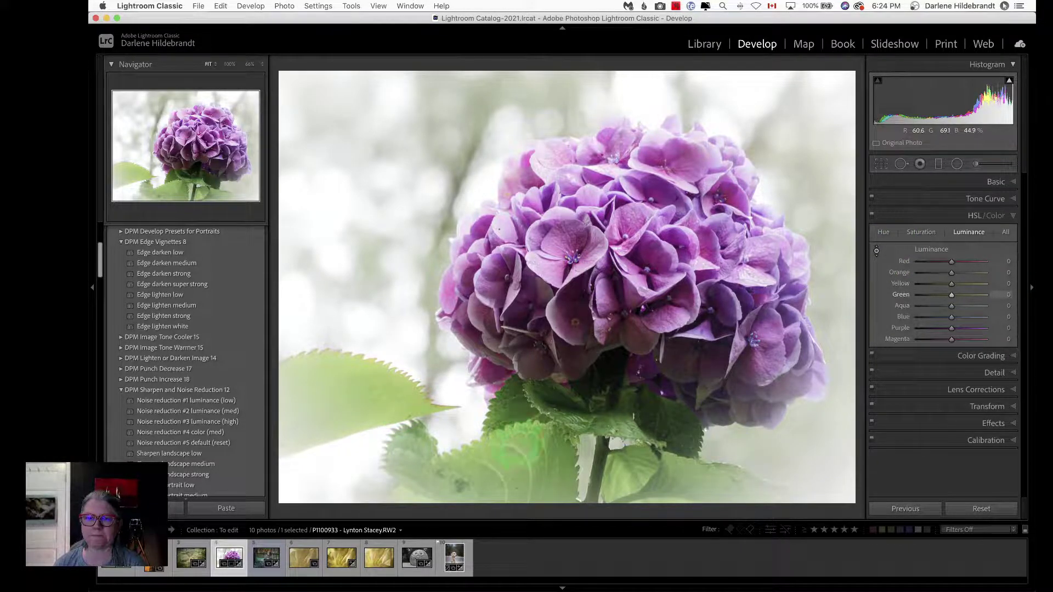
{"action": "left_click_drag", "start_coordinate": [516, 447], "coordinate": [509, 414]}
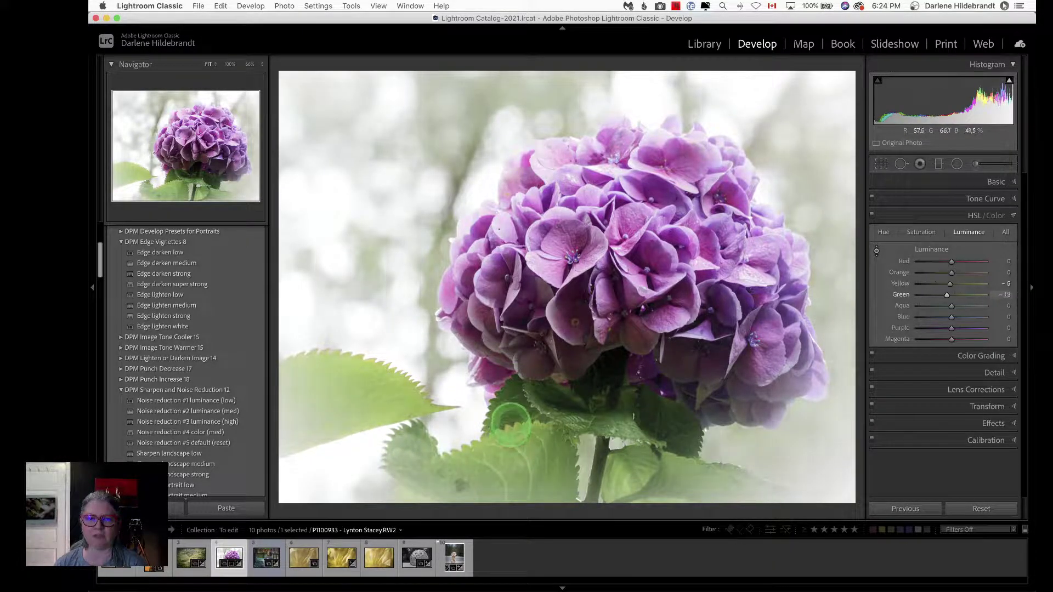
Shift the leaves' colour with the targeted HSL Hue adjustment, bringing Yellow to -1 and Green to -5
{"action": "left_click", "coordinate": [883, 232]}
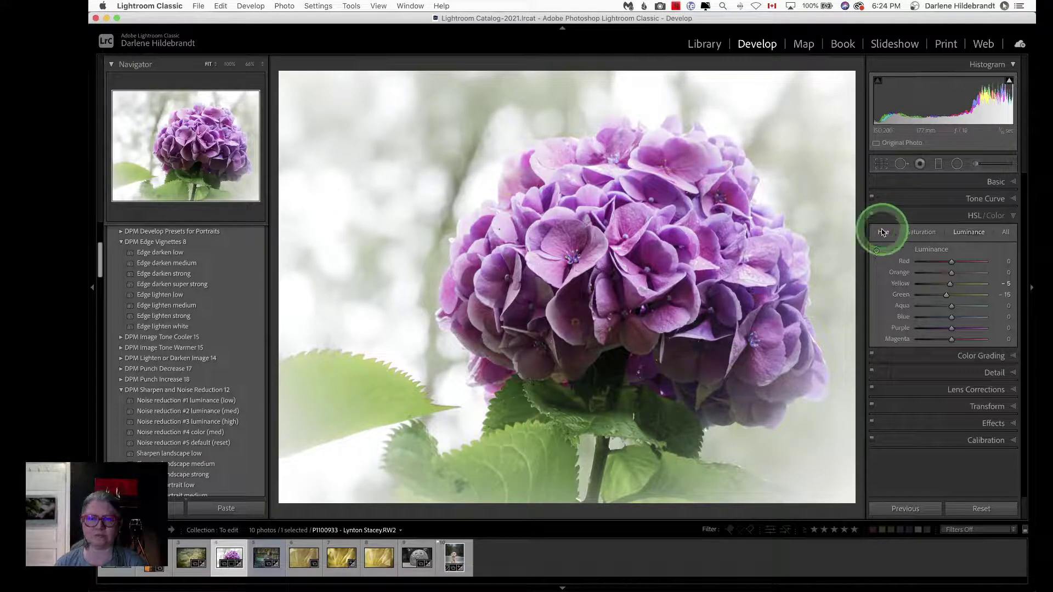
{"action": "left_click", "coordinate": [516, 456]}
{"action": "mouse_move", "coordinate": [516, 456]}
{"action": "left_mouse_down"}
{"action": "mouse_move", "coordinate": [518, 420]}
{"action": "mouse_move", "coordinate": [516, 506]}
{"action": "mouse_move", "coordinate": [518, 416]}
{"action": "mouse_move", "coordinate": [517, 456]}
{"action": "left_mouse_up"}
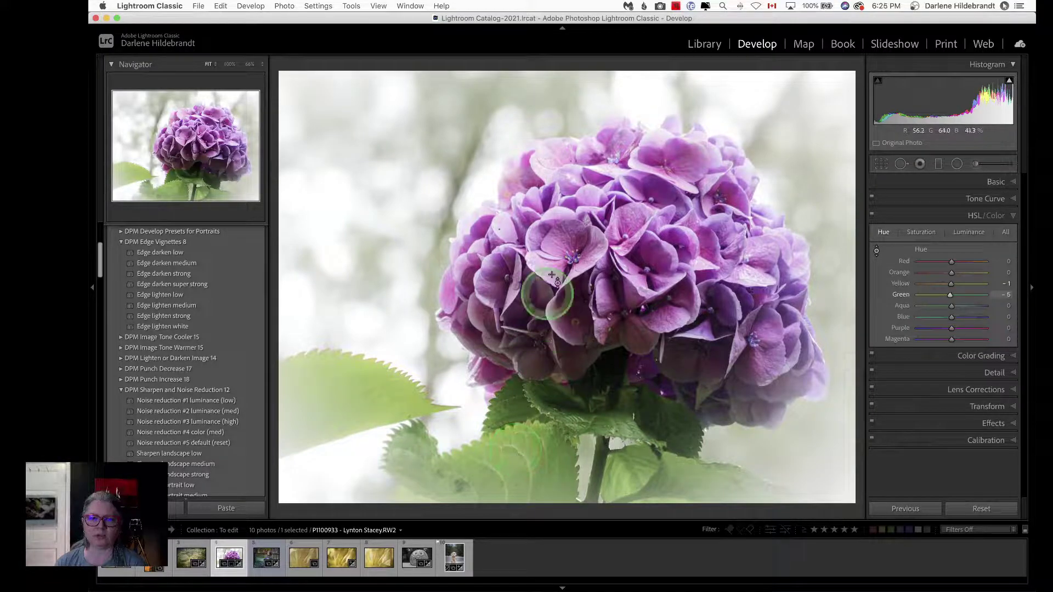
Test extreme Magenta hue shifts on the petals, settle on -26, and raise Magenta saturation to +37
{"action": "left_click_drag", "start_coordinate": [566, 247], "coordinate": [571, 313]}
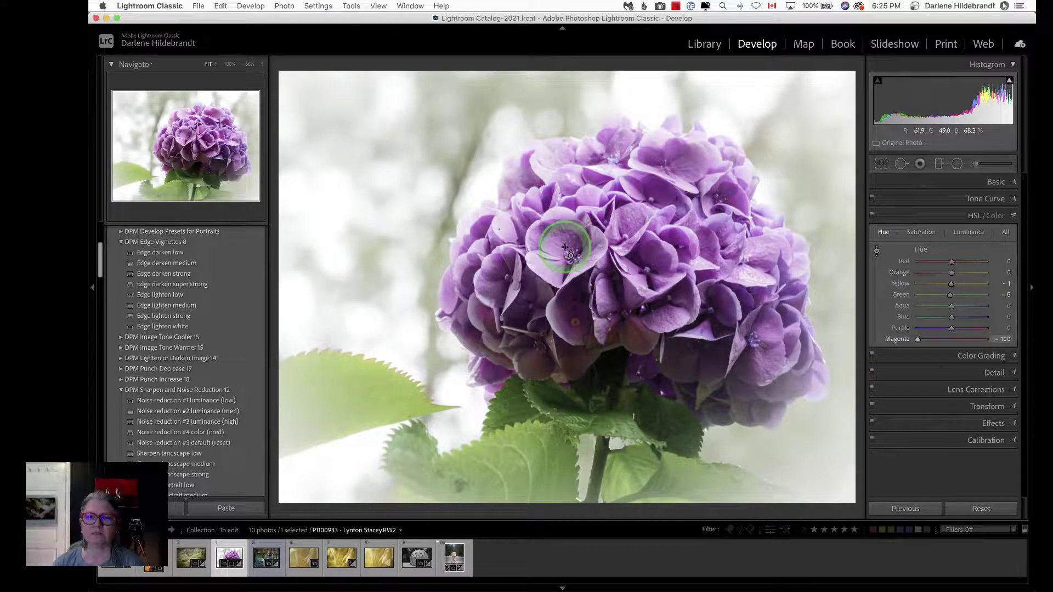
{"action": "double_click", "coordinate": [918, 339]}
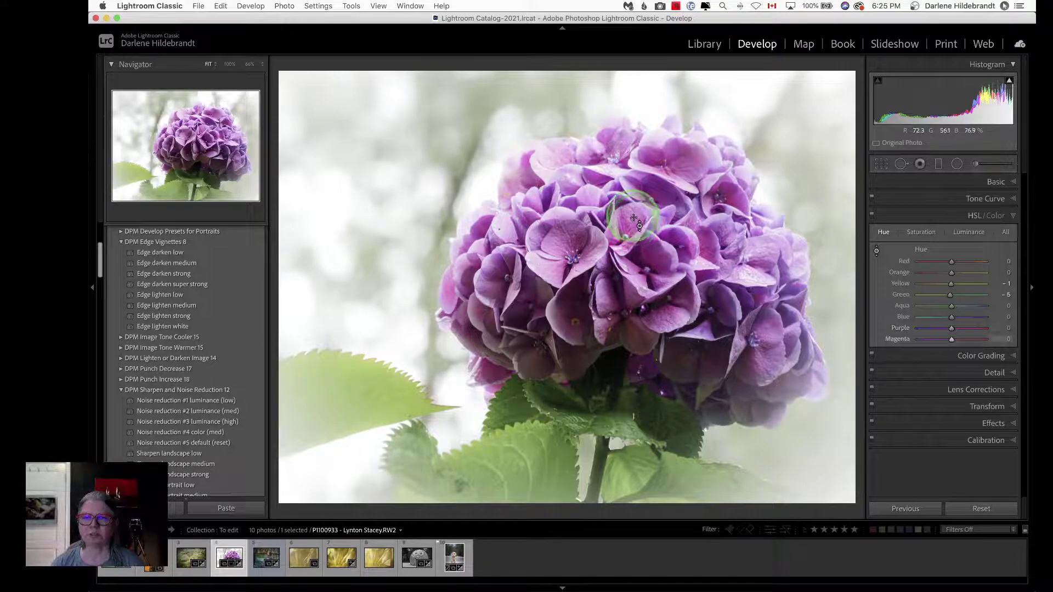
{"action": "left_click_drag", "start_coordinate": [641, 156], "coordinate": [651, 305]}
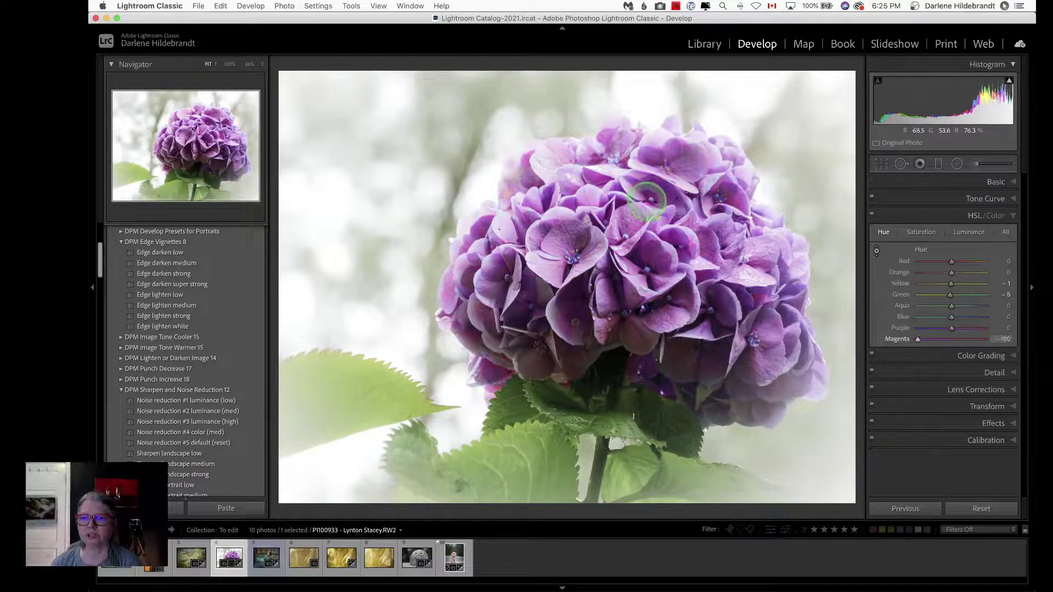
{"action": "left_click_drag", "start_coordinate": [647, 201], "coordinate": [837, 216]}
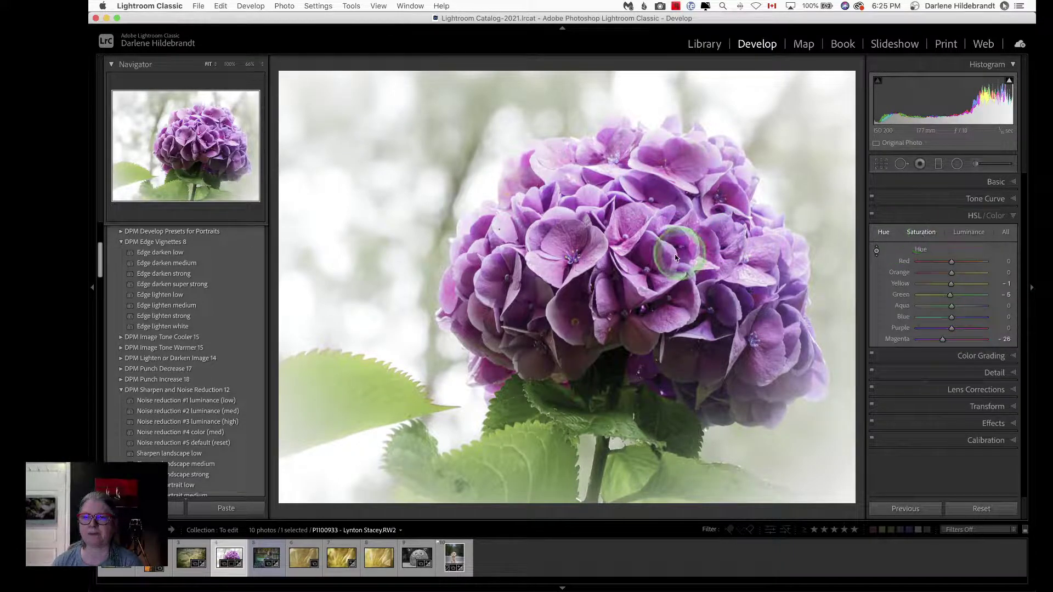
{"action": "mouse_move", "coordinate": [651, 245]}
{"action": "left_mouse_down"}
{"action": "mouse_move", "coordinate": [644, 223]}
{"action": "mouse_move", "coordinate": [652, 233]}
{"action": "left_mouse_up"}
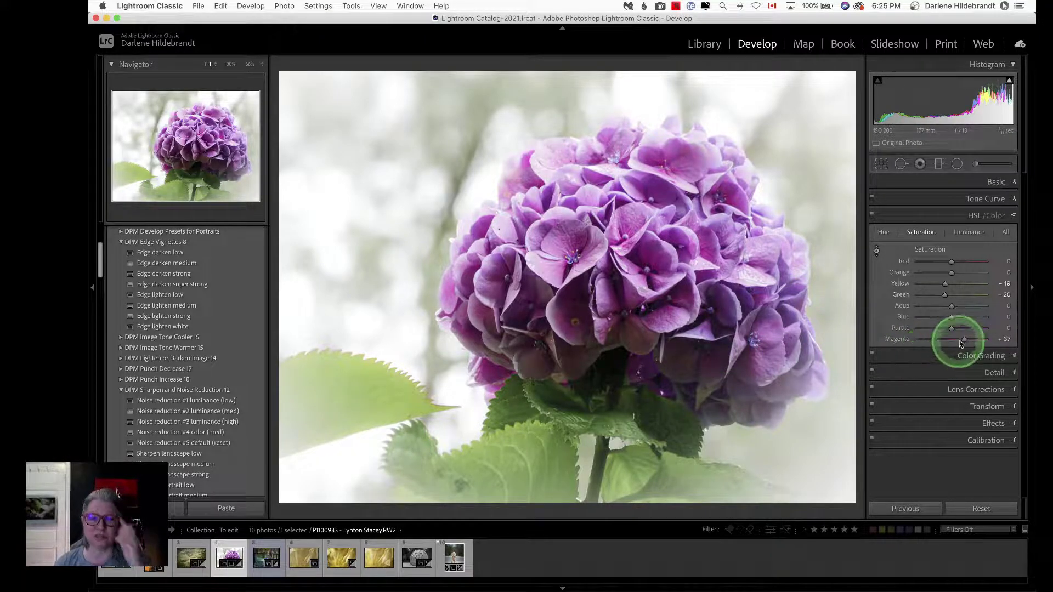
Set the Magenta saturation to +31 and compare the edited hydrangea with its before version
{"action": "left_click_drag", "start_coordinate": [961, 344], "coordinate": [915, 339]}
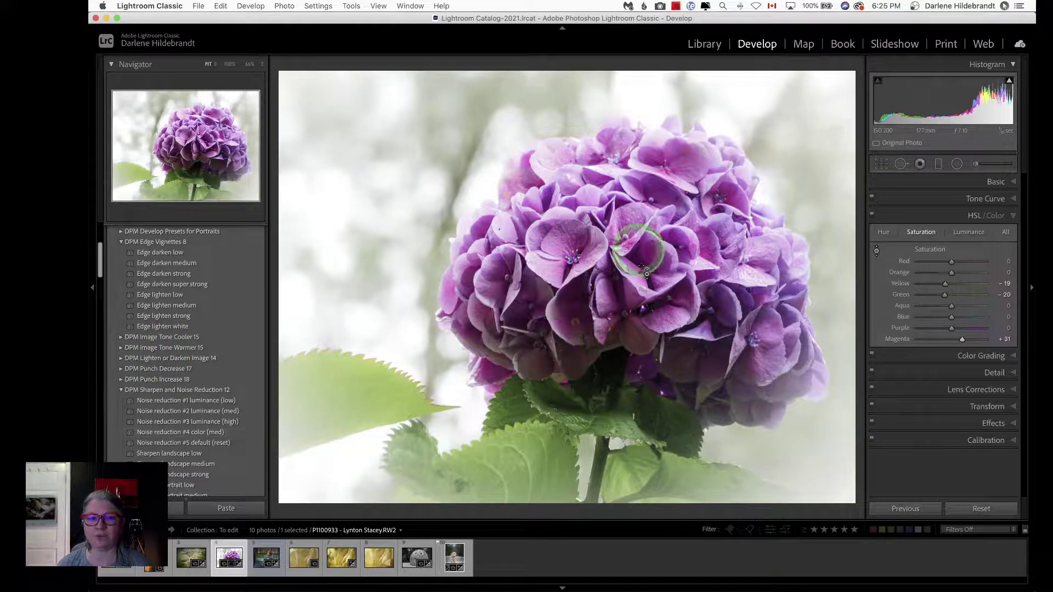
{"action": "left_click", "coordinate": [965, 234]}
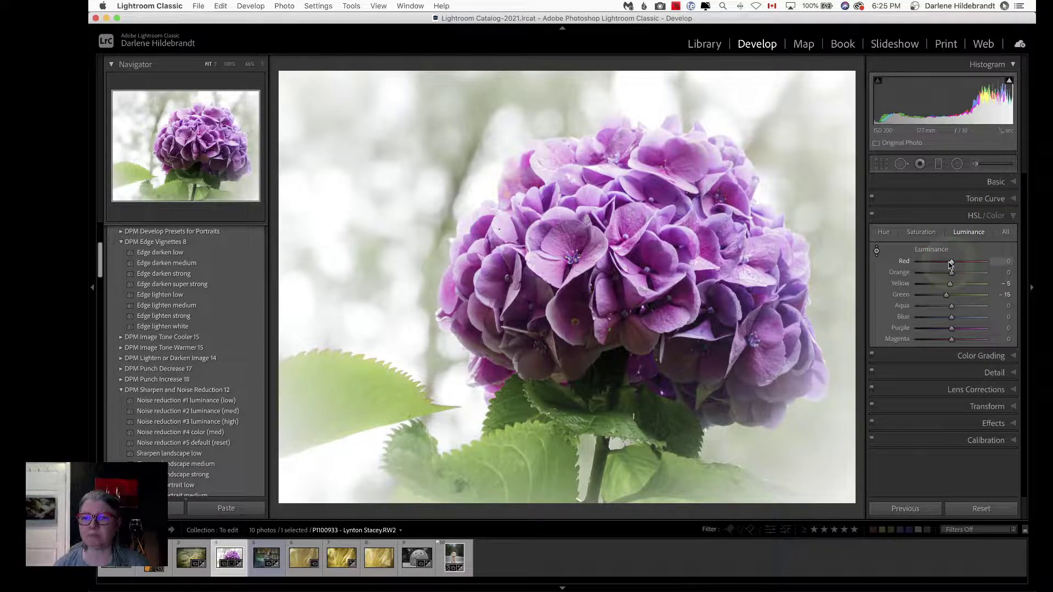
{"action": "left_click", "coordinate": [951, 264]}
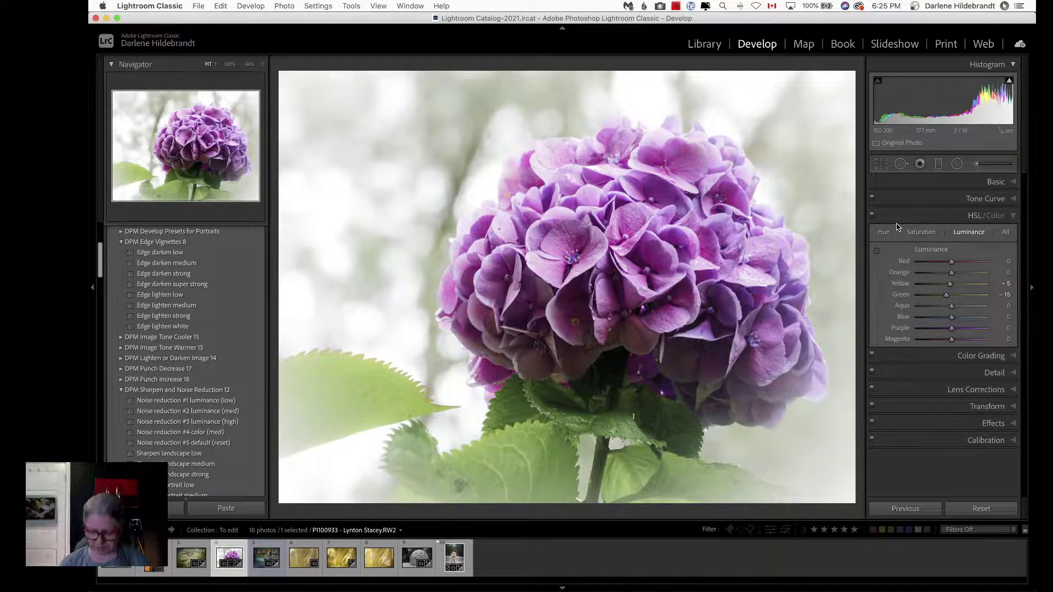
{"action": "key", "text": "backslash"}
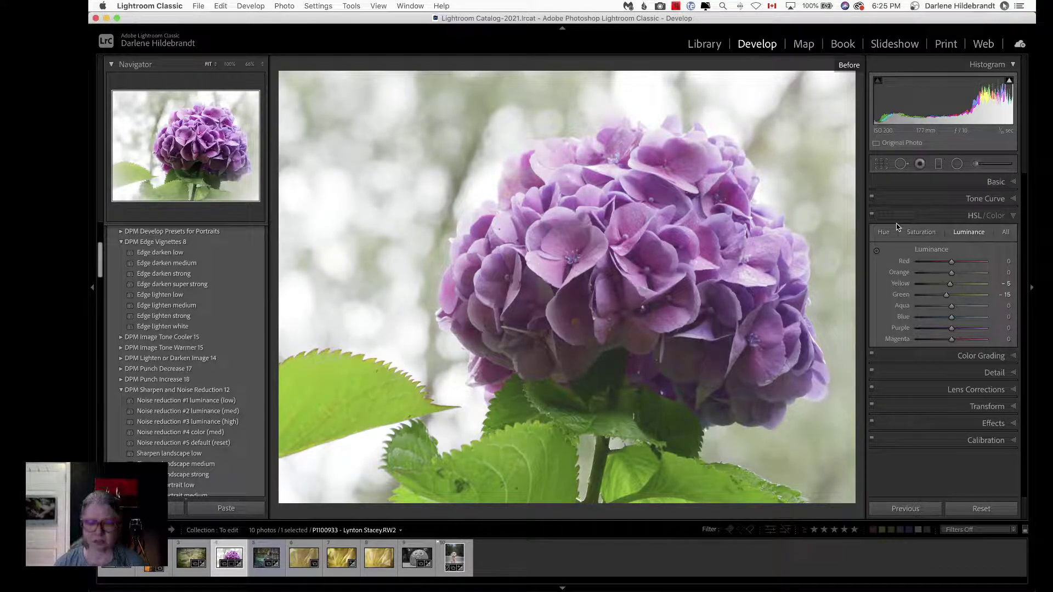
{"action": "key", "text": "backslash"}
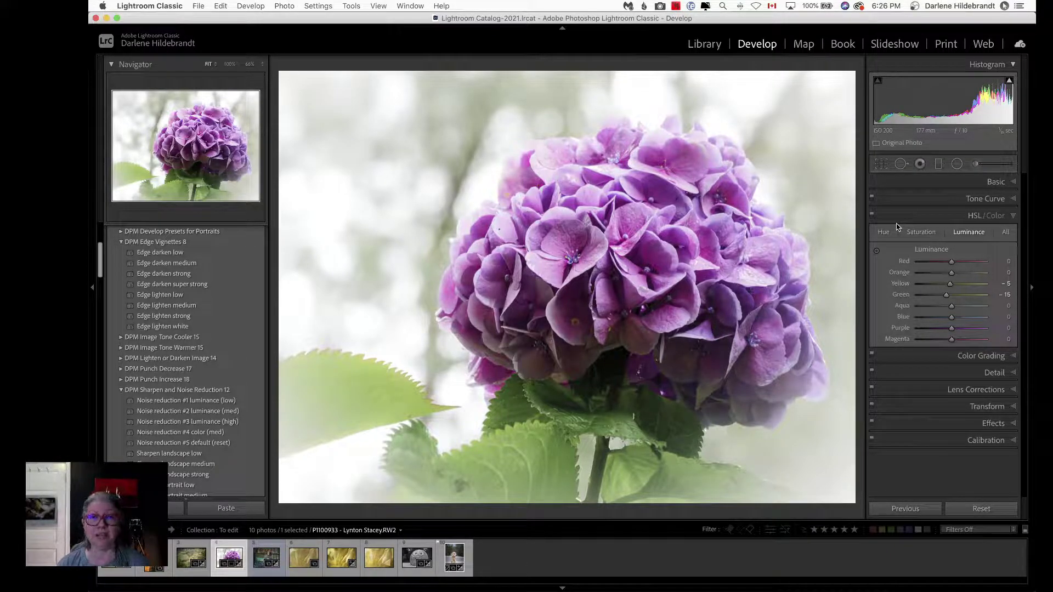
{"action": "left_click", "coordinate": [893, 225]}
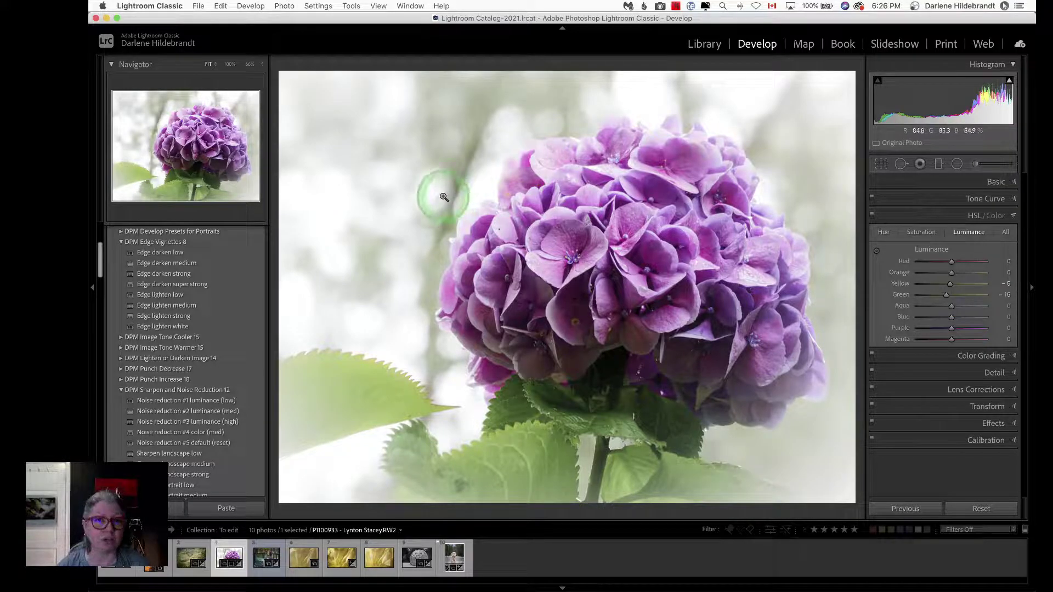
Create a virtual copy of the edited hydrangea, check it in the Library grid, and reopen it in Develop
{"action": "right_click", "coordinate": [398, 156]}
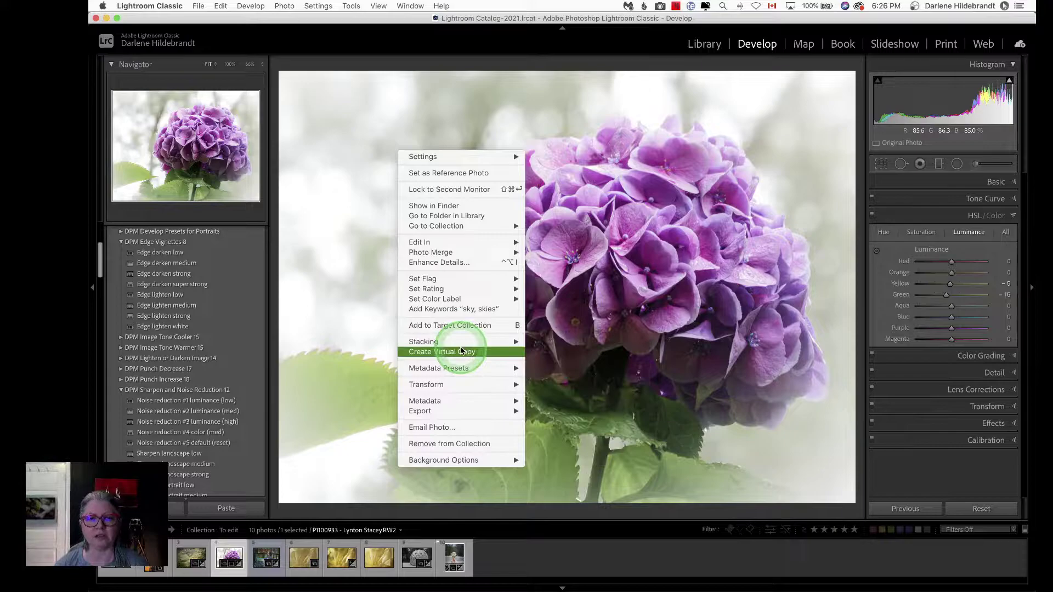
{"action": "left_click", "coordinate": [439, 352]}
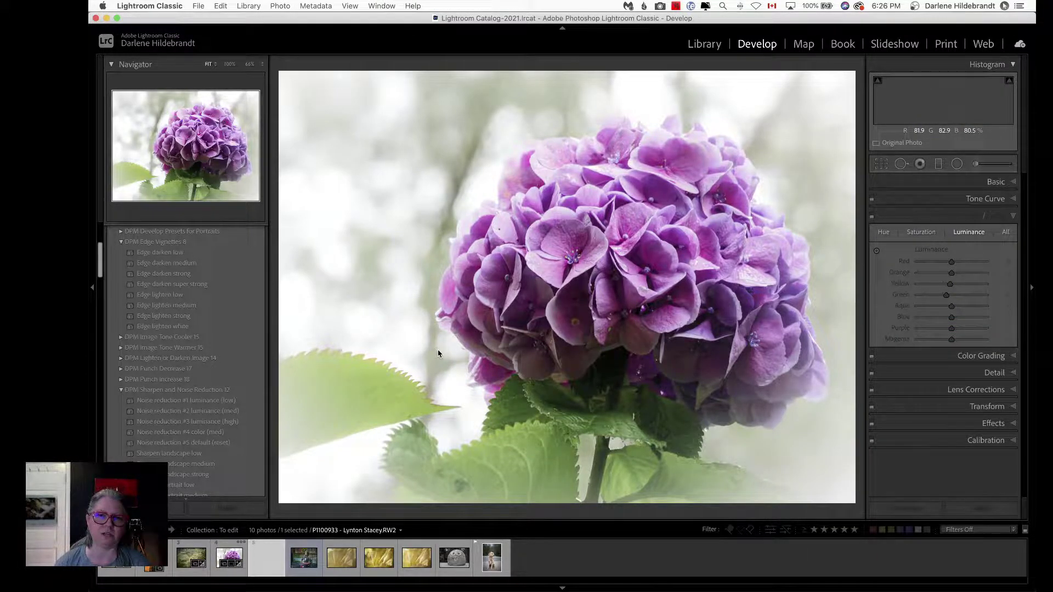
{"action": "key", "text": "g"}
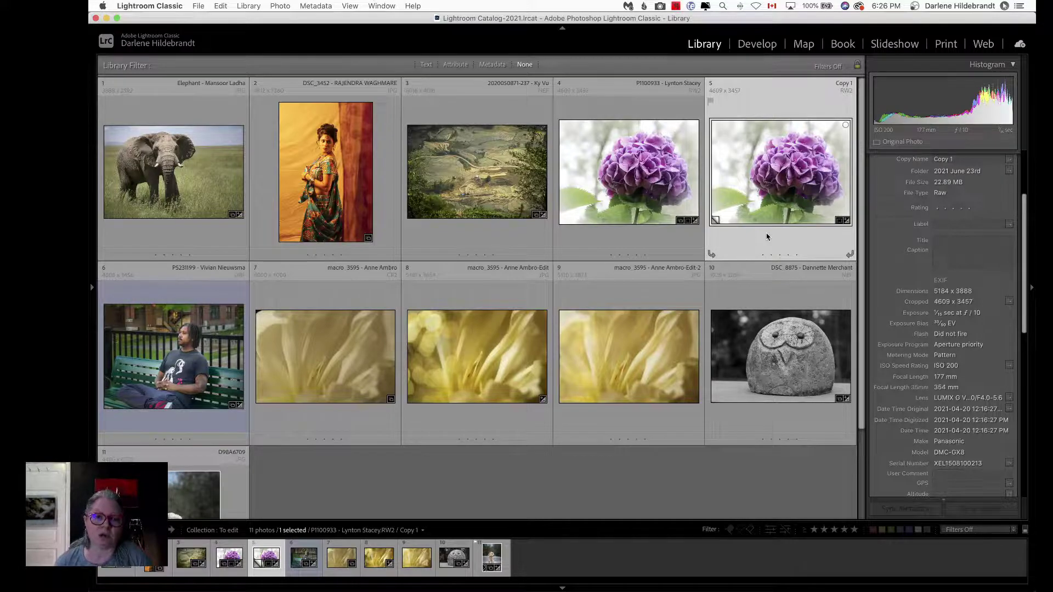
{"action": "key", "text": "d"}
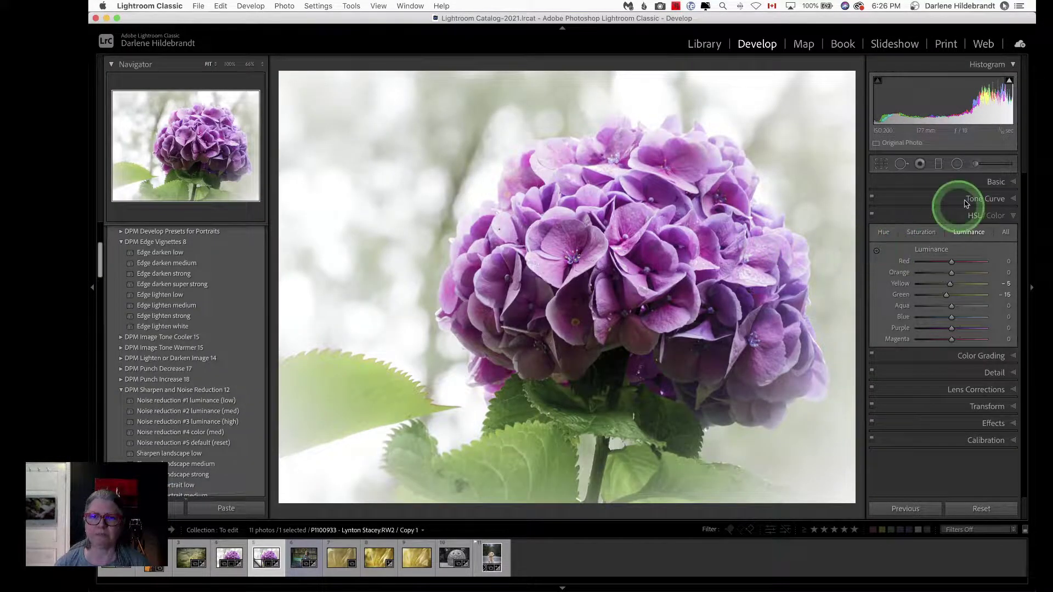
Convert the virtual copy to Black & White with the Adobe Monochrome profile and show its Black & White Mix controls
{"action": "left_click", "coordinate": [996, 183]}
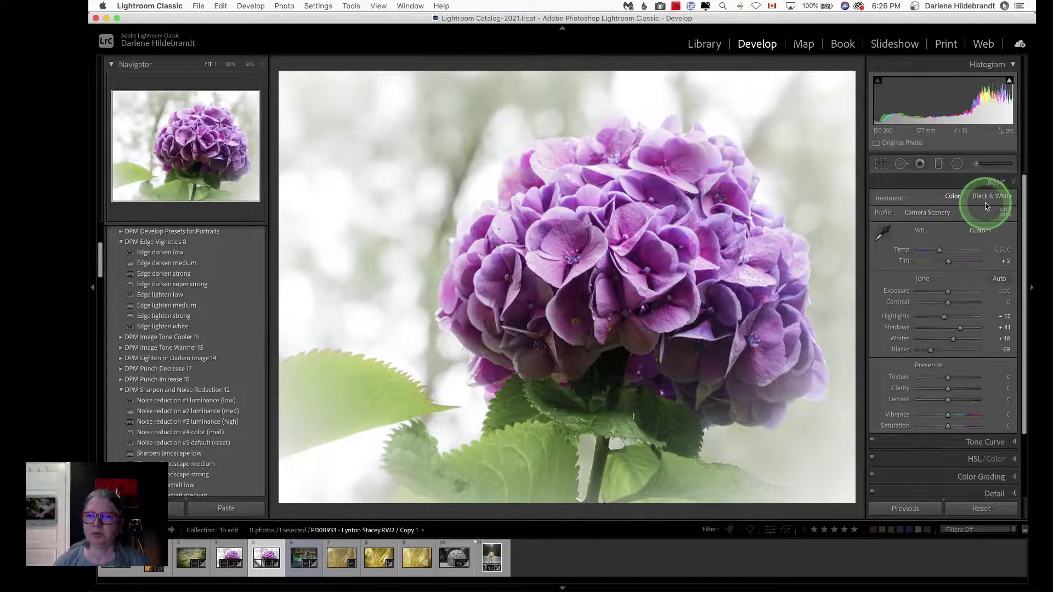
{"action": "left_click", "coordinate": [990, 198]}
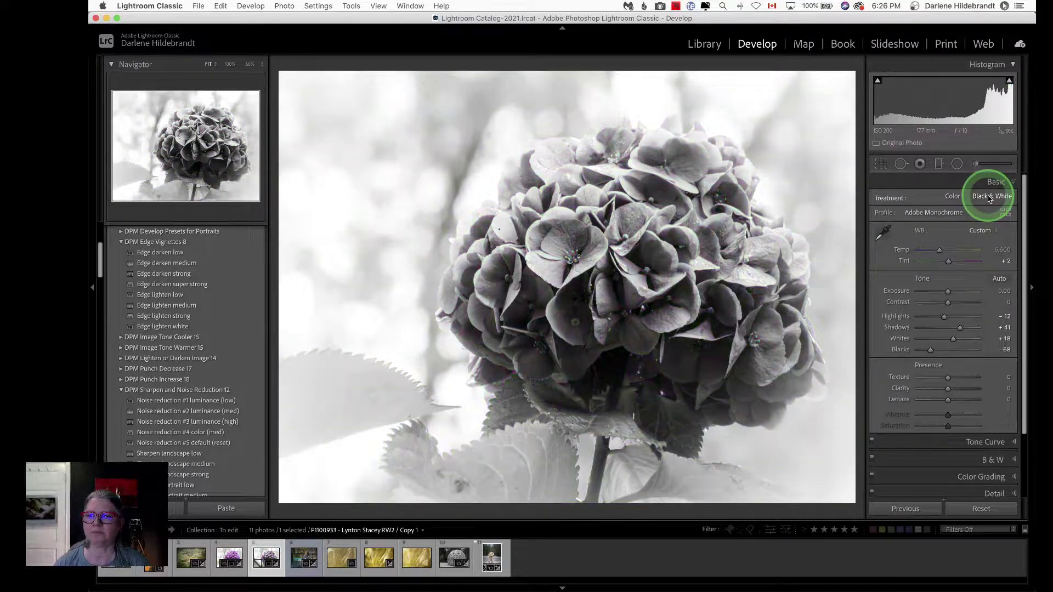
{"action": "left_click", "coordinate": [920, 212]}
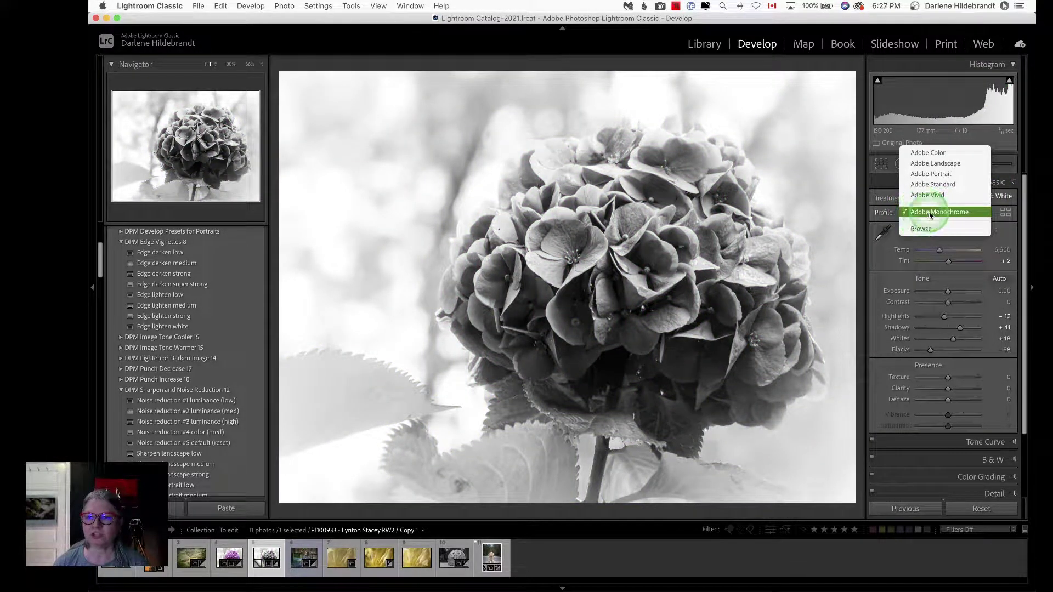
{"action": "left_click", "coordinate": [929, 214]}
{"action": "scroll", "coordinate": [930, 215], "scroll_direction": "down", "scroll_amount": 3}
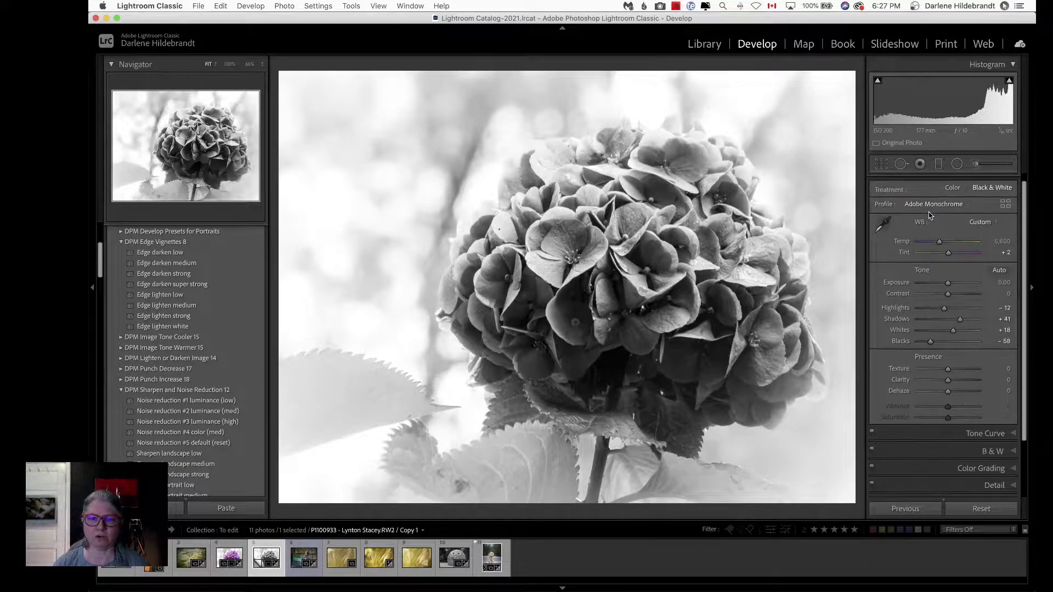
{"action": "left_click", "coordinate": [947, 365]}
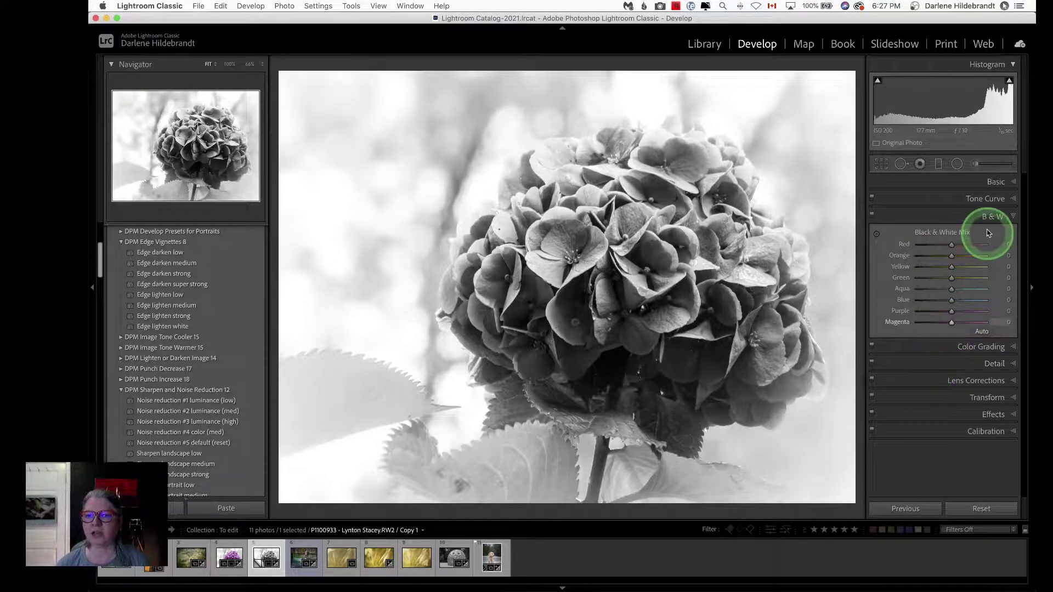
Apply the Camera Matching Monochrome profile to the black-and-white copy and check its Black & White Mix controls
{"action": "left_click", "coordinate": [984, 182]}
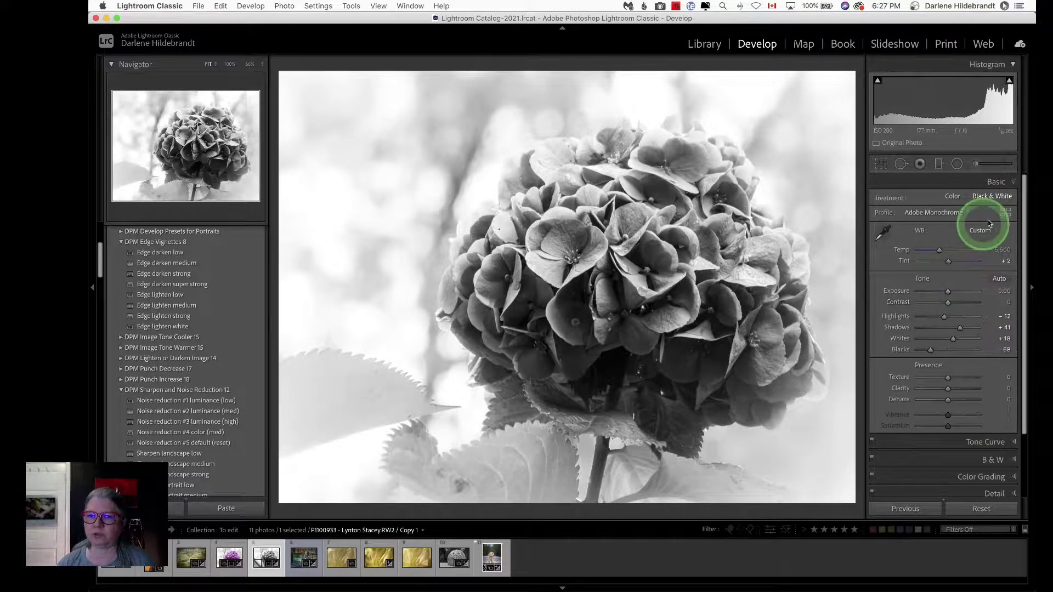
{"action": "left_click", "coordinate": [1005, 212]}
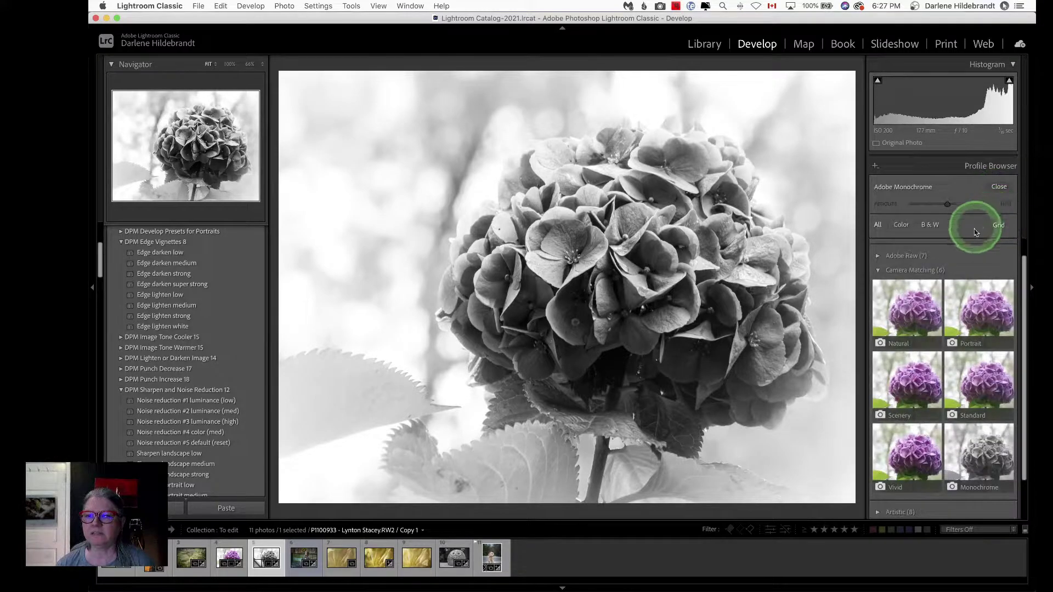
{"action": "left_click", "coordinate": [976, 453]}
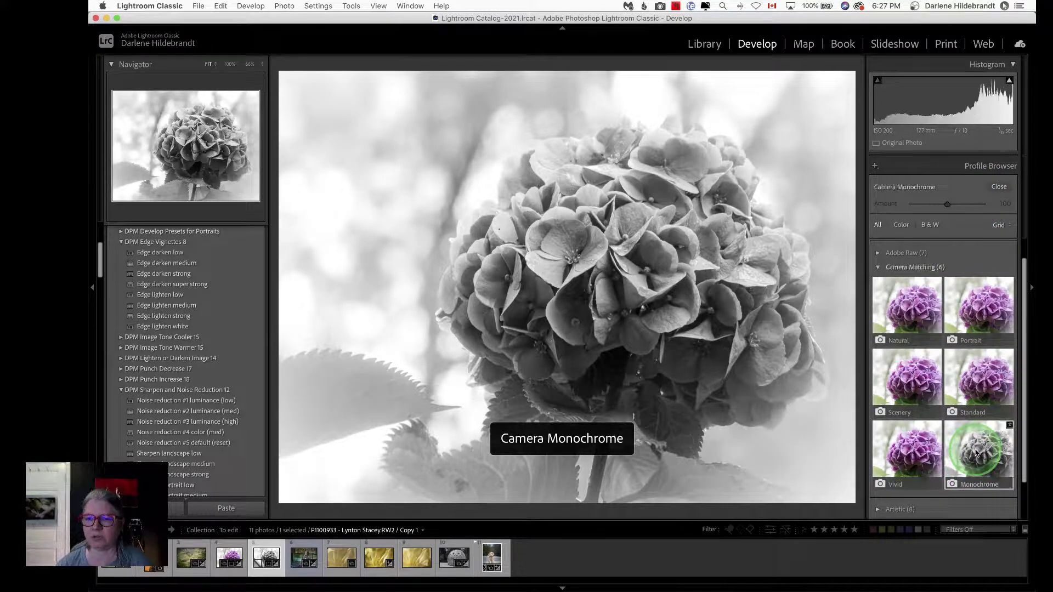
{"action": "left_click", "coordinate": [999, 188]}
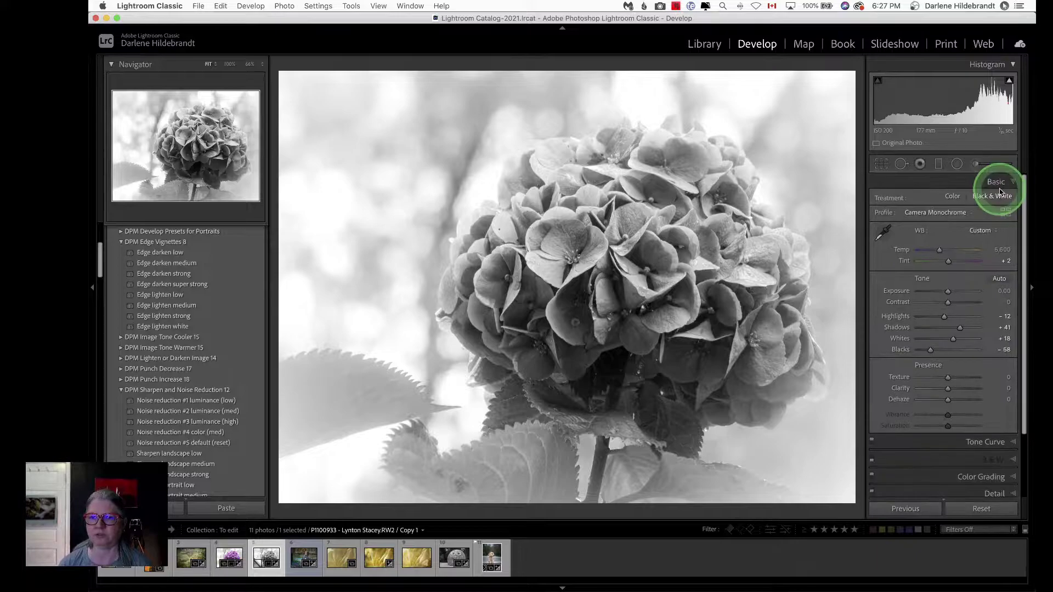
{"action": "left_click", "coordinate": [972, 439]}
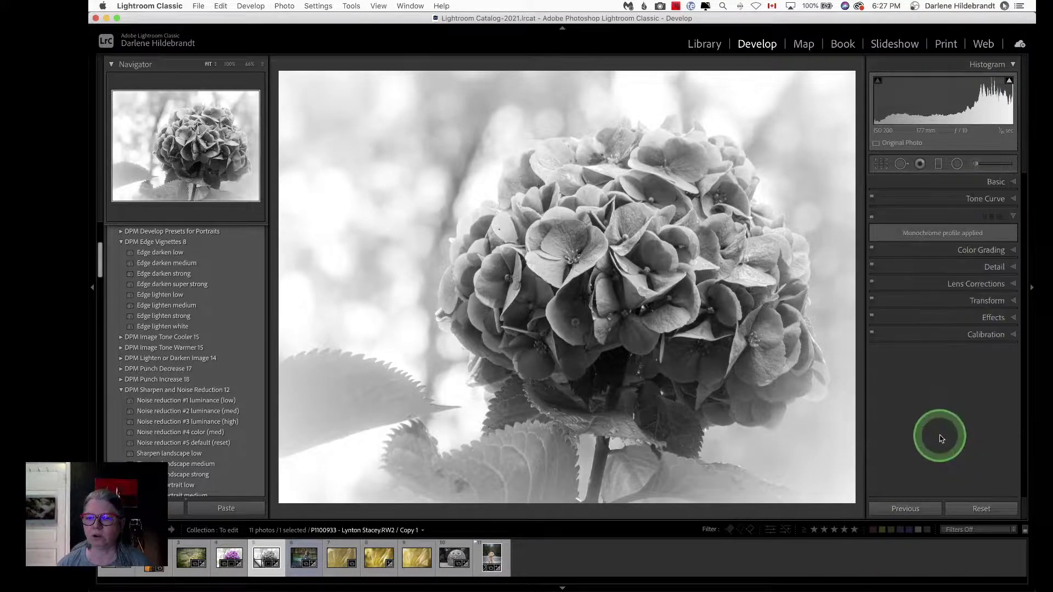
{"action": "left_click", "coordinate": [957, 237]}
Try to make a second virtual copy of the black-and-white hydrangea with the Adobe Monochrome profile, and undo the copy
{"action": "key", "text": "super+apostrophe"}
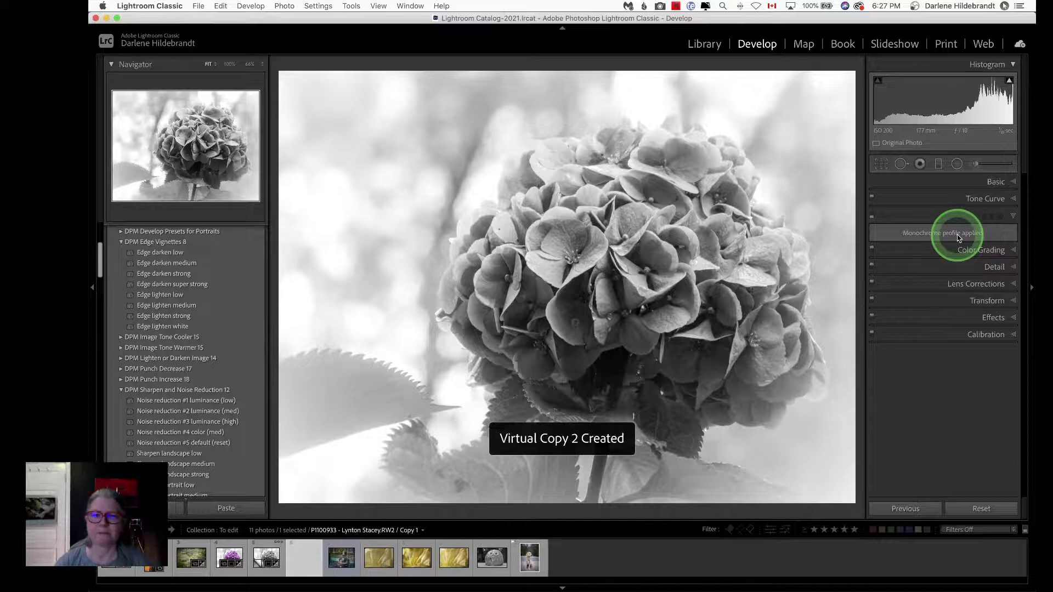
{"action": "left_click", "coordinate": [995, 183]}
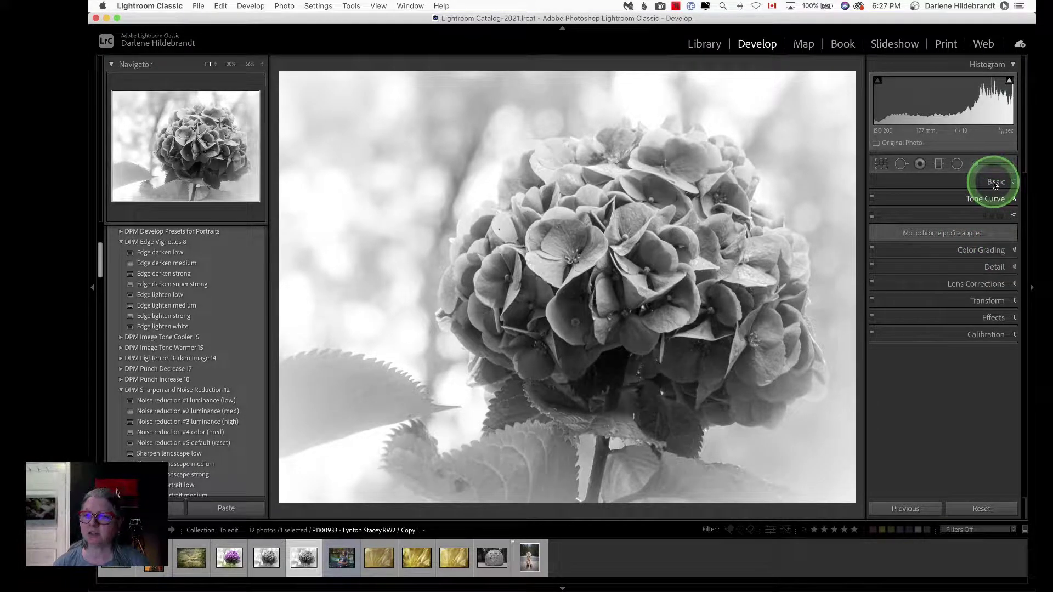
{"action": "left_click", "coordinate": [995, 183]}
{"action": "left_click", "coordinate": [936, 208]}
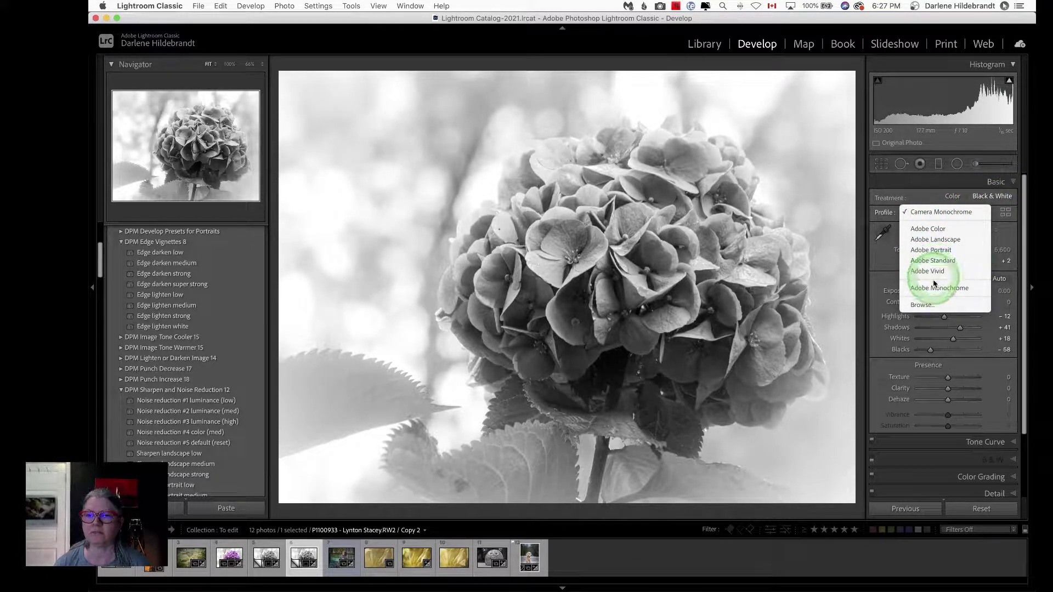
{"action": "left_click", "coordinate": [934, 290]}
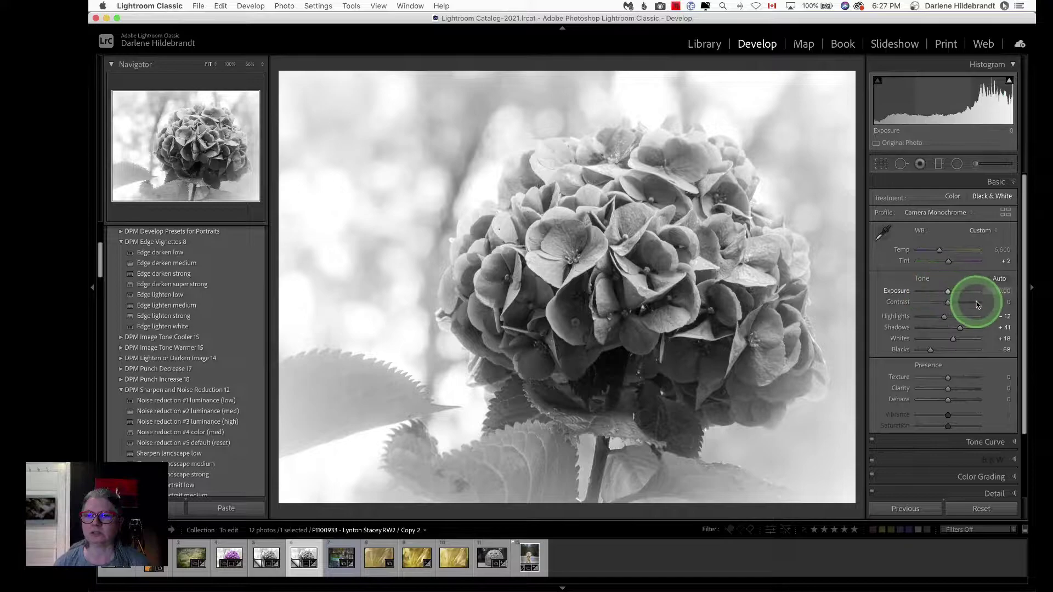
{"action": "scroll", "coordinate": [977, 302], "scroll_direction": "down", "scroll_amount": 2}
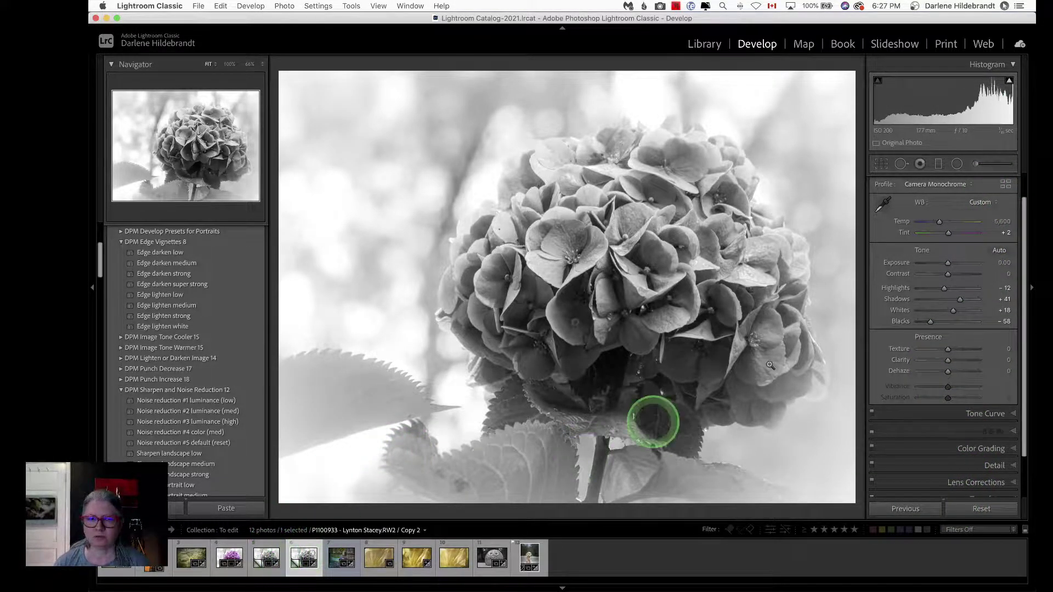
{"action": "key", "text": "super+z"}
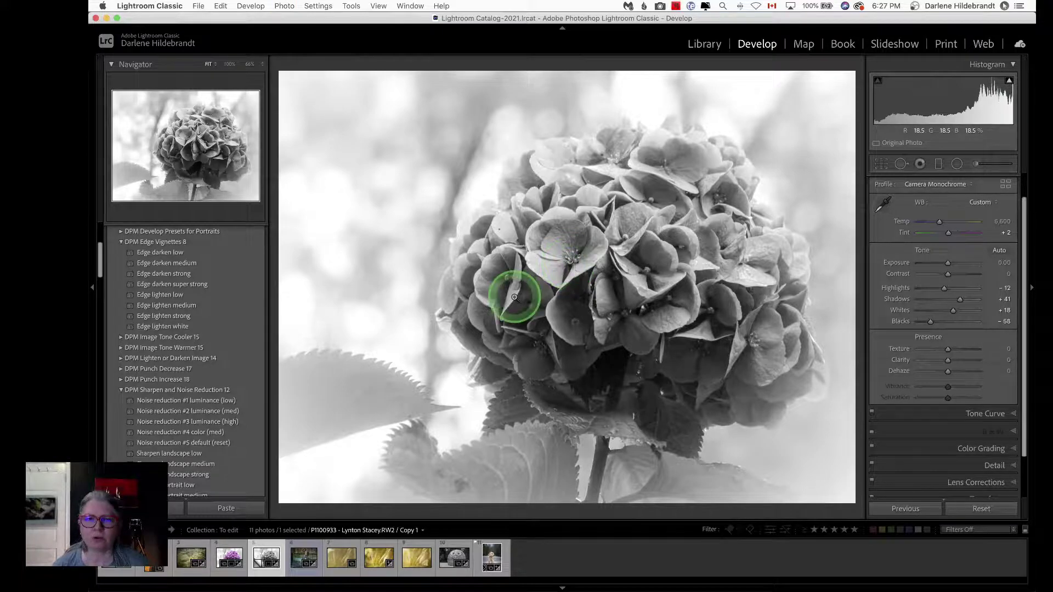
Duplicate Copy 1 as another virtual copy, apply the Adobe Monochrome profile to Copy 1, and show its Black & White Mix controls
{"action": "key", "text": "super+apostrophe"}
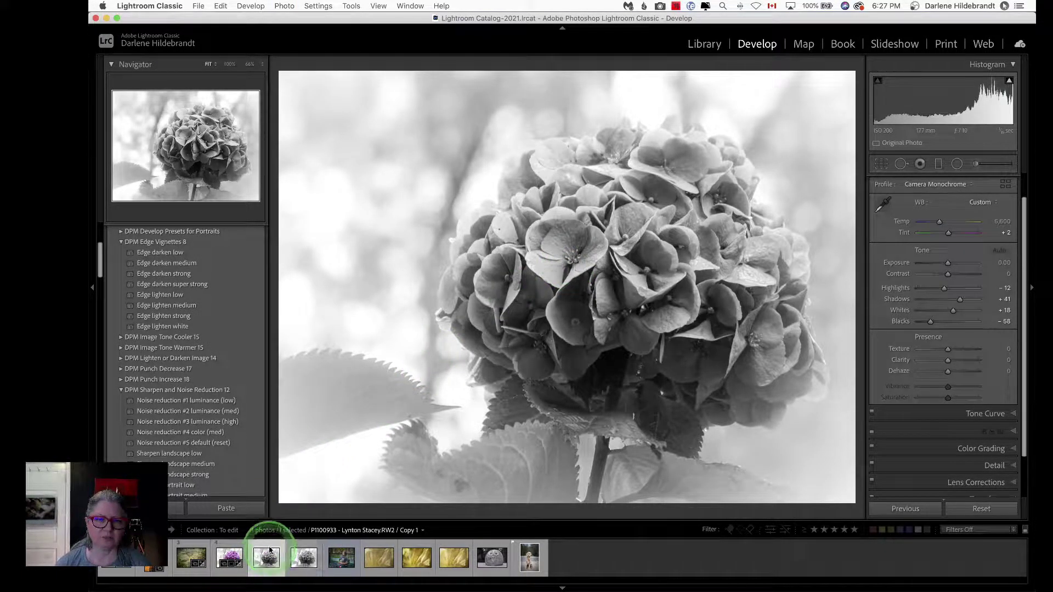
{"action": "left_click", "coordinate": [938, 187]}
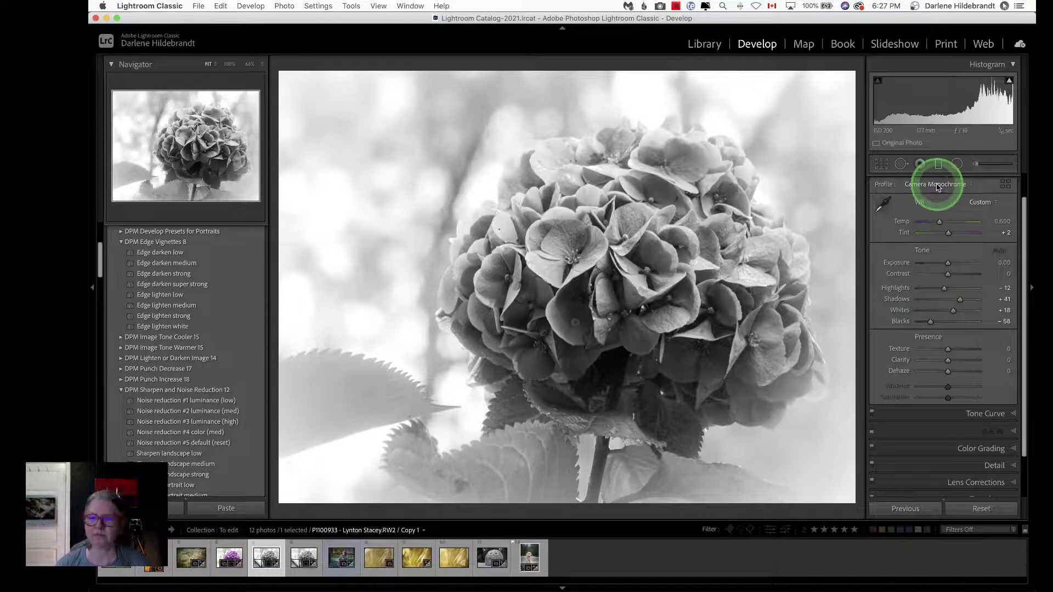
{"action": "left_click", "coordinate": [928, 262]}
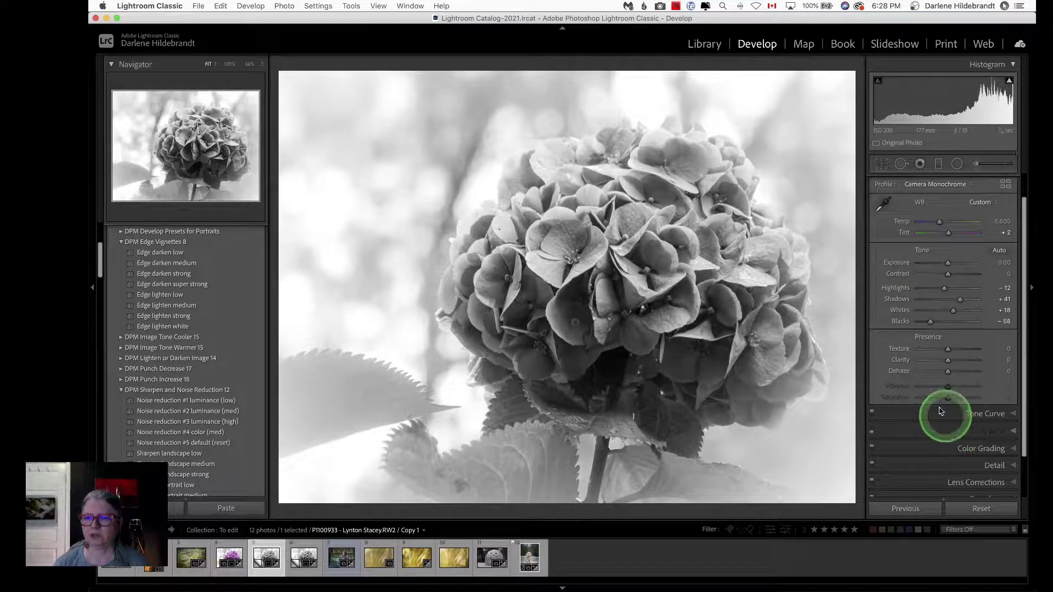
{"action": "left_click", "coordinate": [1004, 185]}
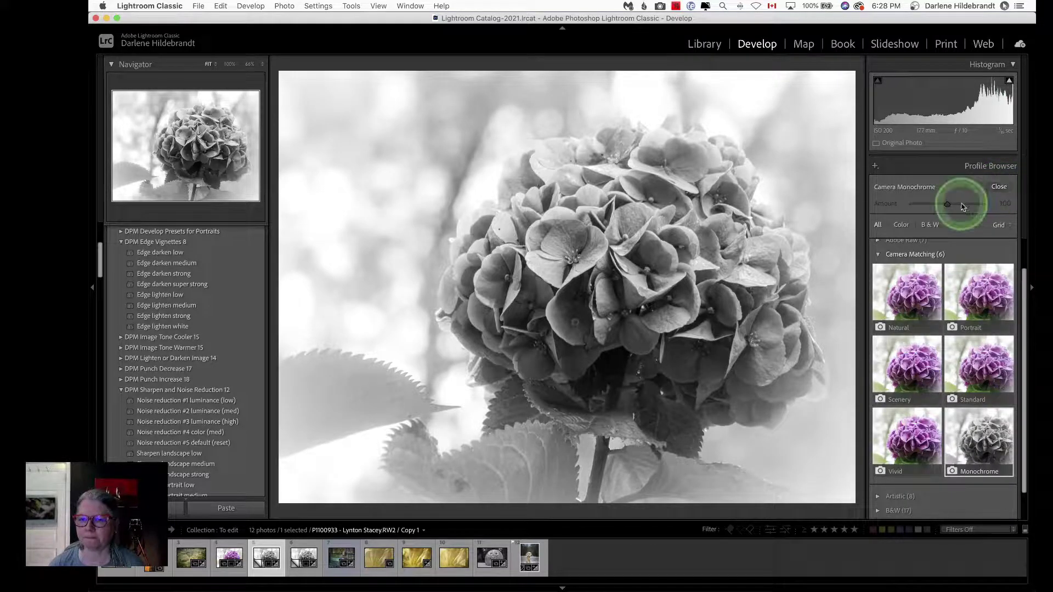
{"action": "scroll", "coordinate": [881, 245], "scroll_direction": "up", "scroll_amount": 1}
{"action": "left_click", "coordinate": [880, 241]}
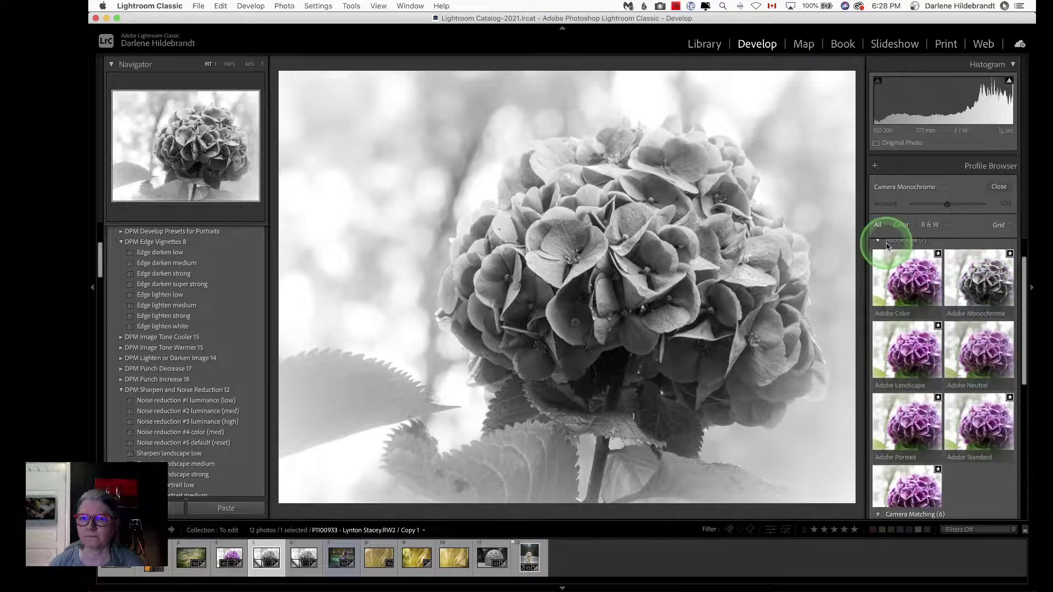
{"action": "left_click", "coordinate": [971, 286]}
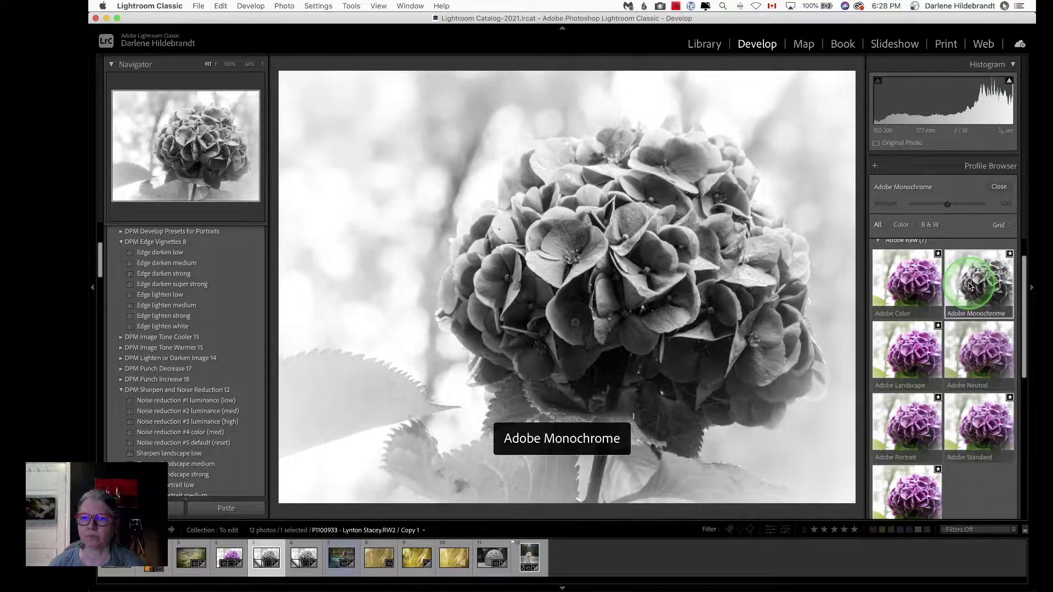
{"action": "left_click", "coordinate": [998, 187]}
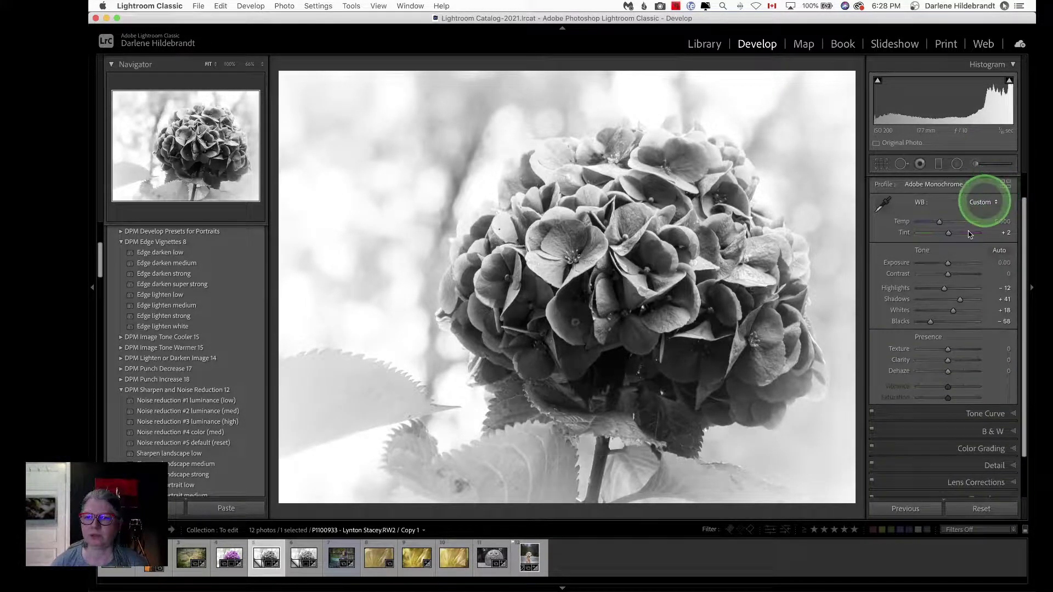
{"action": "left_click", "coordinate": [988, 431]}
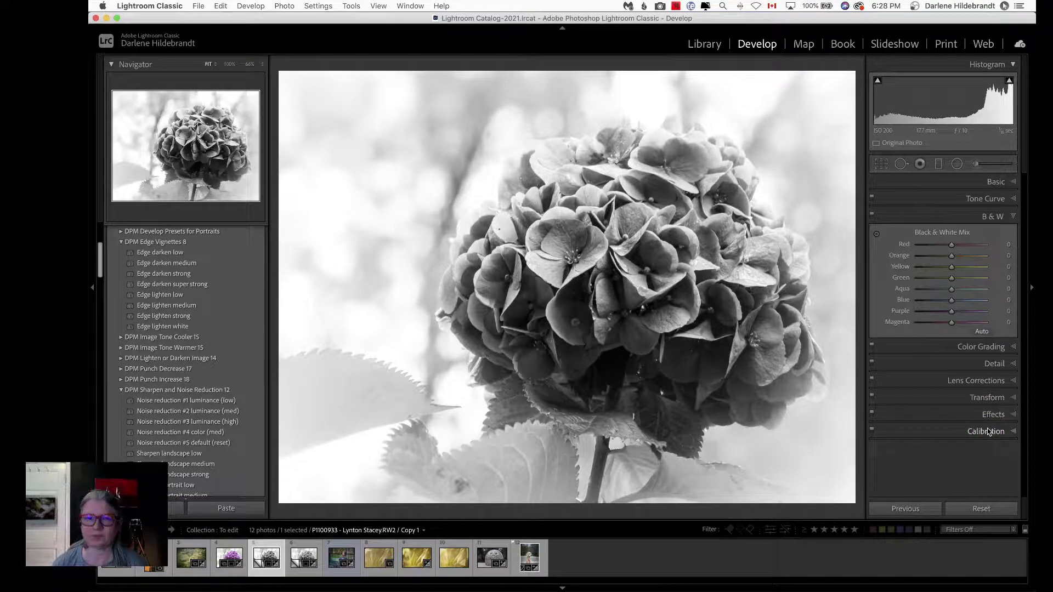
{"action": "left_click", "coordinate": [987, 431]}
Select both black-and-white hydrangea copies and compare them side by side in the Library
{"action": "key", "text": "shift+Right"}
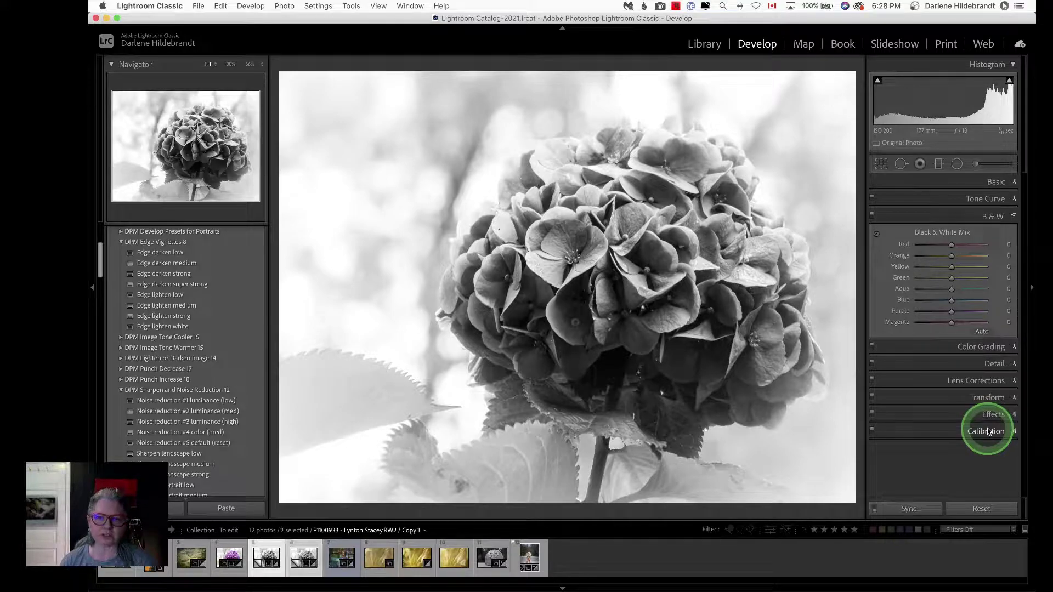
{"action": "key", "text": "c"}
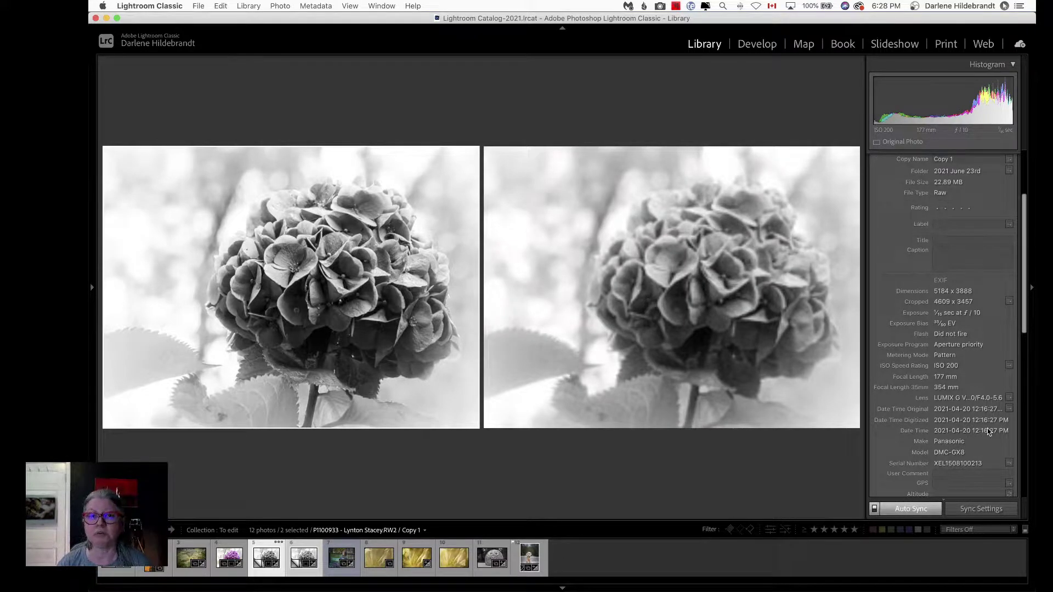
{"action": "scroll", "coordinate": [989, 432], "scroll_direction": "up", "scroll_amount": 2}
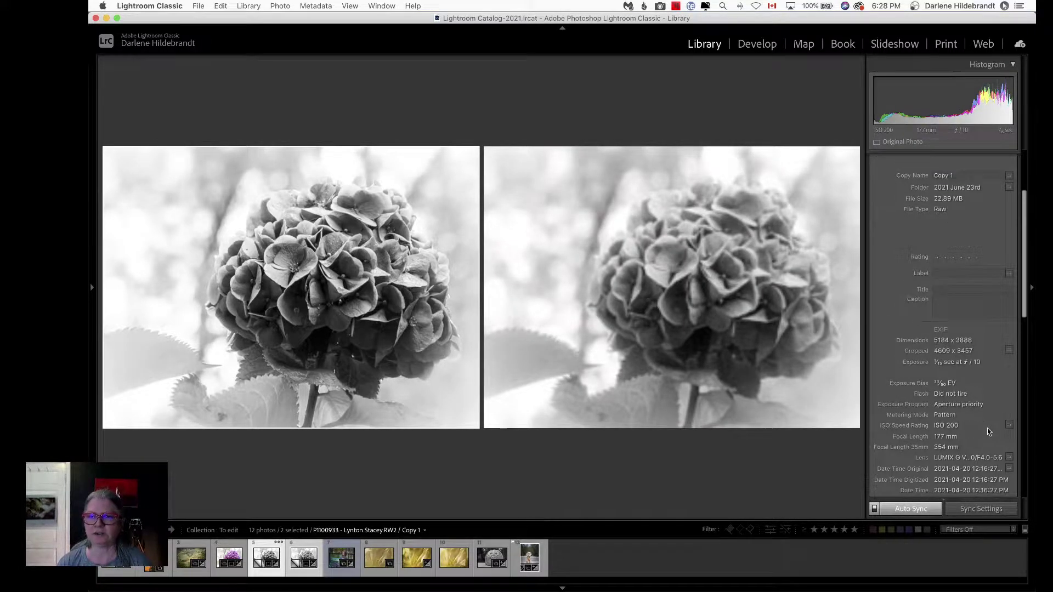
{"action": "left_click", "coordinate": [780, 479]}
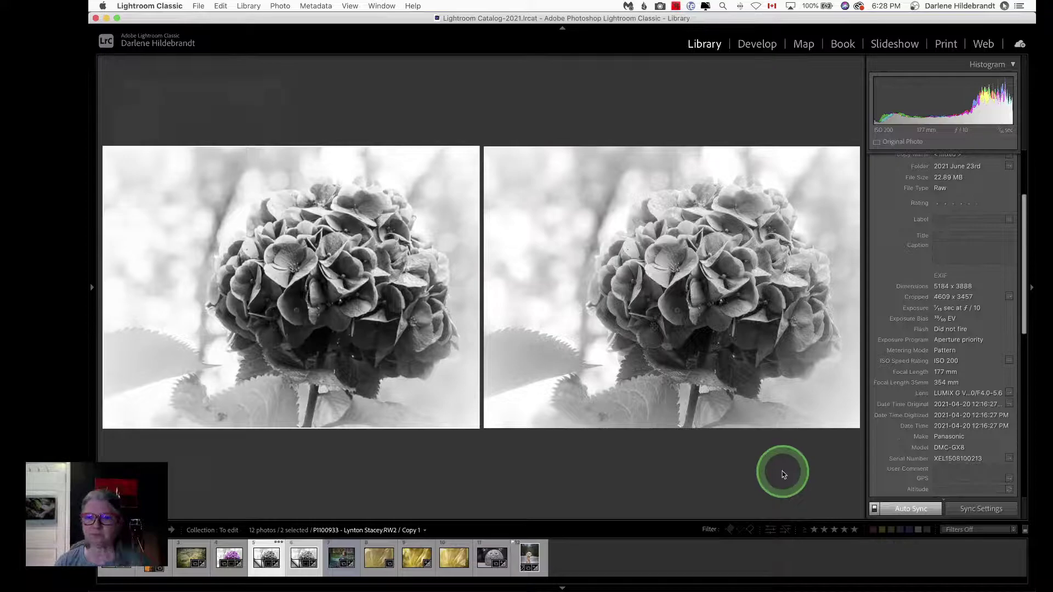
Compare the two black-and-white hydrangea copies side by side in a larger view with the side panels hidden
{"action": "key", "text": "F7"}
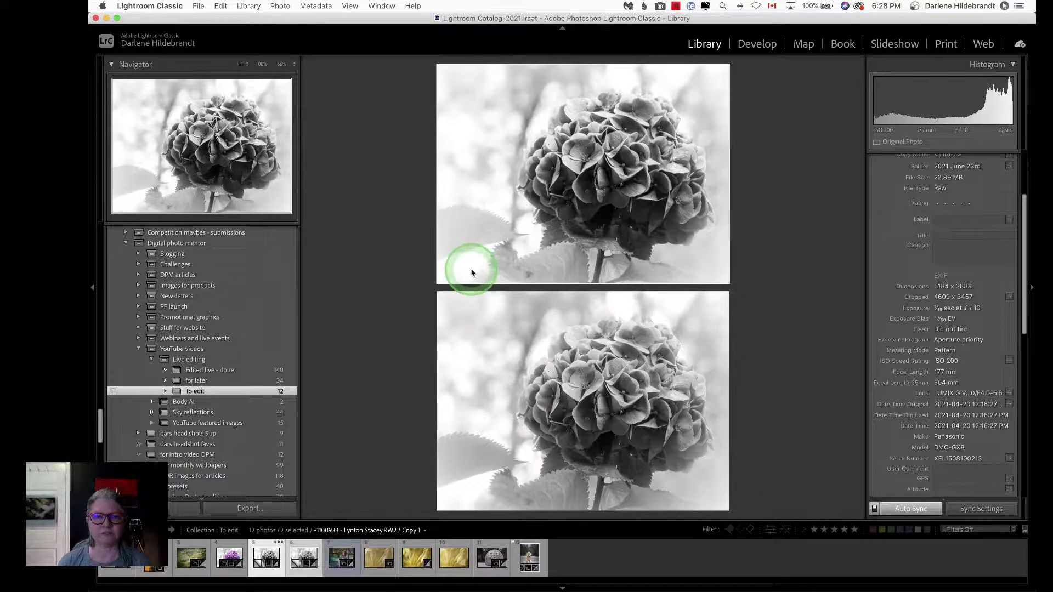
{"action": "left_click", "coordinate": [470, 271]}
{"action": "key", "text": "Tab"}
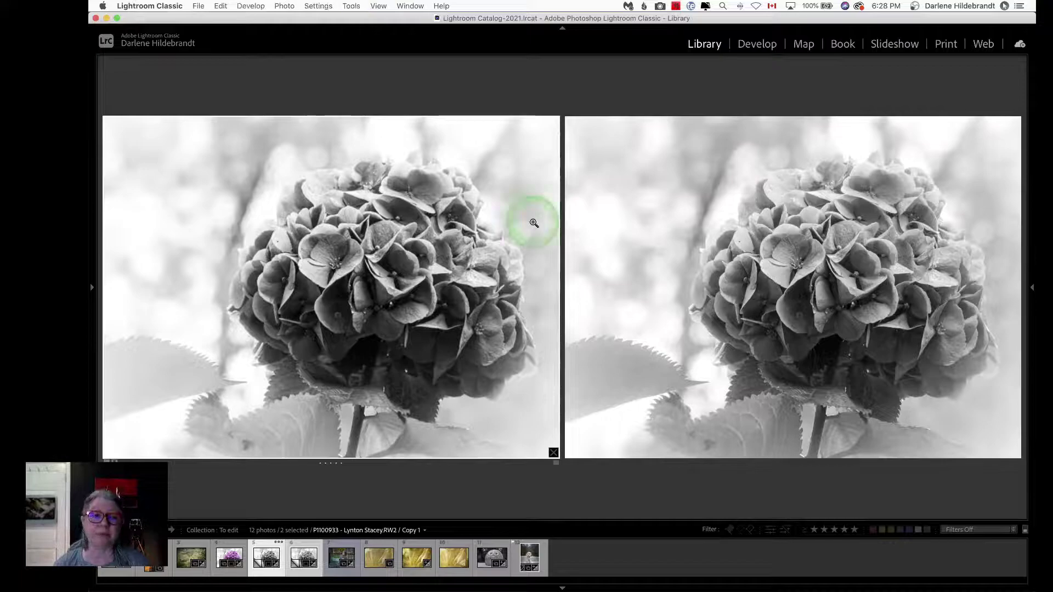
Open the first black-and-white hydrangea copy in Develop and set its black-and-white mix to Yellow +47, Green -38 and Magenta +36
{"action": "key", "text": "d"}
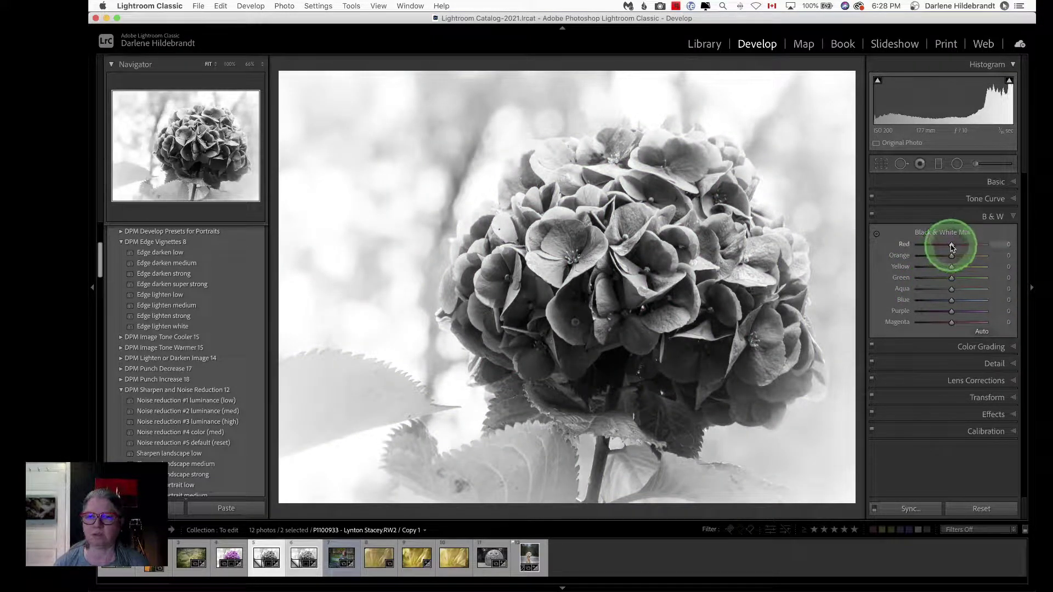
{"action": "left_click_drag", "start_coordinate": [952, 325], "coordinate": [872, 320]}
{"action": "left_click_drag", "start_coordinate": [941, 319], "coordinate": [963, 321]}
{"action": "mouse_move", "coordinate": [951, 278]}
{"action": "left_mouse_down"}
{"action": "mouse_move", "coordinate": [905, 279]}
{"action": "mouse_move", "coordinate": [978, 277]}
{"action": "mouse_move", "coordinate": [884, 278]}
{"action": "mouse_move", "coordinate": [981, 267]}
{"action": "mouse_move", "coordinate": [938, 279]}
{"action": "mouse_move", "coordinate": [968, 266]}
{"action": "left_mouse_up"}
{"action": "left_click", "coordinate": [942, 267]}
{"action": "left_click", "coordinate": [939, 280]}
{"action": "left_click", "coordinate": [969, 266]}
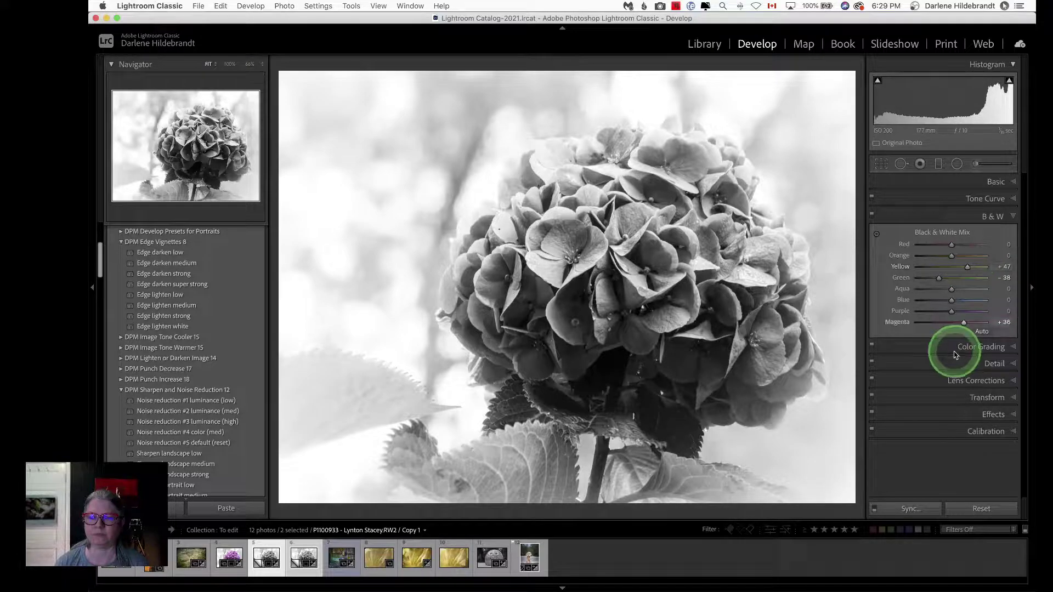
Set Purple to +29, Blue to +50 and Aqua to +14 in the black-and-white mix, and preview the image without and with it
{"action": "left_click", "coordinate": [964, 313]}
{"action": "left_click_drag", "start_coordinate": [964, 313], "coordinate": [957, 292]}
{"action": "left_click", "coordinate": [953, 301]}
{"action": "left_click", "coordinate": [954, 293]}
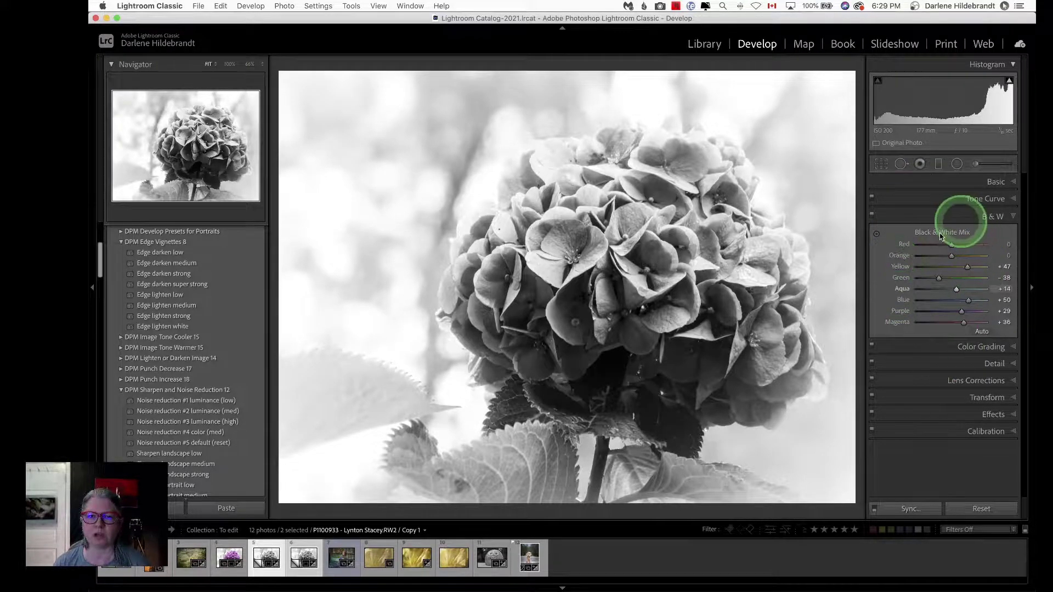
{"action": "left_click", "coordinate": [871, 217]}
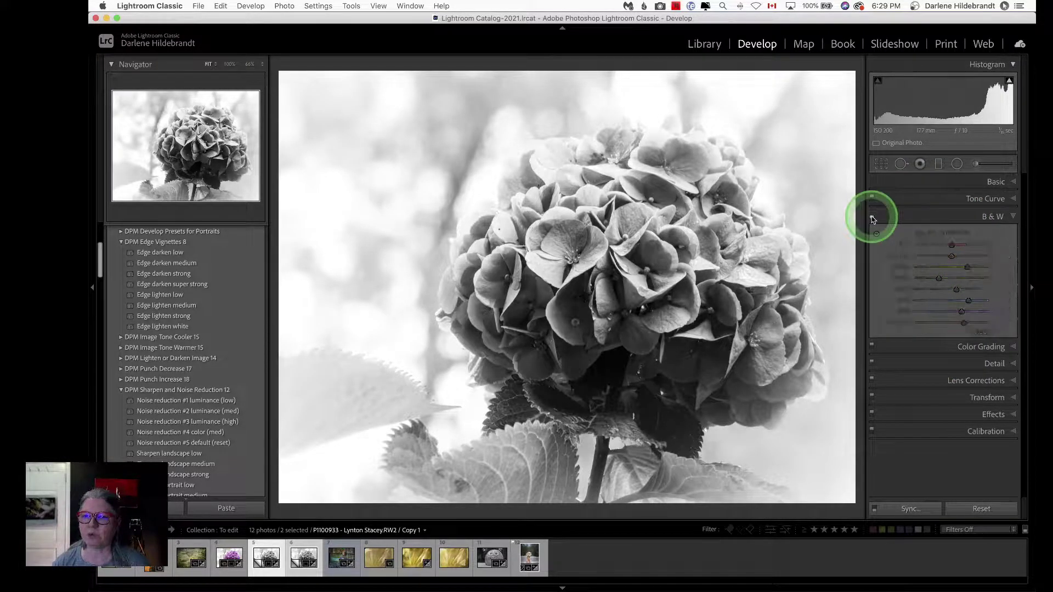
{"action": "left_click", "coordinate": [872, 218]}
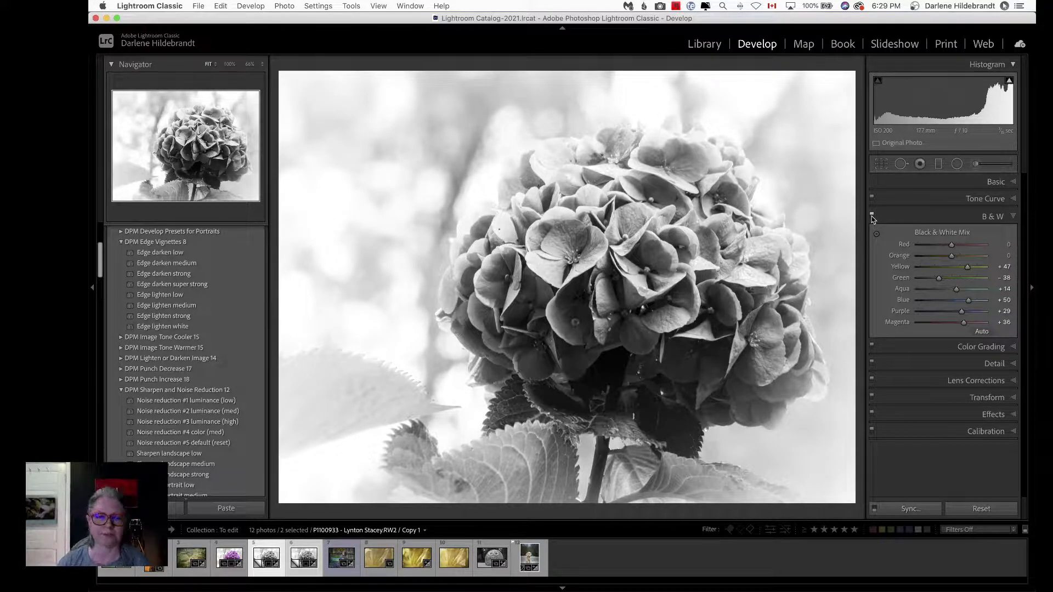
Return to the library grid and open the photo of the man on the green bench in Develop with its Basic adjustments expanded
{"action": "left_click", "coordinate": [719, 294]}
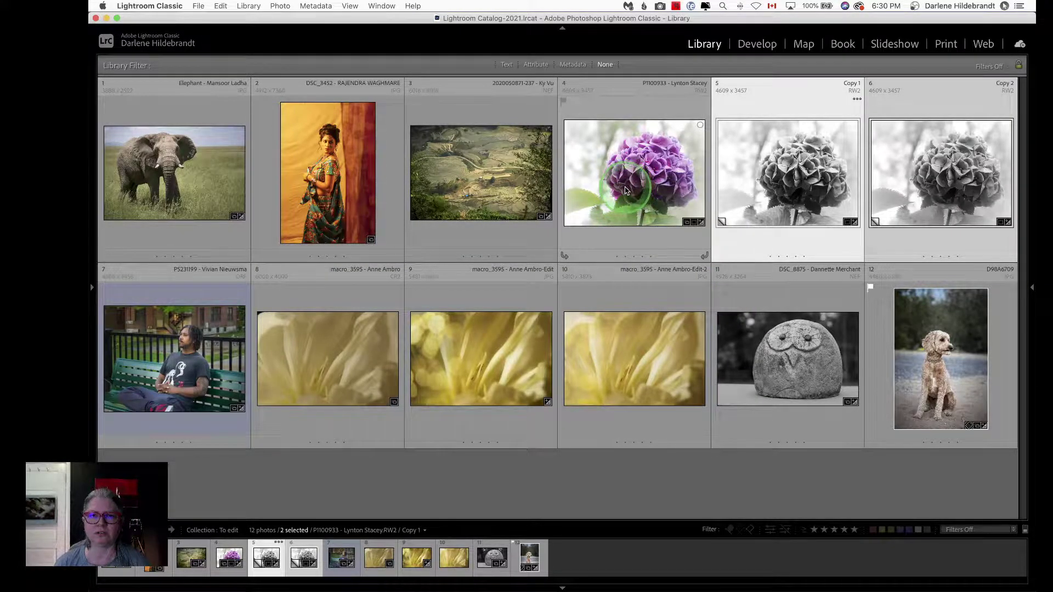
{"action": "left_click", "coordinate": [683, 180]}
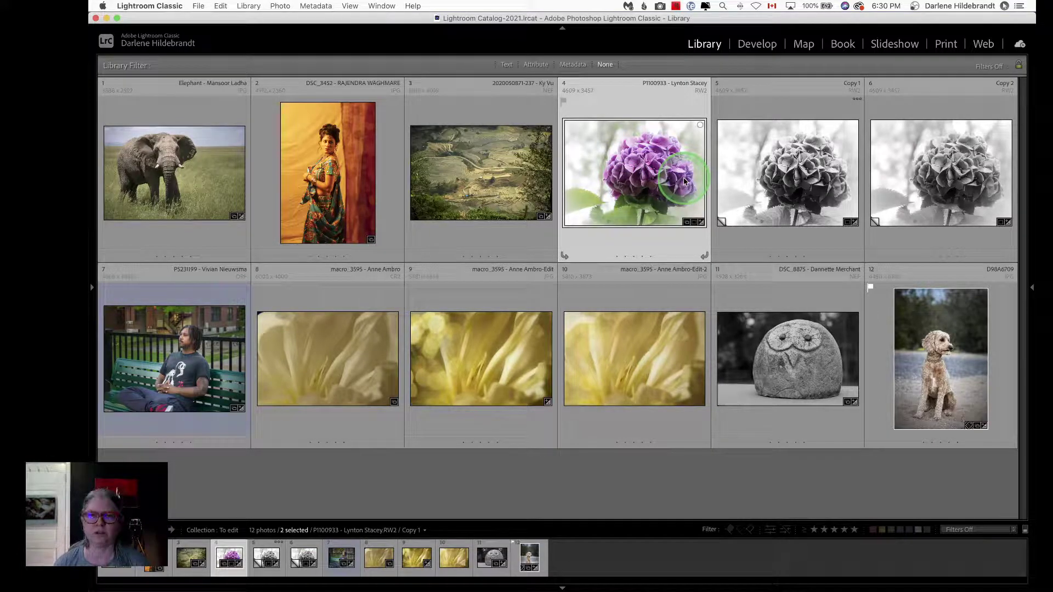
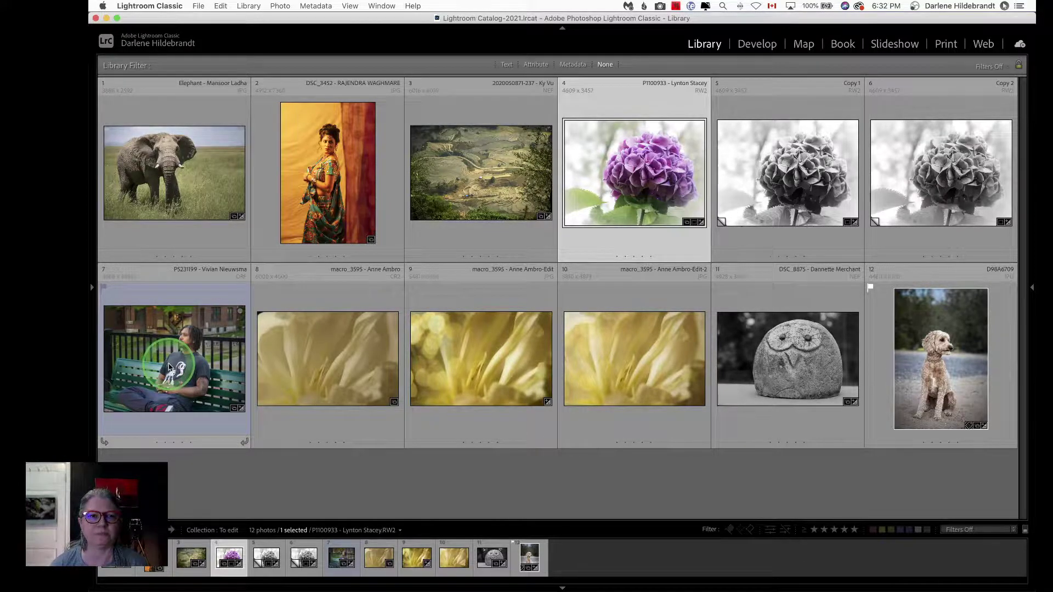
{"action": "double_click", "coordinate": [170, 368]}
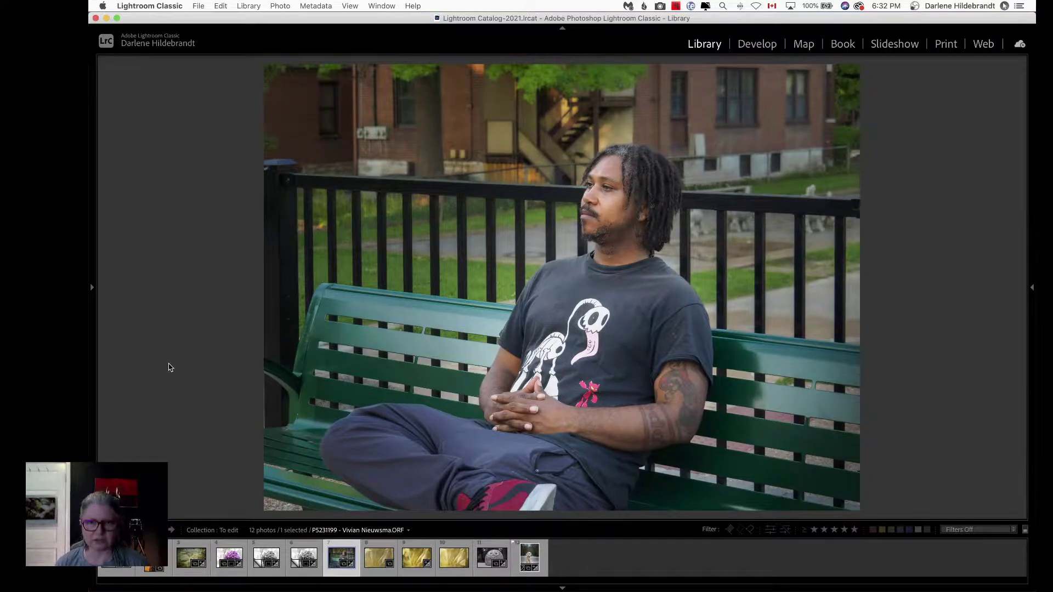
{"action": "key", "text": "d"}
{"action": "left_click", "coordinate": [169, 365]}
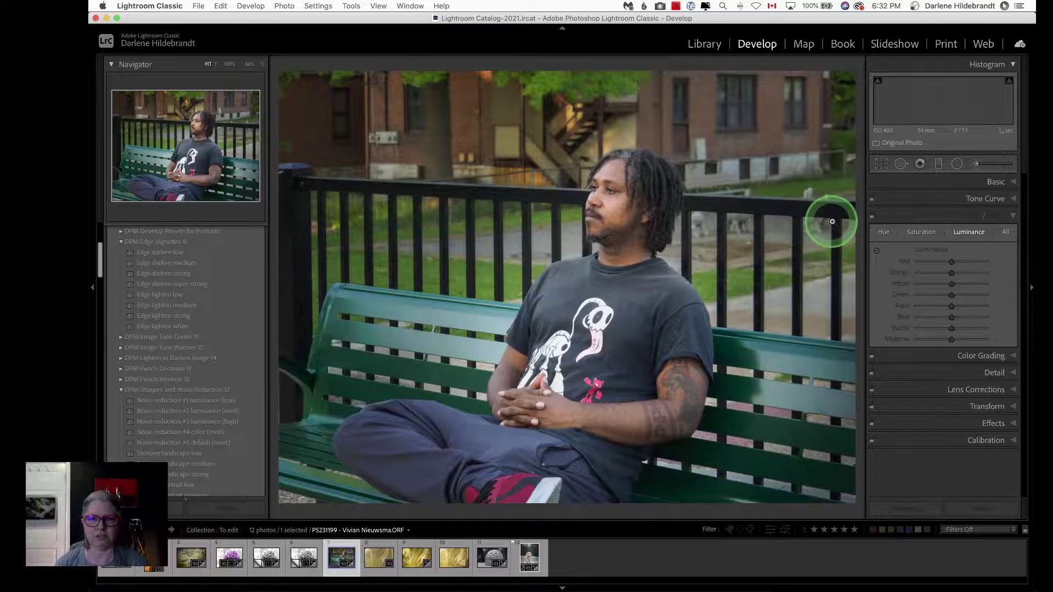
{"action": "left_click", "coordinate": [995, 183]}
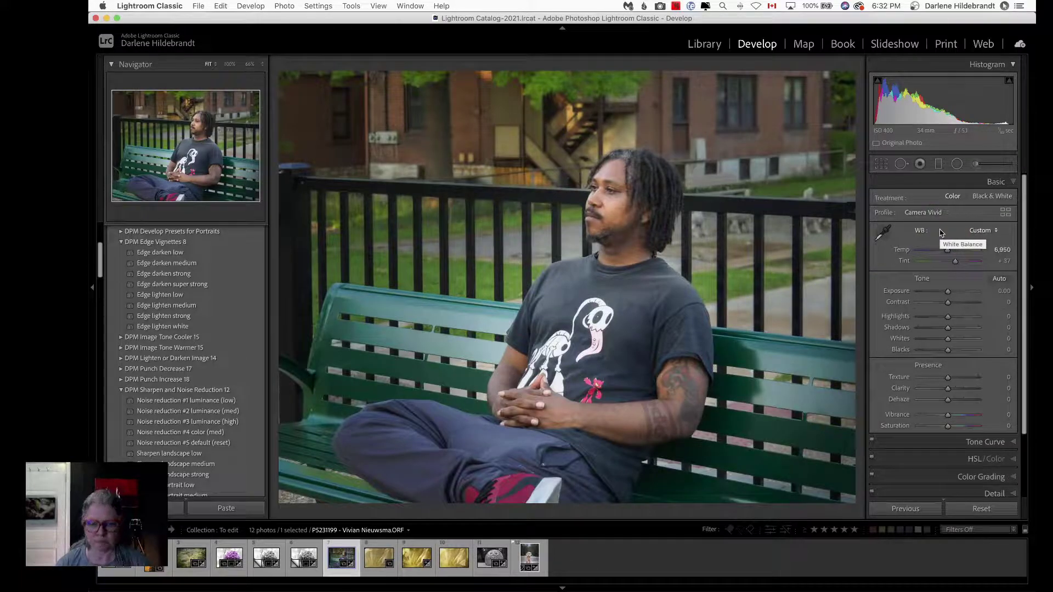
Compare the edited bench portrait with its unedited original
{"action": "key", "text": "backslash"}
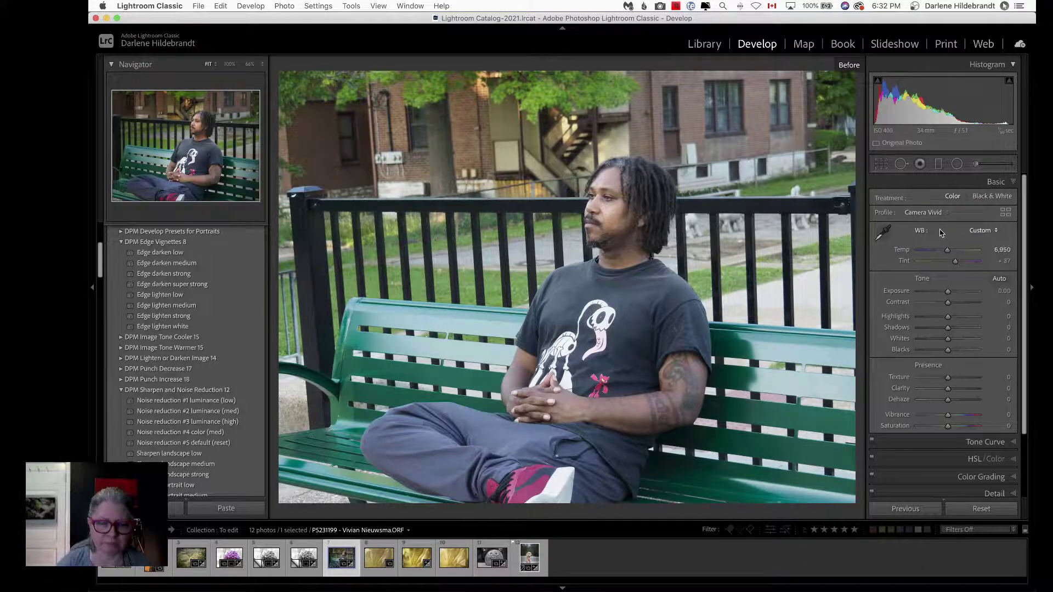
{"action": "key", "text": "backslash"}
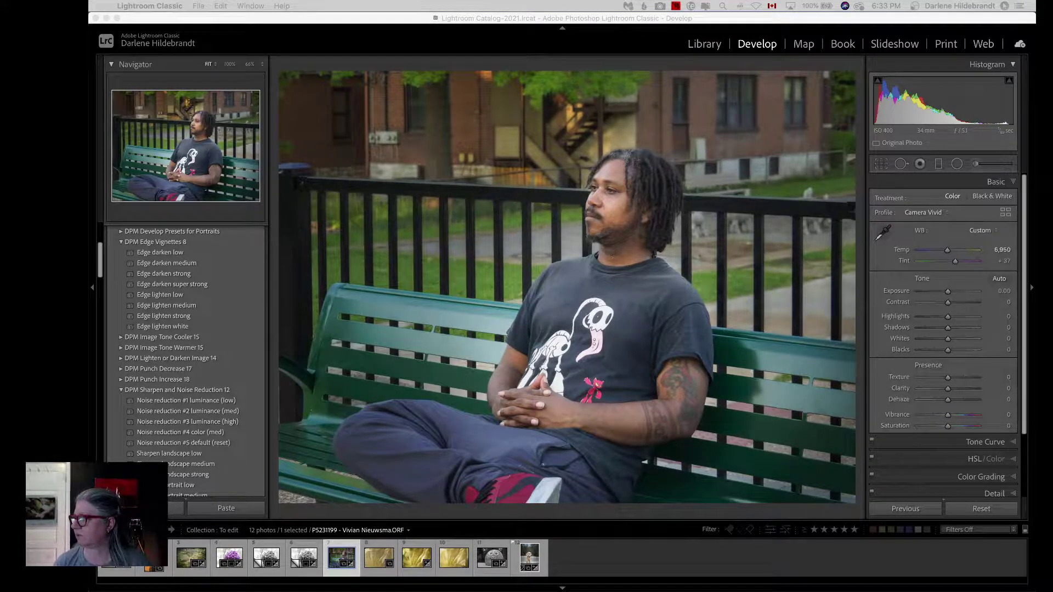
{"action": "left_click", "coordinate": [618, 59]}
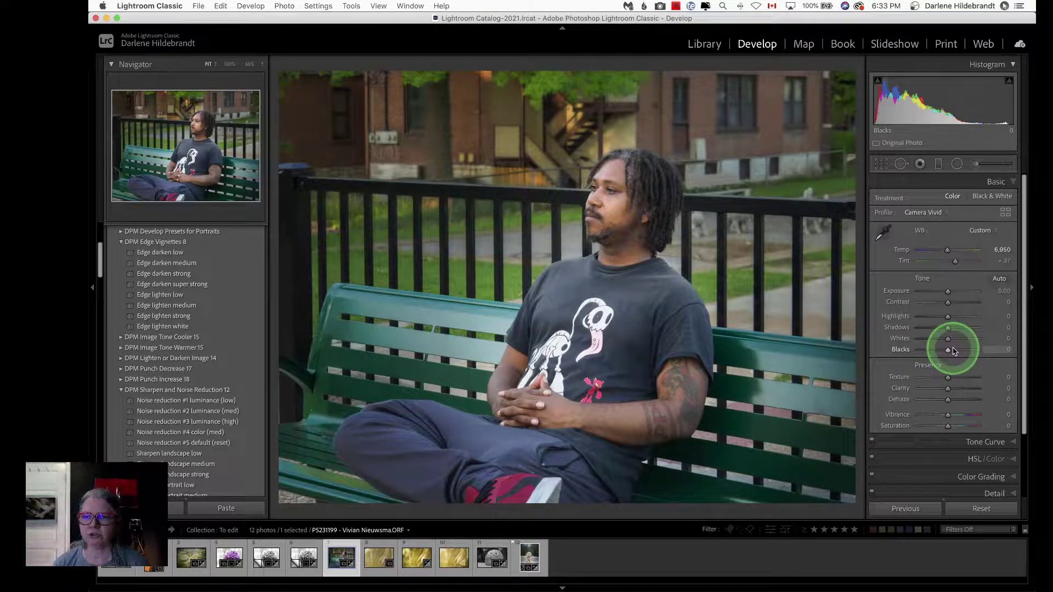
Select the existing radial filter on the bench portrait and erase its effect from the man's face and upper body with its Erase brush
{"action": "key", "text": "shift+m"}
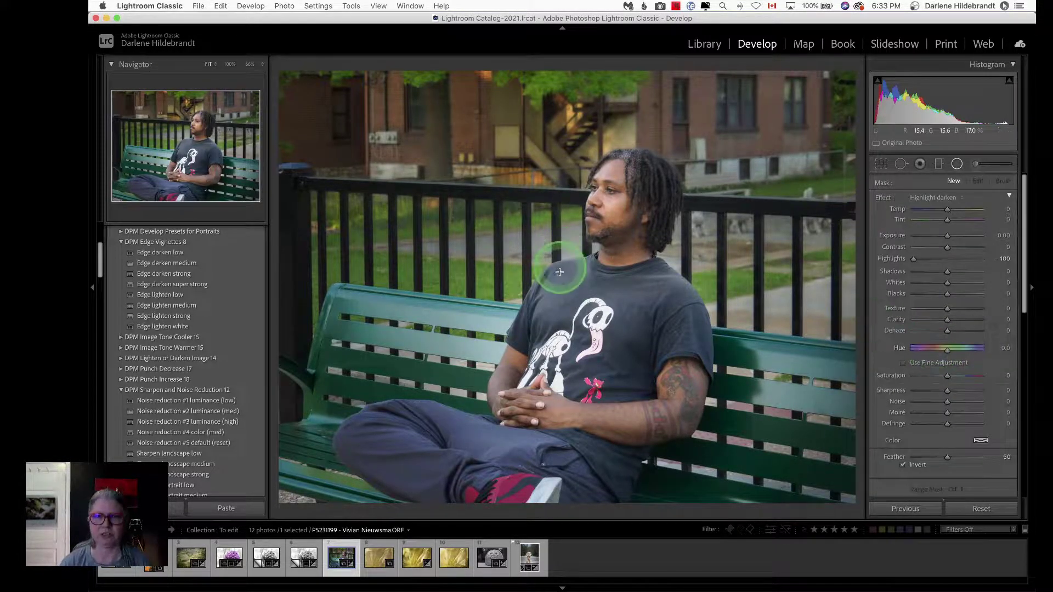
{"action": "left_click", "coordinate": [589, 342]}
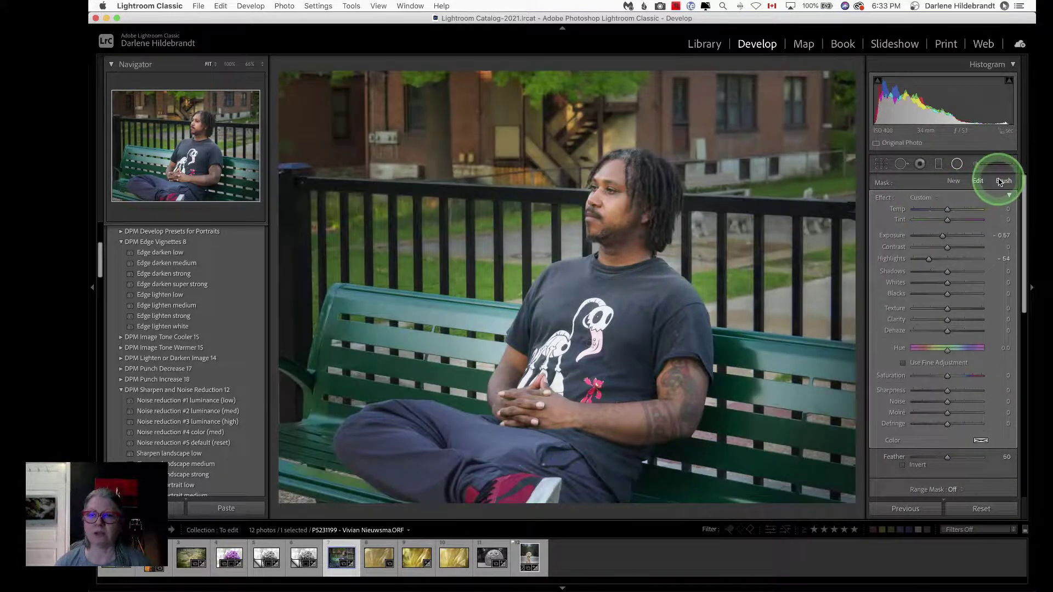
{"action": "left_click", "coordinate": [998, 183]}
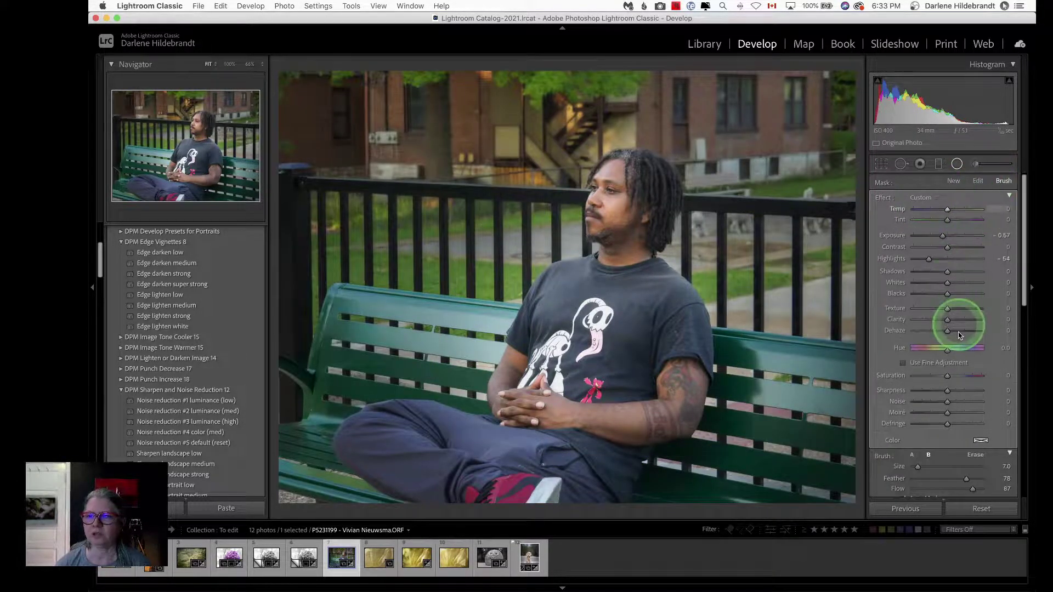
{"action": "left_click", "coordinate": [976, 455]}
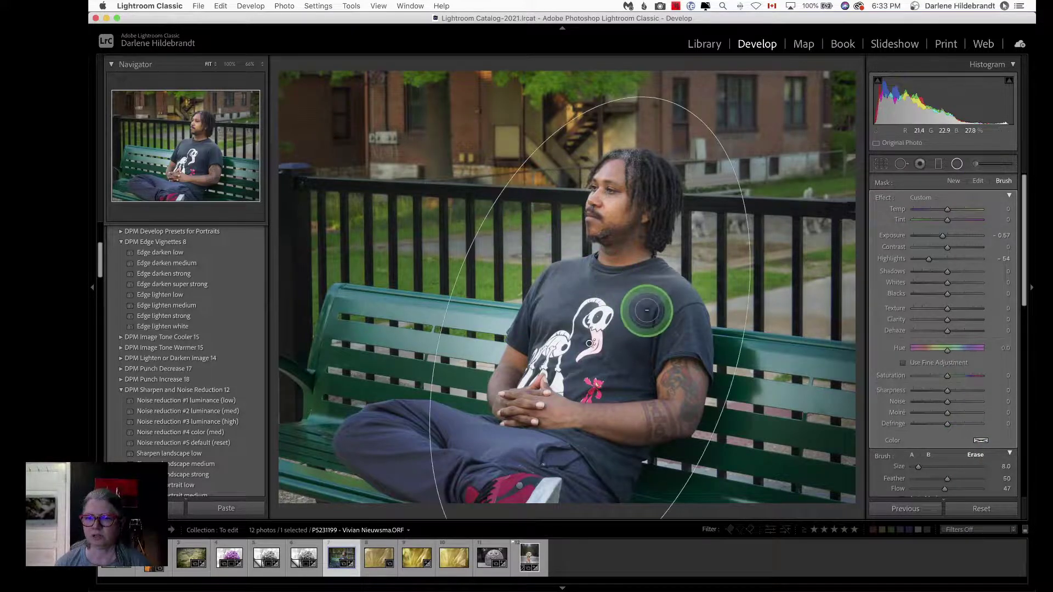
{"action": "mouse_move", "coordinate": [631, 245]}
{"action": "left_mouse_down"}
{"action": "mouse_move", "coordinate": [649, 224]}
{"action": "mouse_move", "coordinate": [645, 168]}
{"action": "mouse_move", "coordinate": [663, 237]}
{"action": "mouse_move", "coordinate": [670, 180]}
{"action": "mouse_move", "coordinate": [654, 168]}
{"action": "mouse_move", "coordinate": [601, 181]}
{"action": "left_mouse_up"}
{"action": "mouse_move", "coordinate": [666, 282]}
{"action": "left_mouse_down"}
{"action": "mouse_move", "coordinate": [635, 273]}
{"action": "mouse_move", "coordinate": [581, 313]}
{"action": "mouse_move", "coordinate": [587, 286]}
{"action": "mouse_move", "coordinate": [621, 283]}
{"action": "left_mouse_up"}
Show the mask overlay, raise the Erase brush flow to 83 and erase the radial mask from the man's head and neck
{"action": "key", "text": "o"}
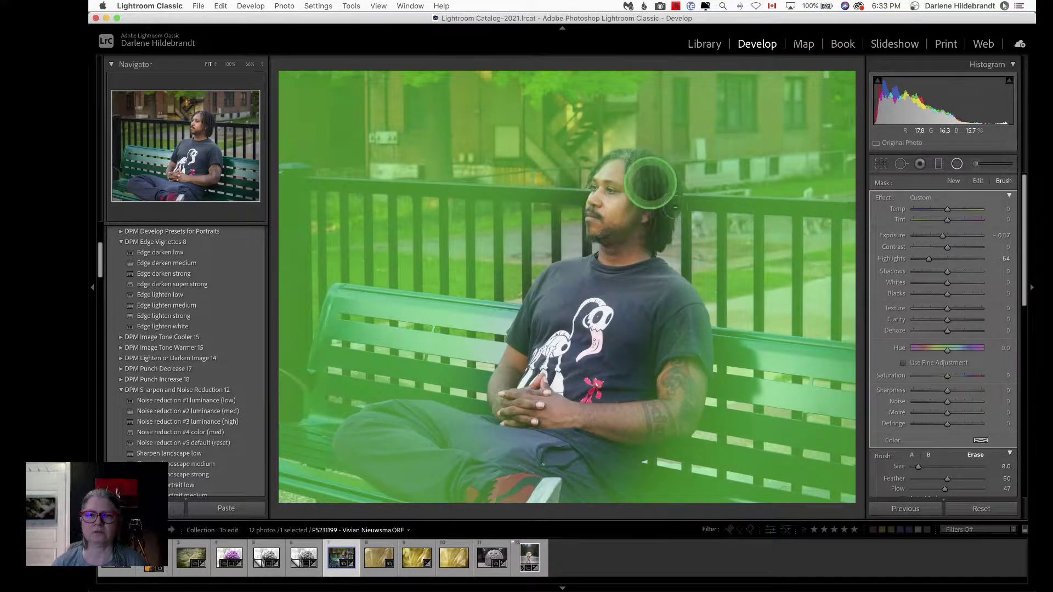
{"action": "scroll", "coordinate": [921, 376], "scroll_direction": "down", "scroll_amount": 3}
{"action": "left_click_drag", "start_coordinate": [958, 435], "coordinate": [971, 436]}
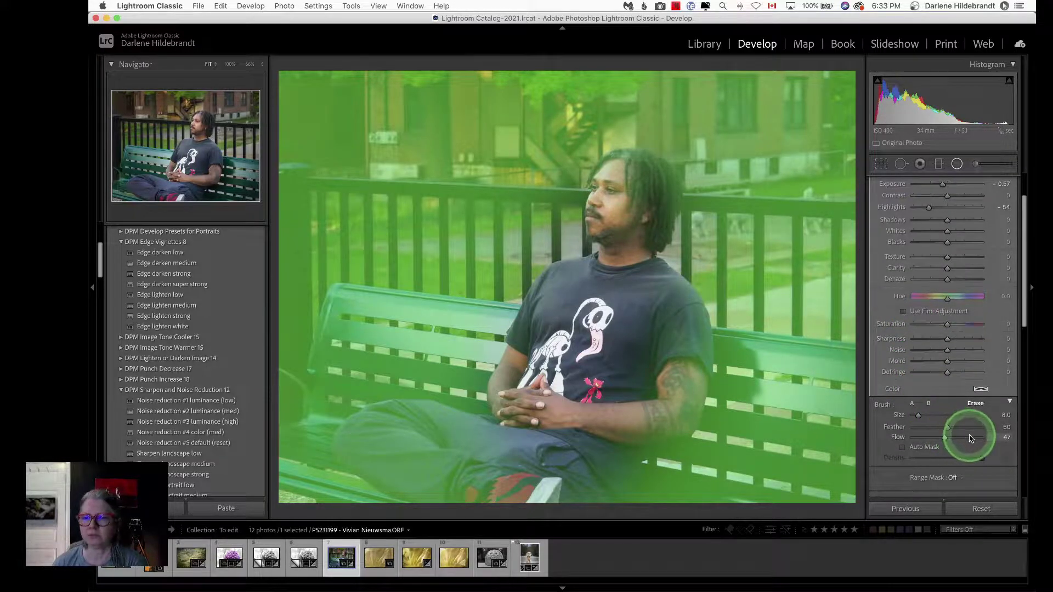
{"action": "mouse_move", "coordinate": [636, 240]}
{"action": "left_mouse_down"}
{"action": "mouse_move", "coordinate": [657, 181]}
{"action": "mouse_move", "coordinate": [662, 258]}
{"action": "mouse_move", "coordinate": [666, 169]}
{"action": "mouse_move", "coordinate": [624, 161]}
{"action": "mouse_move", "coordinate": [622, 214]}
{"action": "mouse_move", "coordinate": [649, 208]}
{"action": "mouse_move", "coordinate": [653, 173]}
{"action": "mouse_move", "coordinate": [609, 224]}
{"action": "left_mouse_up"}
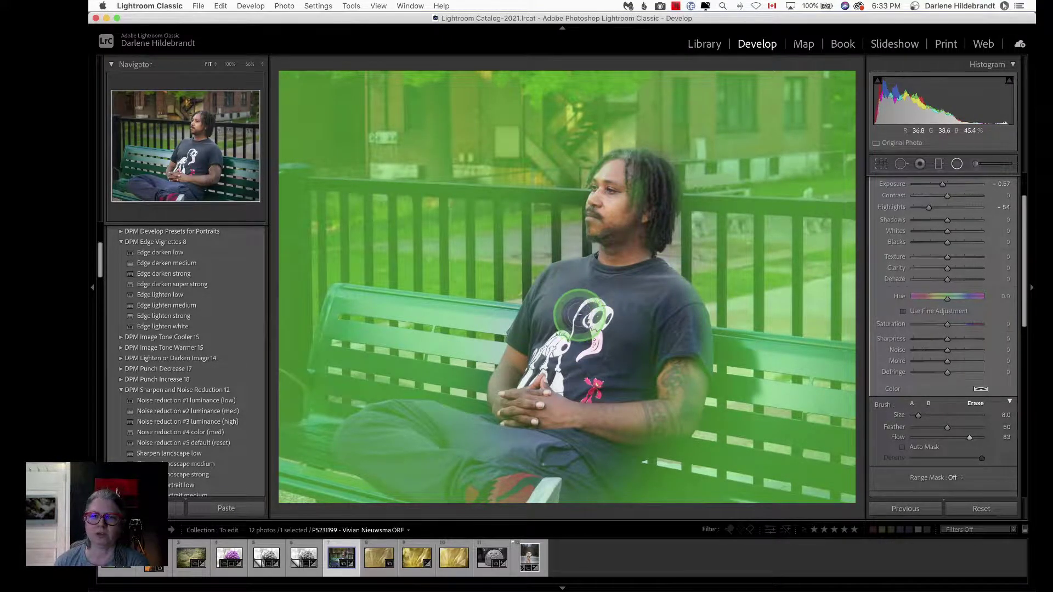
Enlarge the Erase brush to size 13 and erase the radial mask from the man's torso and forearm
{"action": "key", "text": "]"}
{"action": "key", "text": "]"}
{"action": "key", "text": "]"}
{"action": "key", "text": "]"}
{"action": "key", "text": "]"}
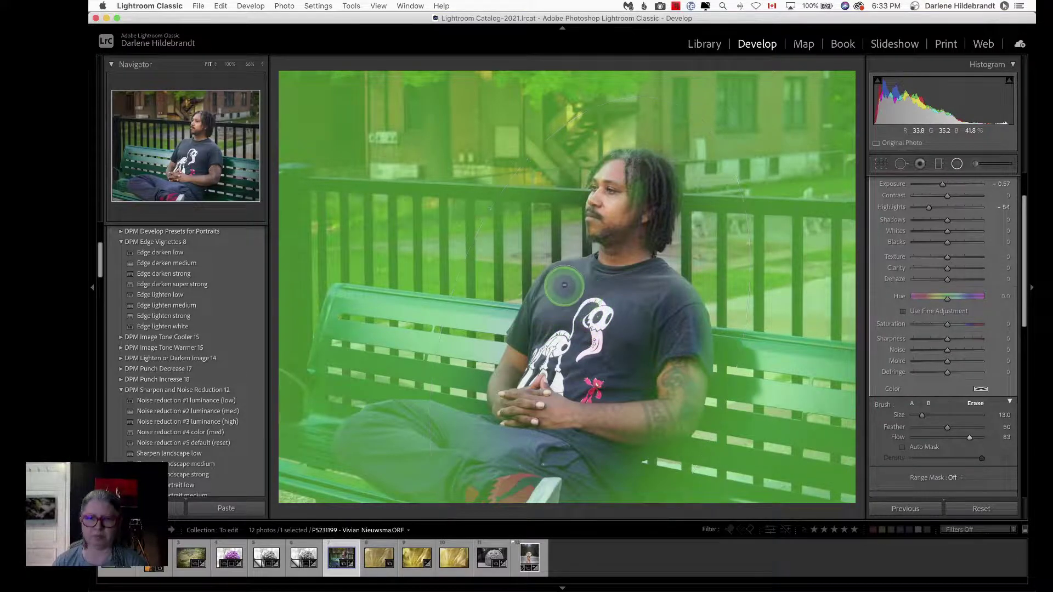
{"action": "mouse_move", "coordinate": [602, 414]}
{"action": "left_mouse_down"}
{"action": "mouse_move", "coordinate": [669, 410]}
{"action": "mouse_move", "coordinate": [681, 359]}
{"action": "mouse_move", "coordinate": [673, 317]}
{"action": "mouse_move", "coordinate": [684, 393]}
{"action": "mouse_move", "coordinate": [684, 316]}
{"action": "mouse_move", "coordinate": [672, 407]}
{"action": "left_mouse_up"}
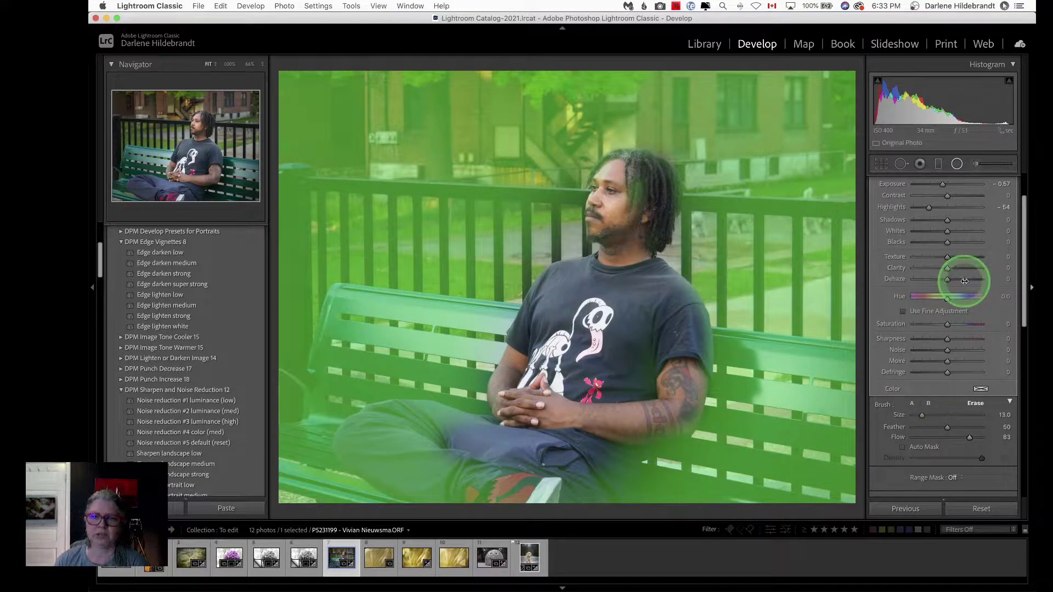
Hide the mask overlay and compare the bench portrait with the radial filter switched off and on
{"action": "scroll", "coordinate": [965, 281], "scroll_direction": "up", "scroll_amount": 3}
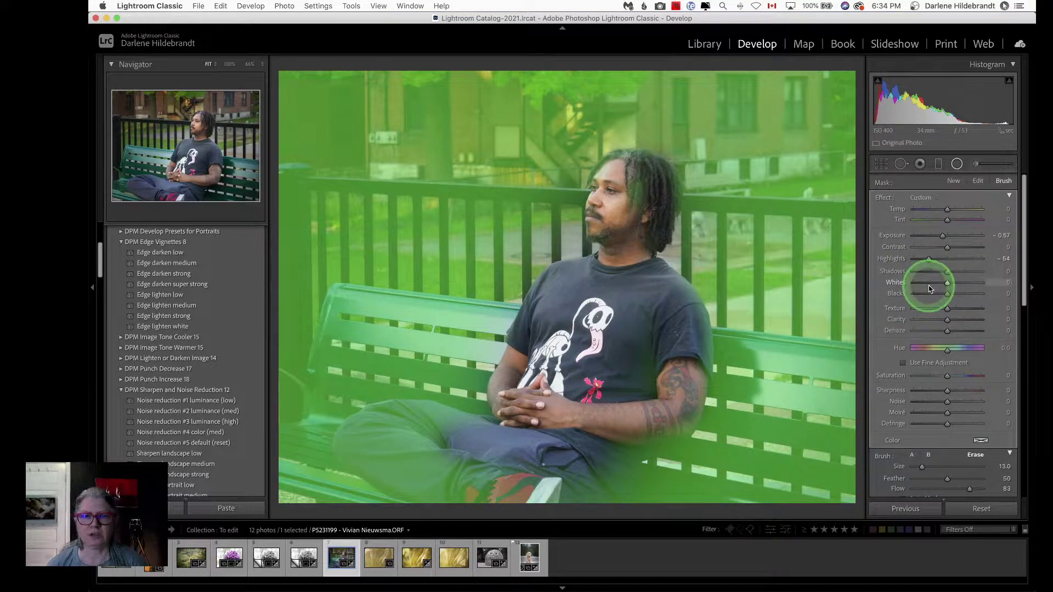
{"action": "scroll", "coordinate": [895, 400], "scroll_direction": "down", "scroll_amount": 3}
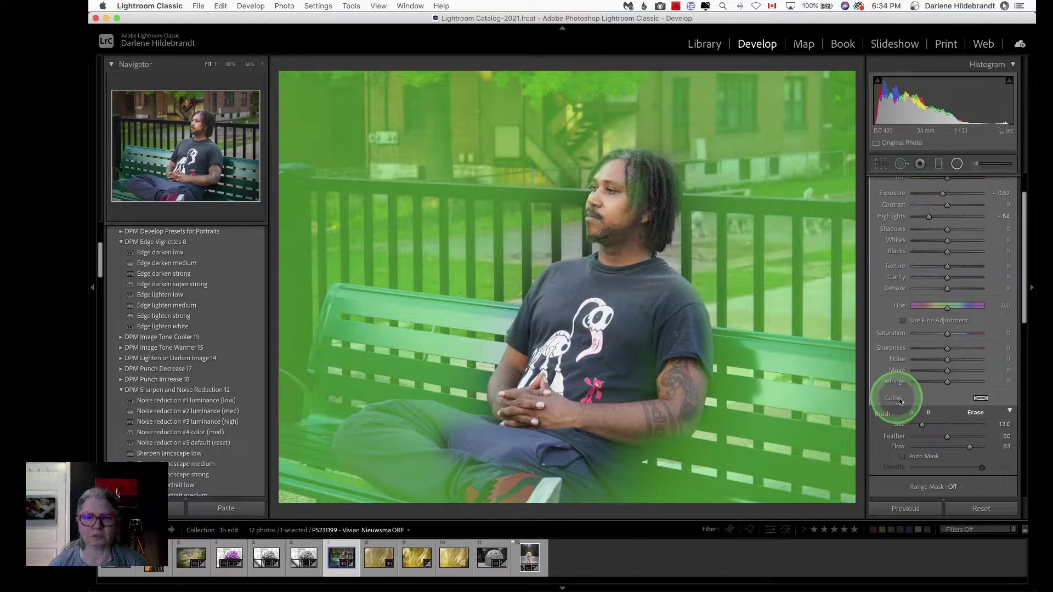
{"action": "key", "text": "o"}
{"action": "scroll", "coordinate": [892, 411], "scroll_direction": "down", "scroll_amount": 1}
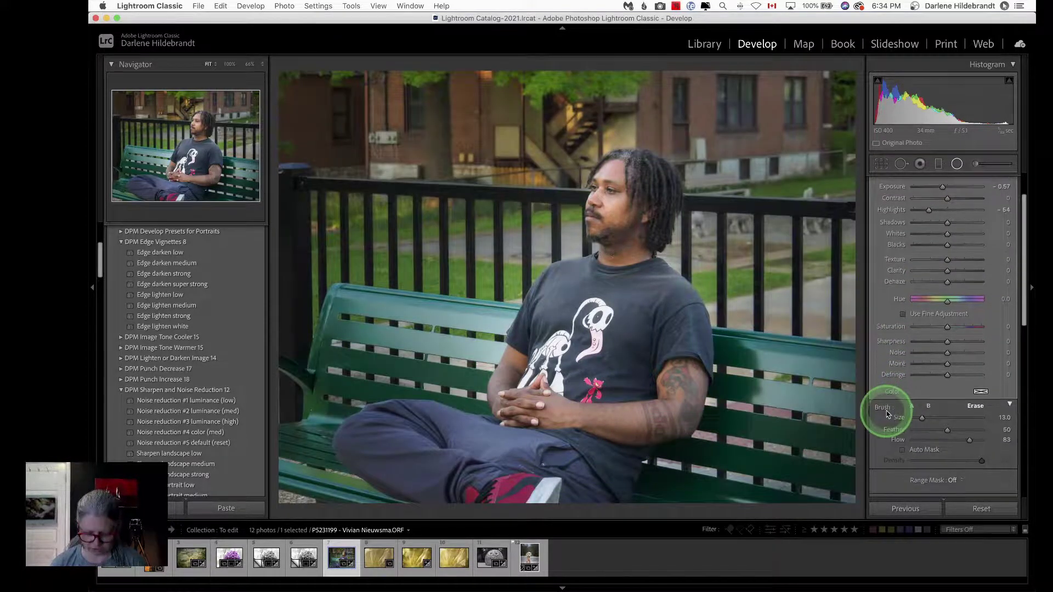
{"action": "scroll", "coordinate": [888, 414], "scroll_direction": "down", "scroll_amount": 3}
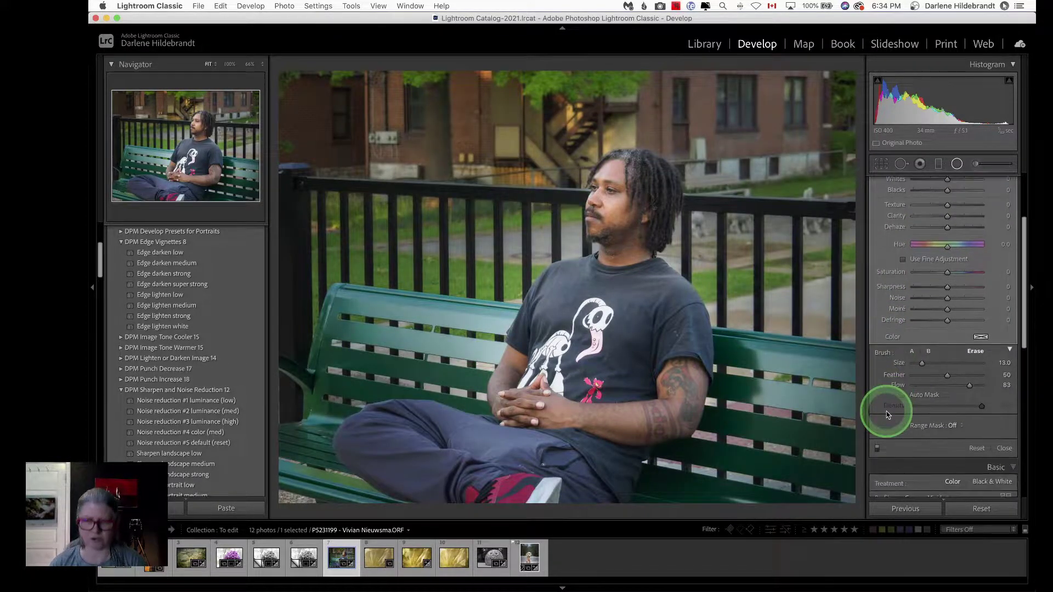
{"action": "left_click", "coordinate": [878, 449]}
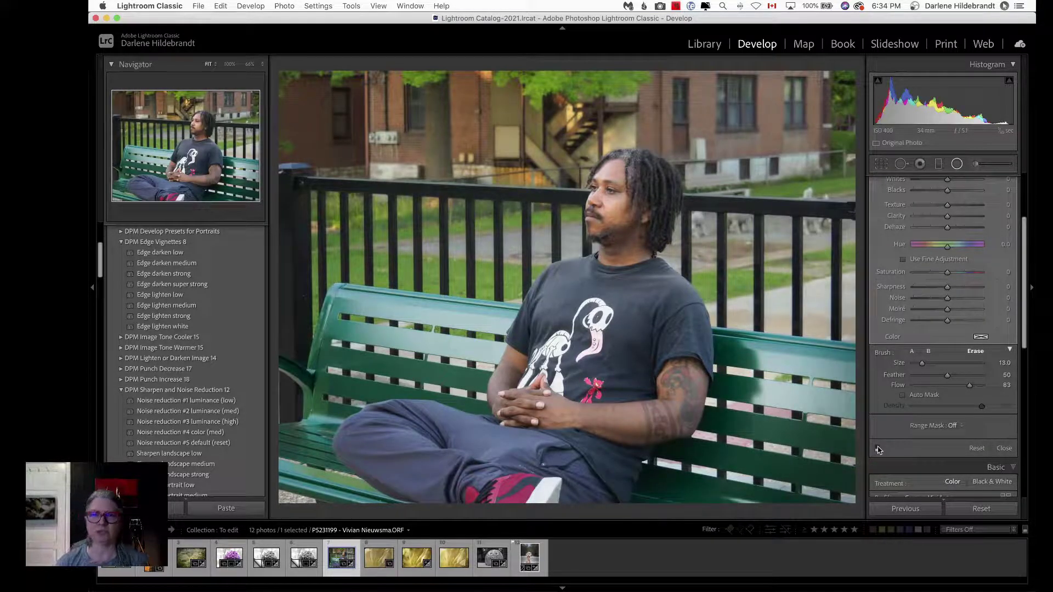
{"action": "left_click", "coordinate": [878, 449]}
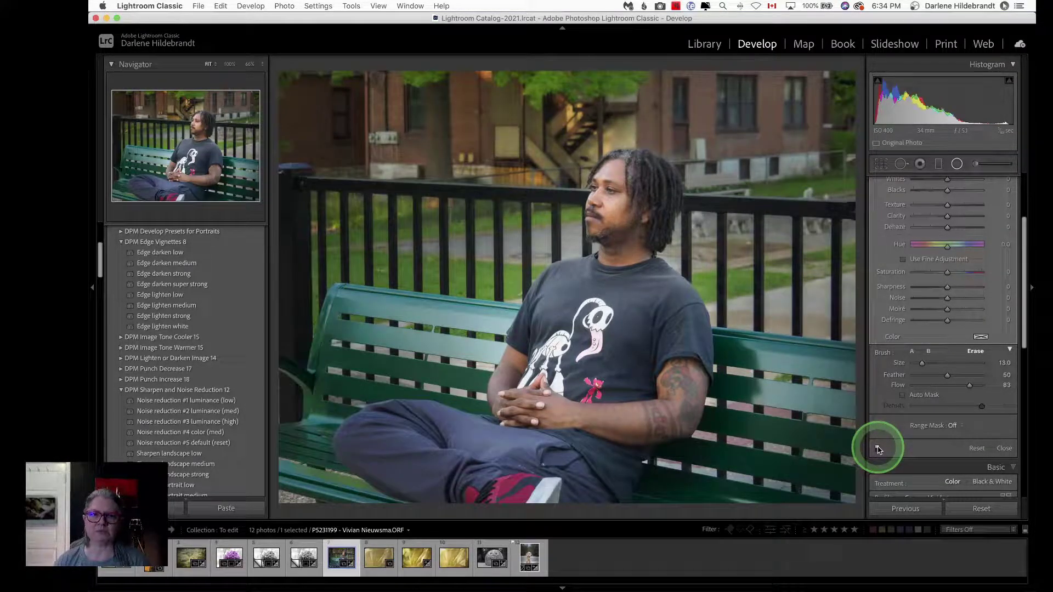
{"action": "left_click", "coordinate": [878, 449]}
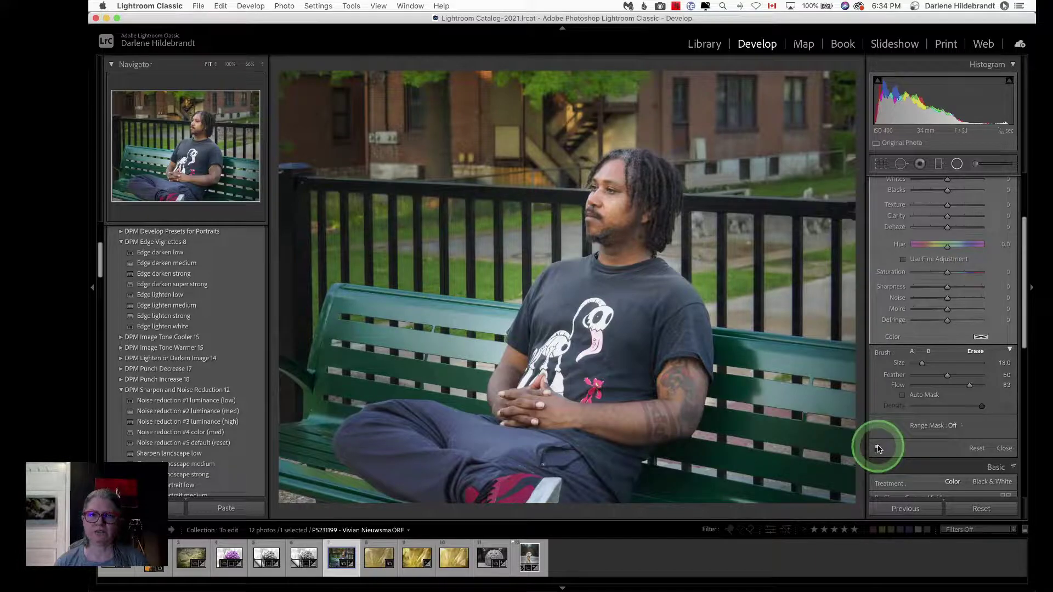
{"action": "left_click", "coordinate": [878, 449]}
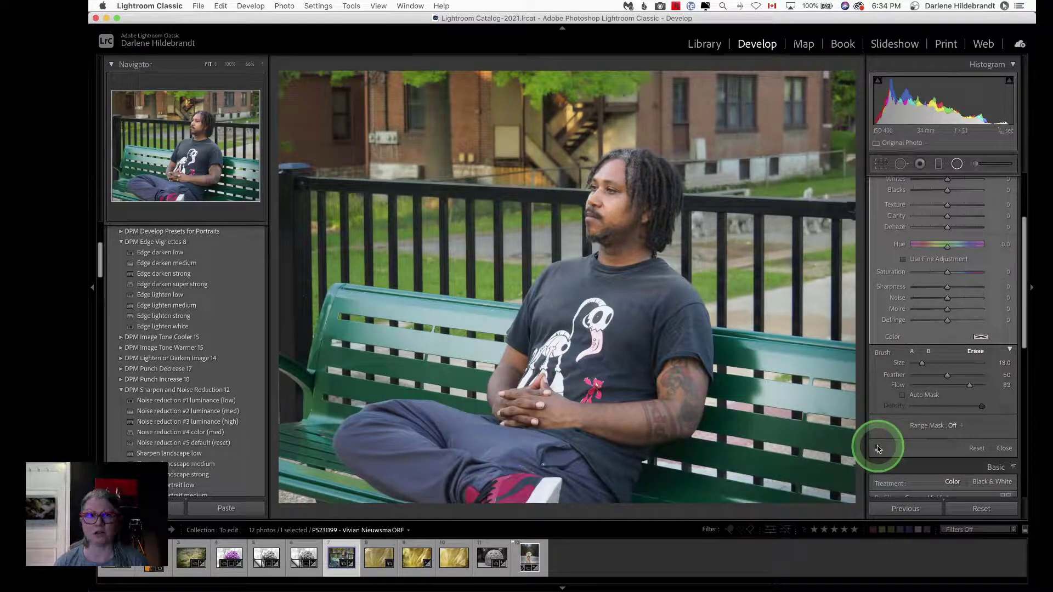
{"action": "left_click", "coordinate": [878, 449]}
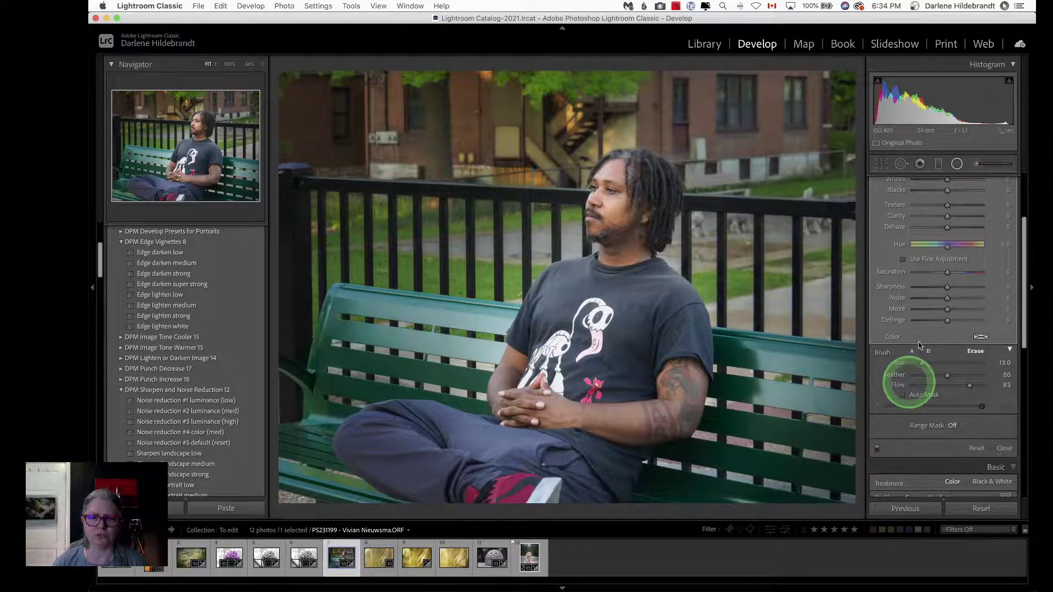
Set the Range Mask of the radial filter over the man's shoe to Luminance
{"action": "scroll", "coordinate": [919, 334], "scroll_direction": "up", "scroll_amount": 4}
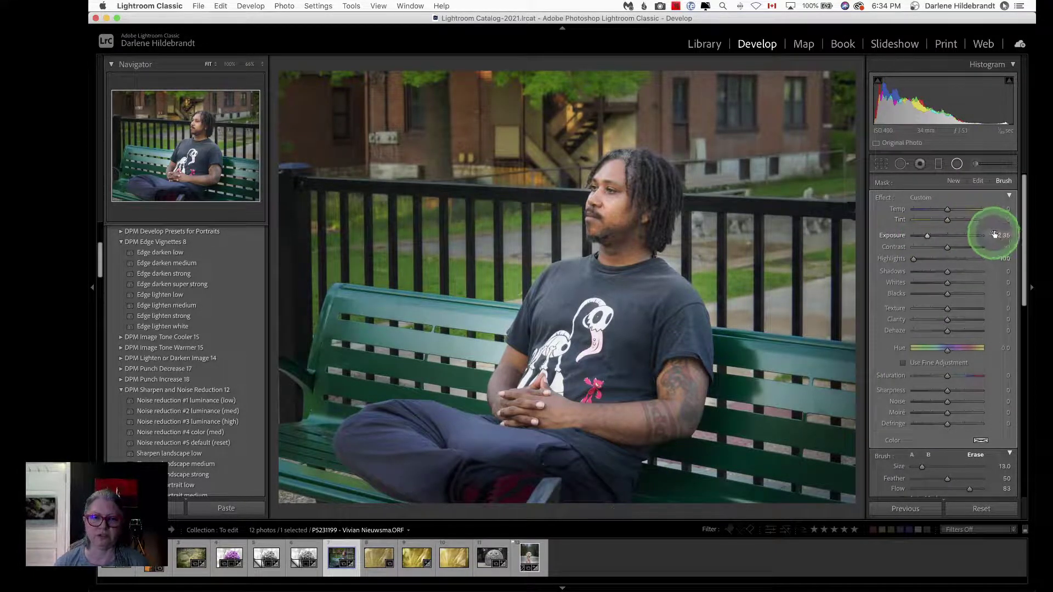
{"action": "left_click", "coordinate": [942, 333]}
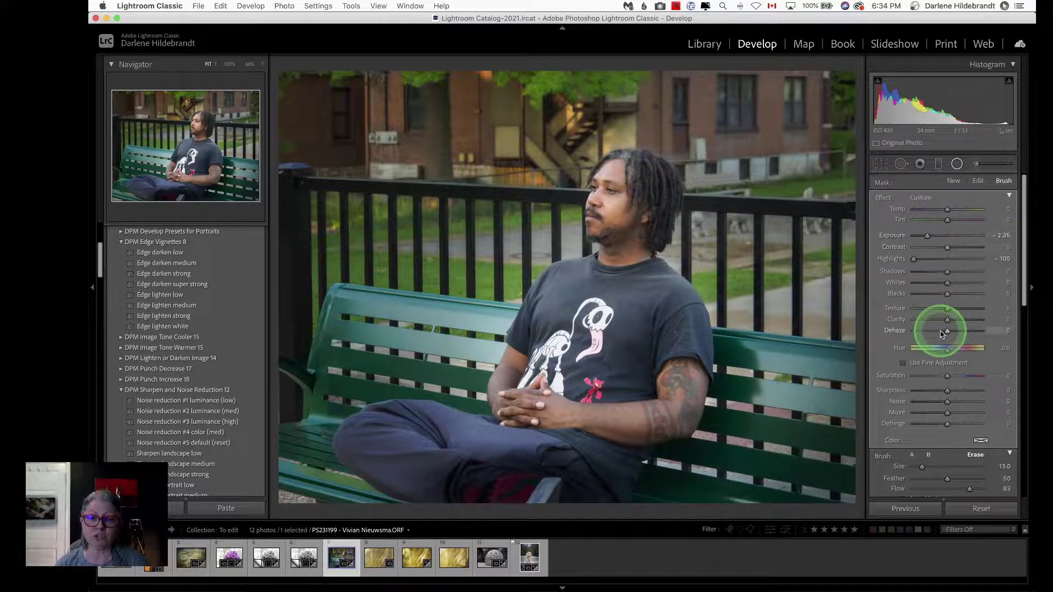
{"action": "scroll", "coordinate": [942, 334], "scroll_direction": "down", "scroll_amount": 2}
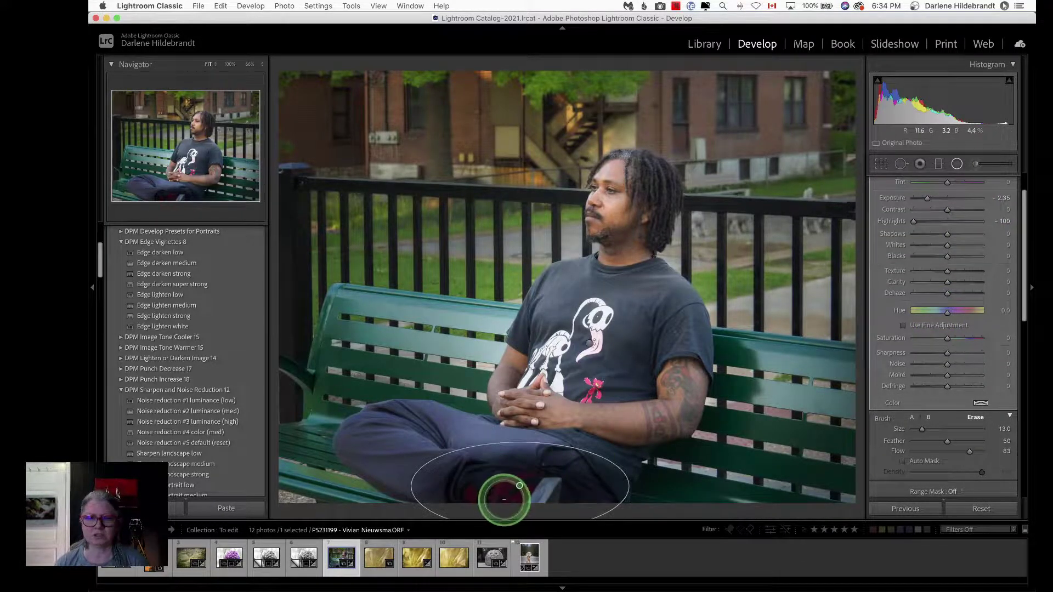
{"action": "scroll", "coordinate": [970, 347], "scroll_direction": "down", "scroll_amount": 5}
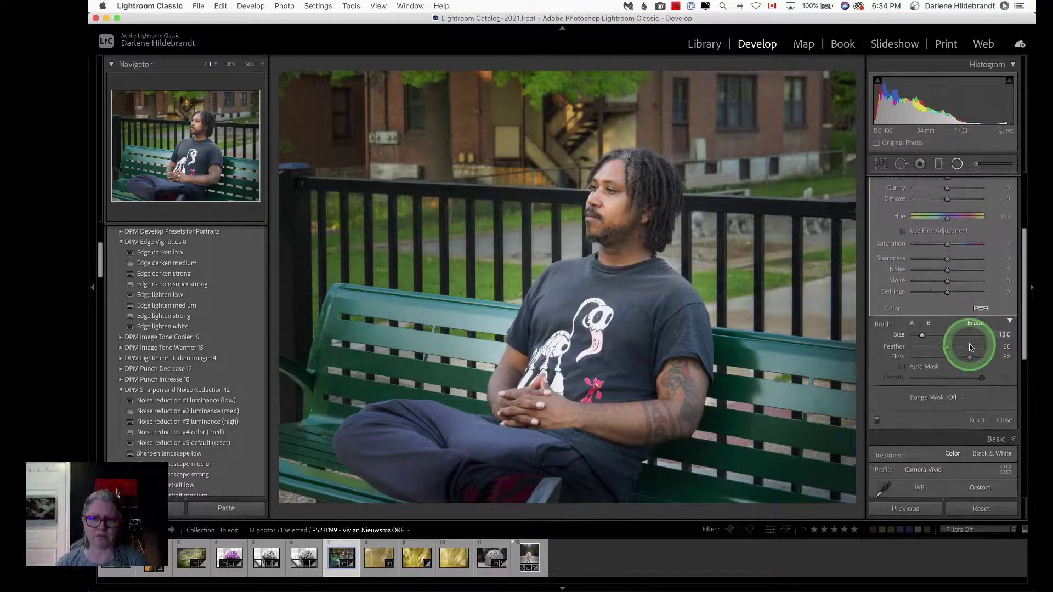
{"action": "scroll", "coordinate": [970, 347], "scroll_direction": "down", "scroll_amount": 1}
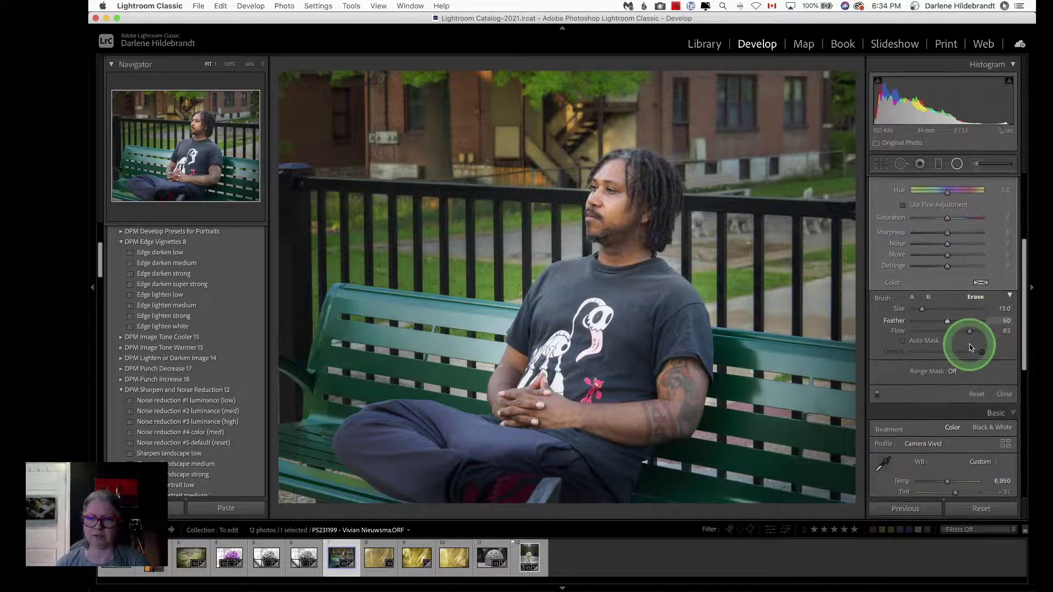
{"action": "left_click", "coordinate": [951, 372]}
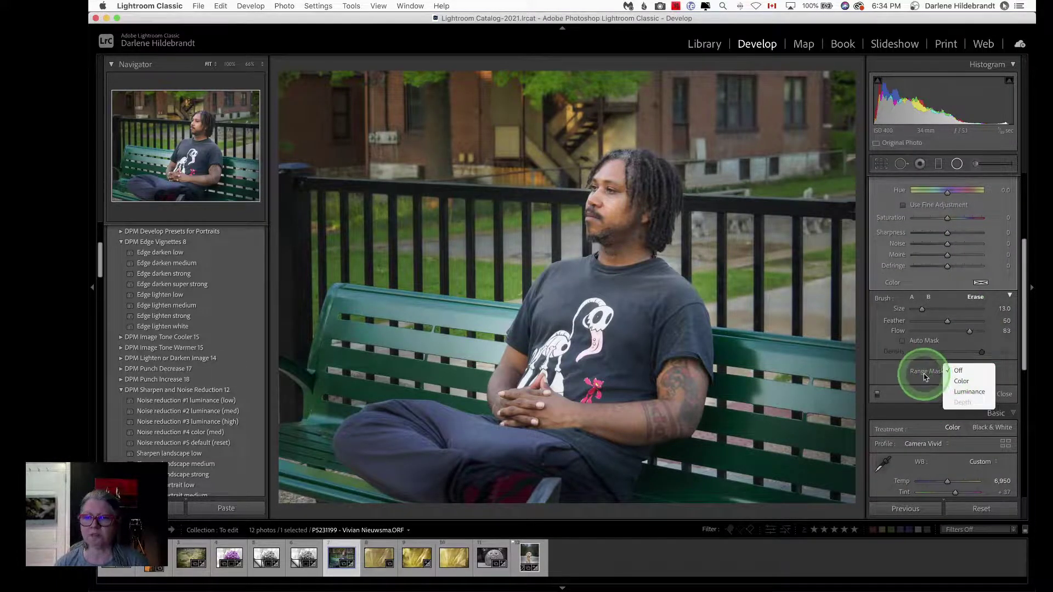
{"action": "left_click", "coordinate": [955, 391]}
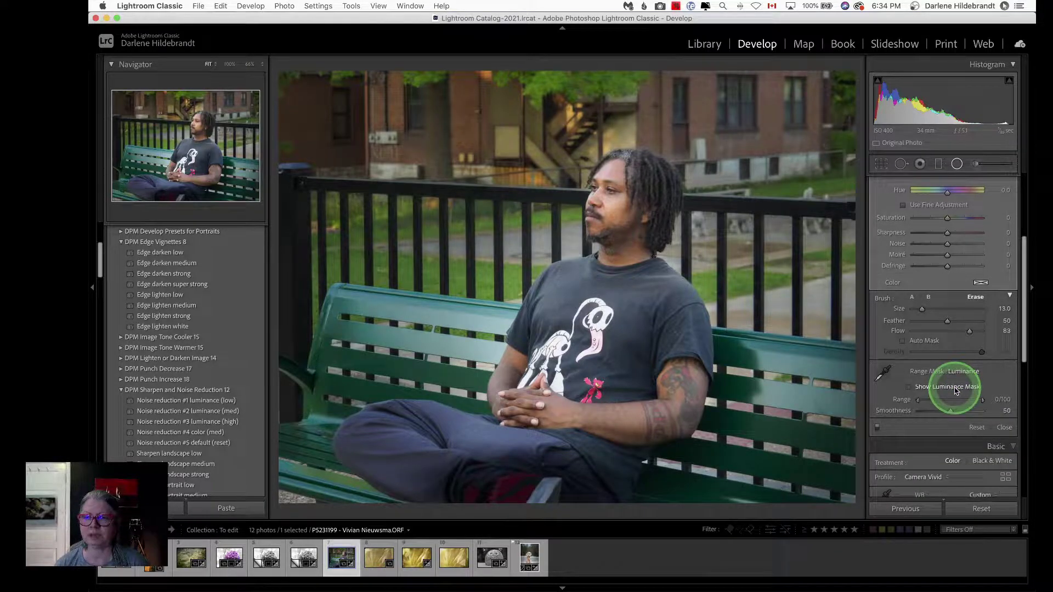
{"action": "scroll", "coordinate": [955, 390], "scroll_direction": "down", "scroll_amount": 2}
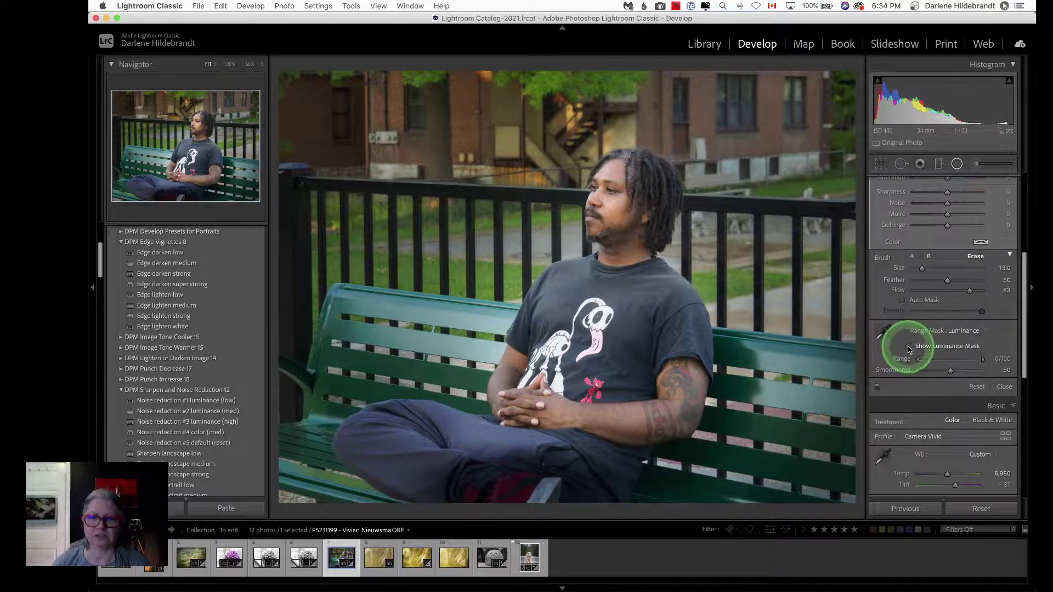
Display the luminance mask, limit the shoe filter's luminance range to 88/100, and hide the mask again
{"action": "left_click", "coordinate": [909, 347]}
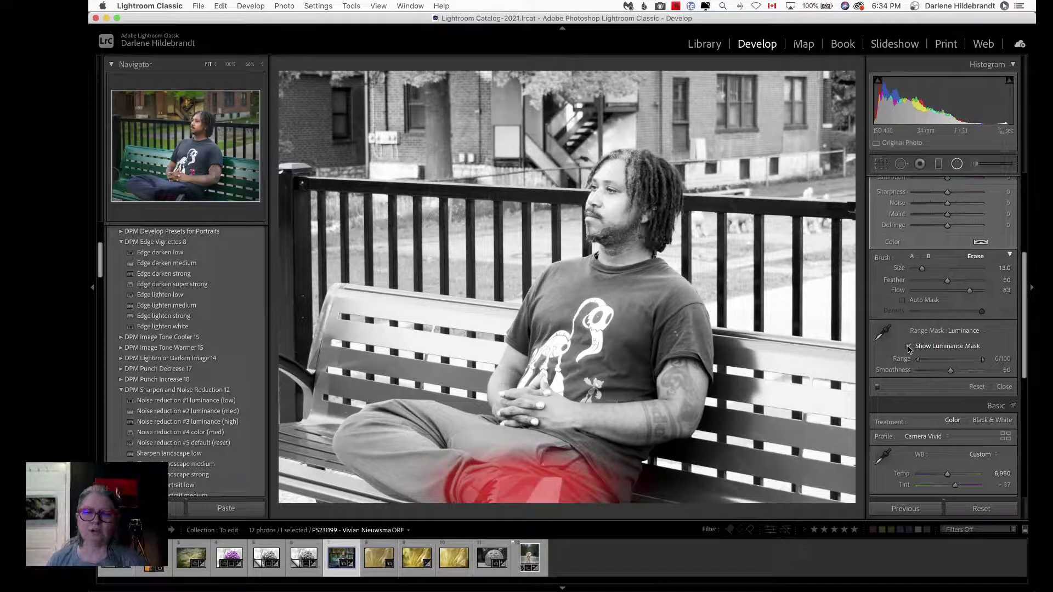
{"action": "left_click", "coordinate": [921, 348]}
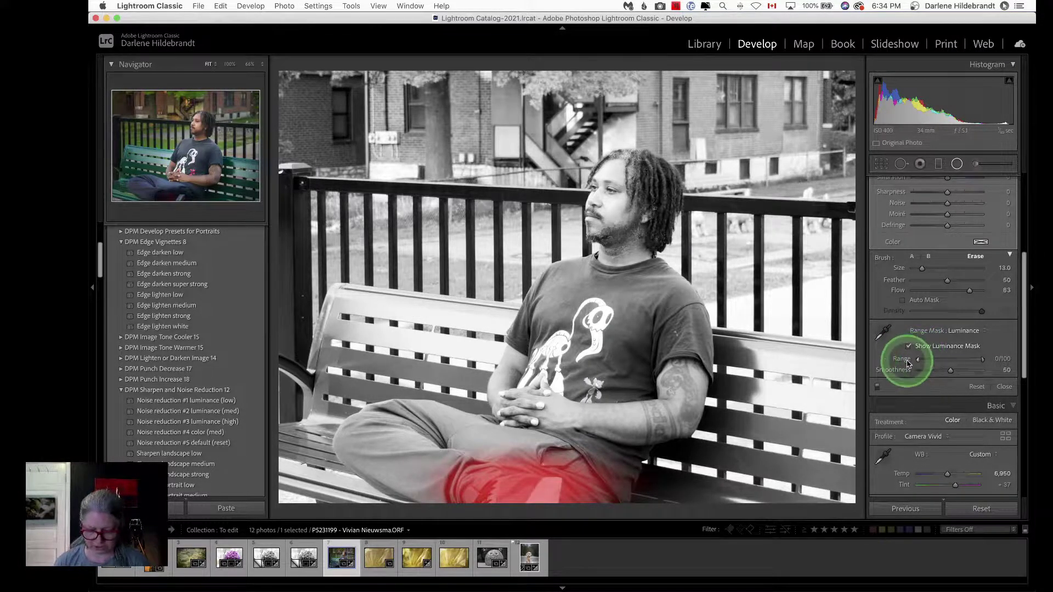
{"action": "mouse_move", "coordinate": [889, 363]}
{"action": "left_mouse_down"}
{"action": "mouse_move", "coordinate": [976, 360]}
{"action": "mouse_move", "coordinate": [914, 363]}
{"action": "mouse_move", "coordinate": [906, 353]}
{"action": "mouse_move", "coordinate": [905, 170]}
{"action": "mouse_move", "coordinate": [914, 366]}
{"action": "mouse_move", "coordinate": [893, 98]}
{"action": "mouse_move", "coordinate": [919, 360]}
{"action": "mouse_move", "coordinate": [990, 365]}
{"action": "mouse_move", "coordinate": [913, 357]}
{"action": "mouse_move", "coordinate": [921, 363]}
{"action": "left_mouse_up"}
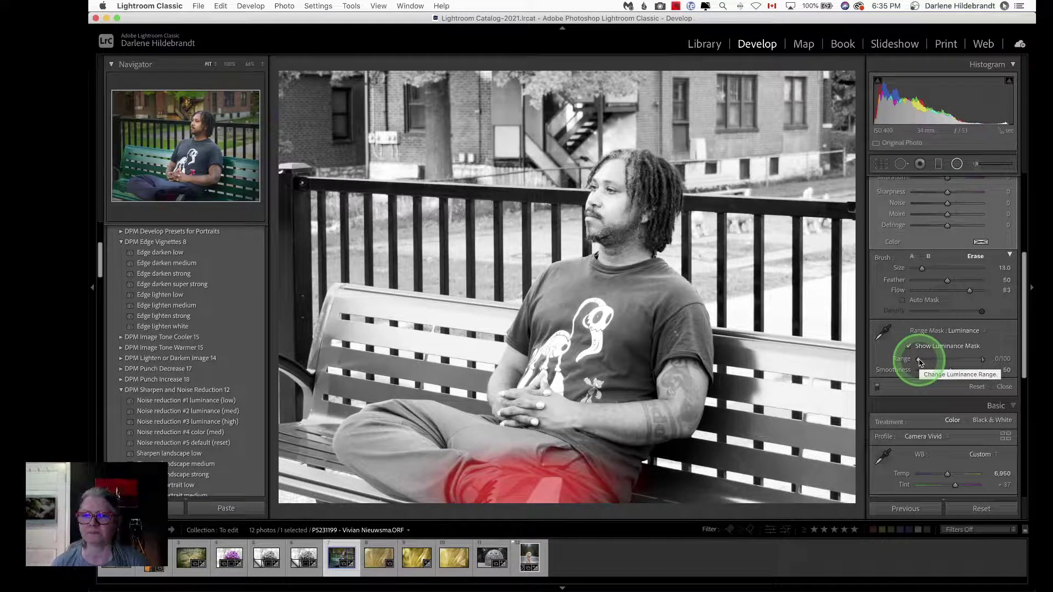
{"action": "left_click_drag", "start_coordinate": [921, 363], "coordinate": [971, 362]}
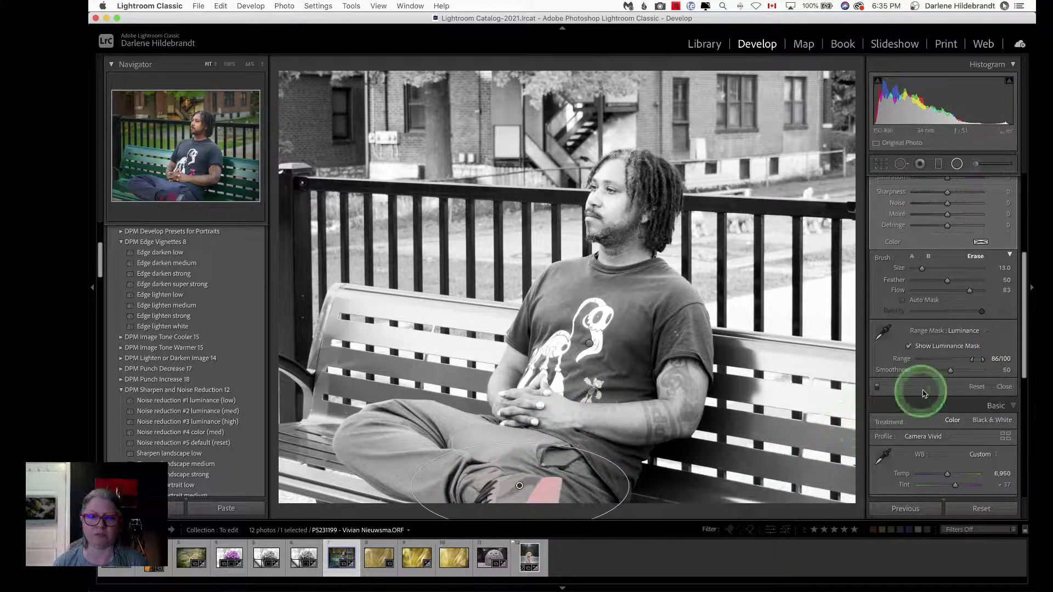
{"action": "mouse_move", "coordinate": [970, 360]}
{"action": "left_mouse_down"}
{"action": "mouse_move", "coordinate": [913, 357]}
{"action": "mouse_move", "coordinate": [972, 359]}
{"action": "left_mouse_up"}
{"action": "left_click", "coordinate": [908, 348]}
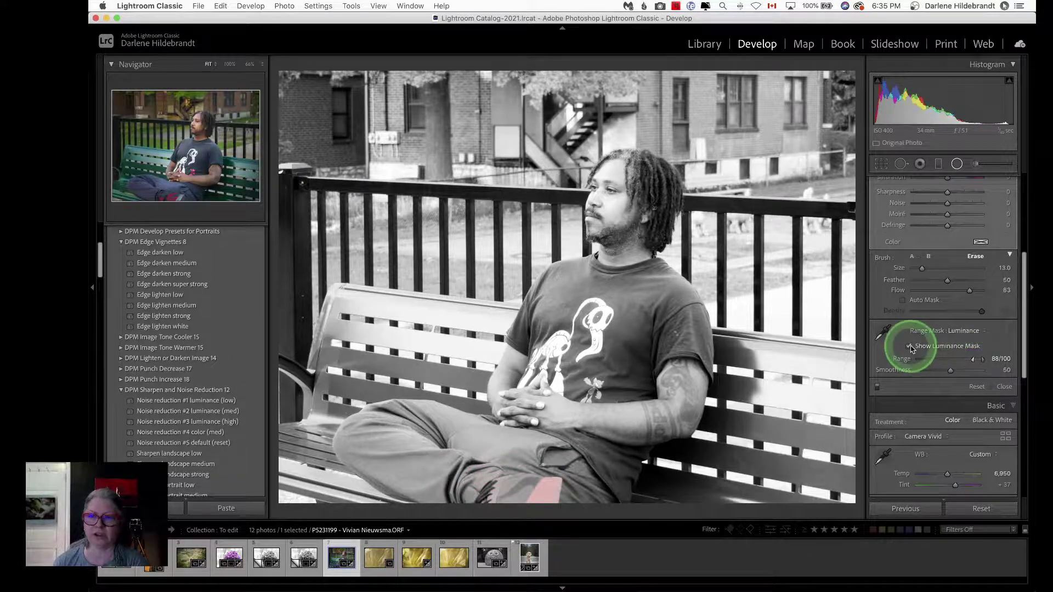
Set the shoe filter's exposure to −1.09 and compare the portrait with the radial filters switched off and on
{"action": "scroll", "coordinate": [933, 308], "scroll_direction": "up", "scroll_amount": 5}
{"action": "left_click", "coordinate": [939, 237]}
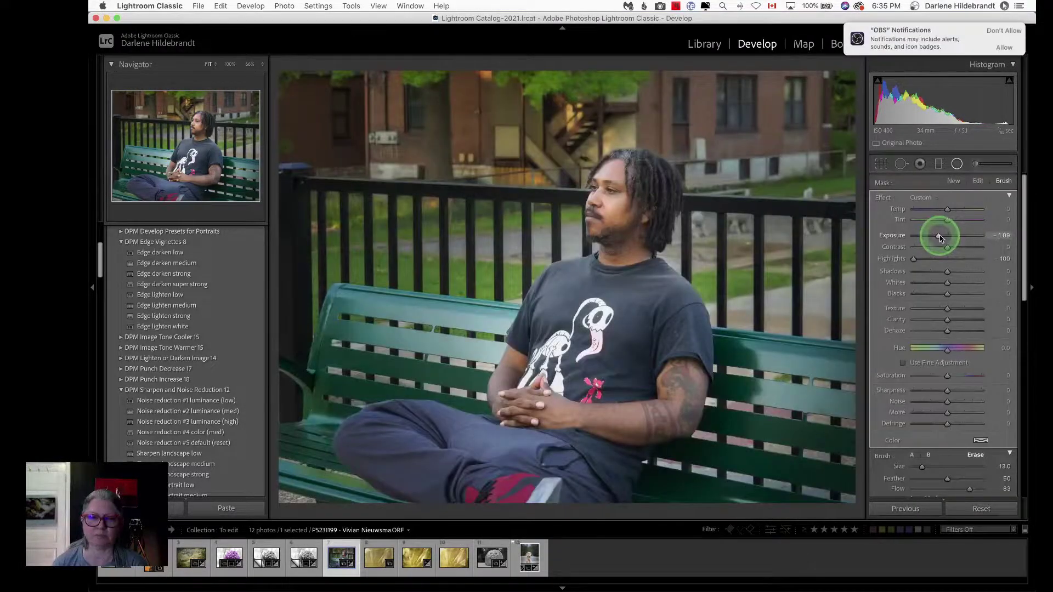
{"action": "scroll", "coordinate": [940, 236], "scroll_direction": "down", "scroll_amount": 5}
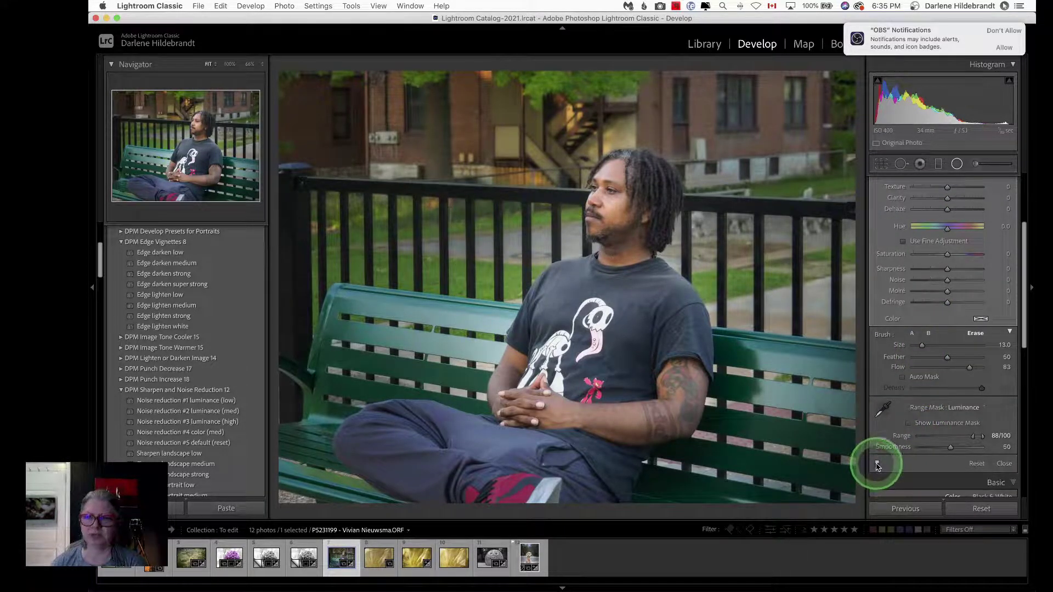
{"action": "left_click", "coordinate": [877, 465]}
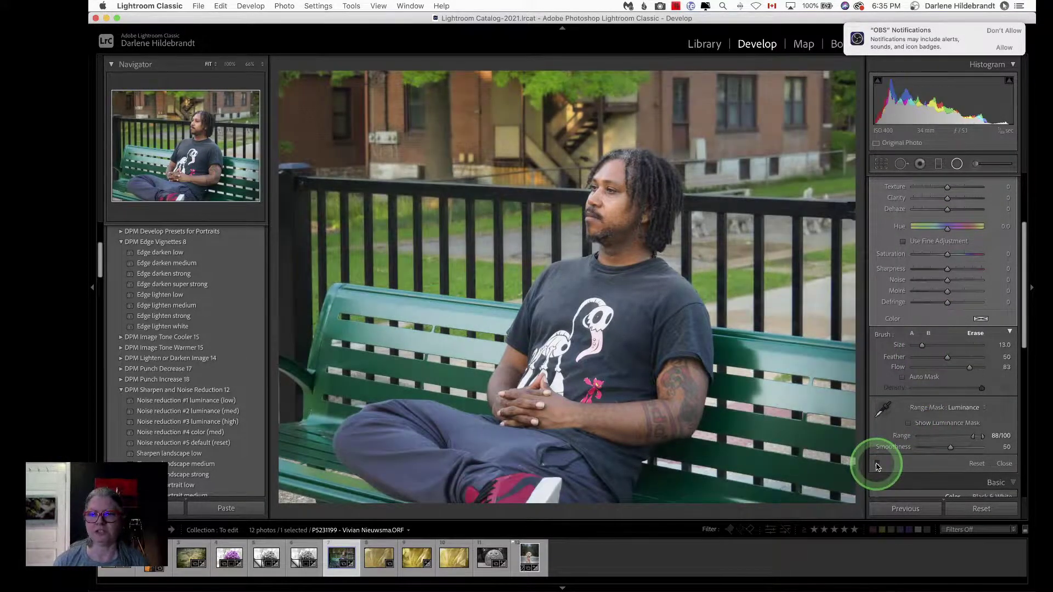
{"action": "left_click", "coordinate": [877, 465]}
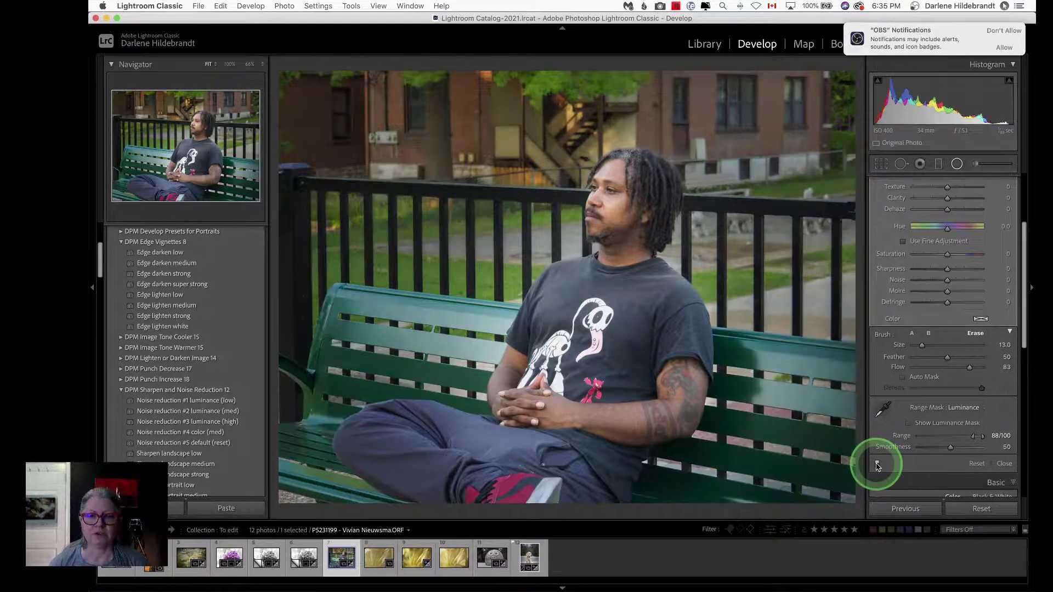
{"action": "left_click", "coordinate": [877, 465]}
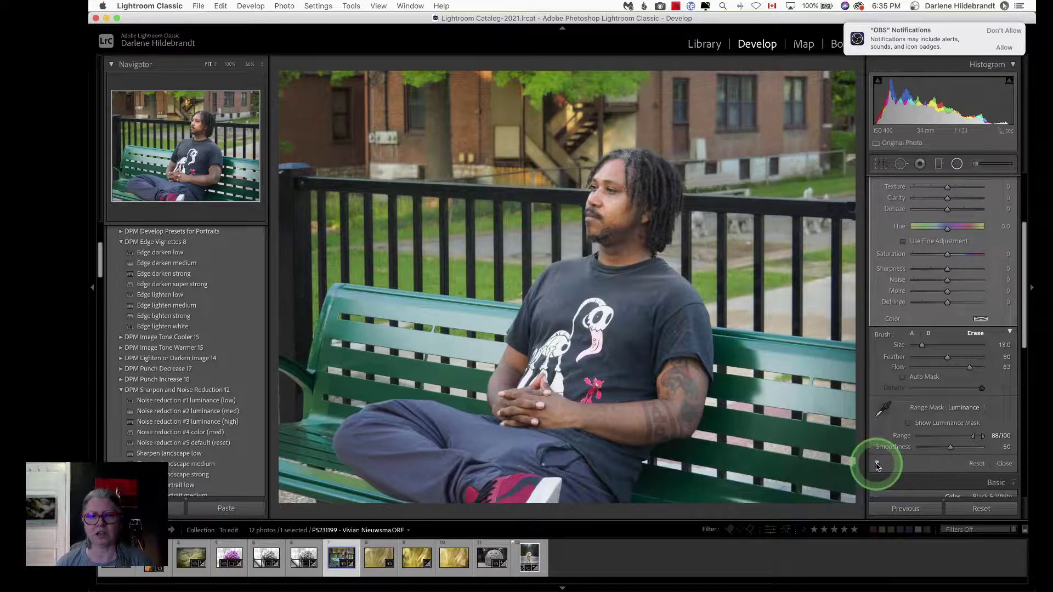
{"action": "left_click", "coordinate": [877, 466]}
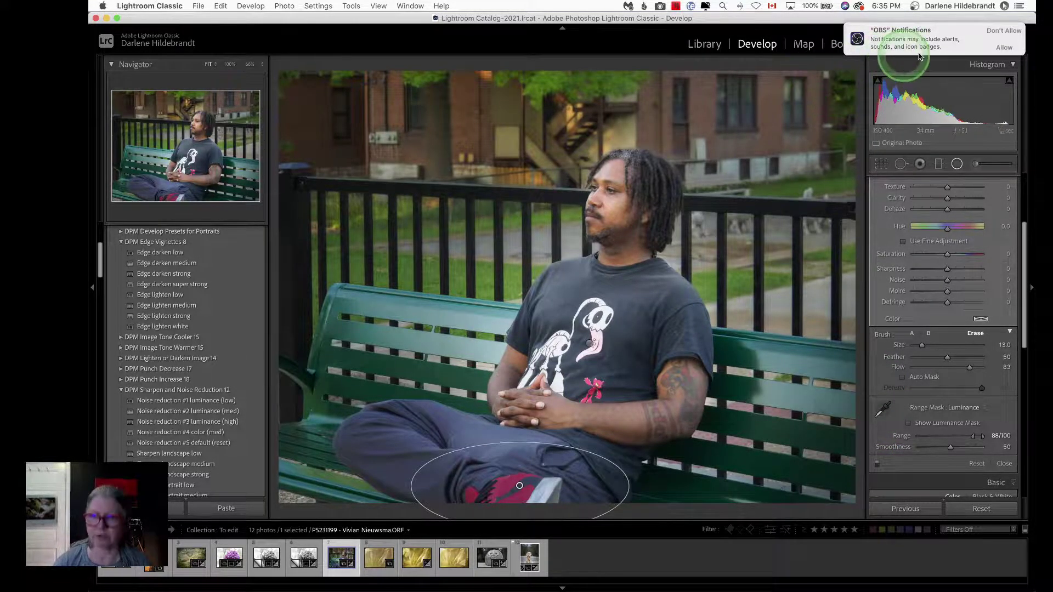
Allow notifications from OBS, minimize the Lightroom Classic window and bring it back
{"action": "left_click", "coordinate": [1003, 48]}
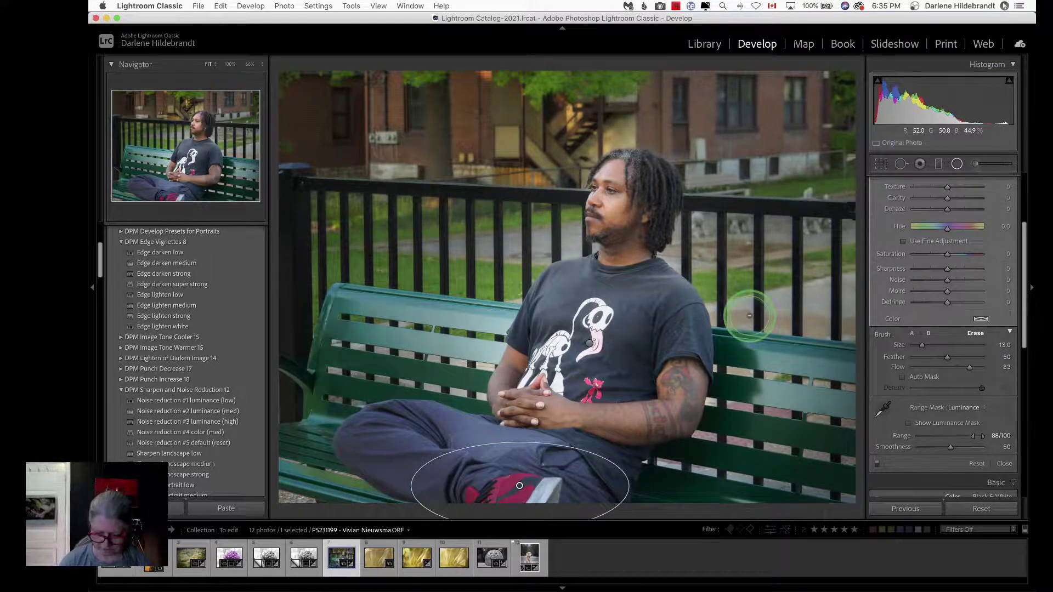
{"action": "key", "text": "super+m"}
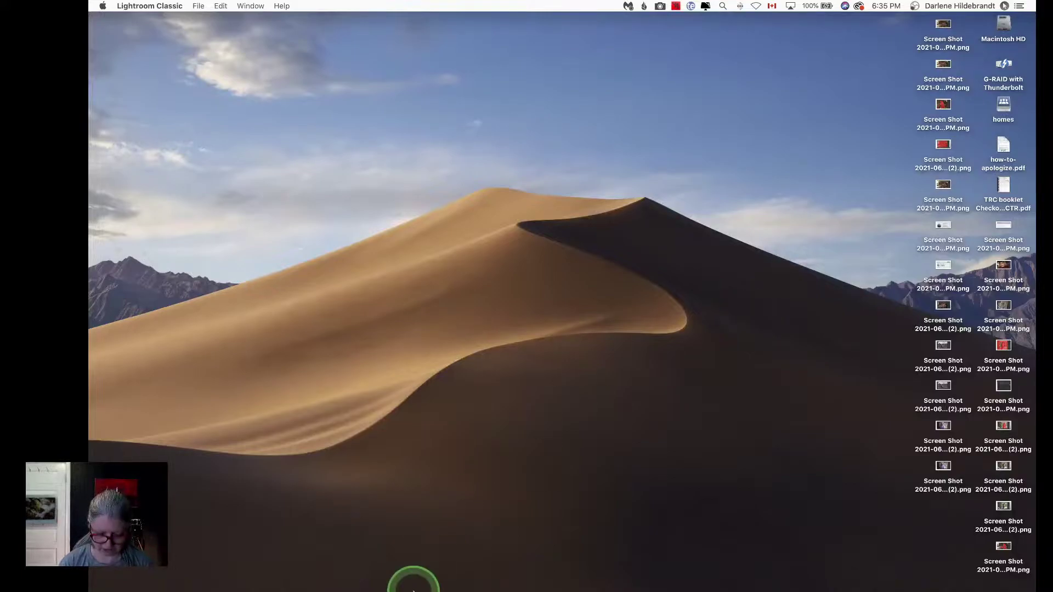
{"action": "mouse_move", "coordinate": [398, 571]}
{"action": "left_click", "coordinate": [343, 567]}
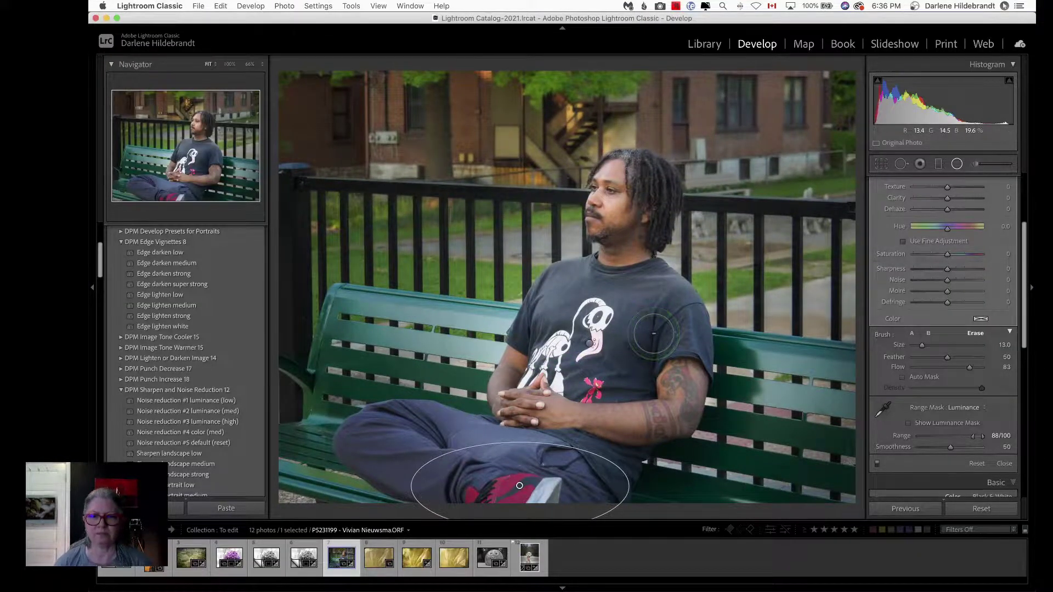
Turn the bench portrait upside down, compare its before and after versions with the lights out, and return it upright
{"action": "left_click", "coordinate": [654, 333]}
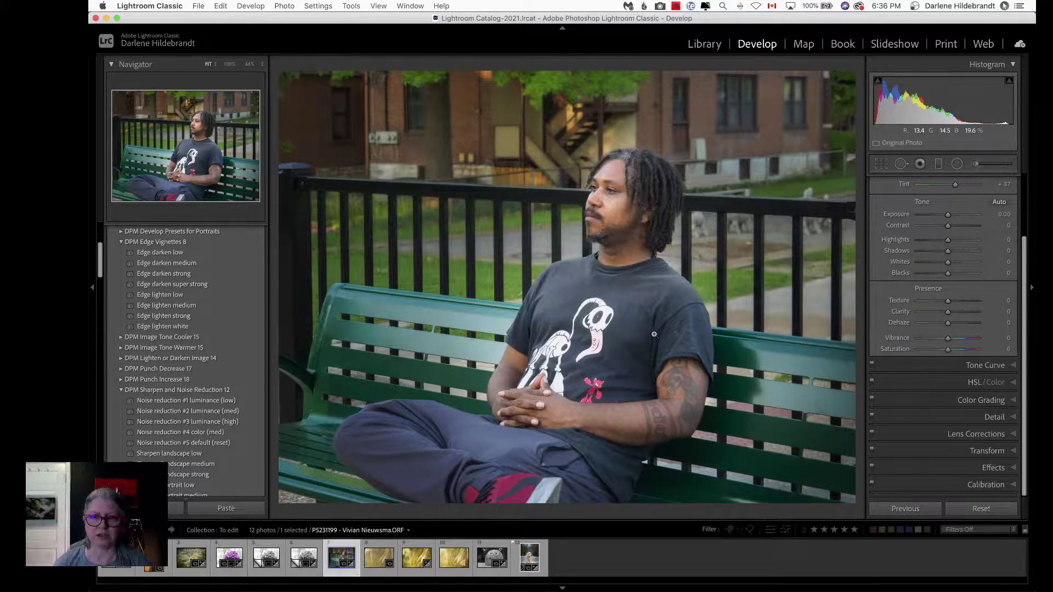
{"action": "key", "text": "super+bracketright"}
{"action": "key", "text": "super+bracketright"}
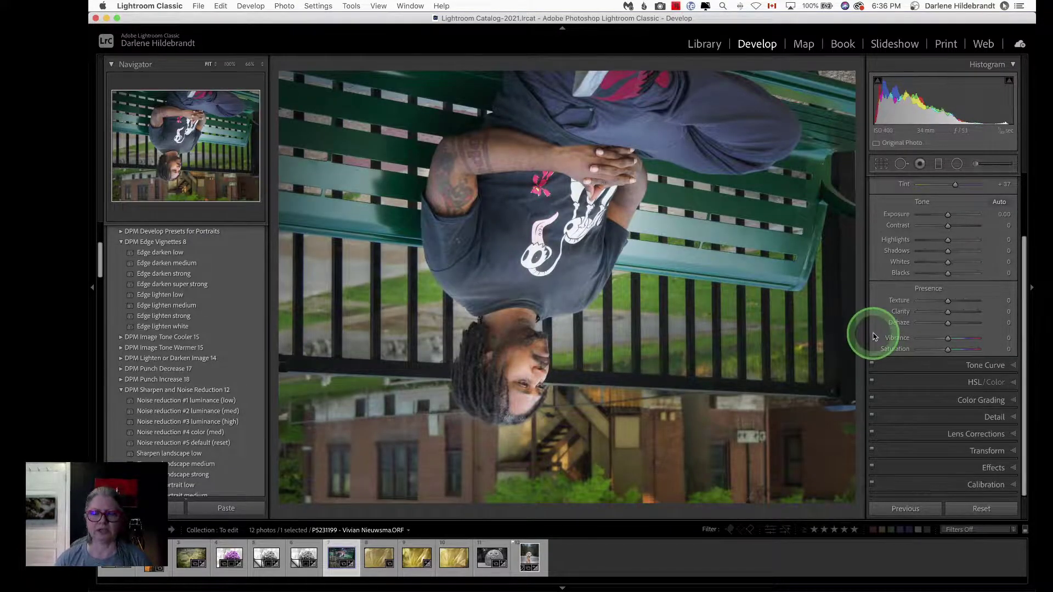
{"action": "key", "text": "l"}
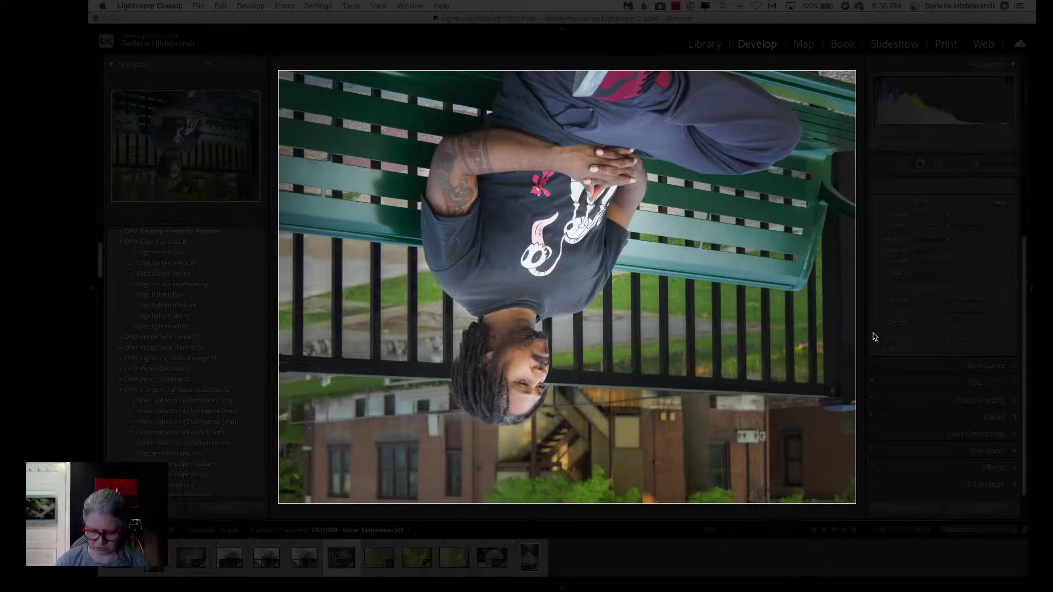
{"action": "key", "text": "backslash"}
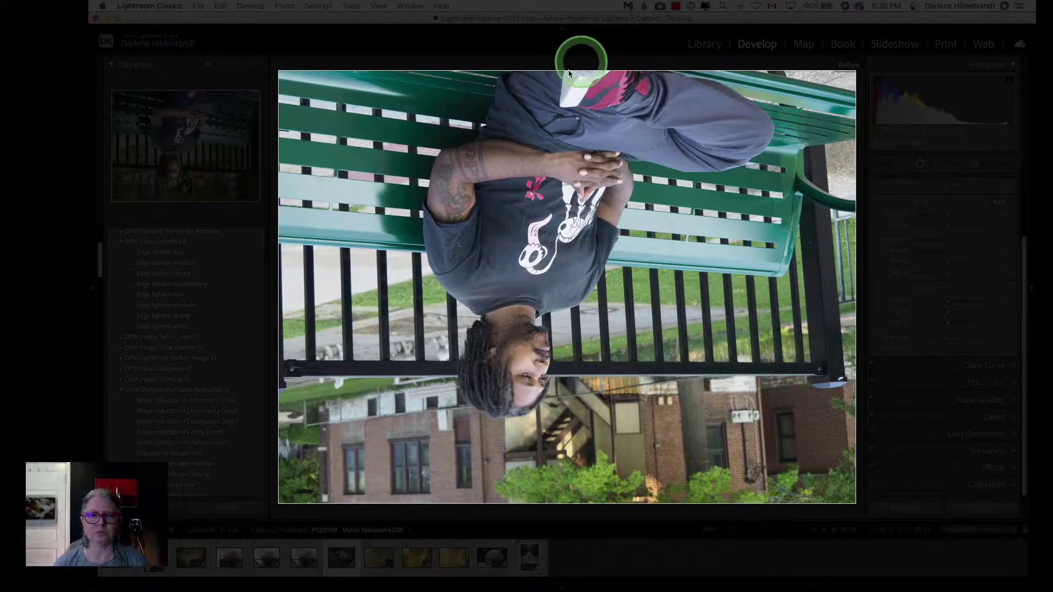
{"action": "key", "text": "backslash"}
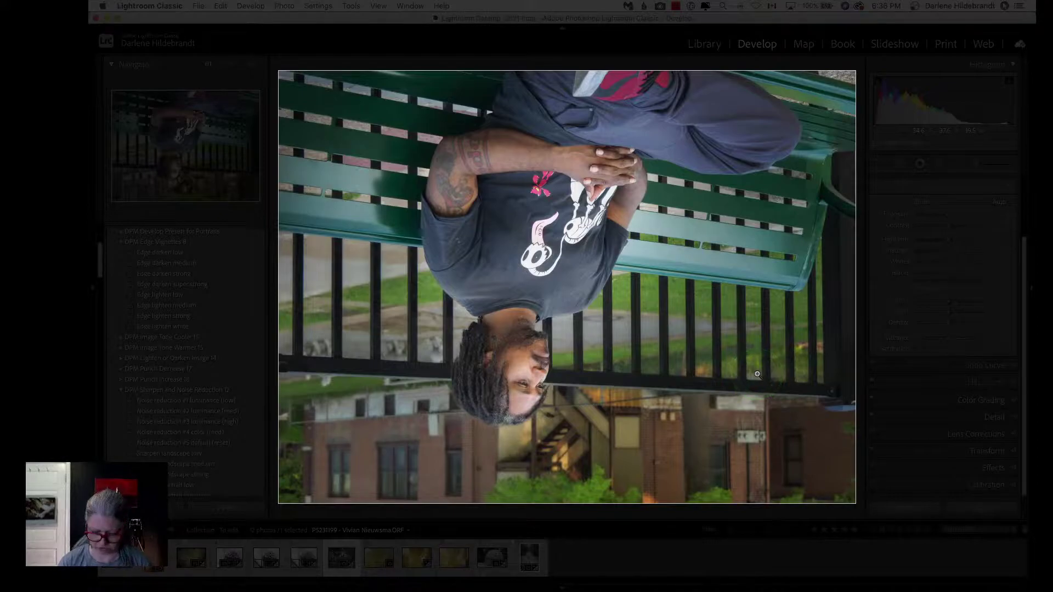
{"action": "key", "text": "l"}
{"action": "key", "text": "l"}
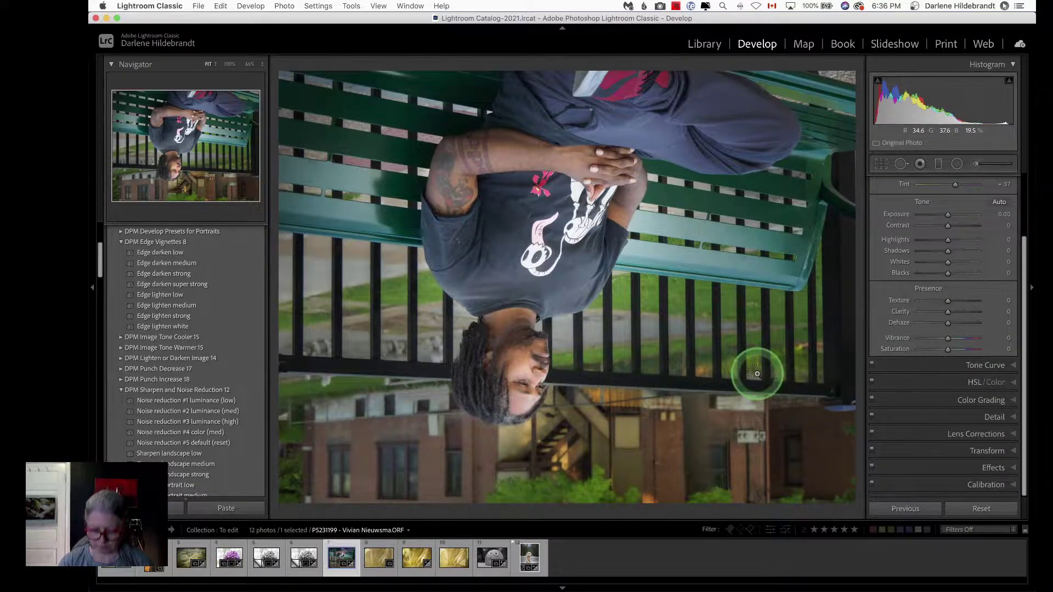
{"action": "key", "text": "super+bracketright"}
{"action": "key", "text": "super+bracketright"}
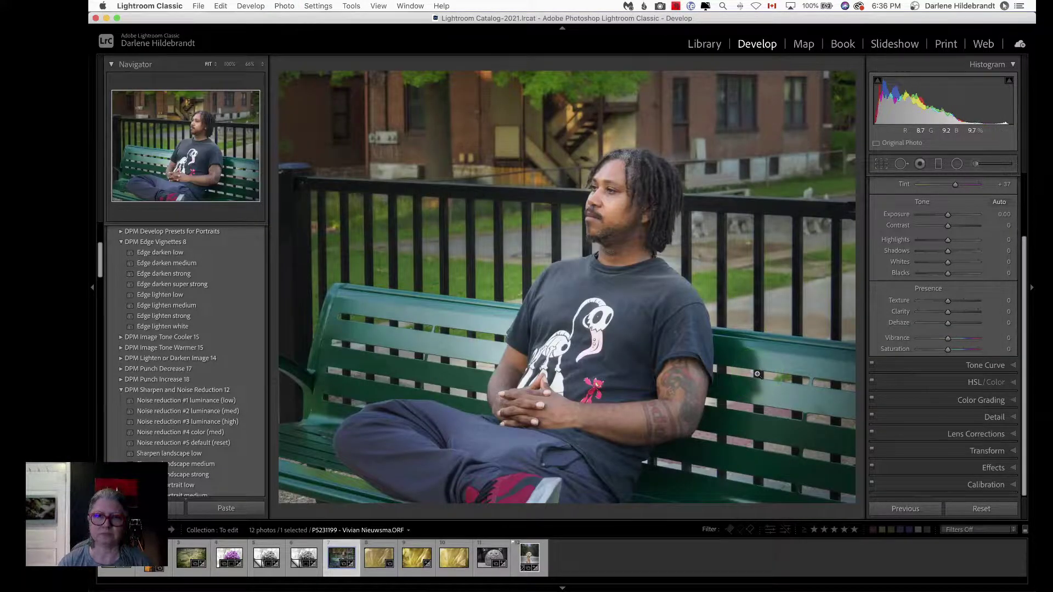
Turn off the Upright correction on the bench portrait and open the crop overlay
{"action": "key", "text": "r"}
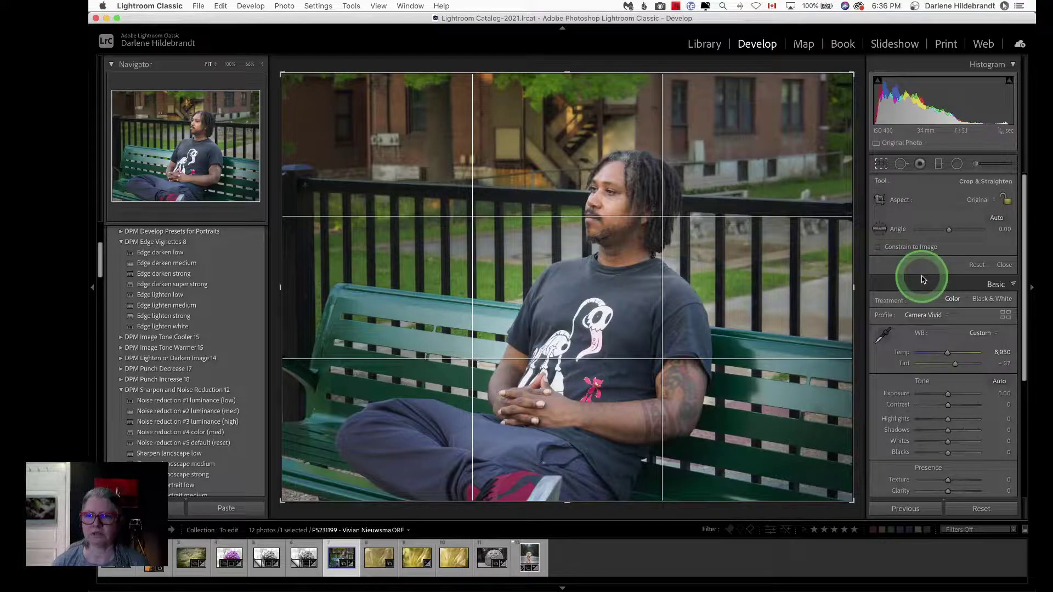
{"action": "left_click", "coordinate": [923, 280]}
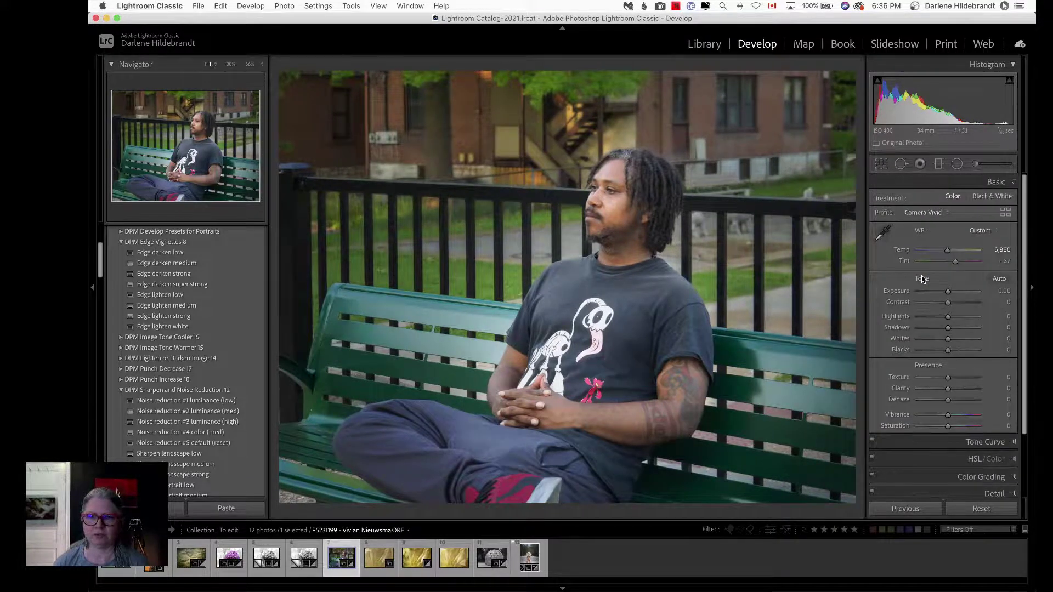
{"action": "scroll", "coordinate": [922, 279], "scroll_direction": "down", "scroll_amount": 5}
{"action": "left_click_drag", "start_coordinate": [957, 453], "coordinate": [982, 451]}
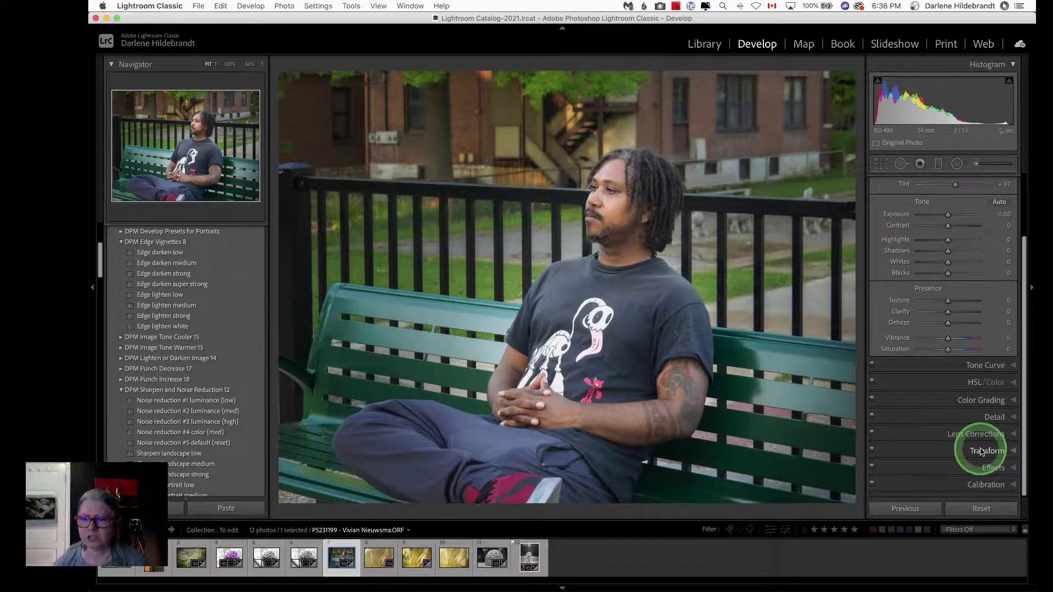
{"action": "left_click", "coordinate": [982, 451]}
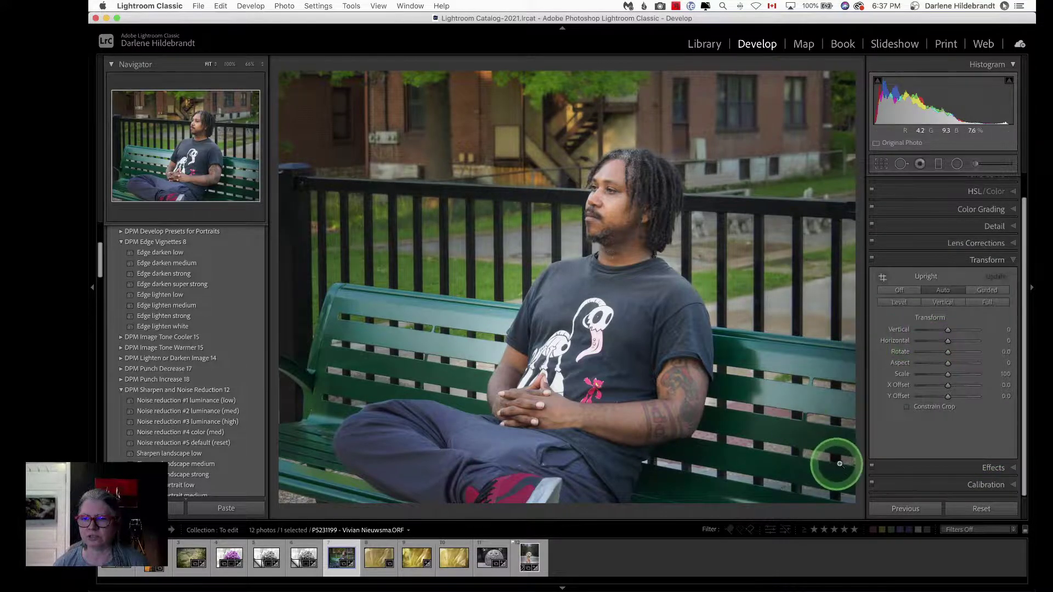
{"action": "left_click", "coordinate": [900, 291]}
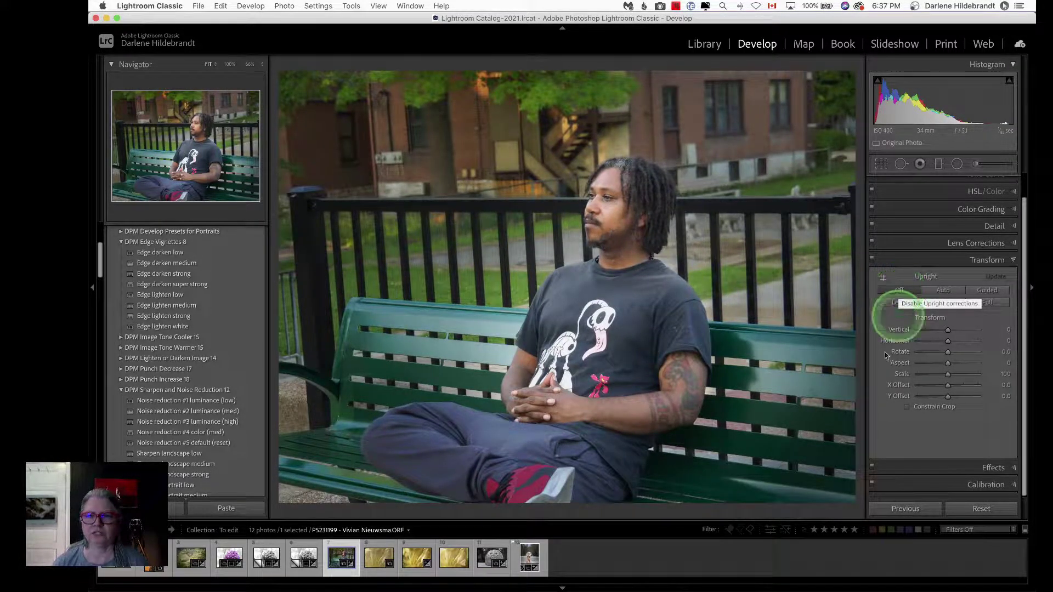
{"action": "left_click", "coordinate": [924, 336]}
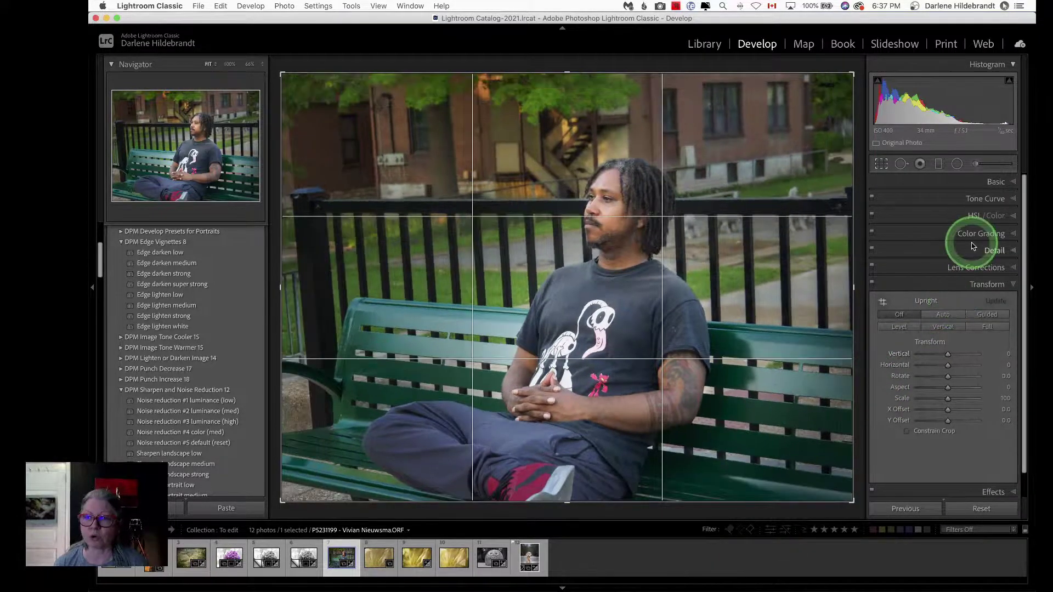
Try automatic straightening on the bench portrait's crop, reset it, and close the crop overlay
{"action": "scroll", "coordinate": [973, 251], "scroll_direction": "up", "scroll_amount": 2}
{"action": "scroll", "coordinate": [972, 250], "scroll_direction": "up", "scroll_amount": 3}
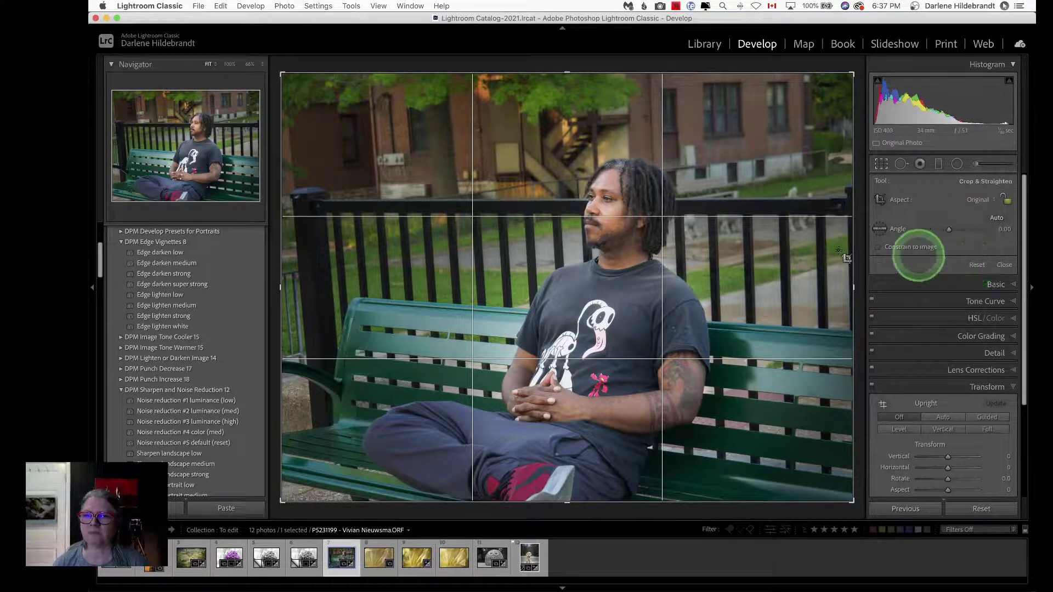
{"action": "left_click", "coordinate": [997, 220]}
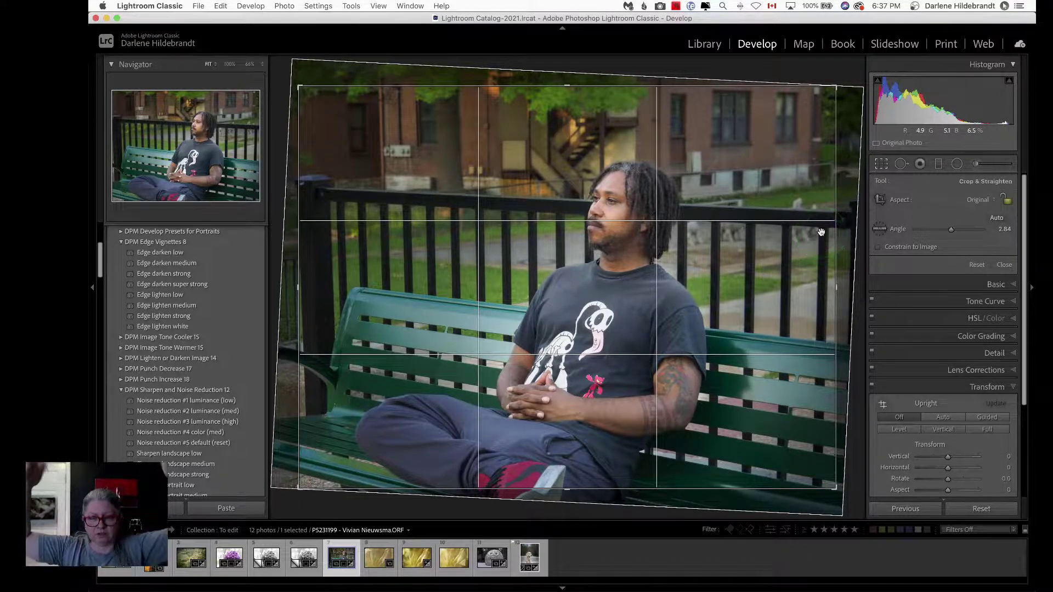
{"action": "left_click", "coordinate": [977, 266]}
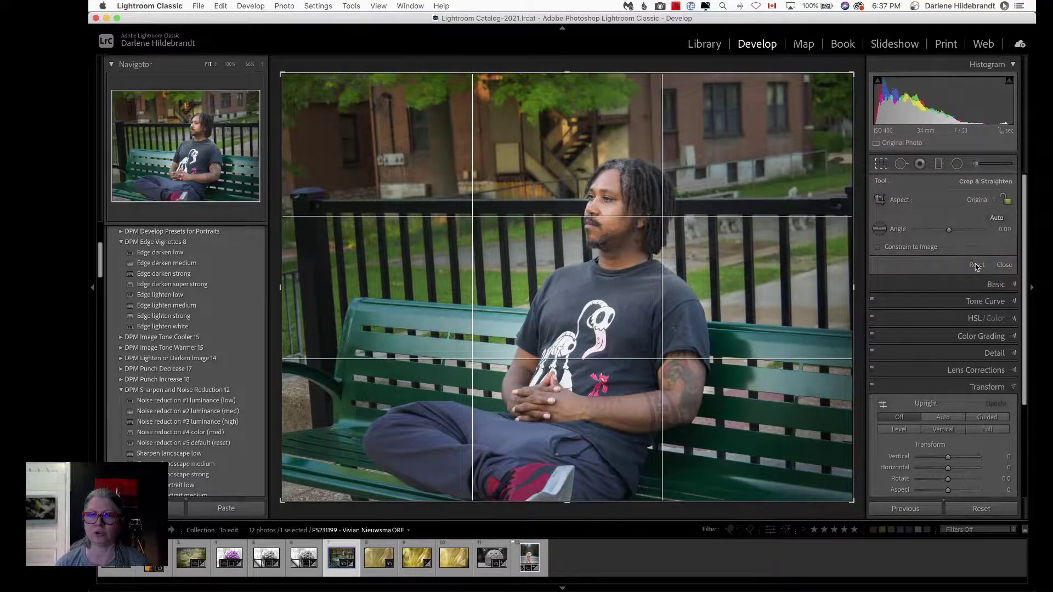
{"action": "left_click", "coordinate": [1004, 265]}
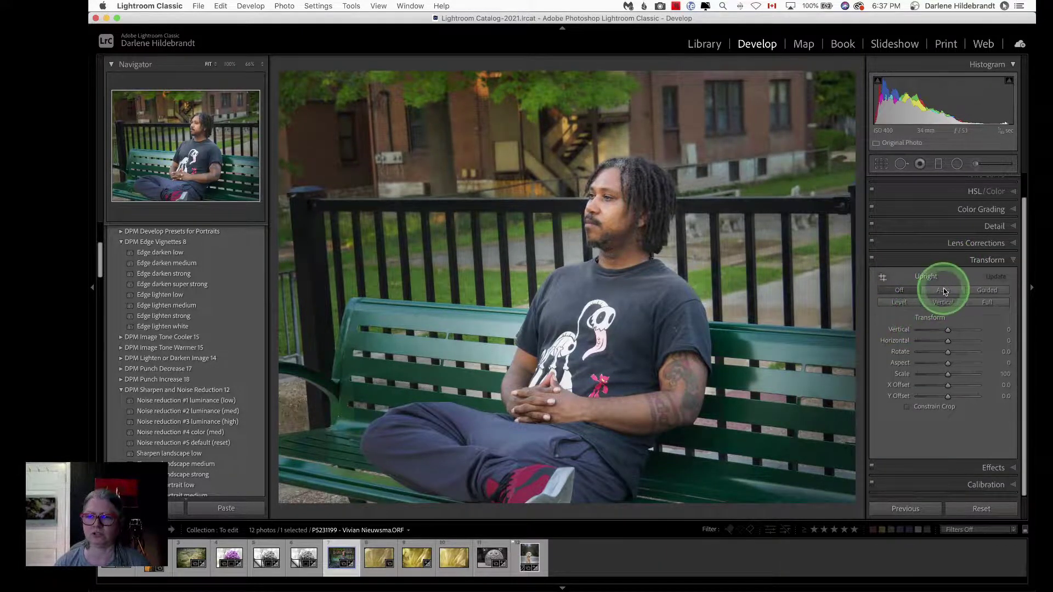
Apply the Auto Upright correction to the bench portrait and show the Basic adjustments
{"action": "left_click", "coordinate": [943, 290]}
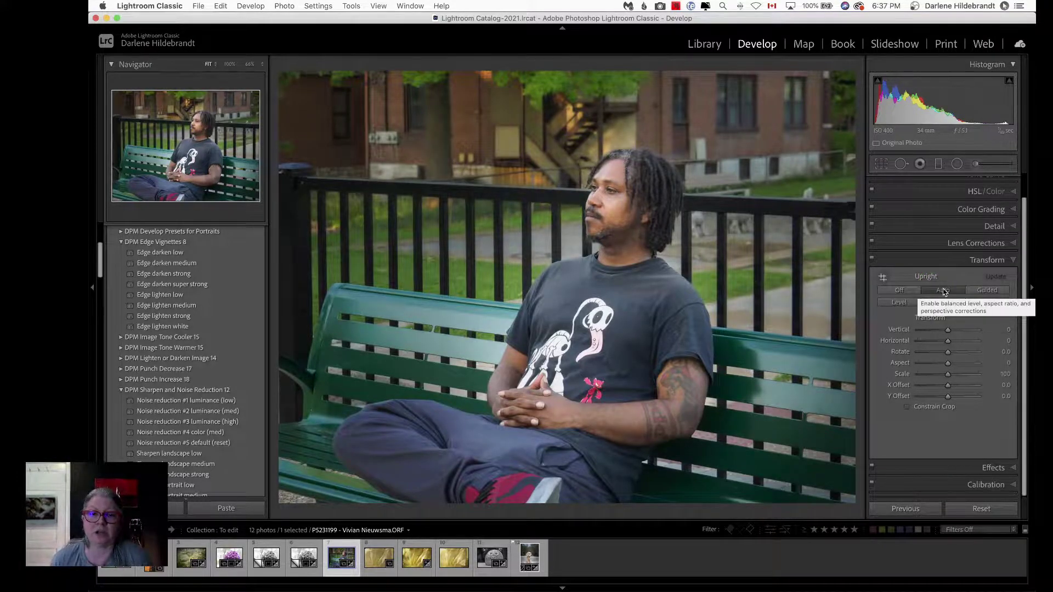
{"action": "left_click", "coordinate": [968, 334]}
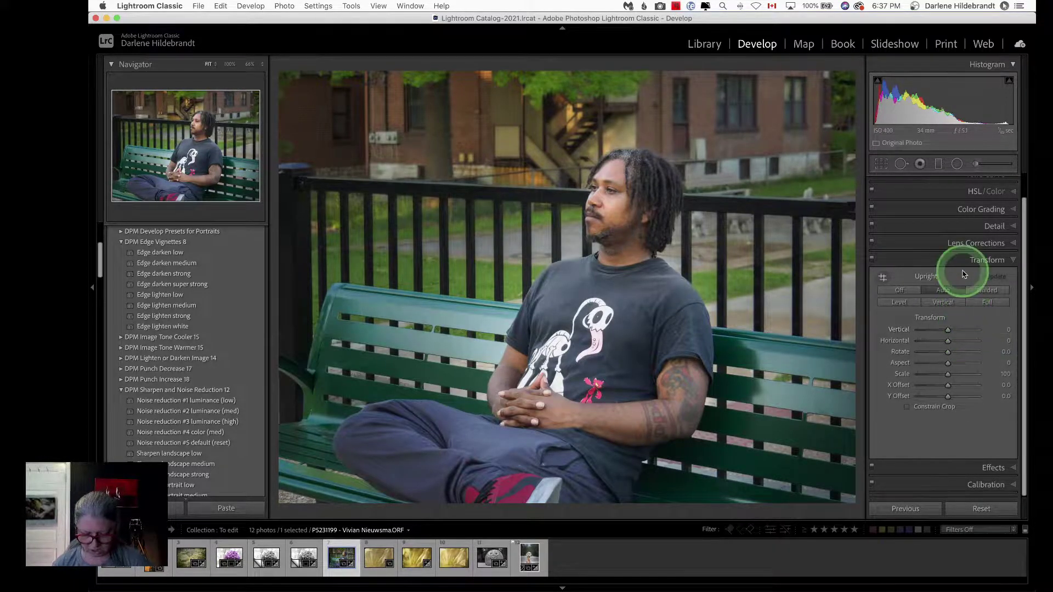
{"action": "scroll", "coordinate": [960, 275], "scroll_direction": "up", "scroll_amount": 2}
{"action": "left_click", "coordinate": [992, 183]}
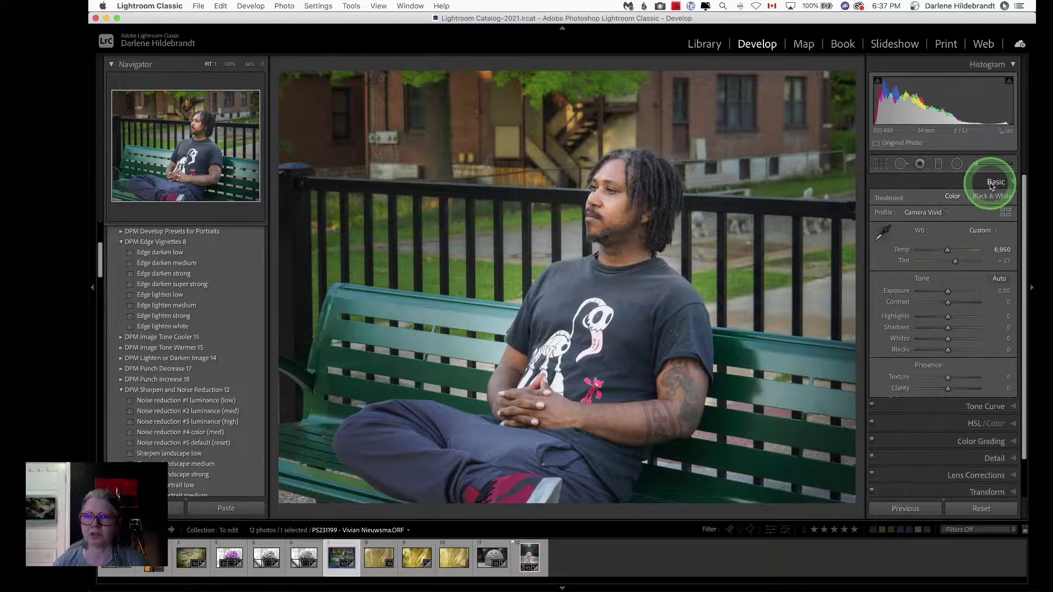
Select the background's graduated filter and erase its mask from the man's shirt with the filter's brush
{"action": "left_click", "coordinate": [907, 172]}
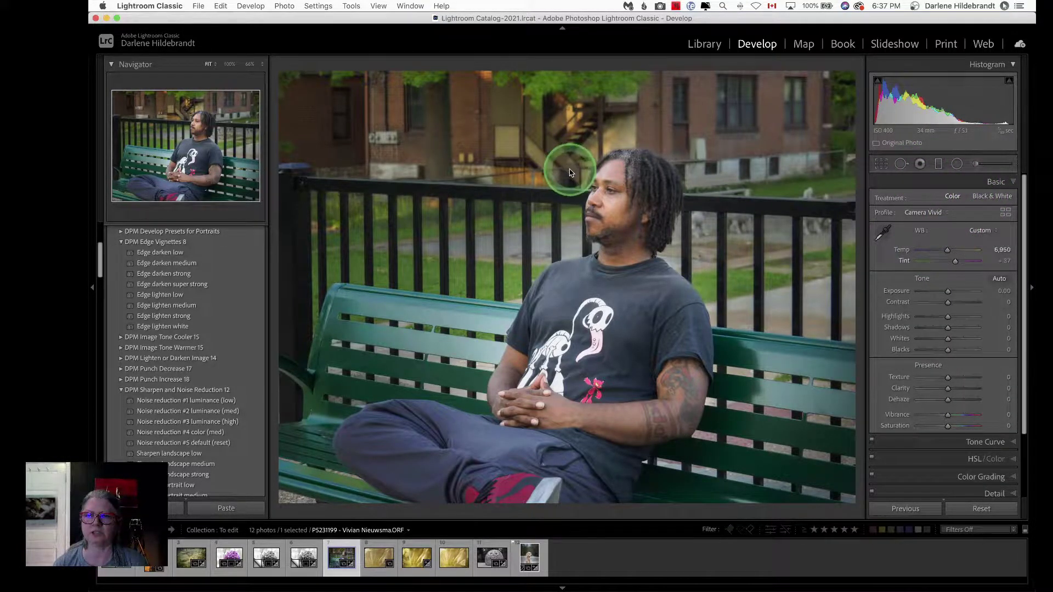
{"action": "key", "text": "m"}
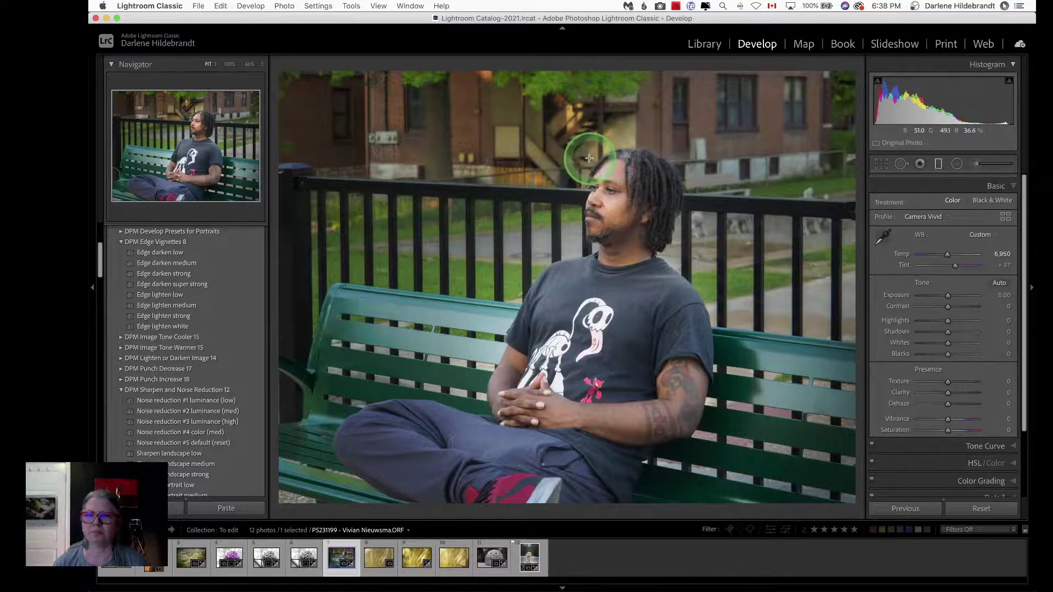
{"action": "left_click", "coordinate": [517, 290]}
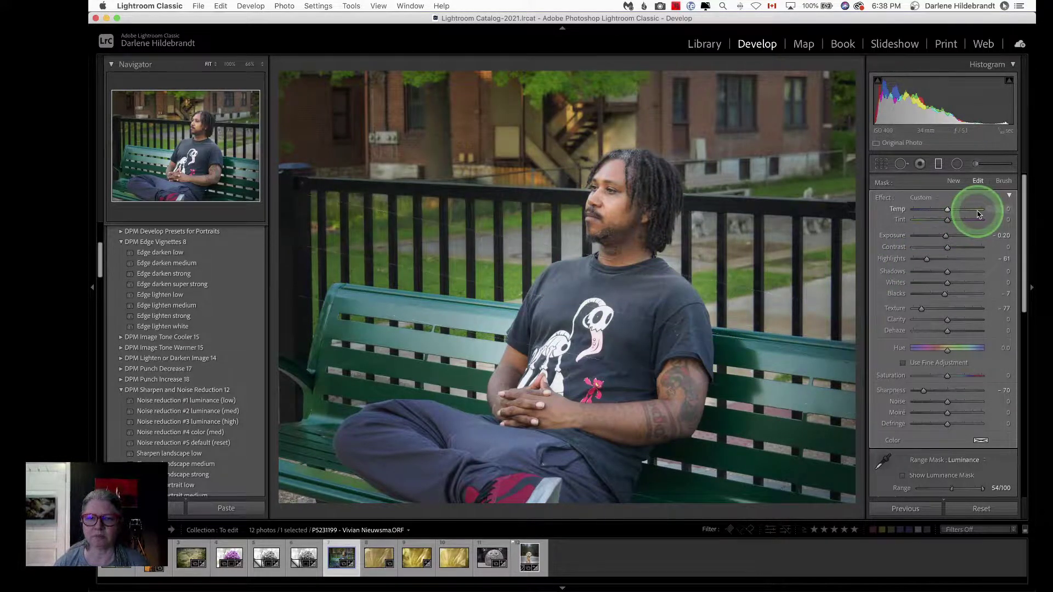
{"action": "left_click", "coordinate": [1004, 182]}
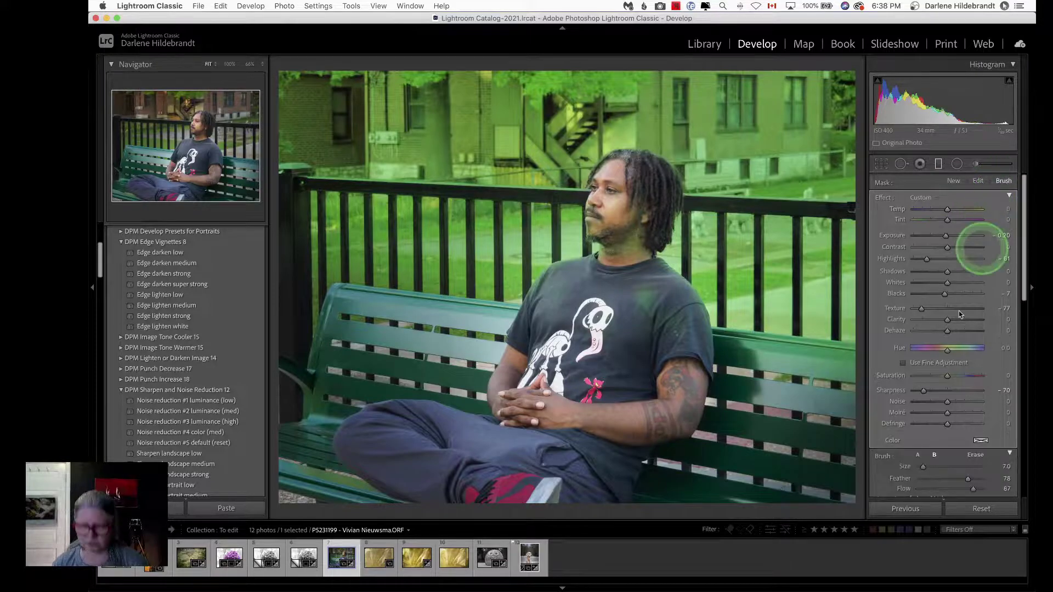
{"action": "scroll", "coordinate": [953, 310], "scroll_direction": "down", "scroll_amount": 3}
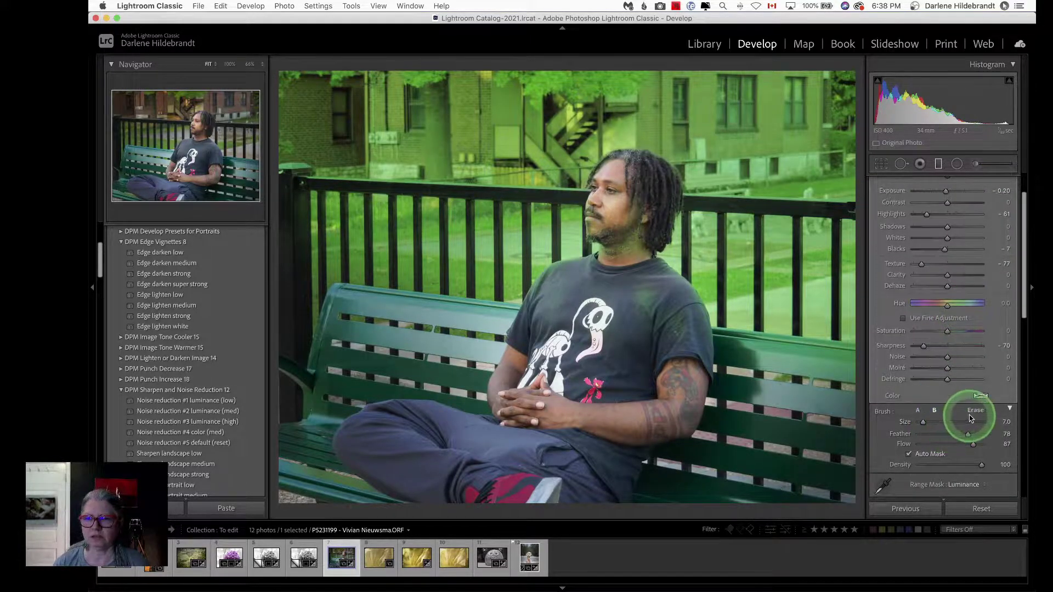
{"action": "left_click", "coordinate": [974, 411]}
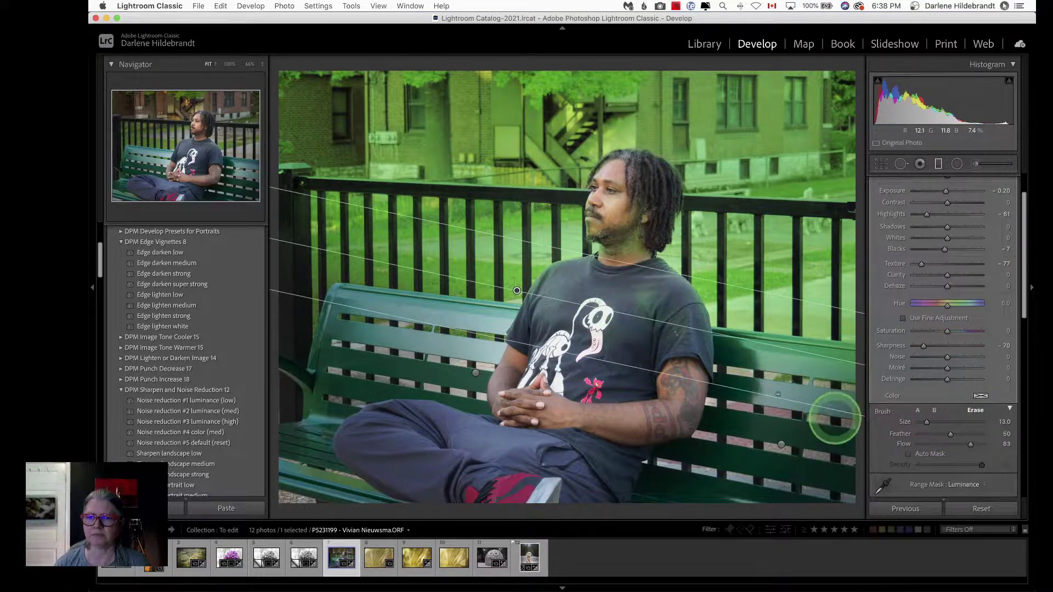
{"action": "mouse_move", "coordinate": [672, 329]}
{"action": "left_mouse_down"}
{"action": "mouse_move", "coordinate": [619, 297]}
{"action": "mouse_move", "coordinate": [657, 307]}
{"action": "mouse_move", "coordinate": [670, 345]}
{"action": "mouse_move", "coordinate": [640, 286]}
{"action": "mouse_move", "coordinate": [683, 356]}
{"action": "mouse_move", "coordinate": [658, 286]}
{"action": "mouse_move", "coordinate": [608, 277]}
{"action": "mouse_move", "coordinate": [590, 292]}
{"action": "mouse_move", "coordinate": [620, 261]}
{"action": "mouse_move", "coordinate": [617, 222]}
{"action": "mouse_move", "coordinate": [618, 251]}
{"action": "mouse_move", "coordinate": [647, 206]}
{"action": "mouse_move", "coordinate": [647, 222]}
{"action": "mouse_move", "coordinate": [635, 244]}
{"action": "mouse_move", "coordinate": [619, 170]}
{"action": "mouse_move", "coordinate": [605, 215]}
{"action": "mouse_move", "coordinate": [615, 303]}
{"action": "left_mouse_up"}
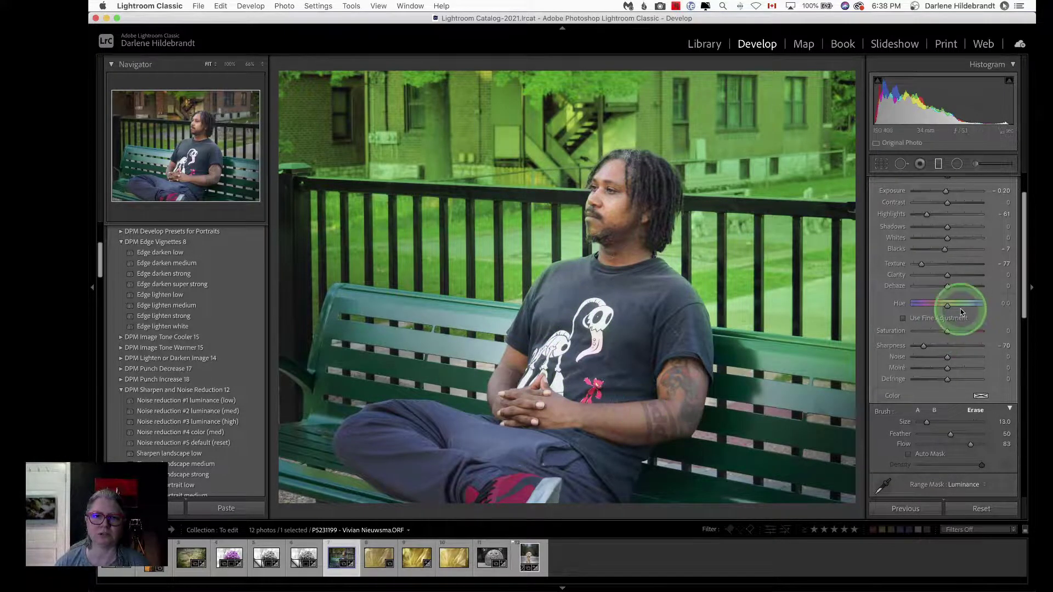
Review the background filter's settings and compare the portrait with the graduated filters switched off and on
{"action": "scroll", "coordinate": [954, 318], "scroll_direction": "up", "scroll_amount": 4}
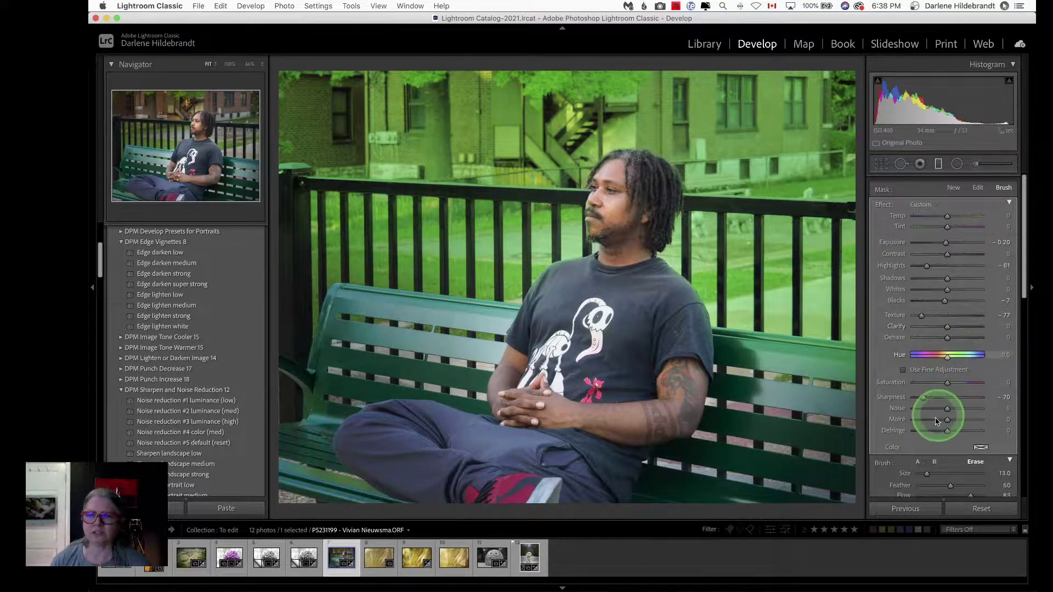
{"action": "scroll", "coordinate": [928, 405], "scroll_direction": "down", "scroll_amount": 1}
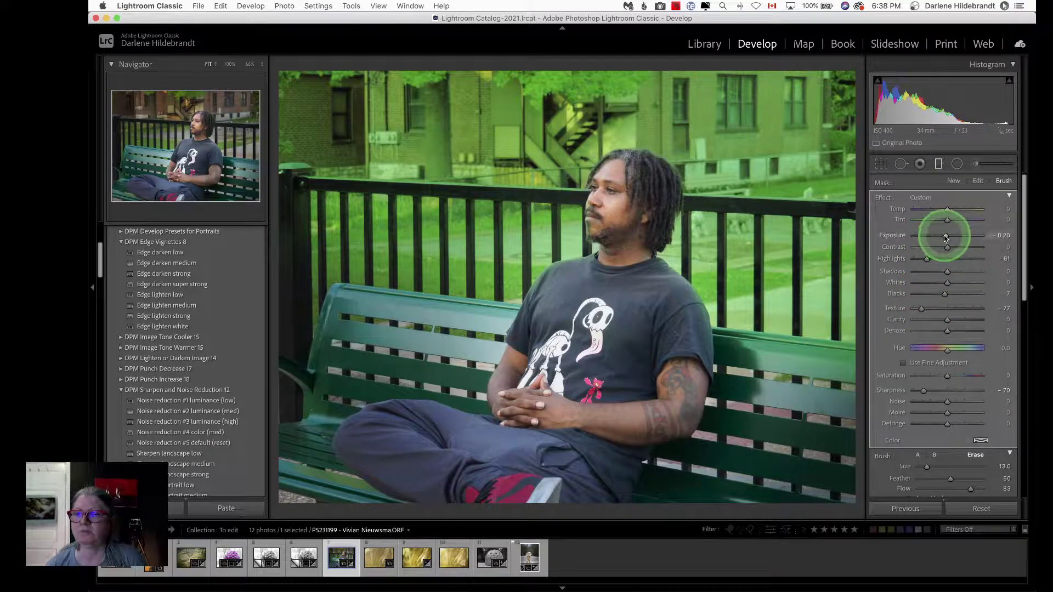
{"action": "scroll", "coordinate": [888, 332], "scroll_direction": "down", "scroll_amount": 4}
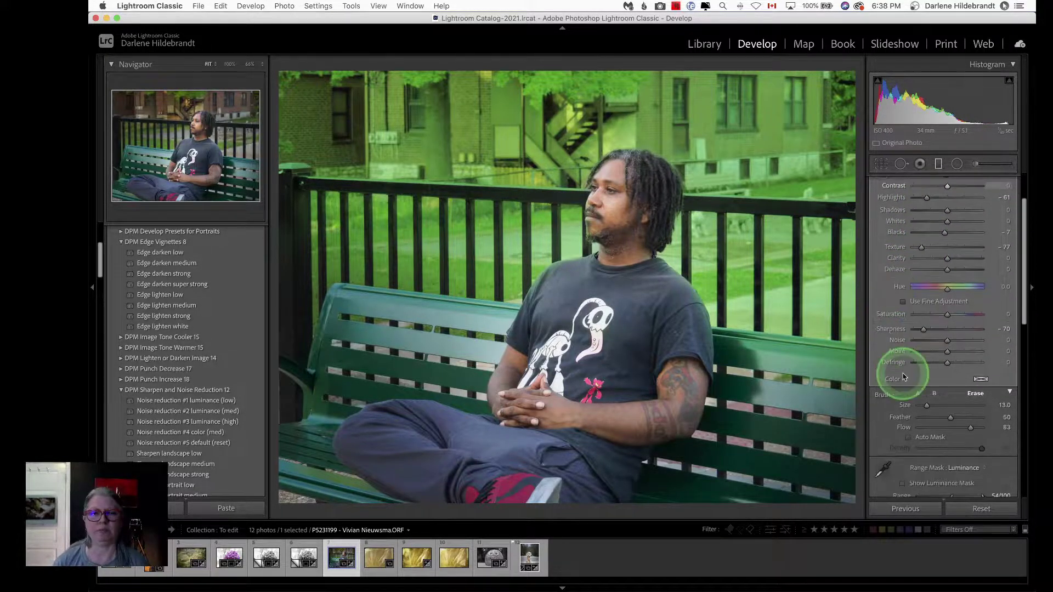
{"action": "left_click", "coordinate": [877, 473]}
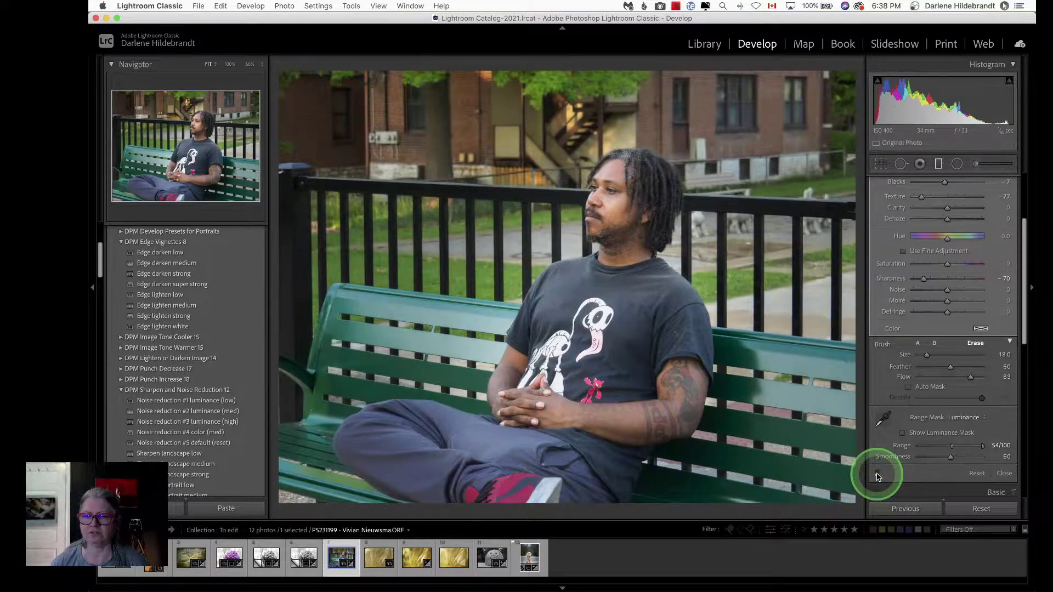
{"action": "left_click", "coordinate": [877, 475]}
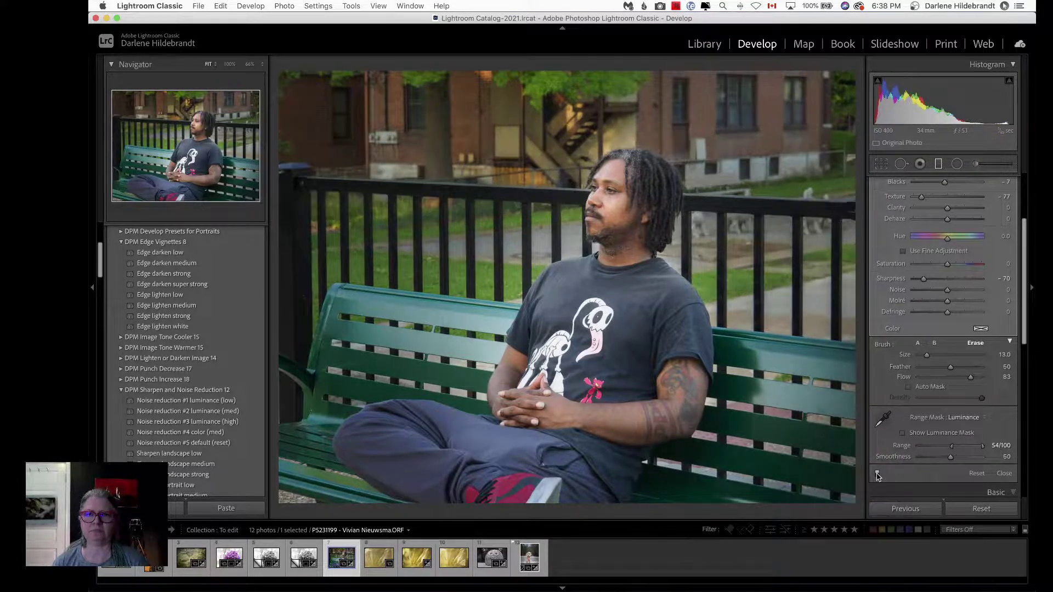
Inspect the graduated filters over both sides of the bench, close the tool, and compare the portrait's before and after versions
{"action": "left_click_drag", "start_coordinate": [877, 475], "coordinate": [783, 443]}
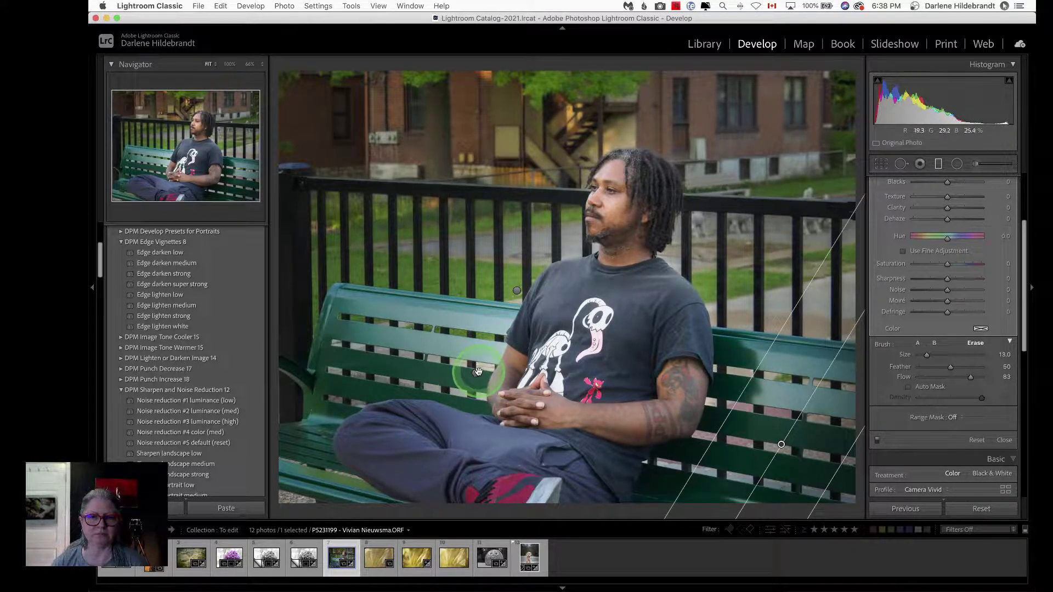
{"action": "left_click", "coordinate": [478, 372]}
{"action": "mouse_move", "coordinate": [478, 372]}
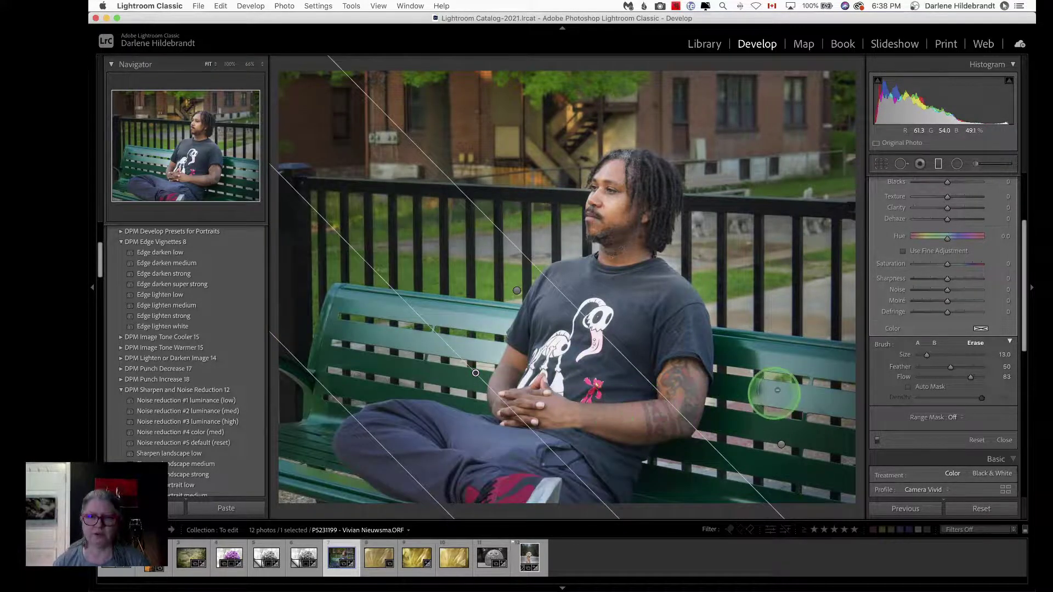
{"action": "key", "text": "m"}
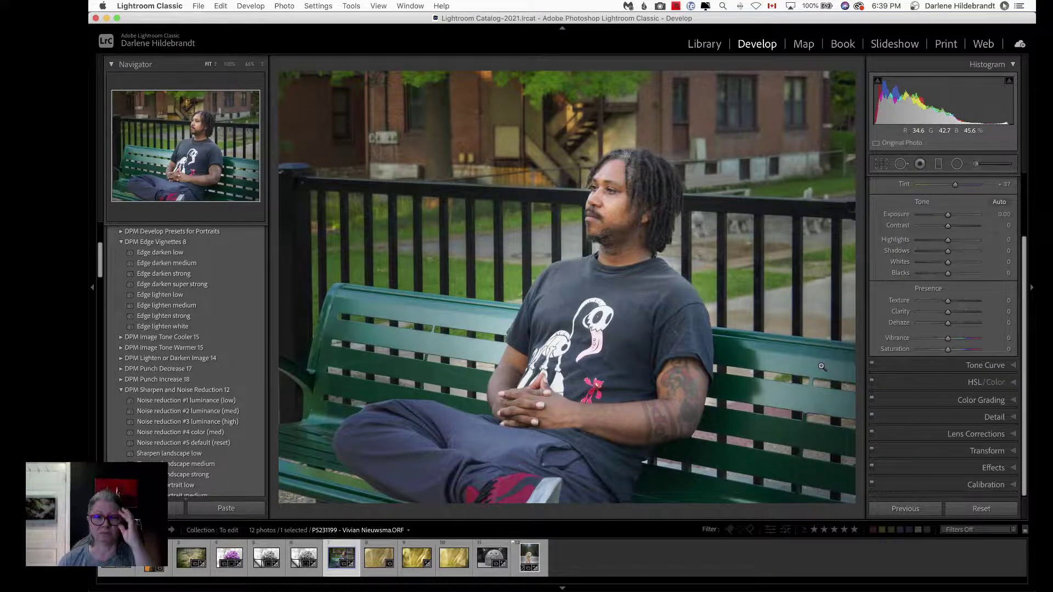
{"action": "key", "text": "backslash"}
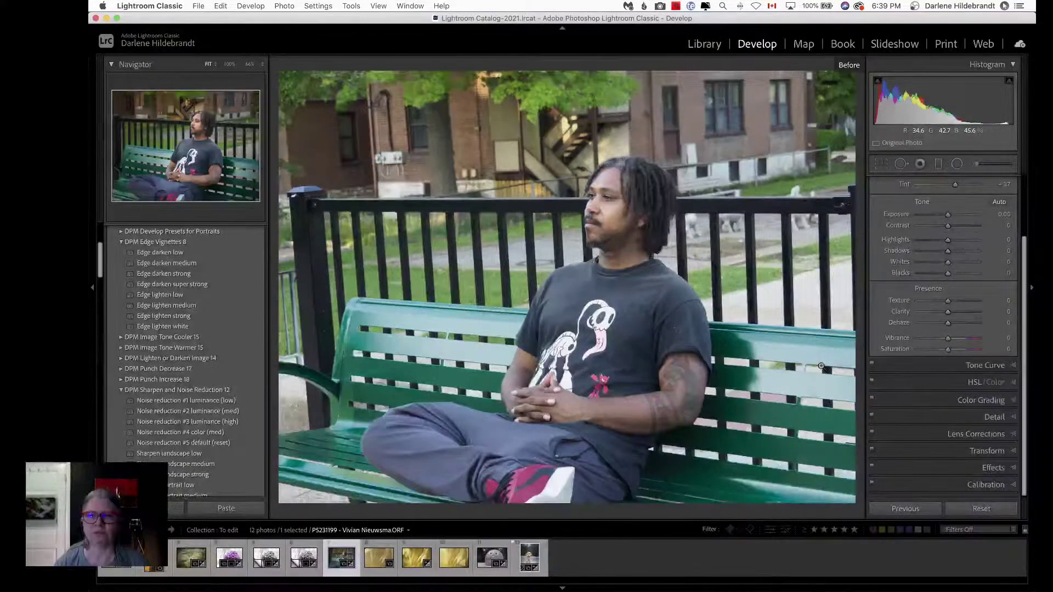
{"action": "key", "text": "backslash"}
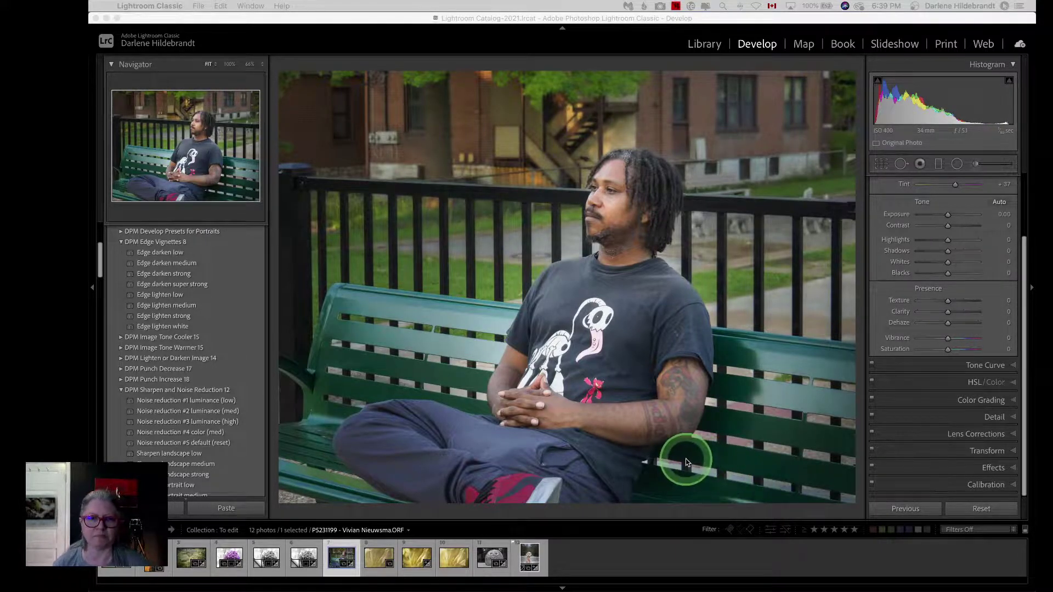
Create a virtual copy of the bench portrait and reset all its develop adjustments
{"action": "left_click", "coordinate": [697, 515]}
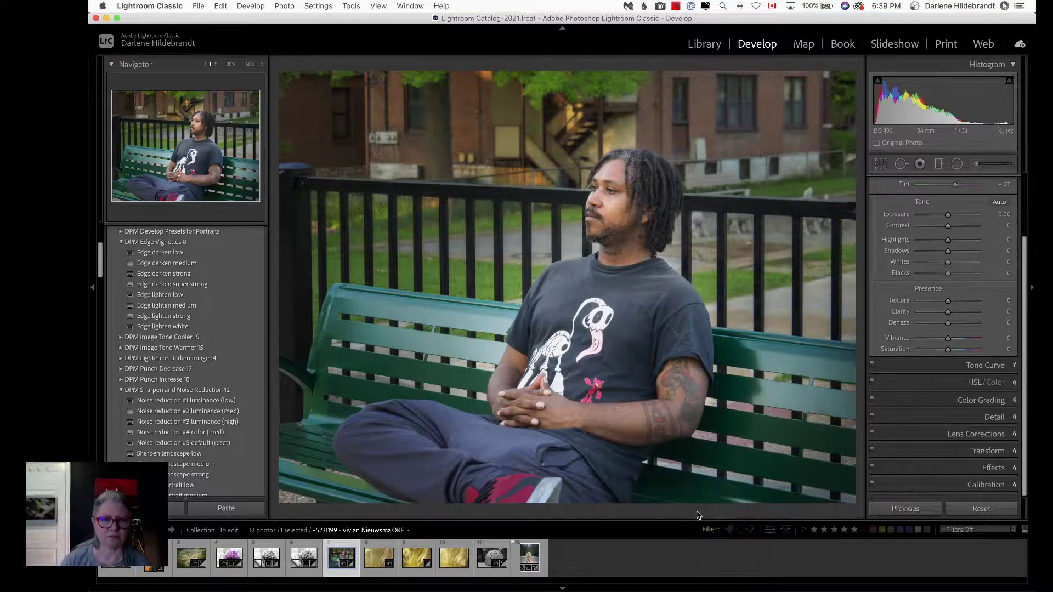
{"action": "left_click", "coordinate": [698, 514]}
{"action": "key", "text": "super+apostrophe"}
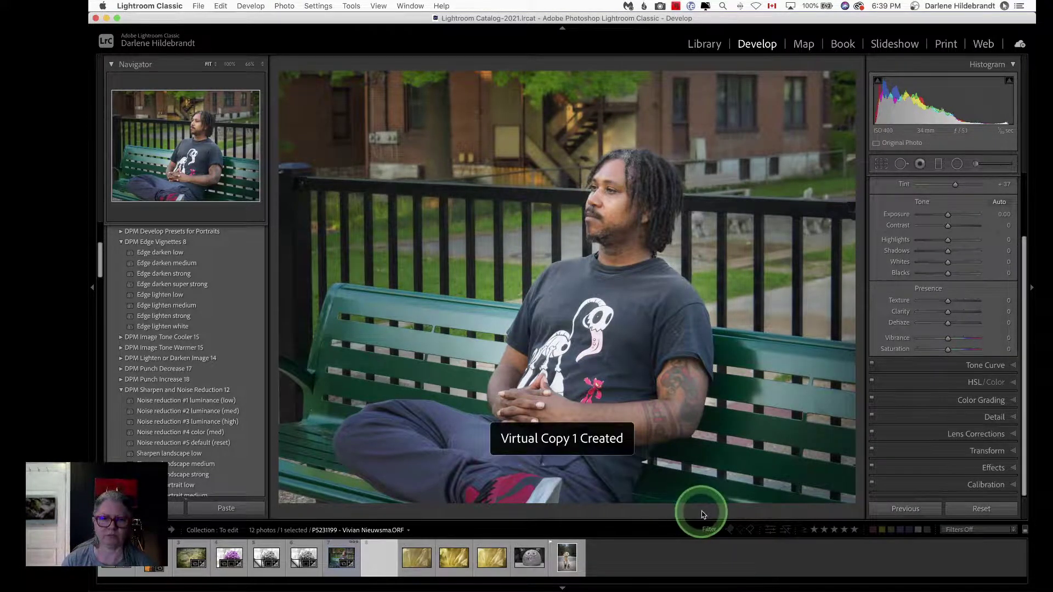
{"action": "left_click", "coordinate": [973, 509]}
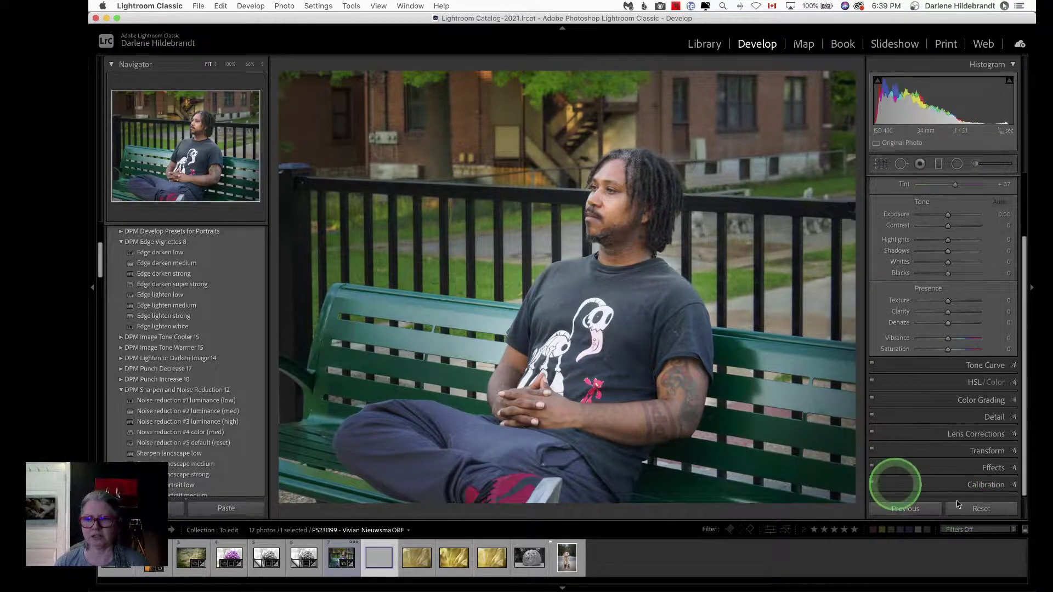
{"action": "left_click", "coordinate": [358, 221]}
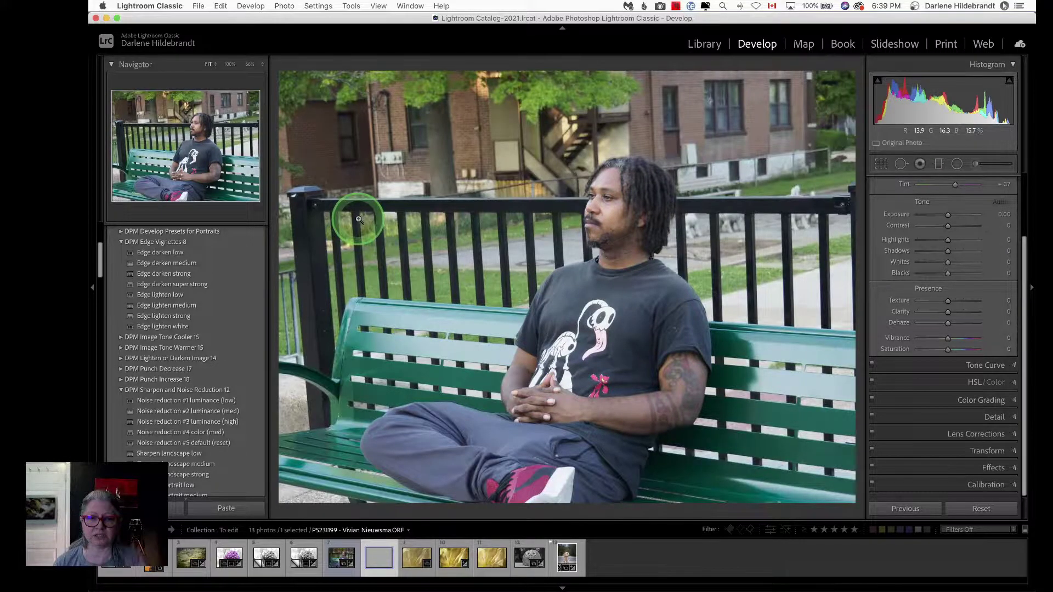
Send the unedited virtual copy to Luminar AI as a JPEG copy with Lightroom adjustments
{"action": "right_click", "coordinate": [491, 240]}
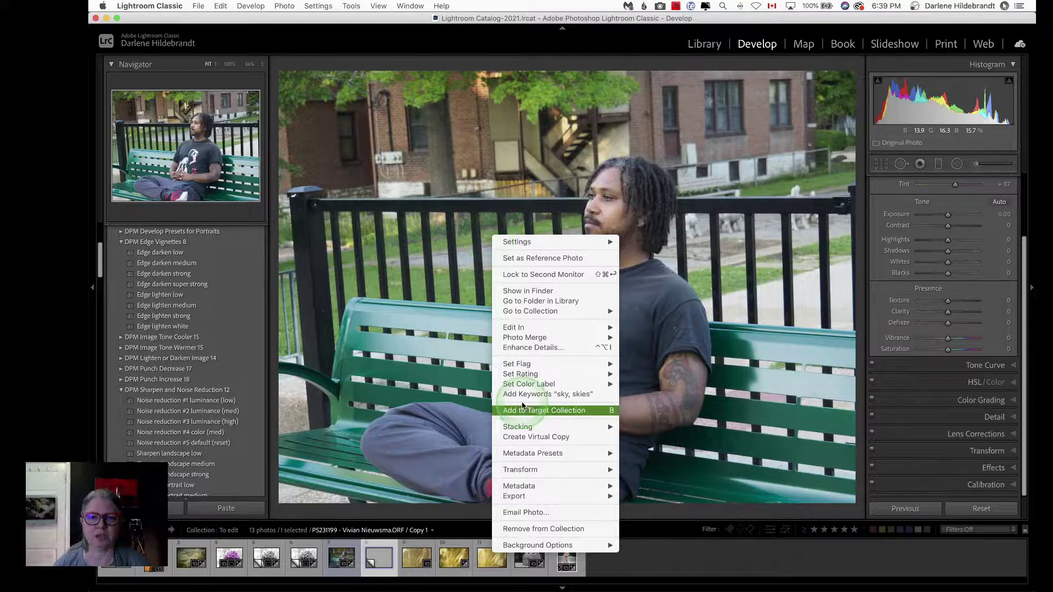
{"action": "mouse_move", "coordinate": [515, 329]}
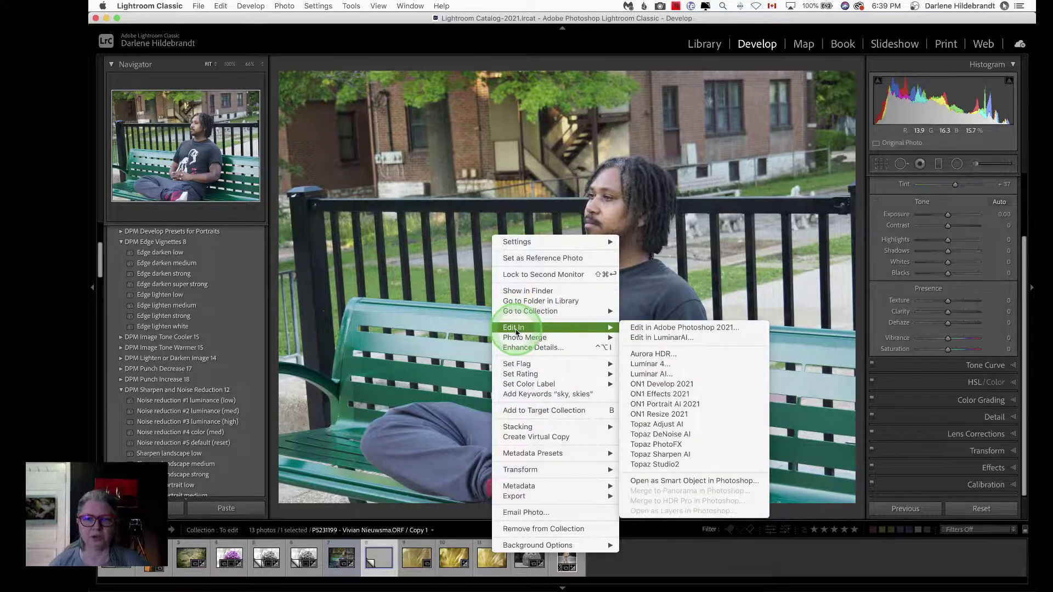
{"action": "left_click", "coordinate": [660, 375]}
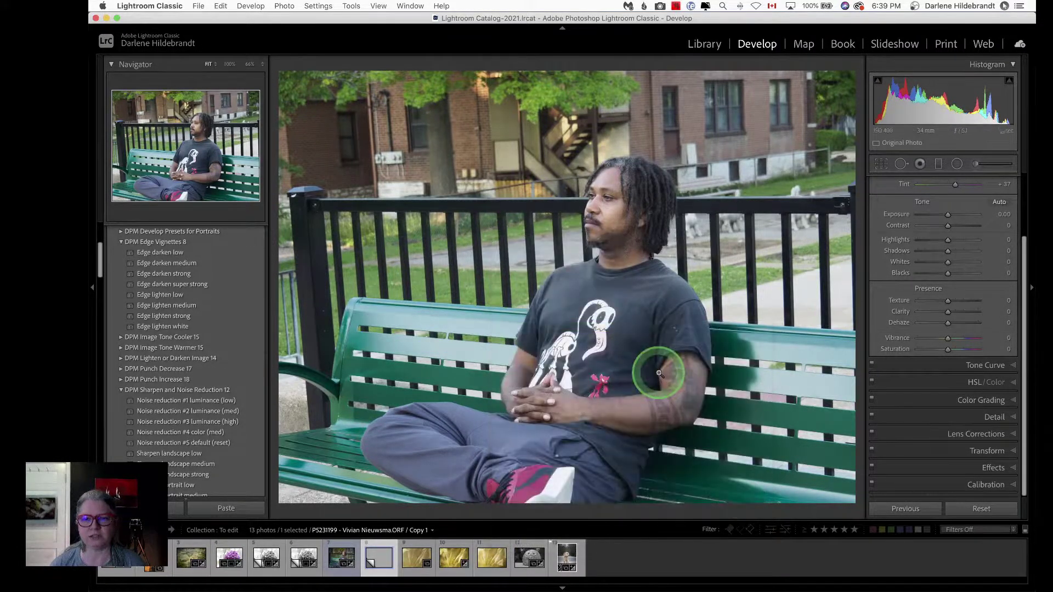
{"action": "left_click", "coordinate": [562, 261]}
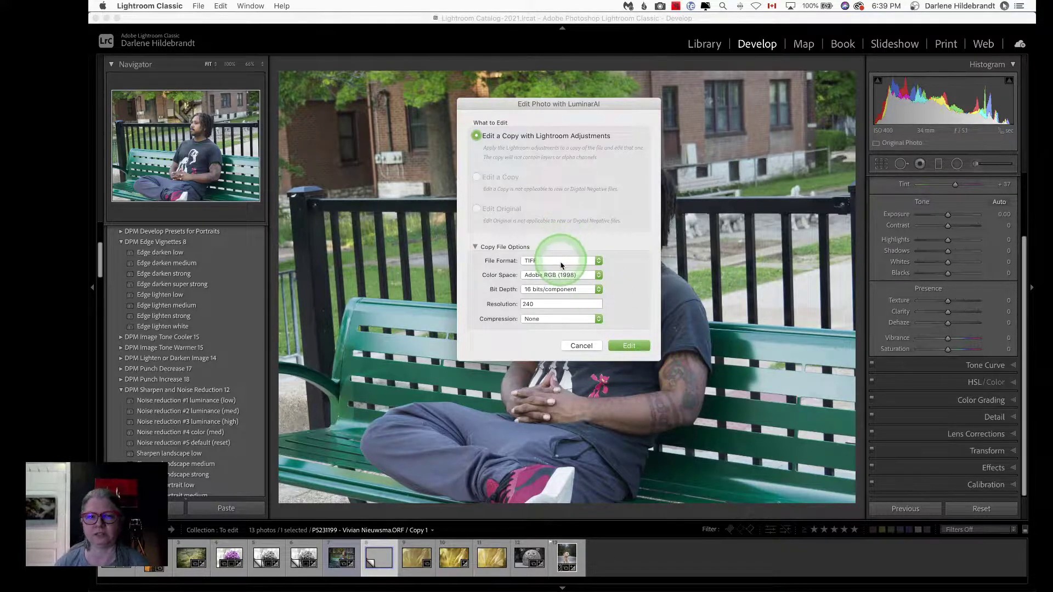
{"action": "left_click", "coordinate": [627, 346]}
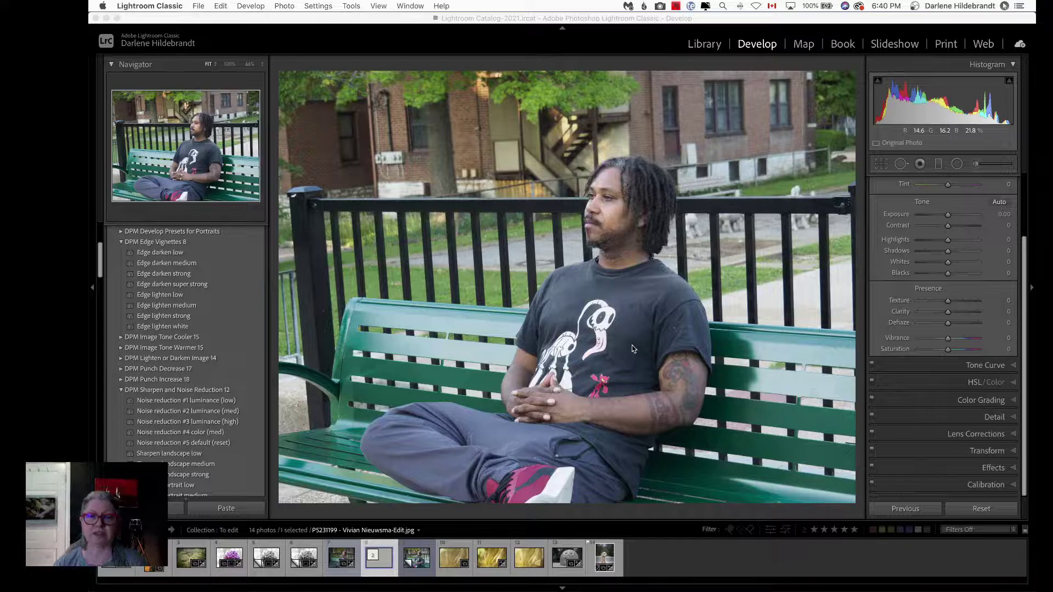
{"action": "key", "text": "super+Tab"}
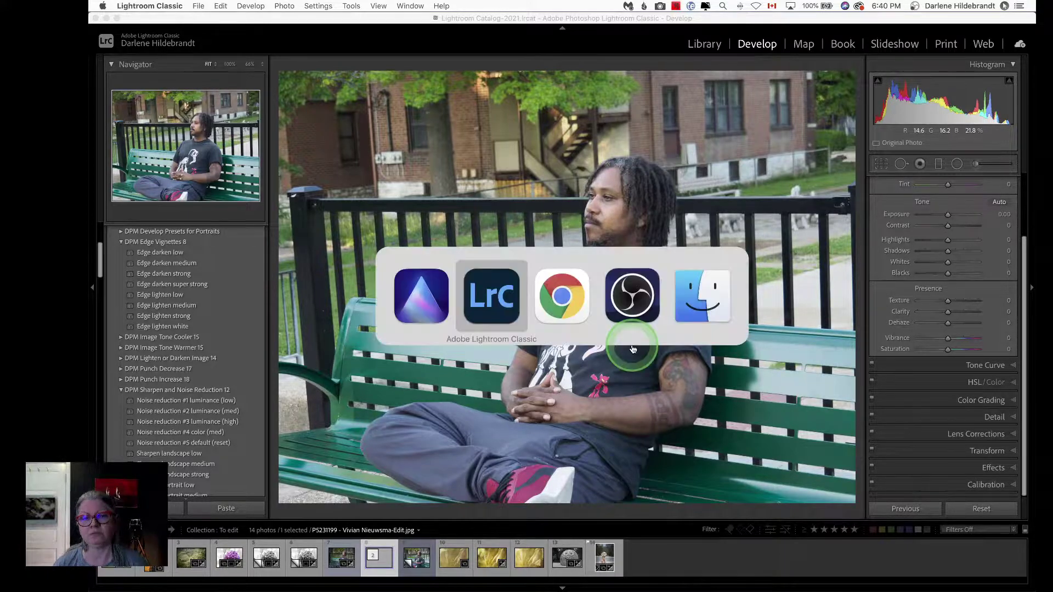
{"action": "key", "text": "super+Tab"}
{"action": "key", "text": "super+Tab"}
{"action": "key", "text": "super+Tab"}
{"action": "key", "text": "super+Tab"}
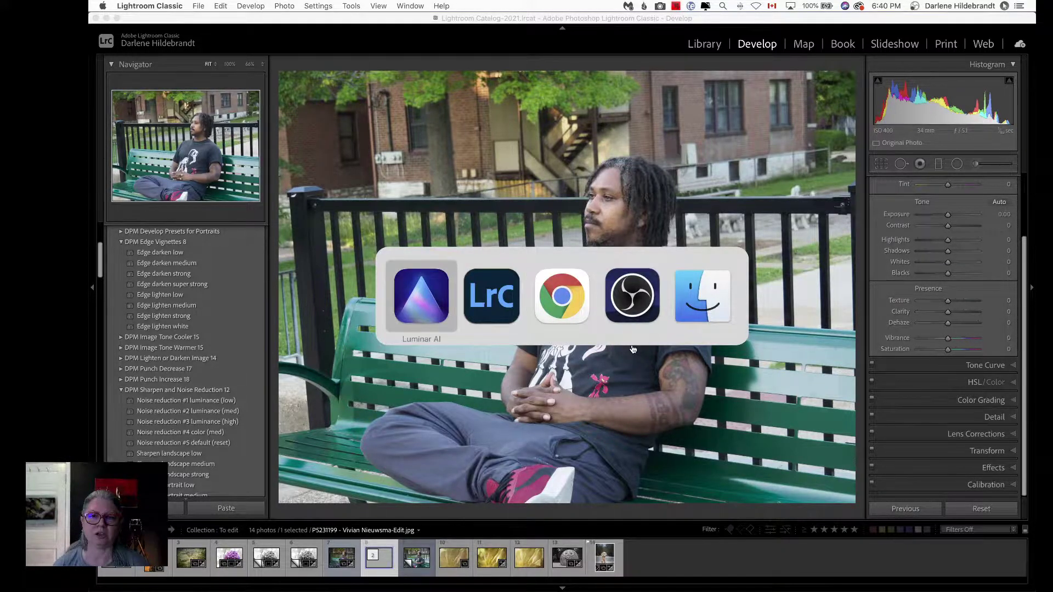
{"action": "key", "text": "Escape"}
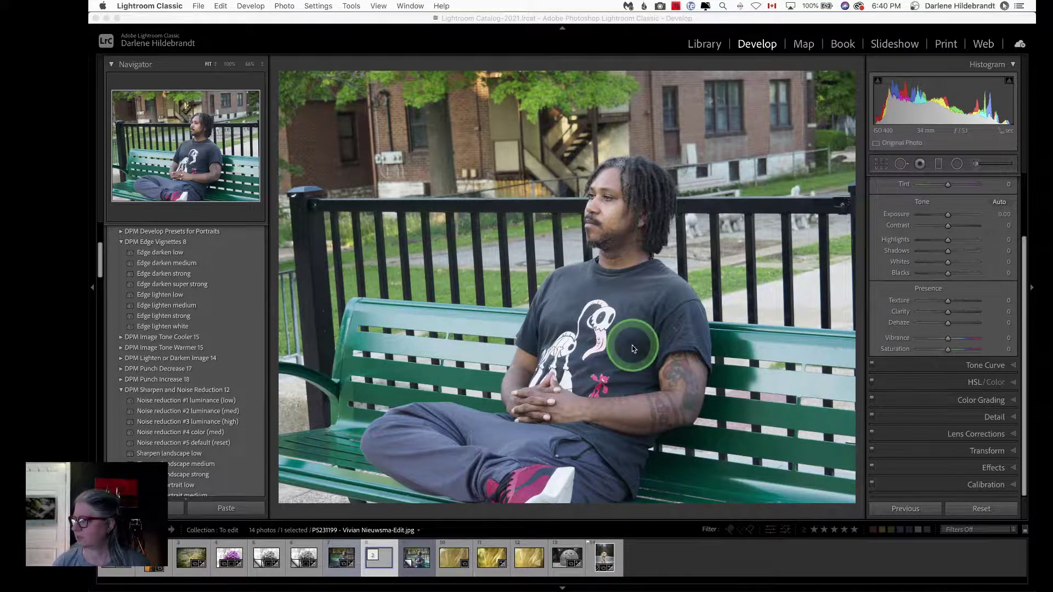
{"action": "key", "text": "super+Tab"}
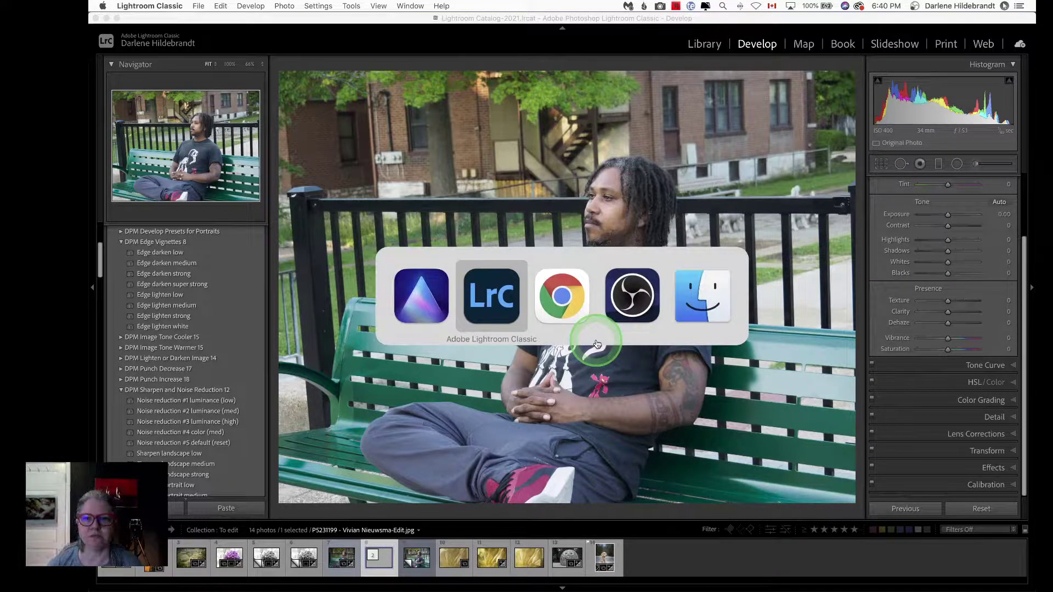
{"action": "key", "text": "super+Tab"}
{"action": "key", "text": "super+Tab"}
{"action": "key", "text": "super+Tab"}
{"action": "key", "text": "super+Tab"}
{"action": "key", "text": "Escape"}
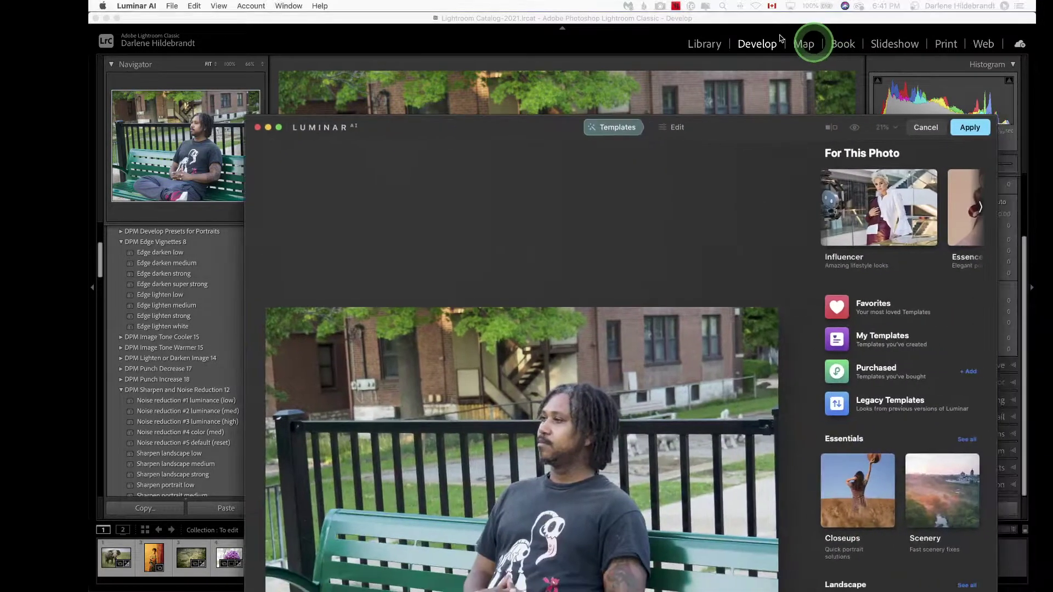
Move the Luminar AI window to the upper-left corner of the display and widen it to fill the screen
{"action": "left_click_drag", "start_coordinate": [741, 132], "coordinate": [587, 24]}
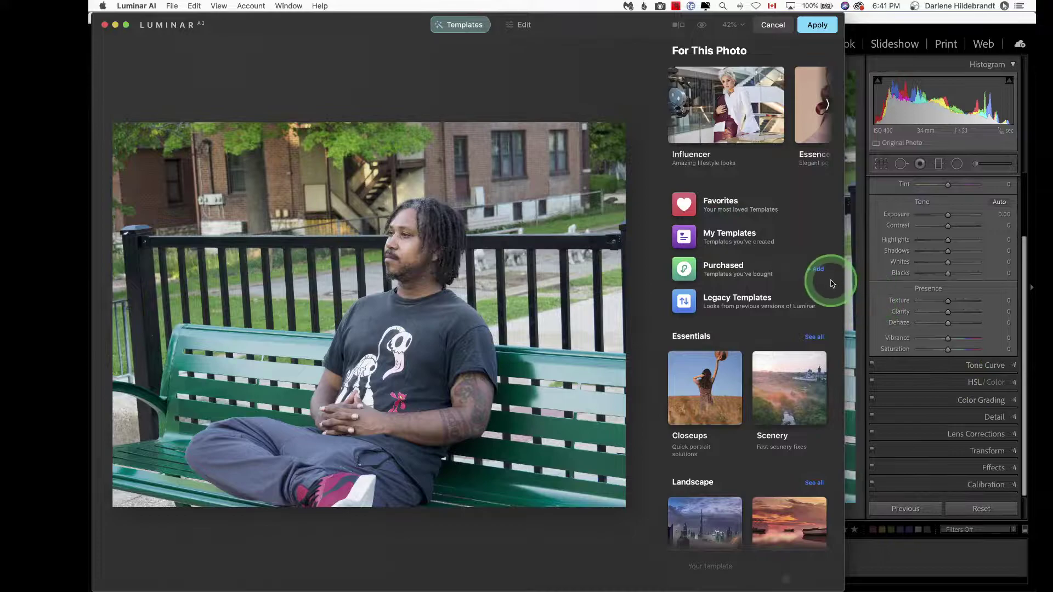
{"action": "left_click_drag", "start_coordinate": [844, 279], "coordinate": [1036, 279]}
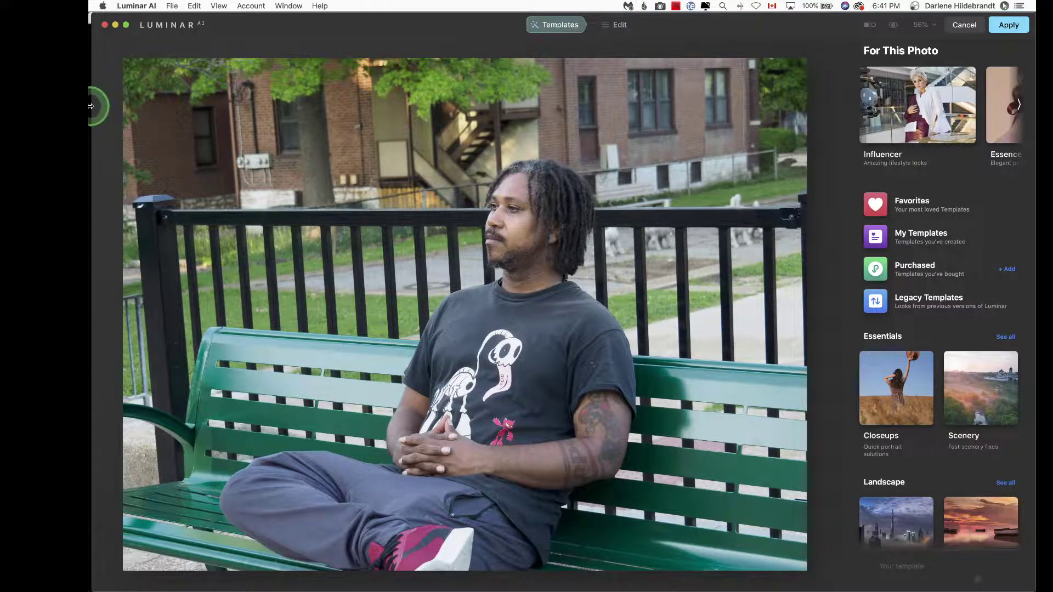
{"action": "left_click_drag", "start_coordinate": [92, 105], "coordinate": [89, 106]}
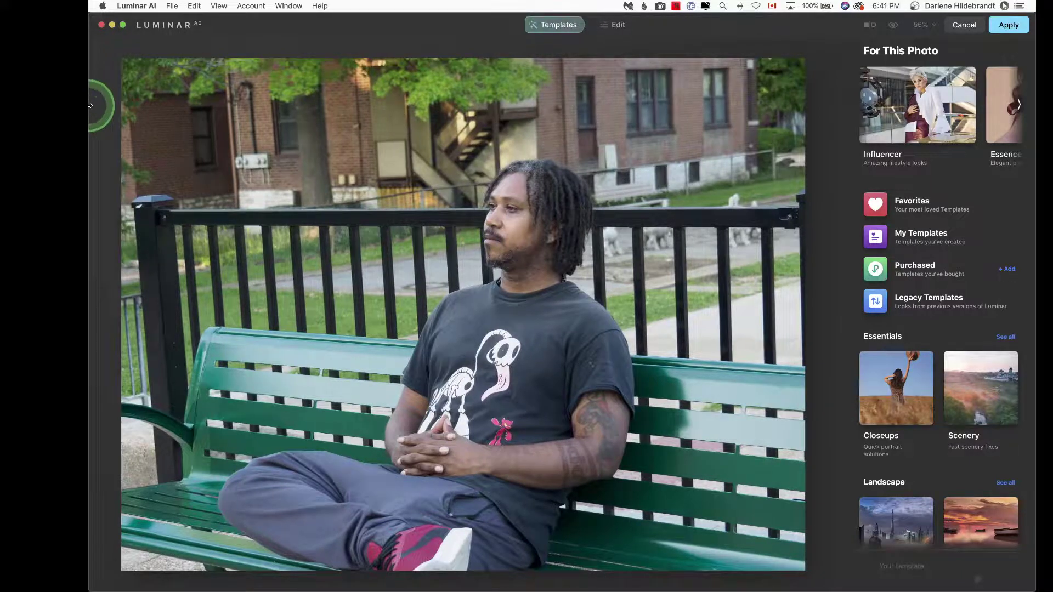
Apply the Low key portrait template from My Templates to the bench portrait
{"action": "left_click", "coordinate": [869, 237]}
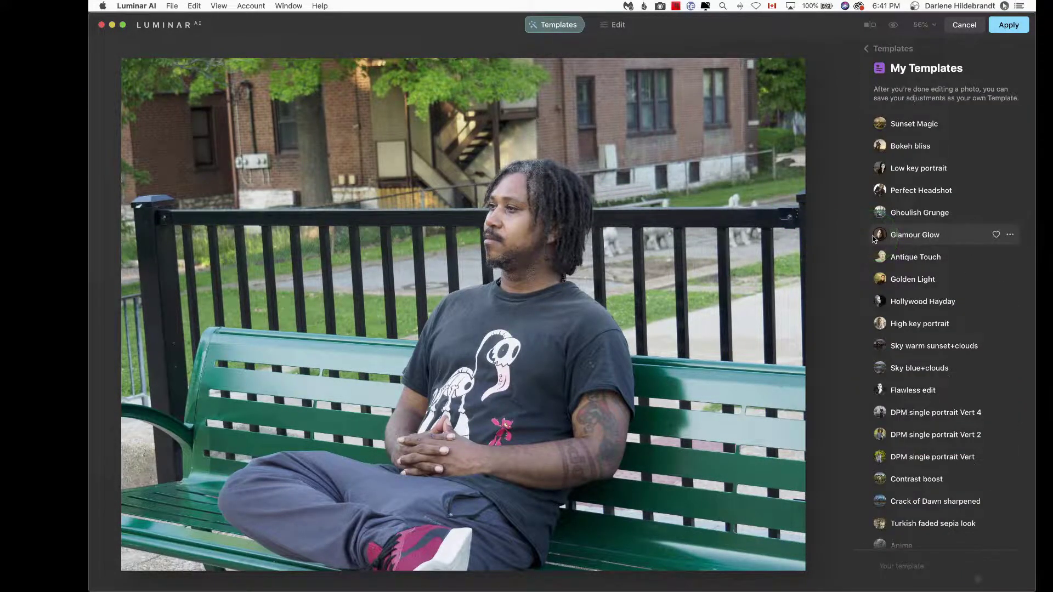
{"action": "left_click", "coordinate": [880, 169]}
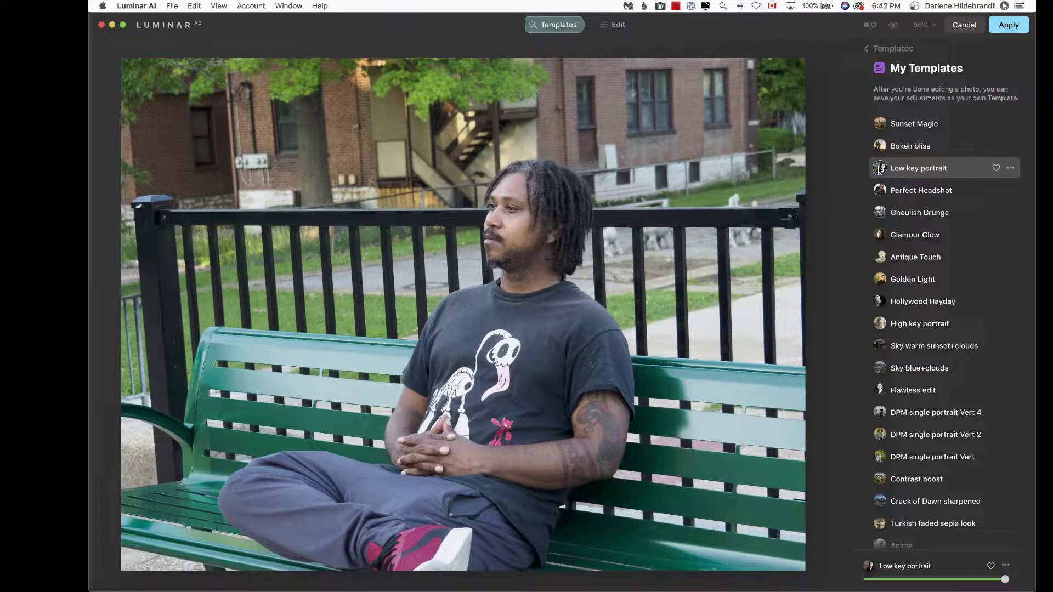
{"action": "left_click", "coordinate": [879, 169]}
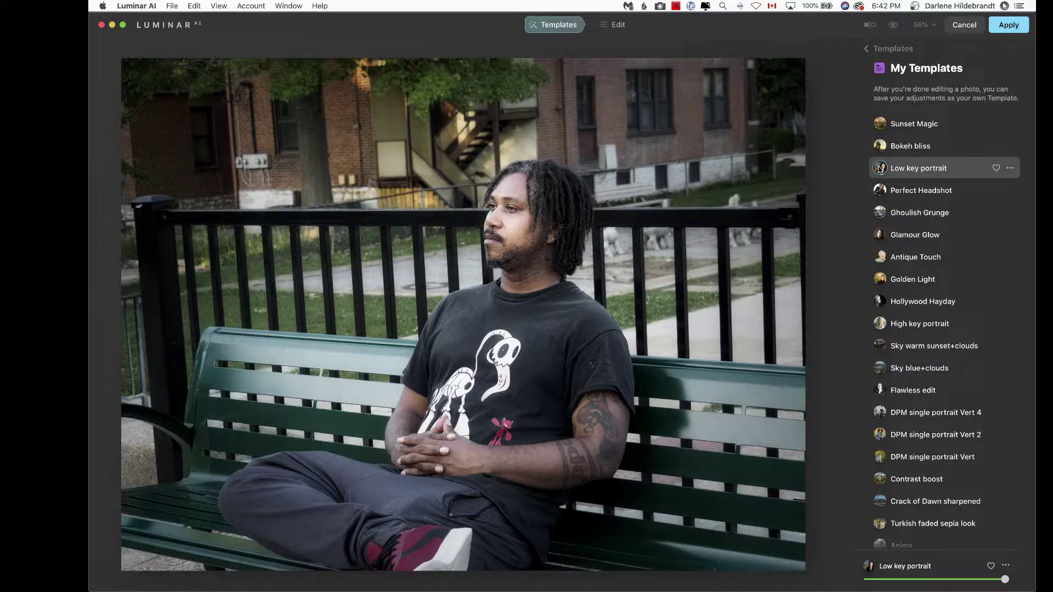
{"action": "left_click", "coordinate": [879, 169]}
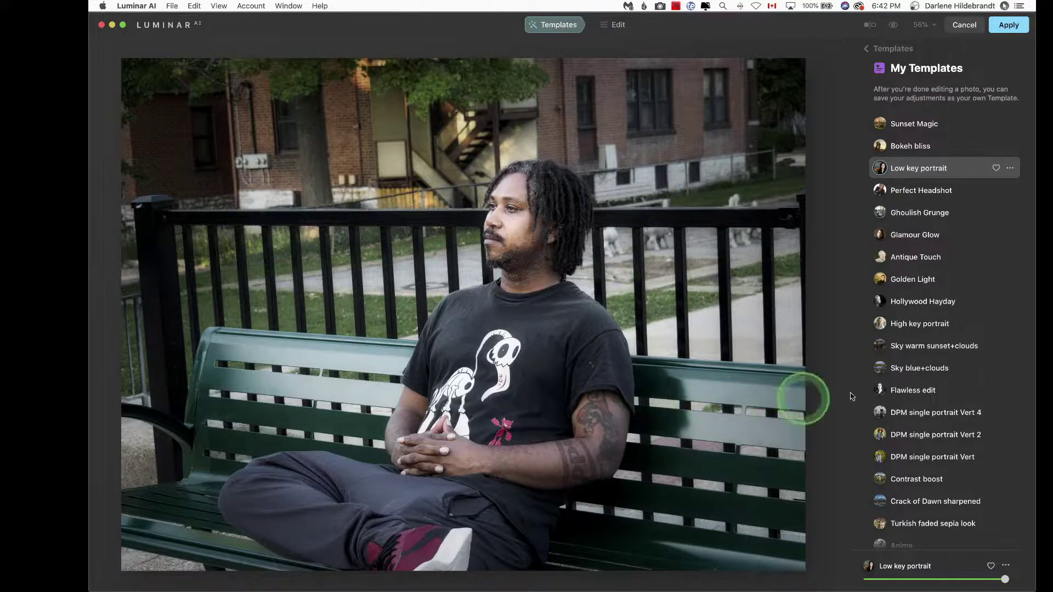
Try the black-and-white Hollywood Hayday template on the portrait
{"action": "left_click", "coordinate": [881, 303]}
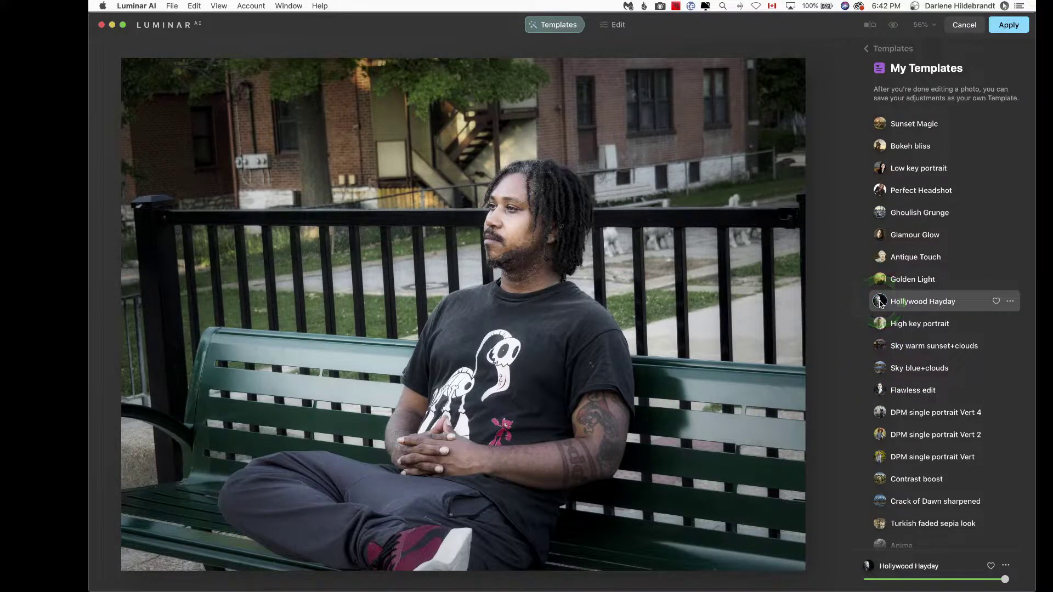
{"action": "left_click", "coordinate": [881, 303]}
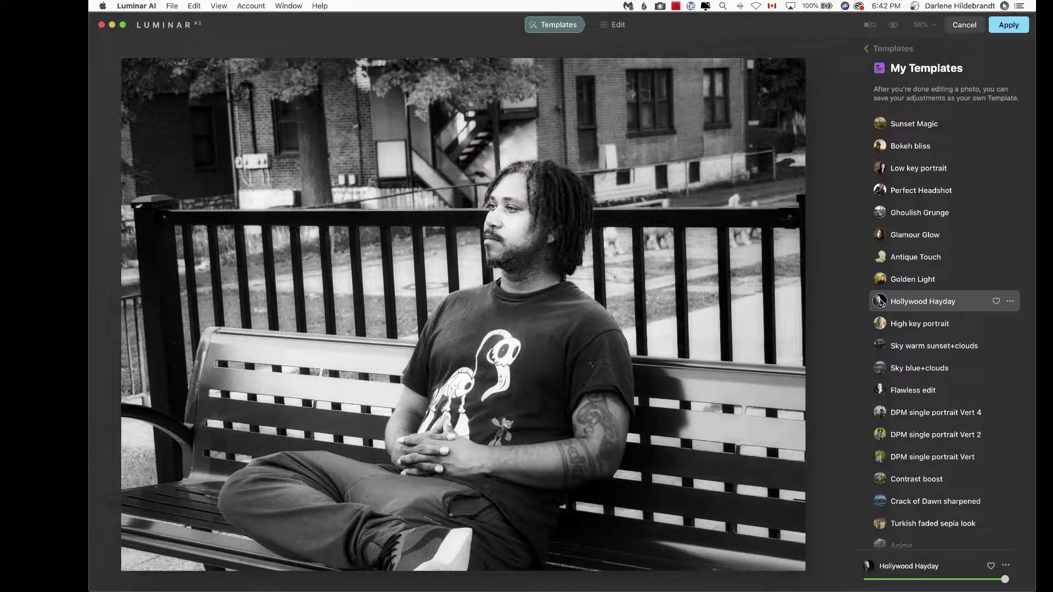
{"action": "left_click", "coordinate": [883, 303]}
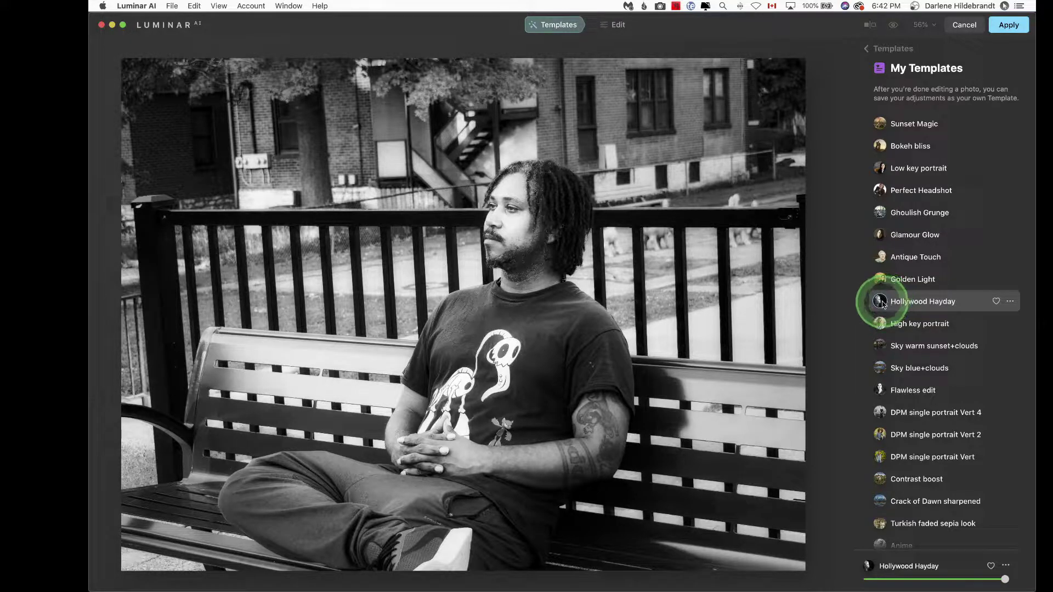
Try the Ghoulish Grunge template on the portrait
{"action": "left_click", "coordinate": [879, 214]}
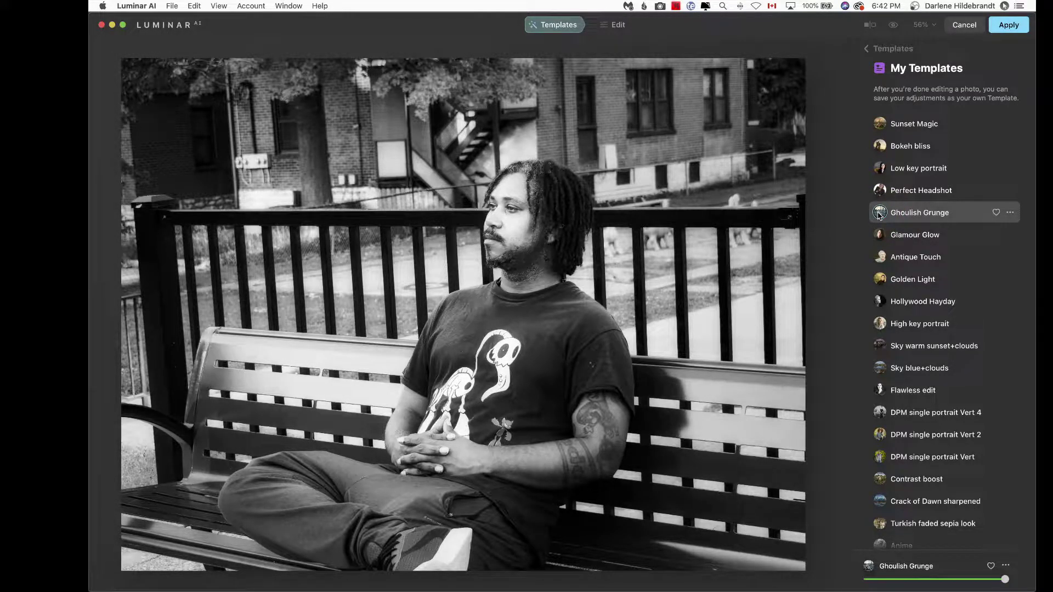
{"action": "left_click", "coordinate": [606, 274]}
{"action": "left_click", "coordinate": [481, 359]}
{"action": "left_click", "coordinate": [505, 400]}
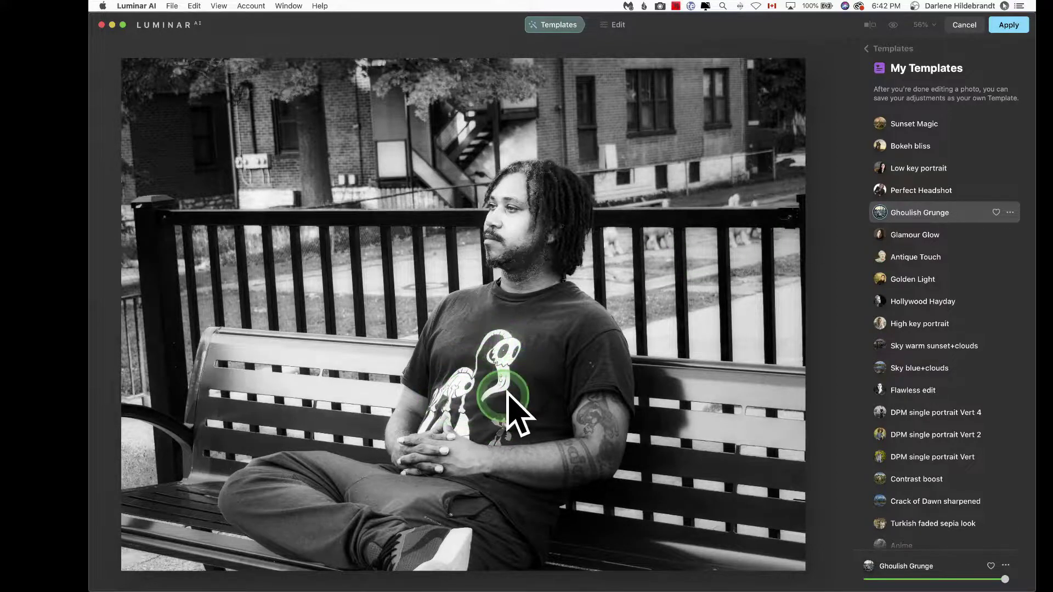
{"action": "left_click", "coordinate": [855, 229]}
{"action": "left_click", "coordinate": [879, 213]}
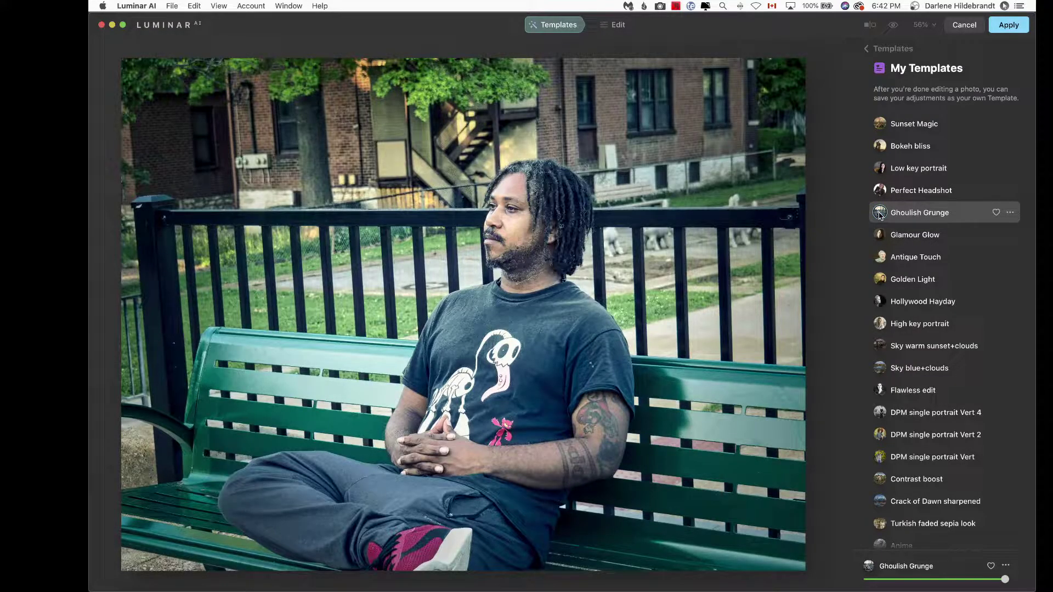
{"action": "left_click", "coordinate": [879, 214]}
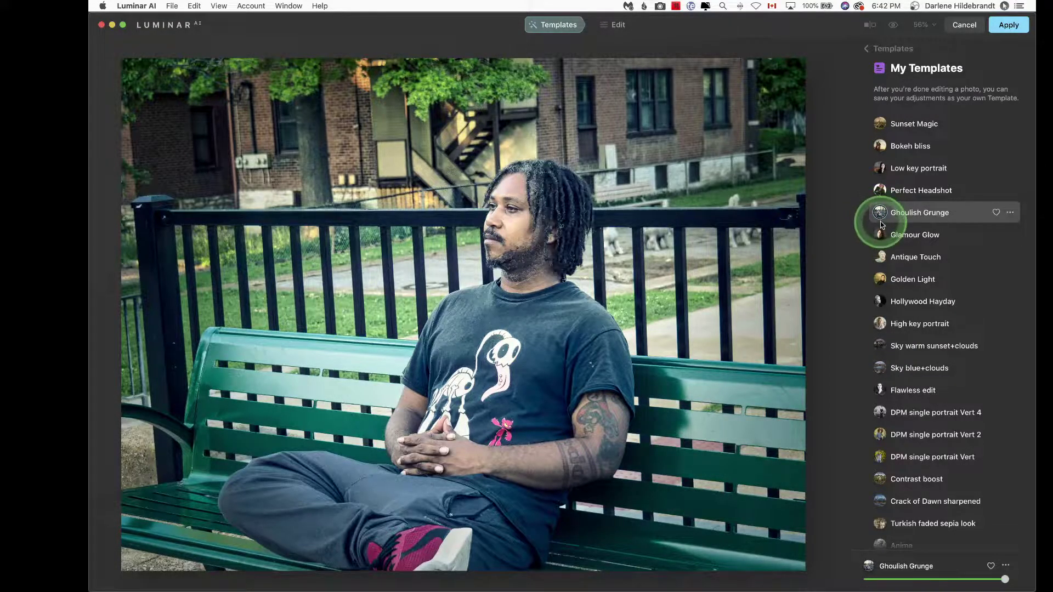
Reapply the Low key portrait template at full strength and bring up the individual editing tools
{"action": "left_click", "coordinate": [878, 171]}
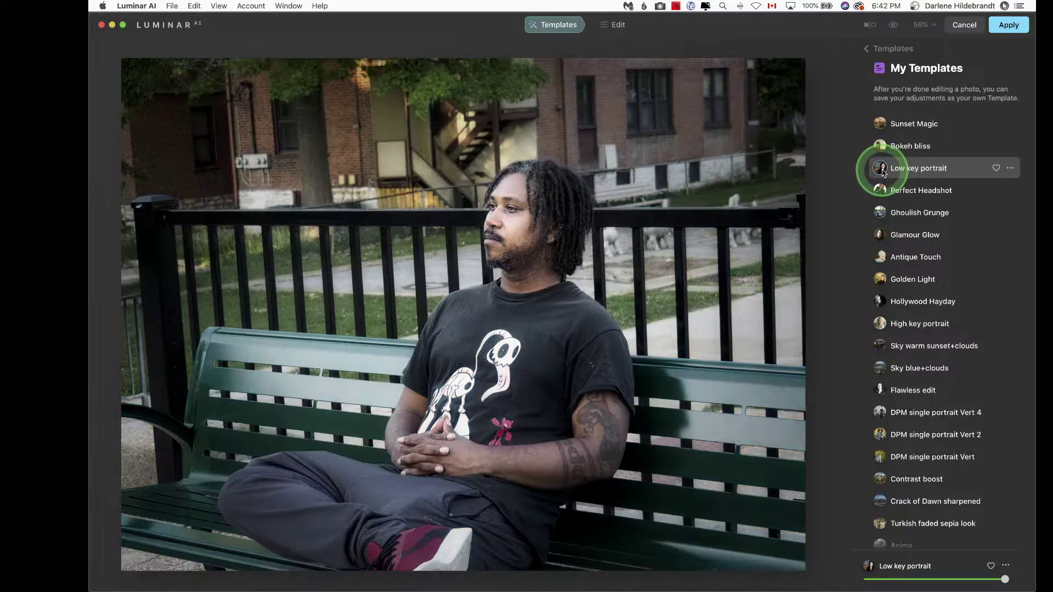
{"action": "left_click", "coordinate": [614, 26]}
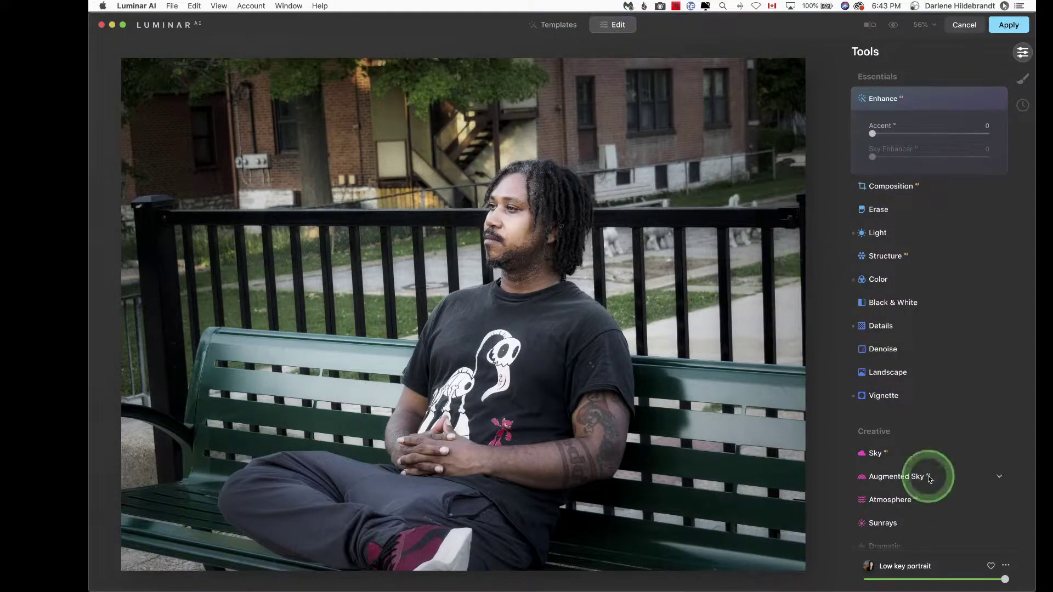
{"action": "mouse_move", "coordinate": [1005, 580]}
{"action": "left_mouse_down"}
{"action": "mouse_move", "coordinate": [893, 580]}
{"action": "mouse_move", "coordinate": [1009, 580]}
{"action": "left_mouse_up"}
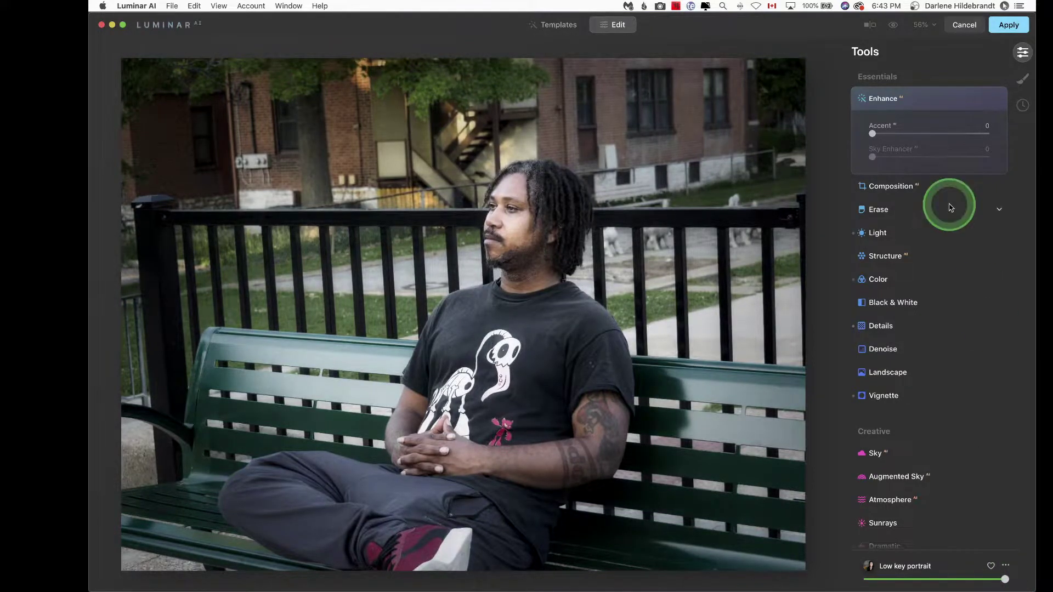
Review the template's Color settings, including the expanded HSL hue sliders
{"action": "left_click", "coordinate": [889, 280]}
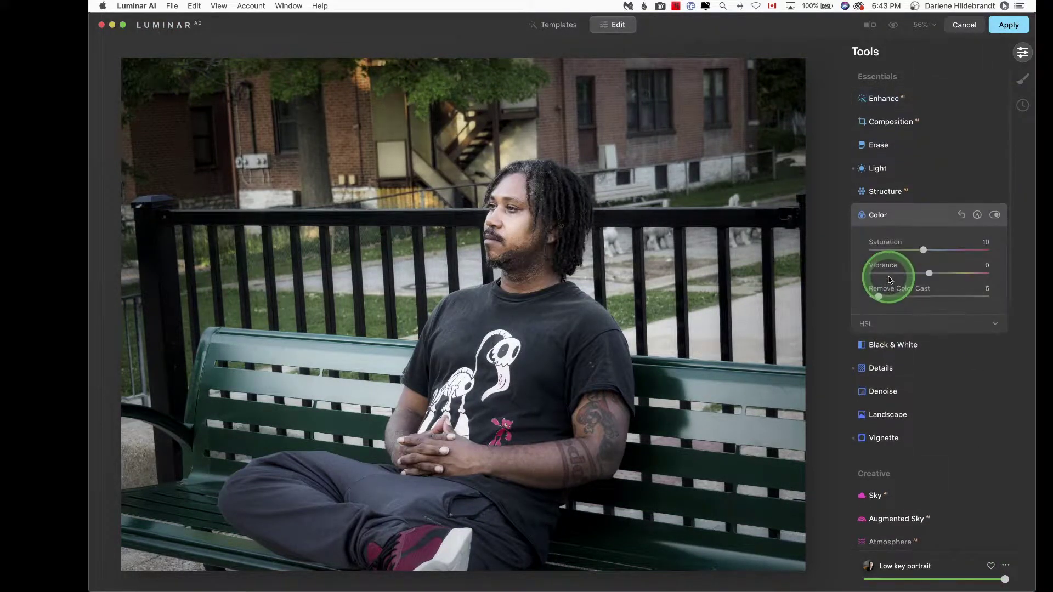
{"action": "left_click", "coordinate": [876, 326]}
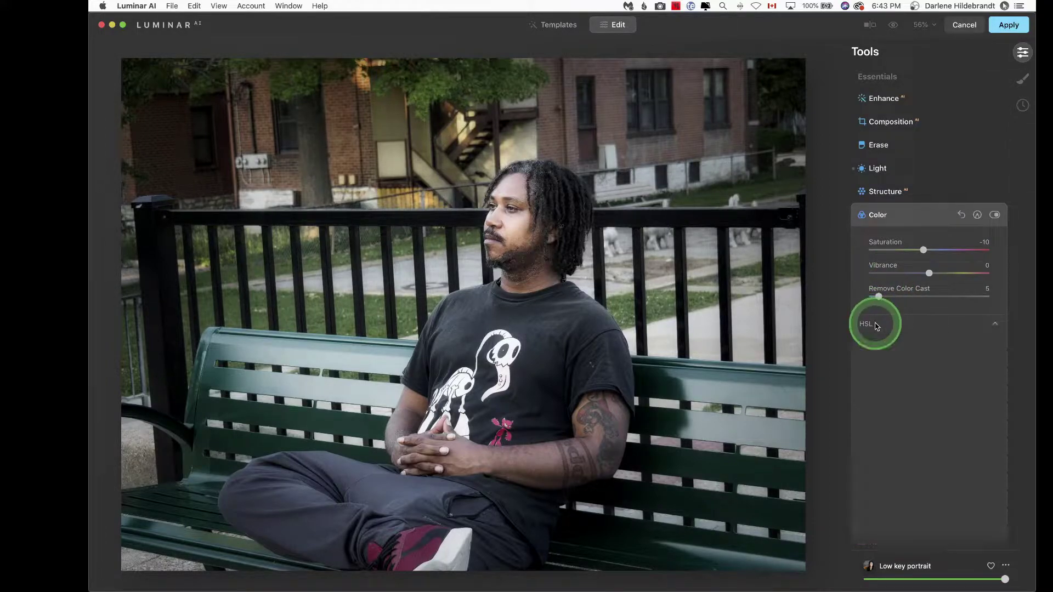
{"action": "scroll", "coordinate": [878, 321], "scroll_direction": "down", "scroll_amount": 15}
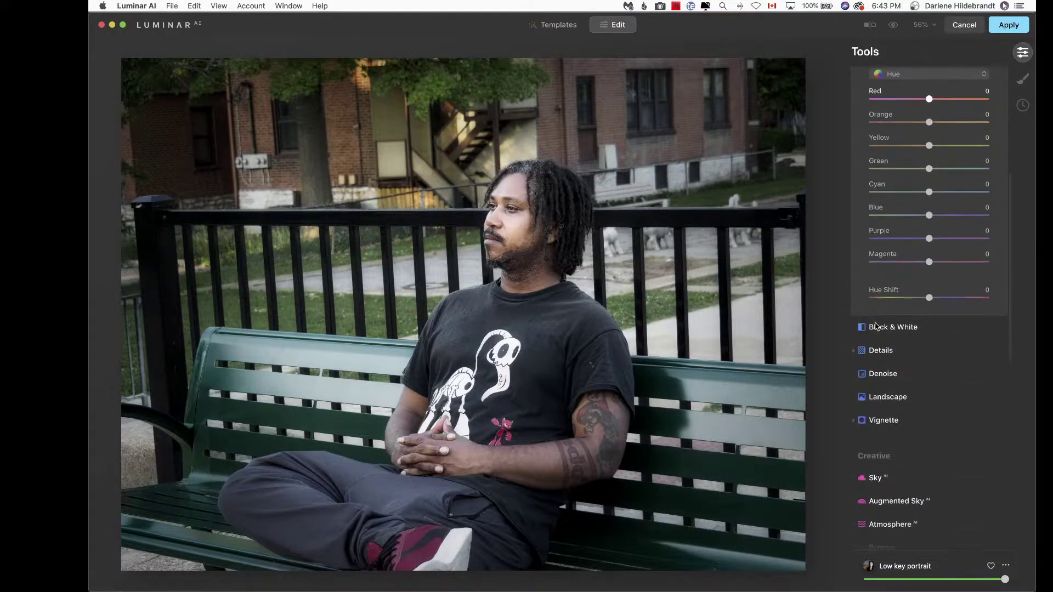
Examine the Dramatic tool's settings, including Brightness & Saturation, and compare the portrait with the tool disabled and enabled
{"action": "left_click", "coordinate": [880, 311]}
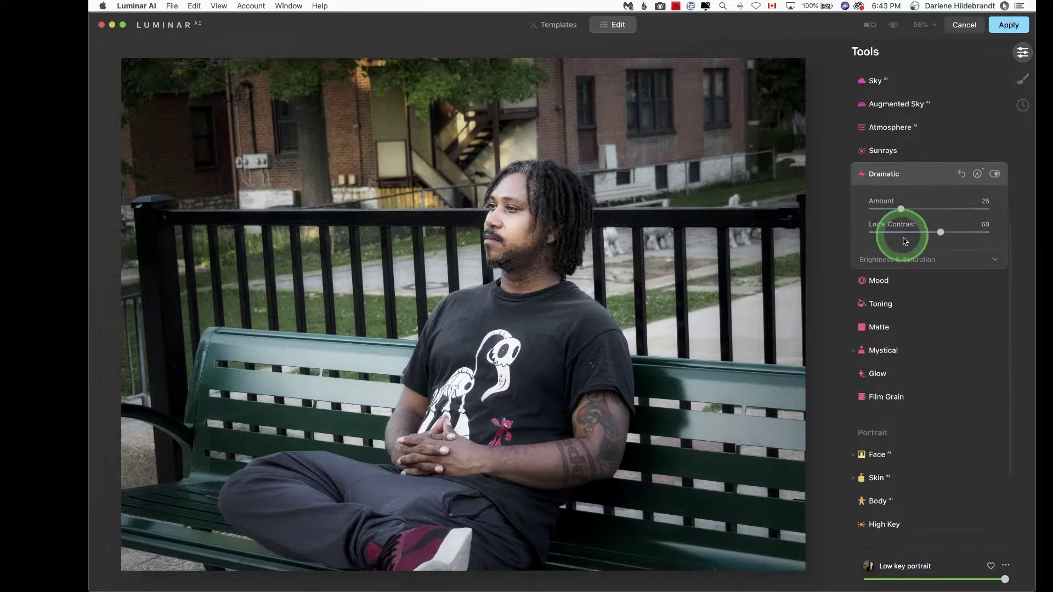
{"action": "left_click", "coordinate": [904, 260]}
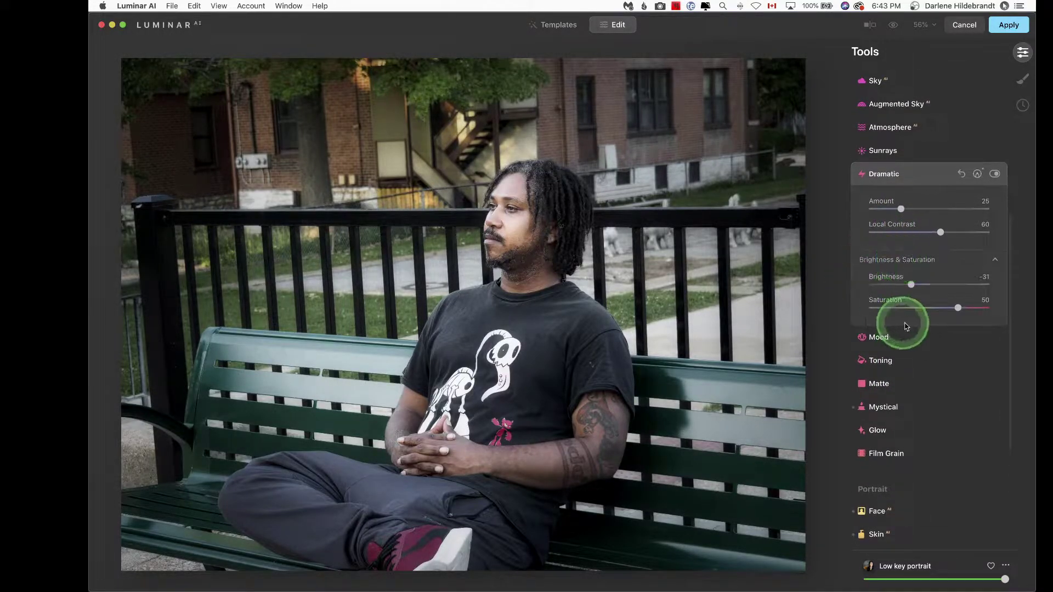
{"action": "left_click", "coordinate": [995, 175]}
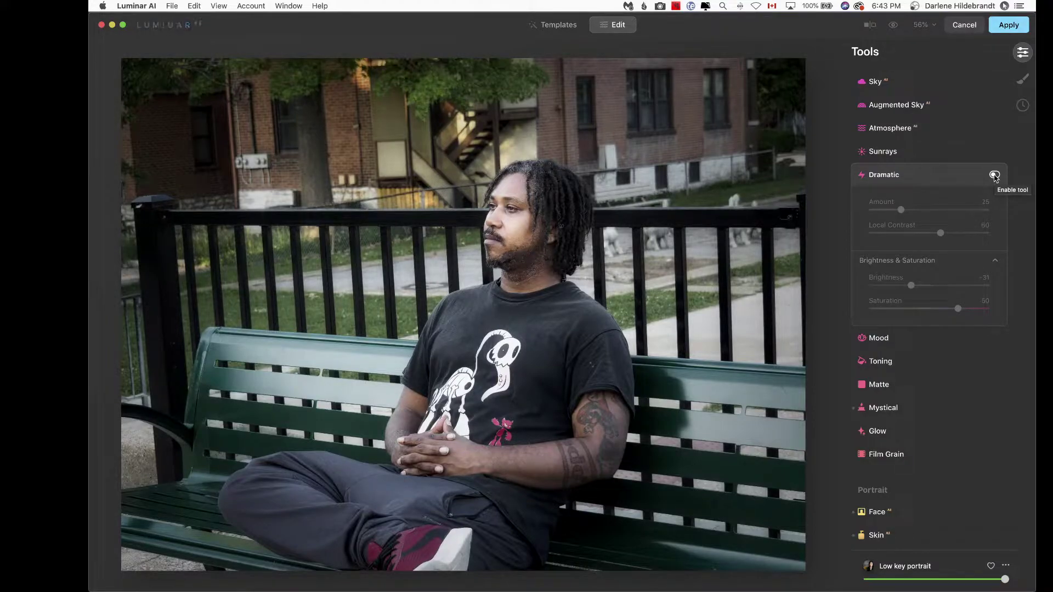
{"action": "left_click", "coordinate": [994, 175]}
{"action": "left_click", "coordinate": [994, 175]}
{"action": "left_click", "coordinate": [994, 176]}
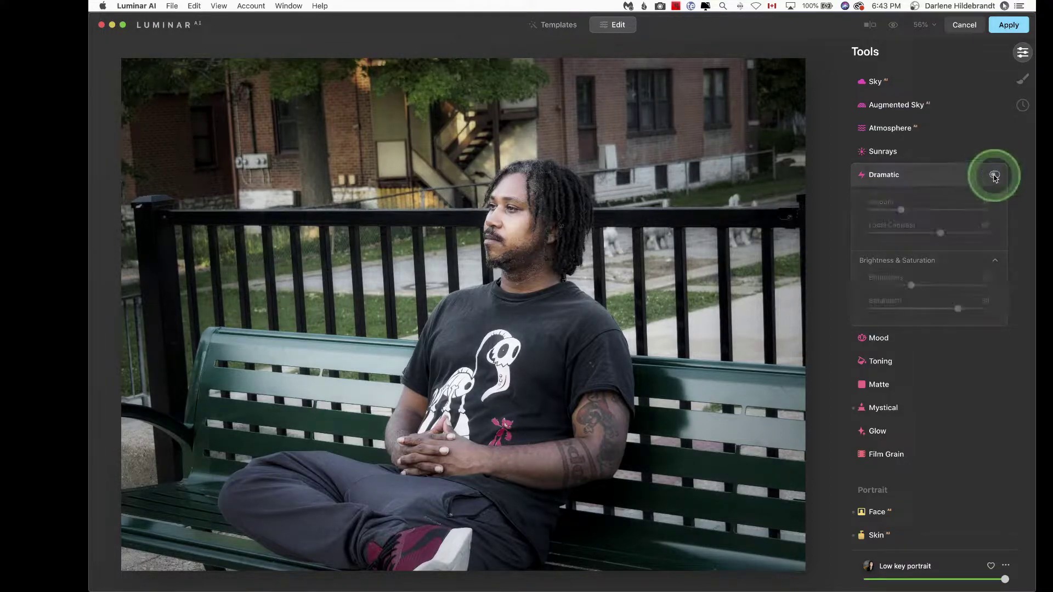
{"action": "left_click", "coordinate": [994, 176]}
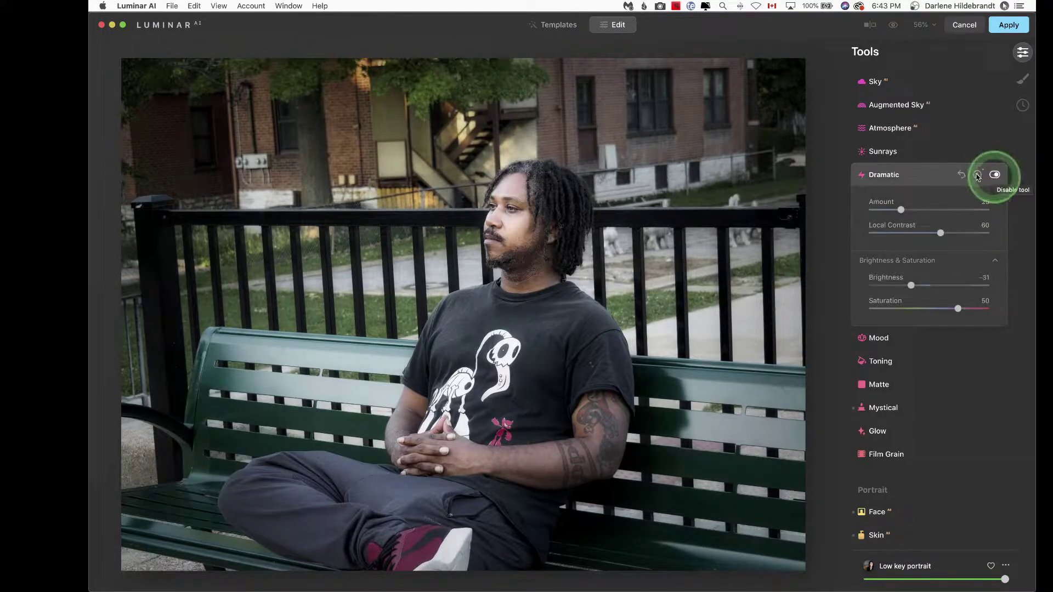
{"action": "left_click", "coordinate": [918, 175]}
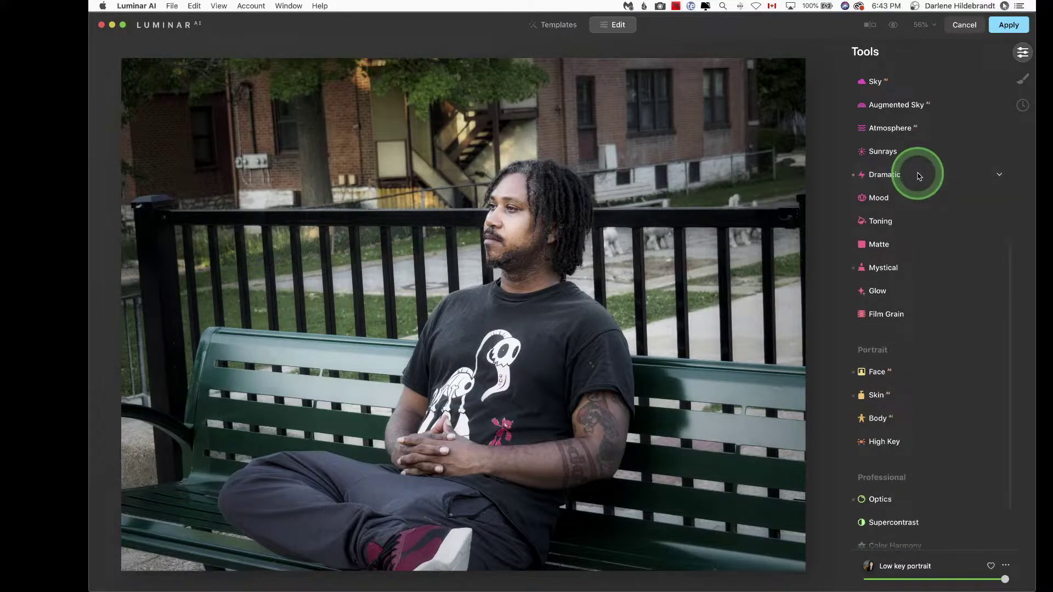
Reset the overall Saturation in the Color tool to 0
{"action": "scroll", "coordinate": [920, 175], "scroll_direction": "down", "scroll_amount": 2}
{"action": "scroll", "coordinate": [920, 176], "scroll_direction": "up", "scroll_amount": 10}
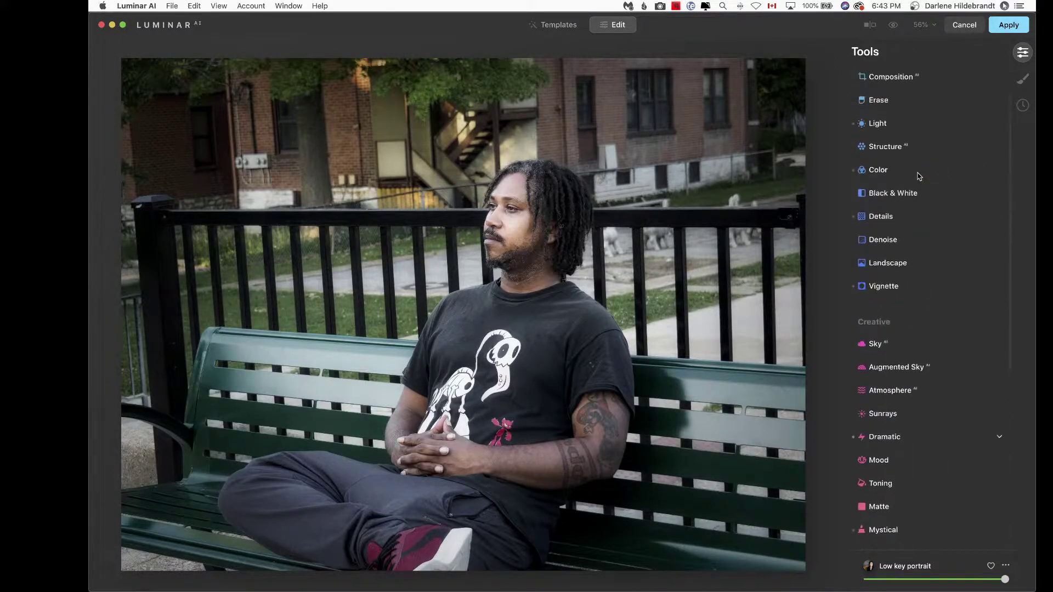
{"action": "left_click", "coordinate": [884, 214]}
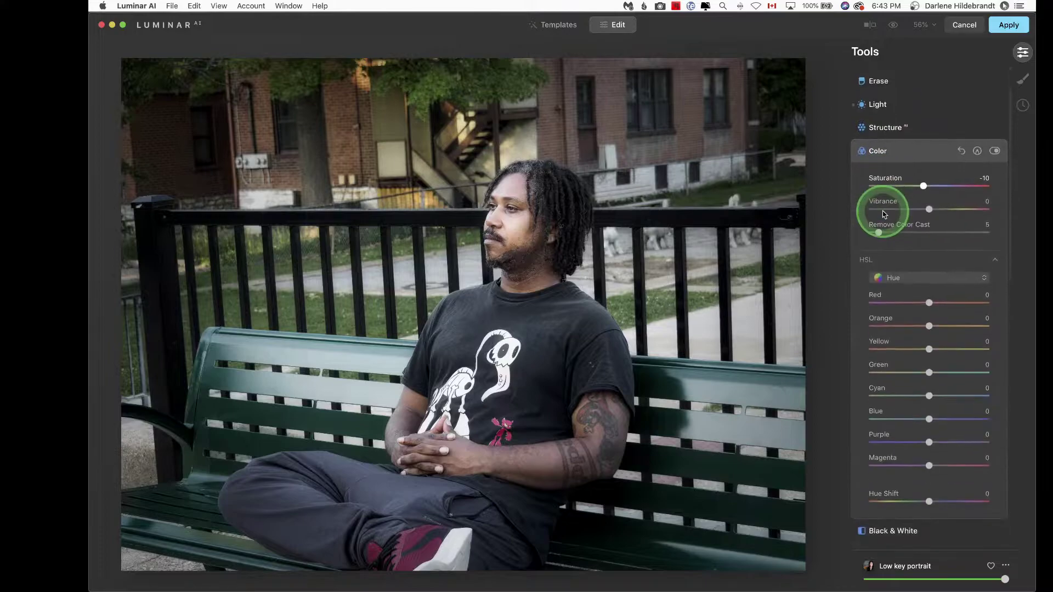
{"action": "double_click", "coordinate": [924, 184]}
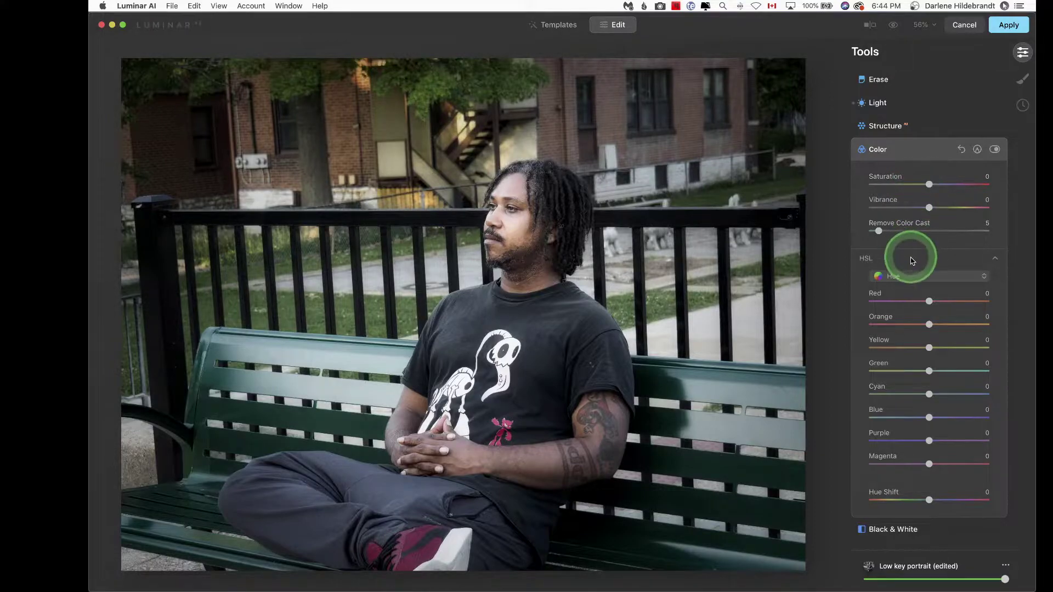
Set HSL saturation to 19 for Orange, -53 for Yellow, and -30 for Green, Cyan, Blue, Purple and Magenta
{"action": "left_click", "coordinate": [913, 285]}
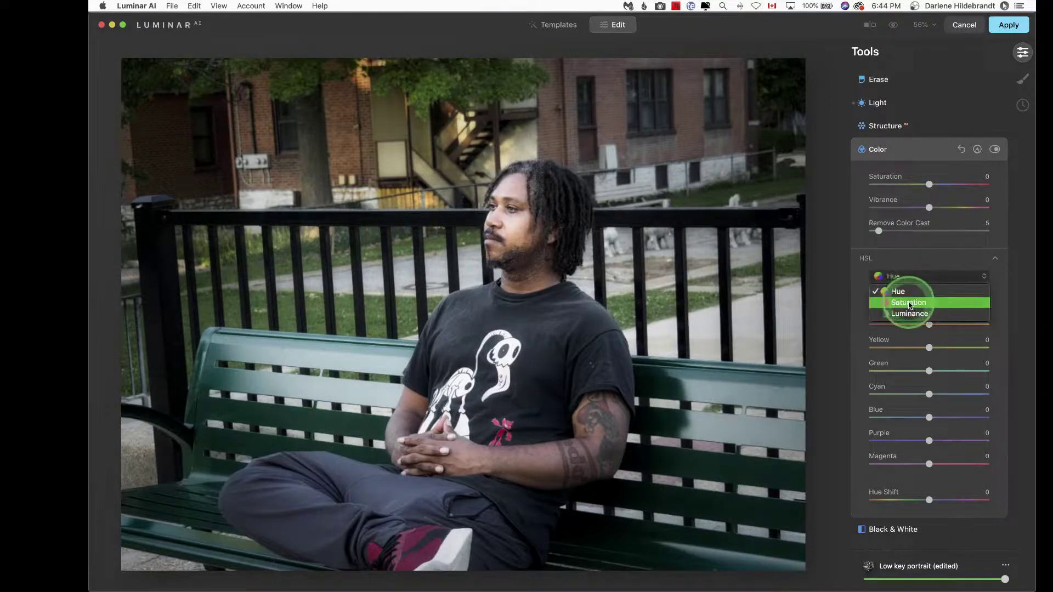
{"action": "left_click", "coordinate": [909, 304]}
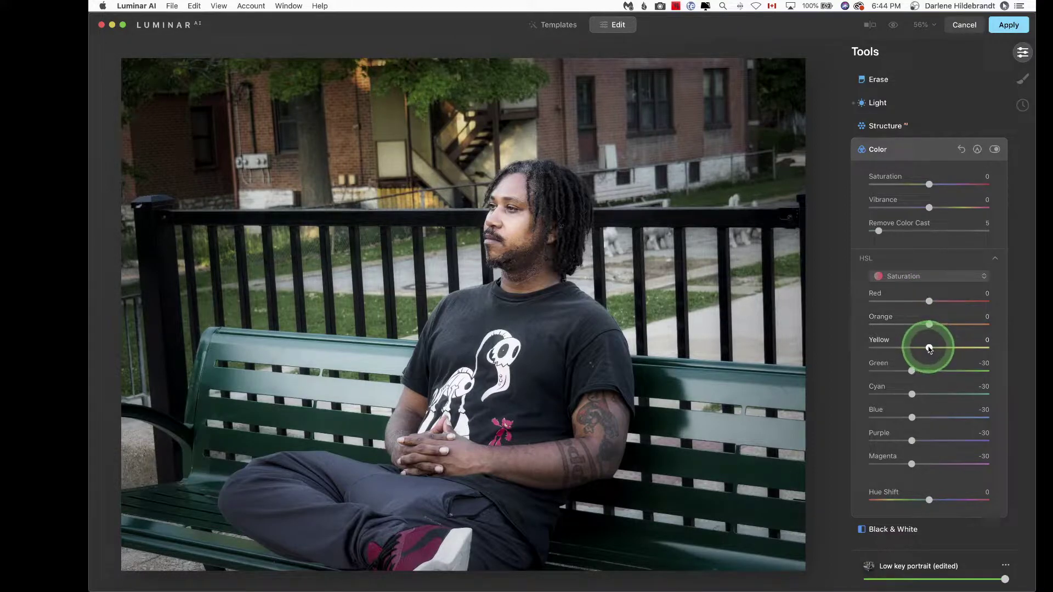
{"action": "left_click_drag", "start_coordinate": [929, 349], "coordinate": [897, 348]}
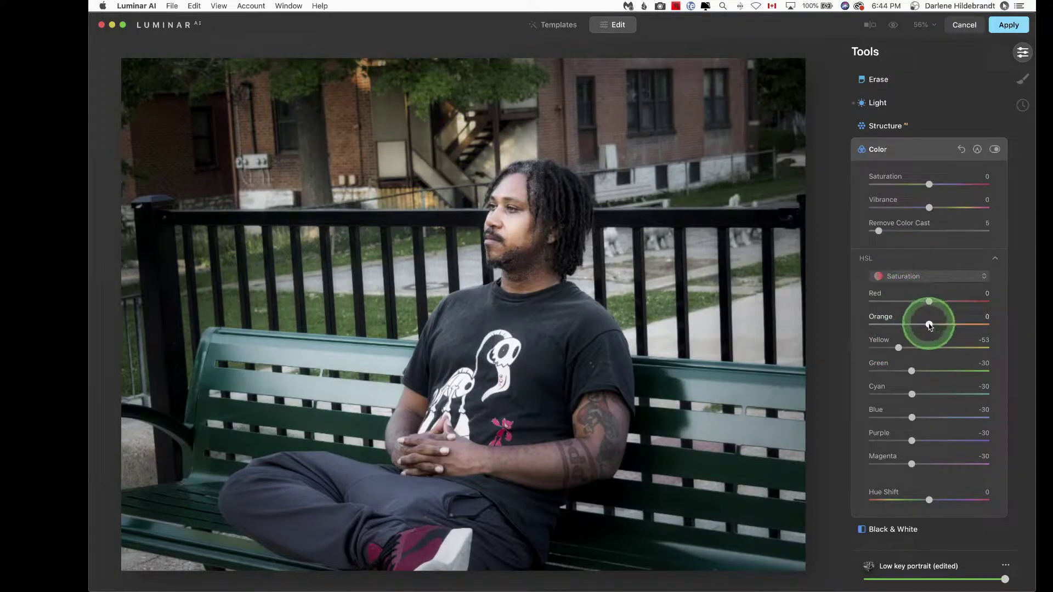
{"action": "mouse_move", "coordinate": [959, 325]}
{"action": "left_mouse_down"}
{"action": "mouse_move", "coordinate": [880, 326]}
{"action": "mouse_move", "coordinate": [964, 325]}
{"action": "mouse_move", "coordinate": [940, 324]}
{"action": "left_mouse_up"}
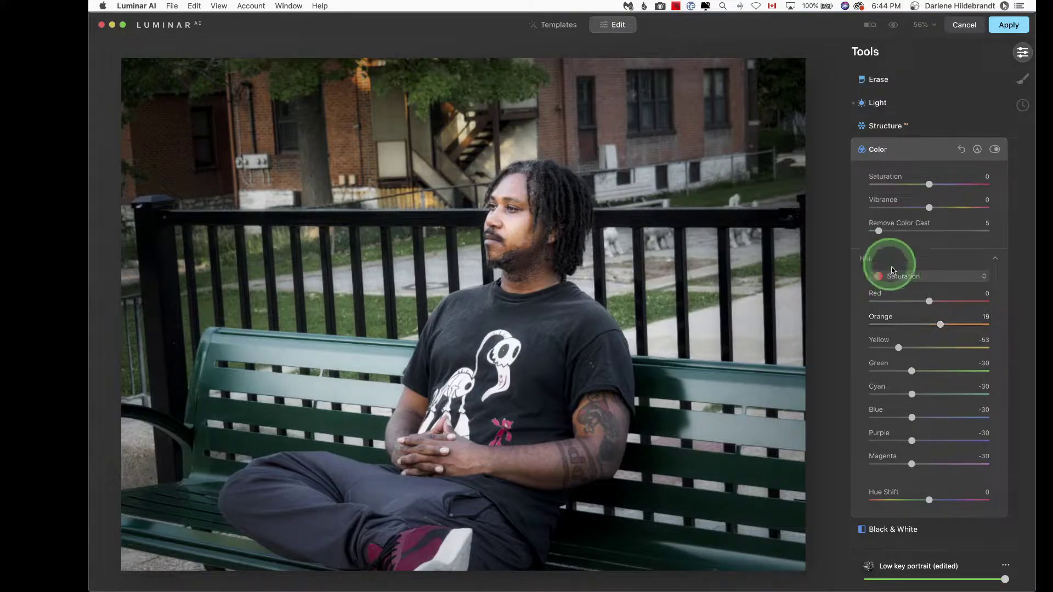
Set HSL luminance to -24 for Red, 11 for Orange, -39 for Yellow, and -30 for Green, Cyan, Blue, Purple and Magenta
{"action": "left_click", "coordinate": [902, 277]}
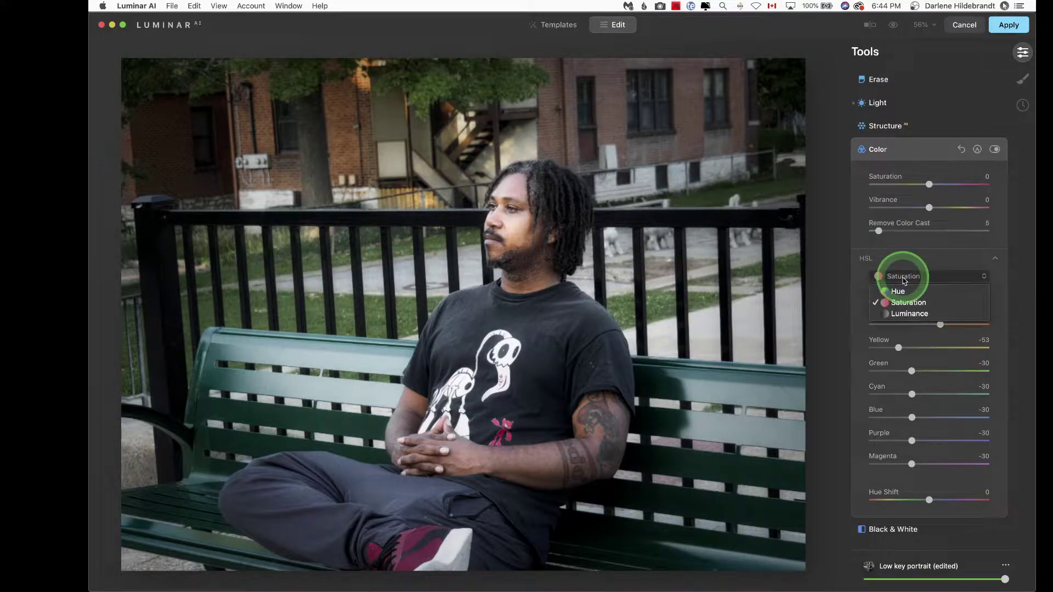
{"action": "left_click", "coordinate": [906, 313]}
{"action": "left_click_drag", "start_coordinate": [919, 351], "coordinate": [905, 348]}
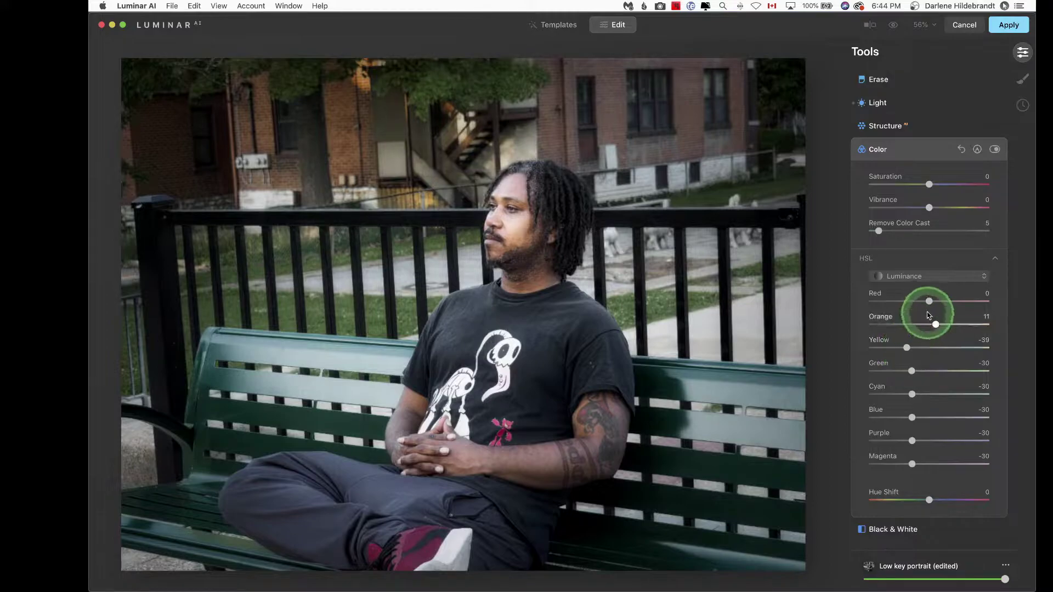
{"action": "mouse_move", "coordinate": [929, 301]}
{"action": "left_mouse_down"}
{"action": "mouse_move", "coordinate": [870, 305]}
{"action": "mouse_move", "coordinate": [995, 309]}
{"action": "mouse_move", "coordinate": [837, 310]}
{"action": "mouse_move", "coordinate": [935, 306]}
{"action": "mouse_move", "coordinate": [917, 308]}
{"action": "left_mouse_up"}
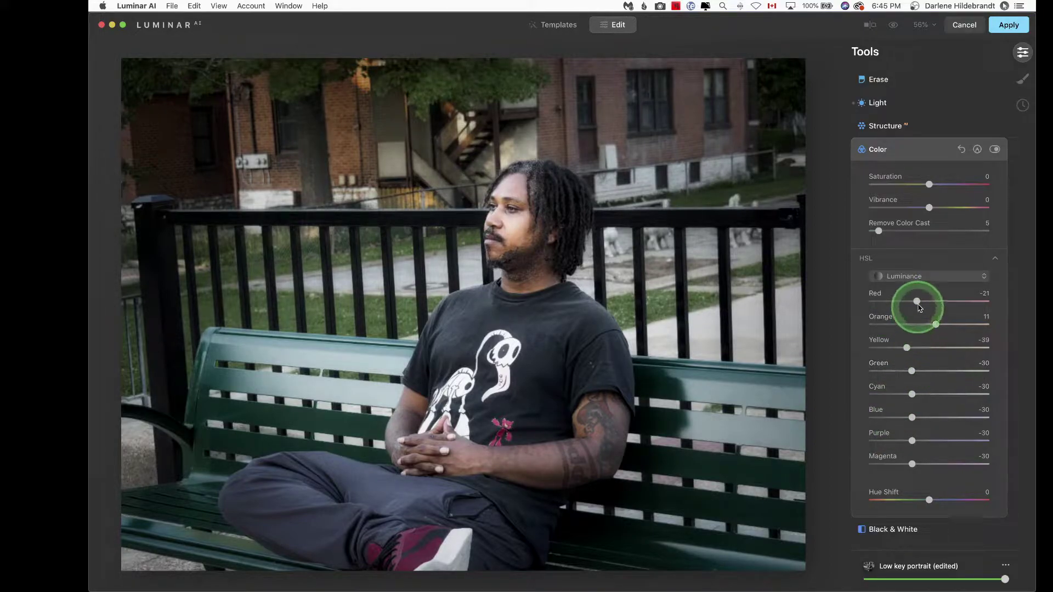
{"action": "left_click_drag", "start_coordinate": [918, 303], "coordinate": [917, 303]}
Set the Color tool's Remove Color Cast to 0
{"action": "left_click", "coordinate": [902, 160]}
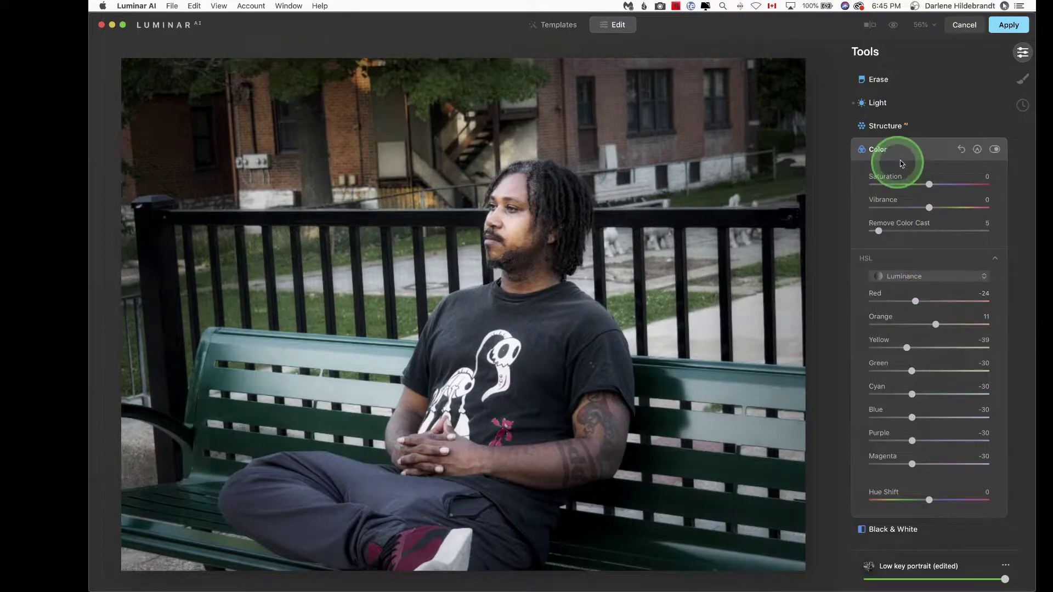
{"action": "left_click", "coordinate": [977, 150]}
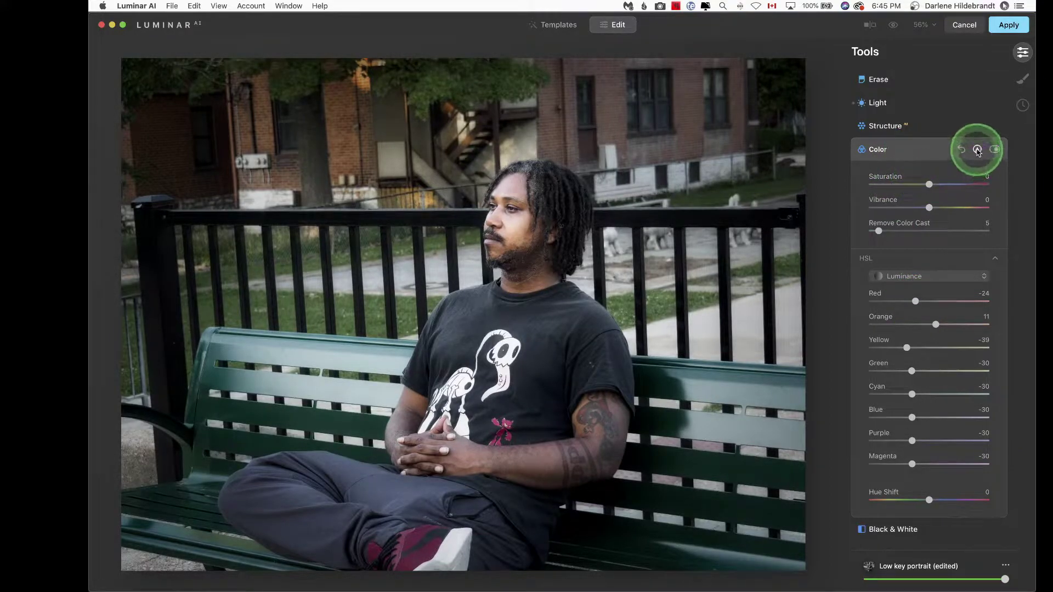
{"action": "left_click_drag", "start_coordinate": [879, 231], "coordinate": [862, 231]}
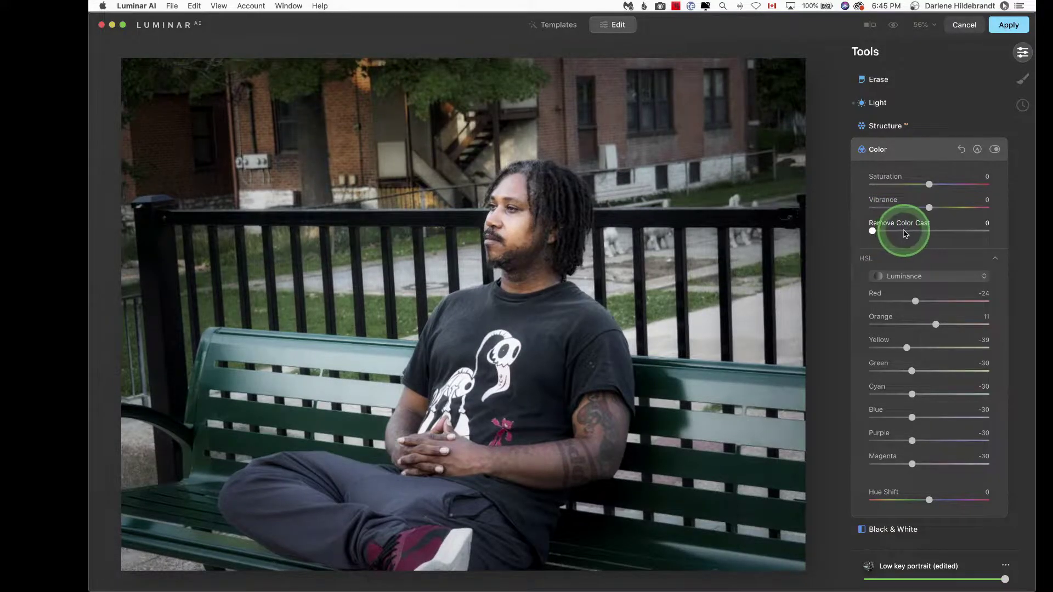
Erase the Color adjustment from the man's shirt graphic, trousers and shoe using a Paint Mask at radius 100
{"action": "left_click", "coordinate": [977, 150]}
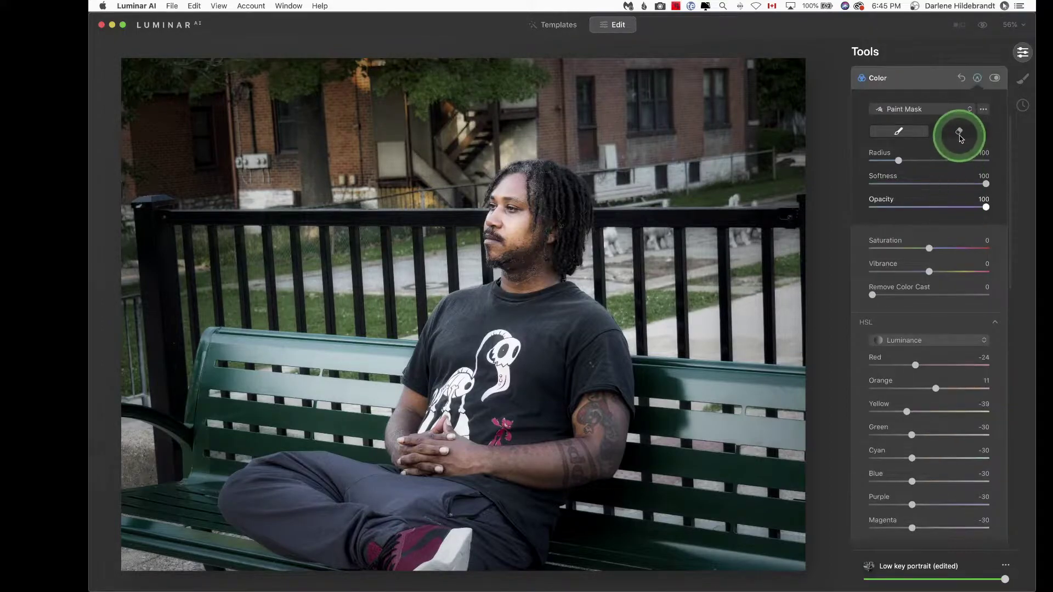
{"action": "left_click", "coordinate": [959, 130]}
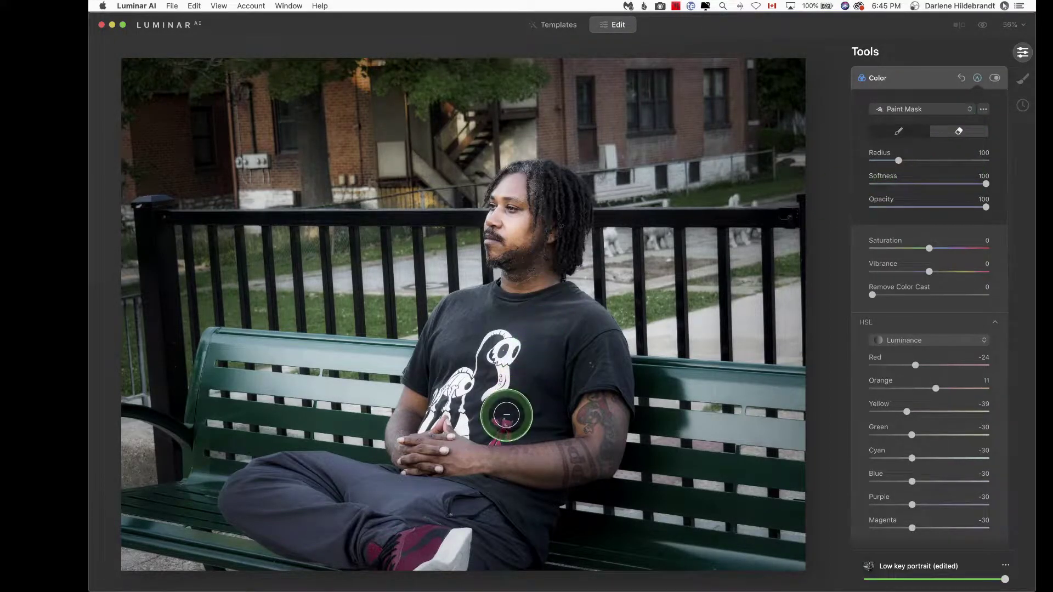
{"action": "mouse_move", "coordinate": [492, 430]}
{"action": "left_mouse_down"}
{"action": "mouse_move", "coordinate": [545, 451]}
{"action": "mouse_move", "coordinate": [584, 393]}
{"action": "mouse_move", "coordinate": [601, 414]}
{"action": "mouse_move", "coordinate": [597, 458]}
{"action": "mouse_move", "coordinate": [480, 464]}
{"action": "mouse_move", "coordinate": [499, 441]}
{"action": "mouse_move", "coordinate": [395, 528]}
{"action": "mouse_move", "coordinate": [371, 534]}
{"action": "mouse_move", "coordinate": [450, 552]}
{"action": "mouse_move", "coordinate": [352, 536]}
{"action": "mouse_move", "coordinate": [435, 543]}
{"action": "mouse_move", "coordinate": [518, 511]}
{"action": "mouse_move", "coordinate": [493, 486]}
{"action": "mouse_move", "coordinate": [546, 454]}
{"action": "mouse_move", "coordinate": [521, 383]}
{"action": "mouse_move", "coordinate": [547, 382]}
{"action": "left_mouse_up"}
{"action": "mouse_move", "coordinate": [422, 508]}
{"action": "left_mouse_down"}
{"action": "mouse_move", "coordinate": [332, 505]}
{"action": "mouse_move", "coordinate": [353, 500]}
{"action": "left_mouse_up"}
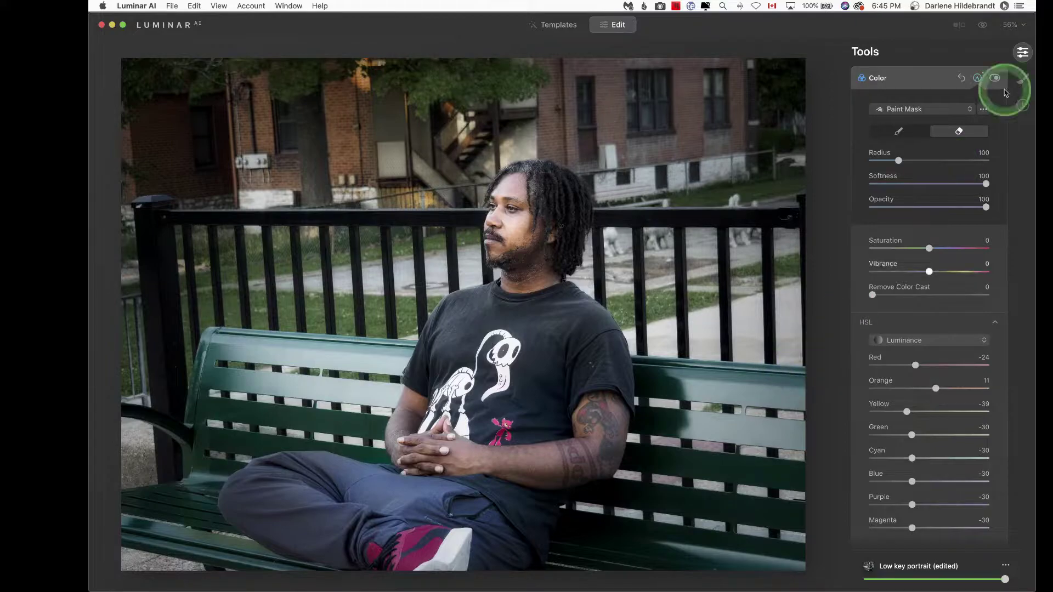
{"action": "left_click", "coordinate": [980, 79]}
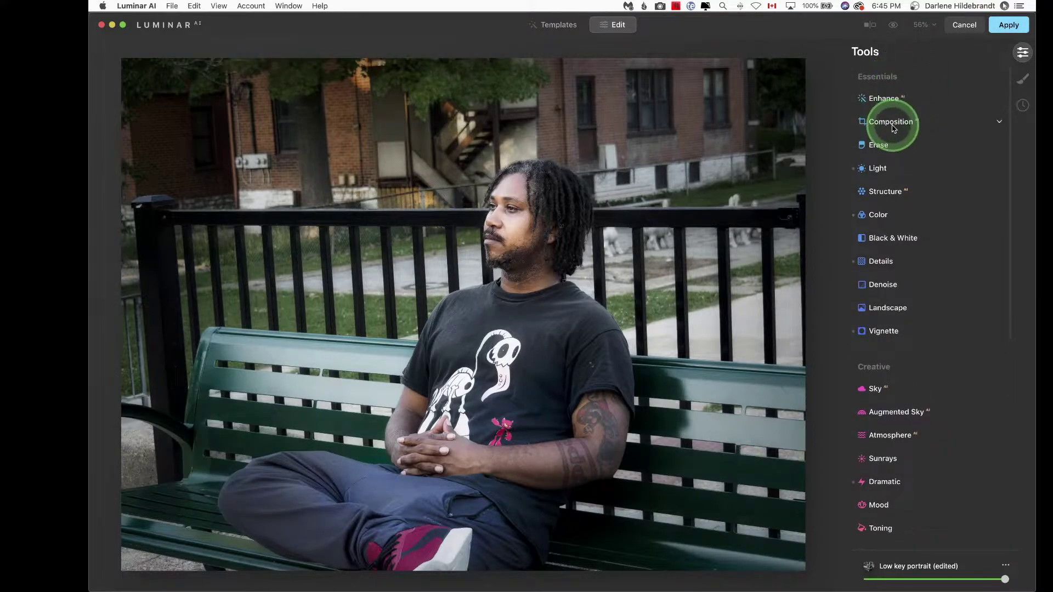
Apply the automatic horizon alignment and vertical perspective correction to the portrait with the Composition tool
{"action": "left_click", "coordinate": [895, 125]}
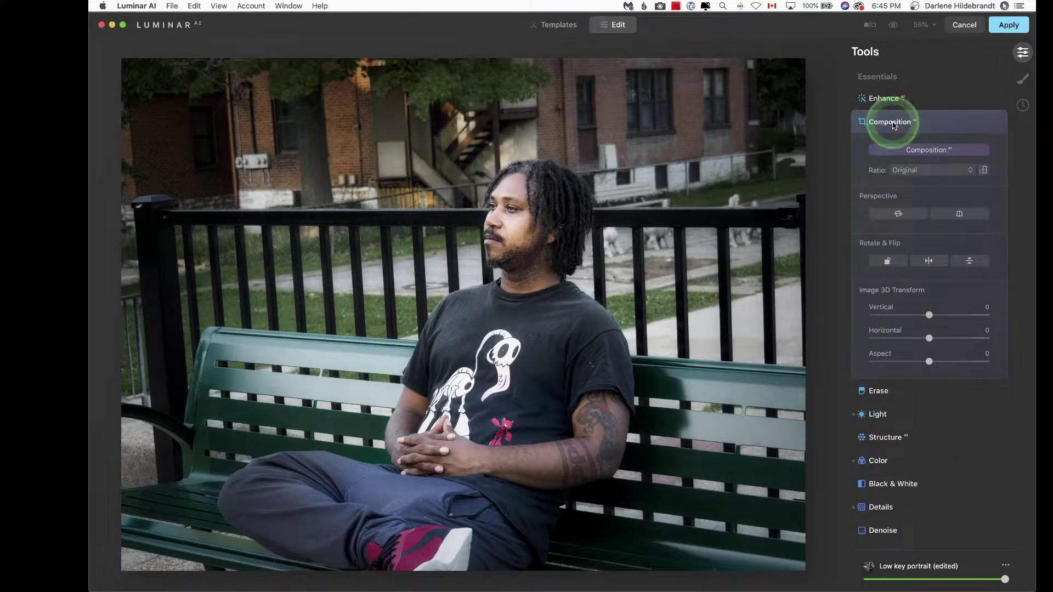
{"action": "left_click", "coordinate": [897, 215]}
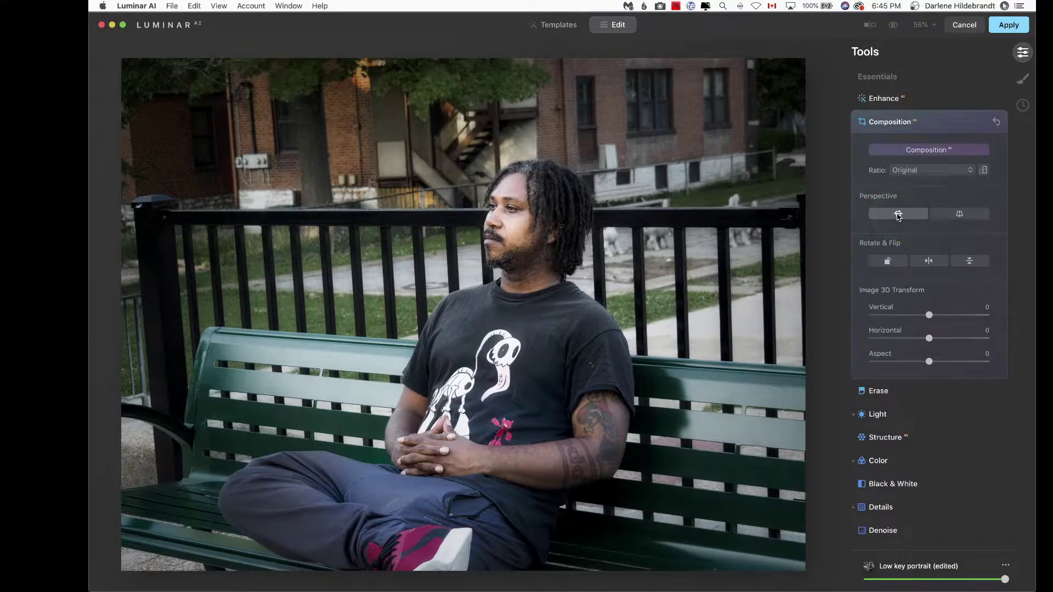
{"action": "left_click", "coordinate": [898, 216]}
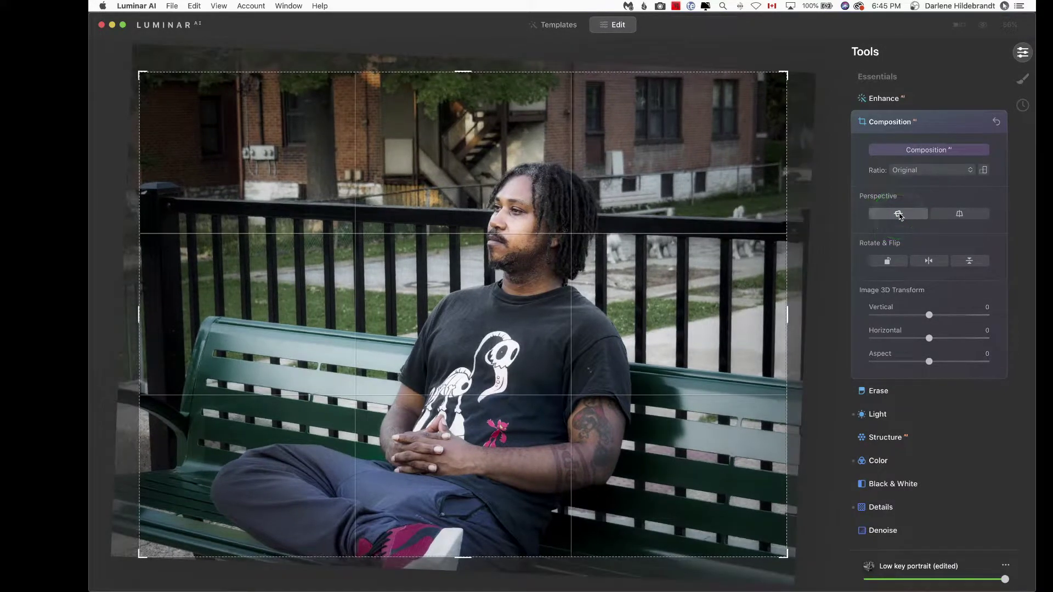
{"action": "left_click", "coordinate": [955, 216]}
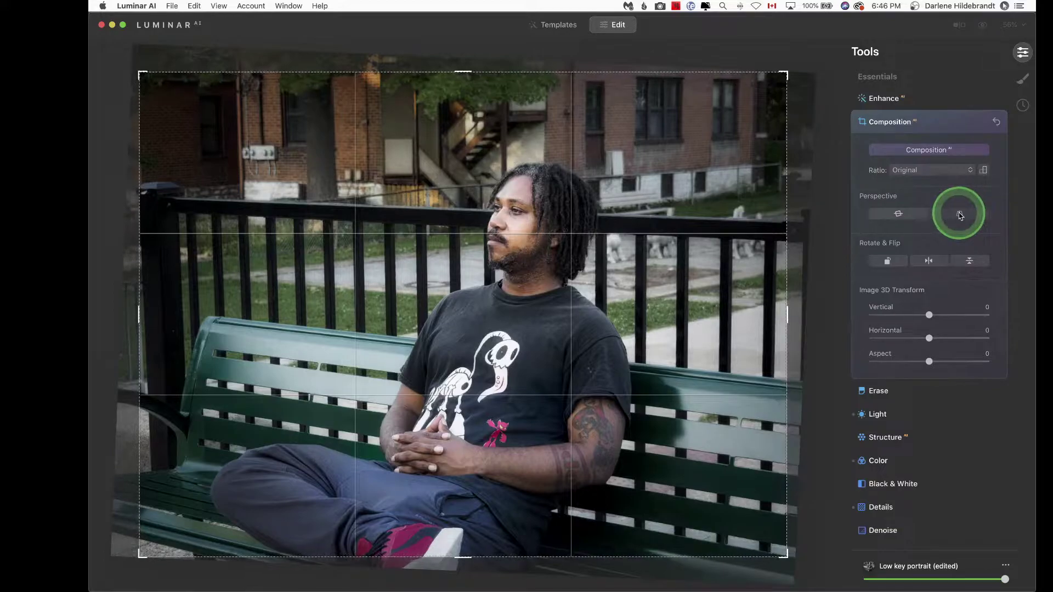
{"action": "left_click", "coordinate": [960, 215]}
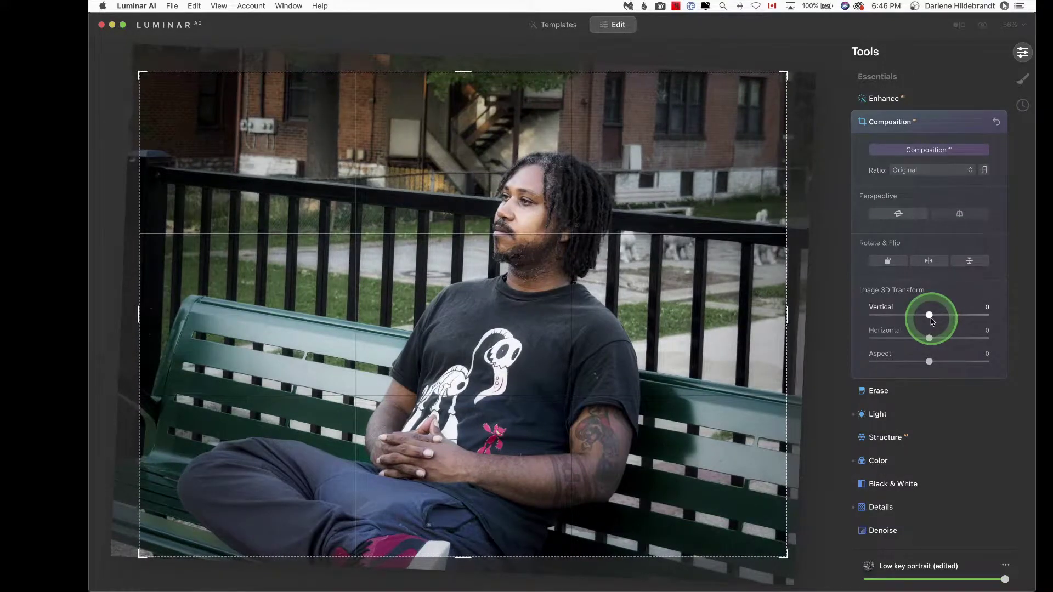
{"action": "left_click", "coordinate": [902, 214]}
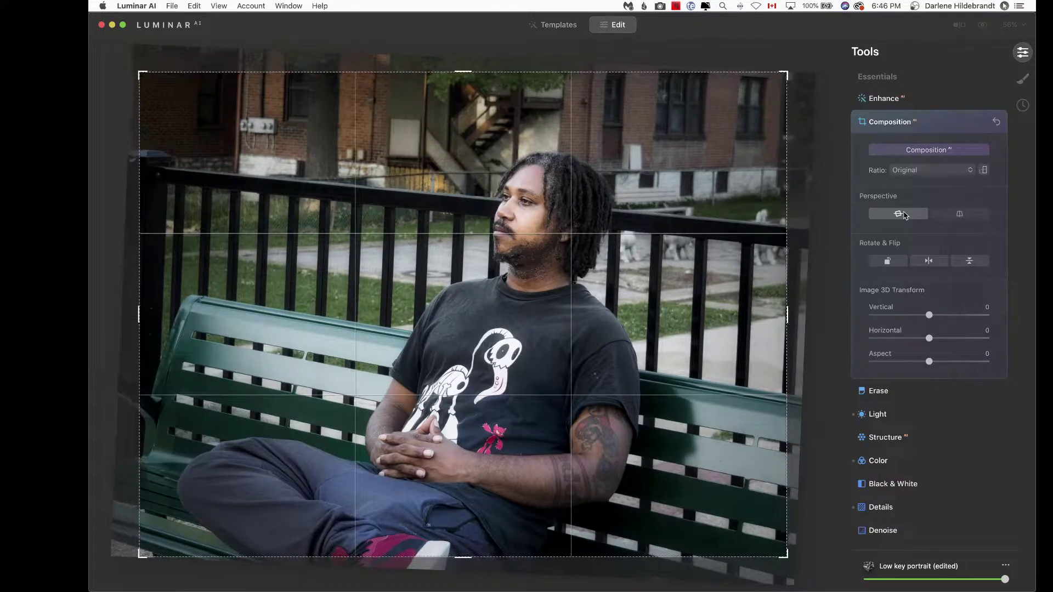
{"action": "left_click", "coordinate": [898, 215]}
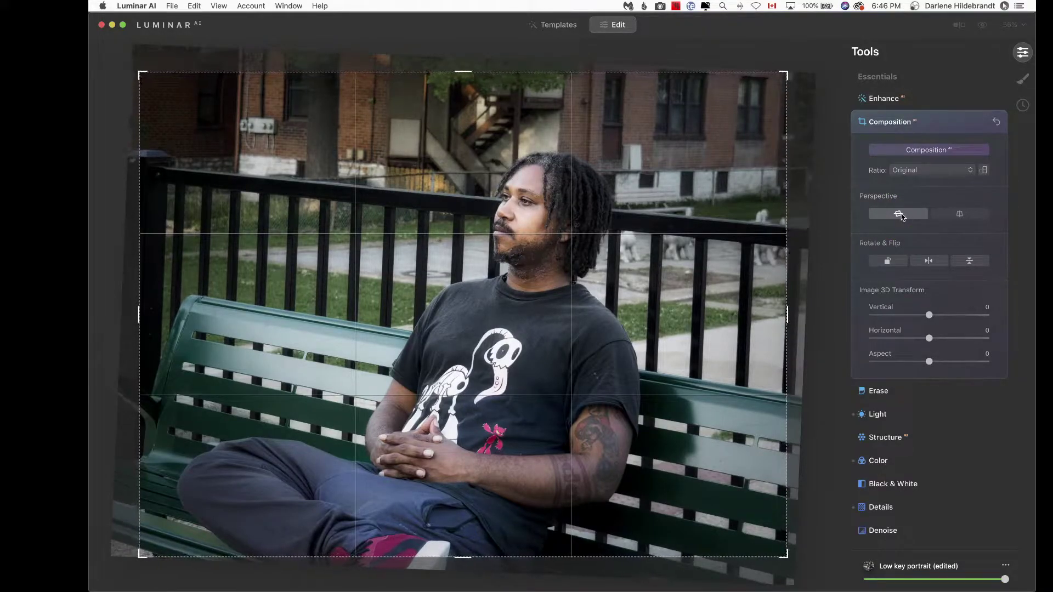
Rotate the photo manually to about 0° and reposition the man within the crop frame at the Original ratio
{"action": "left_click_drag", "start_coordinate": [901, 214], "coordinate": [815, 38]}
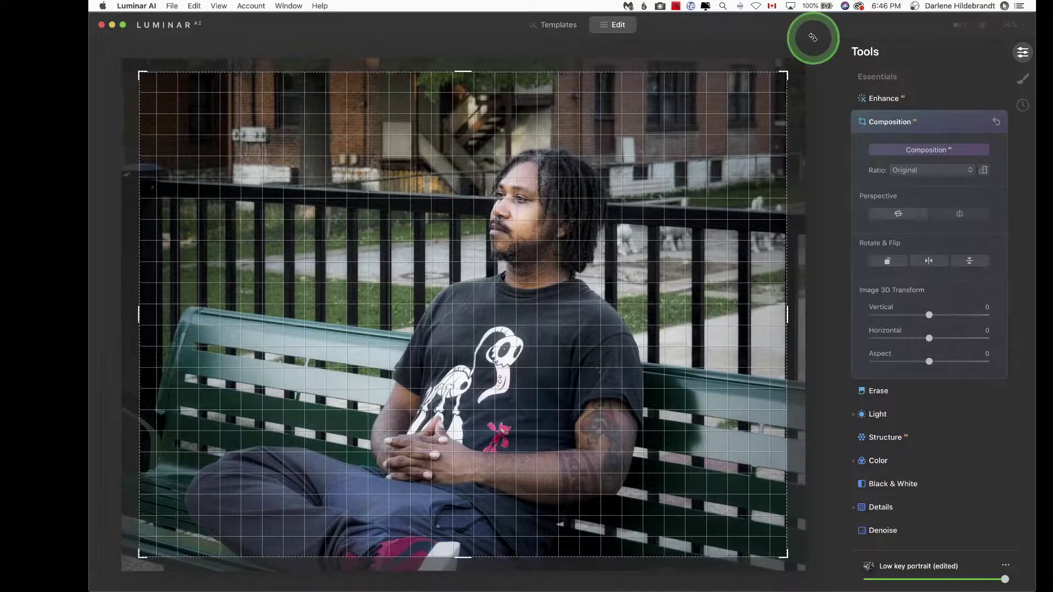
{"action": "left_click_drag", "start_coordinate": [812, 38], "coordinate": [755, 346]}
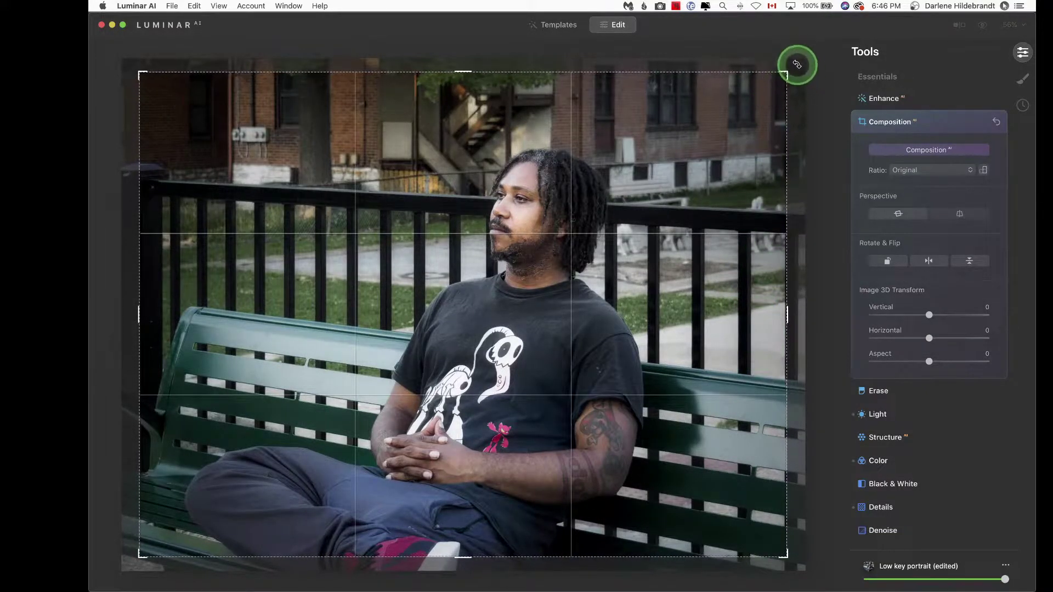
{"action": "left_click_drag", "start_coordinate": [797, 64], "coordinate": [797, 64]}
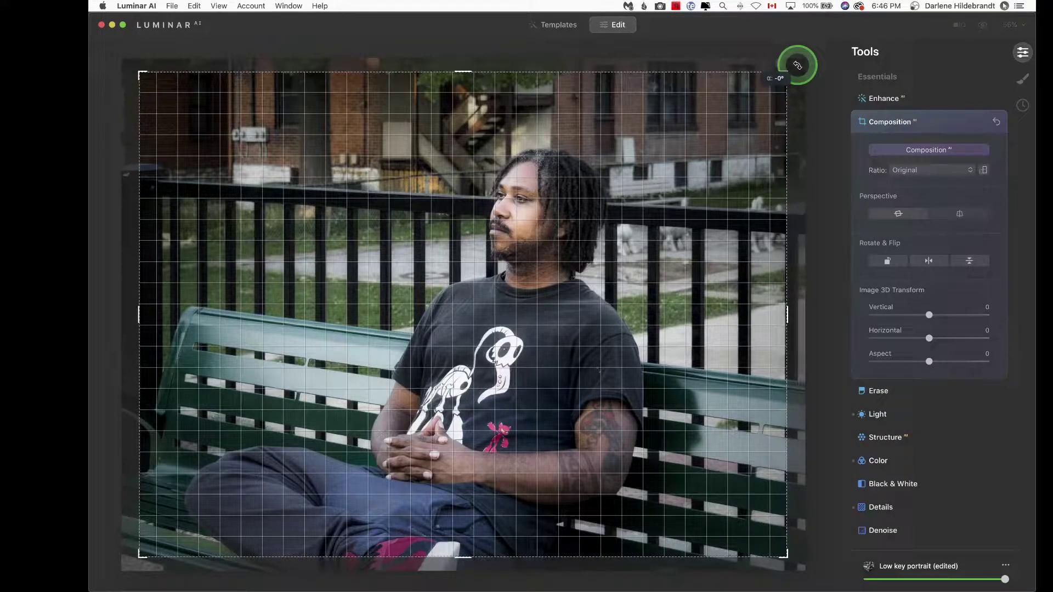
{"action": "left_click_drag", "start_coordinate": [797, 64], "coordinate": [785, 105]}
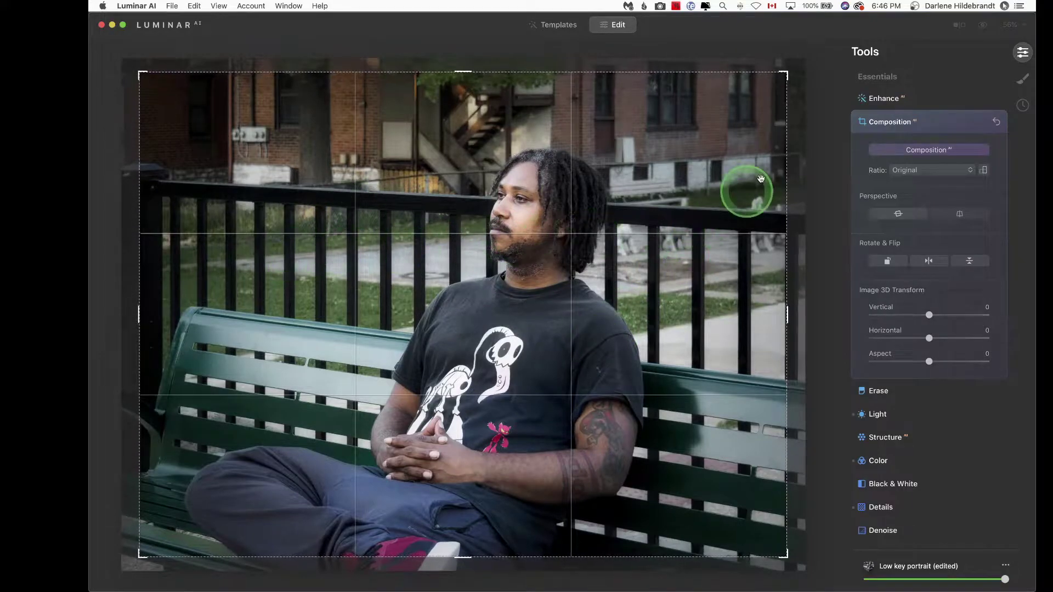
{"action": "left_click_drag", "start_coordinate": [799, 65], "coordinate": [796, 67]}
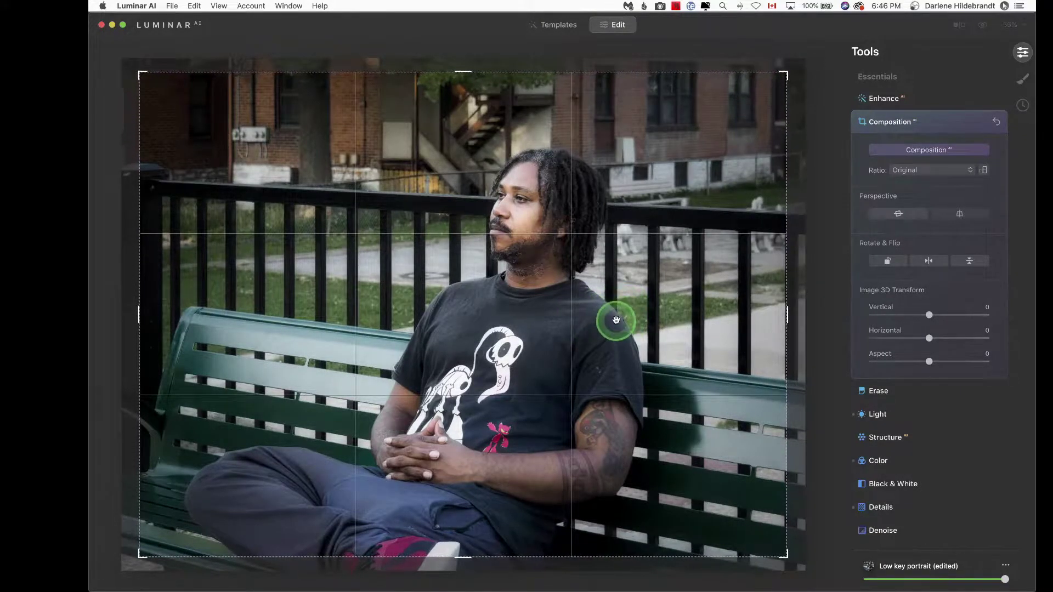
{"action": "left_click_drag", "start_coordinate": [614, 317], "coordinate": [631, 302]}
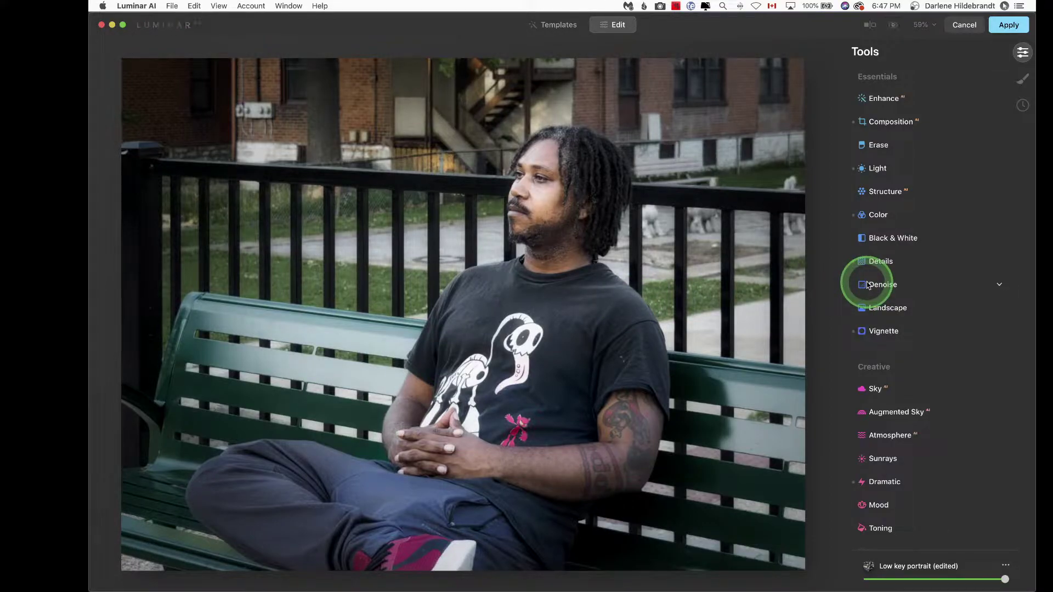
Compare the edited portrait with its unedited version
{"action": "left_click", "coordinate": [911, 269]}
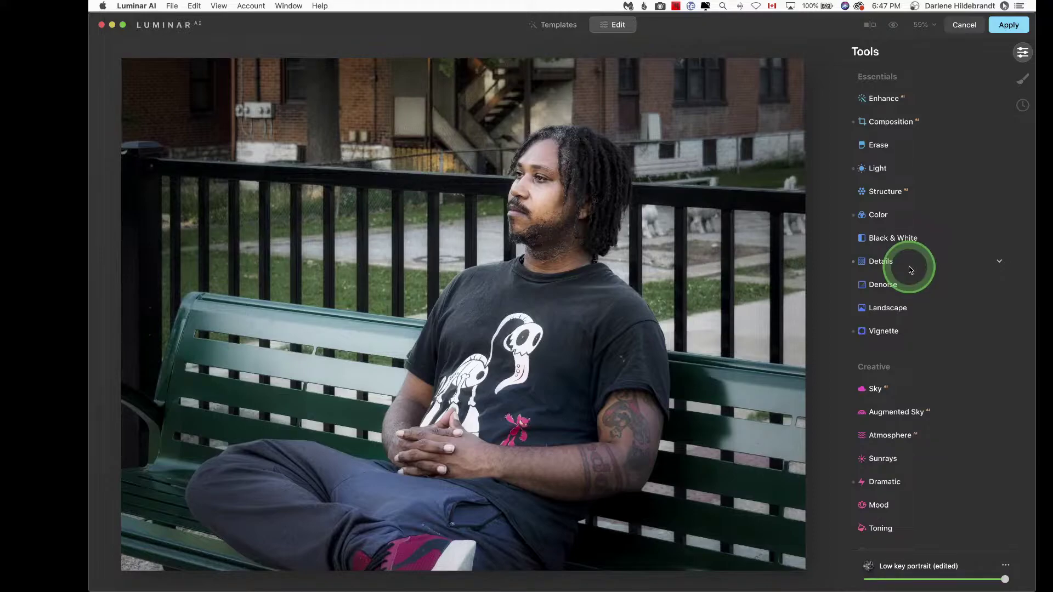
{"action": "key", "text": "backslash"}
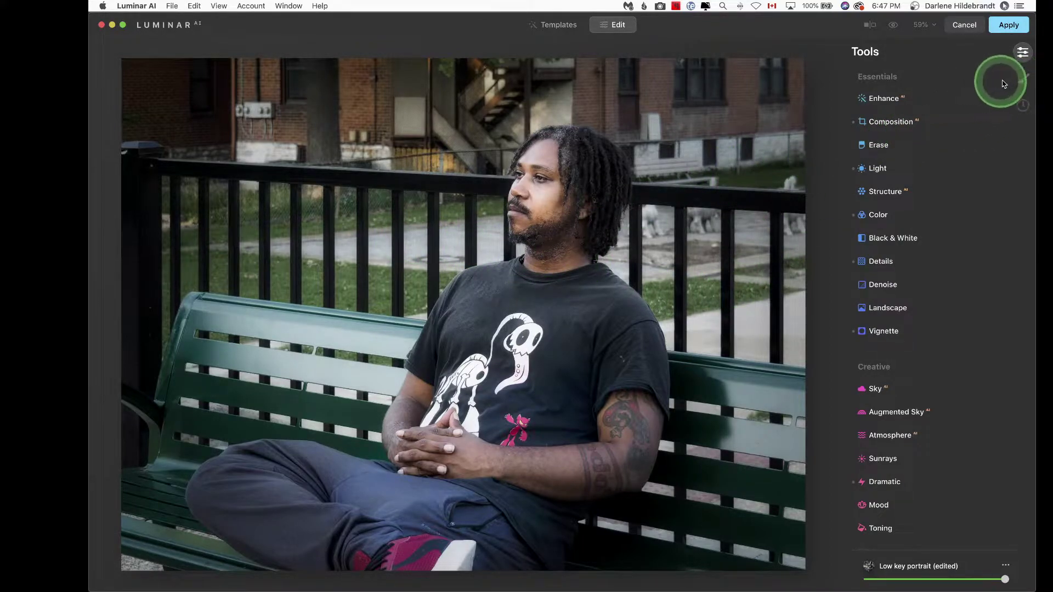
Add a Basic local mask and set its Highlights to -75 and Structure to -31
{"action": "left_click", "coordinate": [1023, 79]}
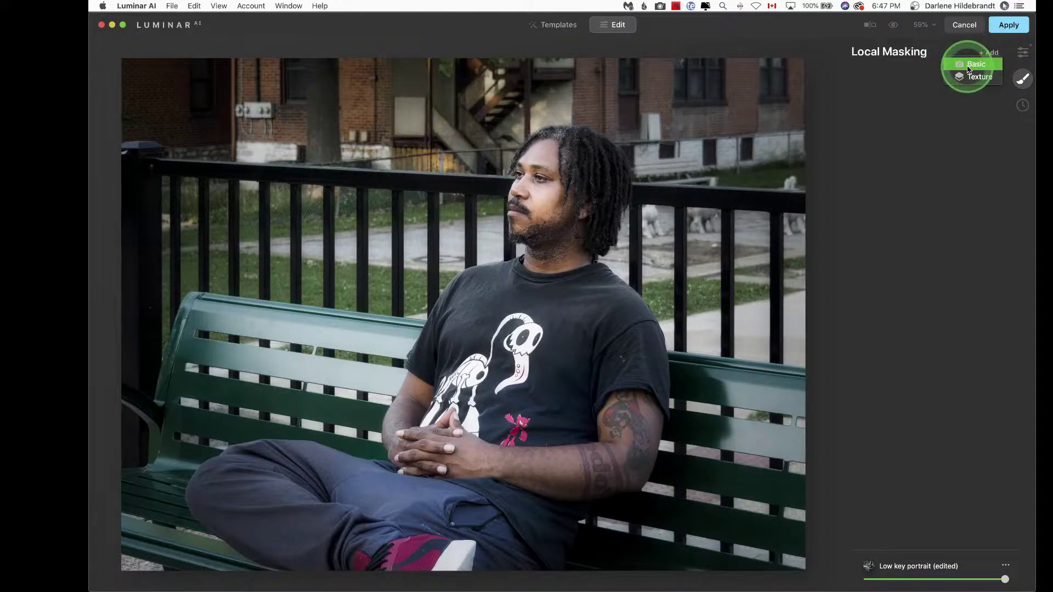
{"action": "left_click", "coordinate": [969, 66]}
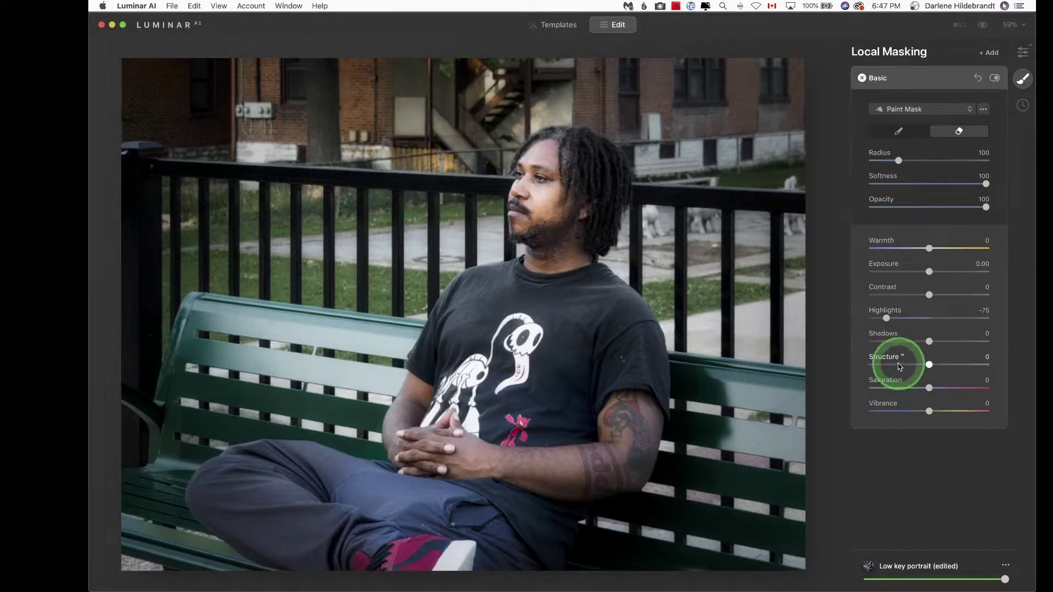
{"action": "mouse_move", "coordinate": [902, 364]}
{"action": "left_mouse_down"}
{"action": "mouse_move", "coordinate": [852, 365]}
{"action": "mouse_move", "coordinate": [1001, 369]}
{"action": "mouse_move", "coordinate": [897, 364]}
{"action": "mouse_move", "coordinate": [912, 360]}
{"action": "left_mouse_up"}
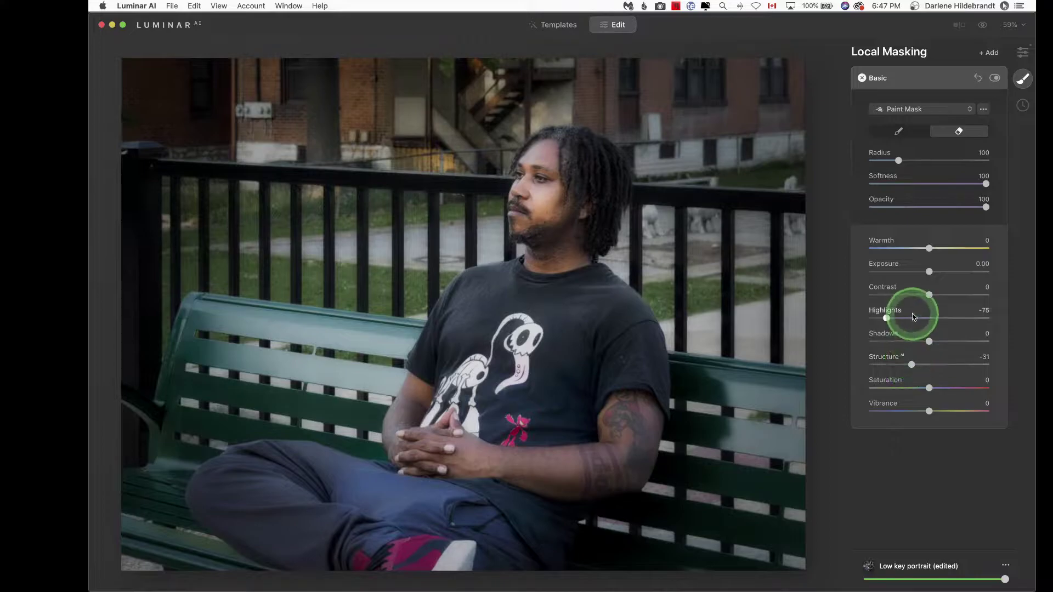
Set the Basic mask's Exposure to -0.20 and Warmth to 6, leaving Contrast at its default
{"action": "left_click_drag", "start_coordinate": [914, 297], "coordinate": [913, 295]}
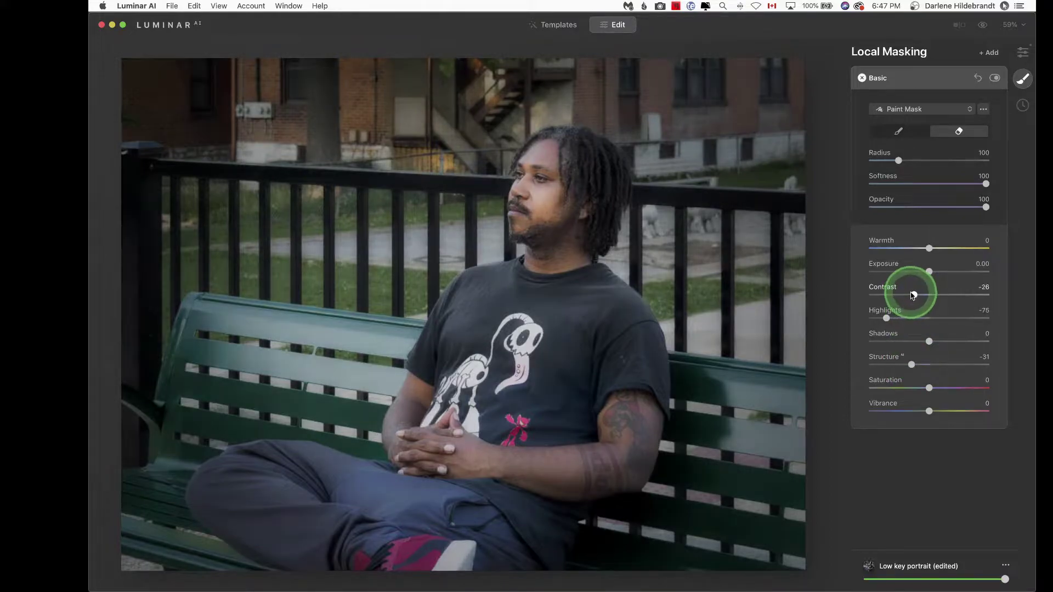
{"action": "double_click", "coordinate": [914, 296]}
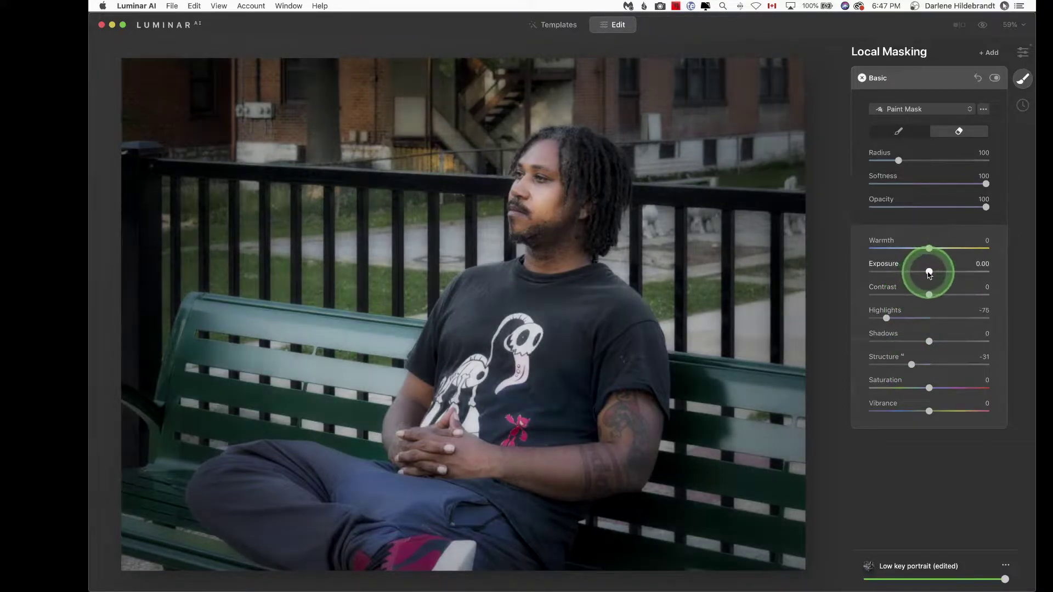
{"action": "left_click_drag", "start_coordinate": [930, 271], "coordinate": [932, 247]}
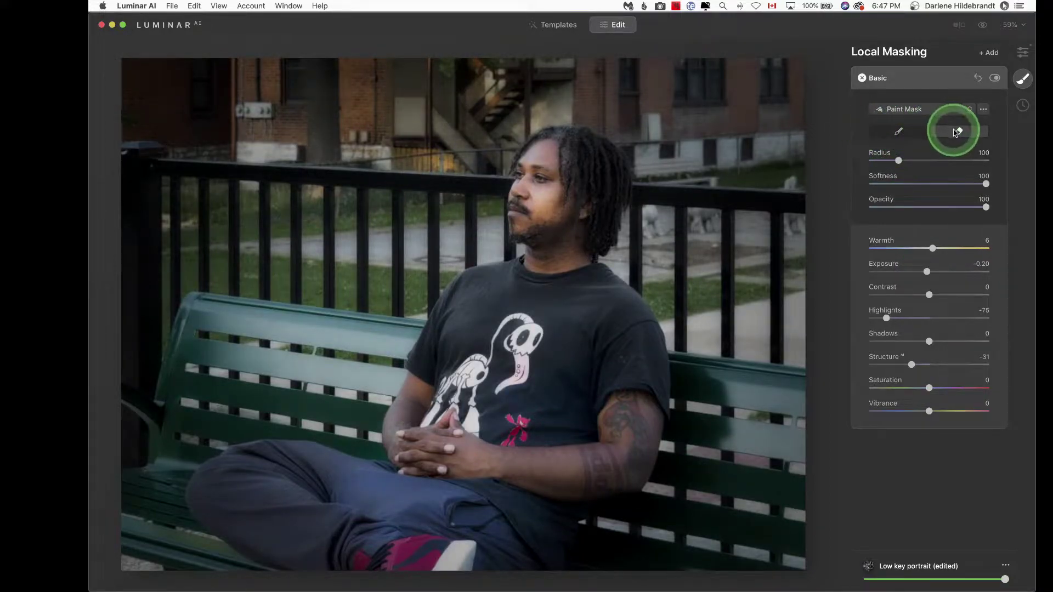
Erase the mask from the man's shirt, arms and legs with a brush of Radius 220, Softness 100 and Opacity 67
{"action": "left_click", "coordinate": [951, 208]}
{"action": "key", "text": "bracketright"}
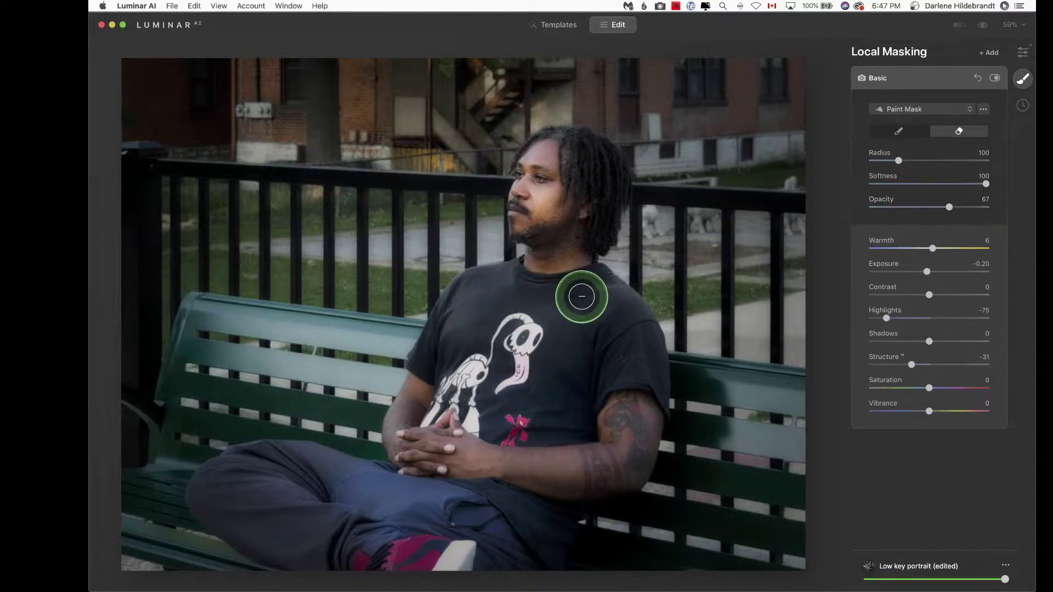
{"action": "key", "text": "bracketright"}
{"action": "key", "text": "bracketright"}
{"action": "key", "text": "bracketright"}
{"action": "key", "text": "bracketright"}
{"action": "key", "text": "bracketright"}
{"action": "key", "text": "bracketright"}
{"action": "key", "text": "bracketright"}
{"action": "key", "text": "bracketright"}
{"action": "key", "text": "bracketright"}
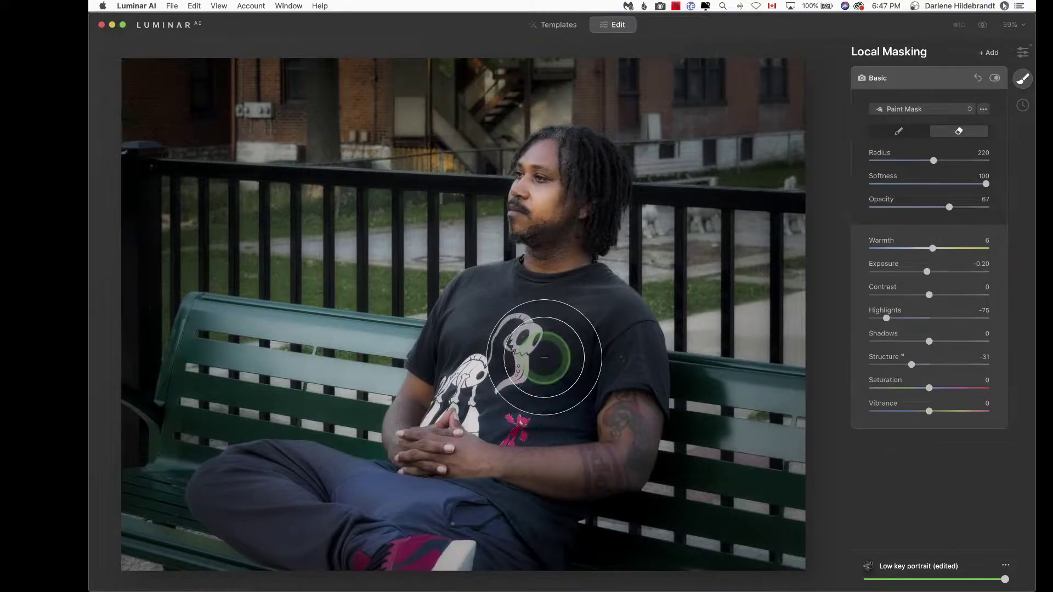
{"action": "mouse_move", "coordinate": [545, 357]}
{"action": "left_mouse_down"}
{"action": "mouse_move", "coordinate": [534, 334]}
{"action": "mouse_move", "coordinate": [494, 452]}
{"action": "mouse_move", "coordinate": [435, 470]}
{"action": "mouse_move", "coordinate": [522, 522]}
{"action": "mouse_move", "coordinate": [542, 454]}
{"action": "mouse_move", "coordinate": [541, 317]}
{"action": "left_mouse_up"}
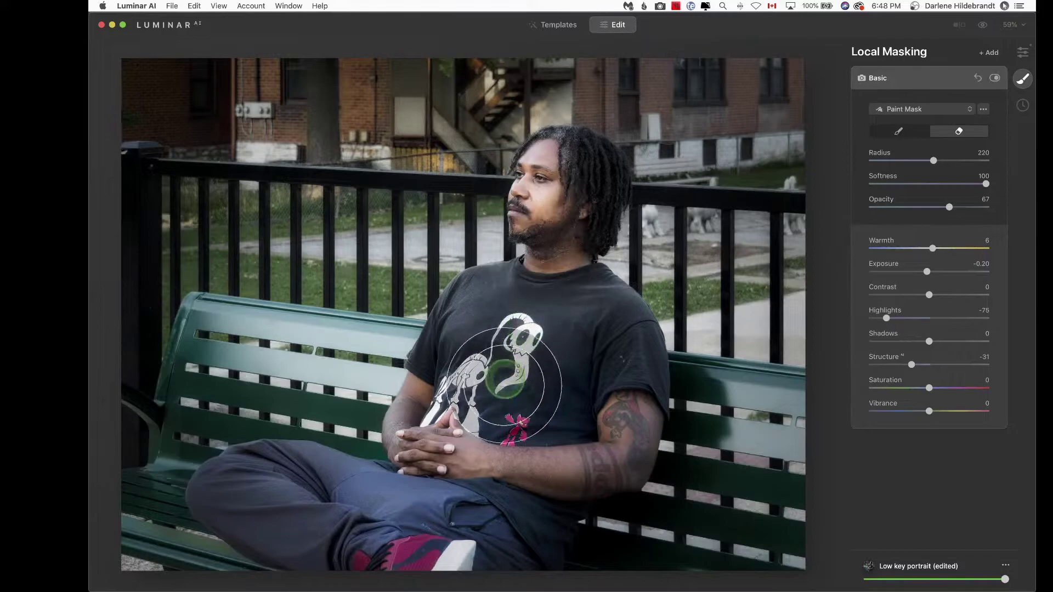
{"action": "left_click_drag", "start_coordinate": [599, 423], "coordinate": [490, 382]}
{"action": "left_click_drag", "start_coordinate": [348, 442], "coordinate": [463, 497]}
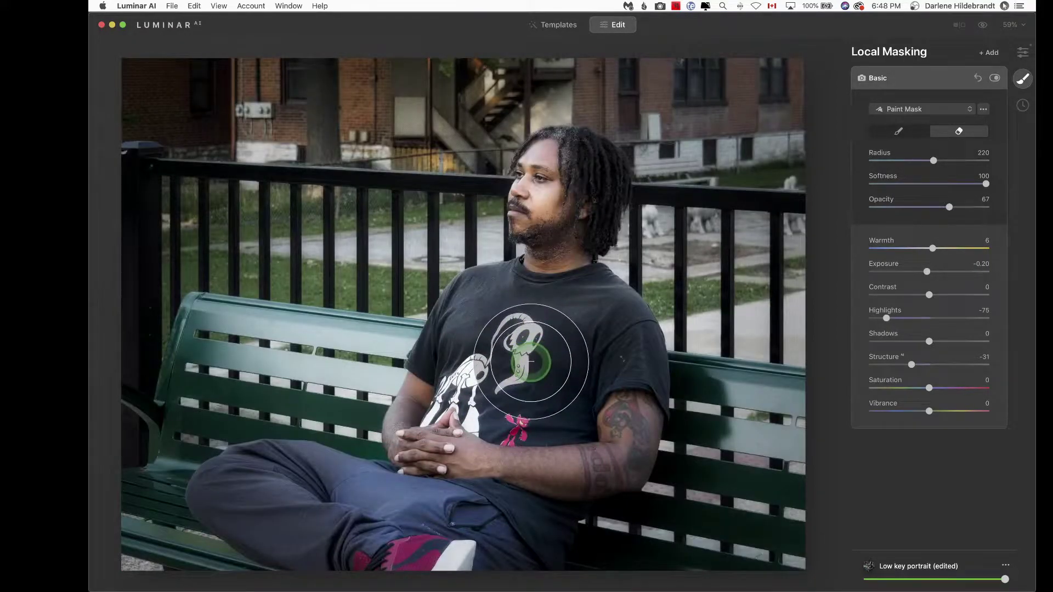
{"action": "left_click_drag", "start_coordinate": [531, 362], "coordinate": [539, 369]}
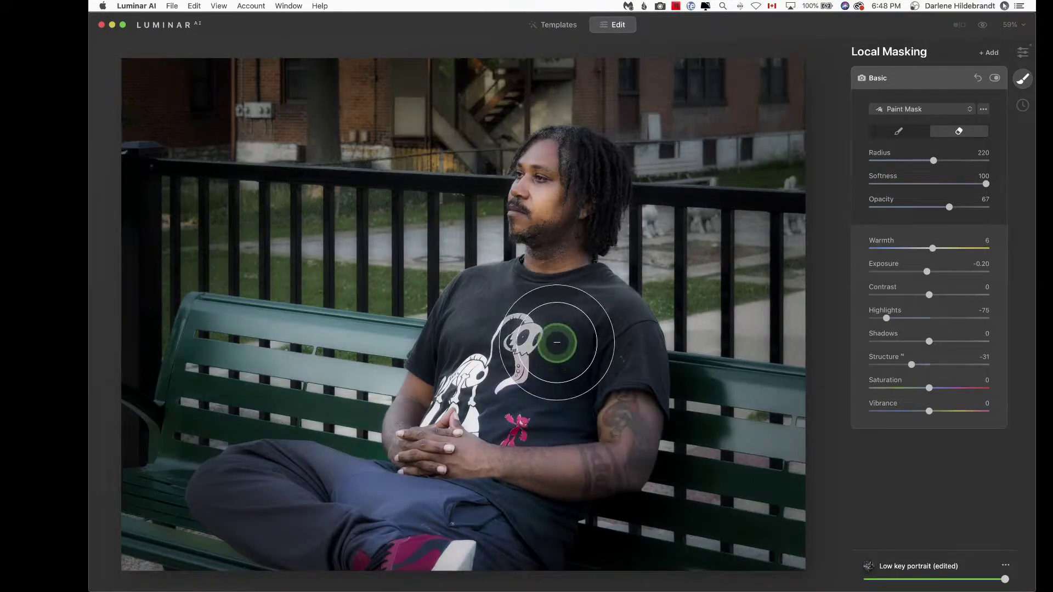
{"action": "mouse_move", "coordinate": [520, 283]}
{"action": "left_mouse_down"}
{"action": "mouse_move", "coordinate": [532, 343]}
{"action": "mouse_move", "coordinate": [573, 361]}
{"action": "mouse_move", "coordinate": [619, 448]}
{"action": "mouse_move", "coordinate": [388, 483]}
{"action": "mouse_move", "coordinate": [551, 526]}
{"action": "mouse_move", "coordinate": [454, 531]}
{"action": "mouse_move", "coordinate": [532, 512]}
{"action": "mouse_move", "coordinate": [610, 427]}
{"action": "mouse_move", "coordinate": [613, 371]}
{"action": "mouse_move", "coordinate": [423, 524]}
{"action": "mouse_move", "coordinate": [333, 534]}
{"action": "mouse_move", "coordinate": [247, 499]}
{"action": "mouse_move", "coordinate": [286, 482]}
{"action": "left_mouse_up"}
{"action": "mouse_move", "coordinate": [189, 493]}
{"action": "left_mouse_down"}
{"action": "mouse_move", "coordinate": [403, 503]}
{"action": "mouse_move", "coordinate": [756, 548]}
{"action": "mouse_move", "coordinate": [588, 529]}
{"action": "mouse_move", "coordinate": [523, 535]}
{"action": "mouse_move", "coordinate": [653, 490]}
{"action": "mouse_move", "coordinate": [723, 437]}
{"action": "mouse_move", "coordinate": [612, 412]}
{"action": "mouse_move", "coordinate": [570, 410]}
{"action": "mouse_move", "coordinate": [755, 424]}
{"action": "mouse_move", "coordinate": [781, 526]}
{"action": "mouse_move", "coordinate": [381, 472]}
{"action": "mouse_move", "coordinate": [218, 508]}
{"action": "mouse_move", "coordinate": [141, 545]}
{"action": "mouse_move", "coordinate": [188, 561]}
{"action": "mouse_move", "coordinate": [128, 417]}
{"action": "mouse_move", "coordinate": [359, 433]}
{"action": "mouse_move", "coordinate": [390, 412]}
{"action": "mouse_move", "coordinate": [333, 383]}
{"action": "mouse_move", "coordinate": [206, 362]}
{"action": "mouse_move", "coordinate": [187, 410]}
{"action": "mouse_move", "coordinate": [275, 388]}
{"action": "mouse_move", "coordinate": [343, 409]}
{"action": "mouse_move", "coordinate": [153, 437]}
{"action": "mouse_move", "coordinate": [406, 408]}
{"action": "left_mouse_up"}
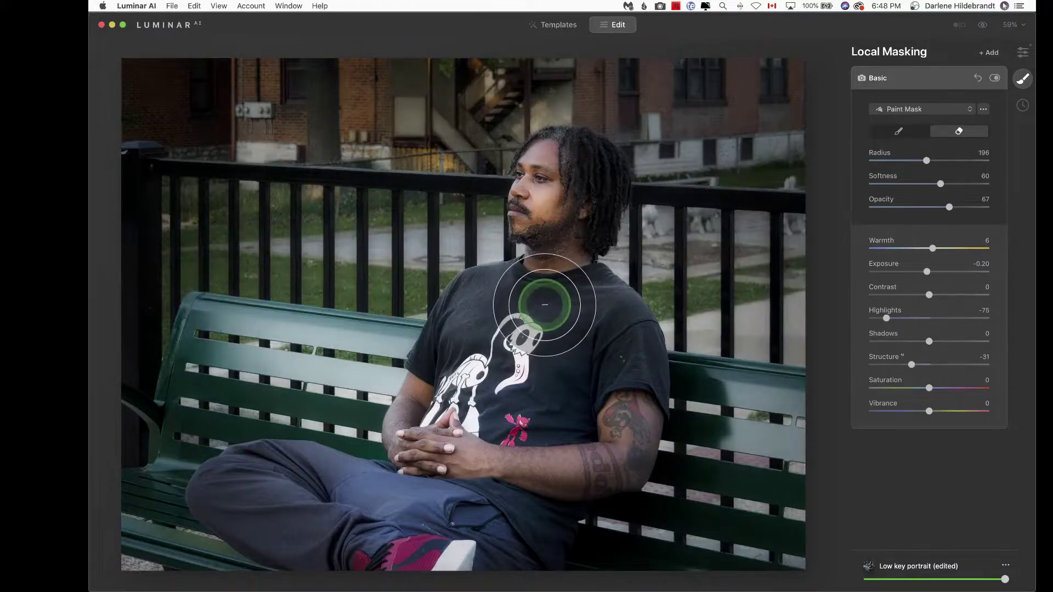
Erase the mask from the man's neck, face and hair with a smaller brush of Radius 136 and Softness 60
{"action": "key", "text": "bracketleft"}
{"action": "key", "text": "bracketleft"}
{"action": "key", "text": "shift+bracketleft"}
{"action": "key", "text": "shift+bracketleft"}
{"action": "key", "text": "shift+bracketleft"}
{"action": "key", "text": "shift+bracketleft"}
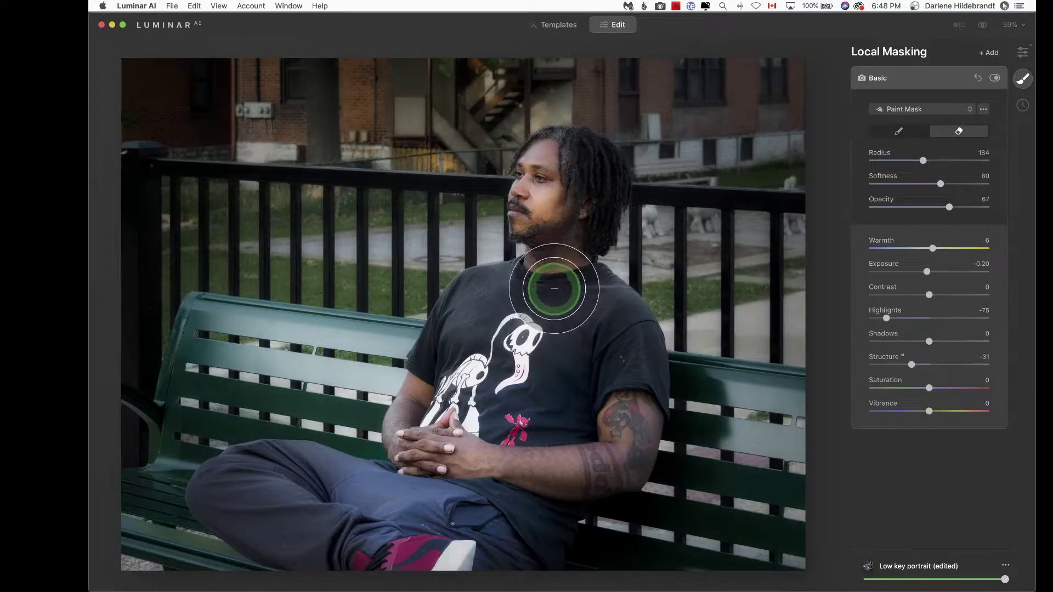
{"action": "key", "text": "bracketleft"}
{"action": "key", "text": "bracketleft"}
{"action": "mouse_move", "coordinate": [550, 256]}
{"action": "left_mouse_down"}
{"action": "mouse_move", "coordinate": [597, 211]}
{"action": "mouse_move", "coordinate": [597, 171]}
{"action": "mouse_move", "coordinate": [579, 157]}
{"action": "mouse_move", "coordinate": [547, 170]}
{"action": "mouse_move", "coordinate": [546, 237]}
{"action": "mouse_move", "coordinate": [532, 213]}
{"action": "mouse_move", "coordinate": [534, 176]}
{"action": "mouse_move", "coordinate": [574, 151]}
{"action": "mouse_move", "coordinate": [589, 166]}
{"action": "mouse_move", "coordinate": [592, 229]}
{"action": "mouse_move", "coordinate": [600, 193]}
{"action": "left_mouse_up"}
{"action": "mouse_move", "coordinate": [545, 170]}
{"action": "left_mouse_down"}
{"action": "mouse_move", "coordinate": [534, 230]}
{"action": "mouse_move", "coordinate": [538, 180]}
{"action": "mouse_move", "coordinate": [572, 165]}
{"action": "mouse_move", "coordinate": [580, 190]}
{"action": "mouse_move", "coordinate": [564, 265]}
{"action": "left_mouse_up"}
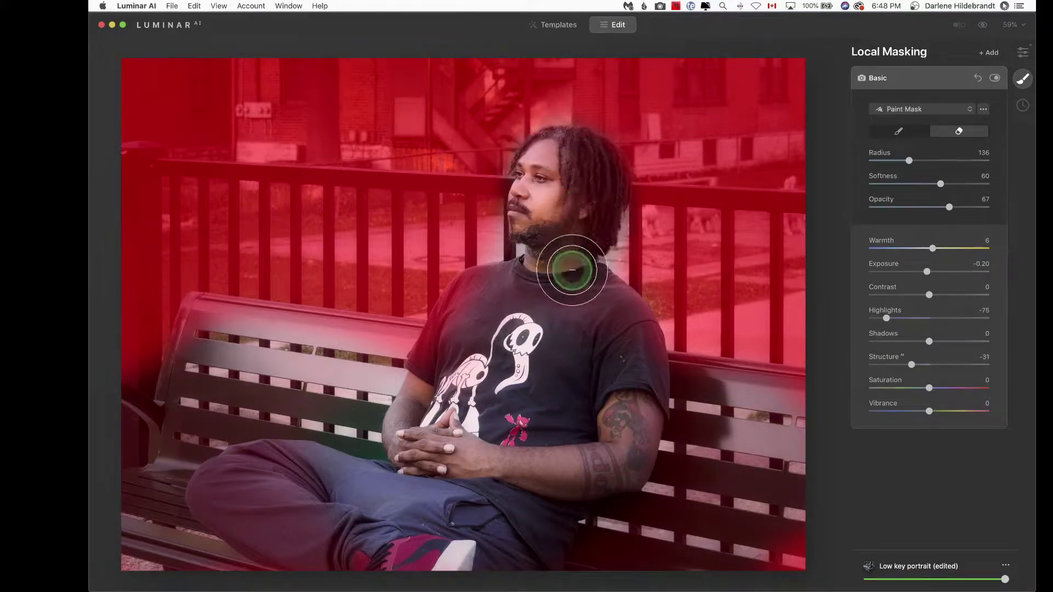
Raise the eraser Opacity to 92 and clear the remaining mask from the man's head, torso and arm
{"action": "left_click", "coordinate": [977, 208]}
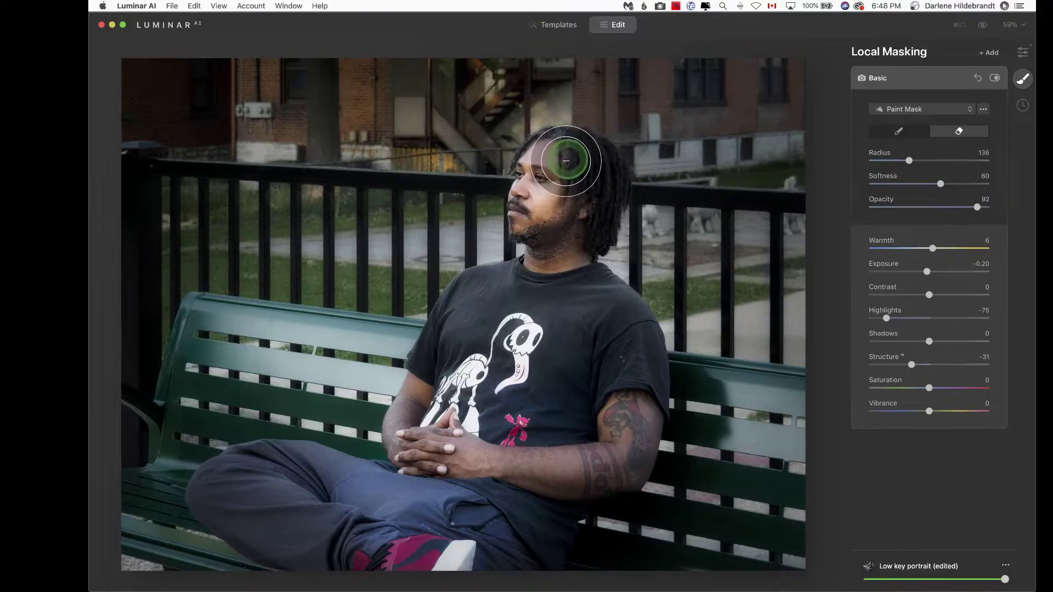
{"action": "mouse_move", "coordinate": [565, 160]}
{"action": "left_mouse_down"}
{"action": "mouse_move", "coordinate": [531, 283]}
{"action": "mouse_move", "coordinate": [475, 309]}
{"action": "mouse_move", "coordinate": [437, 349]}
{"action": "mouse_move", "coordinate": [497, 279]}
{"action": "mouse_move", "coordinate": [450, 357]}
{"action": "mouse_move", "coordinate": [461, 343]}
{"action": "mouse_move", "coordinate": [599, 368]}
{"action": "mouse_move", "coordinate": [583, 353]}
{"action": "mouse_move", "coordinate": [588, 321]}
{"action": "mouse_move", "coordinate": [647, 427]}
{"action": "left_mouse_up"}
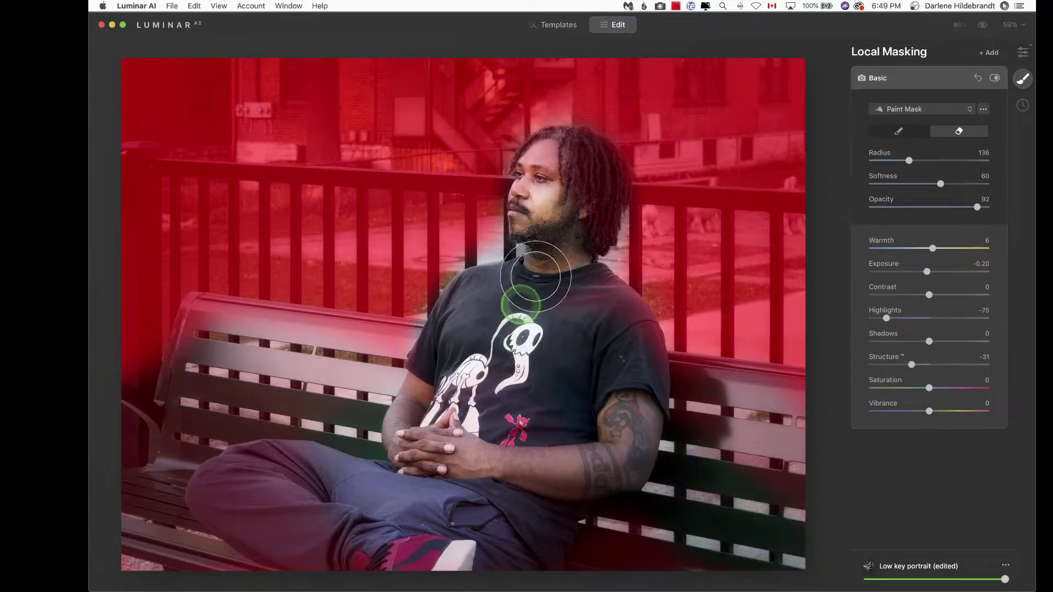
{"action": "mouse_move", "coordinate": [583, 165]}
{"action": "left_mouse_down"}
{"action": "mouse_move", "coordinate": [581, 229]}
{"action": "mouse_move", "coordinate": [580, 183]}
{"action": "mouse_move", "coordinate": [568, 168]}
{"action": "mouse_move", "coordinate": [549, 190]}
{"action": "left_mouse_up"}
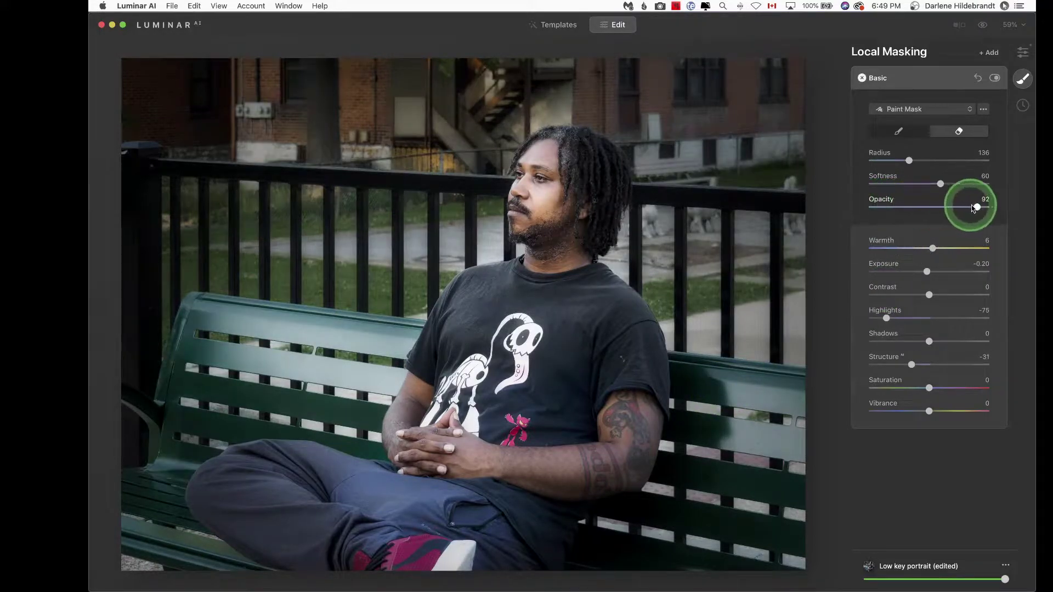
Set the eraser Opacity to 81 and soften the mask to Highlights -42, Structure -24 and Exposure -0.14
{"action": "mouse_move", "coordinate": [972, 208]}
{"action": "left_mouse_down"}
{"action": "mouse_move", "coordinate": [907, 207]}
{"action": "mouse_move", "coordinate": [965, 206]}
{"action": "left_mouse_up"}
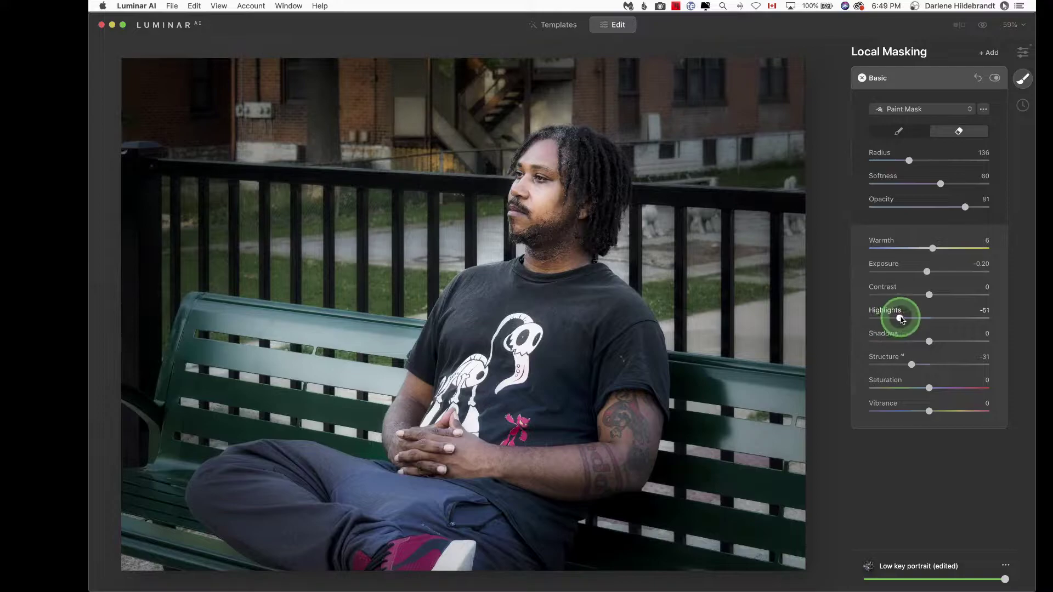
{"action": "left_click_drag", "start_coordinate": [906, 362], "coordinate": [912, 364]}
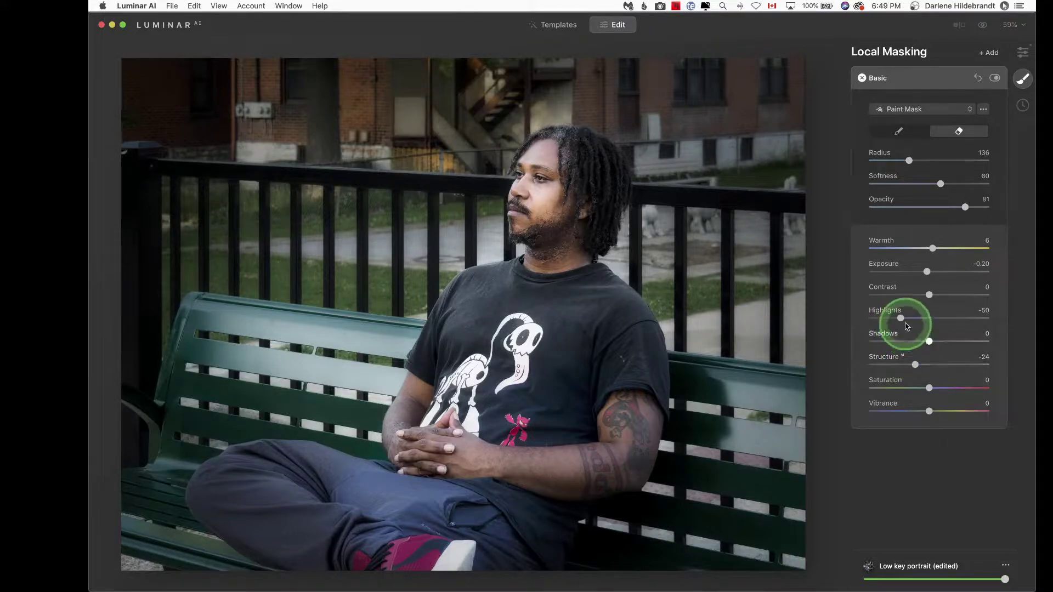
{"action": "left_click_drag", "start_coordinate": [904, 322], "coordinate": [908, 318]}
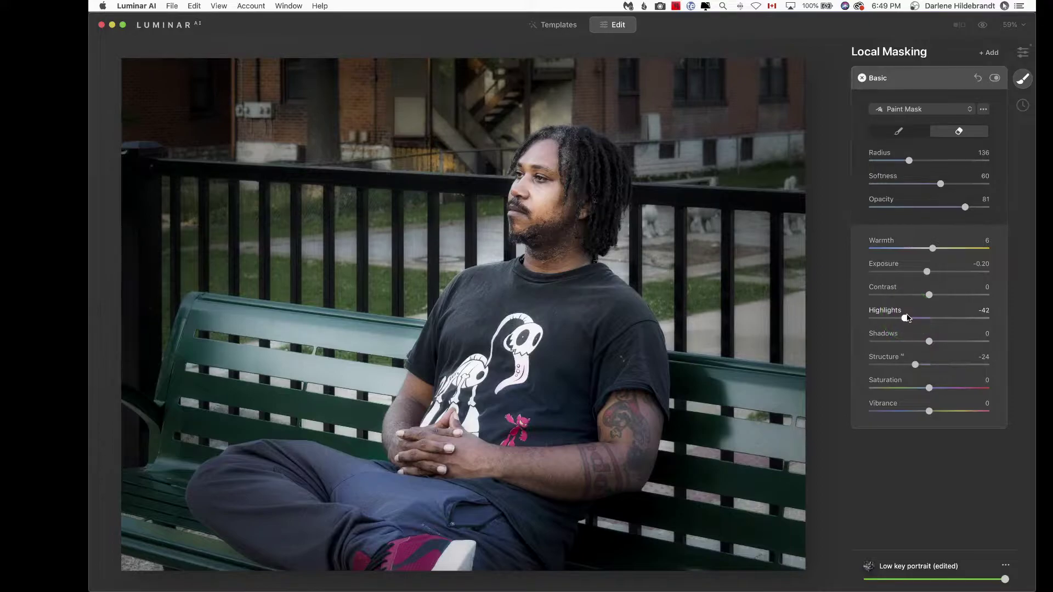
{"action": "left_click_drag", "start_coordinate": [926, 271], "coordinate": [927, 273]}
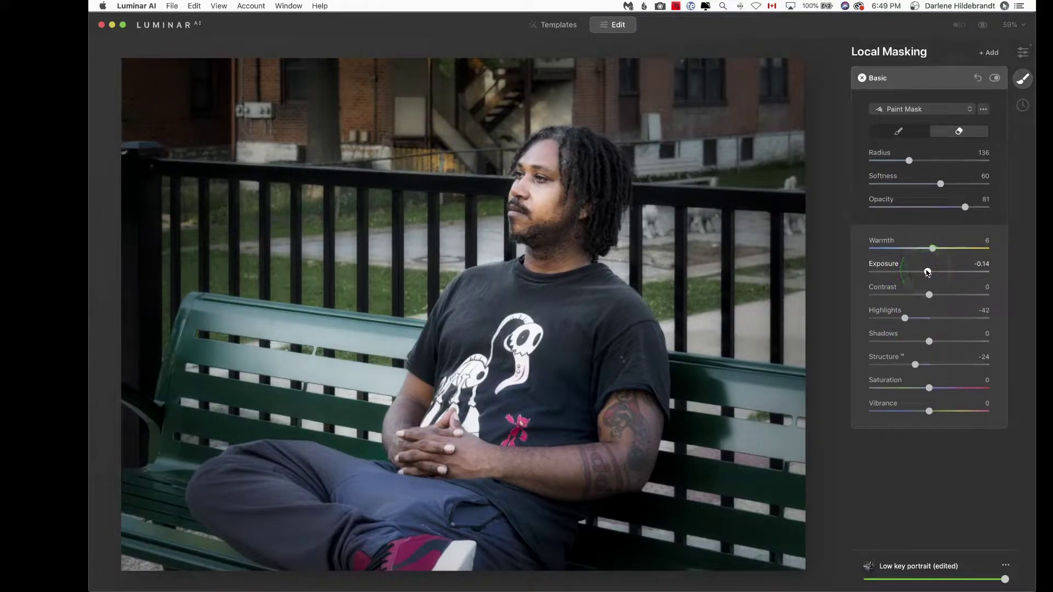
Leave local masking and reset the Mystical effect to its default values
{"action": "left_click", "coordinate": [929, 77]}
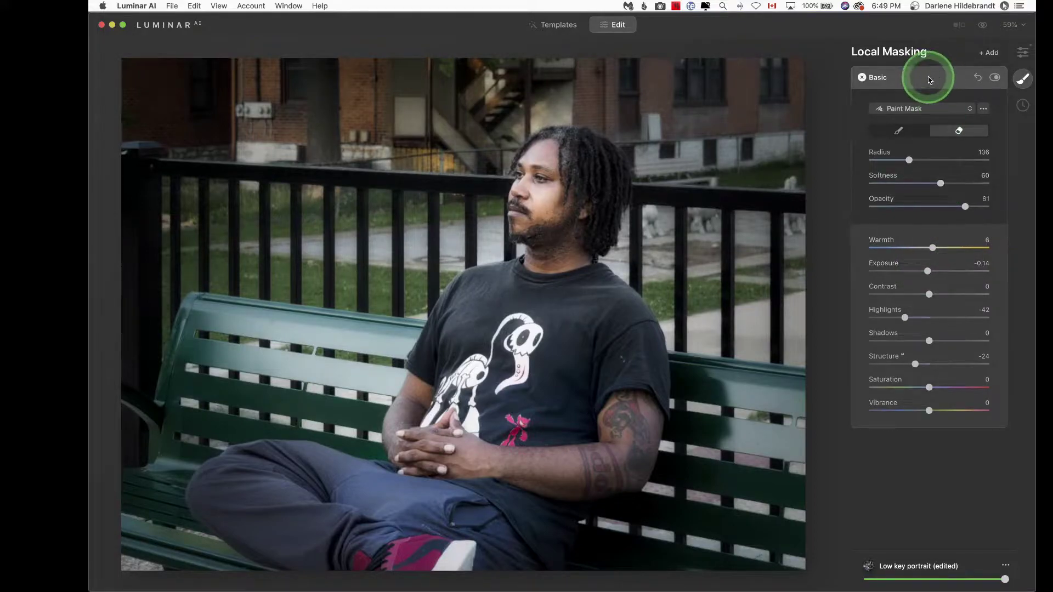
{"action": "mouse_move", "coordinate": [928, 78]}
{"action": "left_mouse_down"}
{"action": "mouse_move", "coordinate": [978, 77]}
{"action": "mouse_move", "coordinate": [1023, 52]}
{"action": "left_mouse_up"}
{"action": "scroll", "coordinate": [905, 260], "scroll_direction": "down", "scroll_amount": 8}
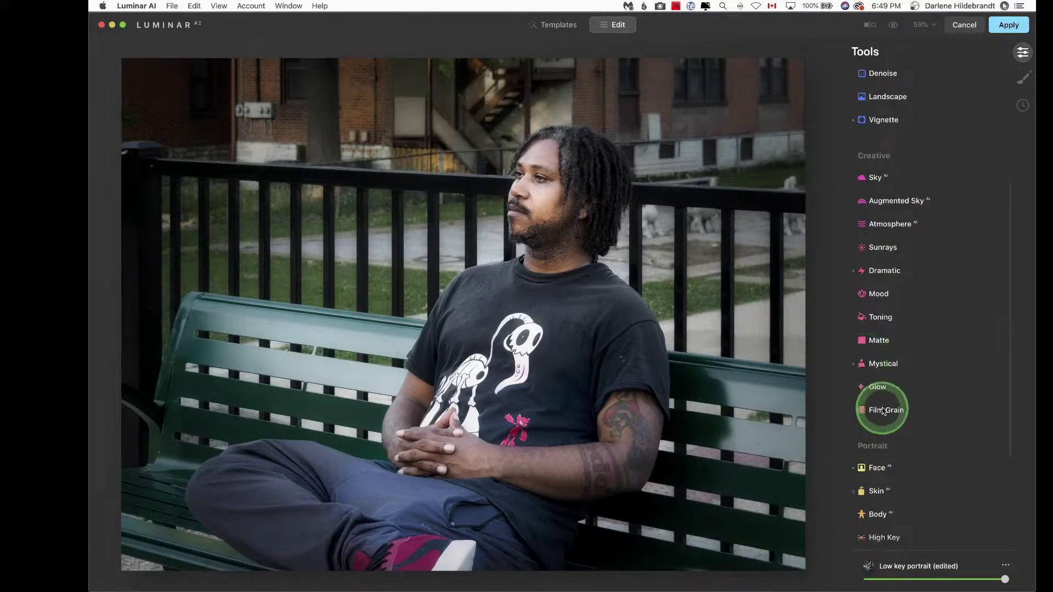
{"action": "left_click", "coordinate": [884, 371]}
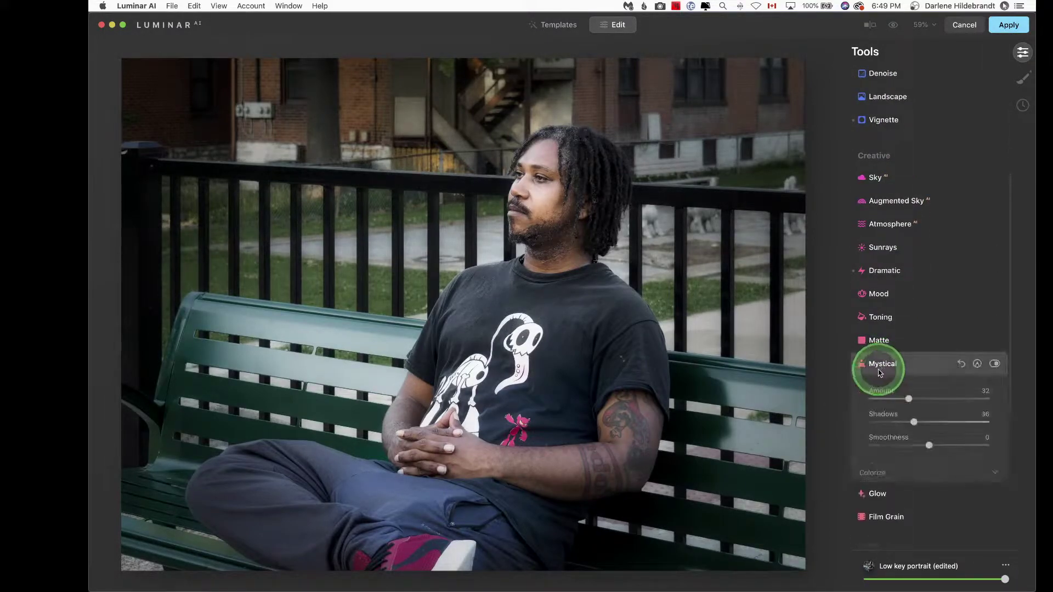
{"action": "left_click", "coordinate": [961, 364]}
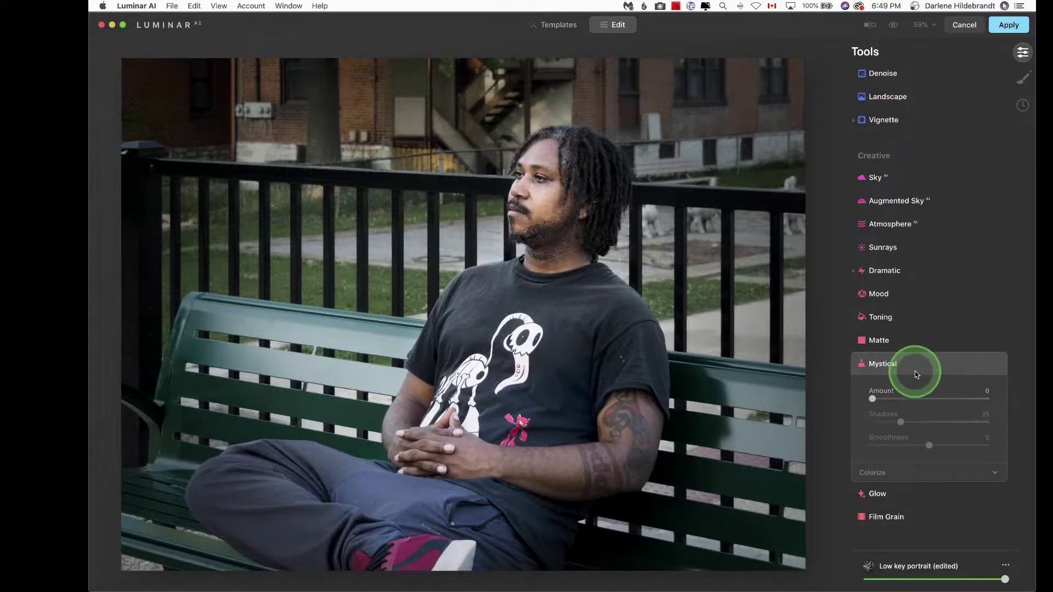
{"action": "left_click", "coordinate": [920, 370]}
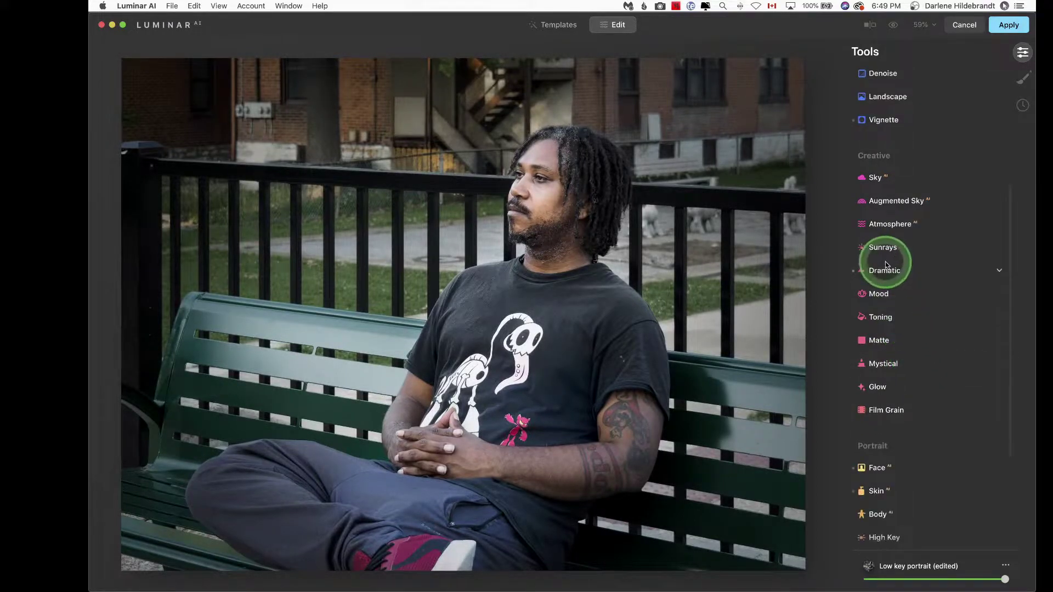
Apply the Wooden LUT to the portrait with the Mood tool
{"action": "left_click", "coordinate": [875, 295]}
{"action": "scroll", "coordinate": [899, 302], "scroll_direction": "down", "scroll_amount": 3}
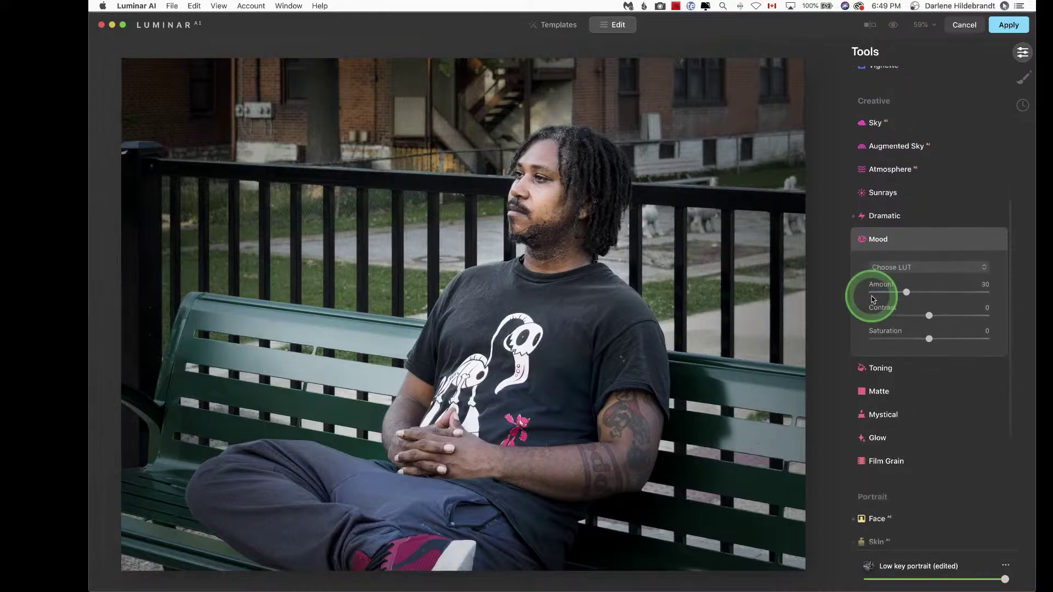
{"action": "left_click", "coordinate": [917, 262]}
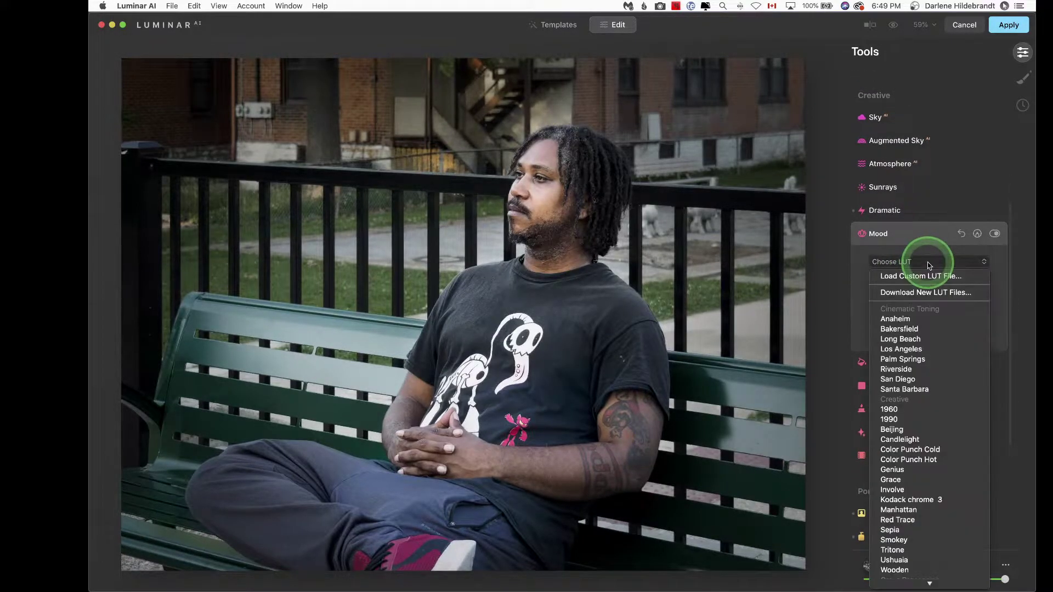
{"action": "left_click", "coordinate": [922, 342]}
{"action": "scroll", "coordinate": [923, 345], "scroll_direction": "down", "scroll_amount": 10}
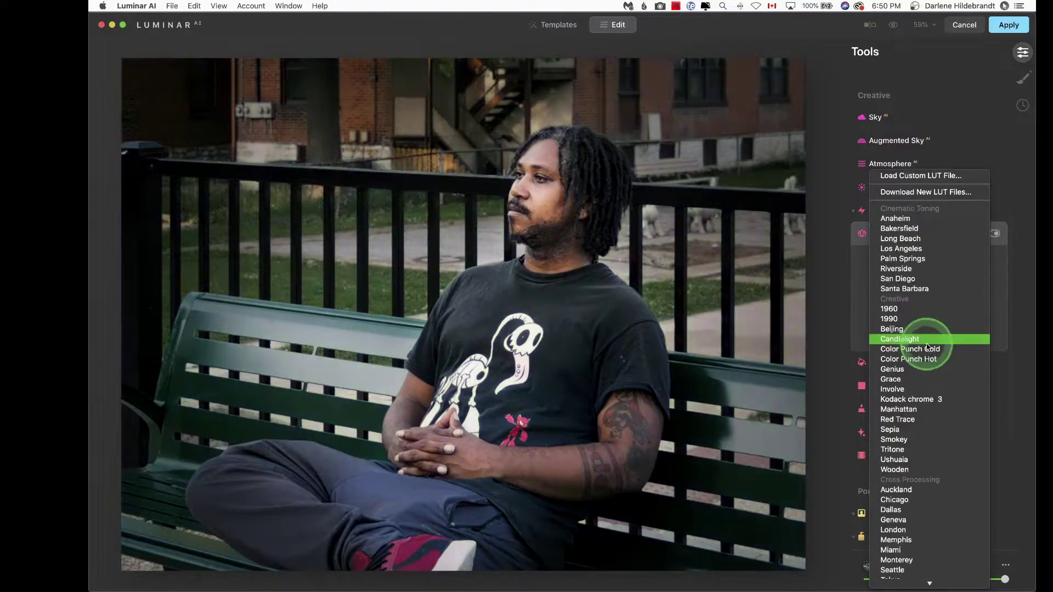
{"action": "scroll", "coordinate": [930, 347], "scroll_direction": "down", "scroll_amount": 1}
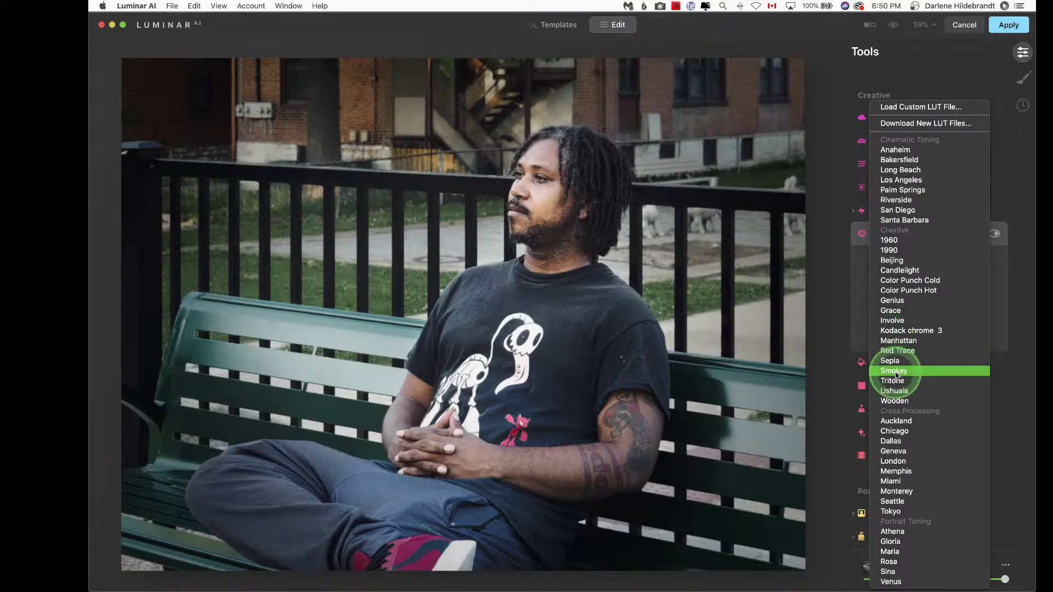
{"action": "left_click", "coordinate": [897, 402]}
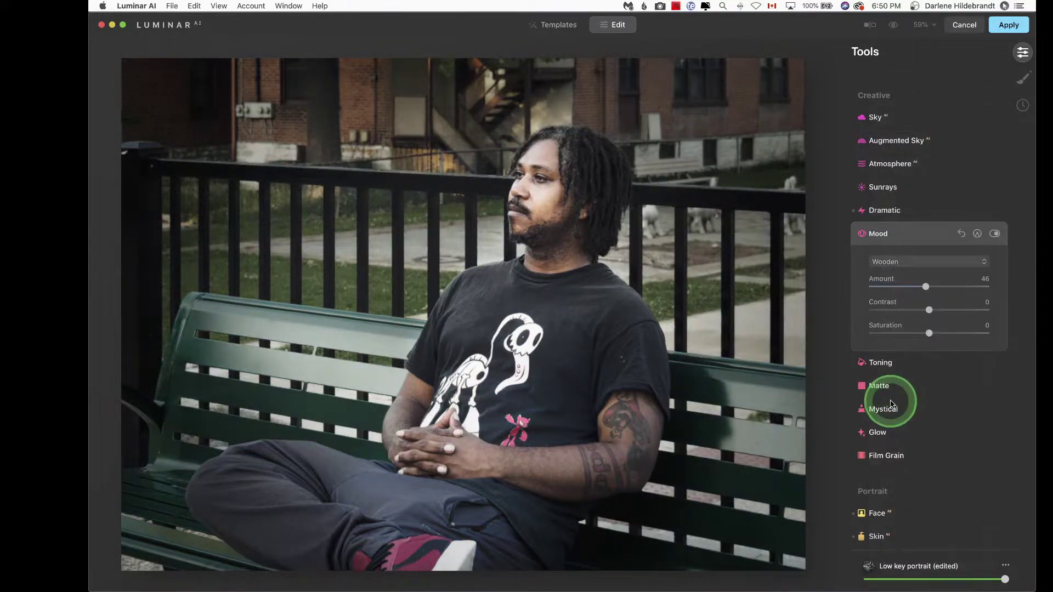
Set the Mood effect's Saturation to 50 and Amount to 55, and compare the result with the unedited photo
{"action": "left_click", "coordinate": [974, 287]}
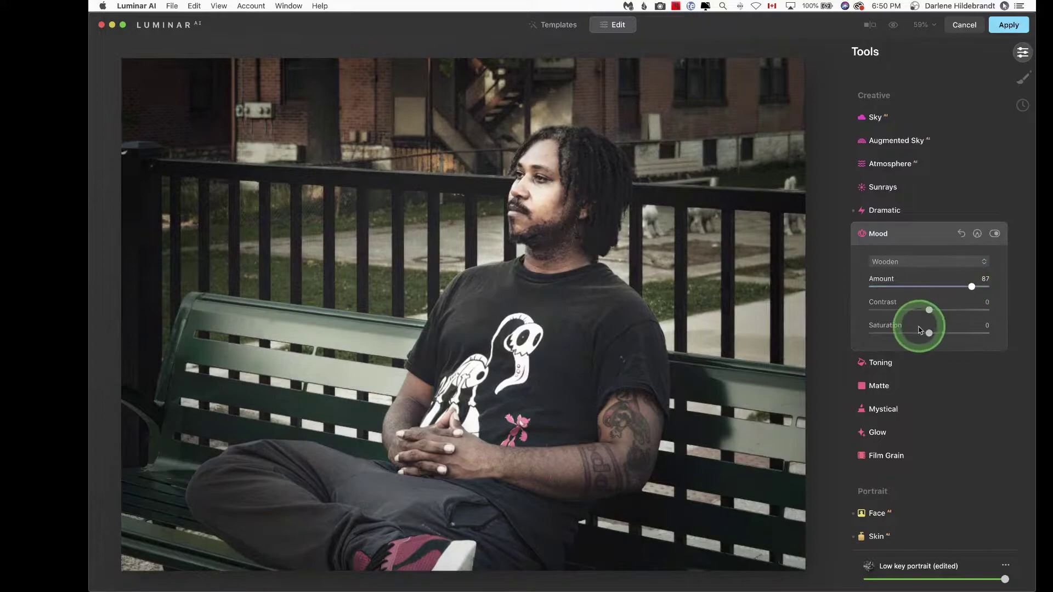
{"action": "left_click_drag", "start_coordinate": [903, 337], "coordinate": [957, 333]}
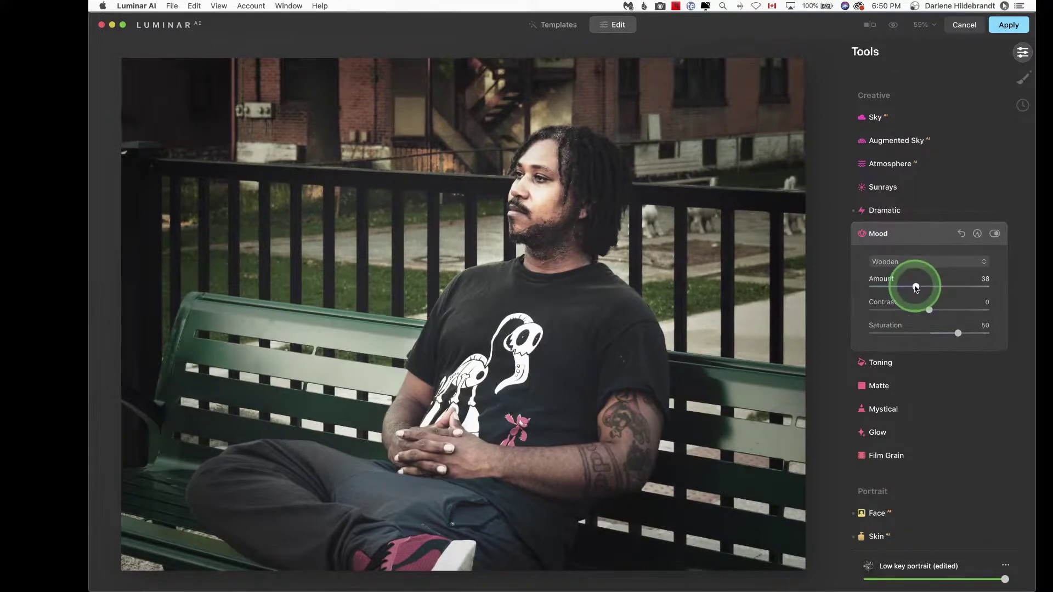
{"action": "mouse_move", "coordinate": [916, 287]}
{"action": "left_mouse_down"}
{"action": "mouse_move", "coordinate": [944, 289]}
{"action": "mouse_move", "coordinate": [936, 287]}
{"action": "left_mouse_up"}
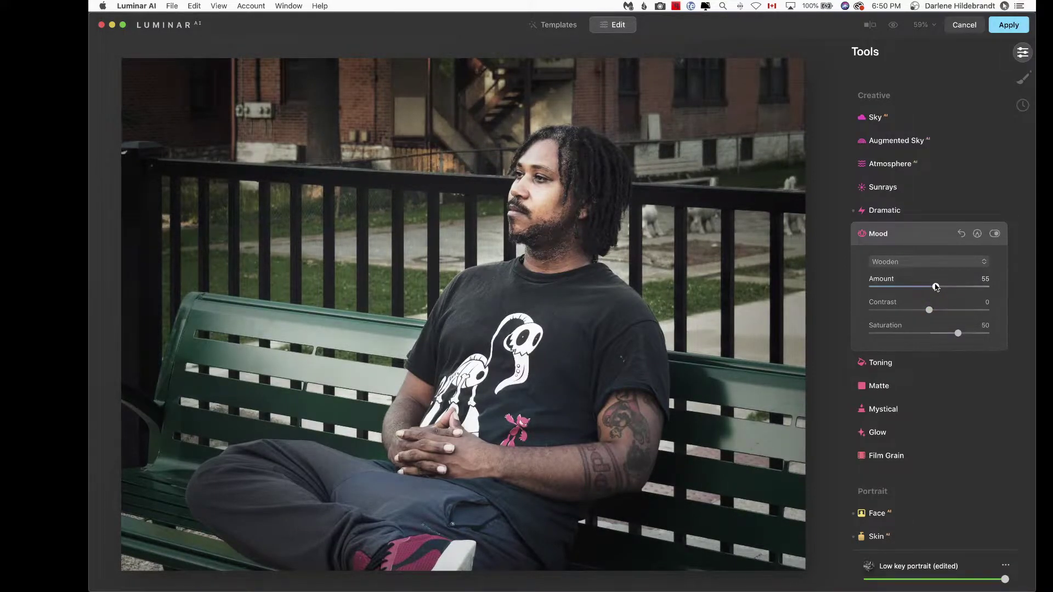
{"action": "key", "text": "backslash"}
{"action": "key", "text": "backslash"}
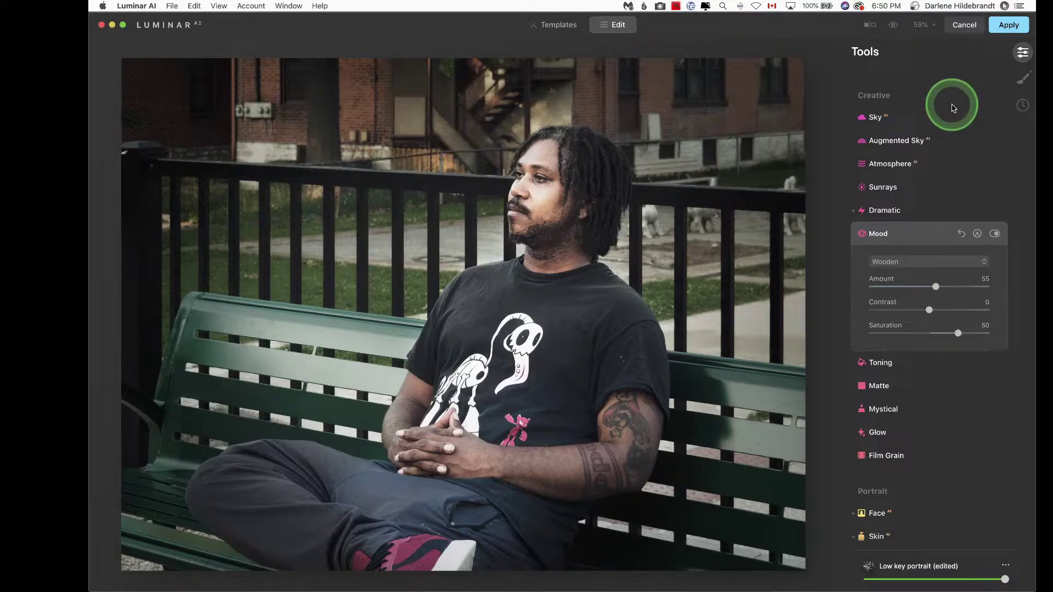
Set up the Dodge & Burn tool to Darken with a Strength of 13
{"action": "scroll", "coordinate": [894, 236], "scroll_direction": "down", "scroll_amount": 3}
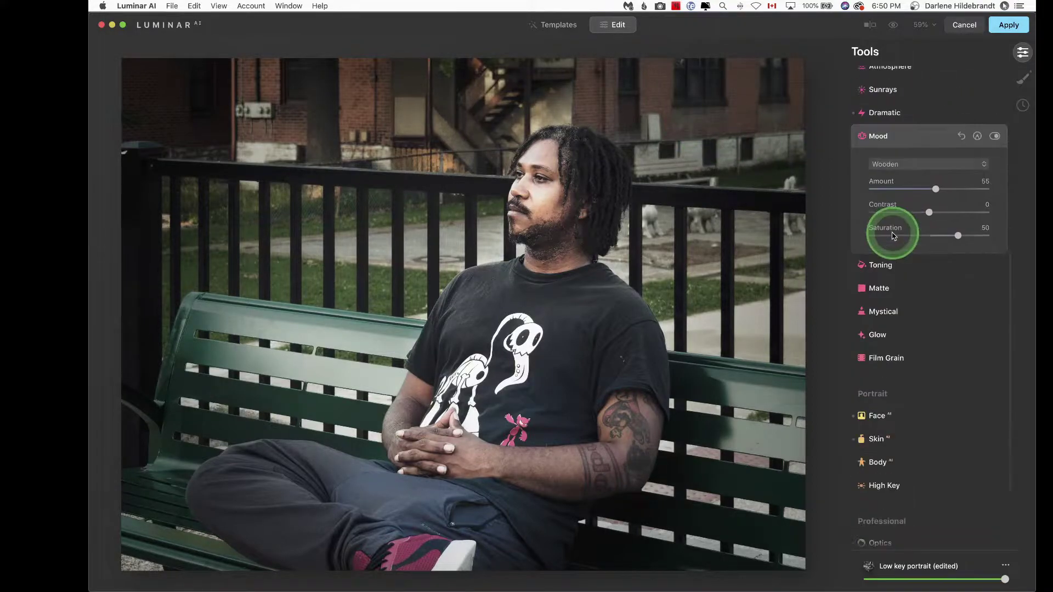
{"action": "scroll", "coordinate": [874, 301], "scroll_direction": "down", "scroll_amount": 4}
{"action": "left_click", "coordinate": [882, 498]}
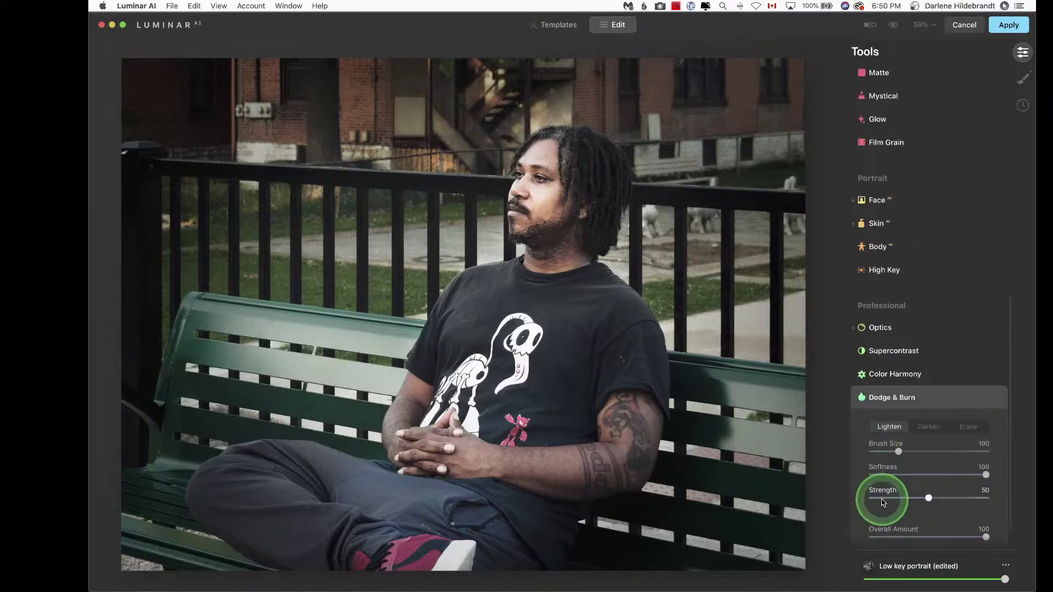
{"action": "scroll", "coordinate": [894, 478], "scroll_direction": "down", "scroll_amount": 1}
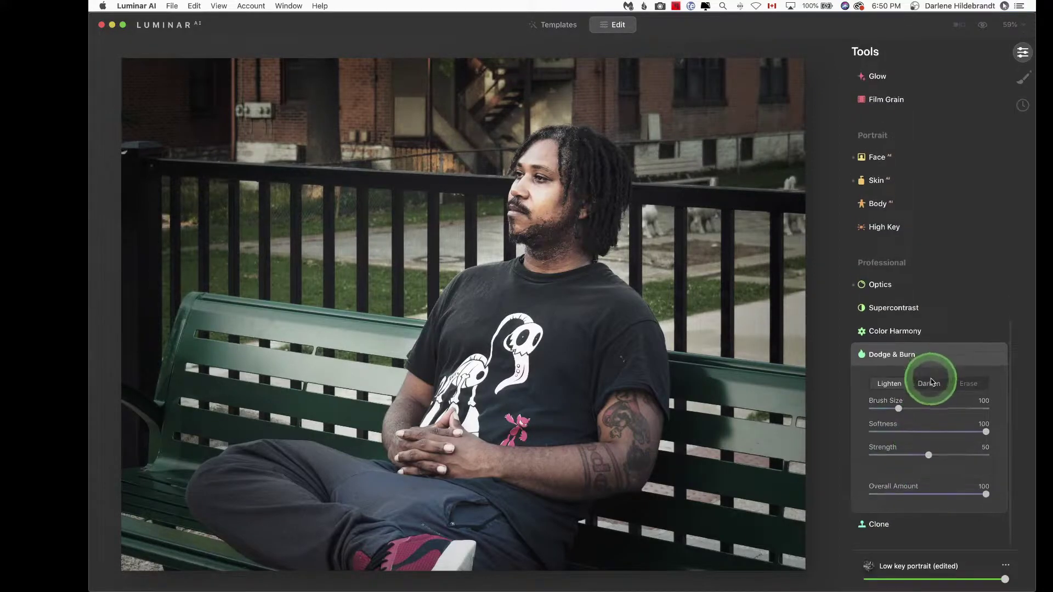
{"action": "left_click", "coordinate": [879, 455]}
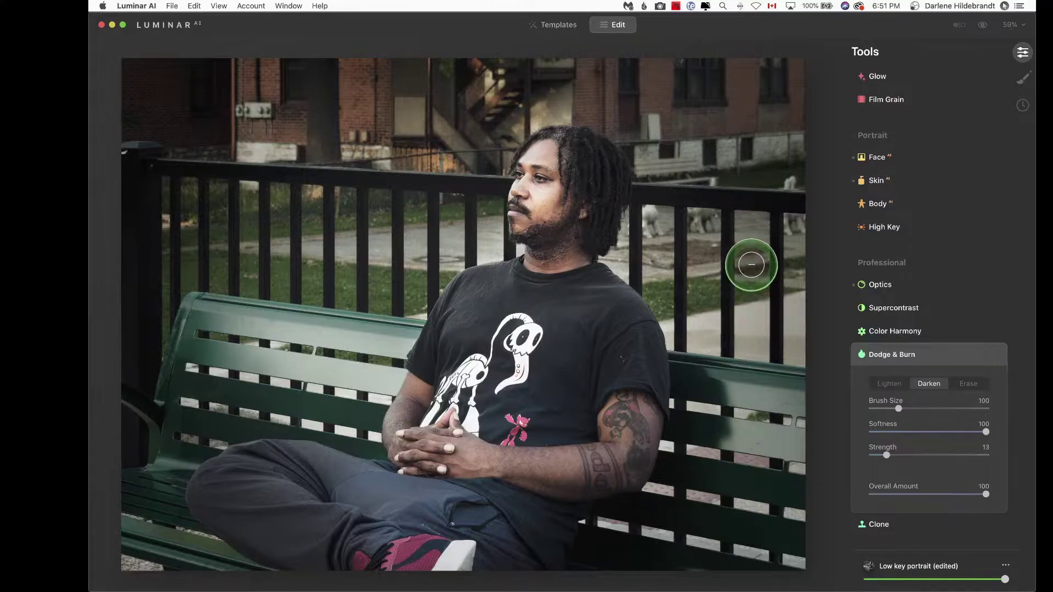
Darken the bright pavement behind the fence and the pale building base in the background, reducing the brush size to 64
{"action": "mouse_move", "coordinate": [751, 265]}
{"action": "left_mouse_down"}
{"action": "mouse_move", "coordinate": [749, 221]}
{"action": "mouse_move", "coordinate": [752, 355]}
{"action": "mouse_move", "coordinate": [689, 298]}
{"action": "mouse_move", "coordinate": [694, 228]}
{"action": "mouse_move", "coordinate": [704, 219]}
{"action": "mouse_move", "coordinate": [703, 348]}
{"action": "mouse_move", "coordinate": [793, 285]}
{"action": "mouse_move", "coordinate": [796, 224]}
{"action": "mouse_move", "coordinate": [795, 365]}
{"action": "left_mouse_up"}
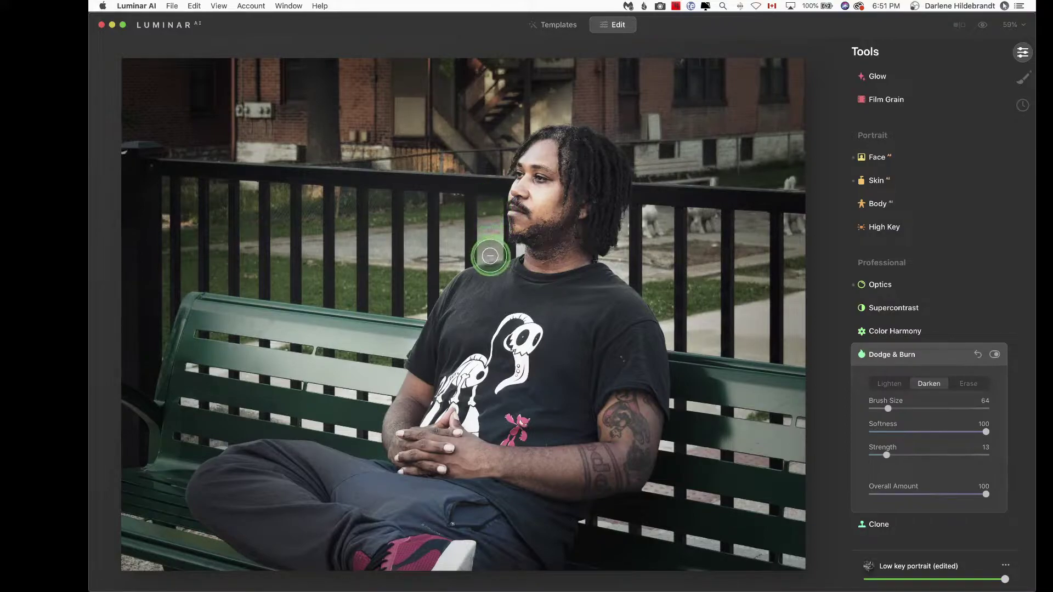
{"action": "left_click_drag", "start_coordinate": [279, 155], "coordinate": [239, 151]}
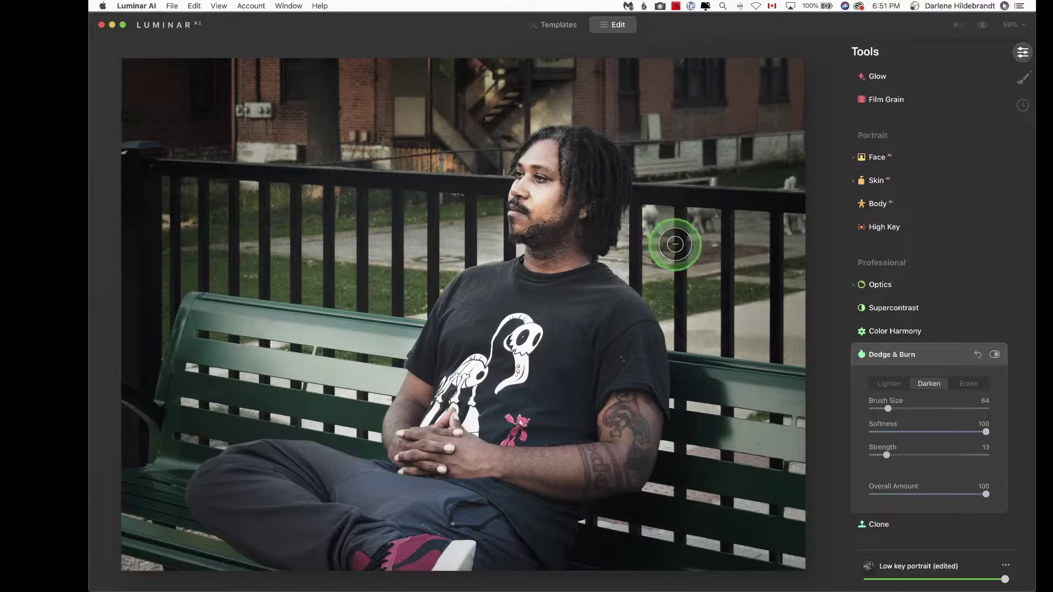
{"action": "key", "text": "bracketleft"}
{"action": "key", "text": "bracketleft"}
{"action": "key", "text": "bracketleft"}
{"action": "key", "text": "bracketleft"}
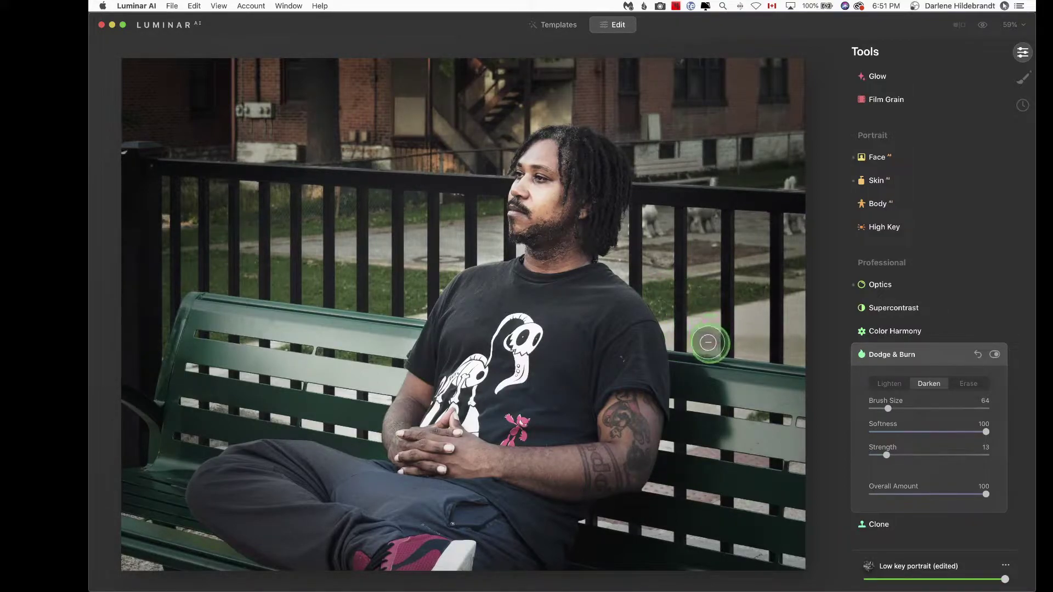
{"action": "mouse_move", "coordinate": [708, 342]}
{"action": "left_mouse_down"}
{"action": "mouse_move", "coordinate": [681, 343]}
{"action": "mouse_move", "coordinate": [721, 365]}
{"action": "mouse_move", "coordinate": [746, 317]}
{"action": "mouse_move", "coordinate": [738, 307]}
{"action": "mouse_move", "coordinate": [761, 306]}
{"action": "mouse_move", "coordinate": [762, 343]}
{"action": "mouse_move", "coordinate": [737, 353]}
{"action": "mouse_move", "coordinate": [743, 298]}
{"action": "mouse_move", "coordinate": [792, 296]}
{"action": "mouse_move", "coordinate": [799, 359]}
{"action": "left_mouse_up"}
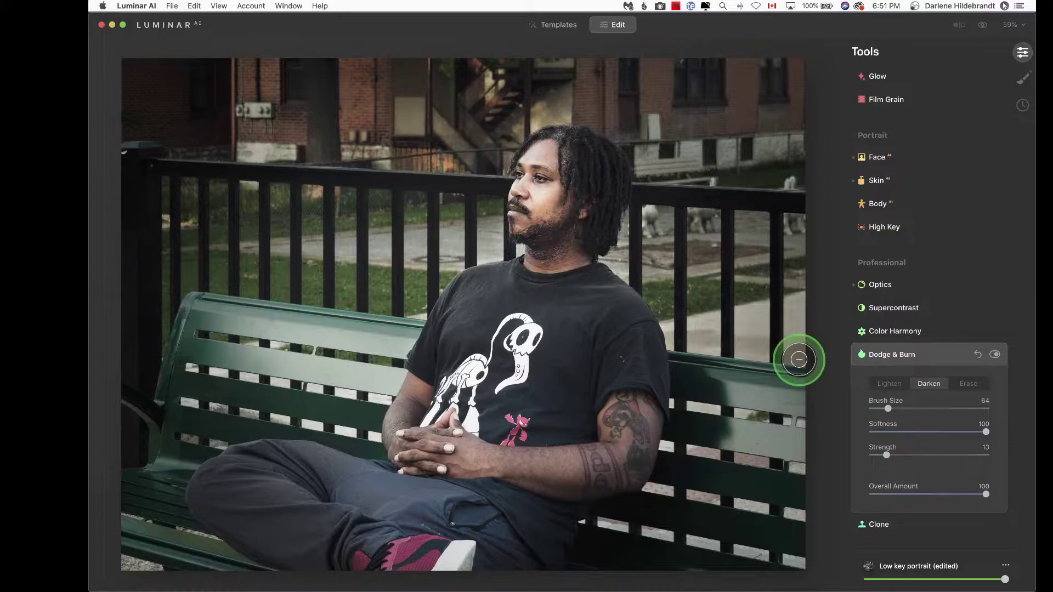
Darken the bench slats and the background along the fence in the left half of the photo
{"action": "mouse_move", "coordinate": [299, 353]}
{"action": "left_mouse_down"}
{"action": "mouse_move", "coordinate": [228, 331]}
{"action": "mouse_move", "coordinate": [223, 369]}
{"action": "mouse_move", "coordinate": [154, 370]}
{"action": "mouse_move", "coordinate": [244, 370]}
{"action": "mouse_move", "coordinate": [349, 391]}
{"action": "mouse_move", "coordinate": [367, 383]}
{"action": "mouse_move", "coordinate": [266, 353]}
{"action": "mouse_move", "coordinate": [254, 336]}
{"action": "mouse_move", "coordinate": [348, 353]}
{"action": "mouse_move", "coordinate": [199, 371]}
{"action": "mouse_move", "coordinate": [183, 400]}
{"action": "mouse_move", "coordinate": [347, 425]}
{"action": "mouse_move", "coordinate": [277, 411]}
{"action": "mouse_move", "coordinate": [282, 400]}
{"action": "left_mouse_up"}
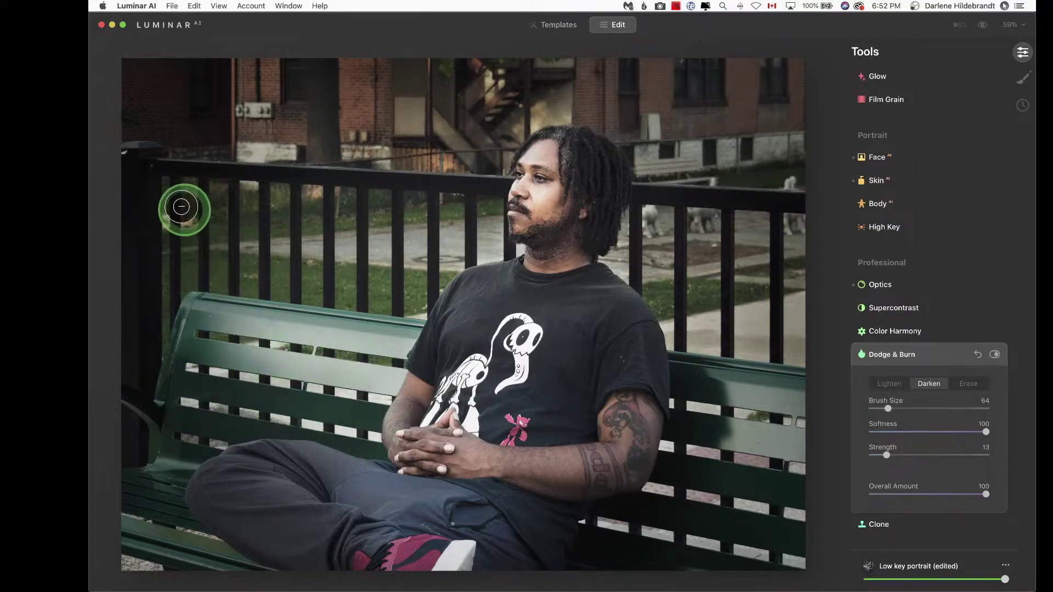
{"action": "mouse_move", "coordinate": [181, 207]}
{"action": "left_mouse_down"}
{"action": "mouse_move", "coordinate": [186, 229]}
{"action": "mouse_move", "coordinate": [161, 209]}
{"action": "mouse_move", "coordinate": [163, 242]}
{"action": "left_mouse_up"}
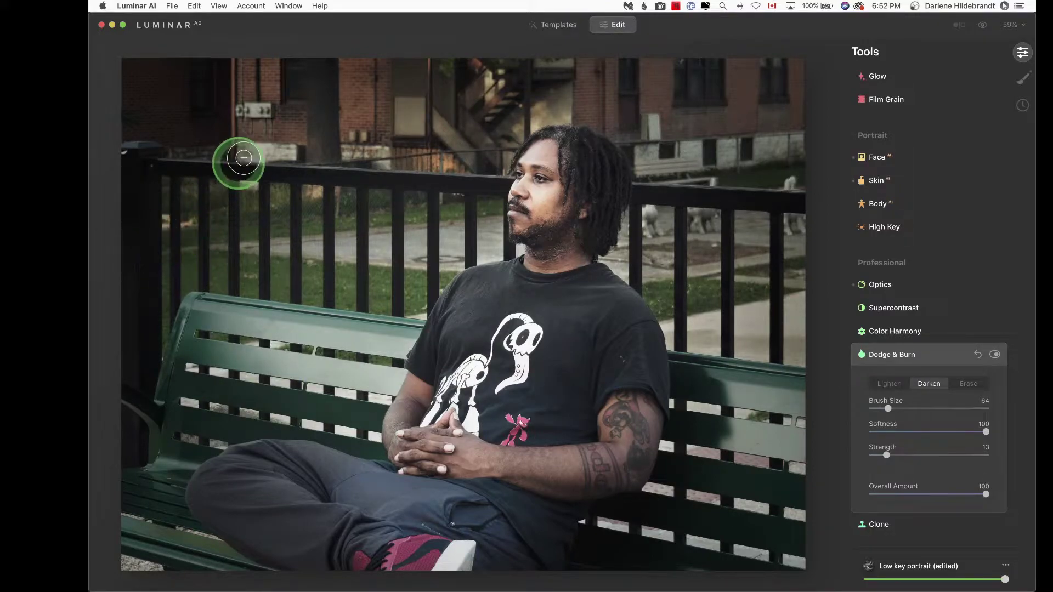
{"action": "mouse_move", "coordinate": [237, 150]}
{"action": "left_mouse_down"}
{"action": "mouse_move", "coordinate": [297, 147]}
{"action": "mouse_move", "coordinate": [228, 160]}
{"action": "left_mouse_up"}
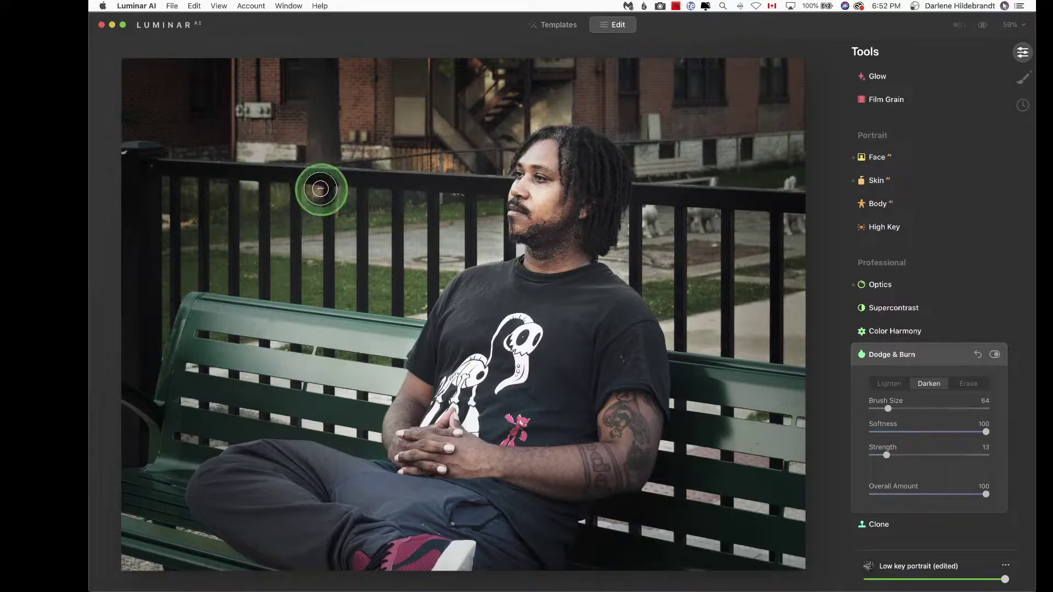
{"action": "mouse_move", "coordinate": [322, 188]}
{"action": "left_mouse_down"}
{"action": "mouse_move", "coordinate": [345, 155]}
{"action": "mouse_move", "coordinate": [447, 159]}
{"action": "left_mouse_up"}
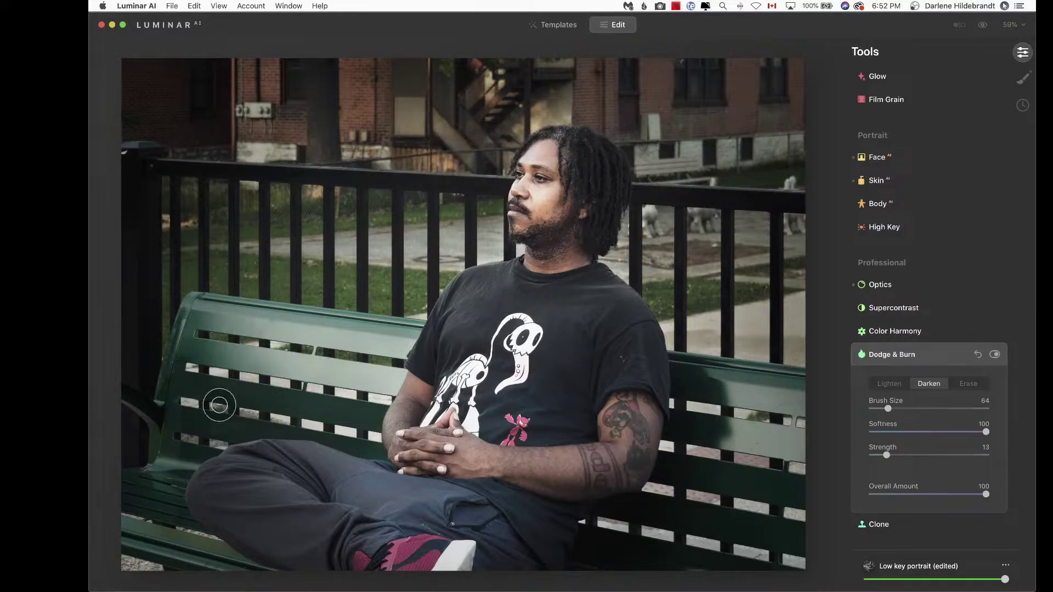
Darken the ground in the photo's lower-left corner and the man's bright shoe, and close Dodge & Burn
{"action": "mouse_move", "coordinate": [157, 566]}
{"action": "left_mouse_down"}
{"action": "mouse_move", "coordinate": [125, 564]}
{"action": "mouse_move", "coordinate": [128, 508]}
{"action": "mouse_move", "coordinate": [184, 535]}
{"action": "left_mouse_up"}
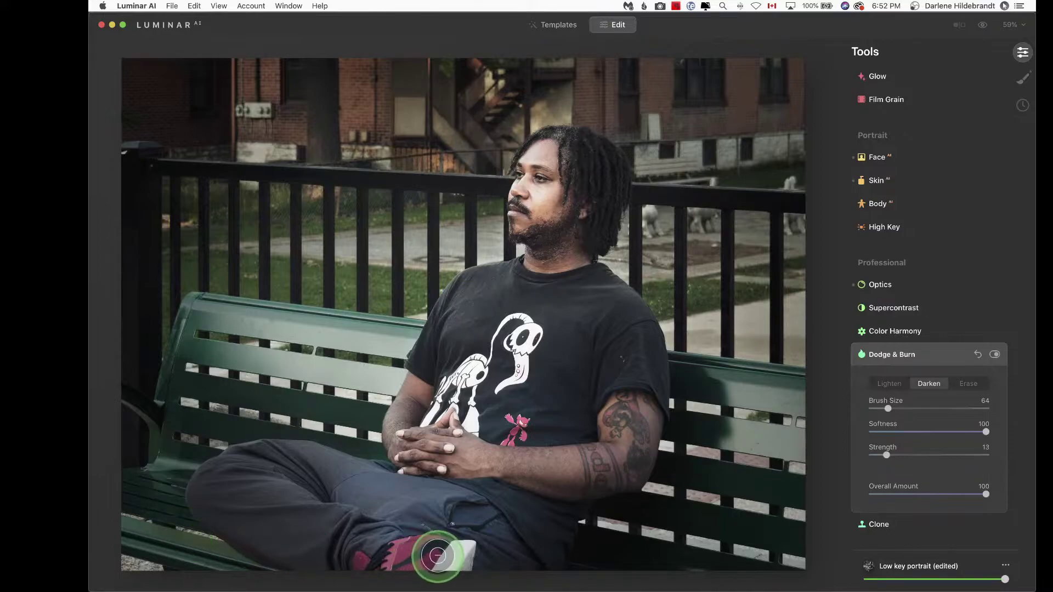
{"action": "mouse_move", "coordinate": [430, 555]}
{"action": "left_mouse_down"}
{"action": "mouse_move", "coordinate": [461, 555]}
{"action": "mouse_move", "coordinate": [425, 565]}
{"action": "mouse_move", "coordinate": [467, 552]}
{"action": "mouse_move", "coordinate": [357, 538]}
{"action": "left_mouse_up"}
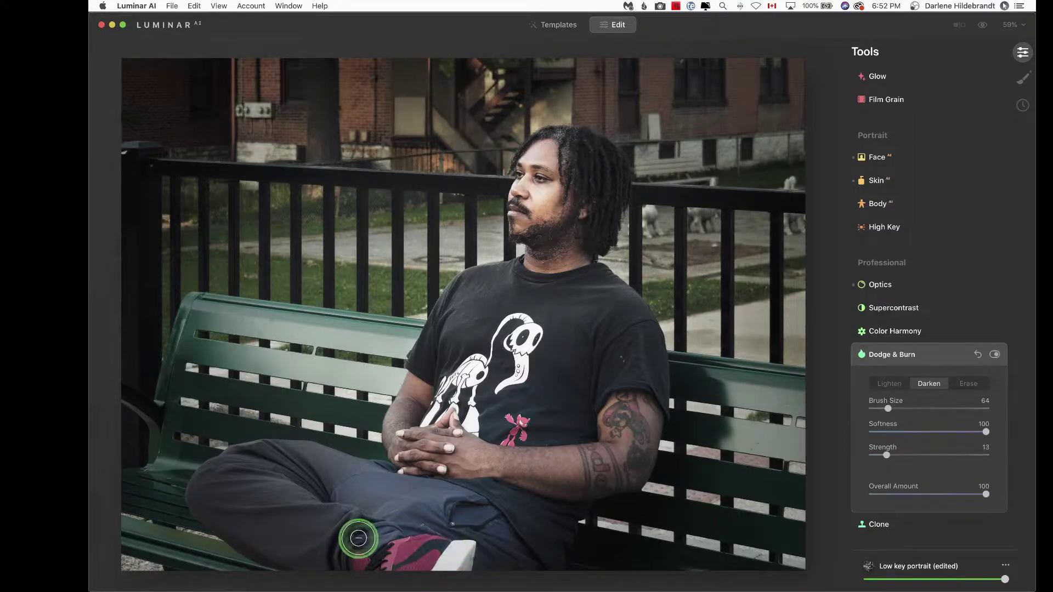
{"action": "mouse_move", "coordinate": [450, 553]}
{"action": "left_mouse_down"}
{"action": "mouse_move", "coordinate": [408, 549]}
{"action": "mouse_move", "coordinate": [485, 557]}
{"action": "mouse_move", "coordinate": [395, 561]}
{"action": "mouse_move", "coordinate": [460, 557]}
{"action": "mouse_move", "coordinate": [457, 538]}
{"action": "mouse_move", "coordinate": [352, 532]}
{"action": "mouse_move", "coordinate": [487, 568]}
{"action": "mouse_move", "coordinate": [475, 542]}
{"action": "mouse_move", "coordinate": [430, 523]}
{"action": "mouse_move", "coordinate": [393, 525]}
{"action": "mouse_move", "coordinate": [456, 547]}
{"action": "mouse_move", "coordinate": [401, 564]}
{"action": "mouse_move", "coordinate": [509, 566]}
{"action": "left_mouse_up"}
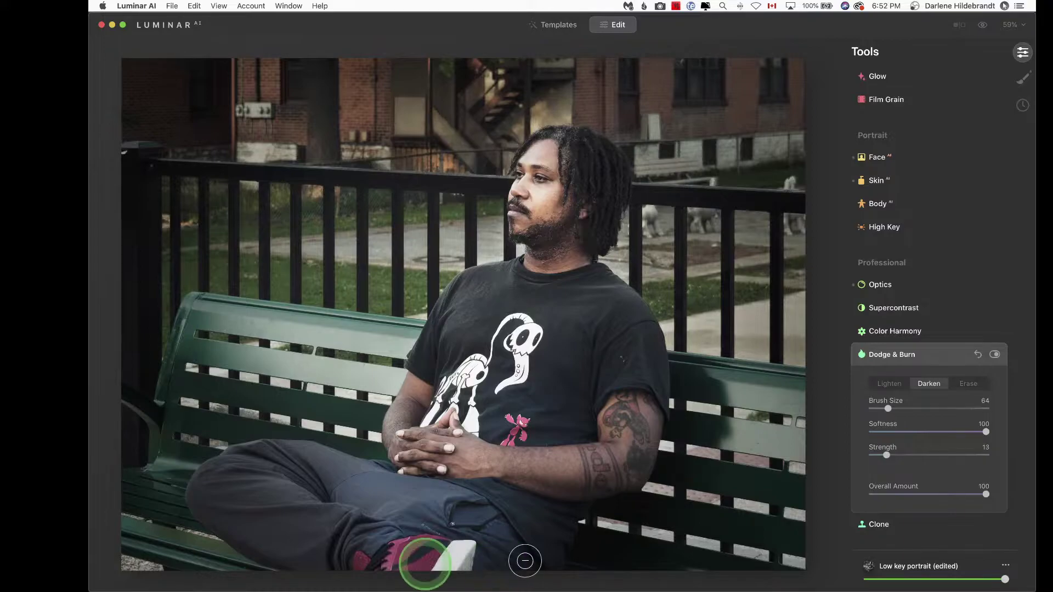
{"action": "left_click", "coordinate": [944, 354]}
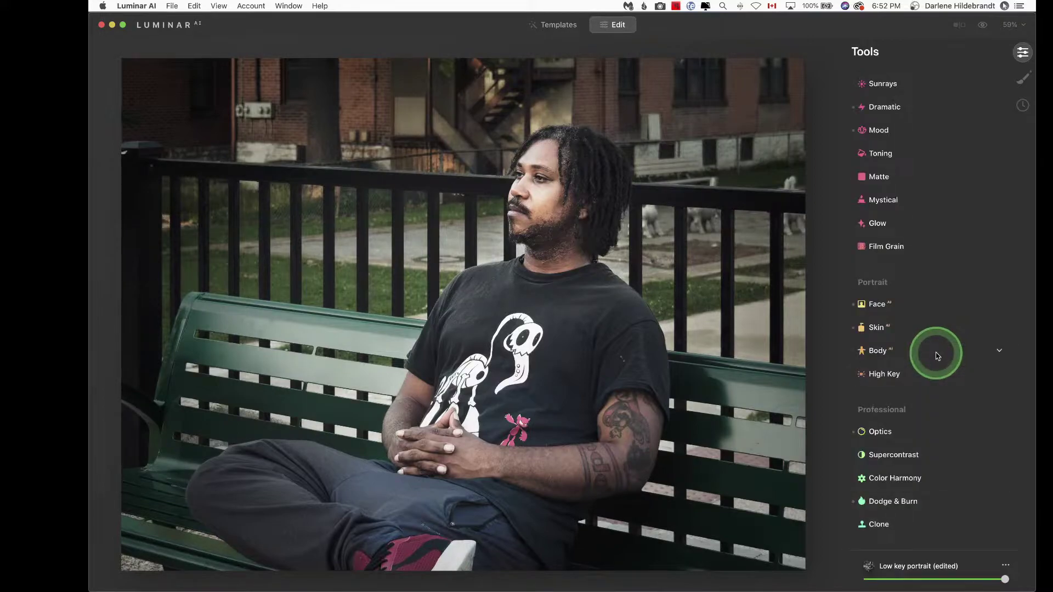
Show the Vignette's advanced settings and set Feather to -100 to reveal the vignette's edge
{"action": "scroll", "coordinate": [937, 355], "scroll_direction": "up", "scroll_amount": 3}
{"action": "scroll", "coordinate": [937, 355], "scroll_direction": "up", "scroll_amount": 5}
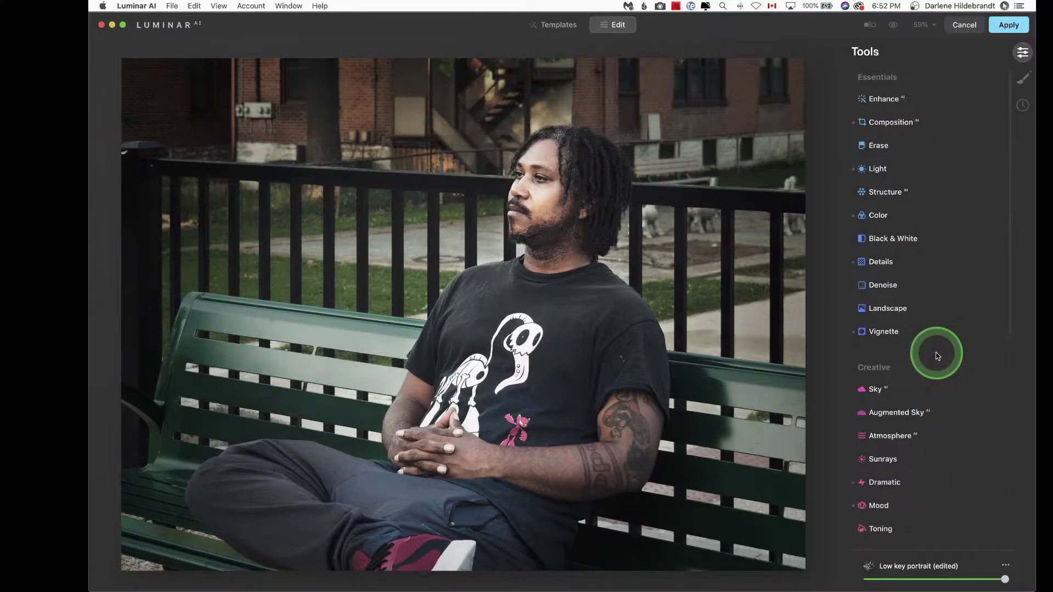
{"action": "left_click", "coordinate": [899, 333]}
{"action": "left_click", "coordinate": [883, 436]}
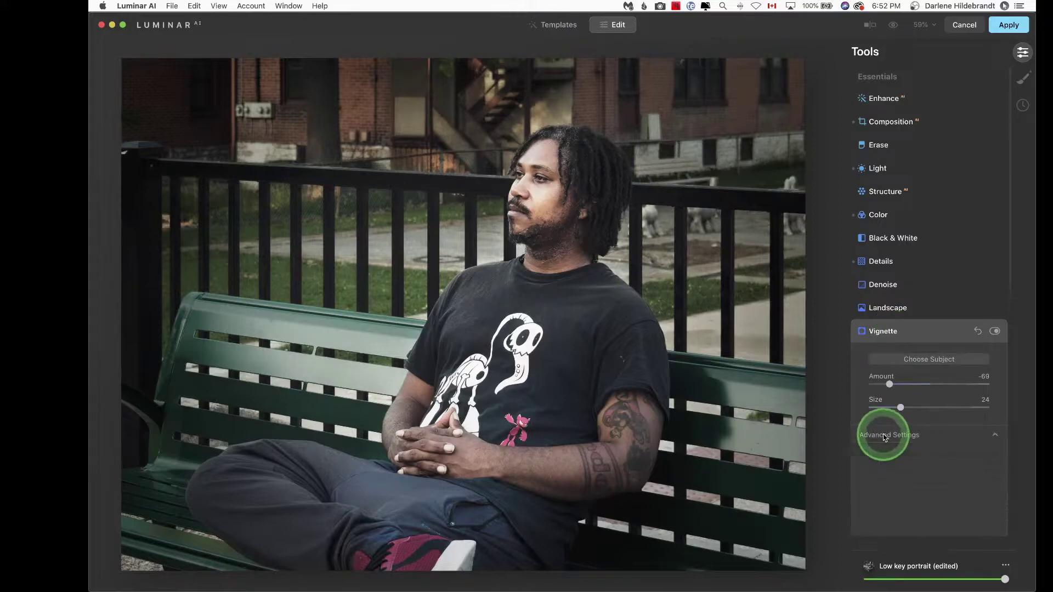
{"action": "scroll", "coordinate": [884, 438], "scroll_direction": "down", "scroll_amount": 2}
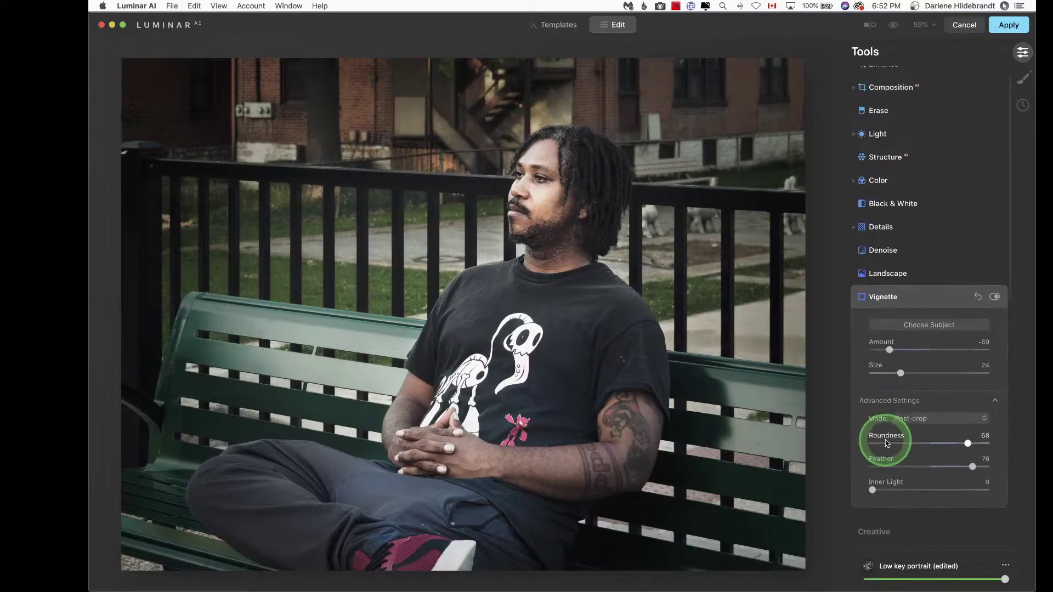
{"action": "double_click", "coordinate": [878, 467]}
{"action": "left_click", "coordinate": [966, 442]}
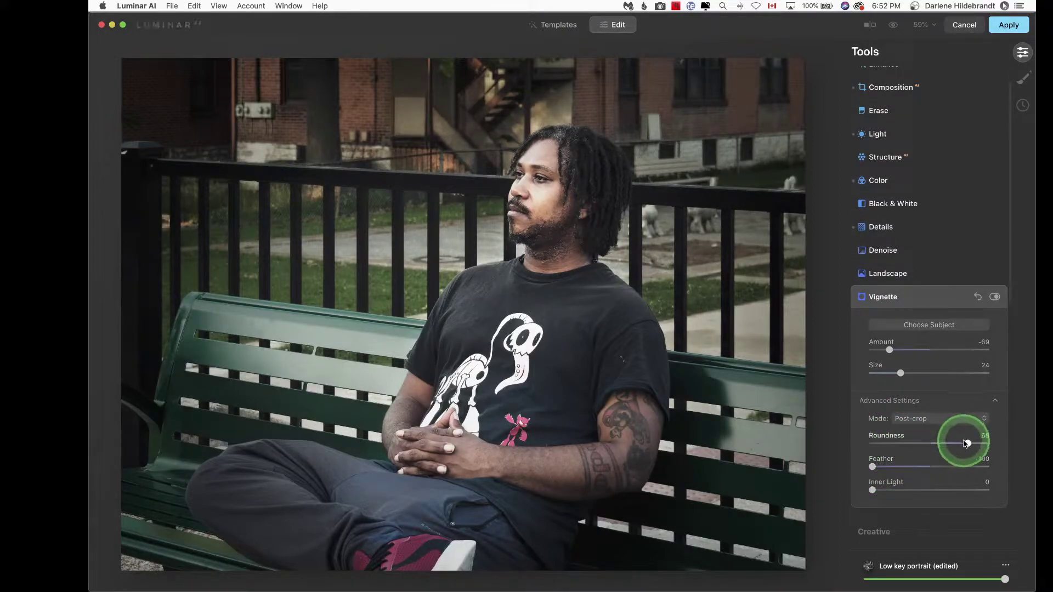
{"action": "left_click", "coordinate": [872, 467]}
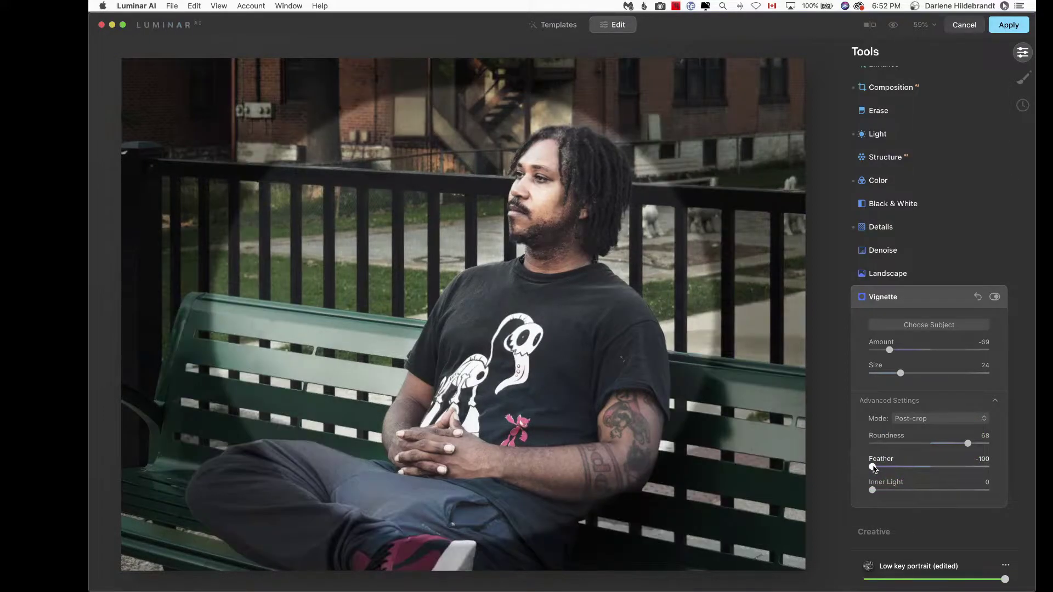
{"action": "mouse_move", "coordinate": [873, 467]}
{"action": "left_mouse_down"}
{"action": "mouse_move", "coordinate": [774, 430]}
{"action": "mouse_move", "coordinate": [515, 260]}
{"action": "left_mouse_up"}
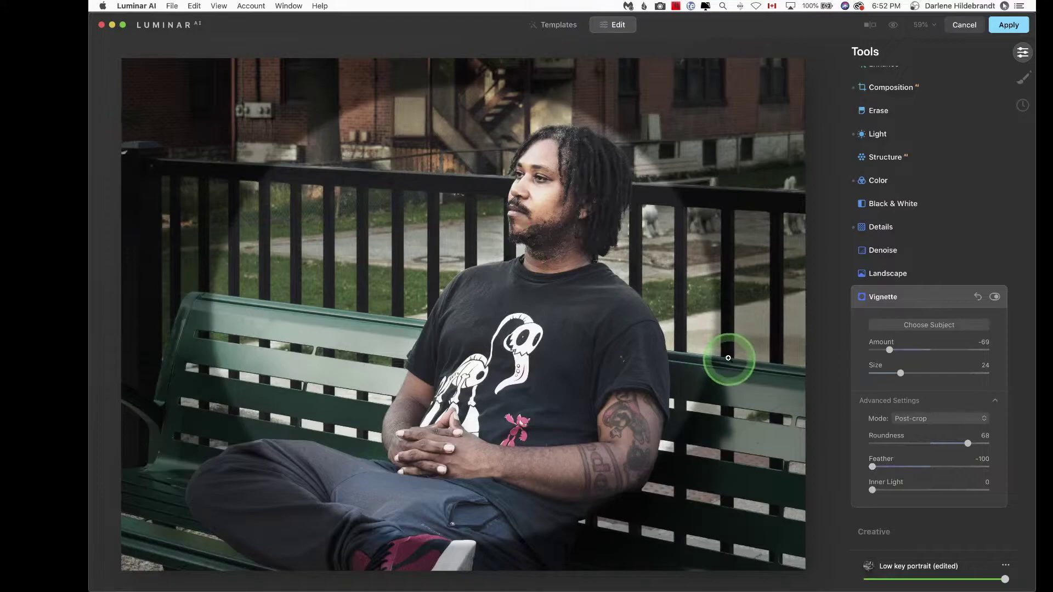
Choose the man's chest as the vignette's subject so the bright area centres on him
{"action": "left_click", "coordinate": [917, 327]}
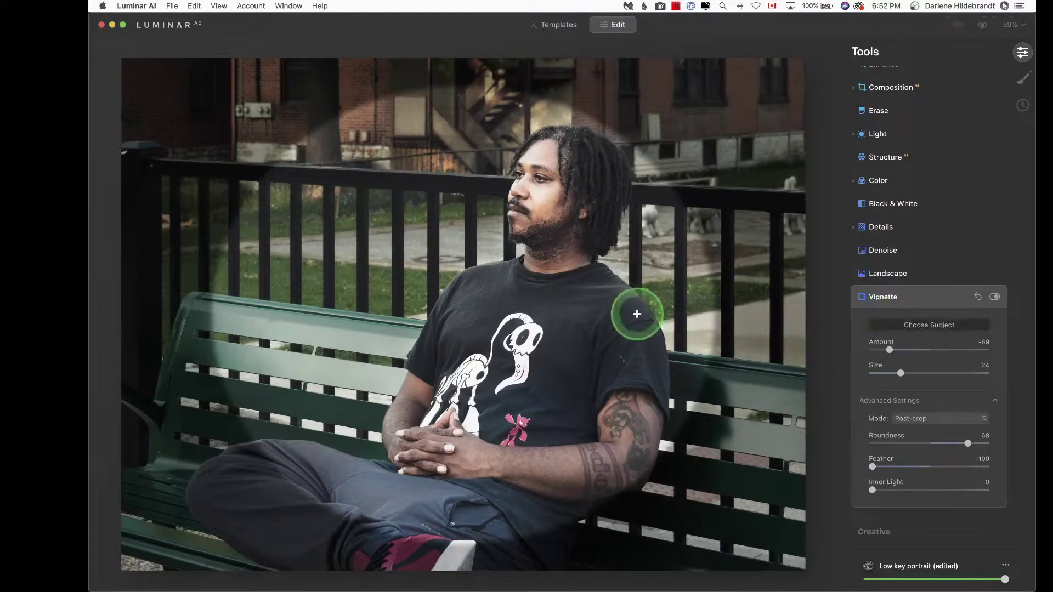
{"action": "left_click", "coordinate": [554, 312]}
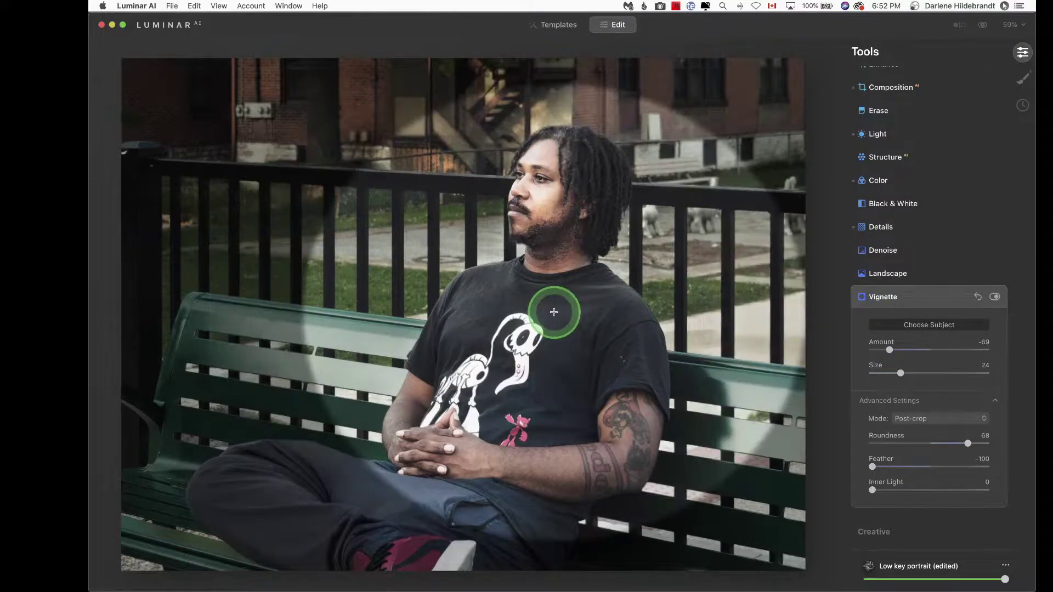
{"action": "left_click", "coordinate": [527, 320]}
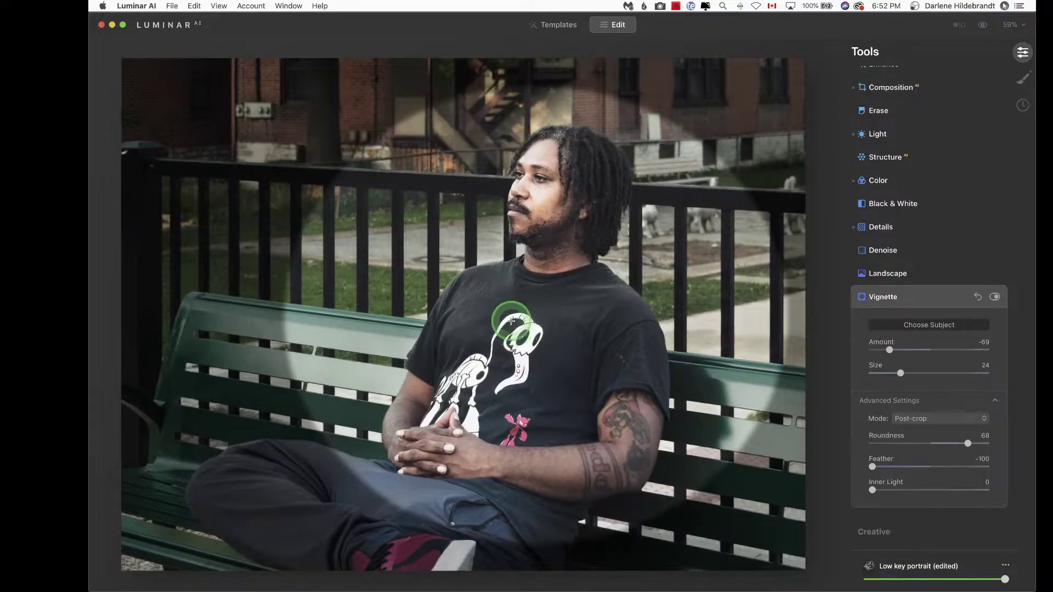
{"action": "left_click", "coordinate": [517, 316]}
{"action": "left_click", "coordinate": [671, 344]}
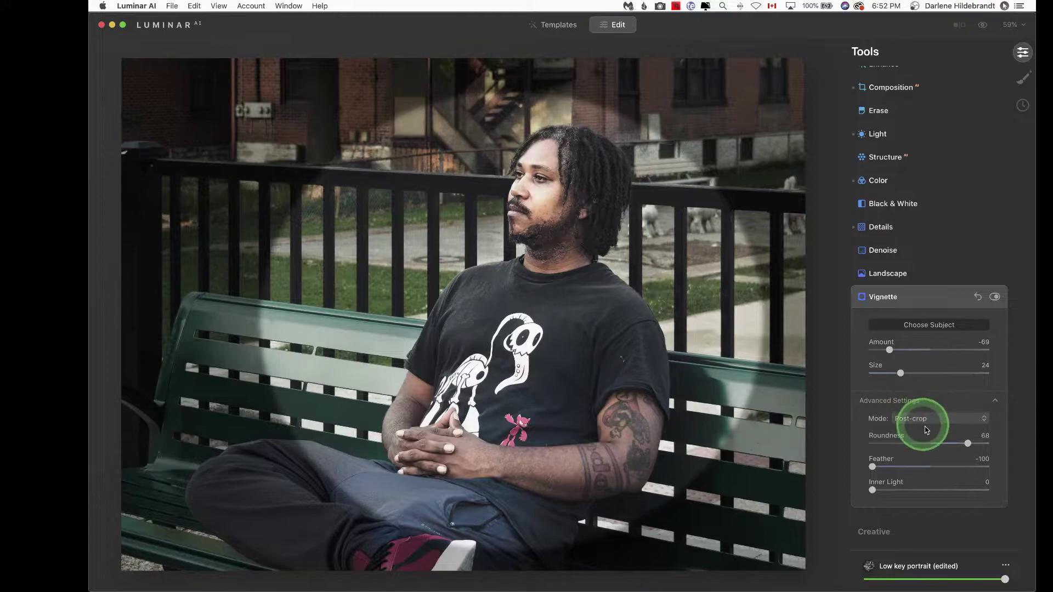
Set the vignette's Feather to 45 and apply all edits to the portrait
{"action": "left_click", "coordinate": [957, 467]}
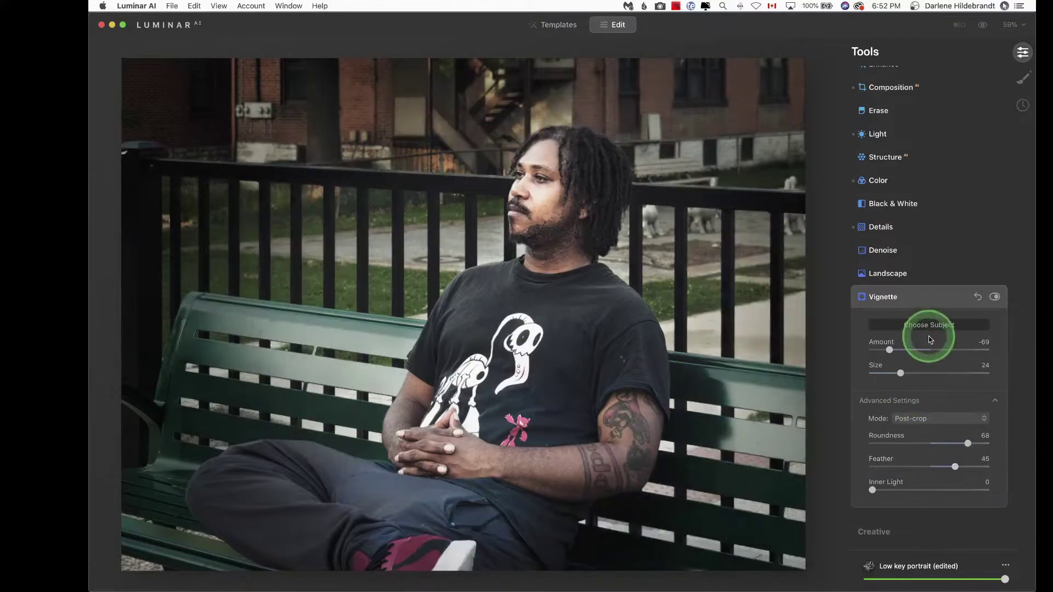
{"action": "left_click", "coordinate": [923, 288]}
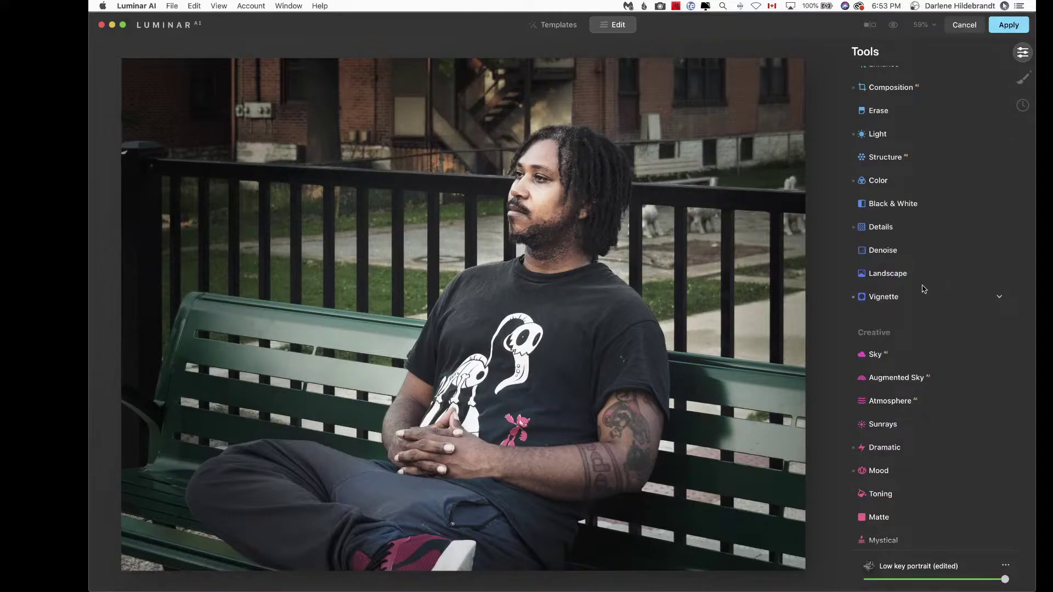
{"action": "left_click", "coordinate": [1005, 26]}
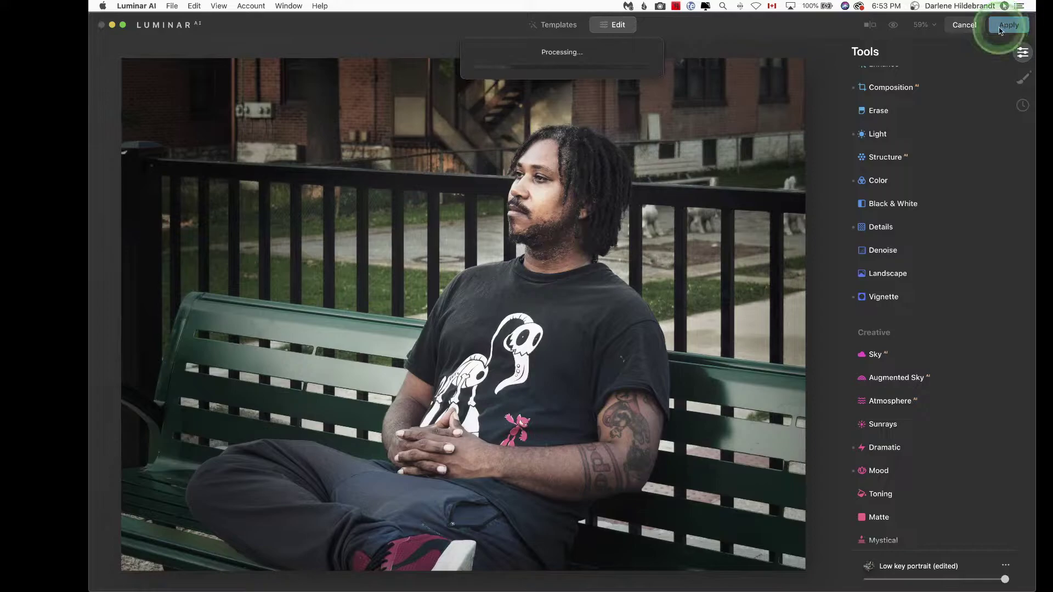
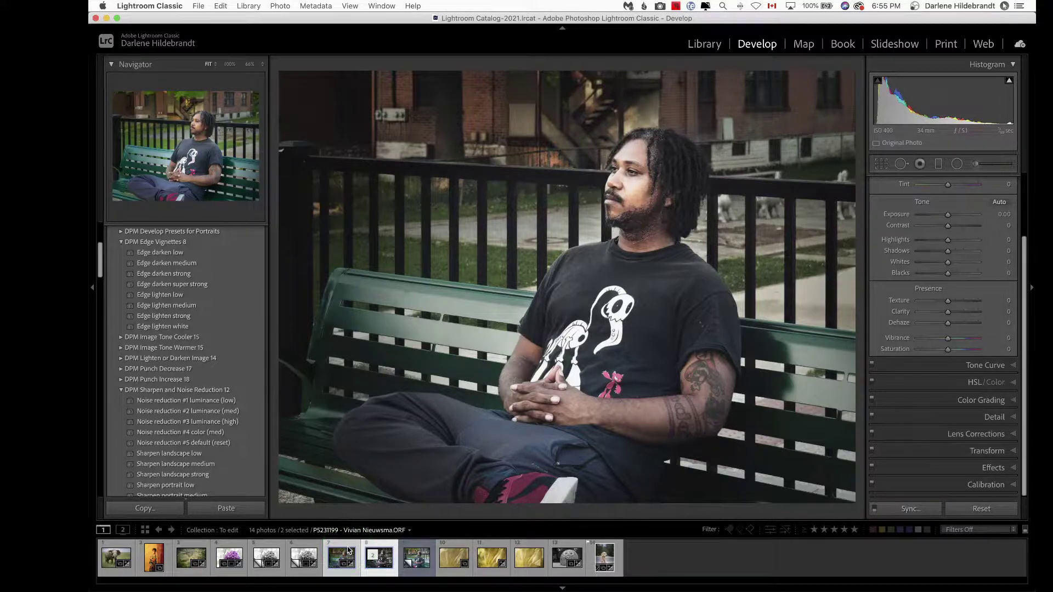
Compare the original and edited bench portraits side by side in Lightroom Classic, and return to the photo grid to review the collection
{"action": "key", "text": "c"}
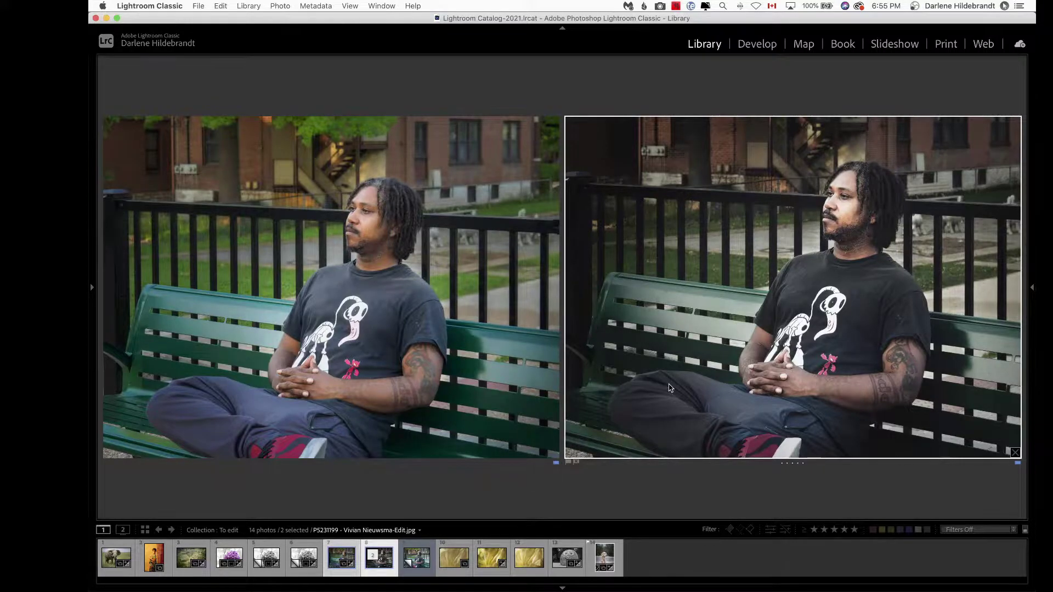
{"action": "key", "text": "Left"}
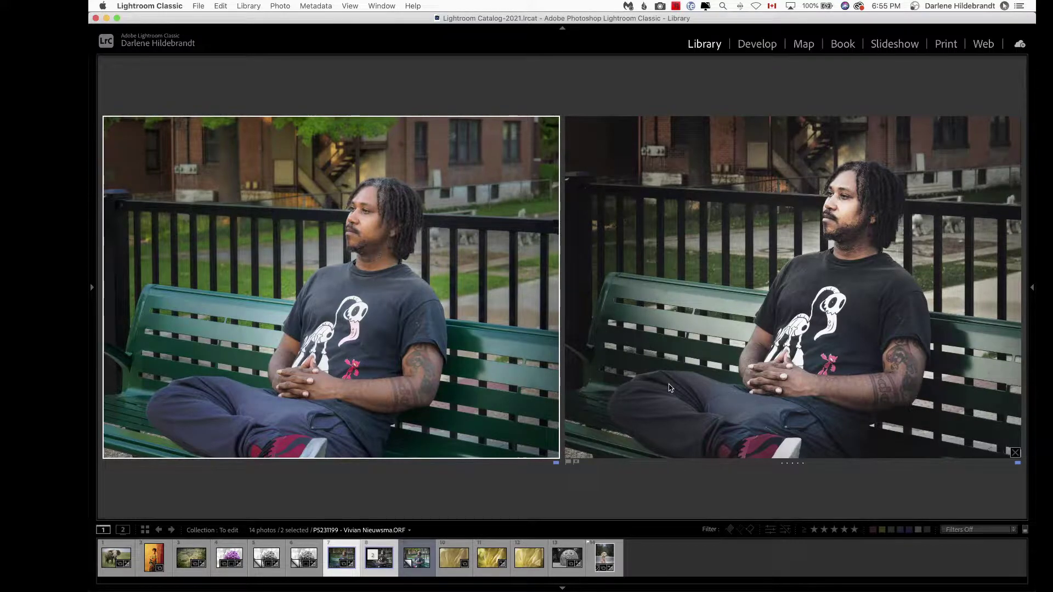
{"action": "key", "text": "g"}
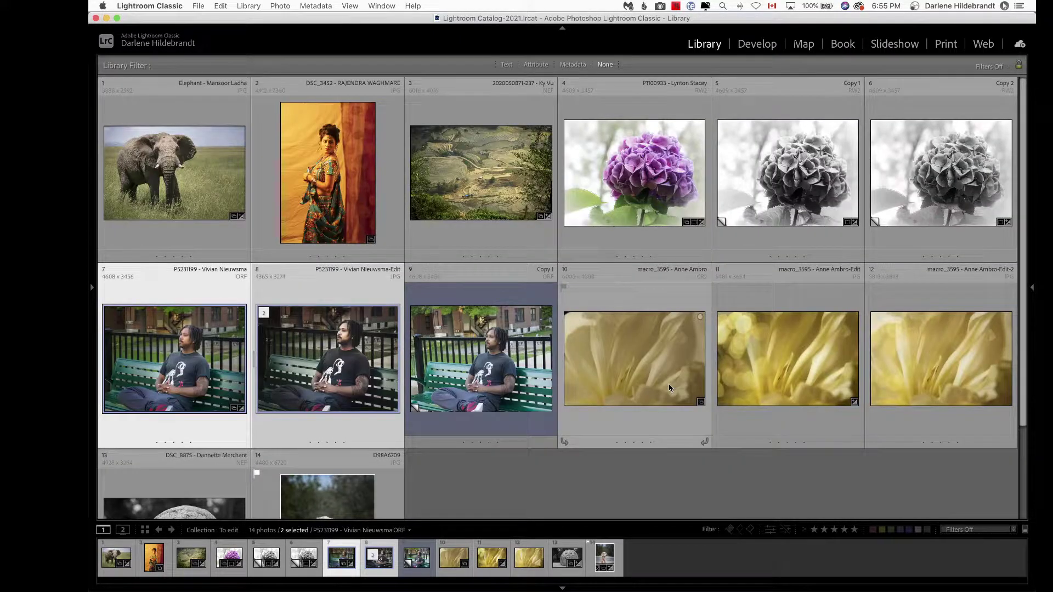
{"action": "scroll", "coordinate": [669, 387], "scroll_direction": "down", "scroll_amount": 3}
{"action": "left_click", "coordinate": [668, 402]}
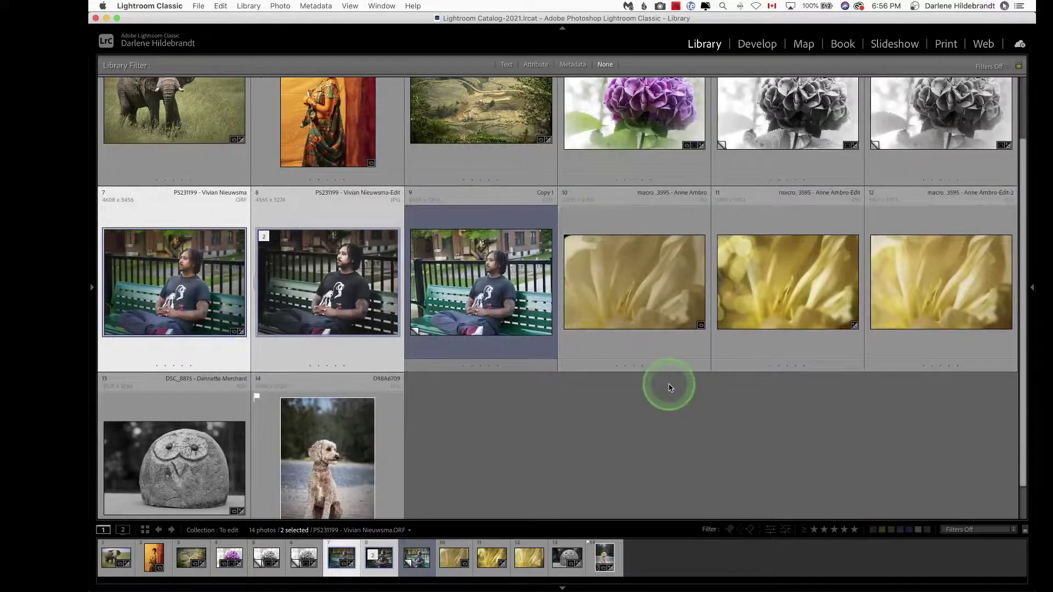
{"action": "scroll", "coordinate": [669, 405], "scroll_direction": "up", "scroll_amount": 1}
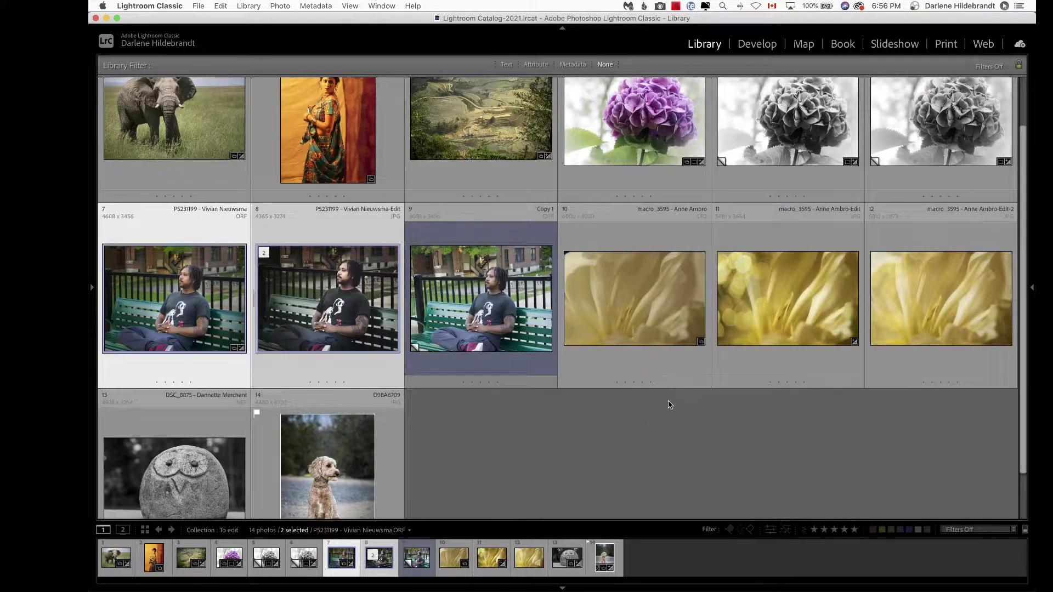
Open the rice terrace landscape photo for developing and compare its current edit with the unedited original
{"action": "scroll", "coordinate": [669, 404], "scroll_direction": "up", "scroll_amount": 3}
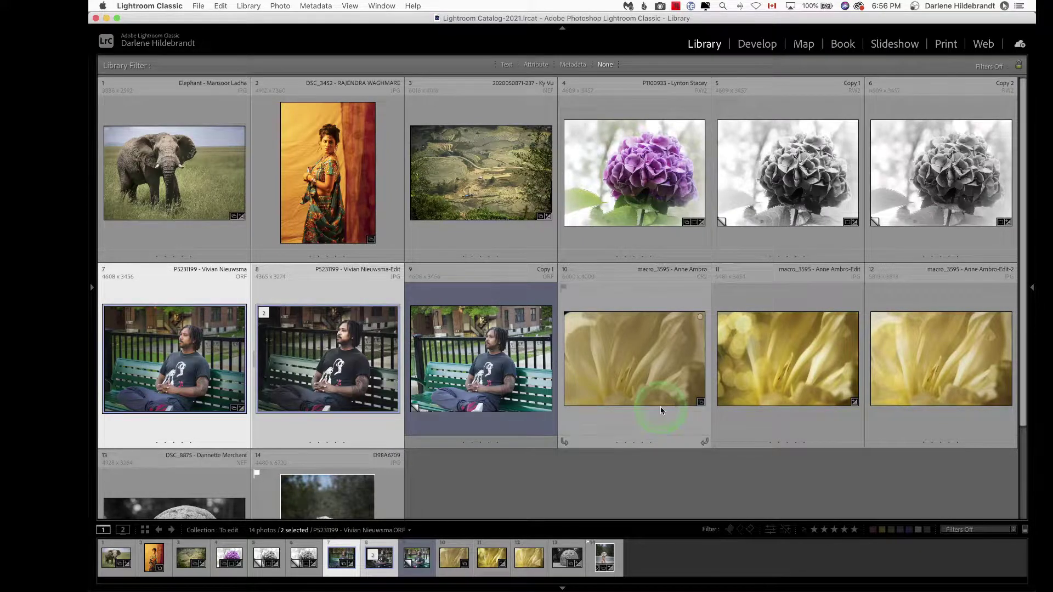
{"action": "left_click", "coordinate": [473, 191]}
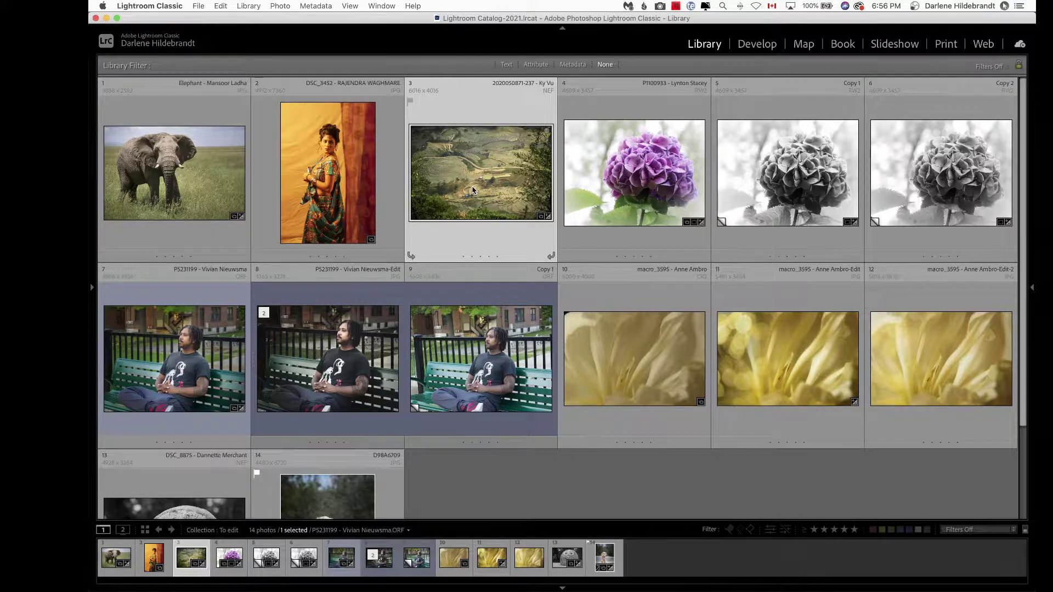
{"action": "key", "text": "d"}
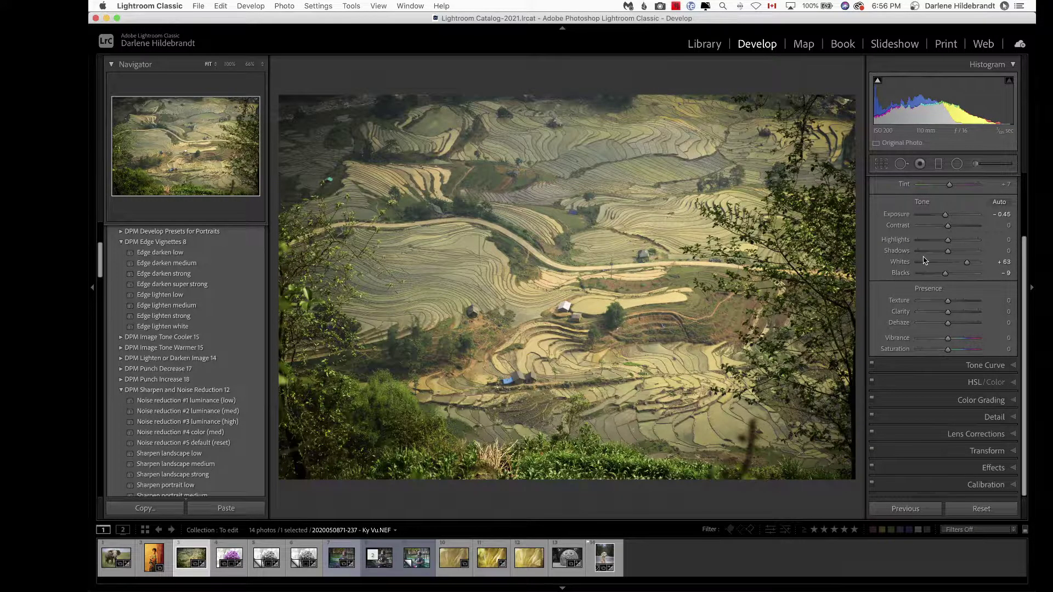
{"action": "key", "text": "backslash"}
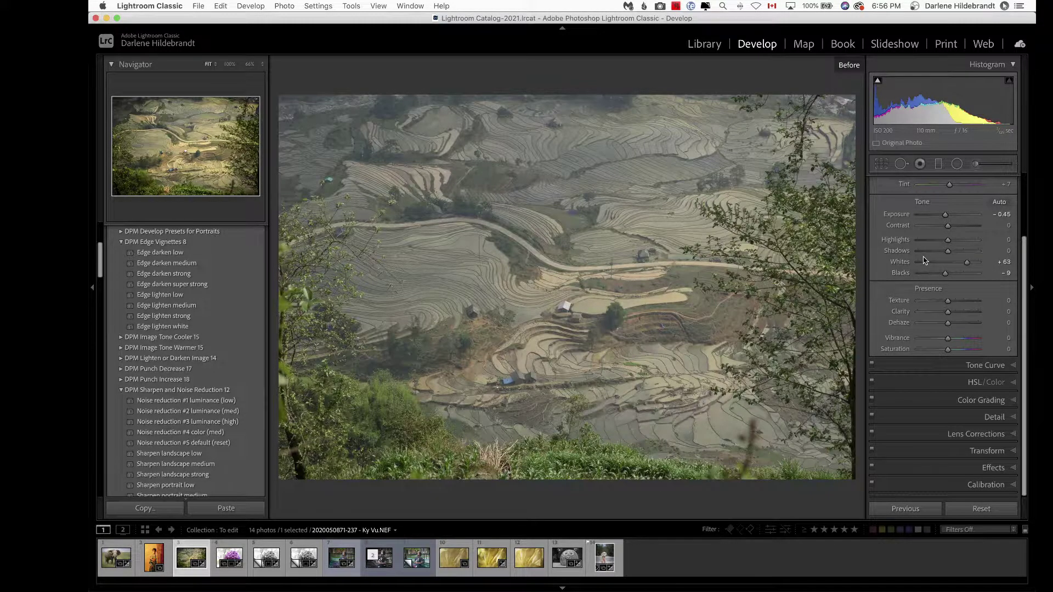
{"action": "key", "text": "backslash"}
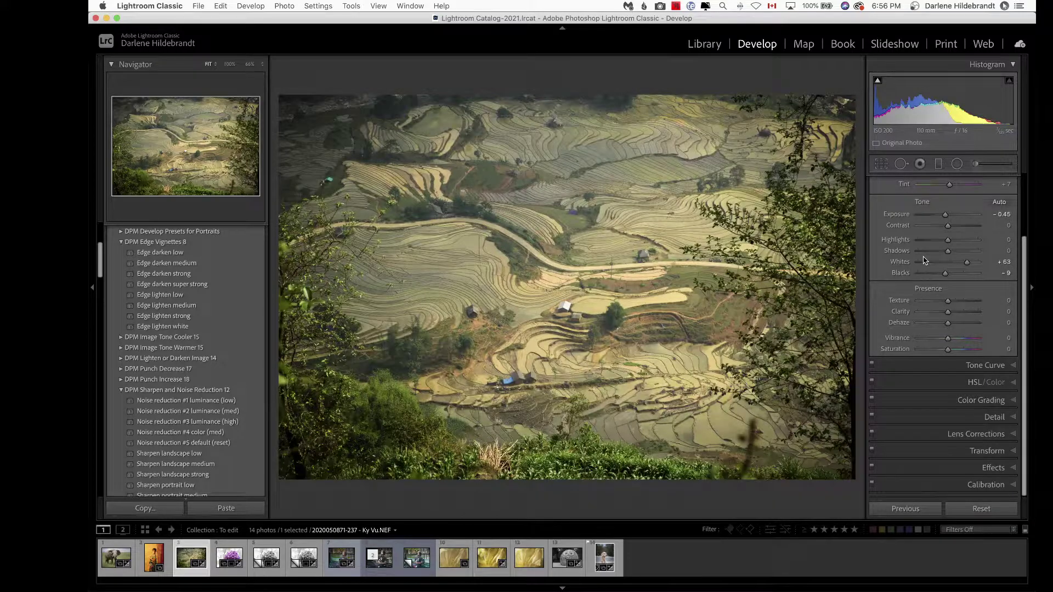
Reset all develop settings on the terrace photo and preview the Camera Matching profiles in the Profile Browser
{"action": "scroll", "coordinate": [927, 286], "scroll_direction": "up", "scroll_amount": 3}
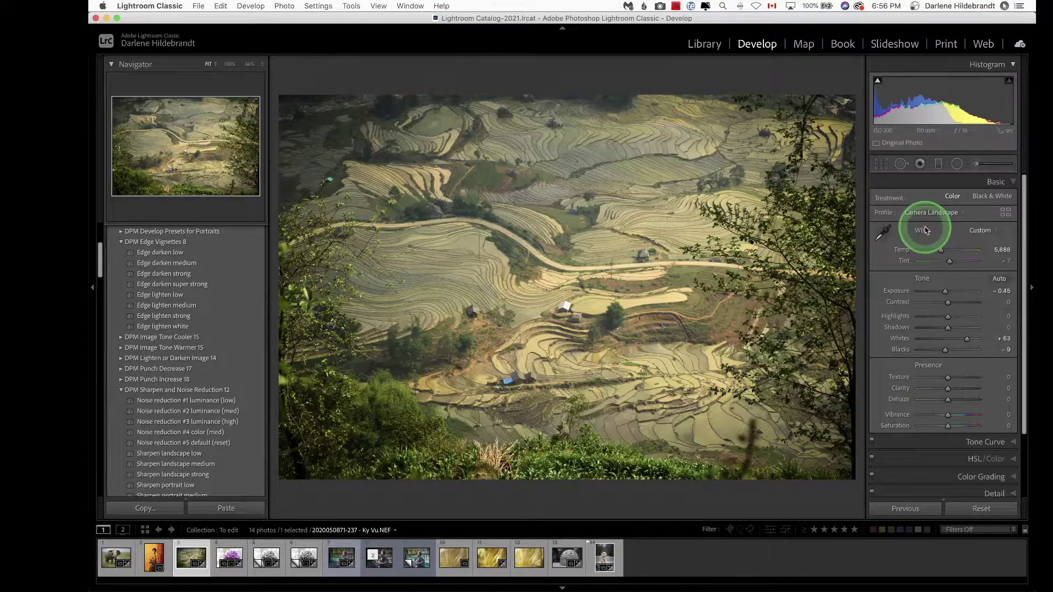
{"action": "key", "text": "super+shift+r"}
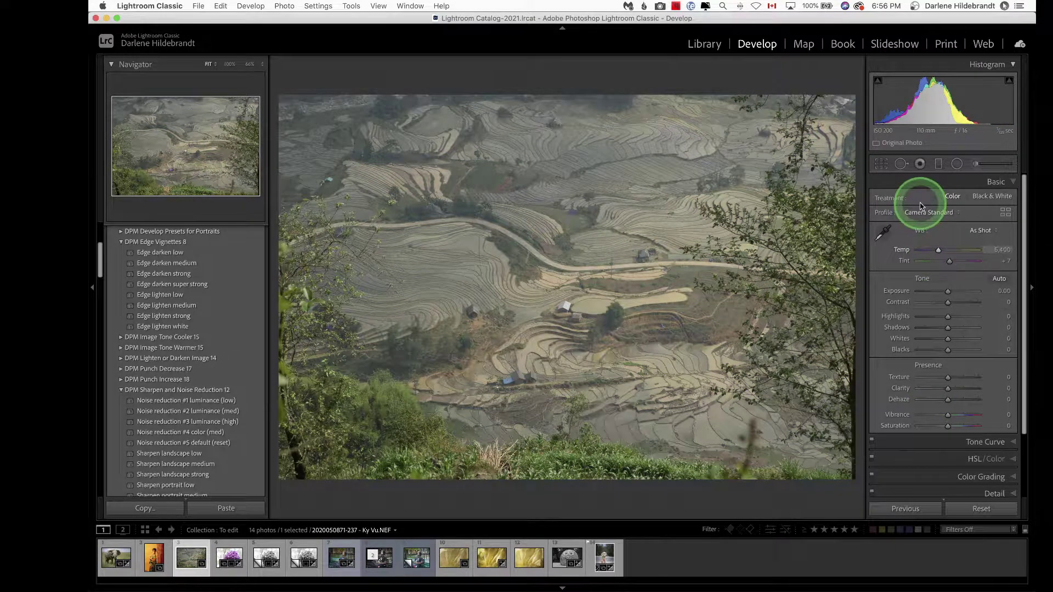
{"action": "left_click", "coordinate": [1005, 212]}
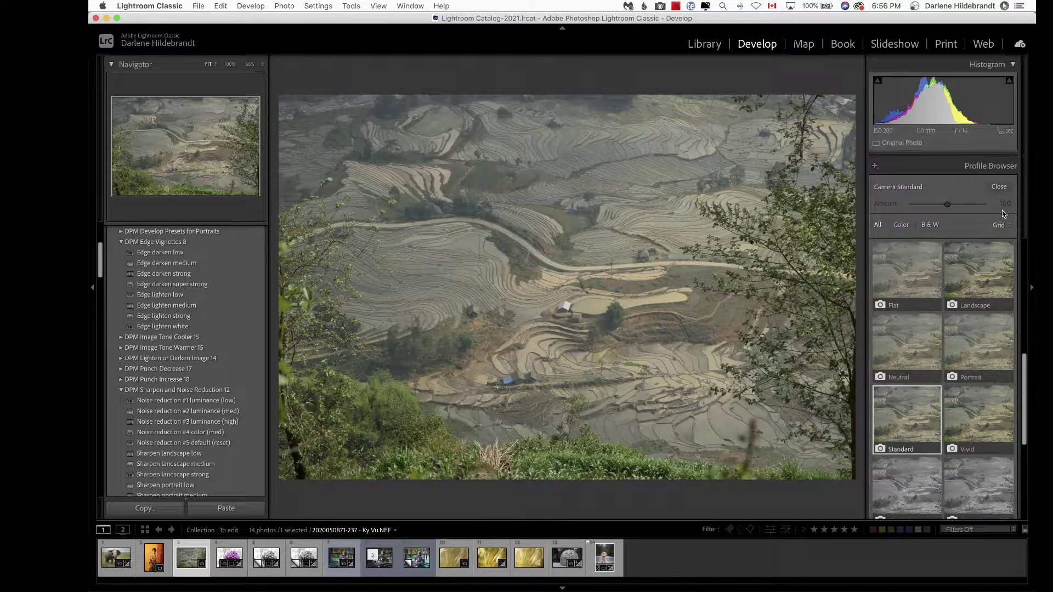
{"action": "scroll", "coordinate": [965, 258], "scroll_direction": "down", "scroll_amount": 1}
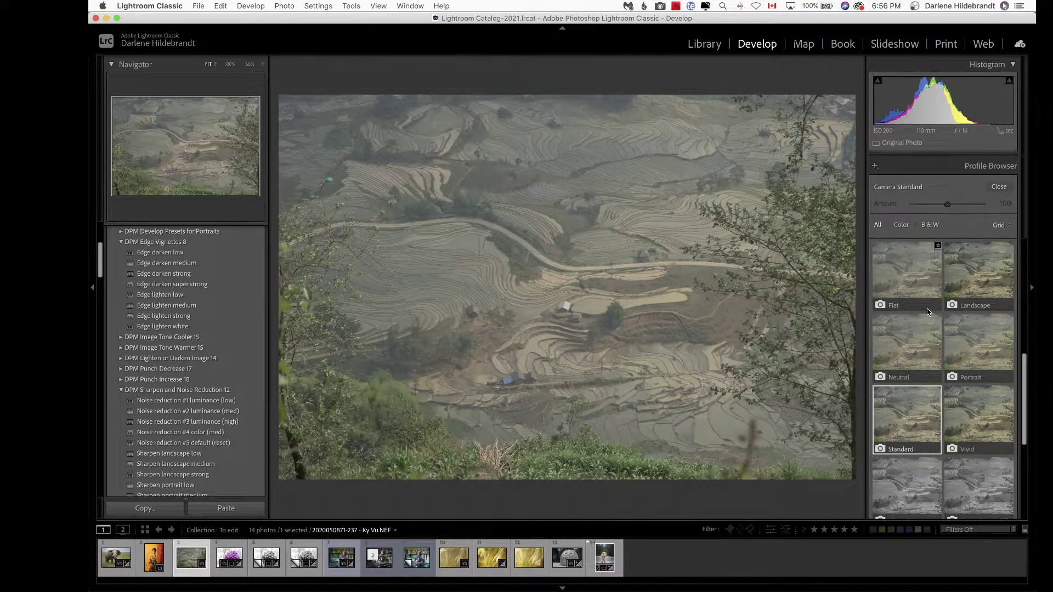
{"action": "left_click", "coordinate": [928, 312]}
{"action": "left_click", "coordinate": [932, 314]}
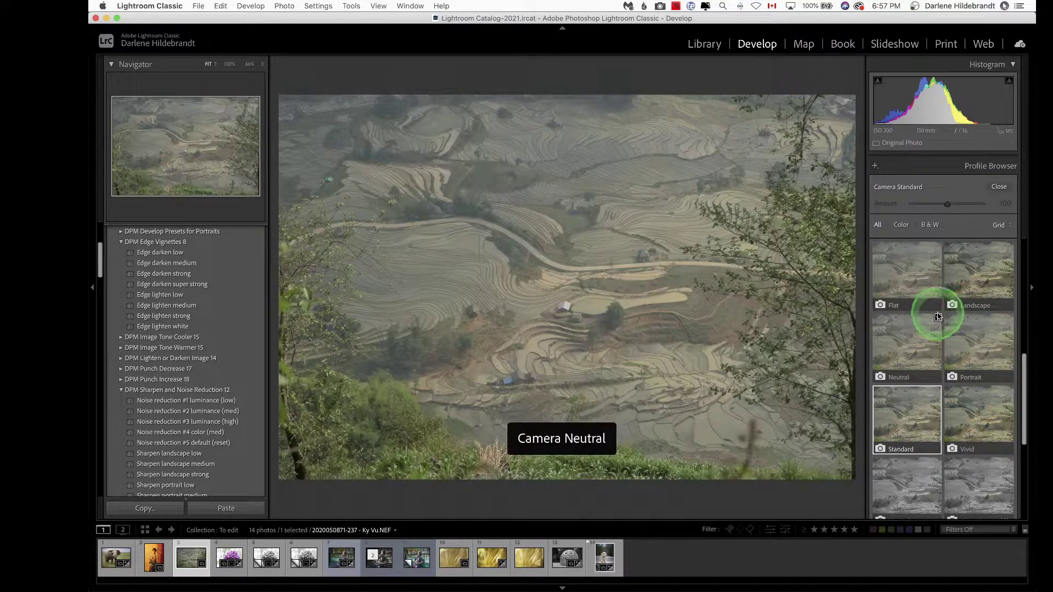
{"action": "left_click", "coordinate": [953, 292]}
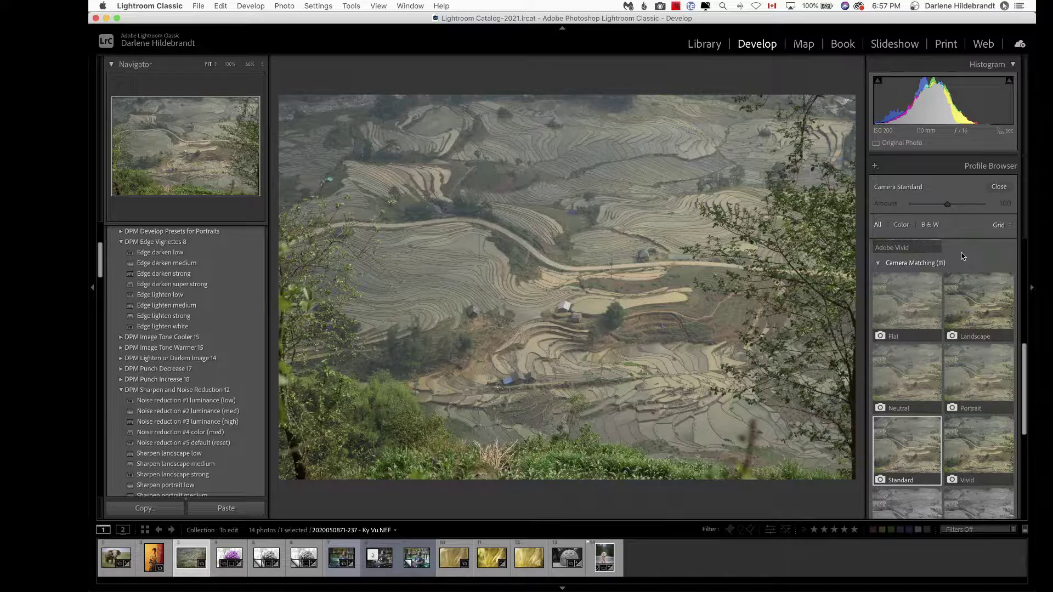
View the terrace photo in the Library and examine its EXIF metadata for the camera make, model and lens
{"action": "key", "text": "g"}
{"action": "left_click", "coordinate": [955, 260]}
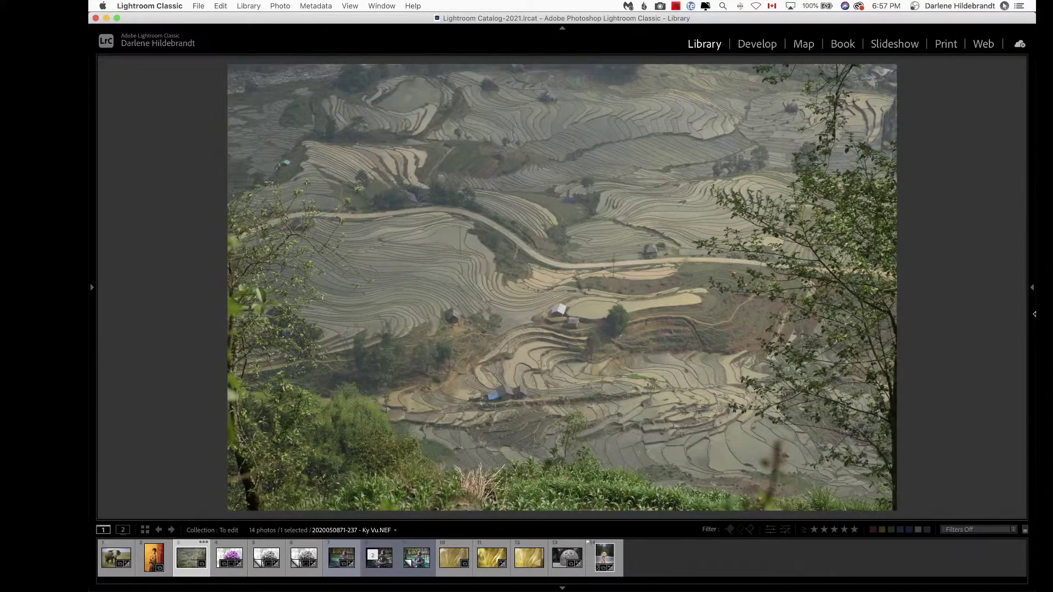
{"action": "left_click", "coordinate": [1032, 289]}
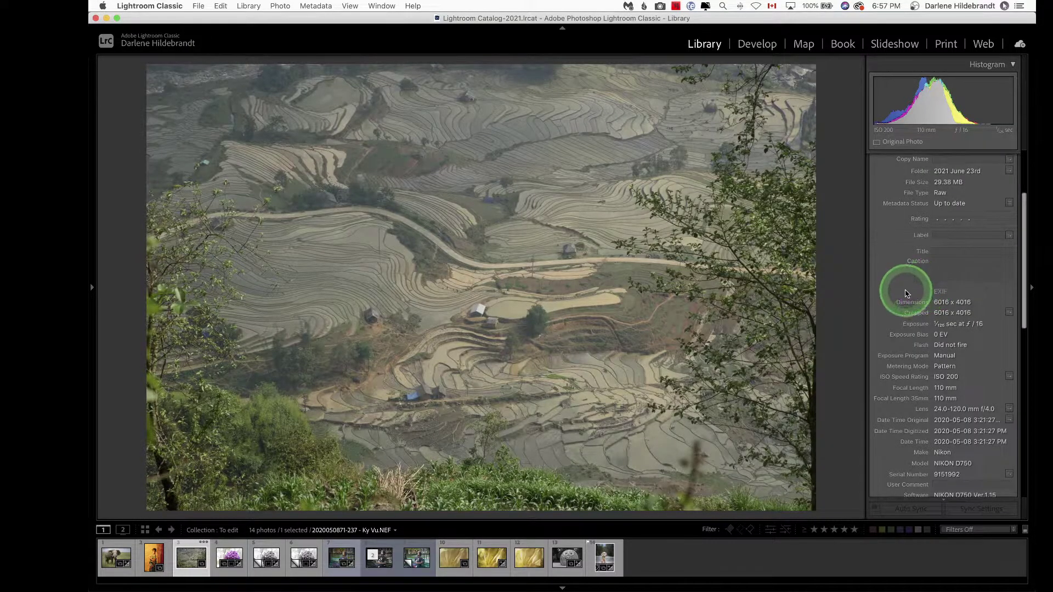
{"action": "scroll", "coordinate": [926, 289], "scroll_direction": "down", "scroll_amount": 3}
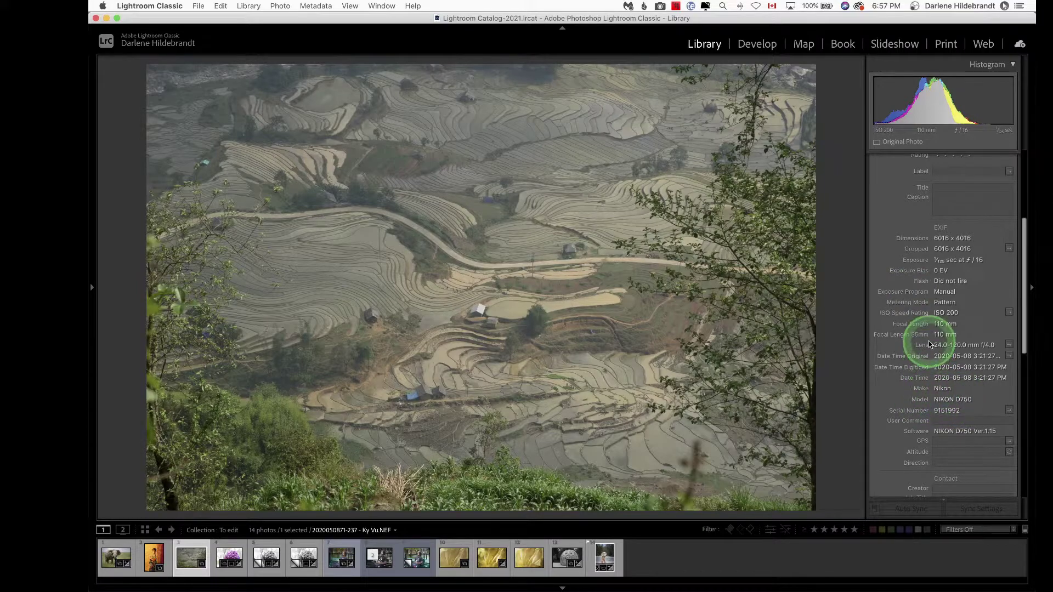
Return the terrace photo to Develop and apply the Camera Landscape profile
{"action": "key", "text": "super+alt+2"}
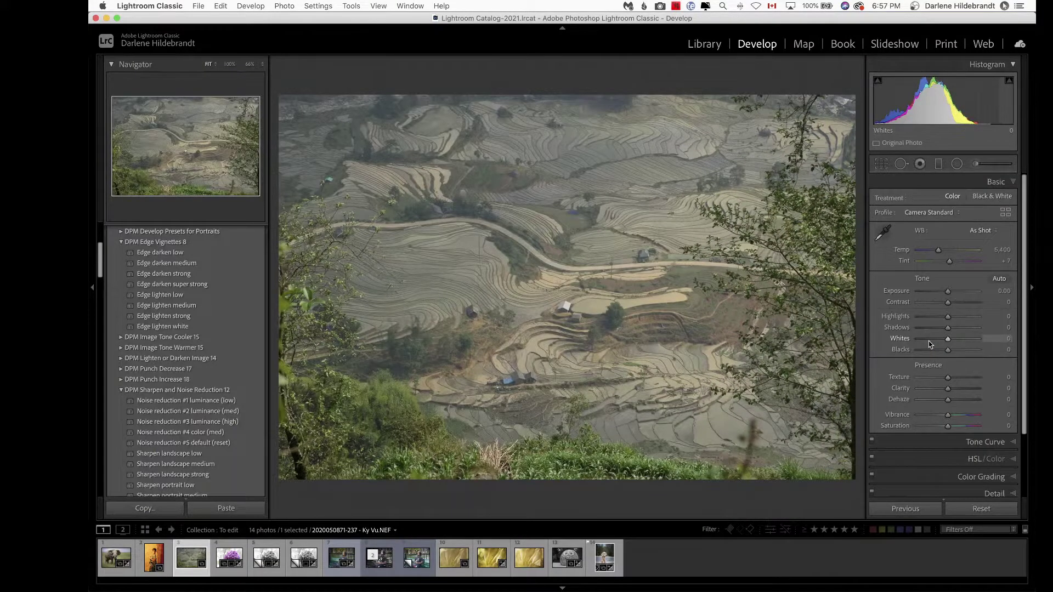
{"action": "left_click", "coordinate": [1004, 213]}
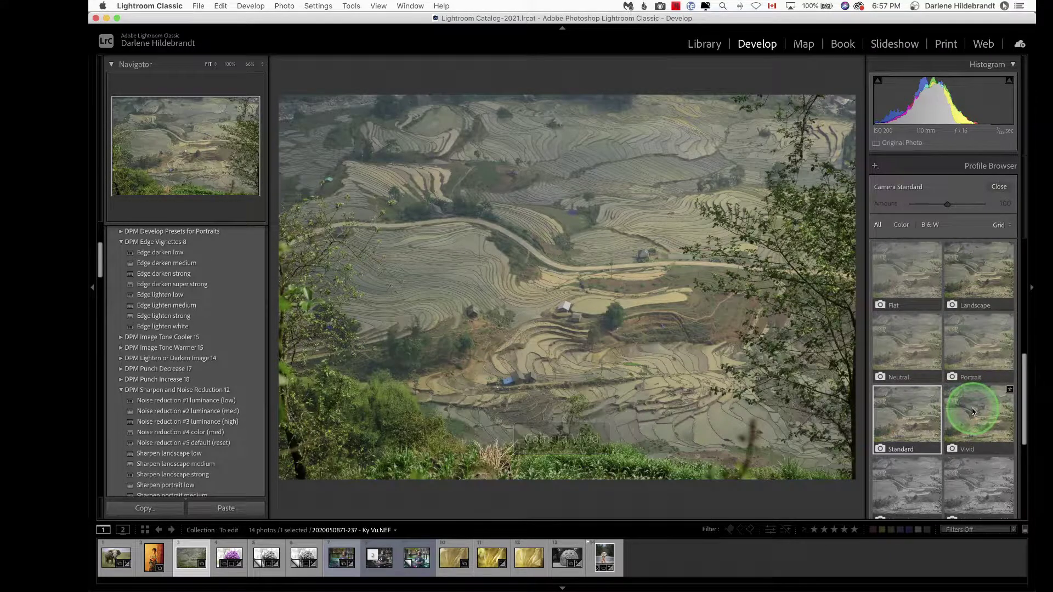
{"action": "left_click", "coordinate": [972, 269]}
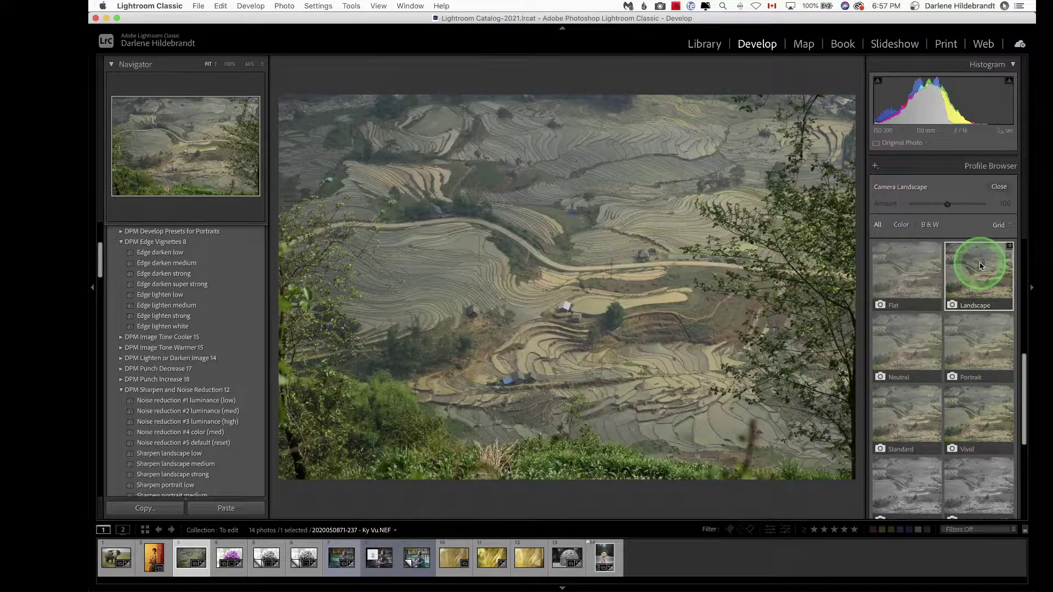
{"action": "left_click", "coordinate": [996, 187]}
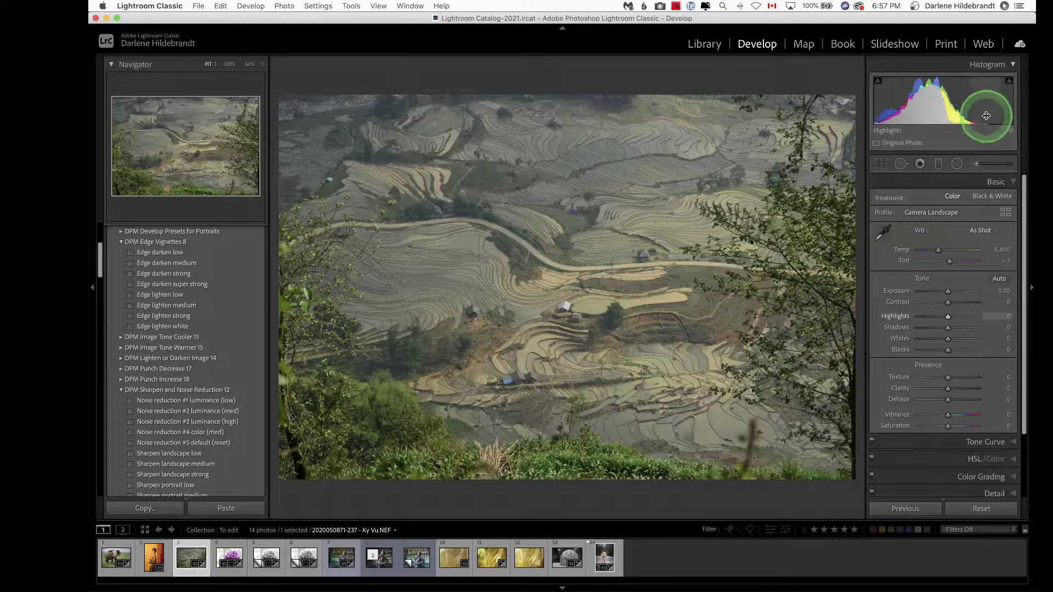
Try raising the terrace photo's Contrast to +100 and reset it to 0
{"action": "left_click", "coordinate": [874, 122]}
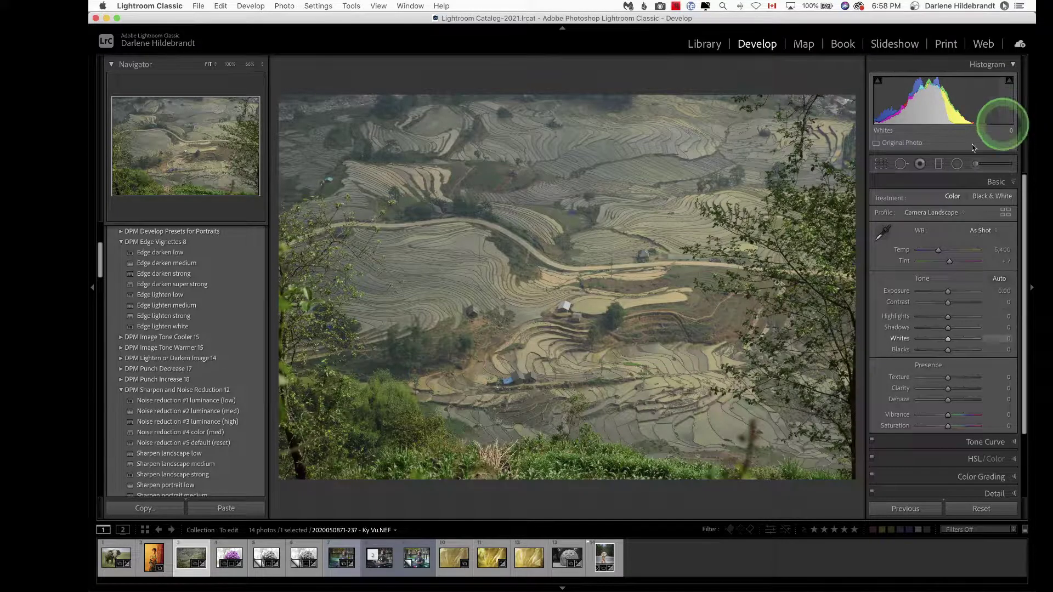
{"action": "left_click", "coordinate": [900, 340]}
{"action": "left_click", "coordinate": [948, 304]}
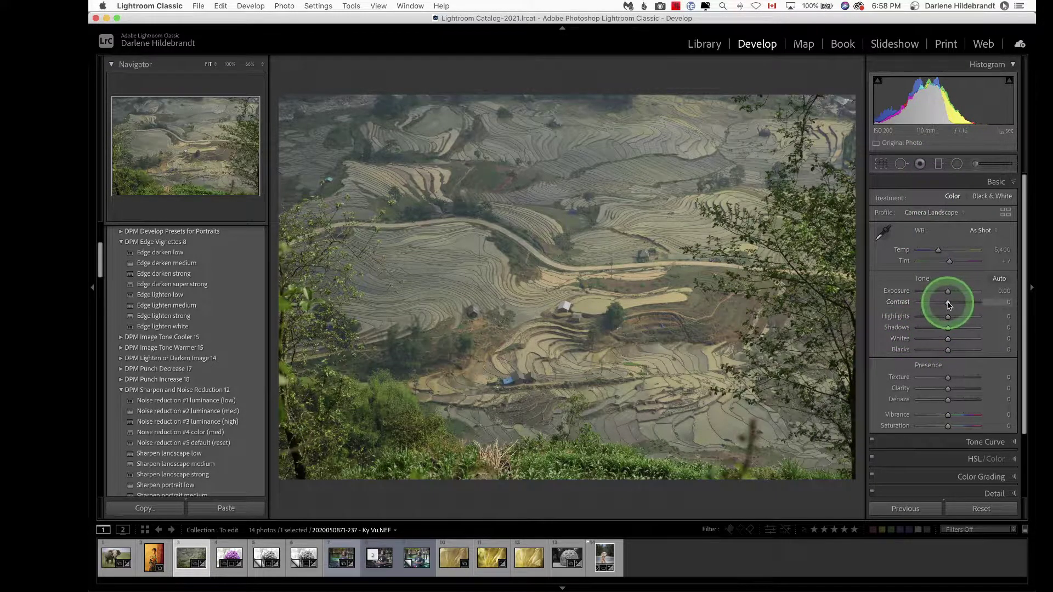
{"action": "left_click_drag", "start_coordinate": [948, 305], "coordinate": [1000, 306]}
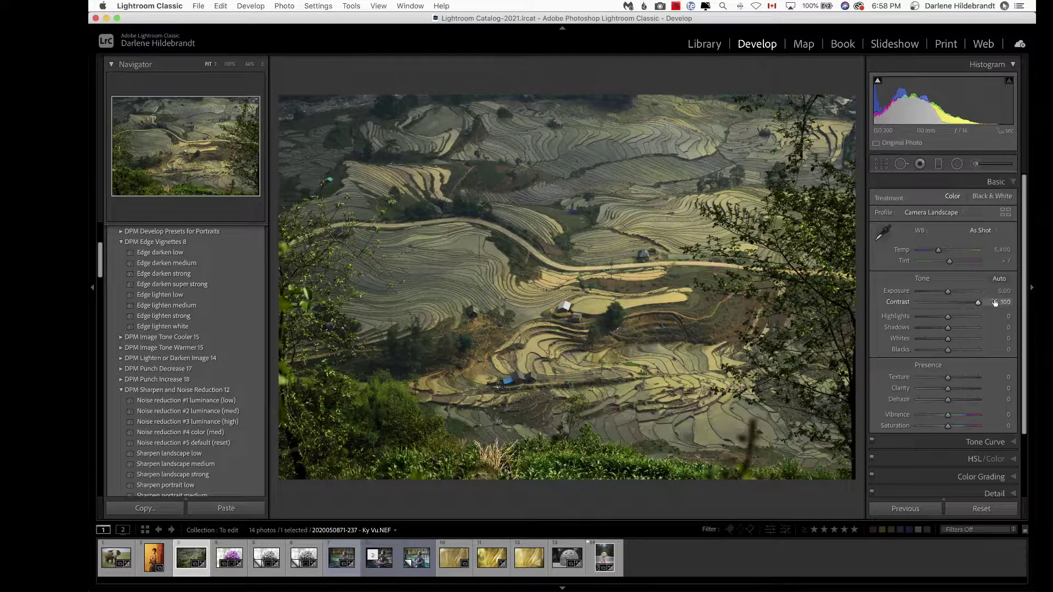
{"action": "left_click_drag", "start_coordinate": [995, 302], "coordinate": [975, 303]}
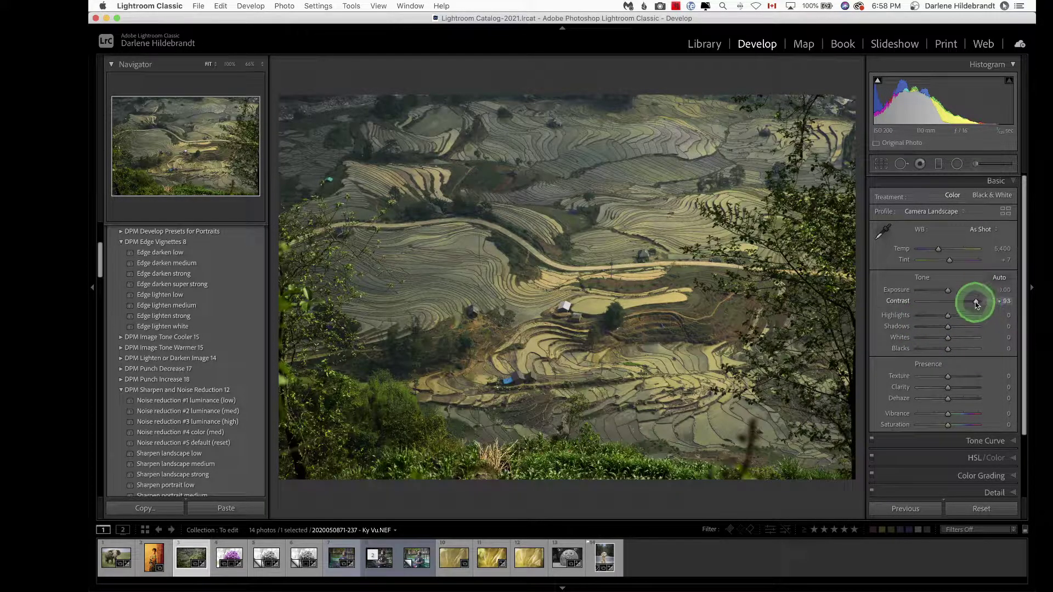
{"action": "double_click", "coordinate": [976, 303]}
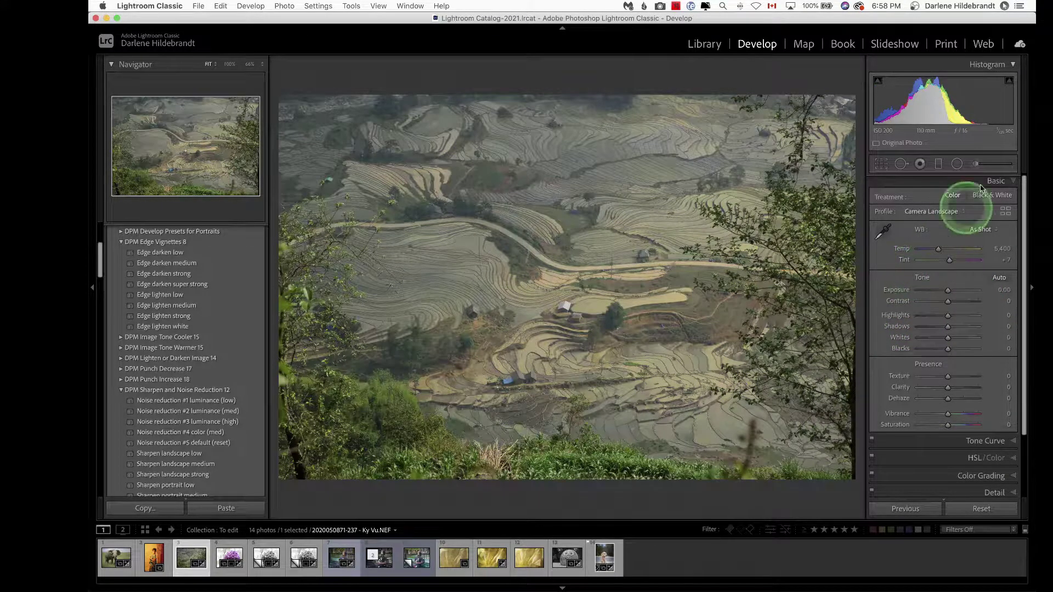
Auto-set Whites to +64 and Blacks to -9 on the terrace photo, and lower Exposure to -0.60
{"action": "double_click", "coordinate": [899, 337], "text": "shift"}
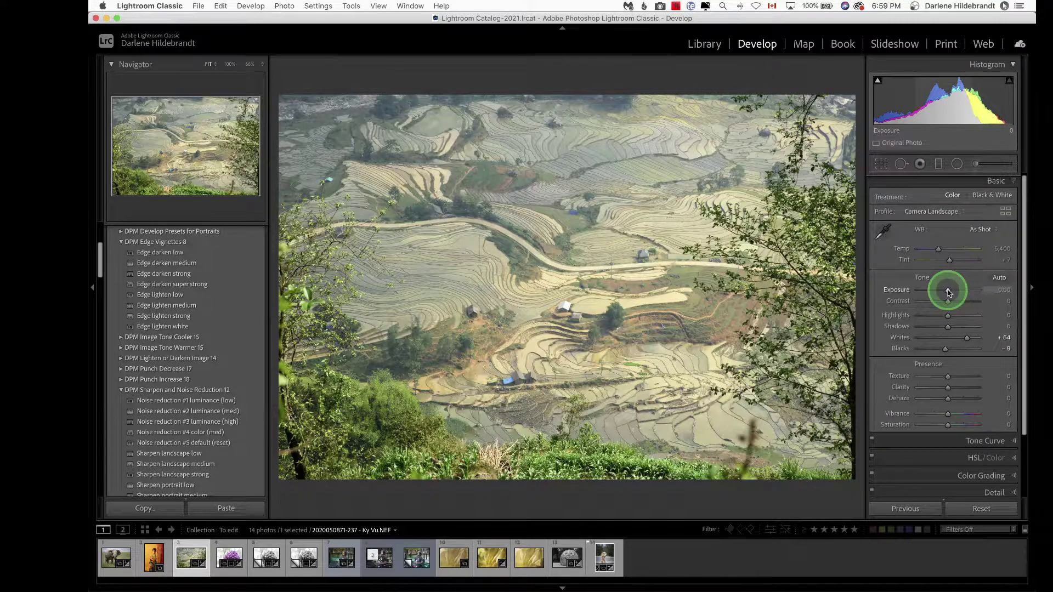
{"action": "left_click_drag", "start_coordinate": [948, 292], "coordinate": [945, 292]}
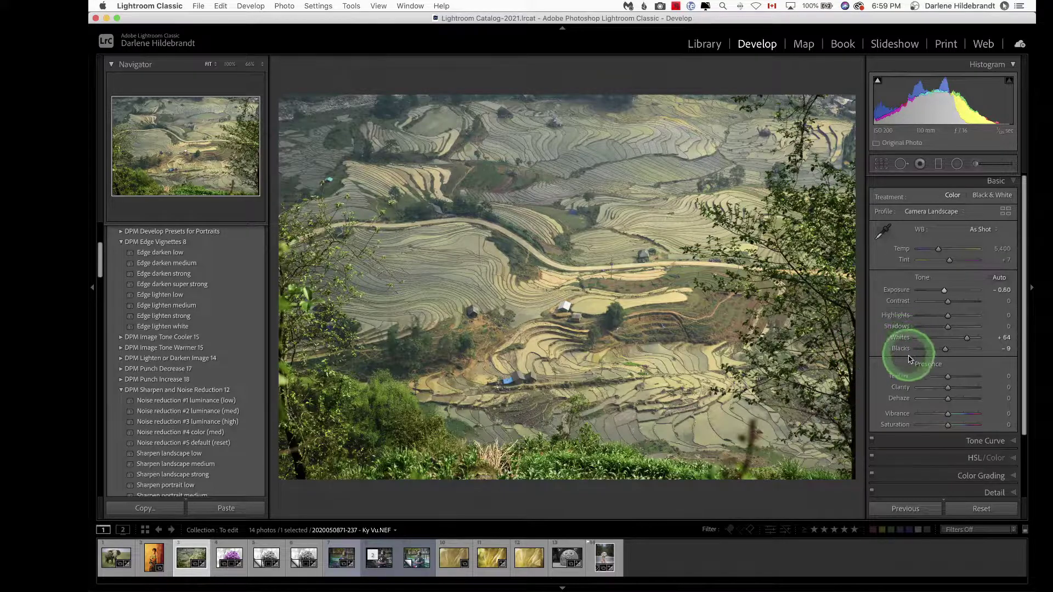
Check shadow clipping on the terrace photo while adjusting the black point, and set Blacks to -45
{"action": "left_click", "coordinate": [945, 350], "text": "alt"}
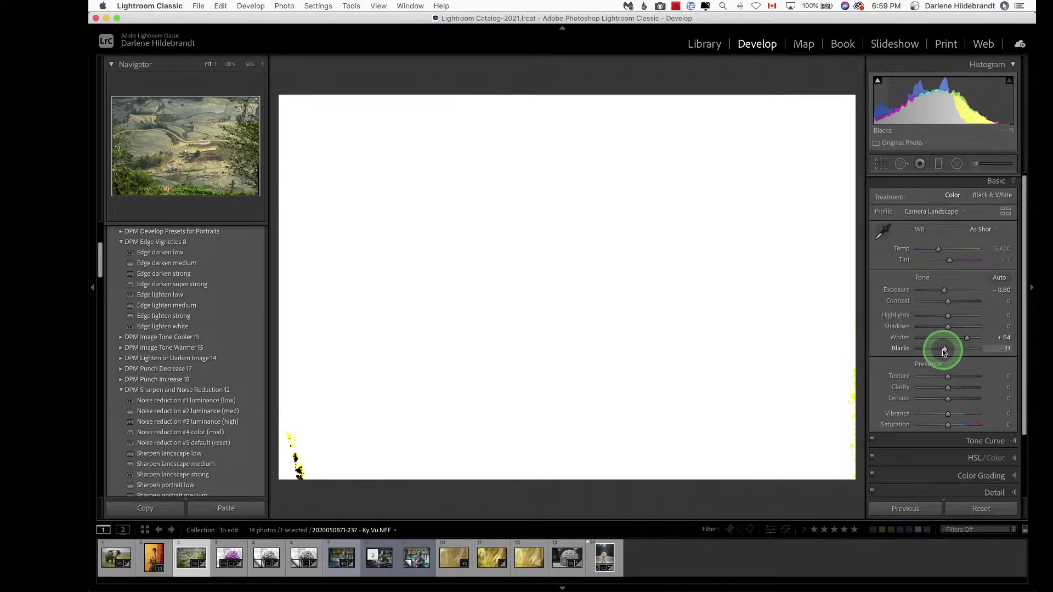
{"action": "left_click_drag", "start_coordinate": [944, 351], "coordinate": [935, 353]}
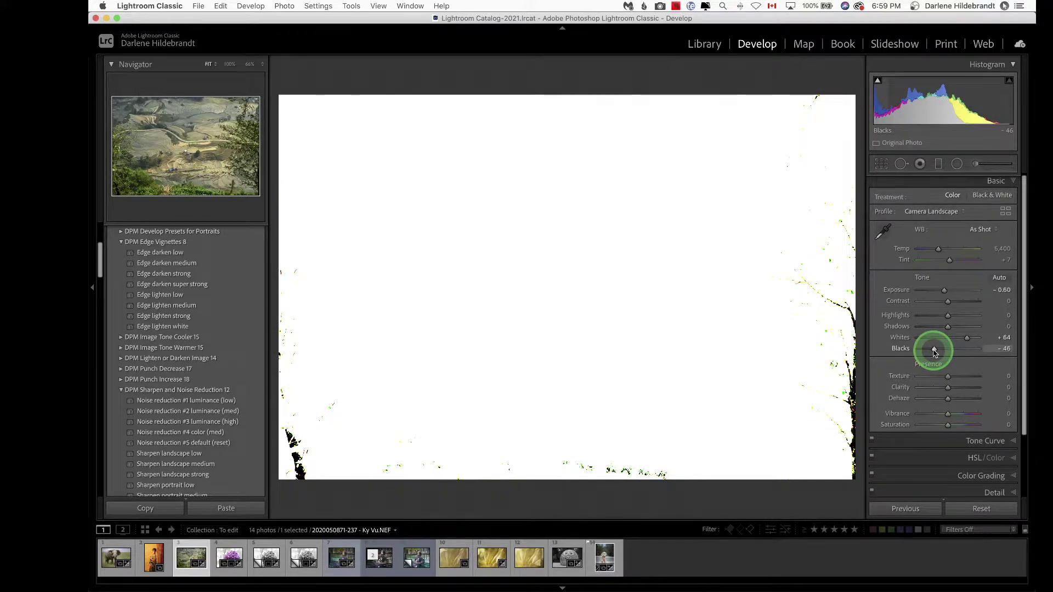
{"action": "left_click_drag", "start_coordinate": [935, 352], "coordinate": [935, 353]}
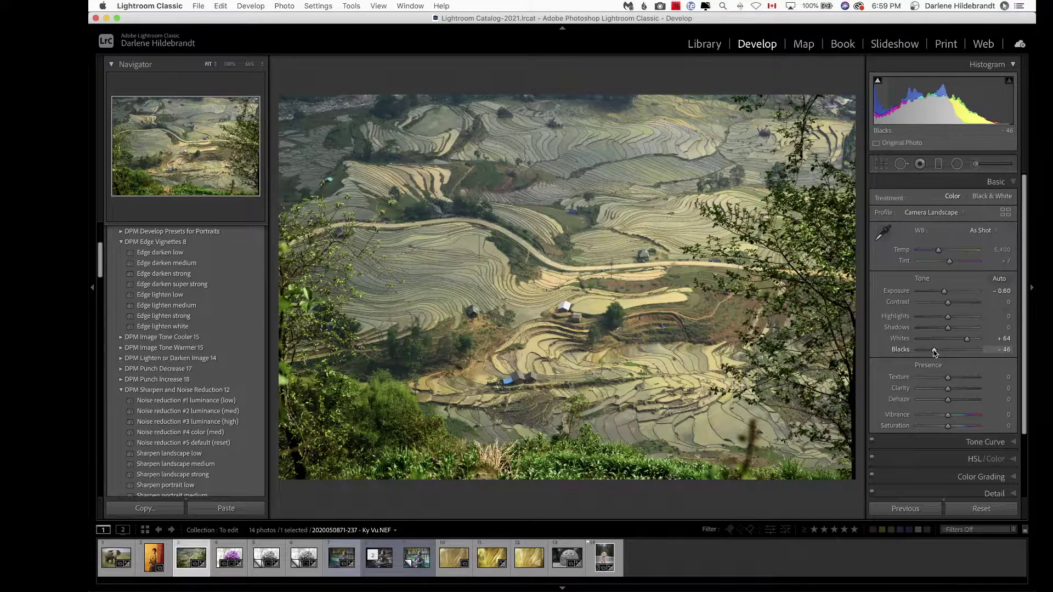
{"action": "left_click", "coordinate": [935, 353]}
{"action": "mouse_move", "coordinate": [933, 352]}
{"action": "left_mouse_down"}
{"action": "mouse_move", "coordinate": [990, 350]}
{"action": "mouse_move", "coordinate": [935, 351]}
{"action": "left_mouse_up"}
{"action": "double_click", "coordinate": [935, 351]}
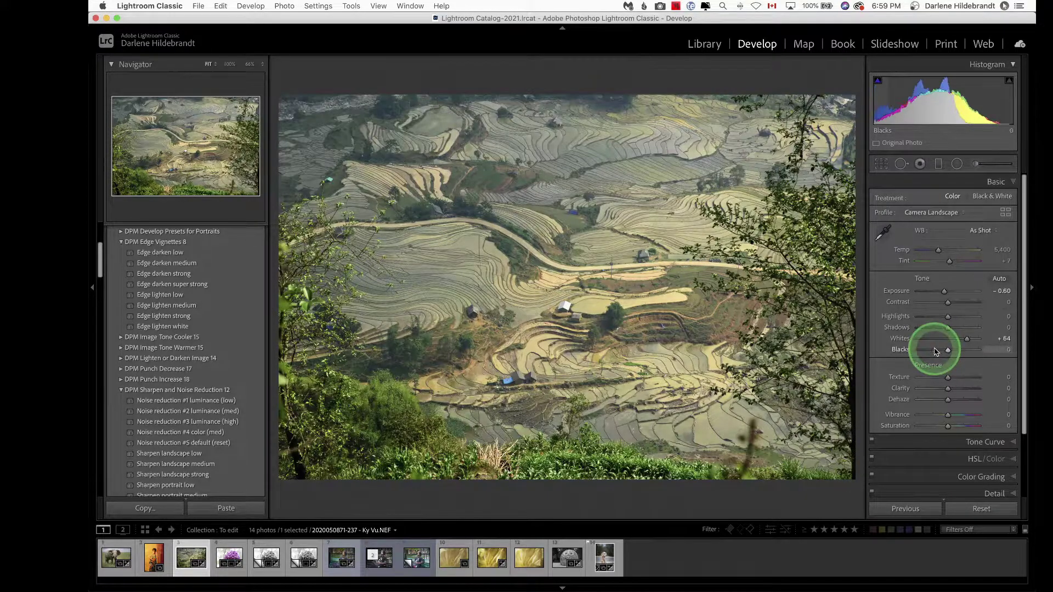
{"action": "left_click", "coordinate": [949, 353]}
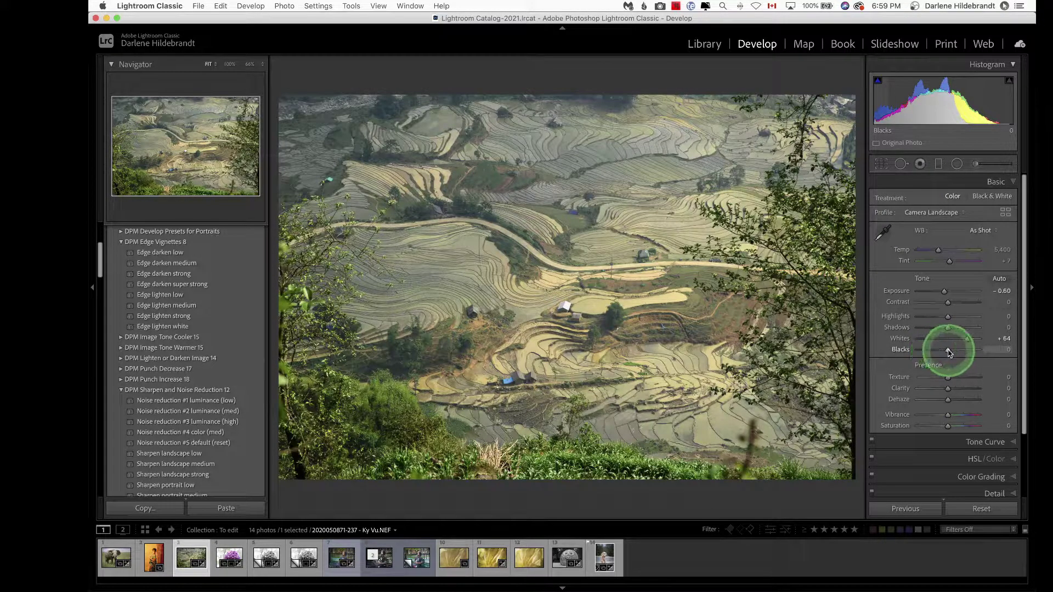
{"action": "mouse_move", "coordinate": [950, 353]}
{"action": "left_mouse_down"}
{"action": "mouse_move", "coordinate": [907, 353]}
{"action": "mouse_move", "coordinate": [936, 353]}
{"action": "left_mouse_up"}
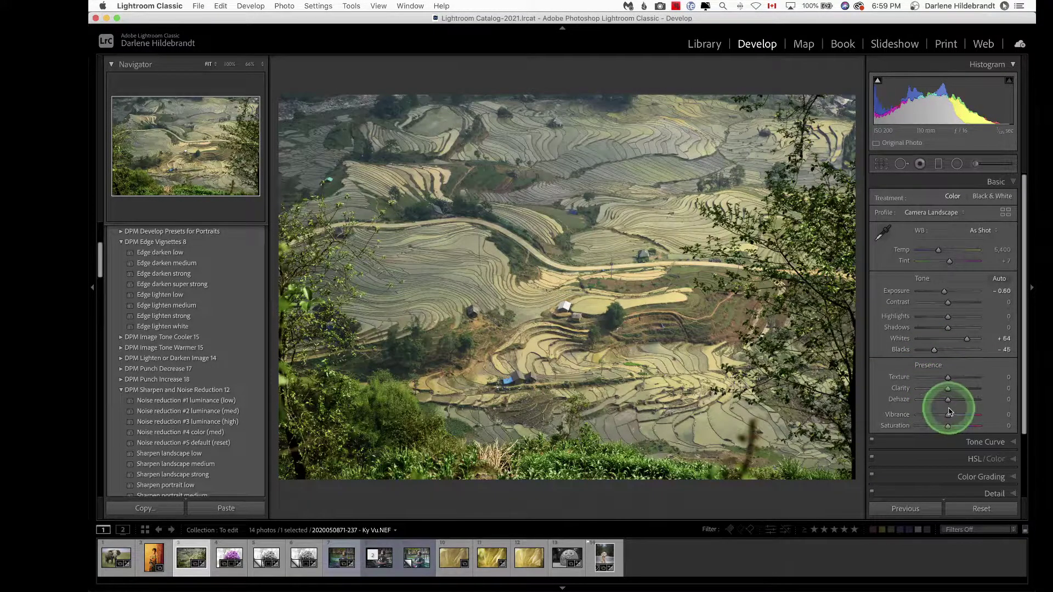
Try Dehaze at about +30 and then a Contrast adjustment on the terrace photo, resetting each to 0
{"action": "mouse_move", "coordinate": [947, 399]}
{"action": "left_mouse_down"}
{"action": "mouse_move", "coordinate": [968, 400]}
{"action": "mouse_move", "coordinate": [958, 400]}
{"action": "left_mouse_up"}
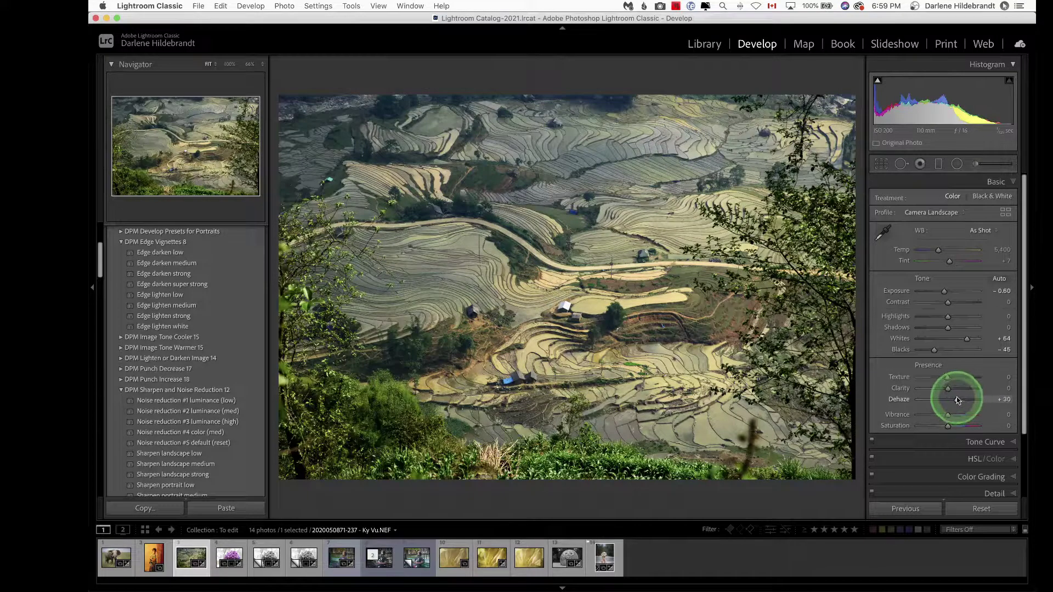
{"action": "double_click", "coordinate": [950, 400]}
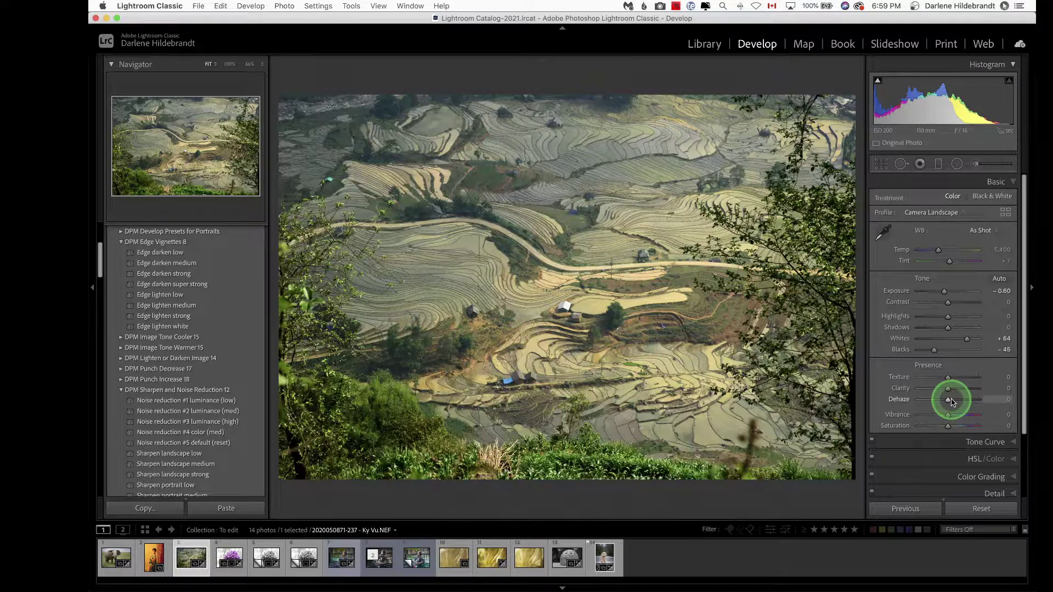
{"action": "left_click_drag", "start_coordinate": [952, 402], "coordinate": [962, 305]}
{"action": "double_click", "coordinate": [961, 304]}
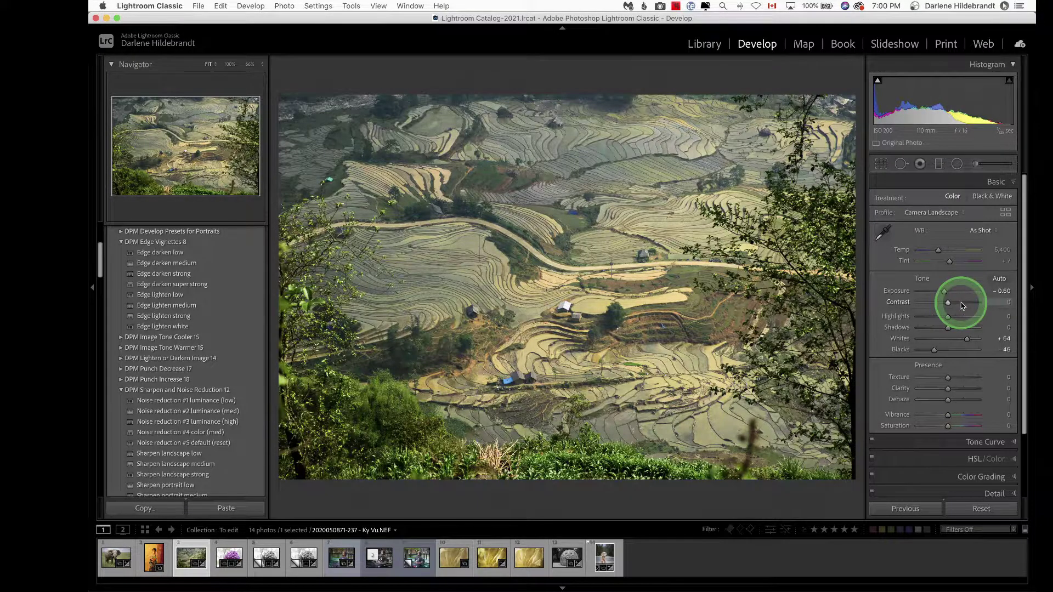
Shape the terrace photo's point curve into an S-curve with a highlight point at input 171, output 186 and a shadow point at 73, 62
{"action": "scroll", "coordinate": [965, 357], "scroll_direction": "down", "scroll_amount": 1}
{"action": "left_click", "coordinate": [975, 423]}
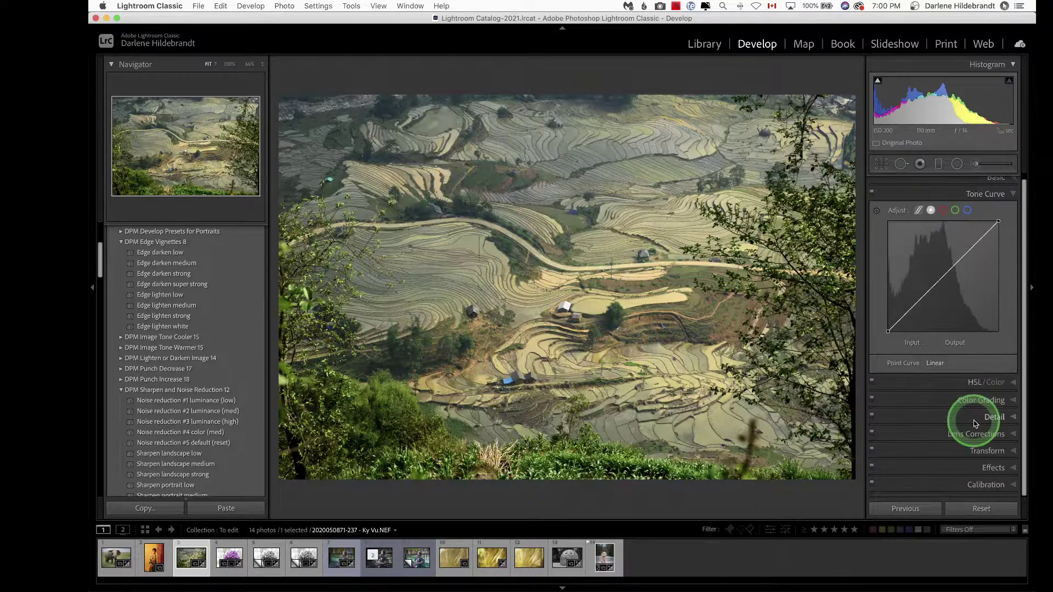
{"action": "left_click", "coordinate": [942, 369]}
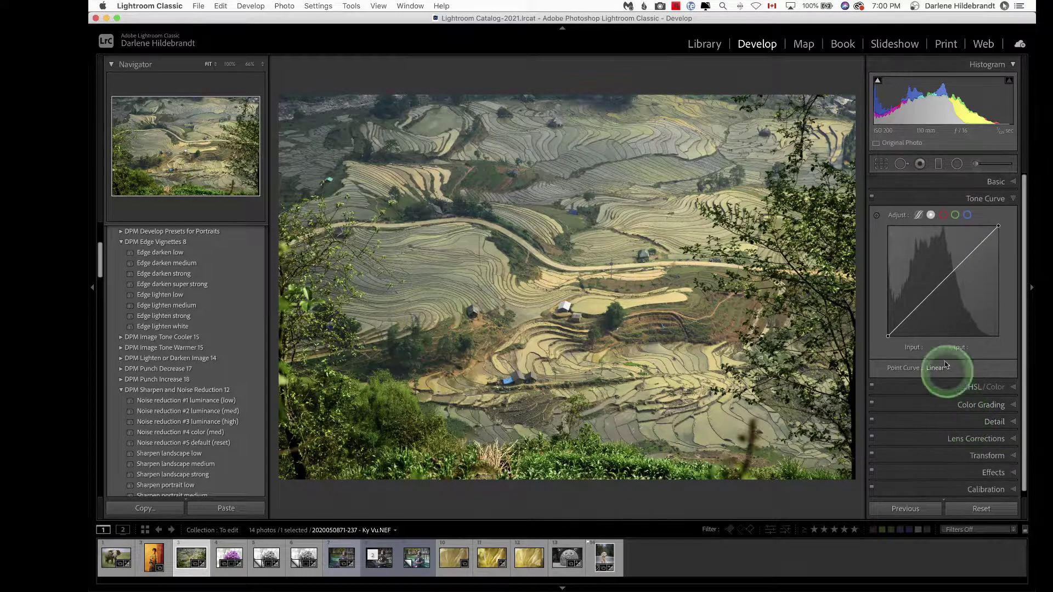
{"action": "left_click", "coordinate": [945, 294]}
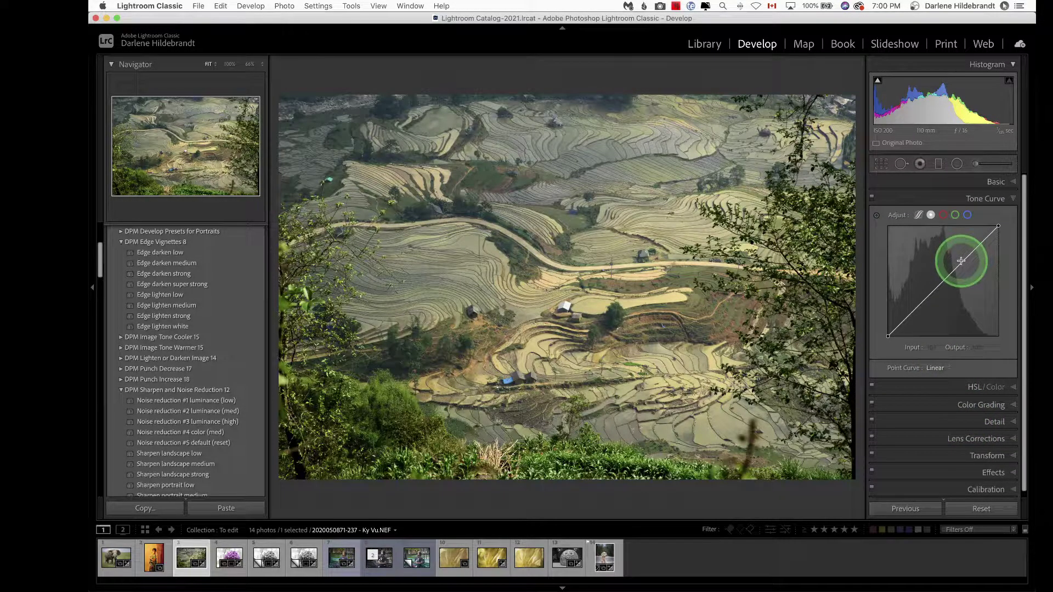
{"action": "left_click_drag", "start_coordinate": [961, 261], "coordinate": [956, 260]}
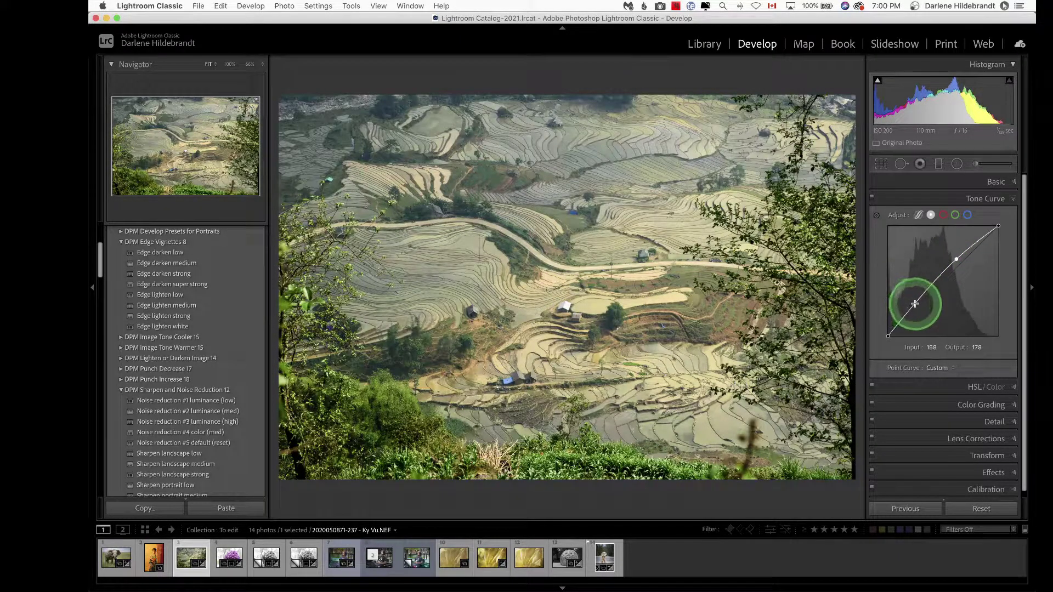
{"action": "left_click_drag", "start_coordinate": [917, 305], "coordinate": [920, 312]}
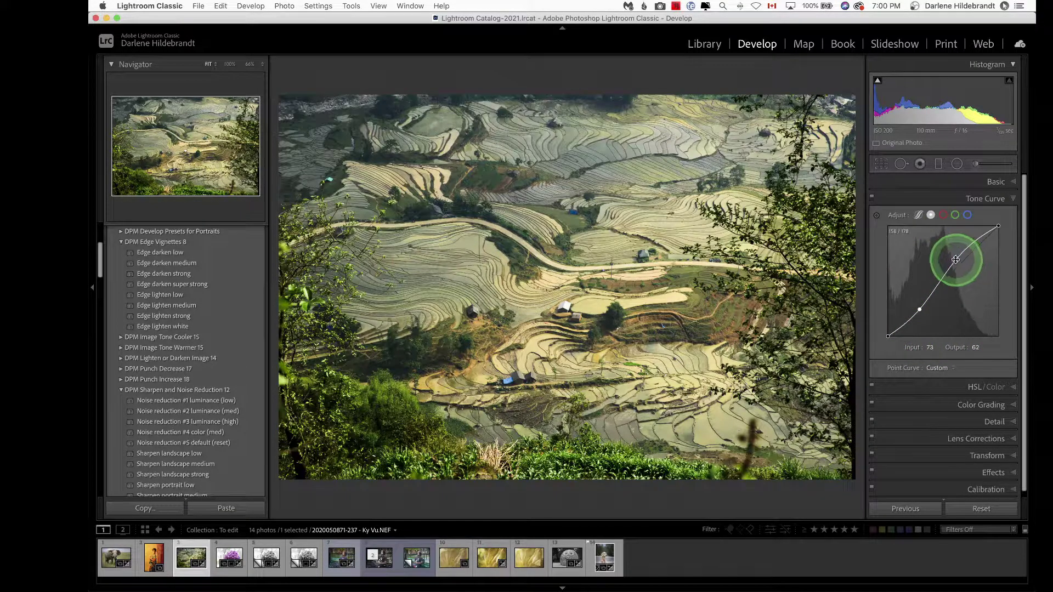
{"action": "mouse_move", "coordinate": [960, 257]}
{"action": "left_mouse_down"}
{"action": "mouse_move", "coordinate": [966, 272]}
{"action": "mouse_move", "coordinate": [961, 249]}
{"action": "mouse_move", "coordinate": [964, 258]}
{"action": "left_mouse_up"}
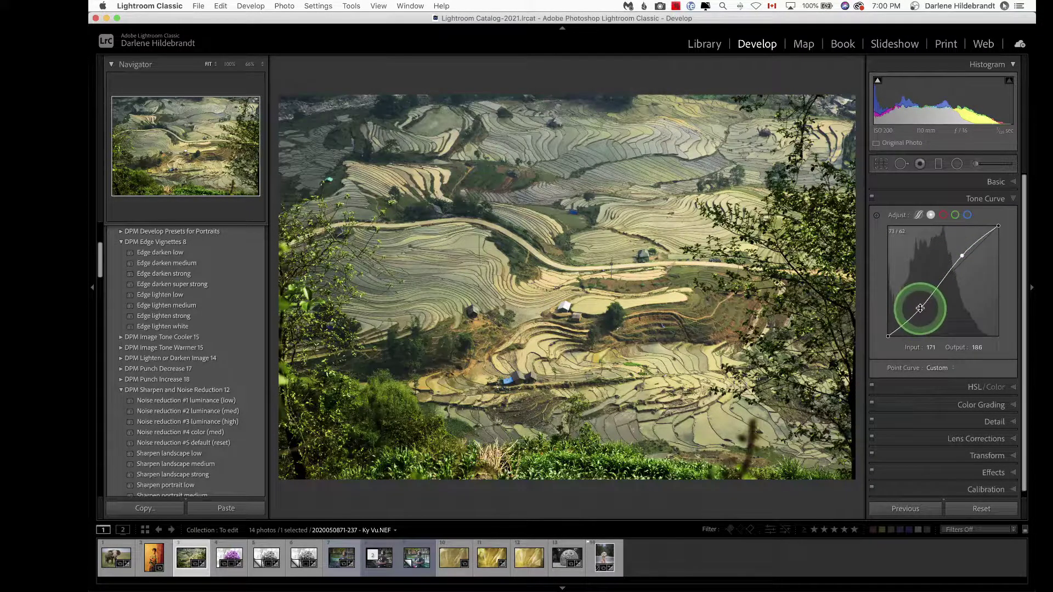
{"action": "left_click", "coordinate": [924, 312]}
{"action": "left_click_drag", "start_coordinate": [924, 316], "coordinate": [920, 312]}
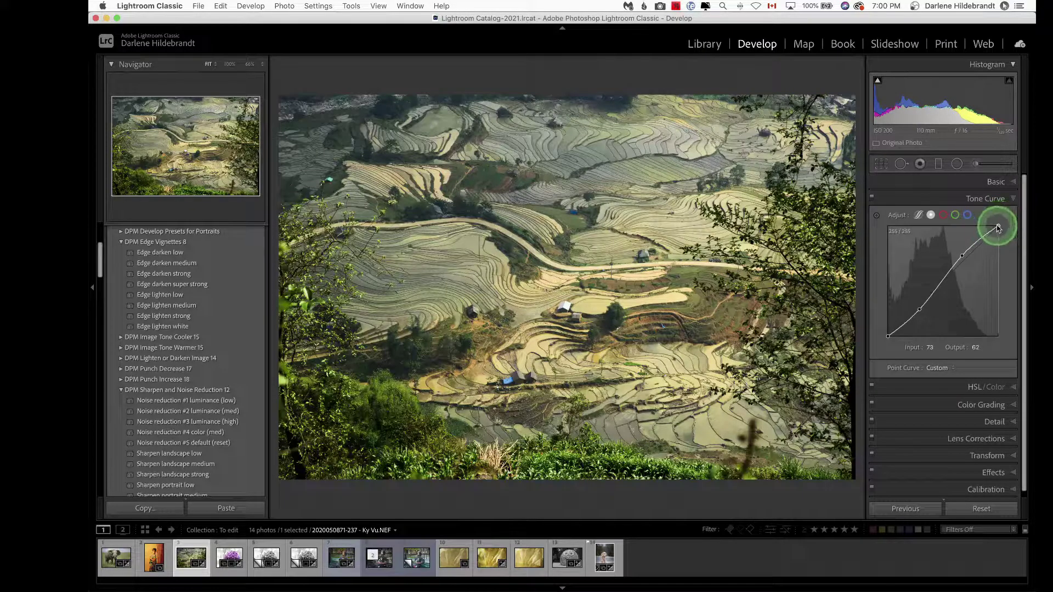
Try moving the tone curve's white endpoint inward to input 233, and return it to input 255, output 255
{"action": "left_click_drag", "start_coordinate": [998, 228], "coordinate": [990, 225]}
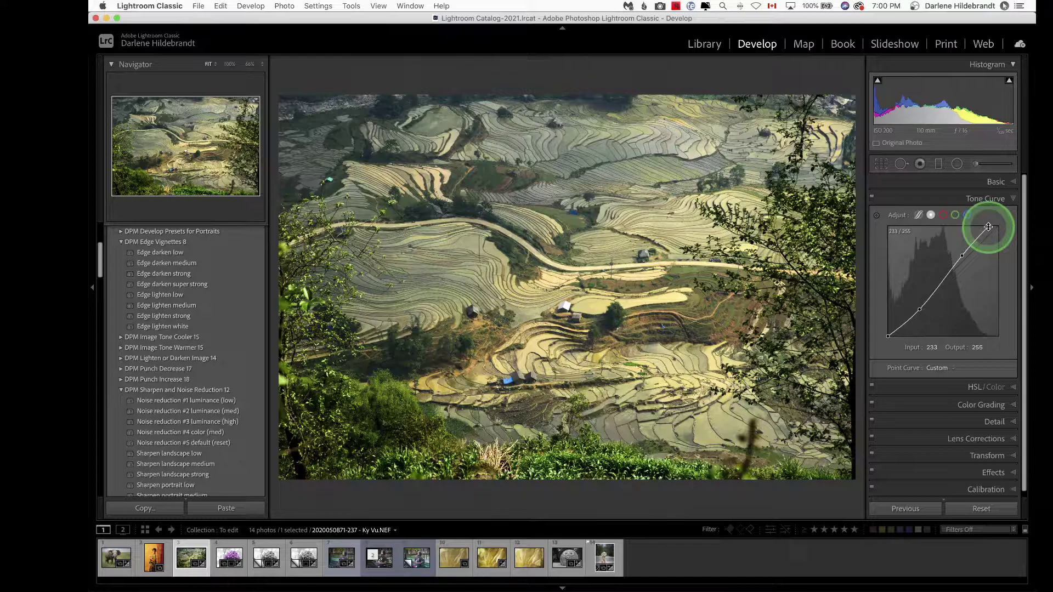
{"action": "left_click_drag", "start_coordinate": [1000, 228], "coordinate": [999, 225]}
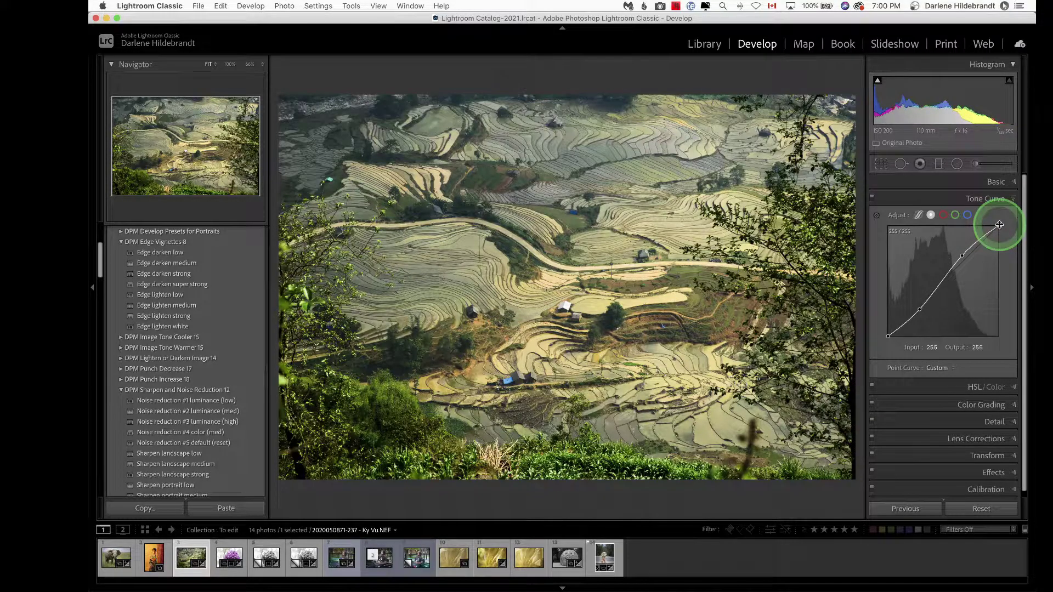
{"action": "left_click", "coordinate": [976, 246]}
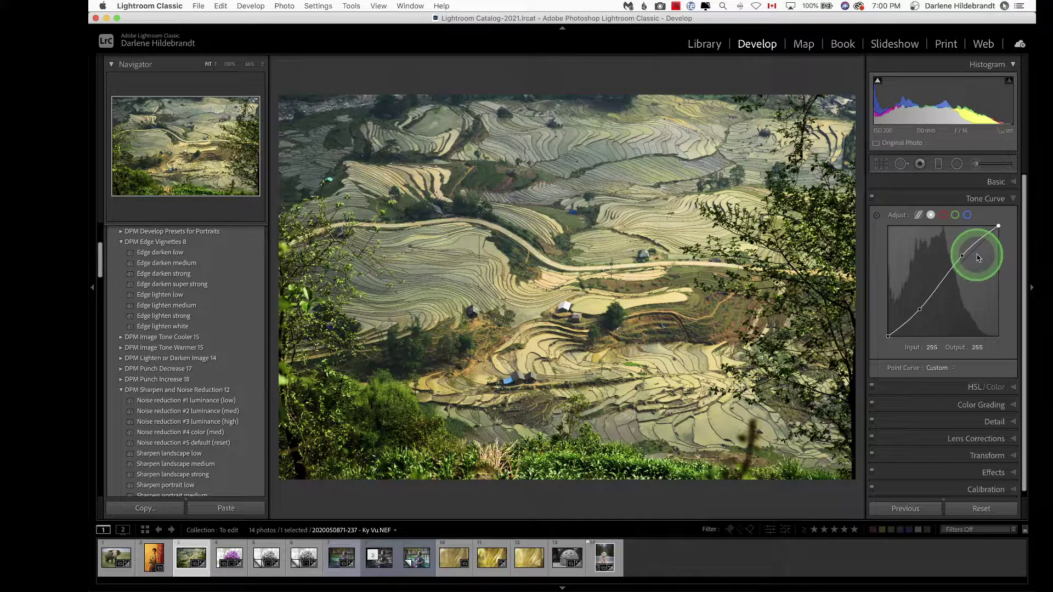
Compare the terrace photo's unedited Before view with the current edit, and return to the edited view
{"action": "key", "text": "backslash"}
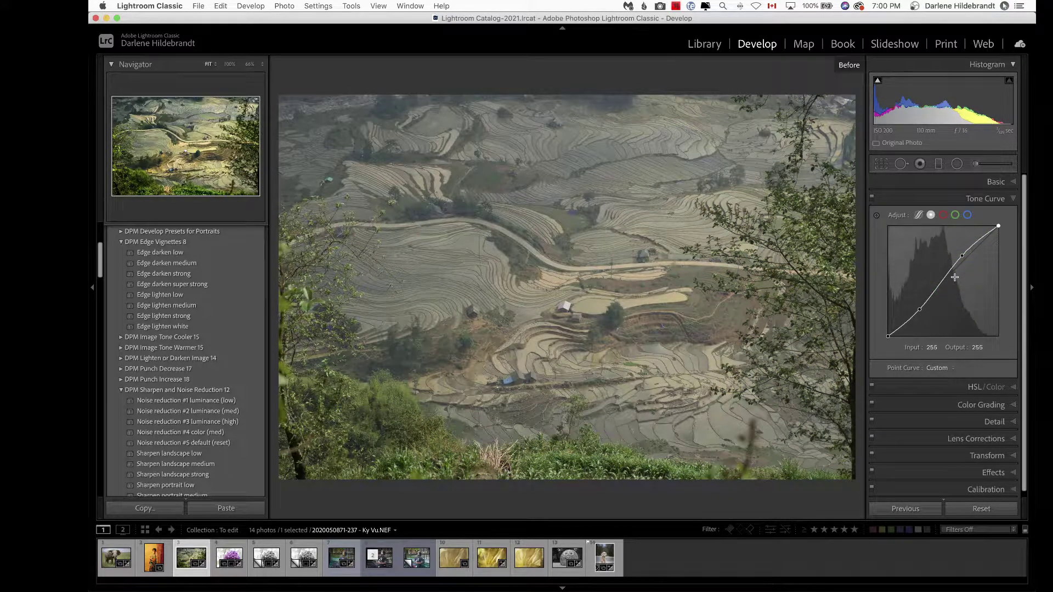
{"action": "left_click", "coordinate": [955, 276]}
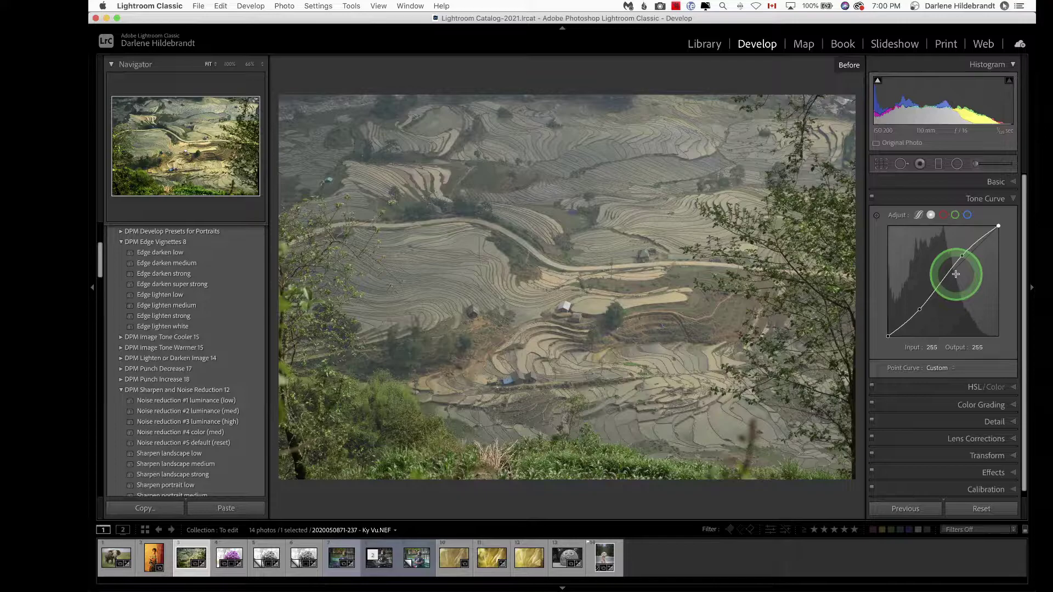
{"action": "key", "text": "backslash"}
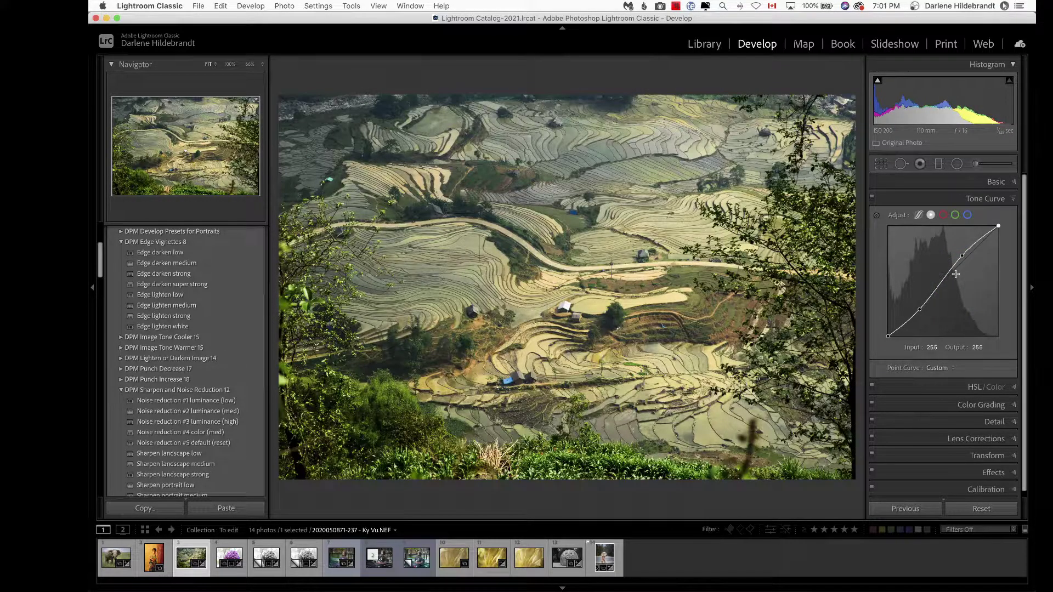
Warm the photo's white balance to Temp 5,791 and Tint +3
{"action": "left_click", "coordinate": [952, 272]}
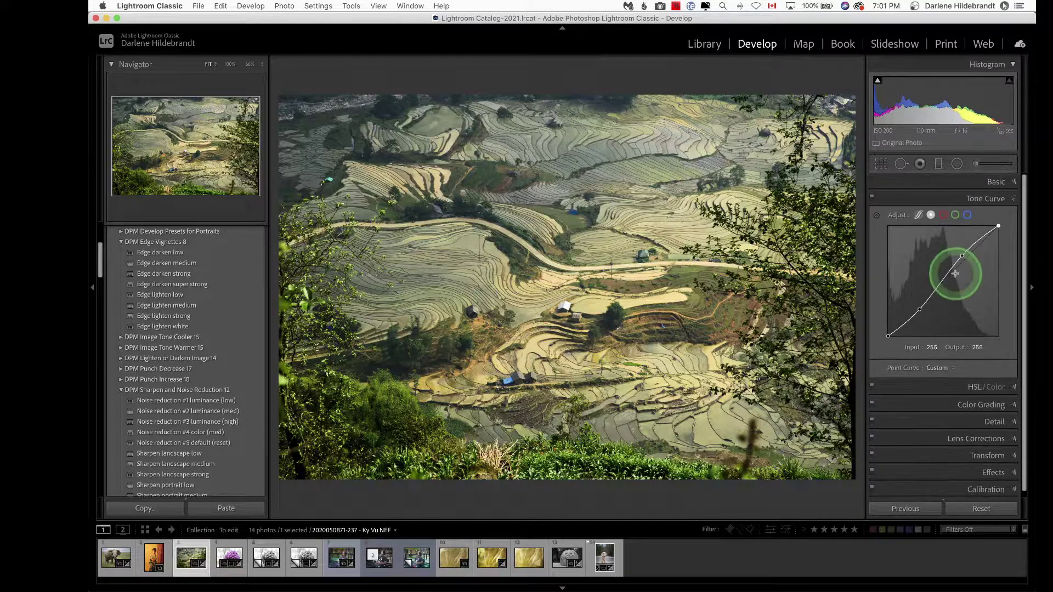
{"action": "left_click", "coordinate": [982, 214]}
{"action": "left_click", "coordinate": [994, 183]}
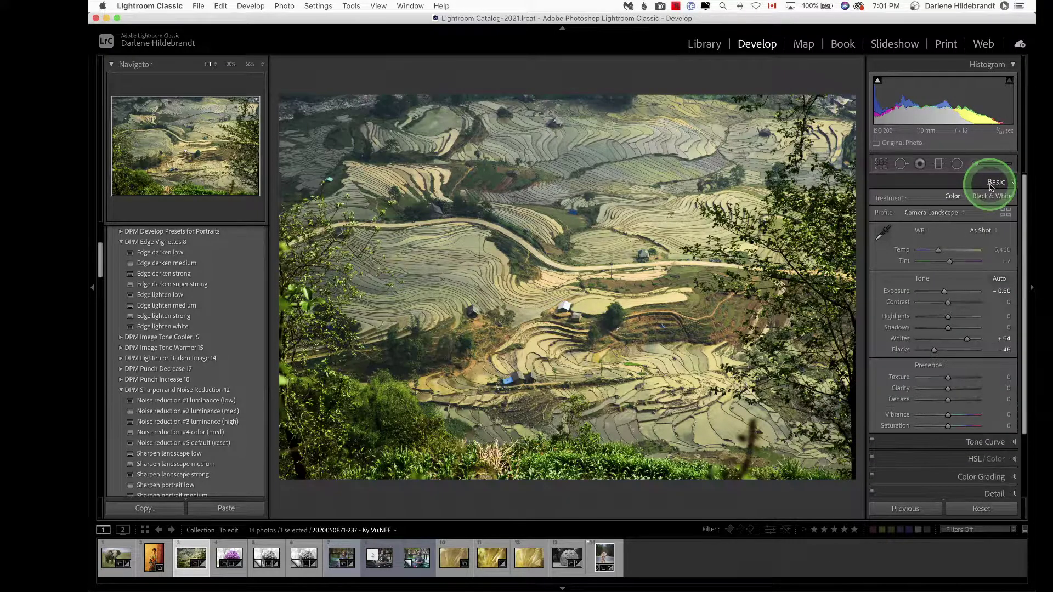
{"action": "left_click", "coordinate": [990, 257]}
{"action": "mouse_move", "coordinate": [987, 250]}
{"action": "left_mouse_down"}
{"action": "mouse_move", "coordinate": [997, 245]}
{"action": "mouse_move", "coordinate": [998, 261]}
{"action": "left_mouse_up"}
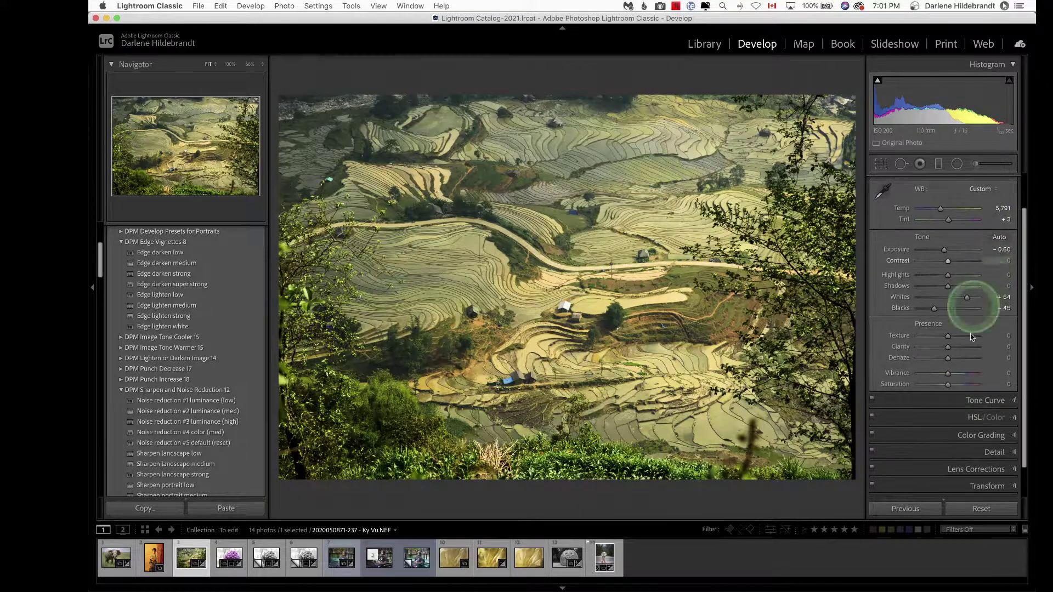
Try strong hue shifts in both directions on the foreground greenery with the HSL targeted adjustment tool
{"action": "left_click", "coordinate": [971, 422]}
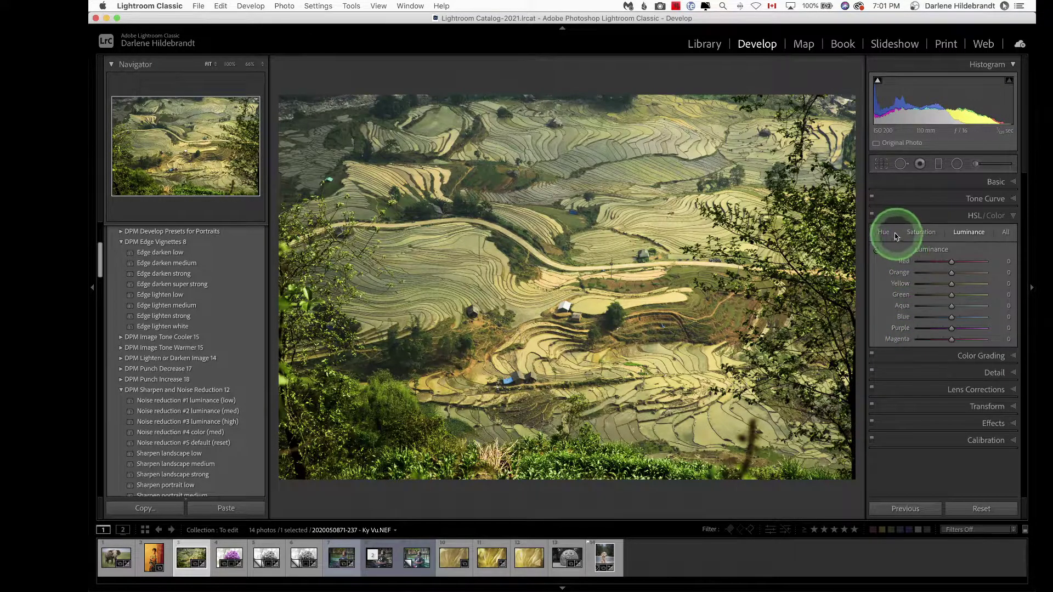
{"action": "left_click", "coordinate": [883, 234]}
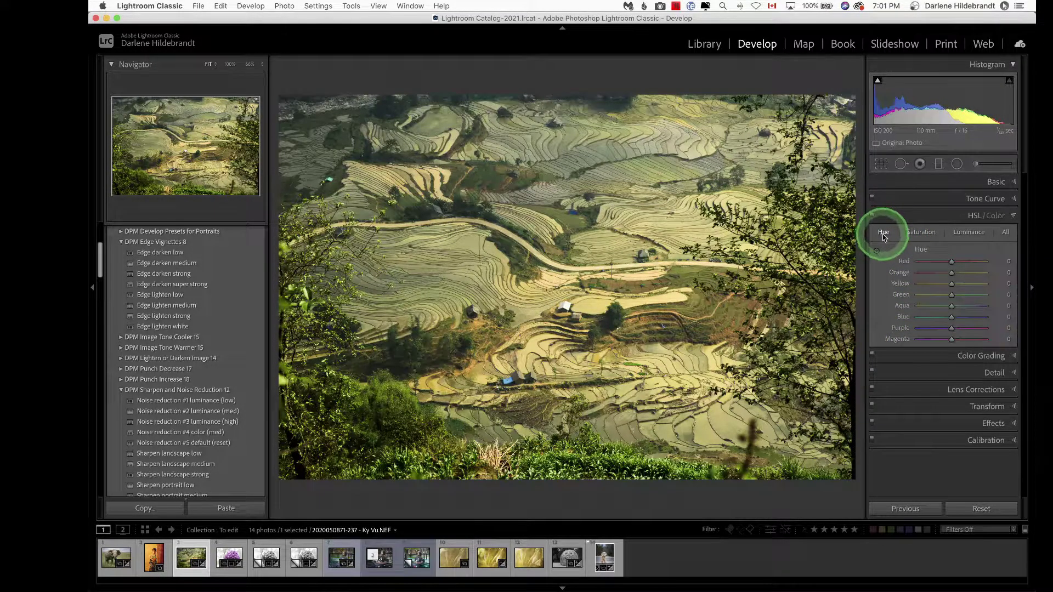
{"action": "left_click", "coordinate": [877, 250]}
{"action": "left_click", "coordinate": [535, 393]}
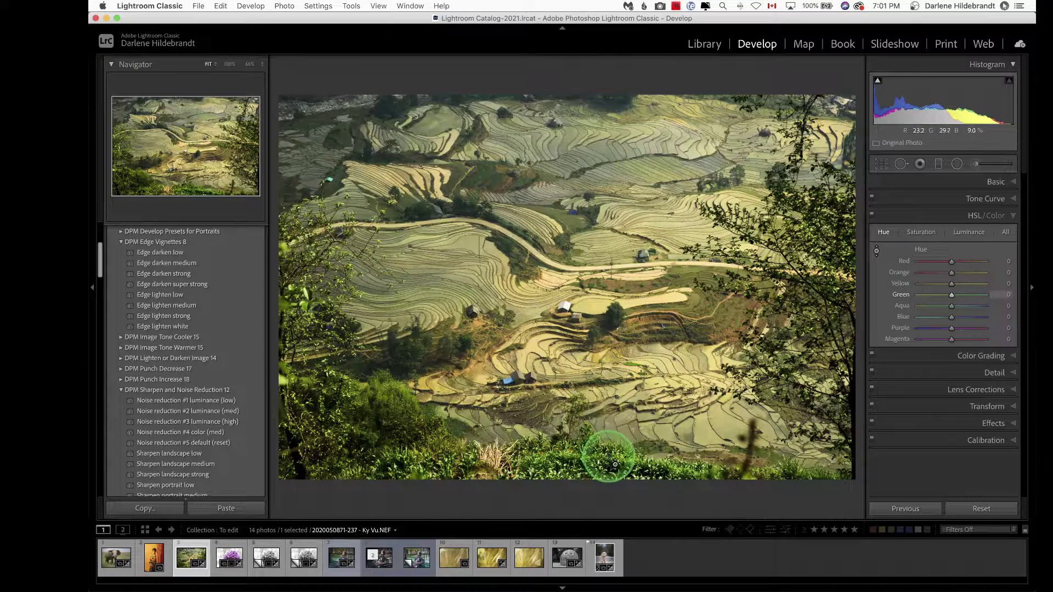
{"action": "left_click_drag", "start_coordinate": [610, 455], "coordinate": [604, 499]}
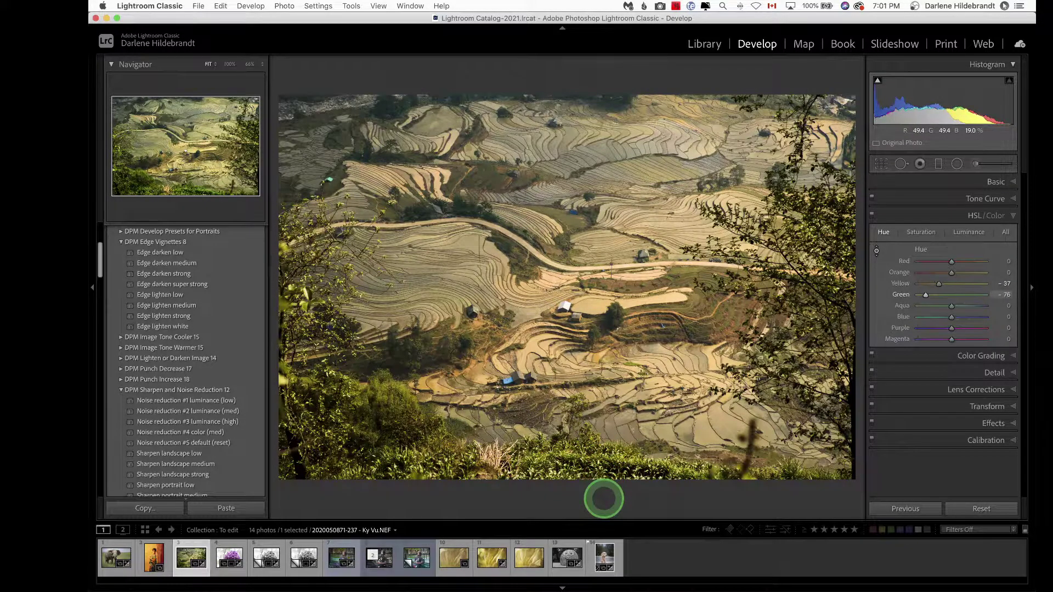
{"action": "left_click_drag", "start_coordinate": [604, 499], "coordinate": [602, 344]}
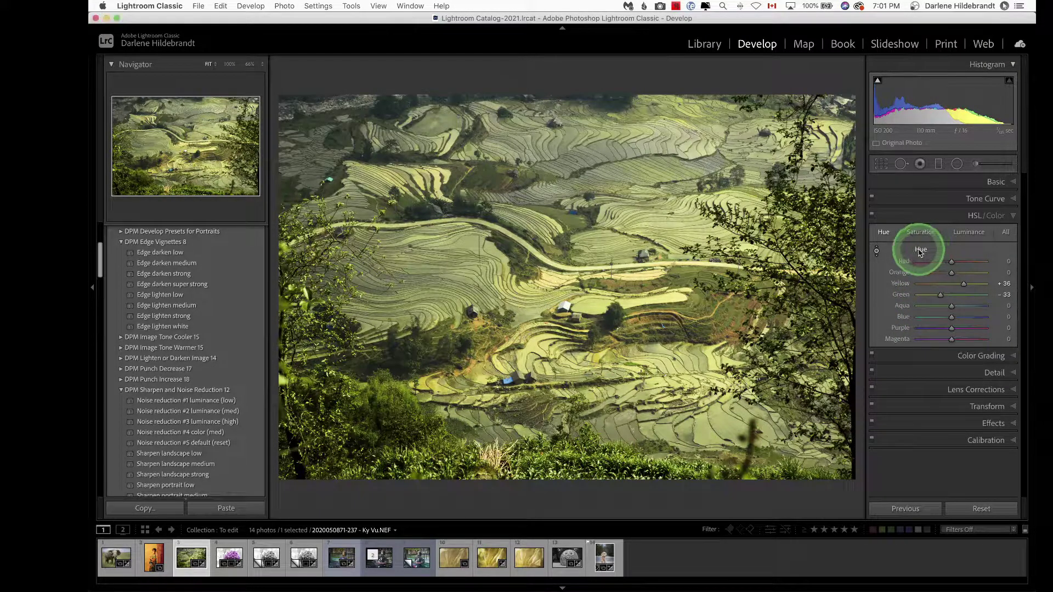
Shift the foreground greenery's hue to Yellow -12 and Green -25 with targeted adjustment, and compare the photo with and without the HSL changes
{"action": "left_click", "coordinate": [877, 254]}
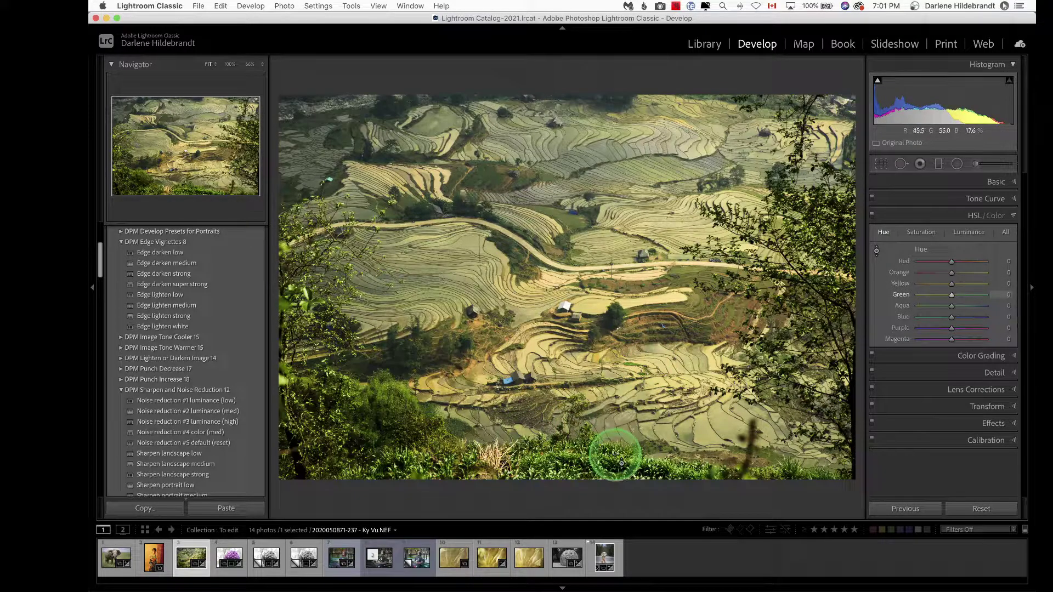
{"action": "left_click_drag", "start_coordinate": [621, 463], "coordinate": [622, 468]}
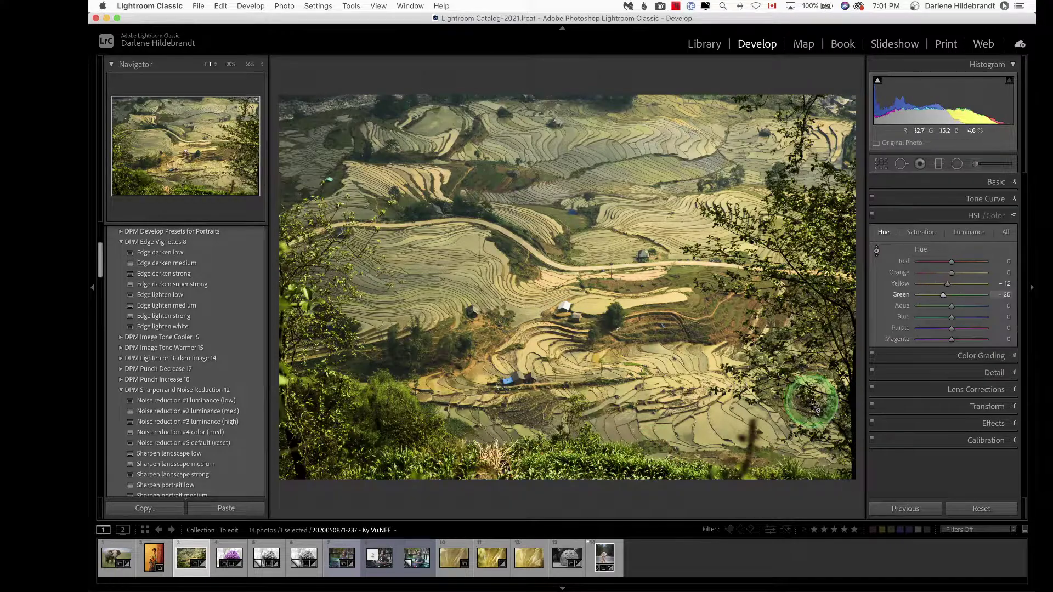
{"action": "left_click", "coordinate": [876, 251]}
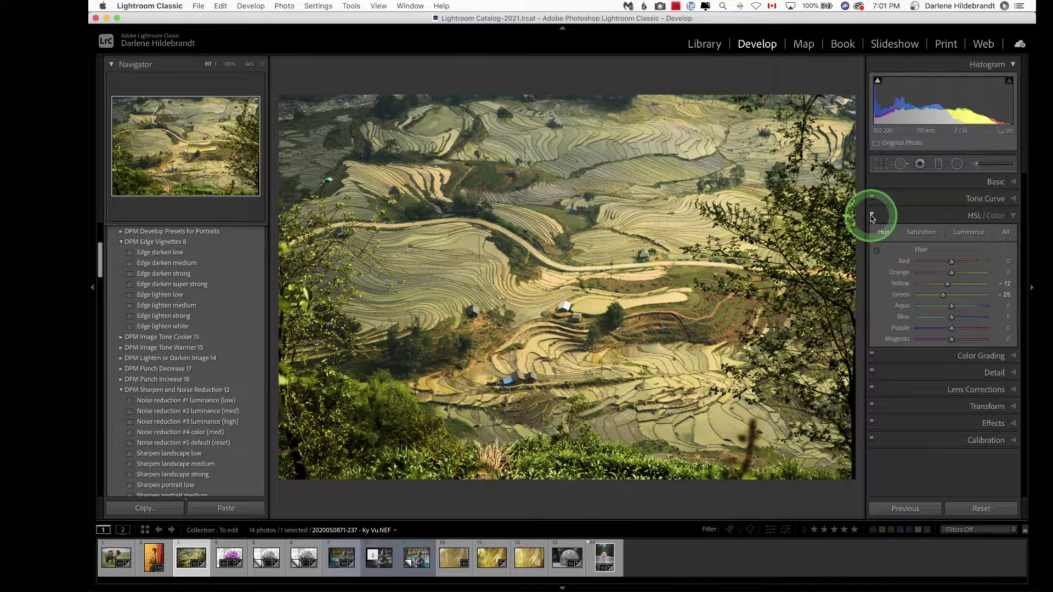
{"action": "left_click", "coordinate": [872, 216]}
{"action": "left_click", "coordinate": [871, 216]}
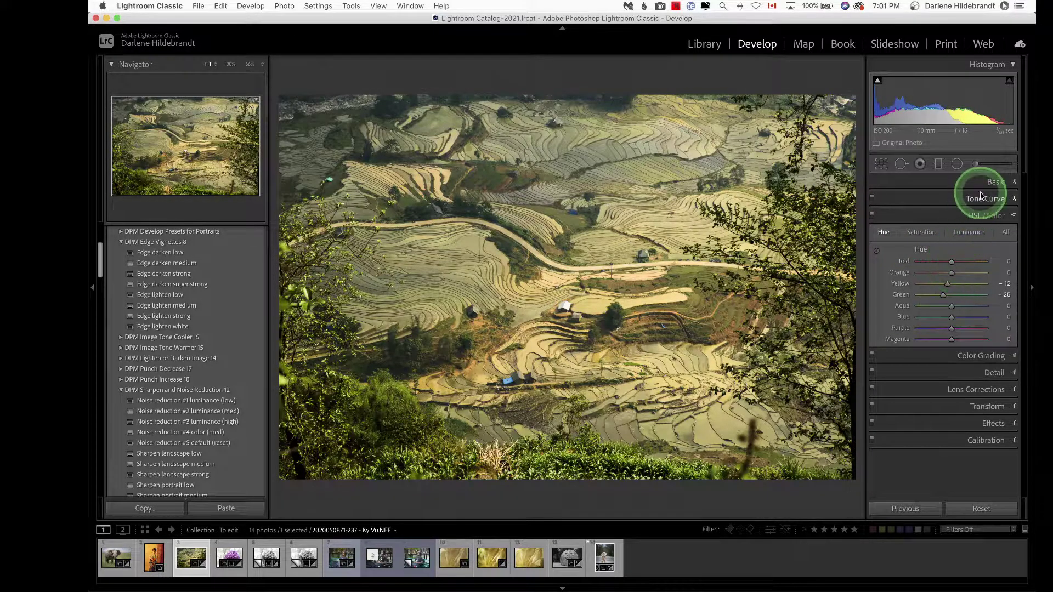
Apply a heavy dark post-crop vignette with Amount -83 in the Effects settings
{"action": "left_click", "coordinate": [996, 184]}
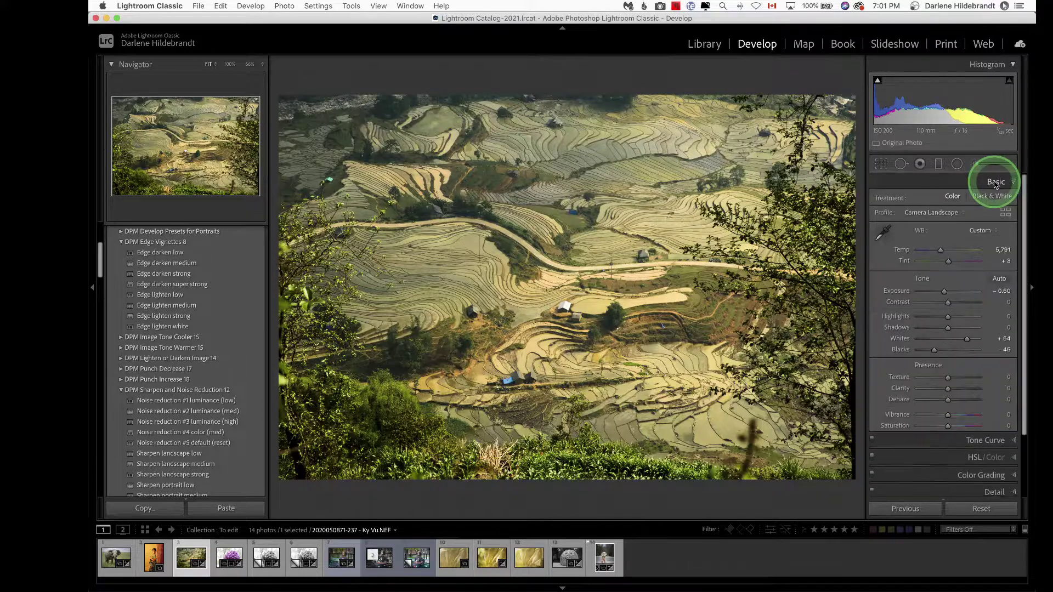
{"action": "left_click", "coordinate": [966, 399]}
{"action": "left_click", "coordinate": [985, 464]}
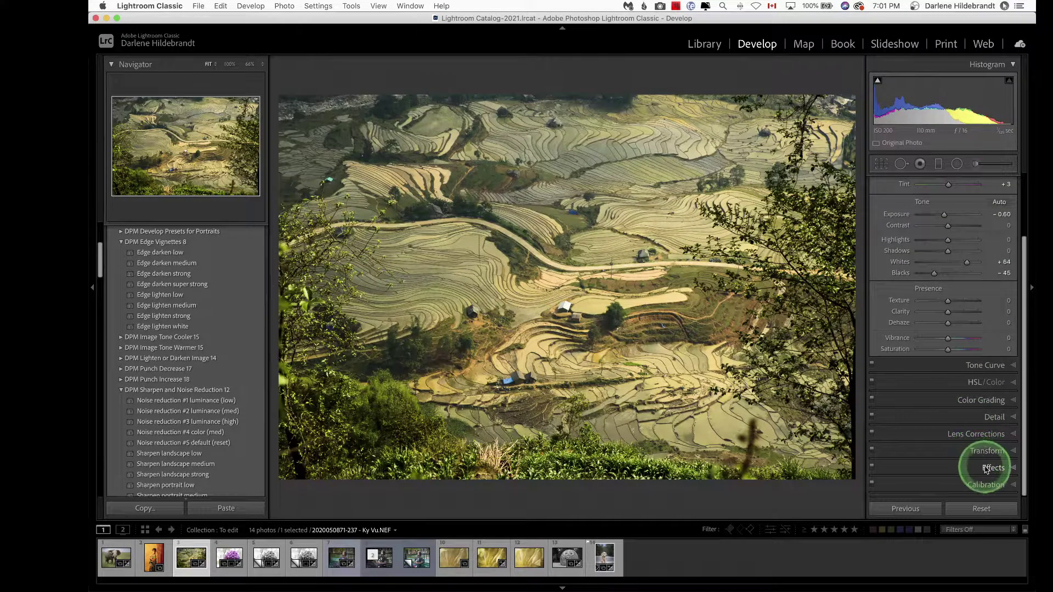
{"action": "left_click", "coordinate": [948, 367]}
{"action": "left_click", "coordinate": [924, 339]}
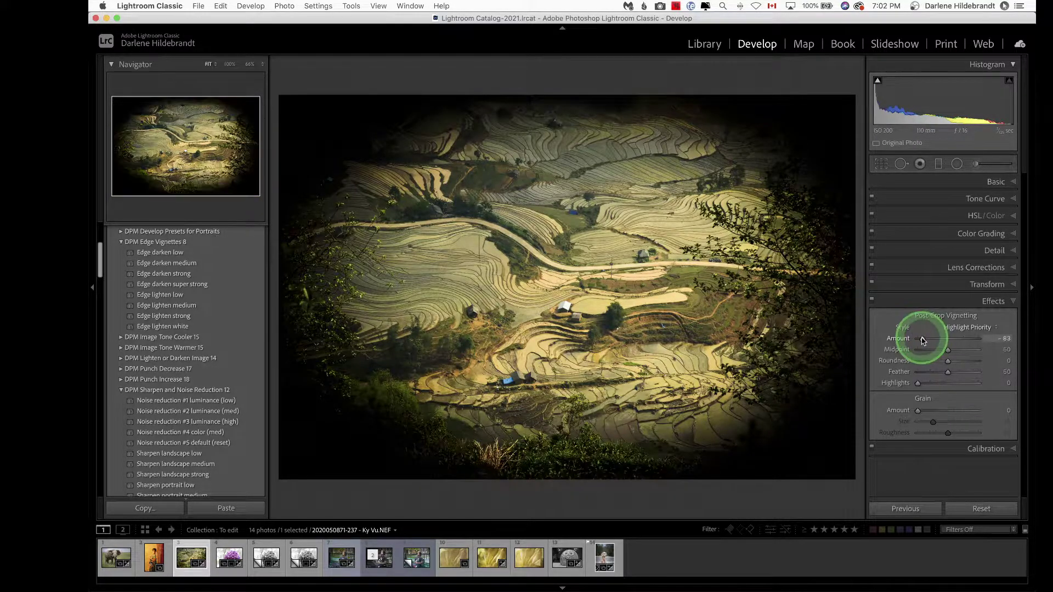
Shape the vignette with a hard edge using Feather 0, Roundness +31 and Midpoint 23
{"action": "left_click", "coordinate": [948, 373]}
{"action": "left_click", "coordinate": [943, 385]}
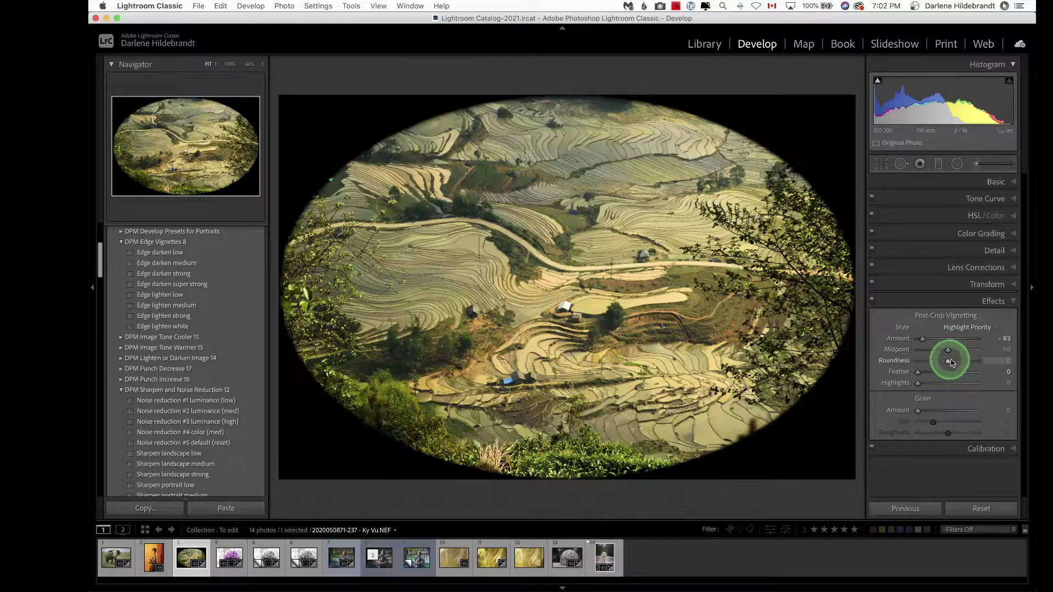
{"action": "mouse_move", "coordinate": [948, 361]}
{"action": "left_mouse_down"}
{"action": "mouse_move", "coordinate": [963, 362]}
{"action": "mouse_move", "coordinate": [934, 352]}
{"action": "left_mouse_up"}
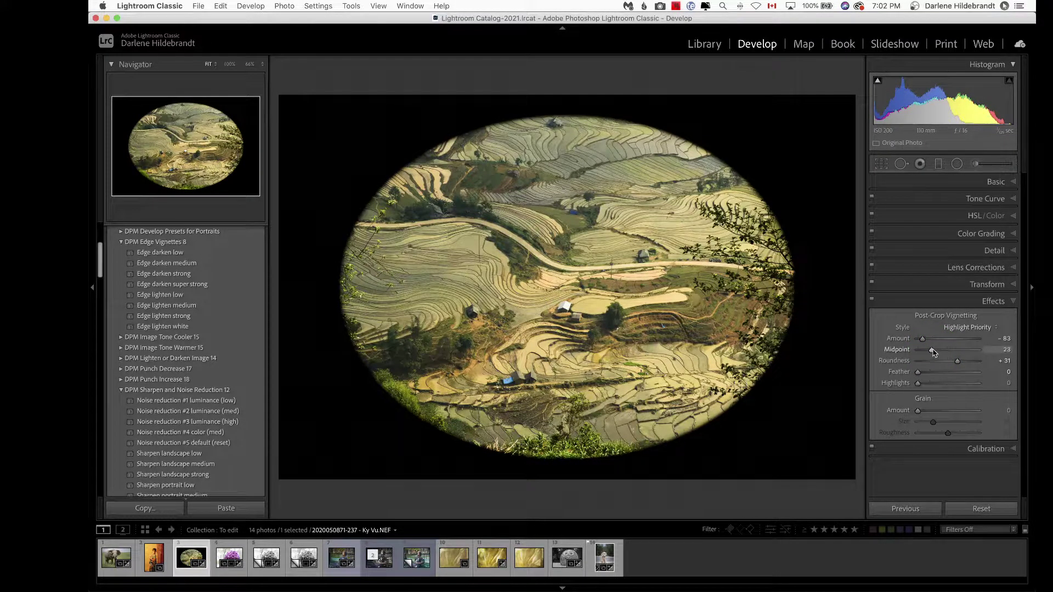
{"action": "left_click", "coordinate": [933, 351]}
Soften the vignette to Feather 87 and lighten its Amount to -23
{"action": "left_click", "coordinate": [919, 373]}
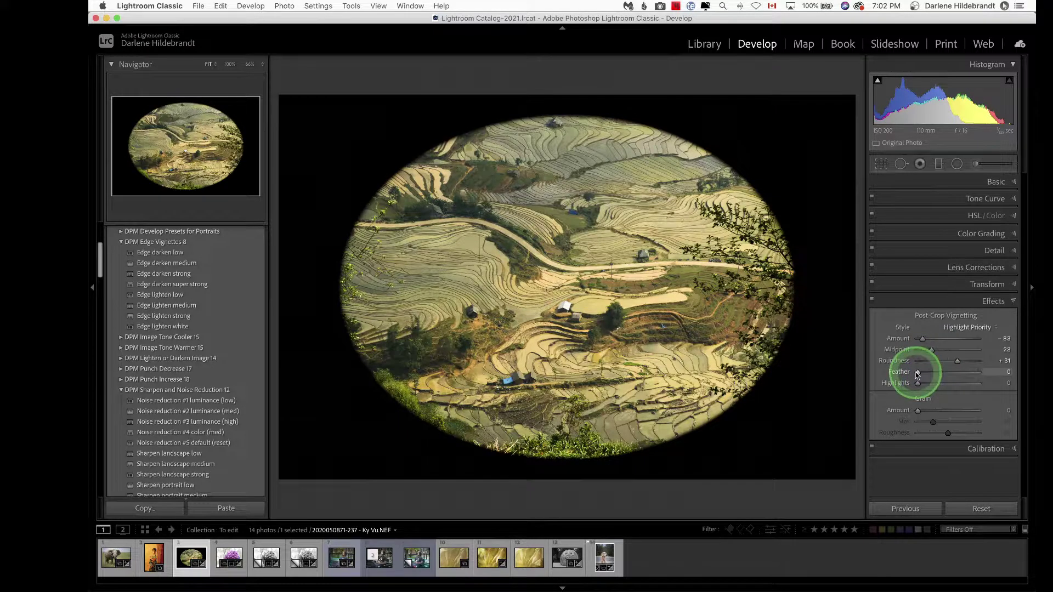
{"action": "left_click_drag", "start_coordinate": [917, 374], "coordinate": [965, 377]}
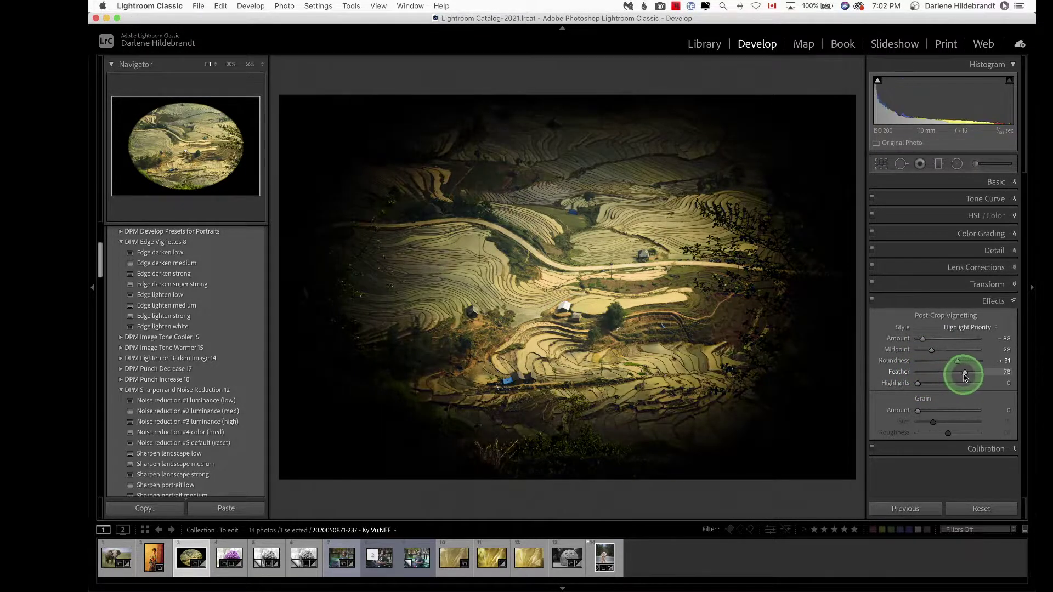
{"action": "left_click_drag", "start_coordinate": [922, 339], "coordinate": [942, 342]}
{"action": "double_click", "coordinate": [938, 341]}
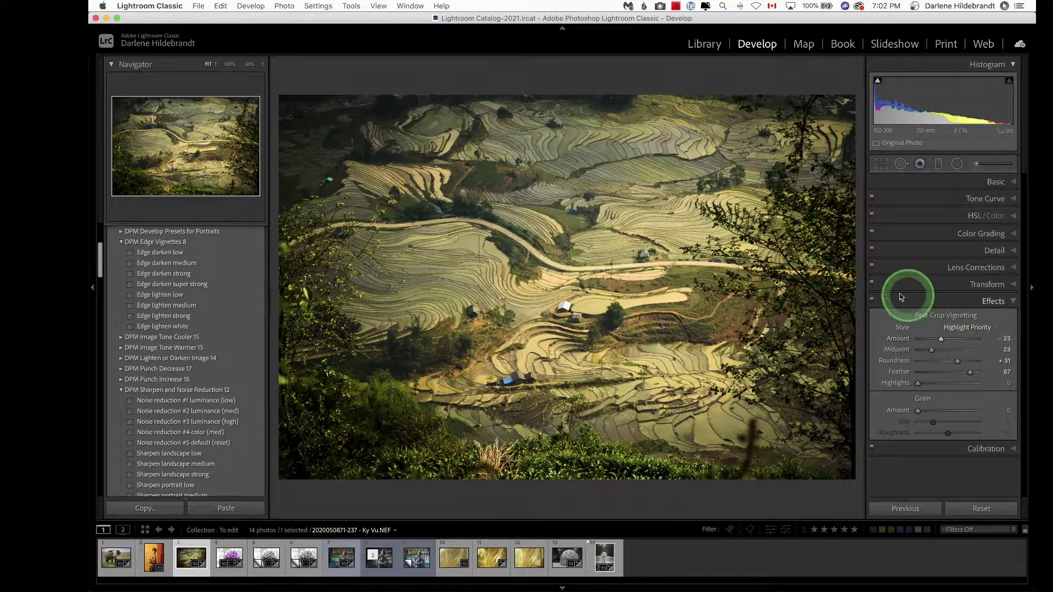
Try the Color Priority vignette style and return to Highlight Priority
{"action": "left_click", "coordinate": [953, 327]}
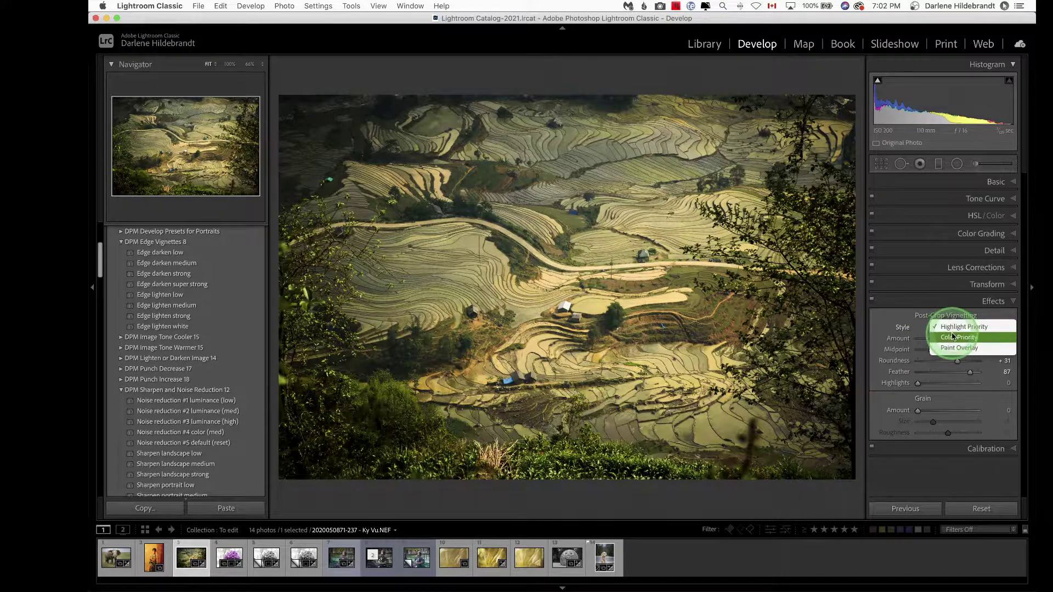
{"action": "left_click", "coordinate": [953, 337]}
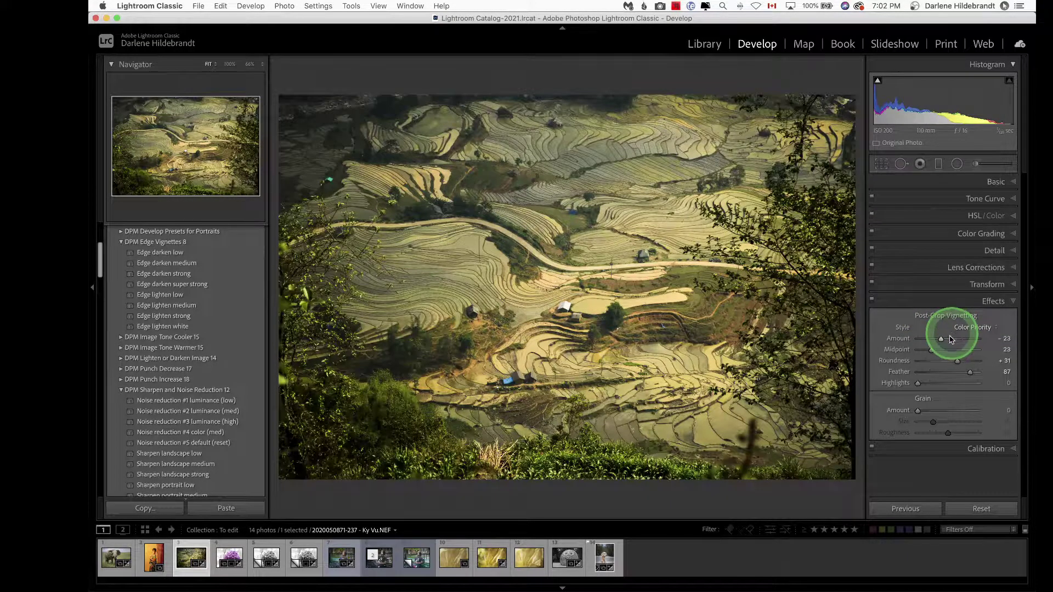
{"action": "left_click", "coordinate": [965, 326]}
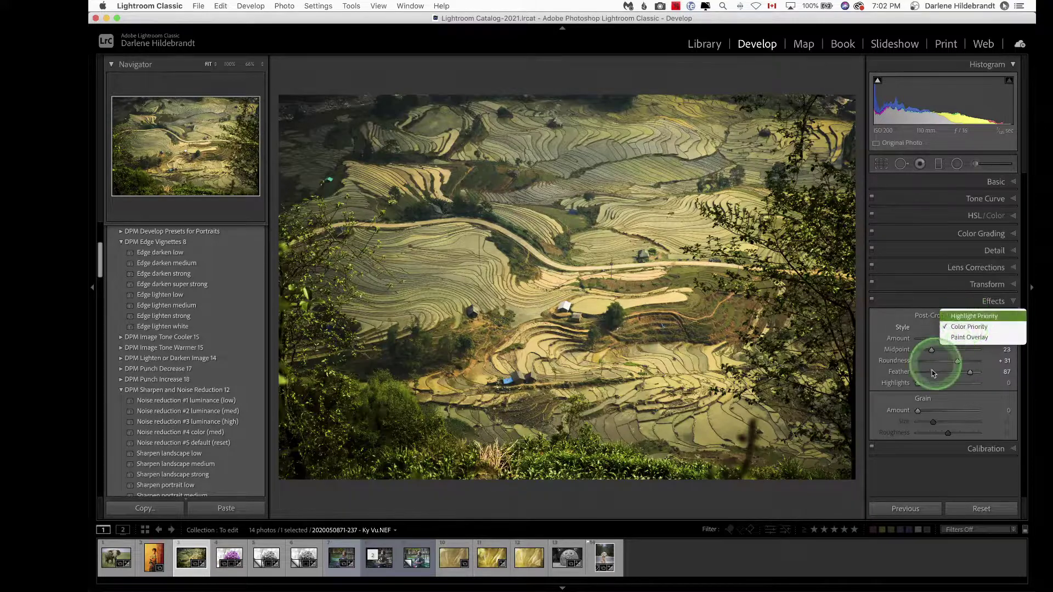
{"action": "key", "text": "Return"}
Set the vignette's Highlights to 55 while testing a stronger Amount of -70, and bring Amount back to -27
{"action": "left_click_drag", "start_coordinate": [917, 383], "coordinate": [949, 389]}
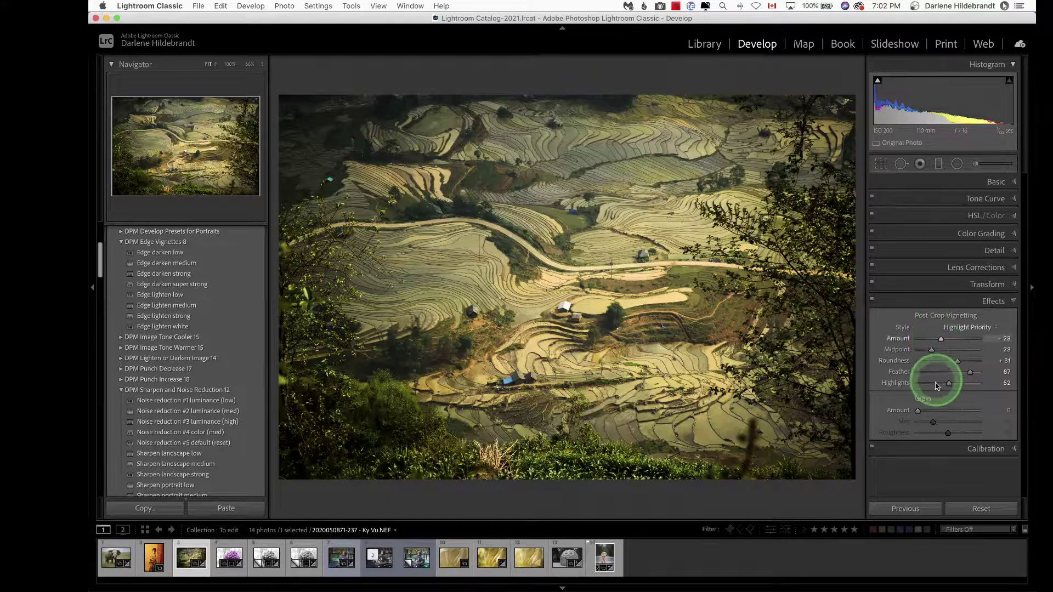
{"action": "double_click", "coordinate": [895, 382]}
{"action": "left_click_drag", "start_coordinate": [941, 338], "coordinate": [927, 341]}
{"action": "left_click_drag", "start_coordinate": [946, 384], "coordinate": [951, 385]}
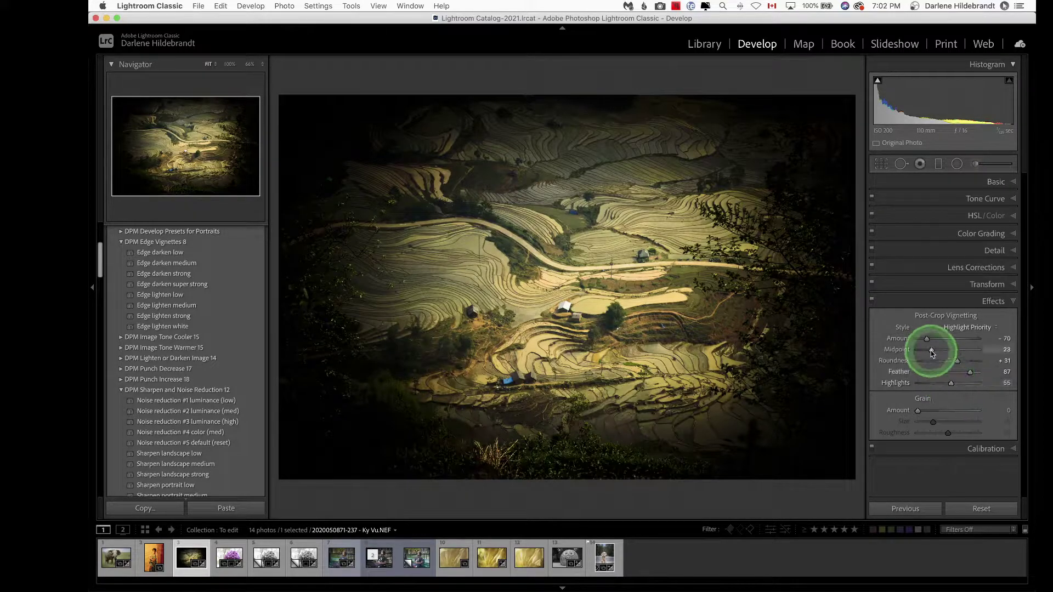
{"action": "left_click_drag", "start_coordinate": [927, 339], "coordinate": [944, 341]}
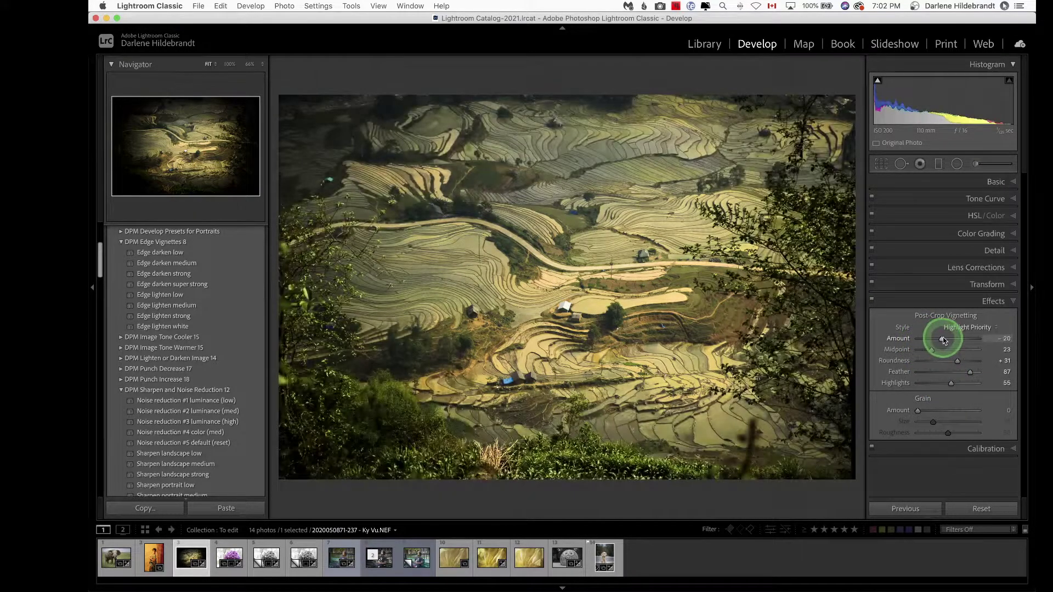
Change the vignette style to Color Priority and set Amount -34, Midpoint 19 and Feather 100
{"action": "left_click", "coordinate": [960, 327]}
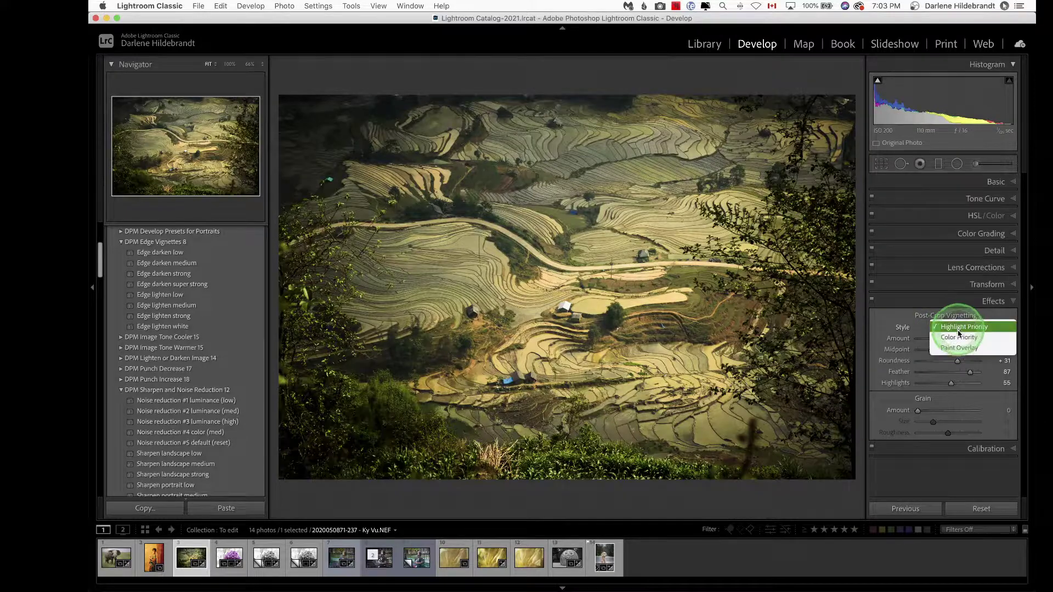
{"action": "left_click", "coordinate": [960, 338]}
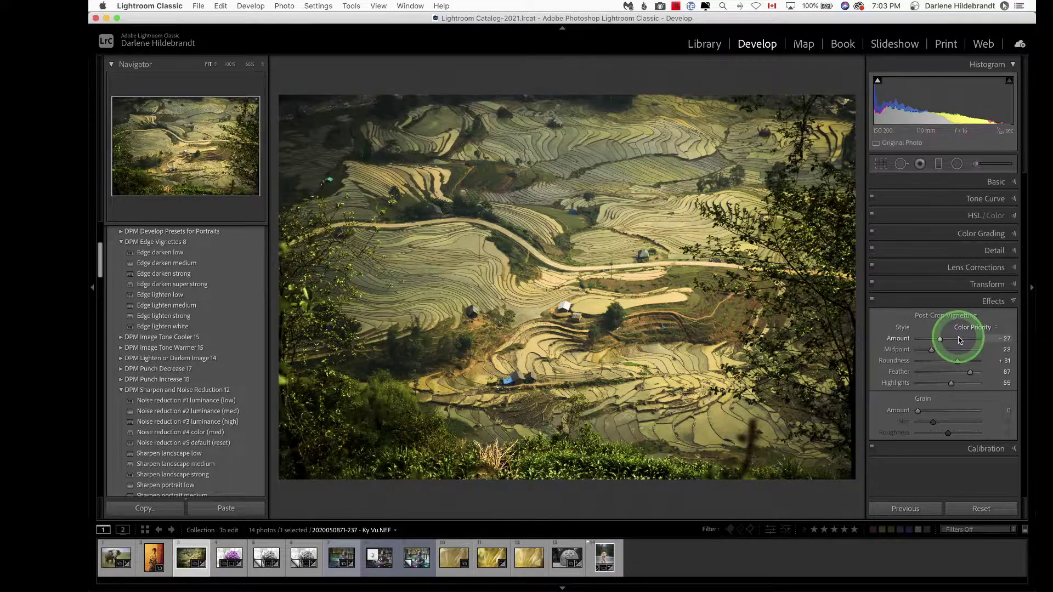
{"action": "mouse_move", "coordinate": [940, 341]}
{"action": "left_mouse_down"}
{"action": "mouse_move", "coordinate": [933, 351]}
{"action": "mouse_move", "coordinate": [978, 372]}
{"action": "mouse_move", "coordinate": [929, 350]}
{"action": "left_mouse_up"}
{"action": "left_click", "coordinate": [959, 362]}
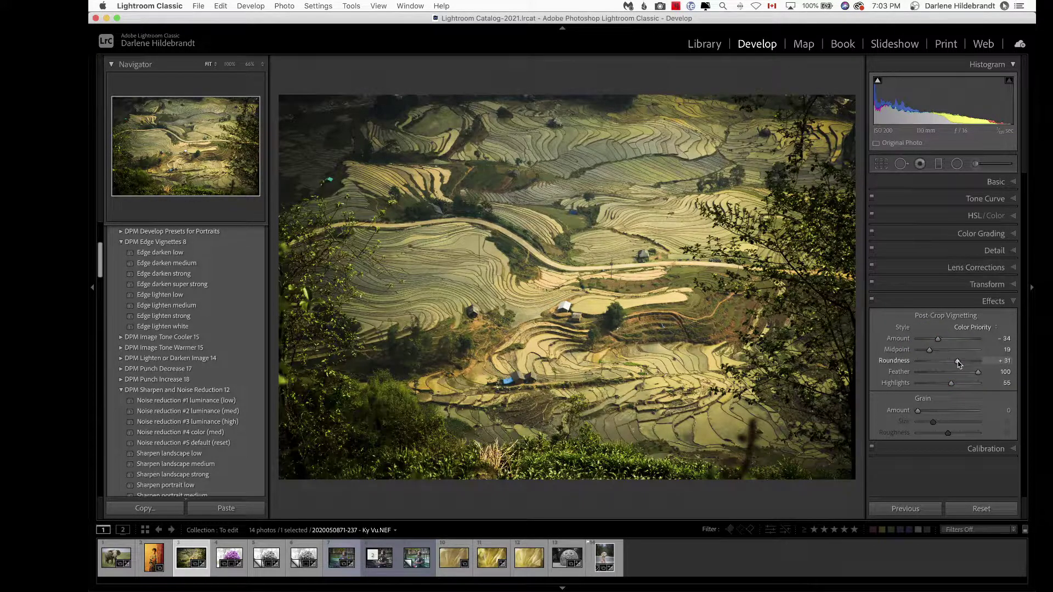
Compare the photo with and without the Effects adjustments, and ease the vignette Amount to -27
{"action": "left_click", "coordinate": [872, 299]}
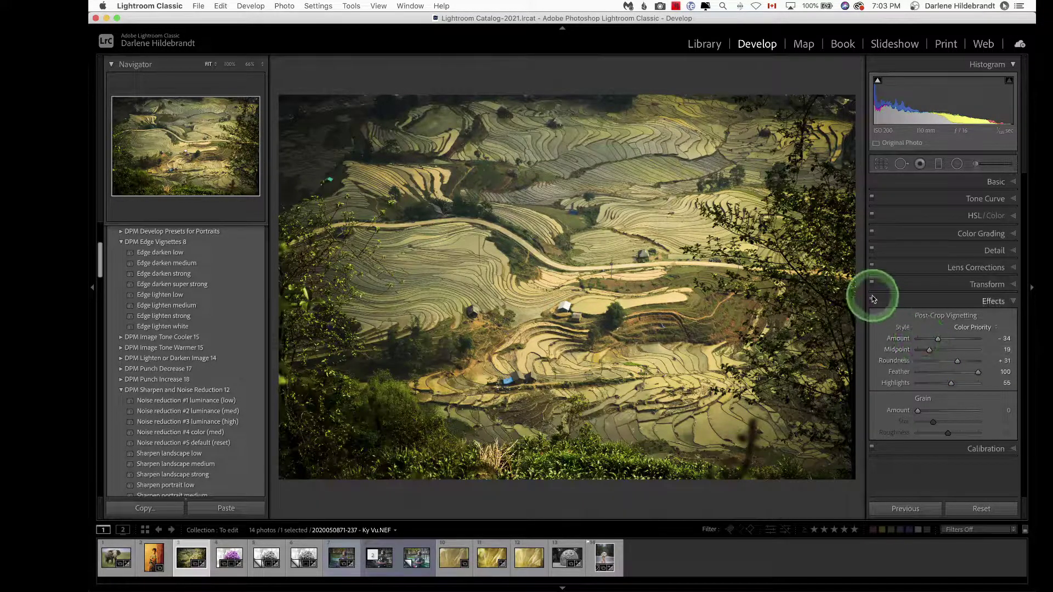
{"action": "left_click", "coordinate": [874, 301]}
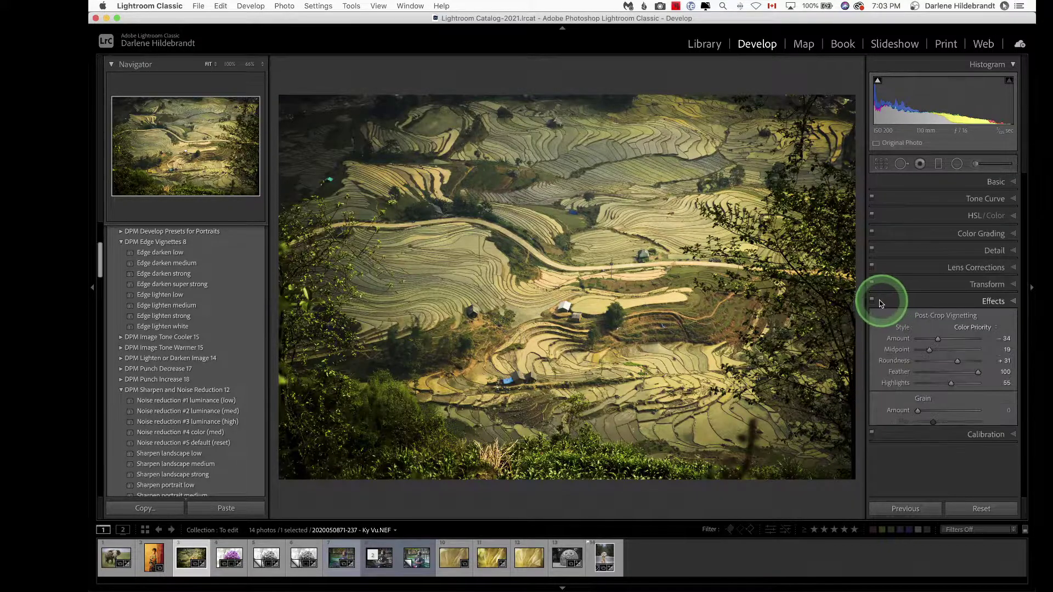
{"action": "left_click", "coordinate": [875, 304]}
{"action": "left_click", "coordinate": [889, 304]}
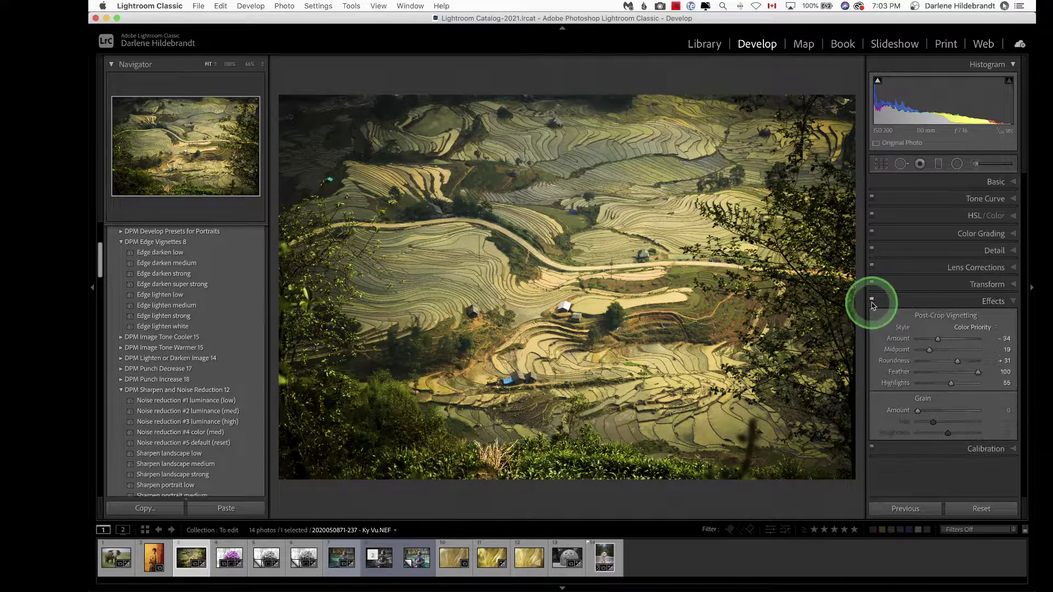
{"action": "left_click", "coordinate": [873, 305]}
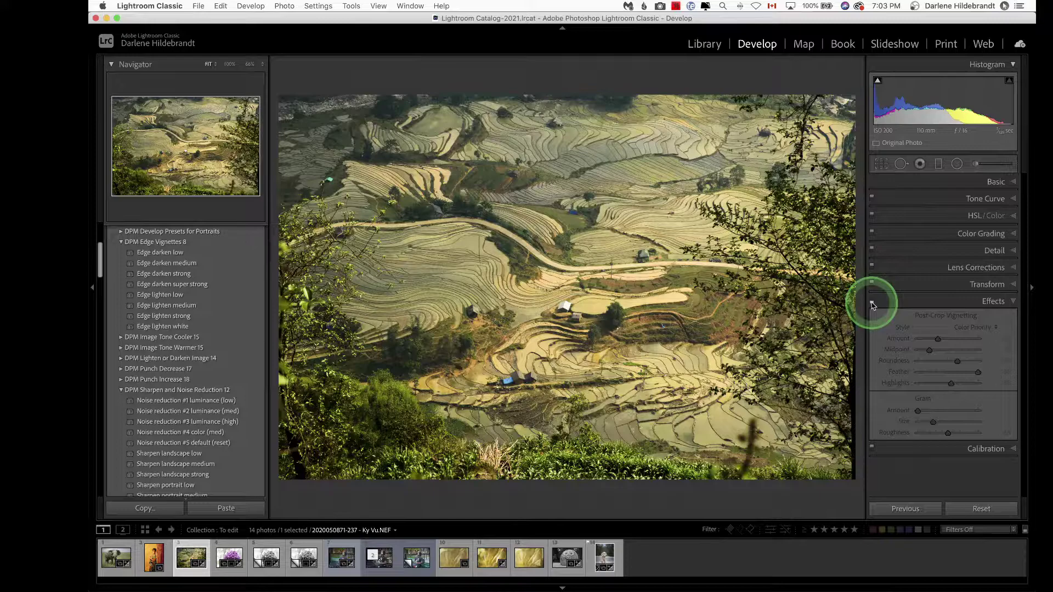
{"action": "left_click", "coordinate": [872, 304]}
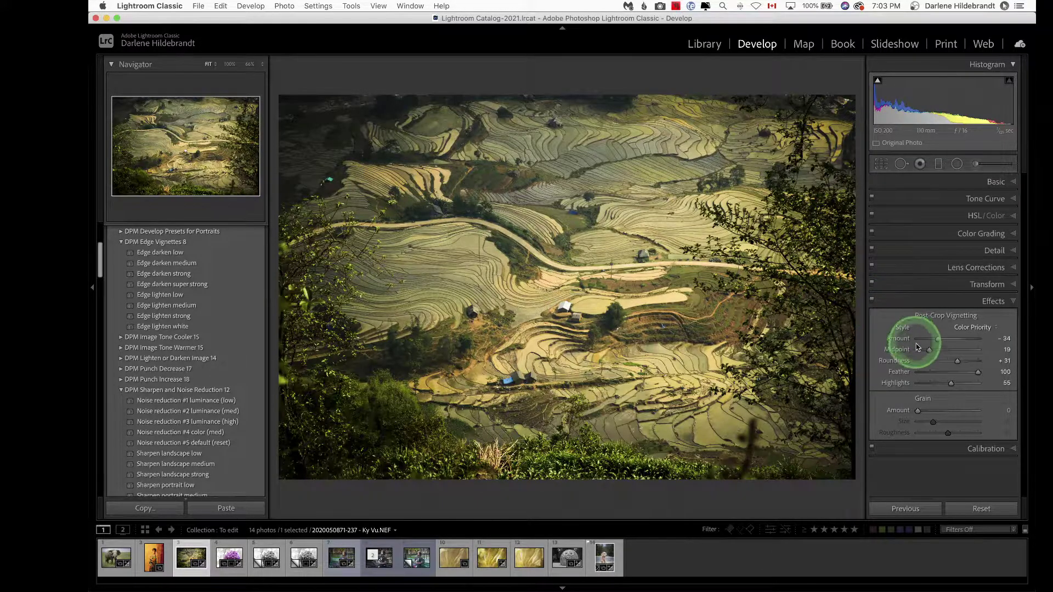
{"action": "left_click_drag", "start_coordinate": [936, 339], "coordinate": [940, 339]}
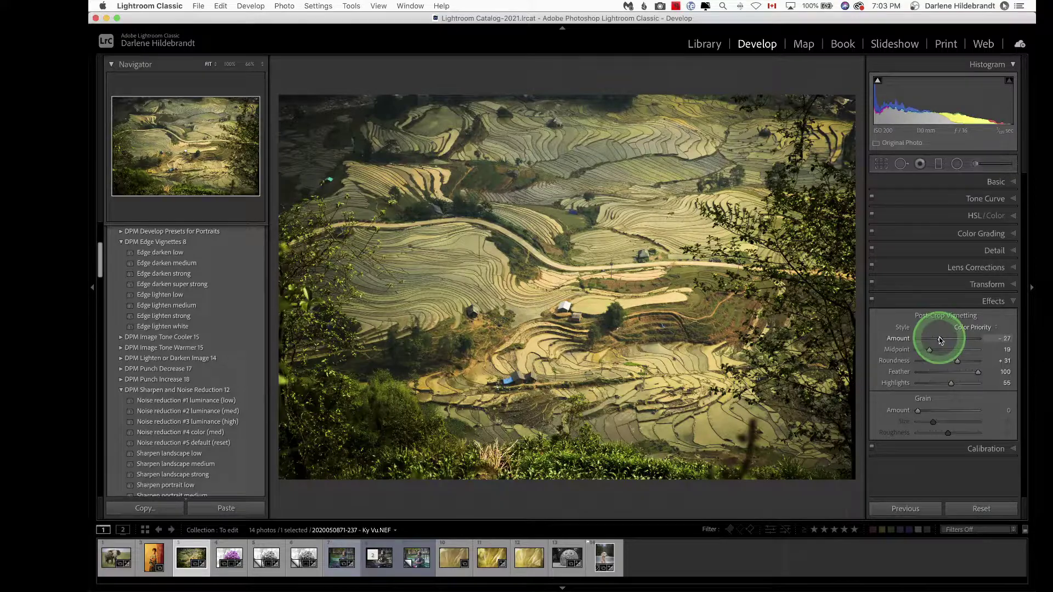
Draw a Highlight darken radial filter around the white-roofed house on the terraces and turn off its Invert option
{"action": "left_click", "coordinate": [935, 301]}
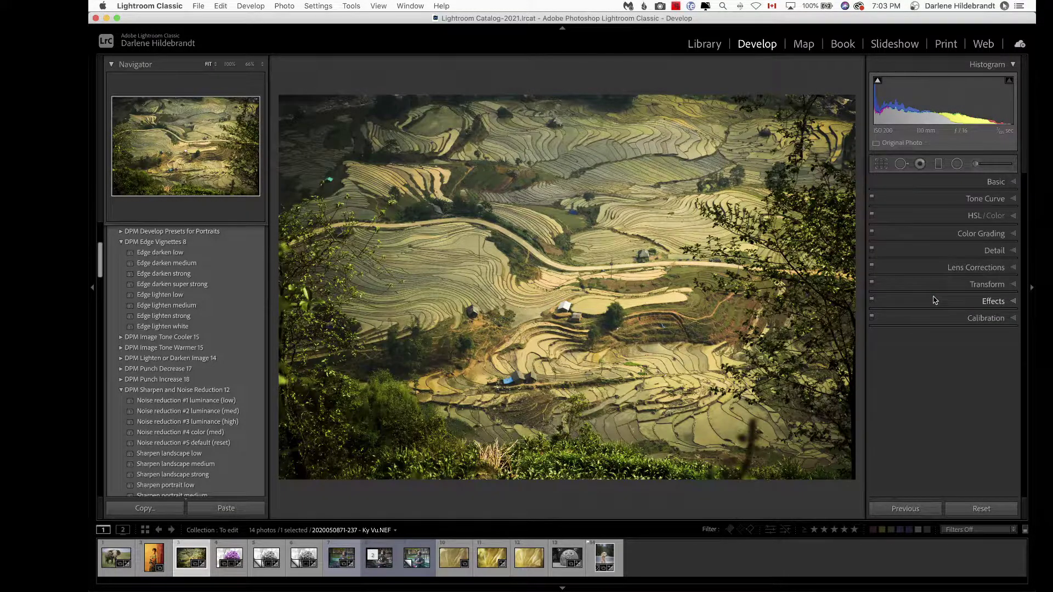
{"action": "left_click", "coordinate": [935, 300]}
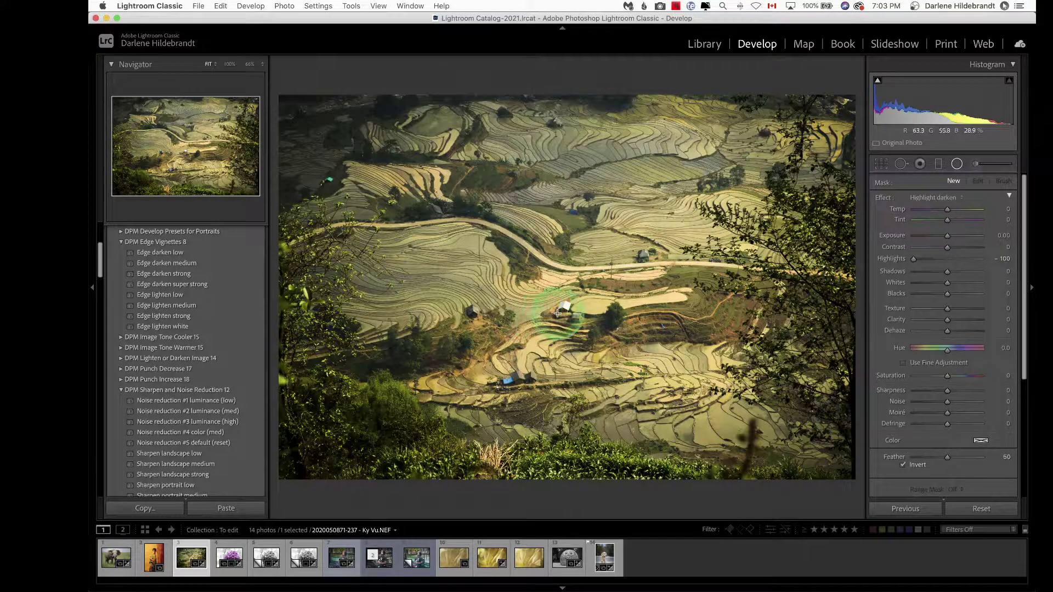
{"action": "left_click_drag", "start_coordinate": [572, 306], "coordinate": [708, 384]}
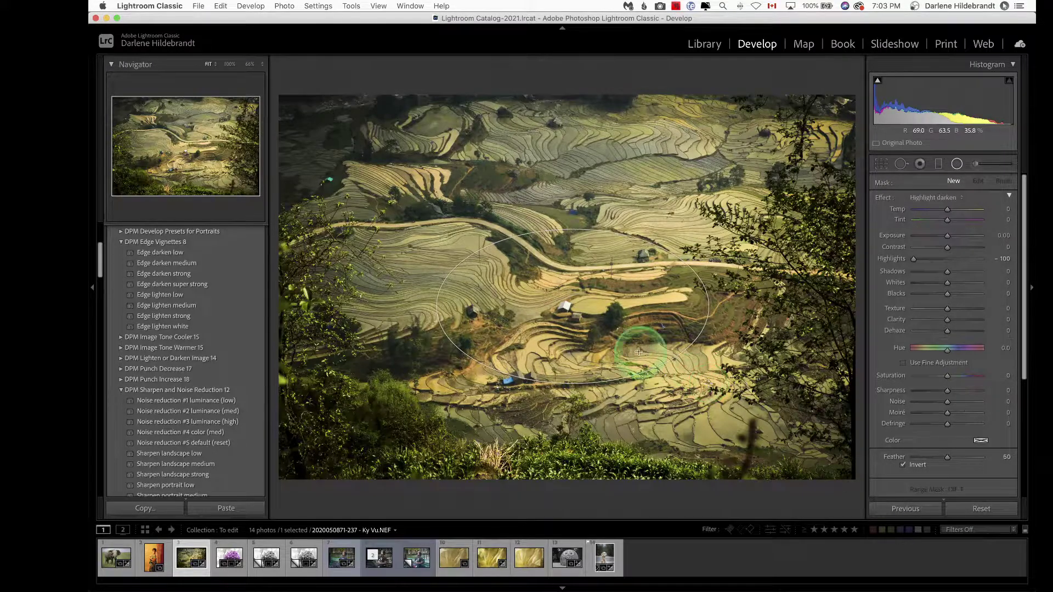
{"action": "mouse_move", "coordinate": [639, 352]}
{"action": "left_mouse_down"}
{"action": "mouse_move", "coordinate": [635, 321]}
{"action": "mouse_move", "coordinate": [640, 345]}
{"action": "mouse_move", "coordinate": [633, 332]}
{"action": "left_mouse_up"}
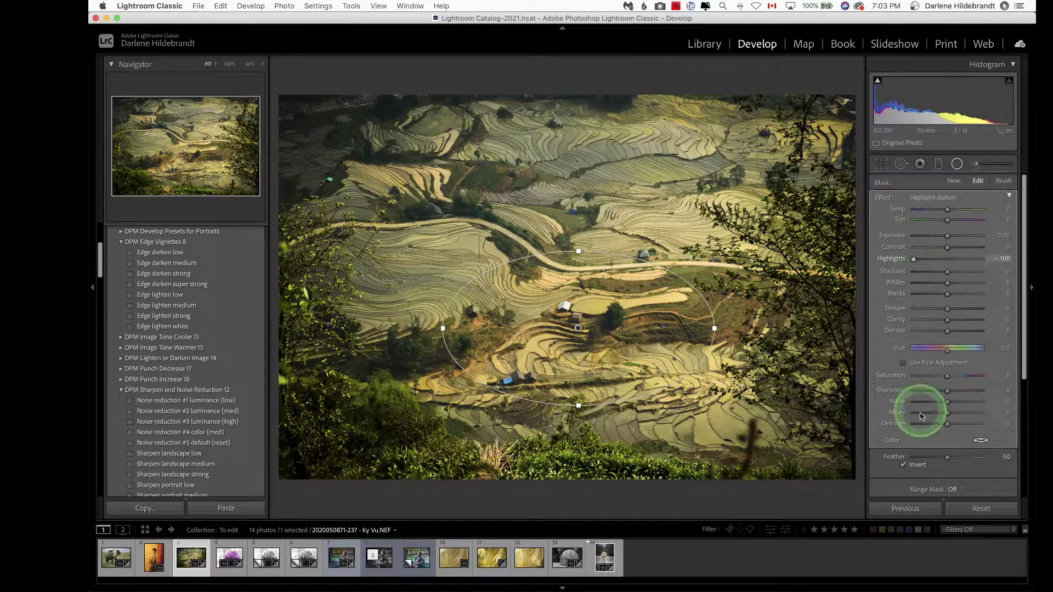
{"action": "left_click", "coordinate": [903, 465]}
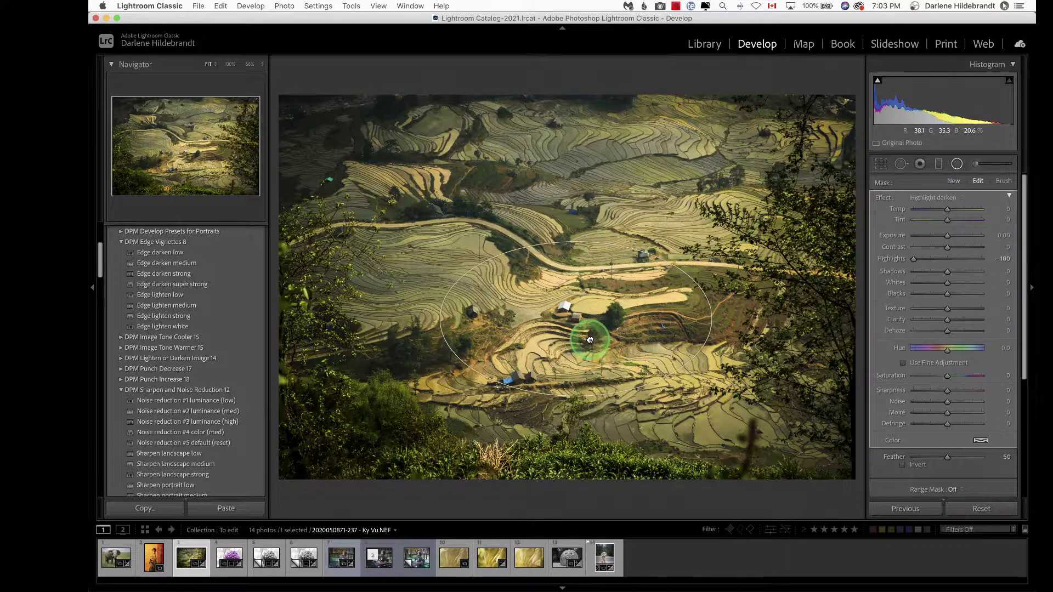
Reposition and tilt the radial filter over the bright terraces around the house, and set its Highlights to -93
{"action": "left_click_drag", "start_coordinate": [589, 340], "coordinate": [584, 346]}
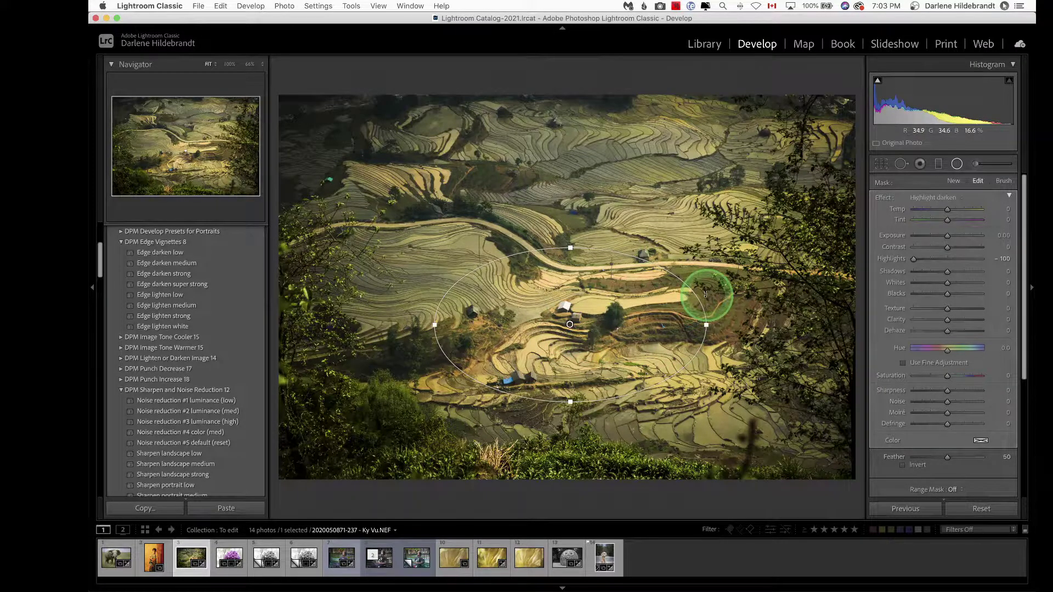
{"action": "left_click_drag", "start_coordinate": [706, 295], "coordinate": [700, 253]}
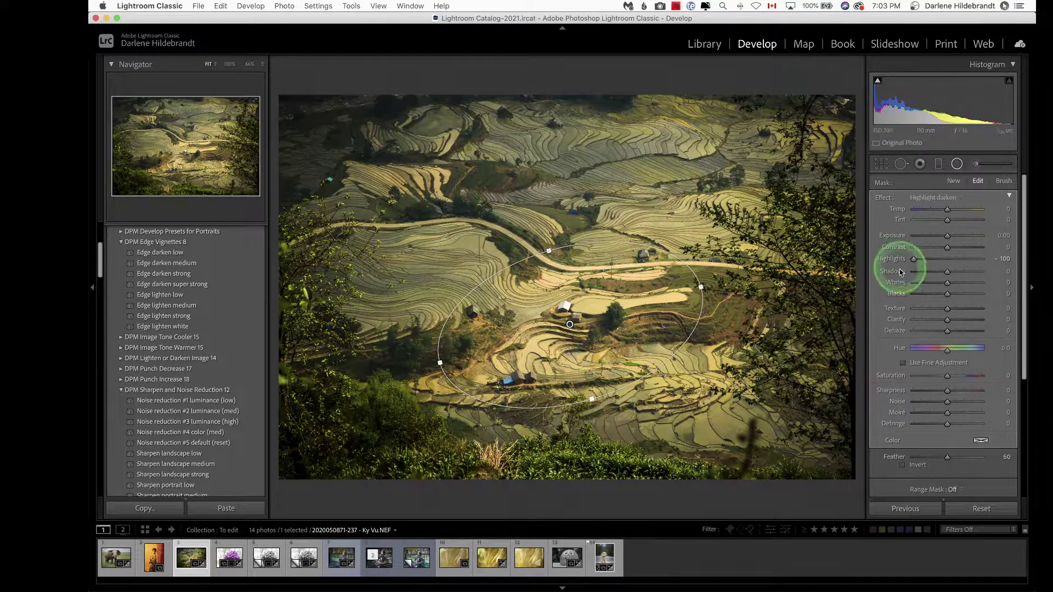
{"action": "left_click_drag", "start_coordinate": [913, 259], "coordinate": [916, 259]}
{"action": "left_click_drag", "start_coordinate": [657, 331], "coordinate": [614, 347]}
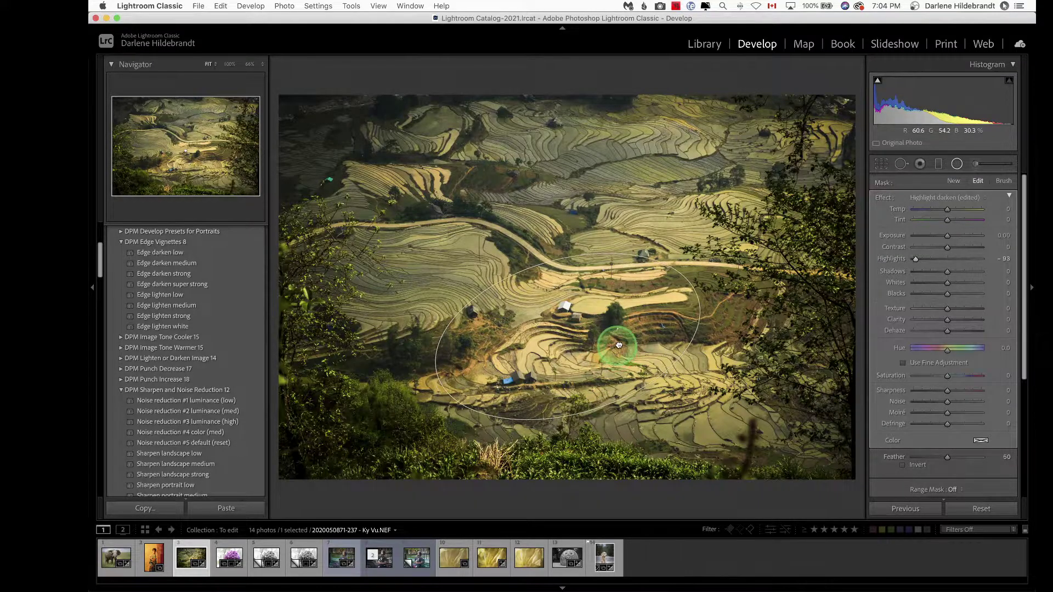
{"action": "left_click_drag", "start_coordinate": [688, 263], "coordinate": [691, 281]}
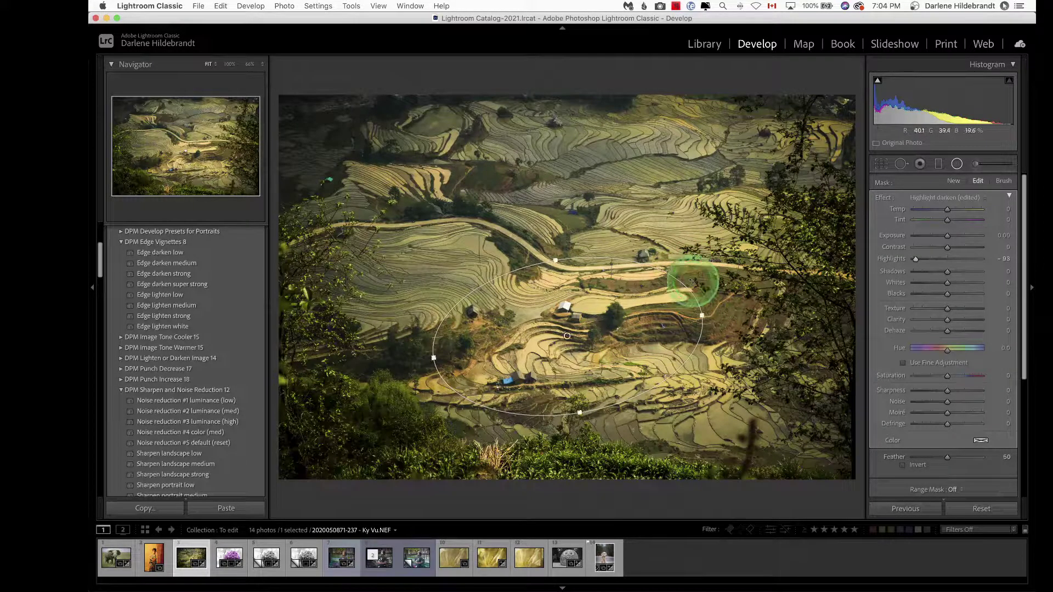
{"action": "key", "text": "shift+m"}
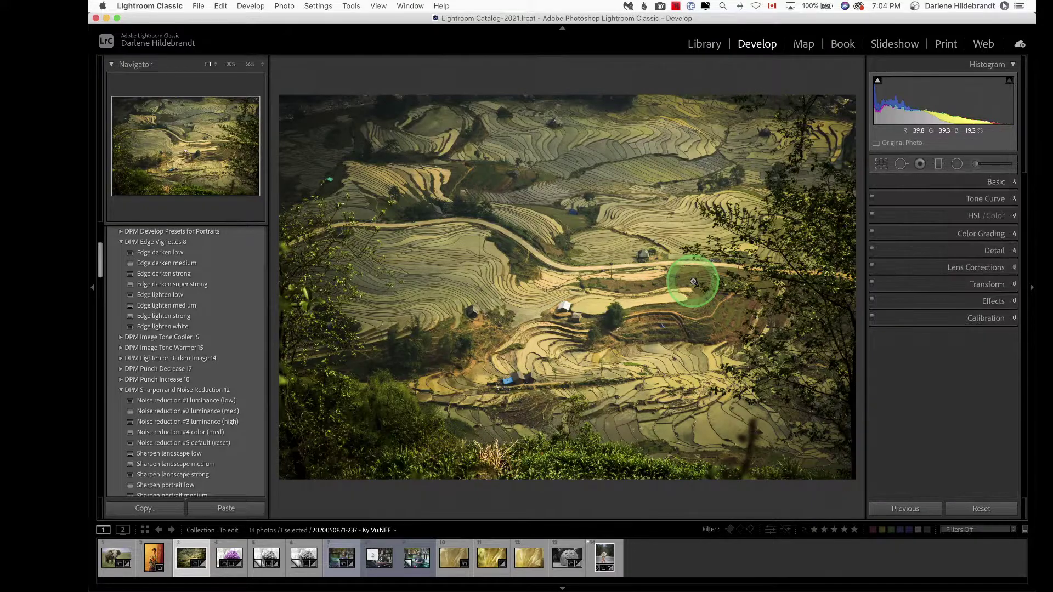
Compare the edited photo with its before version using the dimmed and blacked-out Lights Out views
{"action": "key", "text": "l"}
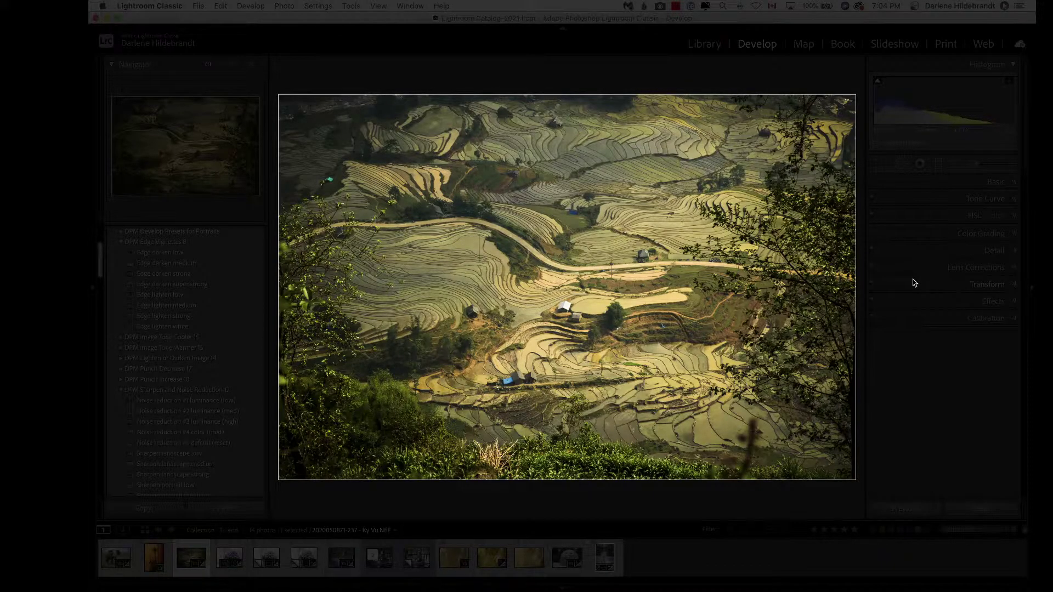
{"action": "key", "text": "backslash"}
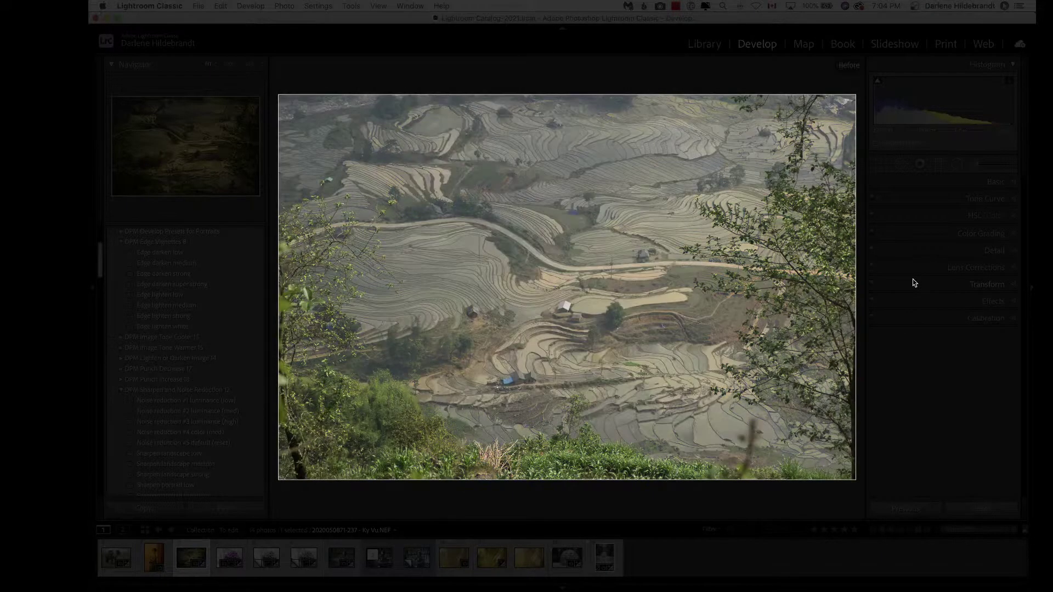
{"action": "key", "text": "backslash"}
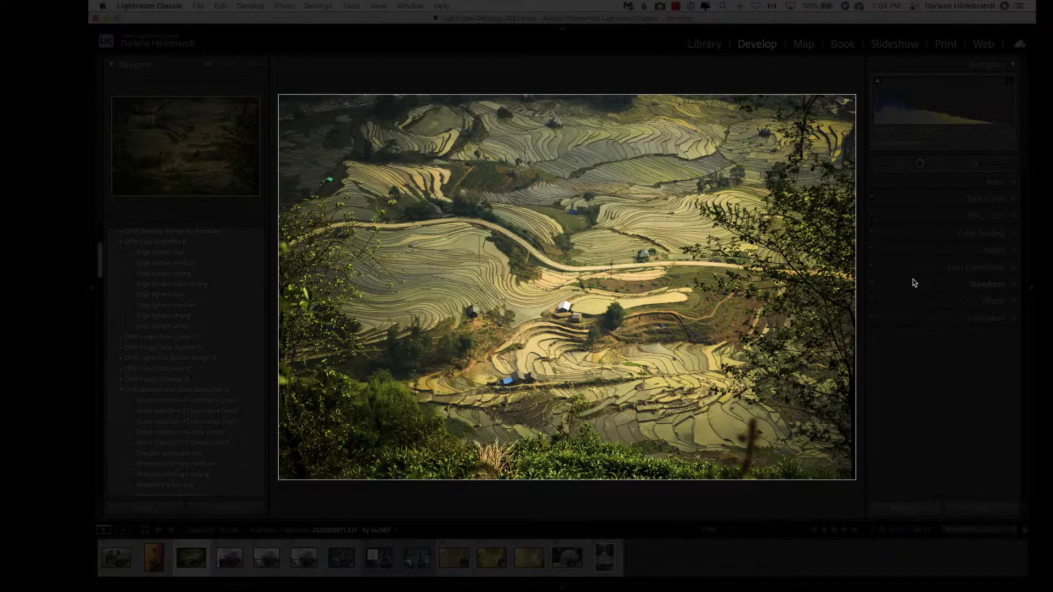
{"action": "key", "text": "l"}
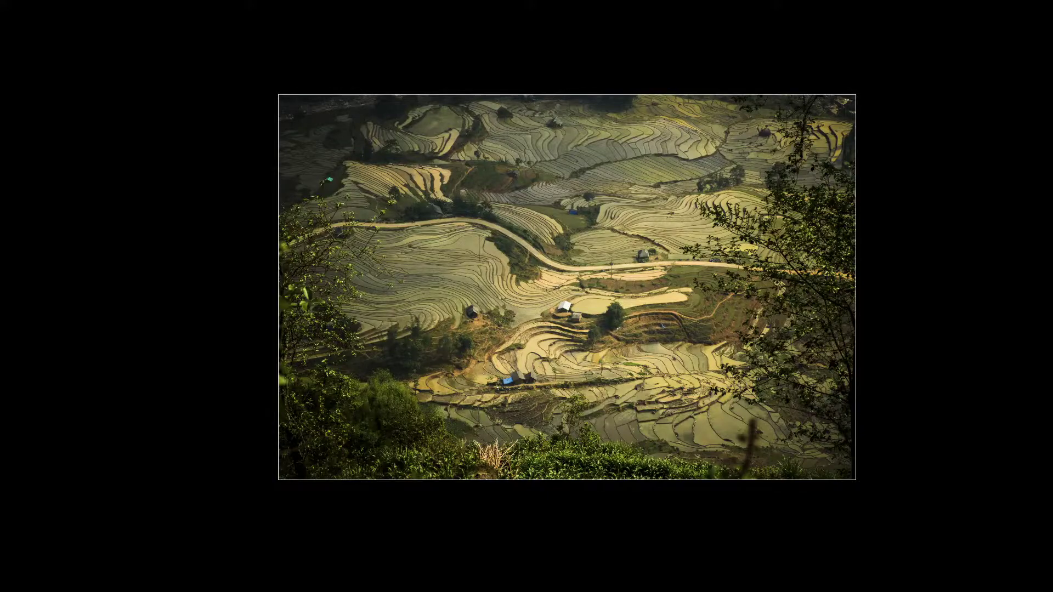
{"action": "key", "text": "l"}
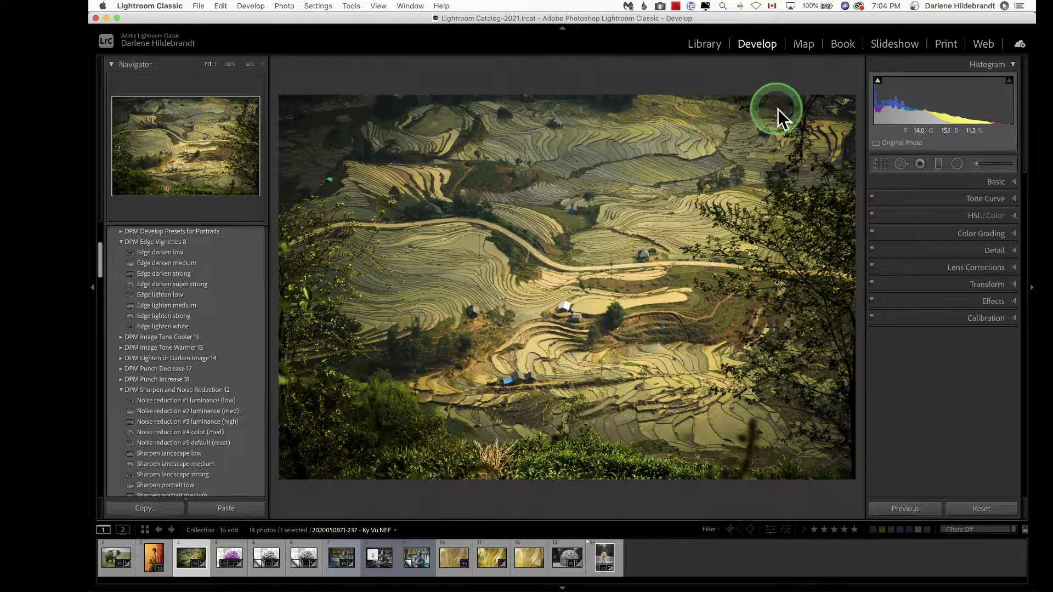
Zoom in on the photo's upper-left terraces and set up the Spot Removal brush in Clone mode with Feather 9
{"action": "left_click", "coordinate": [377, 110]}
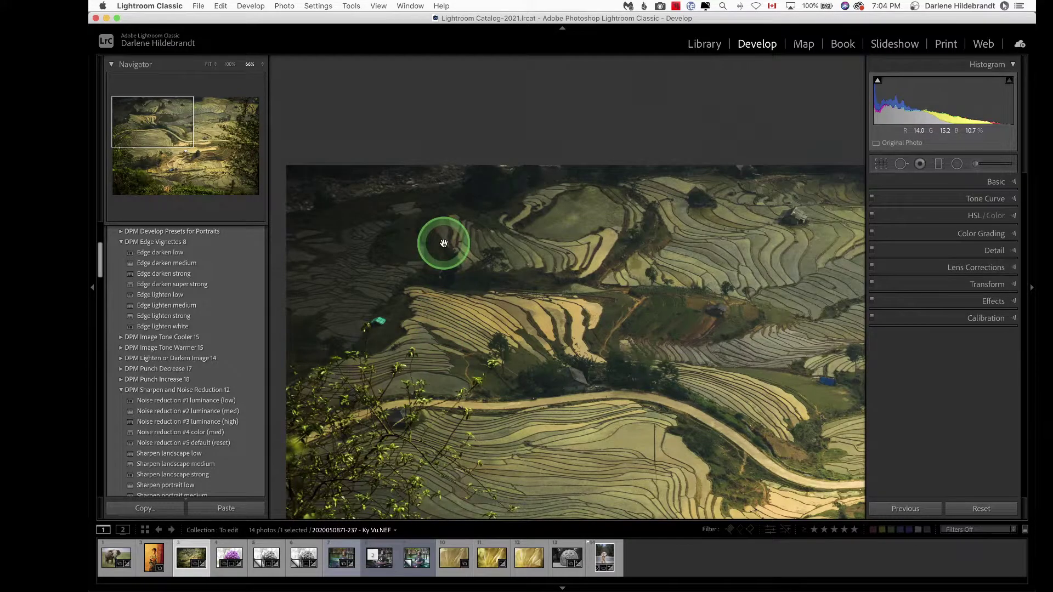
{"action": "left_click", "coordinate": [901, 164]}
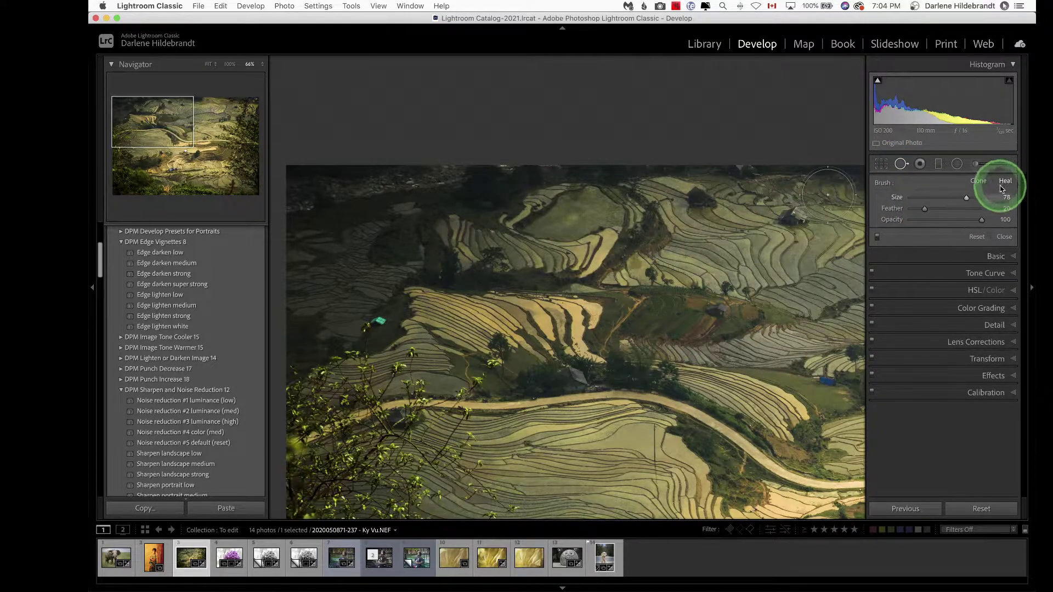
{"action": "left_click", "coordinate": [979, 181]}
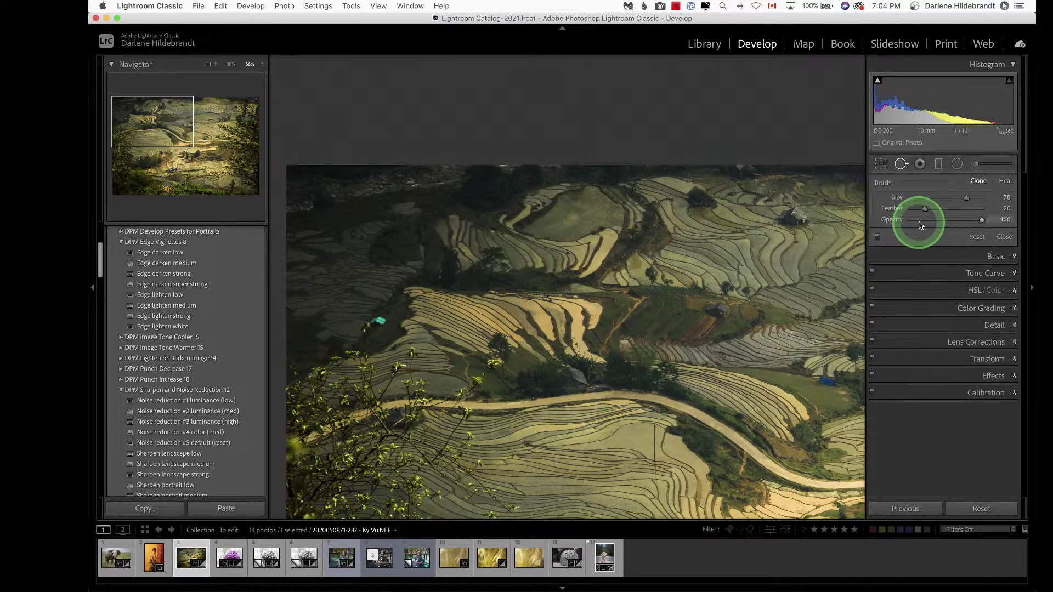
{"action": "left_click_drag", "start_coordinate": [924, 209], "coordinate": [916, 209]}
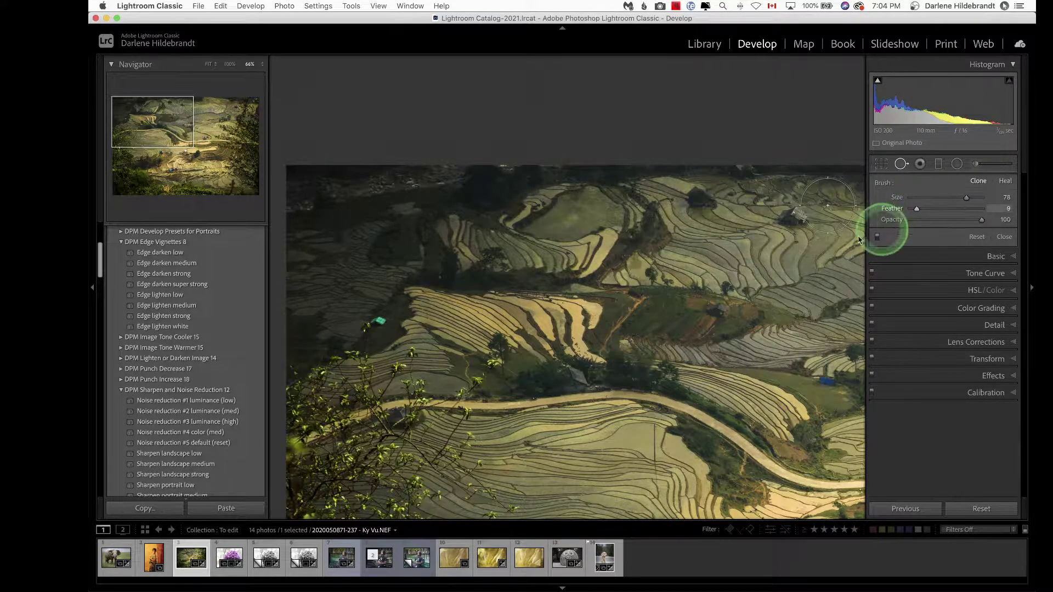
Try a size 78 clone spot on the bright upper terraces with different source areas, switch it to Heal, and discard it
{"action": "left_click", "coordinate": [543, 323]}
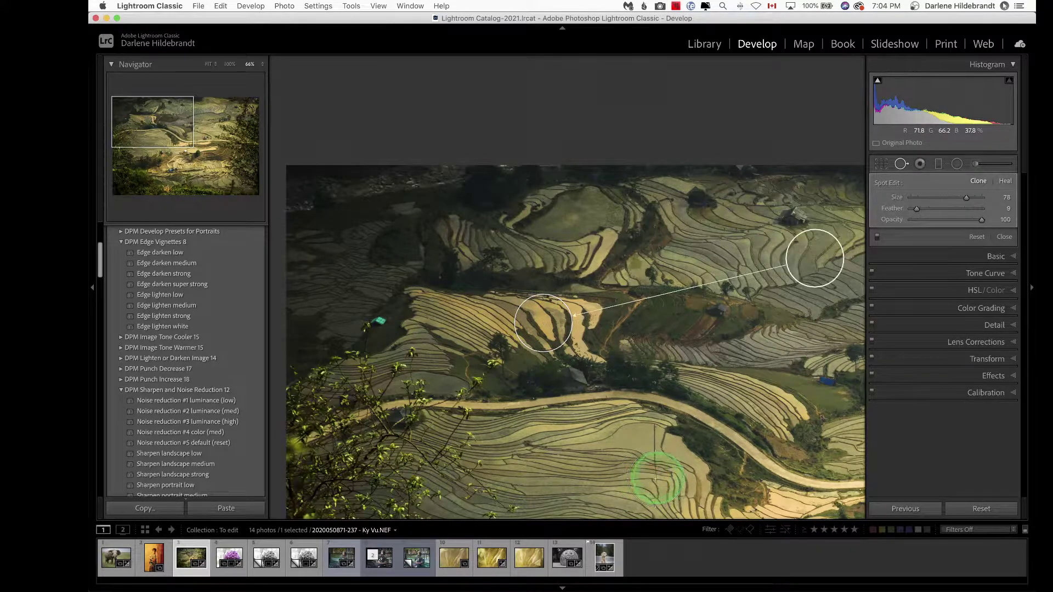
{"action": "mouse_move", "coordinate": [800, 270]}
{"action": "left_mouse_down"}
{"action": "mouse_move", "coordinate": [723, 358]}
{"action": "mouse_move", "coordinate": [770, 288]}
{"action": "left_mouse_up"}
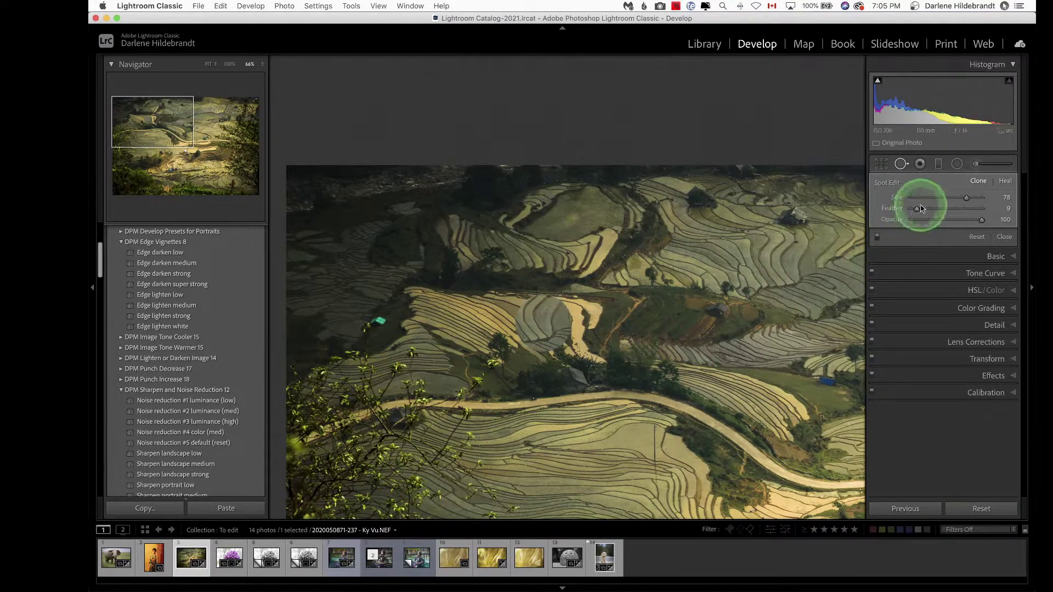
{"action": "left_click_drag", "start_coordinate": [789, 272], "coordinate": [388, 440]}
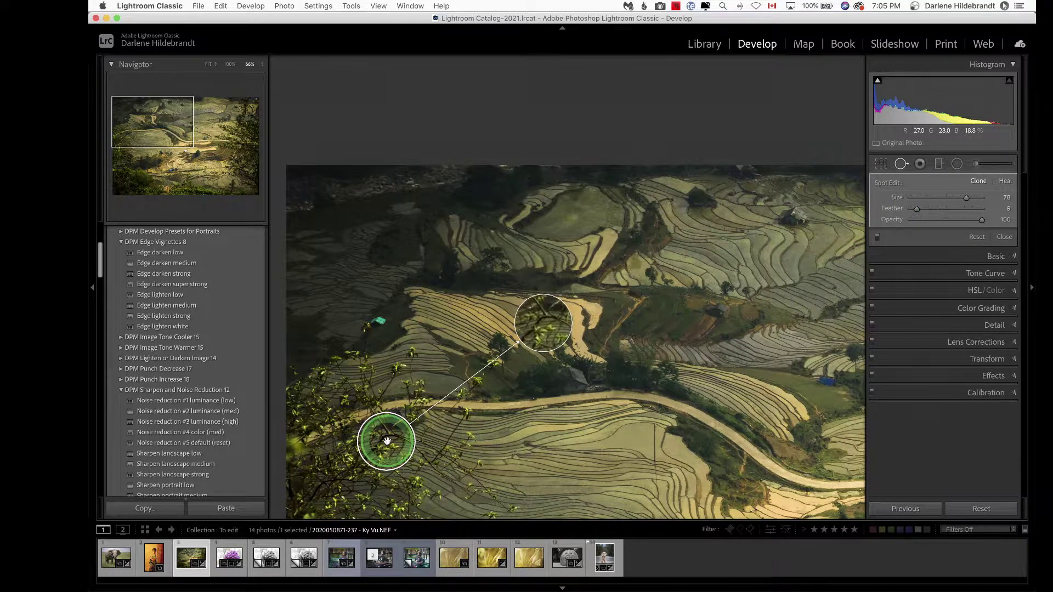
{"action": "left_click_drag", "start_coordinate": [381, 442], "coordinate": [735, 250]}
{"action": "left_click", "coordinate": [1006, 182]}
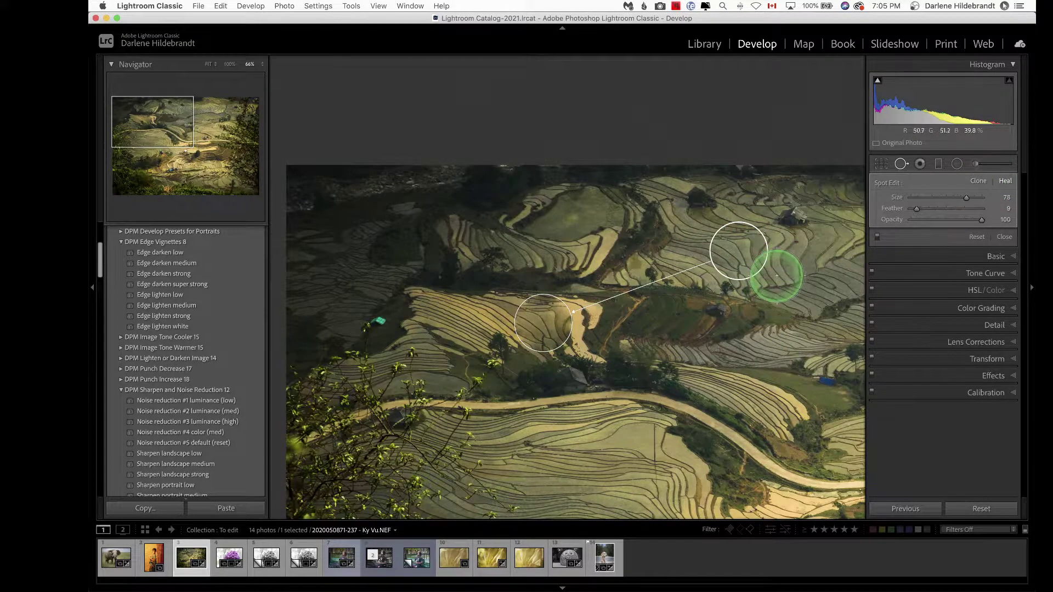
{"action": "key", "text": "Escape"}
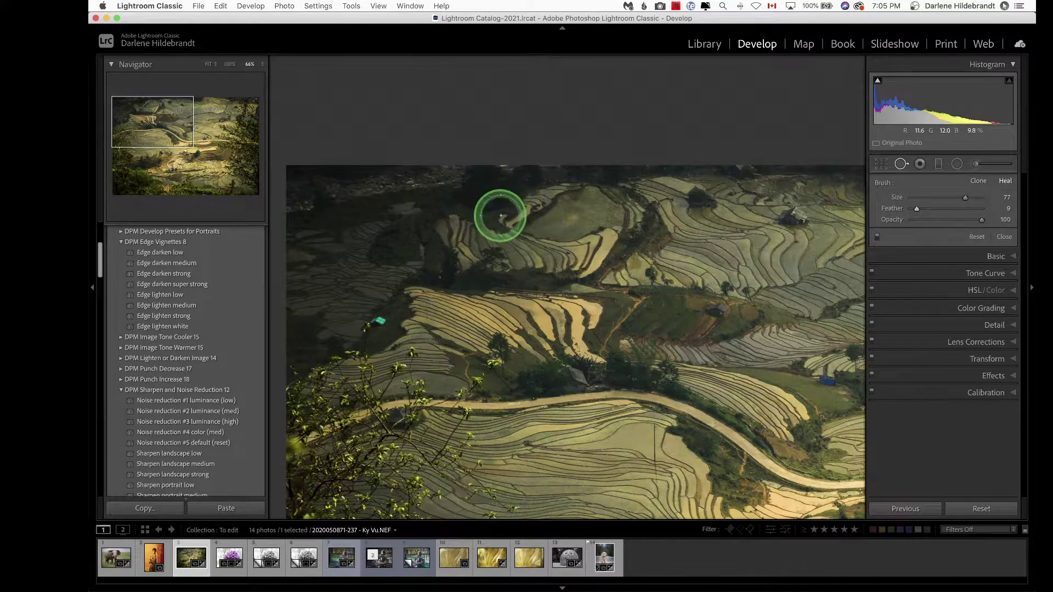
Heal the small bright spot on the photo's top edge with a size 75 brush, sampling the dark area just to its right
{"action": "scroll", "coordinate": [495, 206], "scroll_direction": "down", "scroll_amount": 2}
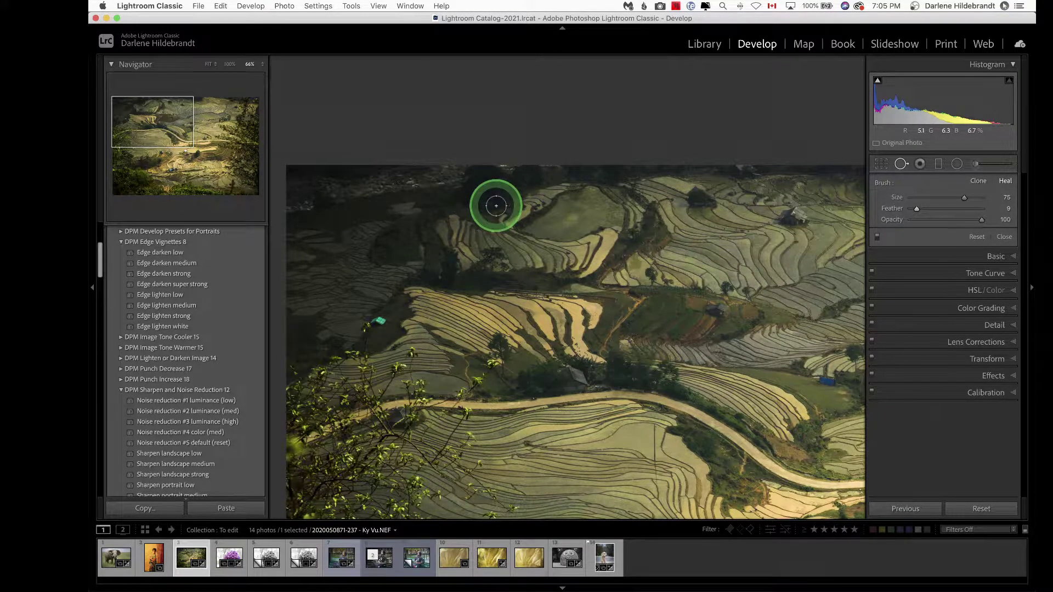
{"action": "scroll", "coordinate": [496, 205], "scroll_direction": "up", "scroll_amount": 3}
{"action": "left_click", "coordinate": [506, 165]}
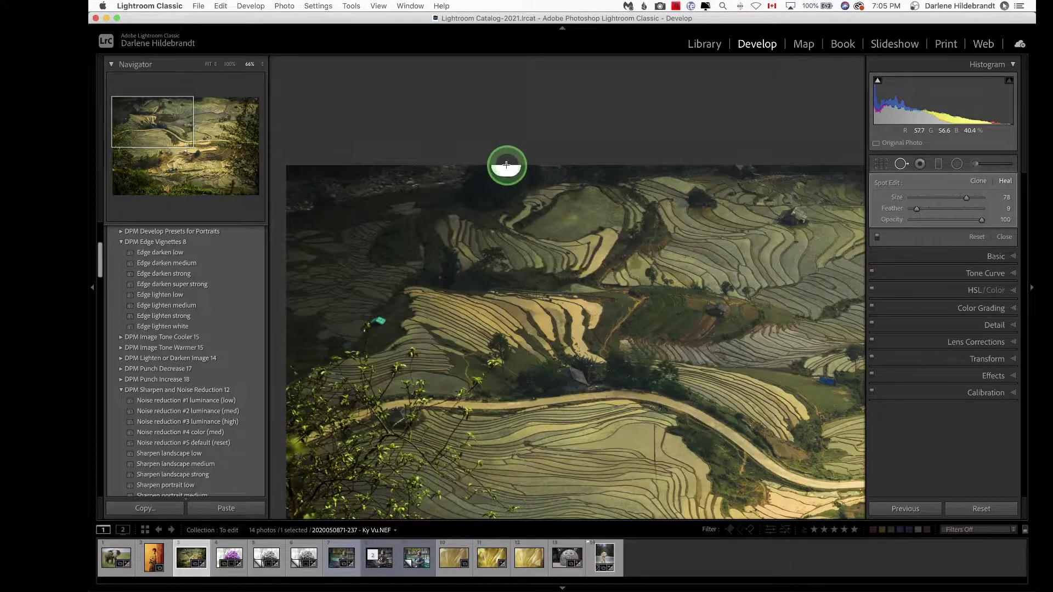
{"action": "scroll", "coordinate": [558, 255], "scroll_direction": "down", "scroll_amount": 2}
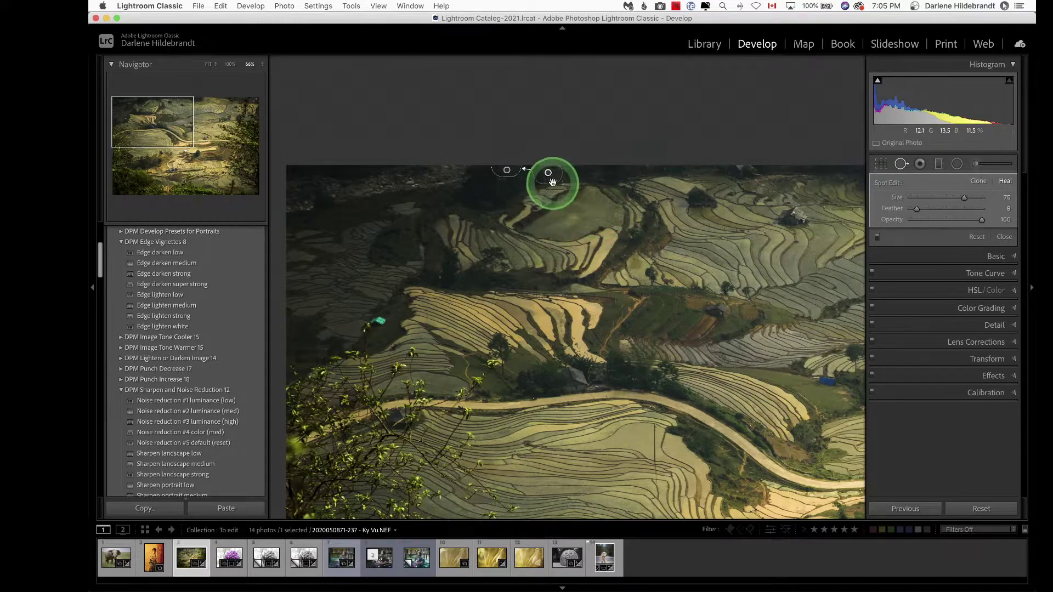
{"action": "left_click_drag", "start_coordinate": [553, 182], "coordinate": [539, 174]}
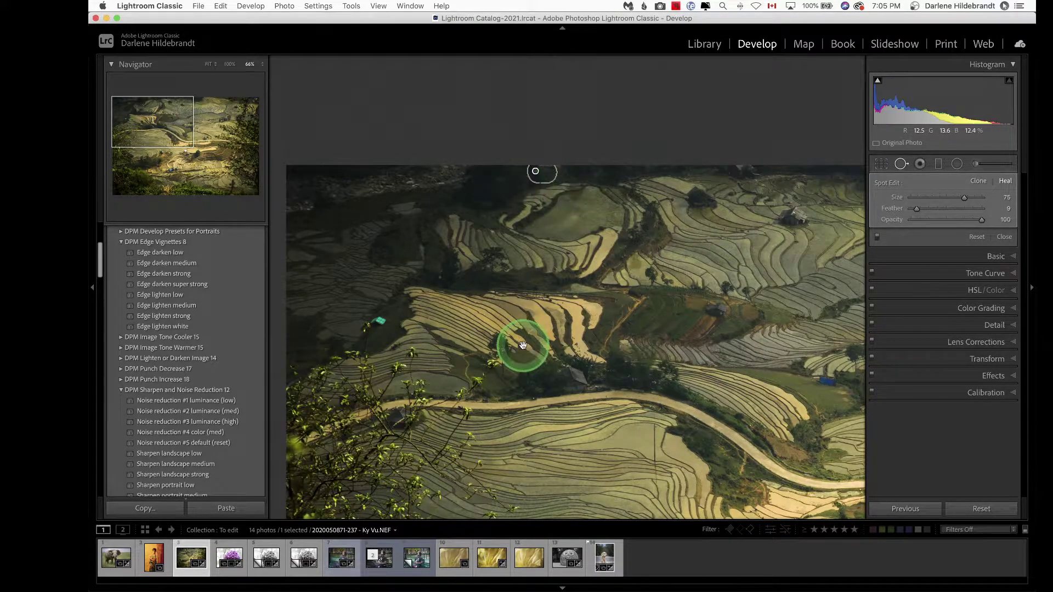
Heal out the turquoise object on the dark hillside, sampling from the slope just above and to the right of it
{"action": "left_click", "coordinate": [381, 321]}
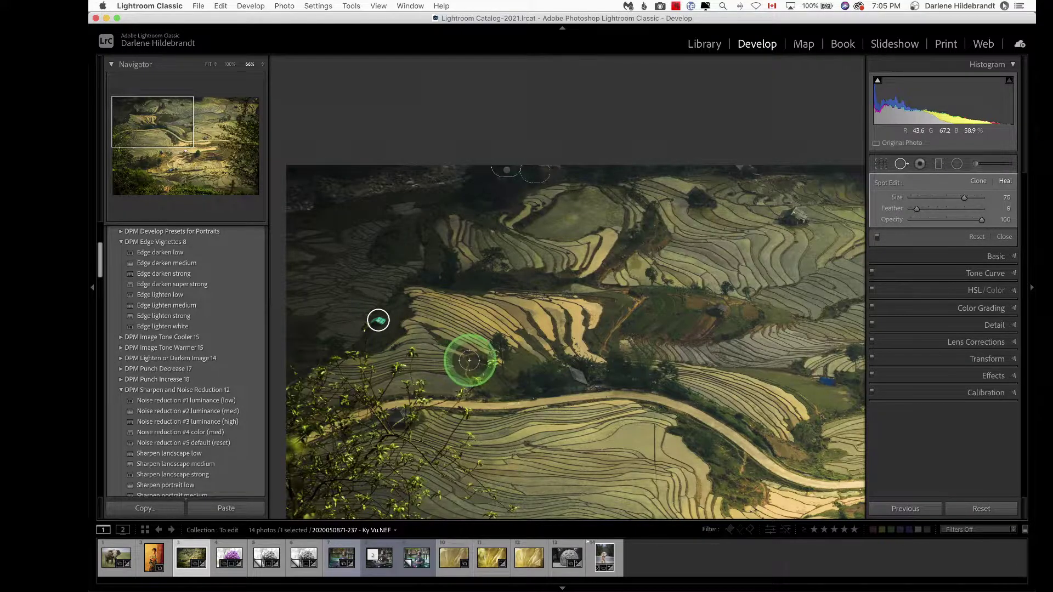
{"action": "mouse_move", "coordinate": [364, 346]}
{"action": "left_mouse_down"}
{"action": "mouse_move", "coordinate": [357, 313]}
{"action": "mouse_move", "coordinate": [386, 305]}
{"action": "left_mouse_up"}
{"action": "left_click", "coordinate": [479, 330]}
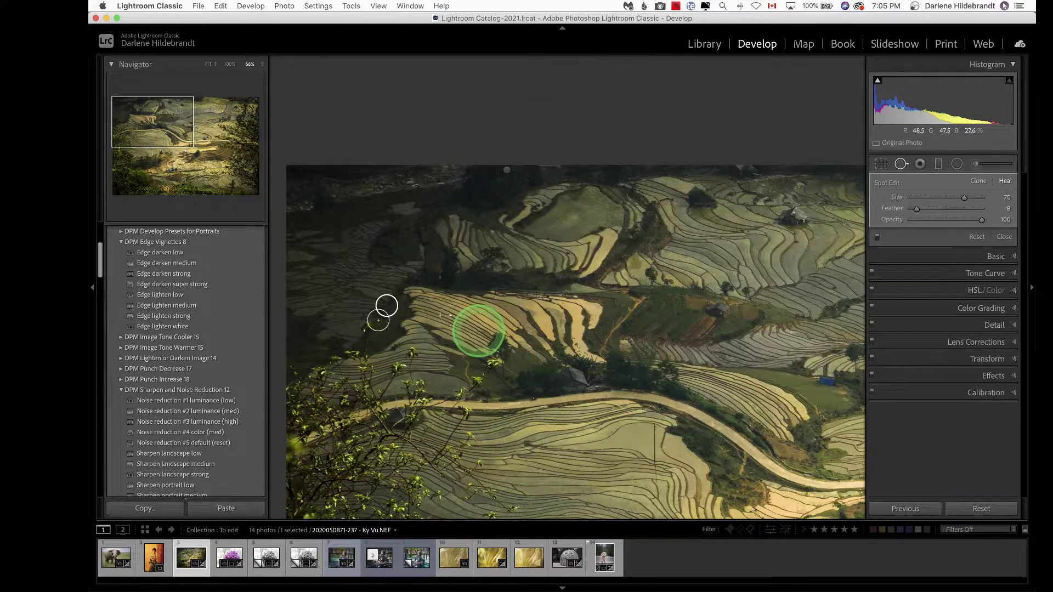
{"action": "key", "text": "q"}
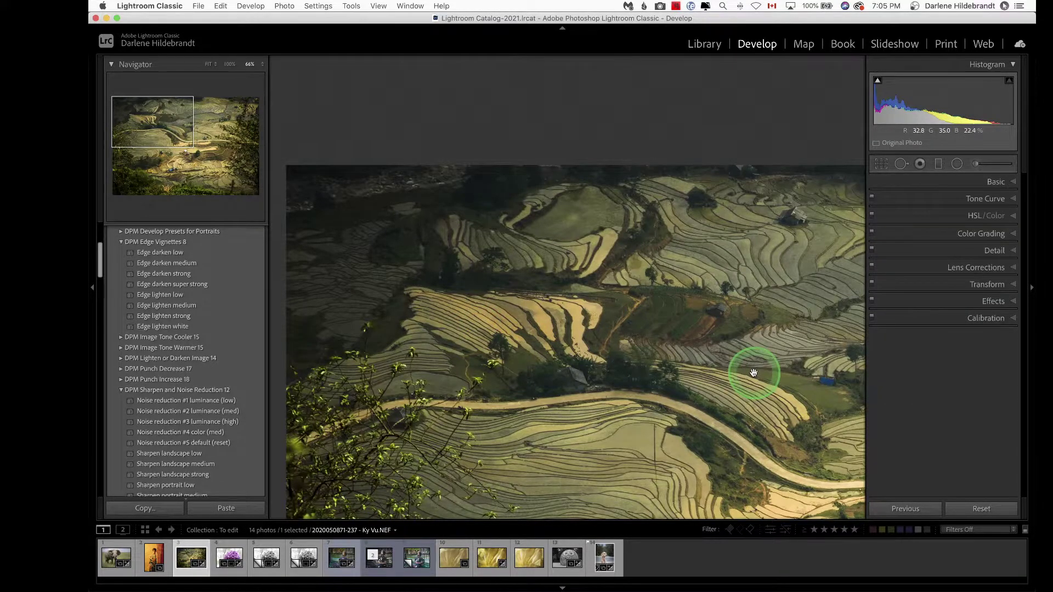
Heal the small leaves below the removed turquoise object, sampling the dark slope above, and fine-tune the source position
{"action": "key", "text": "q"}
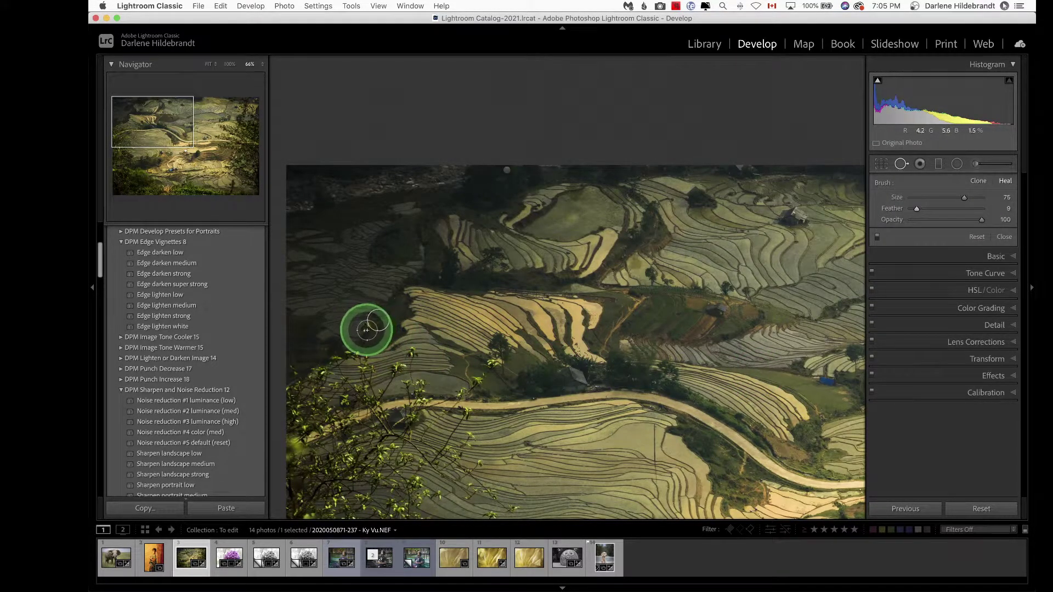
{"action": "left_click", "coordinate": [366, 329]}
{"action": "mouse_move", "coordinate": [494, 364]}
{"action": "left_mouse_down"}
{"action": "mouse_move", "coordinate": [411, 303]}
{"action": "mouse_move", "coordinate": [394, 306]}
{"action": "mouse_move", "coordinate": [374, 251]}
{"action": "mouse_move", "coordinate": [407, 216]}
{"action": "mouse_move", "coordinate": [390, 302]}
{"action": "left_mouse_up"}
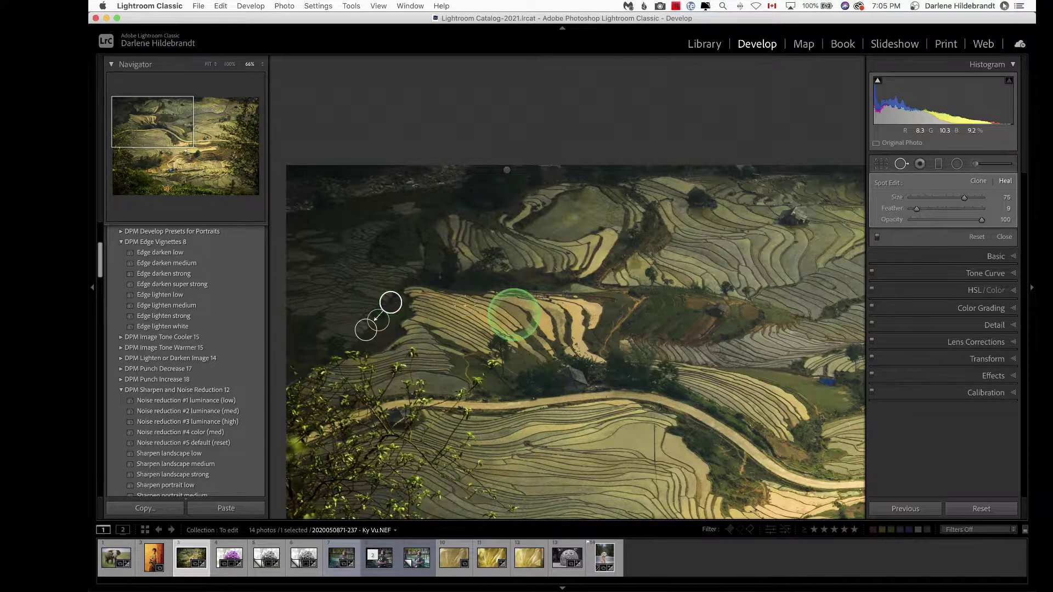
{"action": "key", "text": "q"}
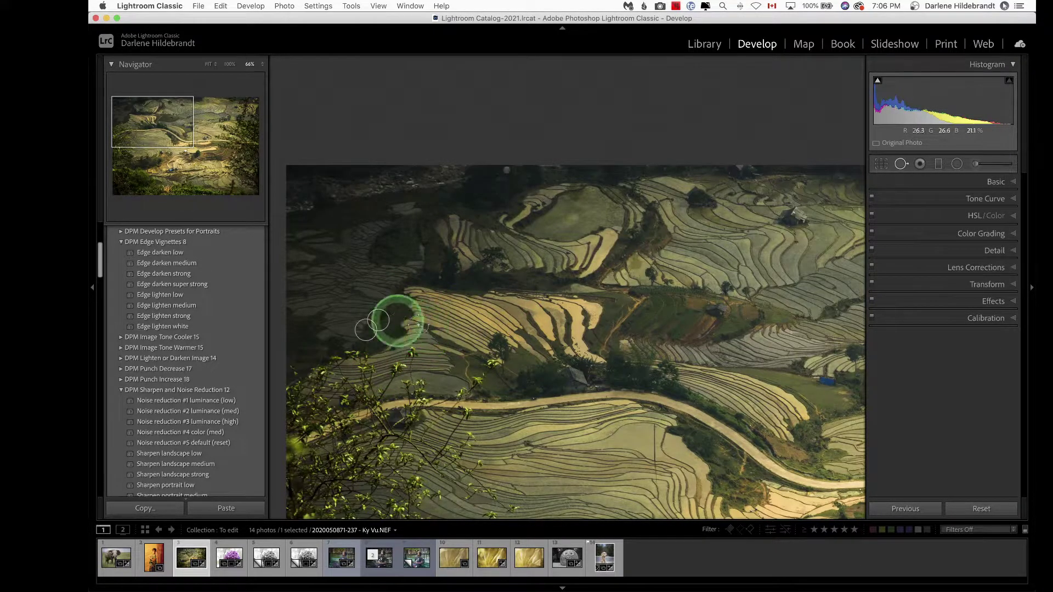
{"action": "key", "text": "q"}
{"action": "left_click_drag", "start_coordinate": [381, 311], "coordinate": [387, 306]}
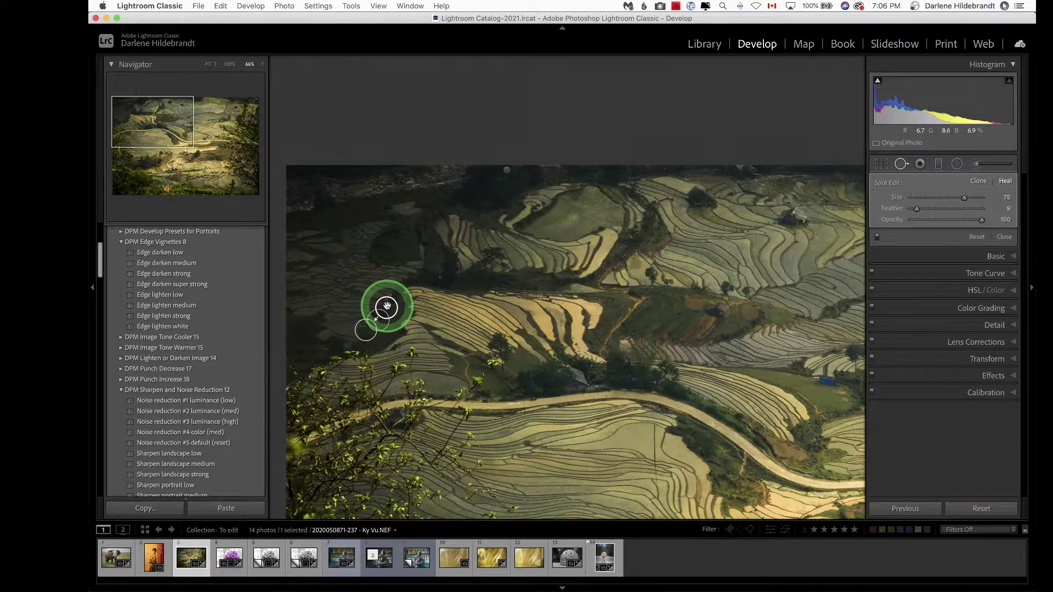
Examine the middle and lower parts of the photo at close zoom for remaining distractions
{"action": "key", "text": "q"}
{"action": "scroll", "coordinate": [594, 384], "scroll_direction": "down", "scroll_amount": 5}
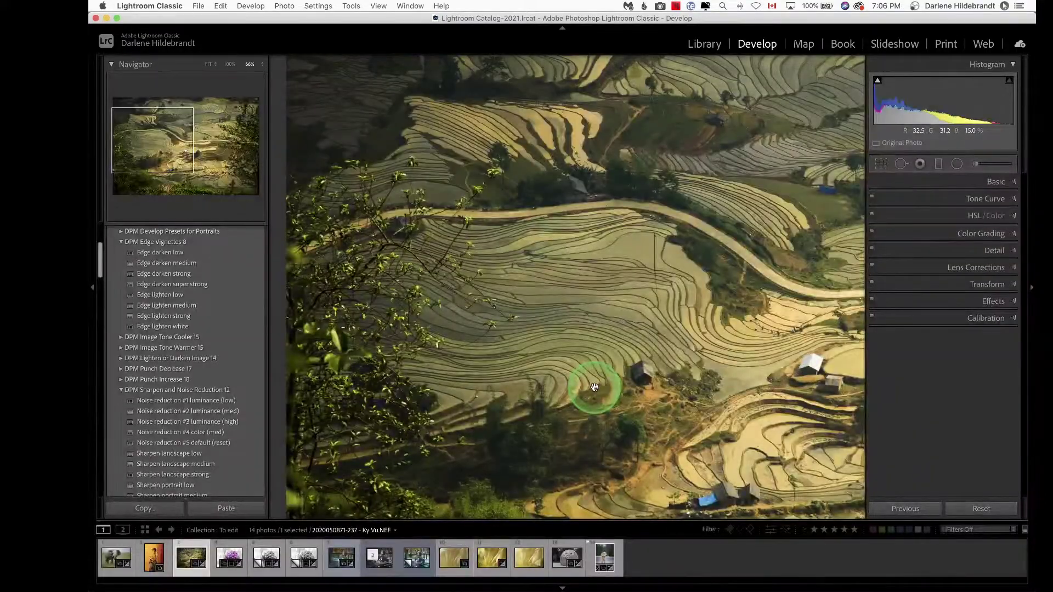
{"action": "scroll", "coordinate": [595, 387], "scroll_direction": "down", "scroll_amount": 10}
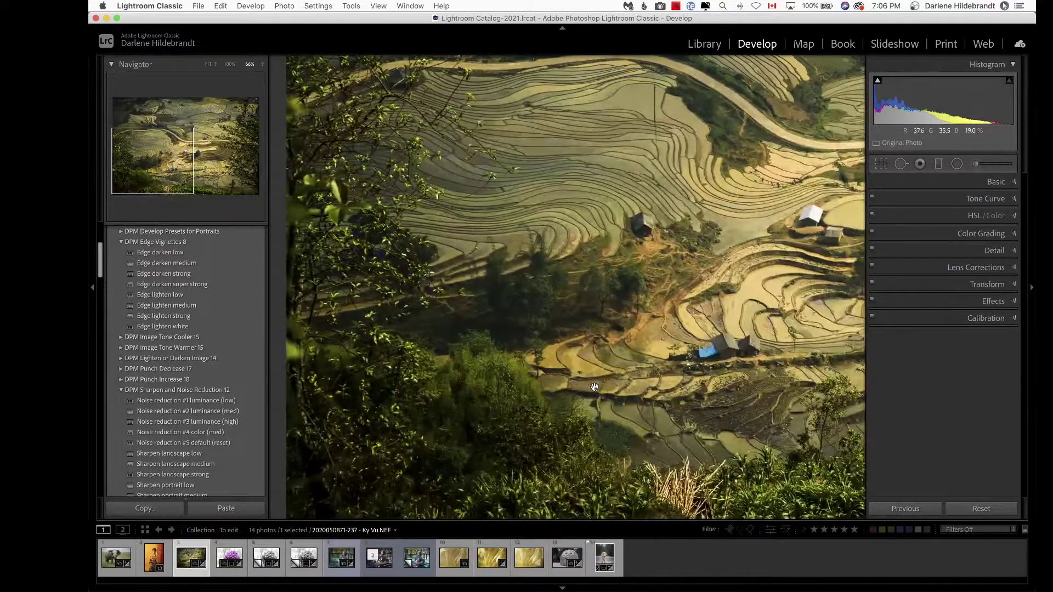
{"action": "scroll", "coordinate": [595, 387], "scroll_direction": "right", "scroll_amount": 6}
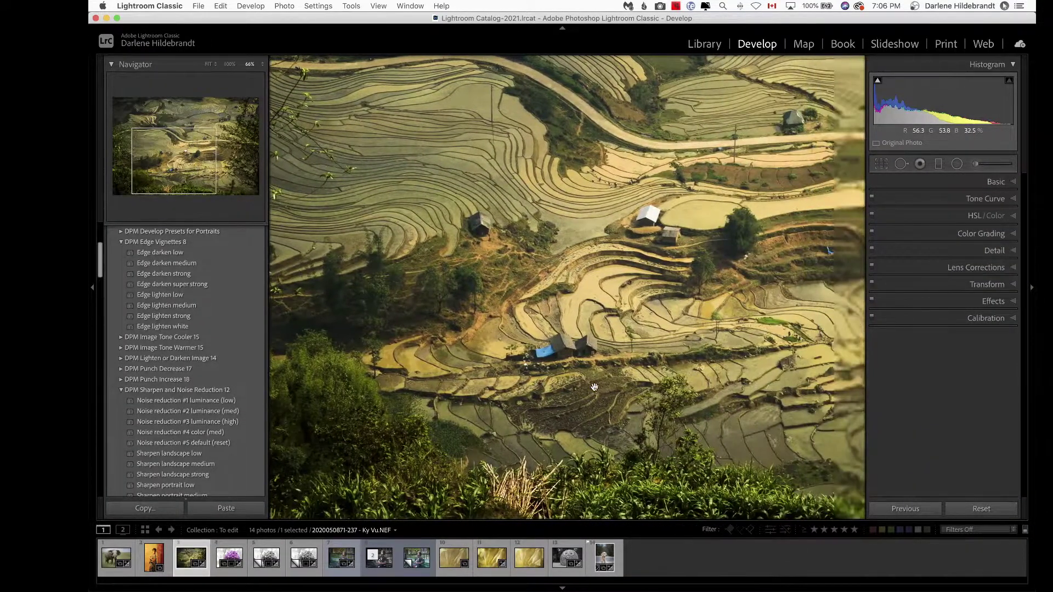
{"action": "left_click", "coordinate": [559, 329]}
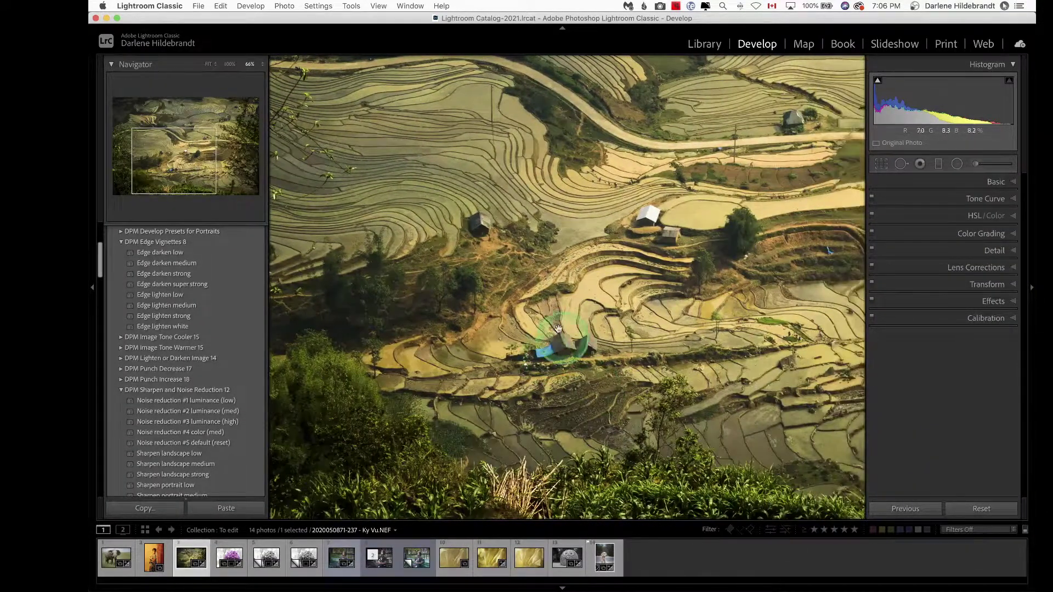
{"action": "left_click", "coordinate": [585, 360]}
{"action": "scroll", "coordinate": [585, 360], "scroll_direction": "down", "scroll_amount": 3}
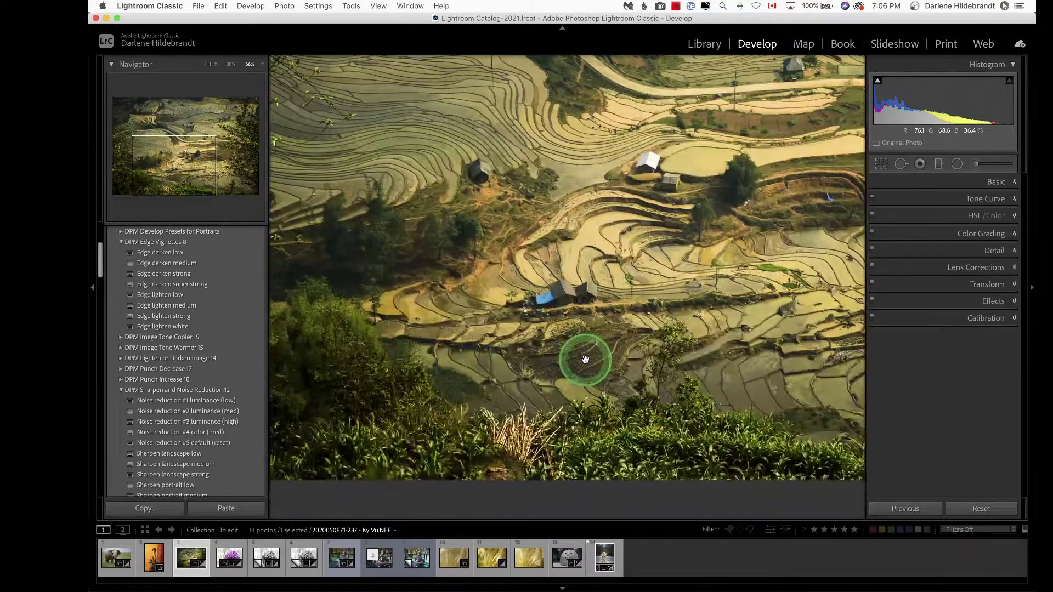
{"action": "scroll", "coordinate": [586, 359], "scroll_direction": "right", "scroll_amount": 5}
{"action": "scroll", "coordinate": [586, 359], "scroll_direction": "right", "scroll_amount": 2}
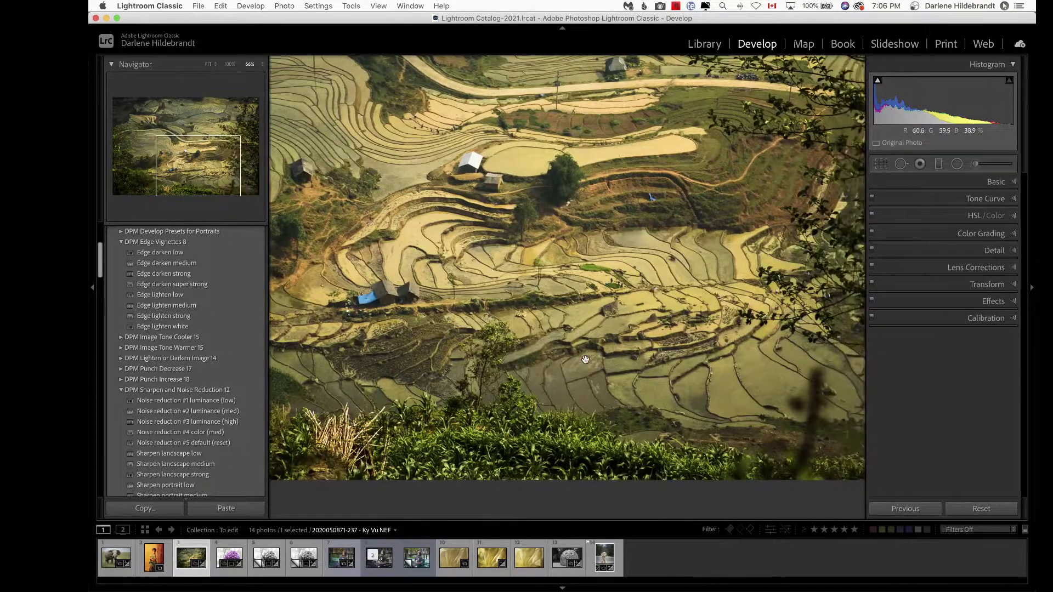
{"action": "scroll", "coordinate": [586, 359], "scroll_direction": "left", "scroll_amount": 3}
Heal the dry straw clump in the foreground grass with a size 77 brush, sampling the green grass to its right
{"action": "left_click", "coordinate": [439, 431]}
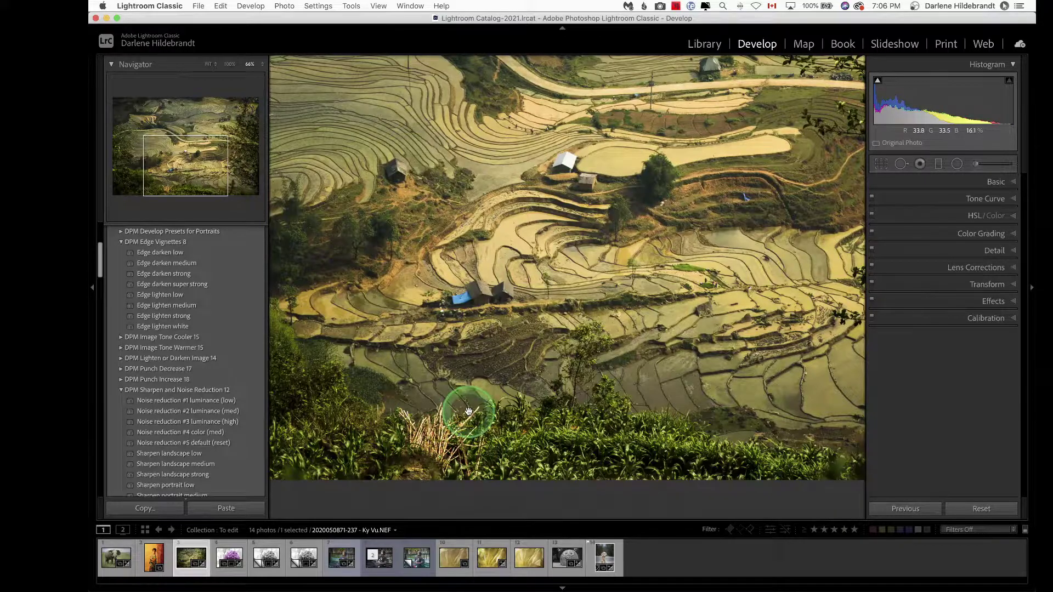
{"action": "scroll", "coordinate": [470, 419], "scroll_direction": "left", "scroll_amount": 2}
{"action": "left_click", "coordinate": [481, 436]}
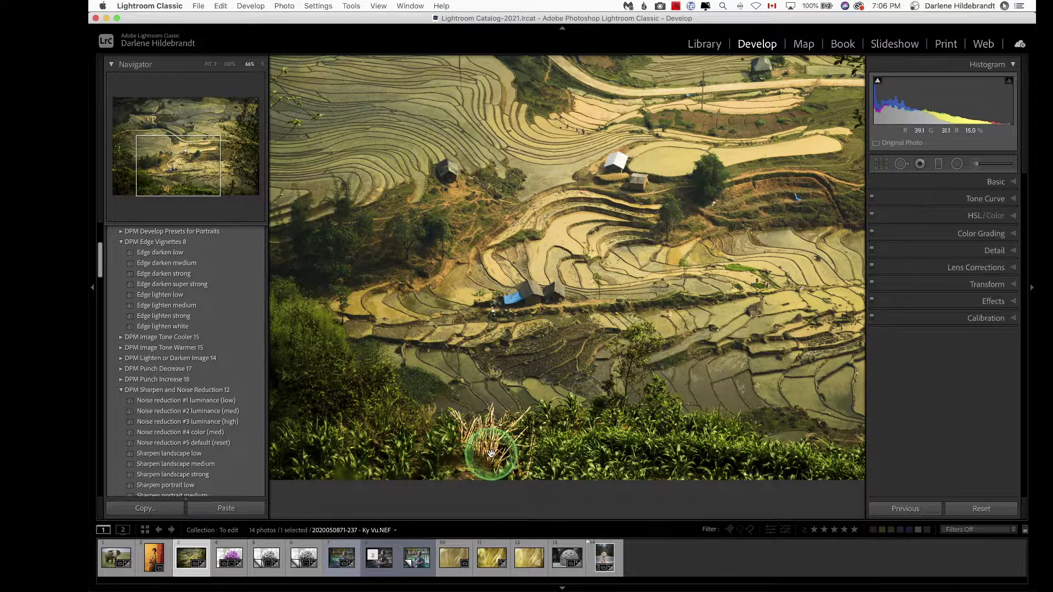
{"action": "key", "text": "q"}
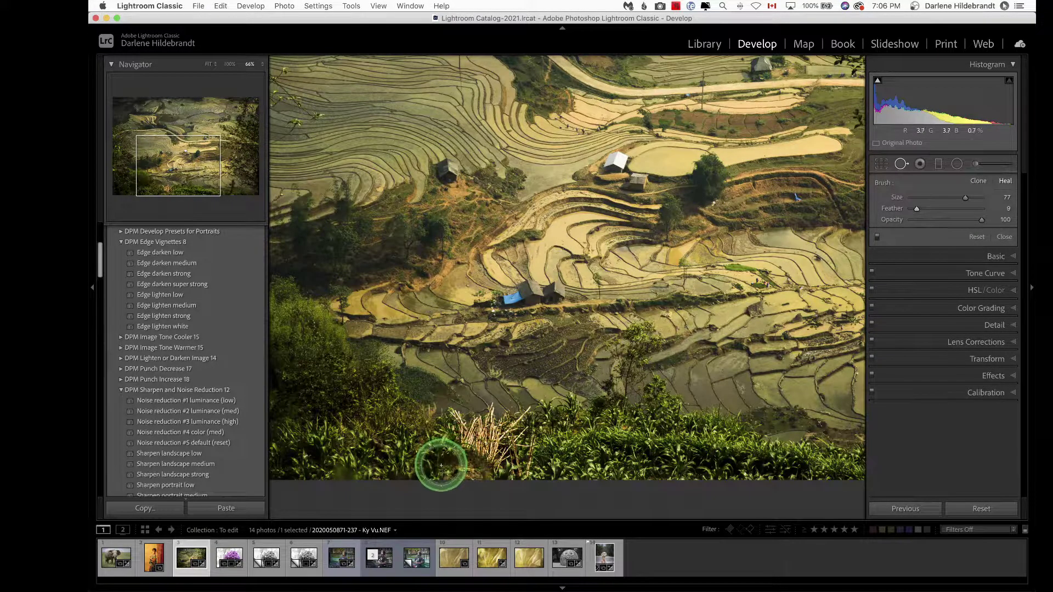
{"action": "left_click", "coordinate": [445, 467]}
{"action": "mouse_move", "coordinate": [448, 457]}
{"action": "left_mouse_down"}
{"action": "mouse_move", "coordinate": [461, 416]}
{"action": "mouse_move", "coordinate": [463, 469]}
{"action": "mouse_move", "coordinate": [496, 406]}
{"action": "mouse_move", "coordinate": [488, 455]}
{"action": "mouse_move", "coordinate": [499, 471]}
{"action": "mouse_move", "coordinate": [518, 464]}
{"action": "mouse_move", "coordinate": [524, 419]}
{"action": "mouse_move", "coordinate": [513, 417]}
{"action": "mouse_move", "coordinate": [533, 423]}
{"action": "left_mouse_up"}
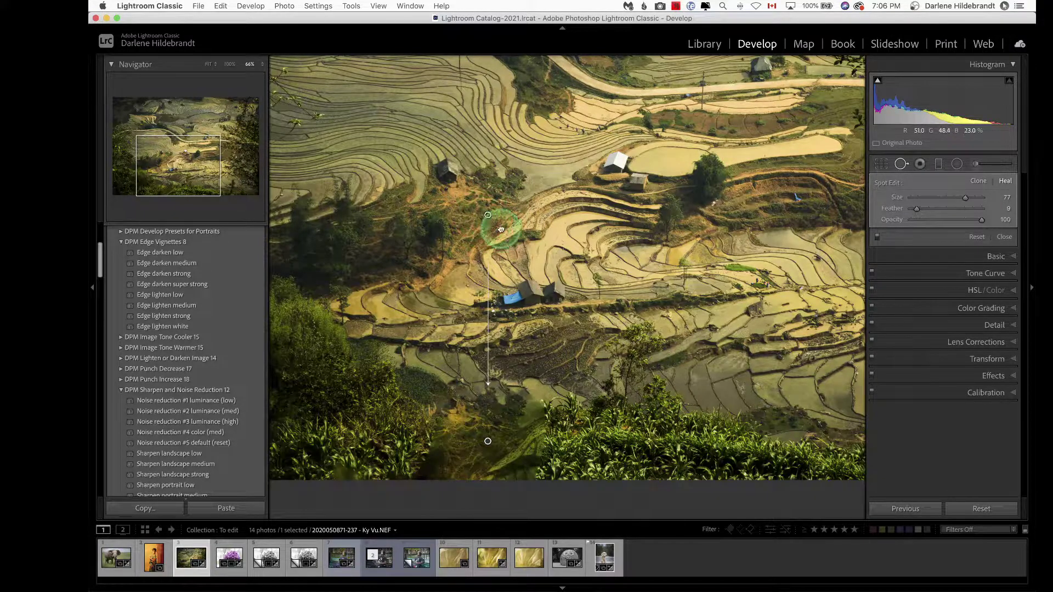
{"action": "mouse_move", "coordinate": [488, 215]}
{"action": "left_mouse_down"}
{"action": "mouse_move", "coordinate": [685, 447]}
{"action": "mouse_move", "coordinate": [652, 456]}
{"action": "mouse_move", "coordinate": [661, 468]}
{"action": "mouse_move", "coordinate": [656, 445]}
{"action": "mouse_move", "coordinate": [640, 442]}
{"action": "left_mouse_up"}
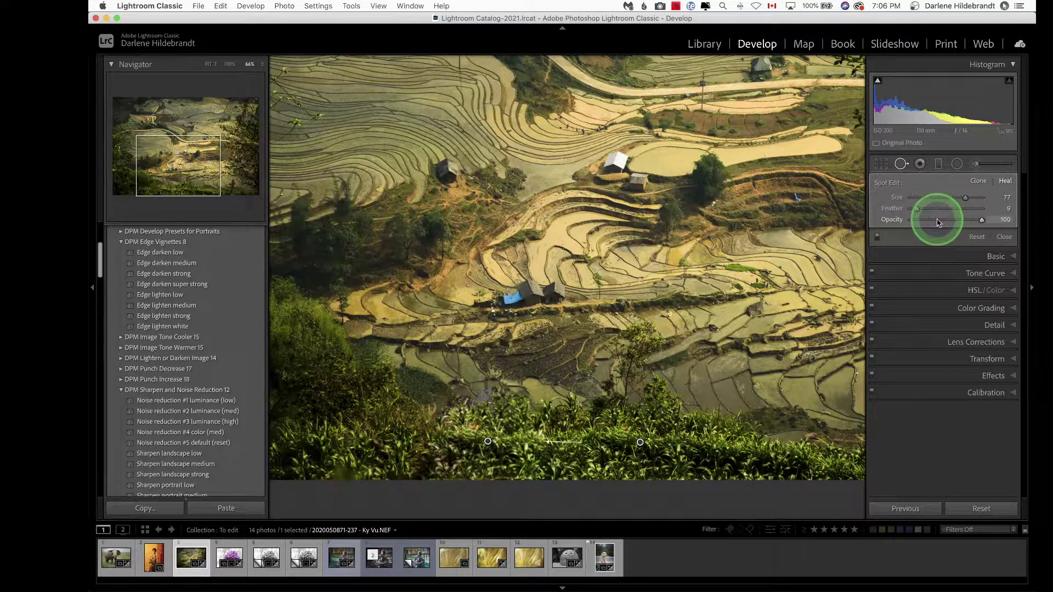
Set the opacity of the straw clump's heal spot to 80
{"action": "left_click", "coordinate": [938, 220]}
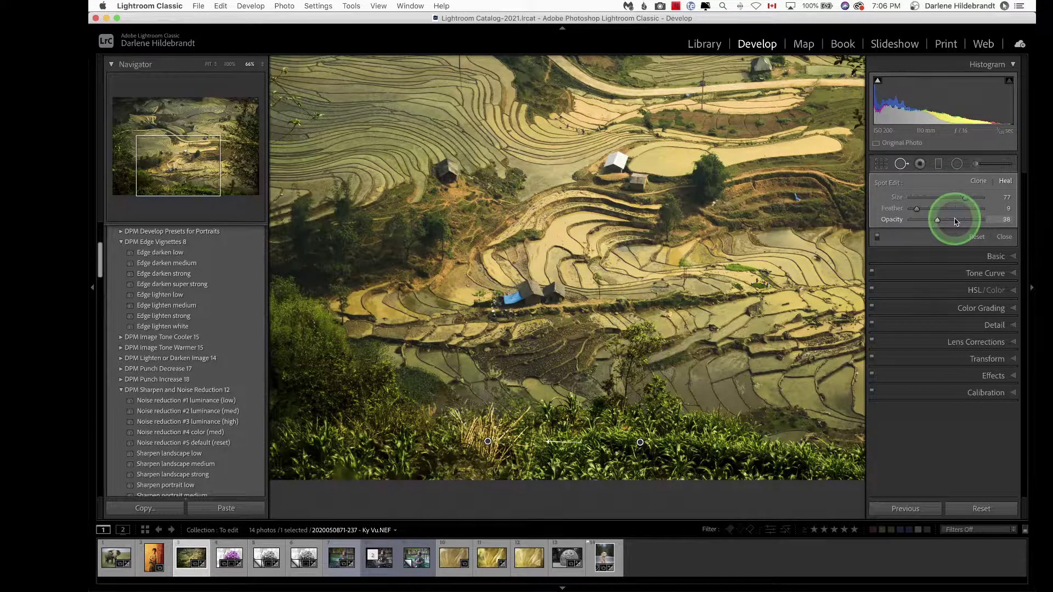
{"action": "left_click", "coordinate": [956, 221]}
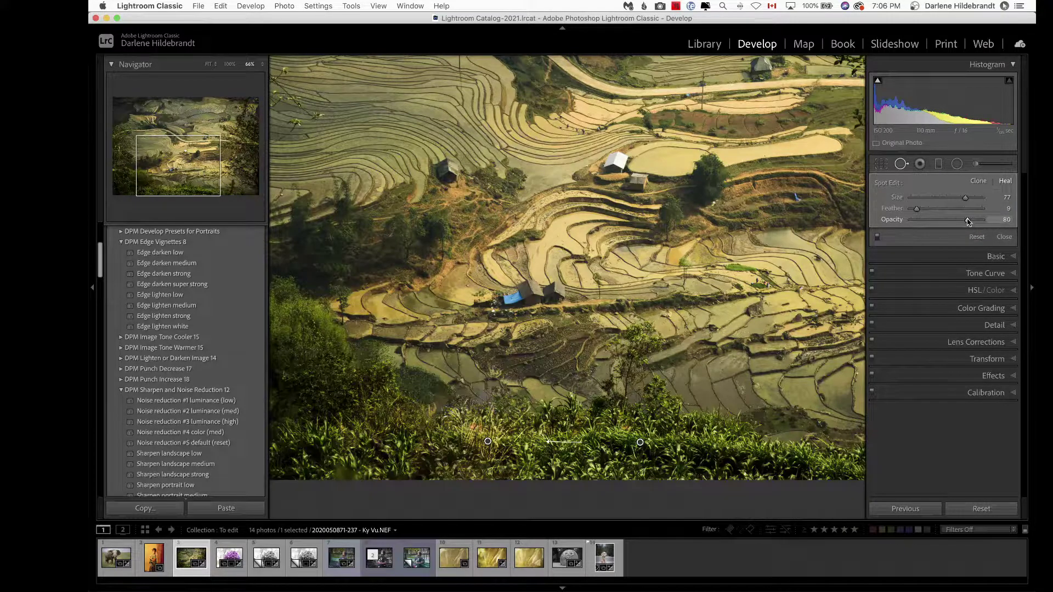
{"action": "left_click", "coordinate": [968, 221]}
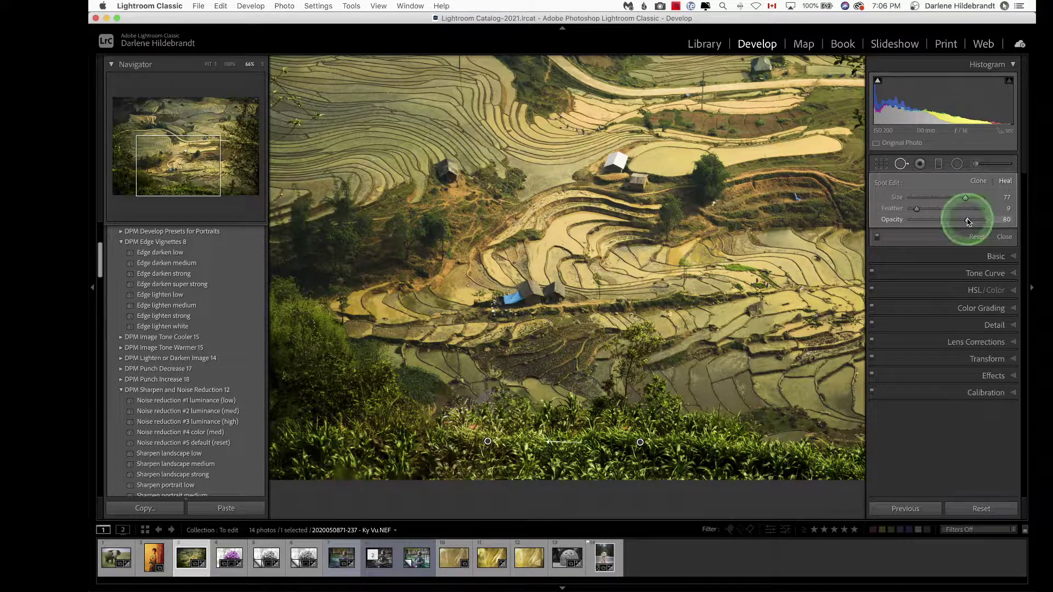
{"action": "left_click", "coordinate": [662, 346]}
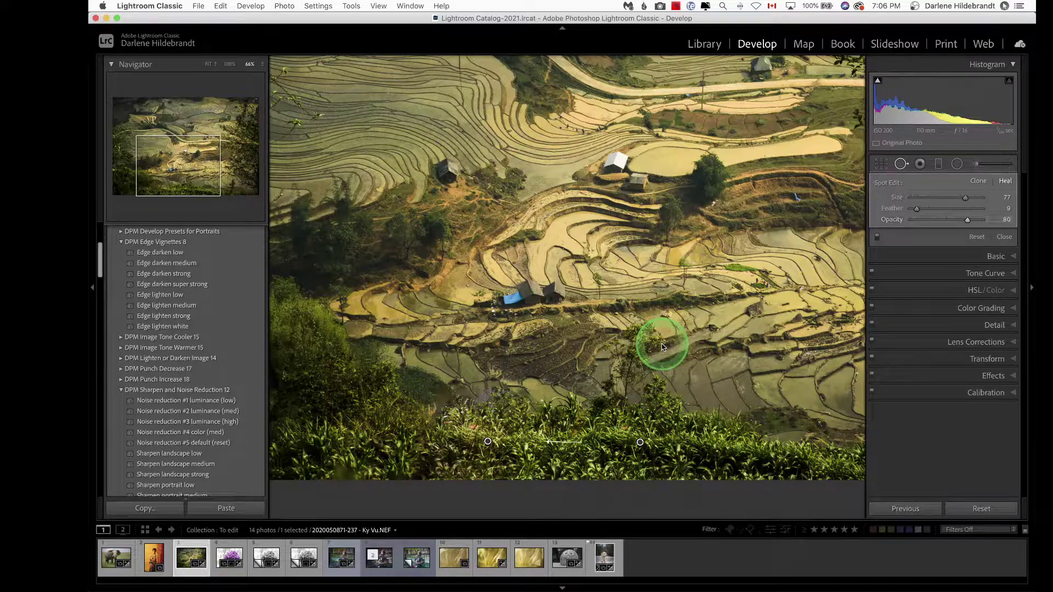
Set the heal spot's feather to 51 and turn off the cursor highlight
{"action": "left_click_drag", "start_coordinate": [687, 354], "coordinate": [477, 213]}
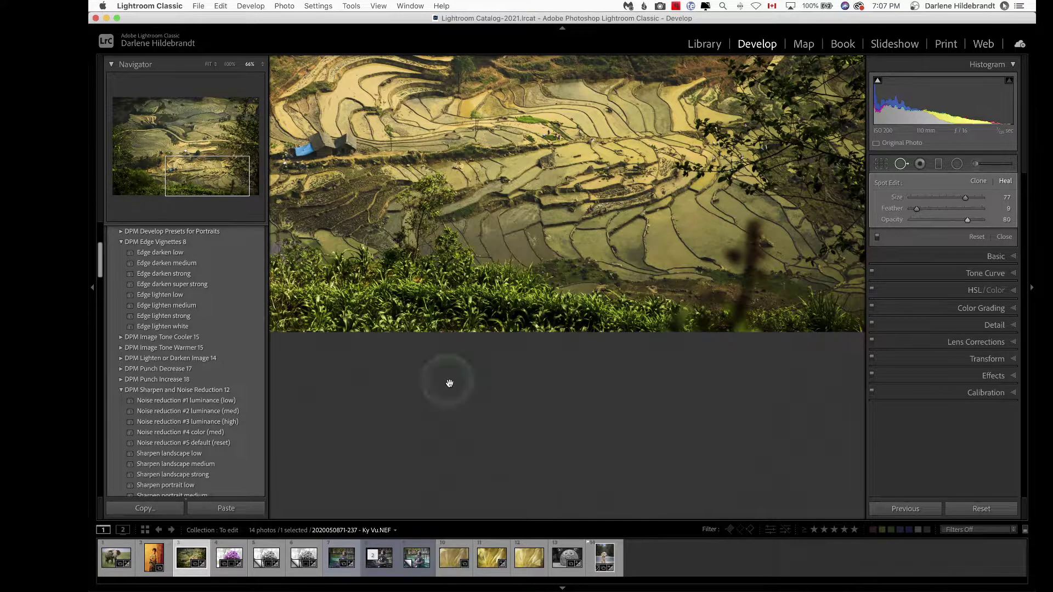
{"action": "left_click_drag", "start_coordinate": [460, 111], "coordinate": [368, 149]}
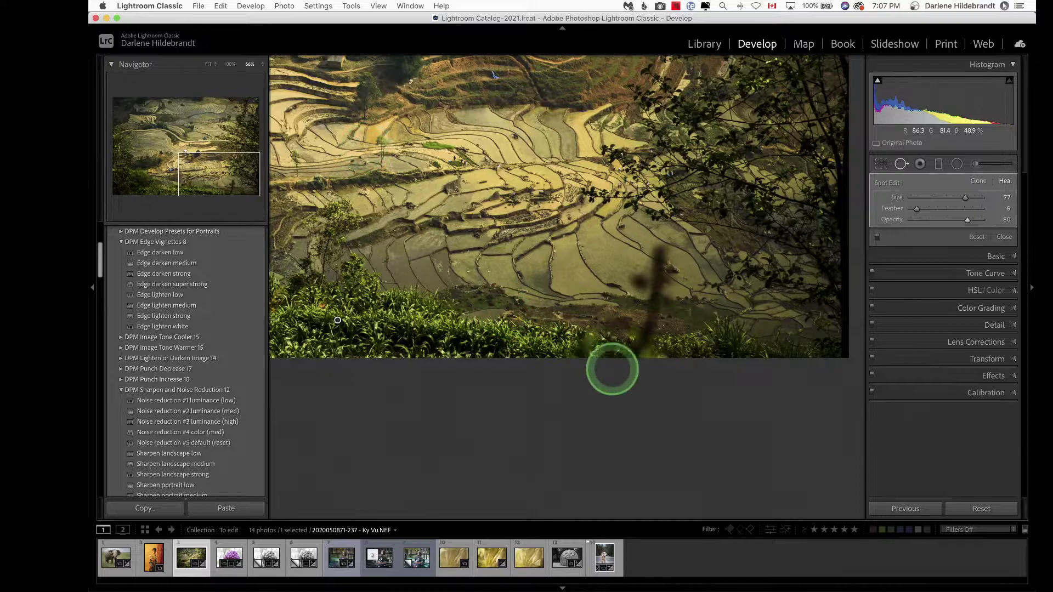
{"action": "left_click", "coordinate": [656, 260]}
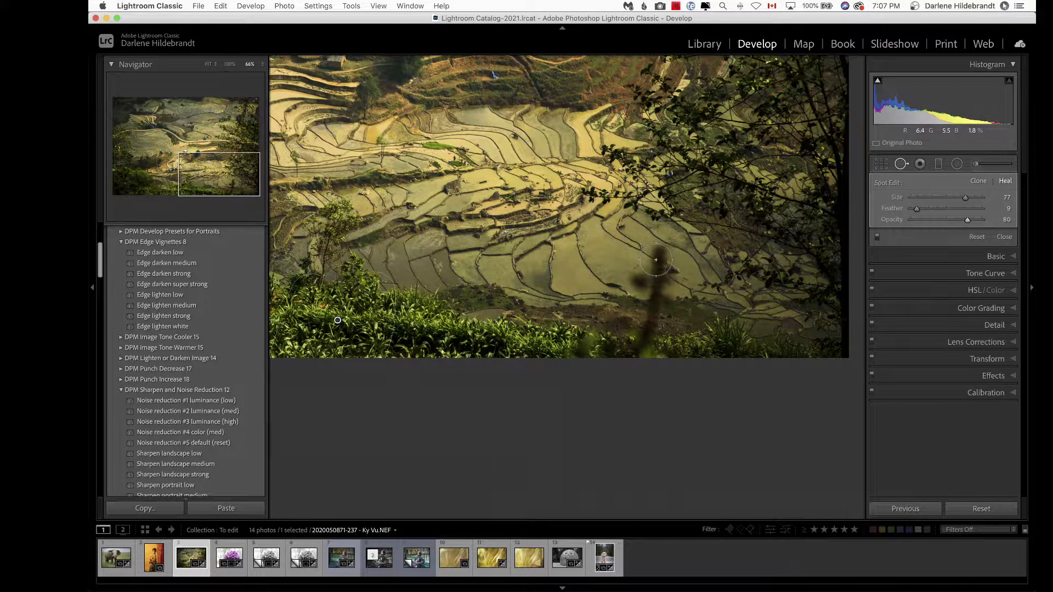
{"action": "left_click_drag", "start_coordinate": [916, 209], "coordinate": [947, 208]}
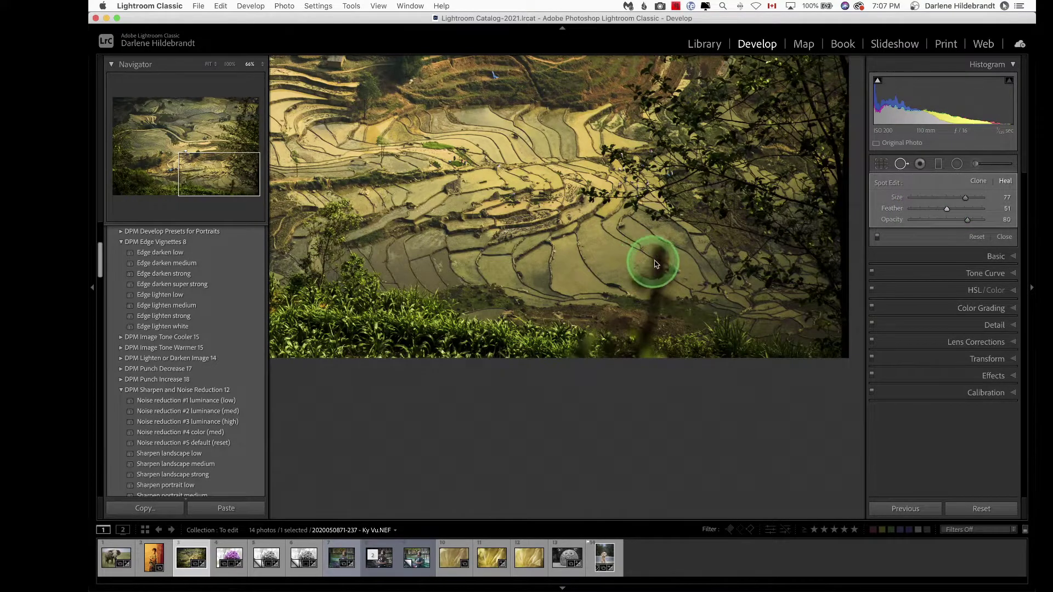
{"action": "left_click", "coordinate": [1005, 5]}
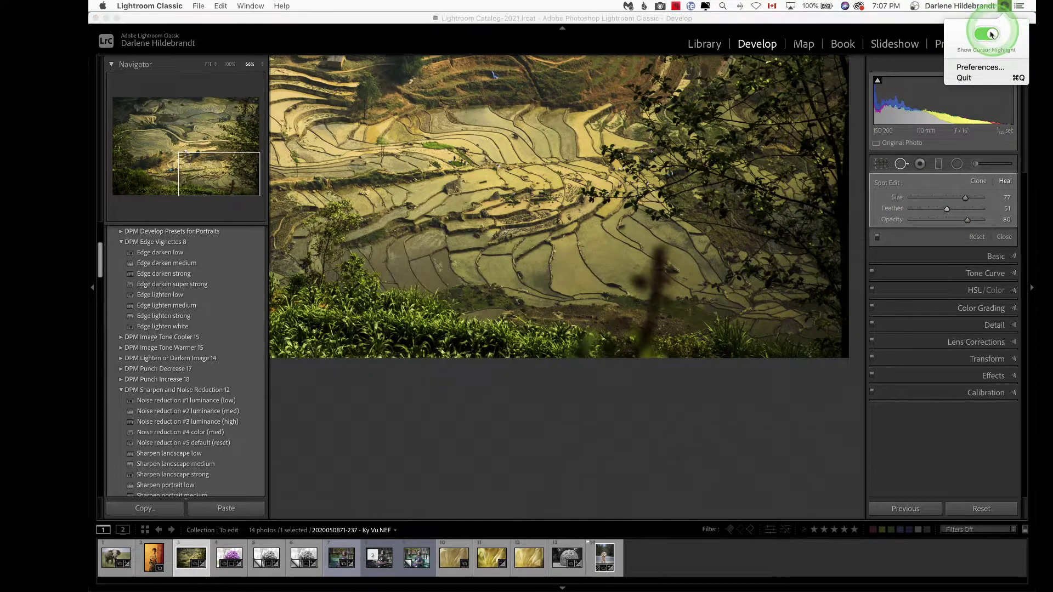
{"action": "left_click", "coordinate": [985, 34]}
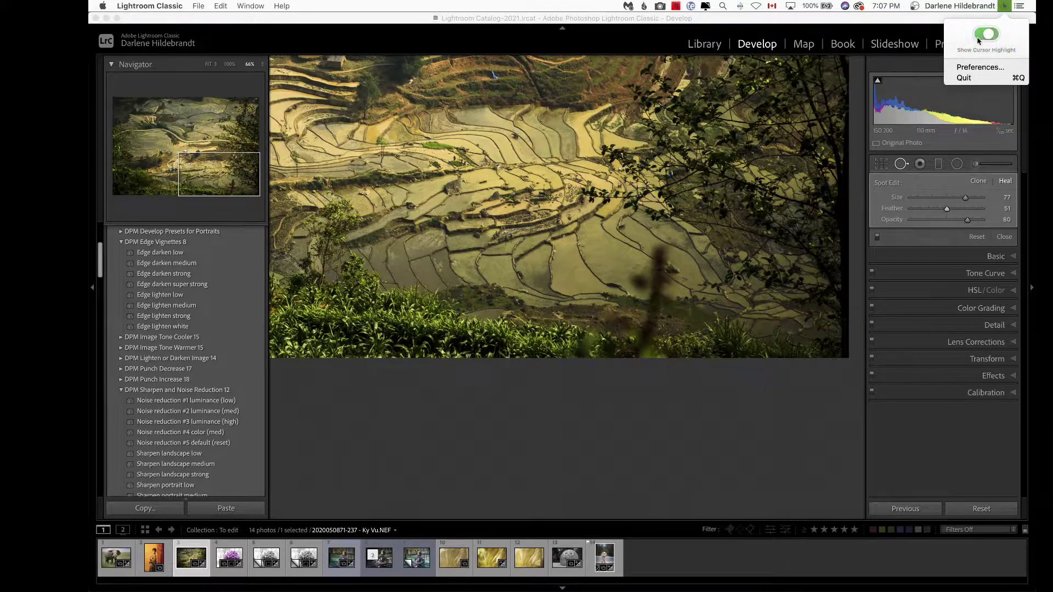
Try a size 76 heal on the tip of the blurred branch, sampling the terrace to its left, and discard the spot
{"action": "left_click", "coordinate": [655, 269]}
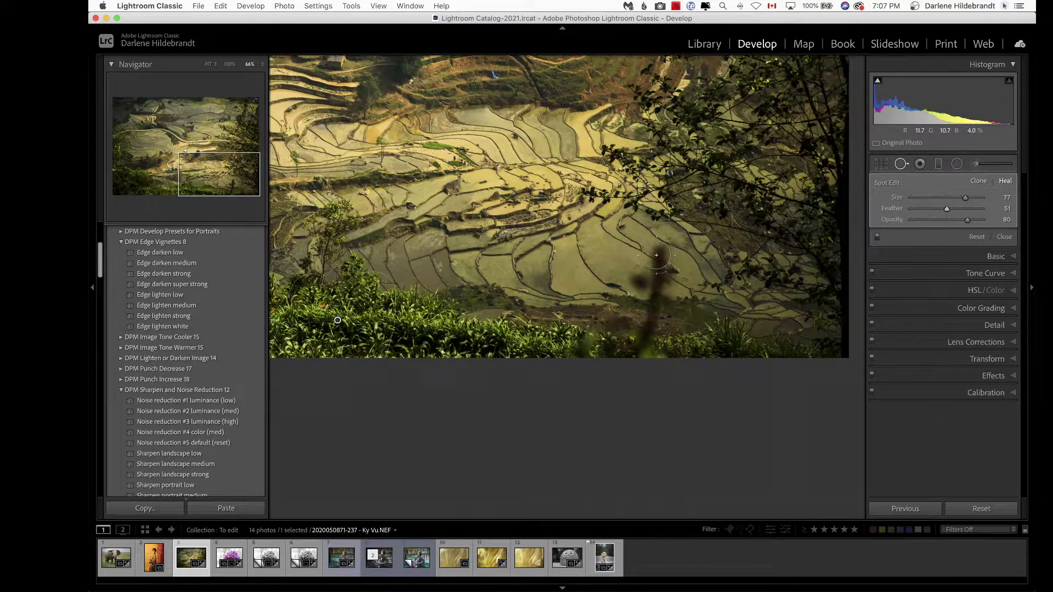
{"action": "left_click", "coordinate": [635, 281]}
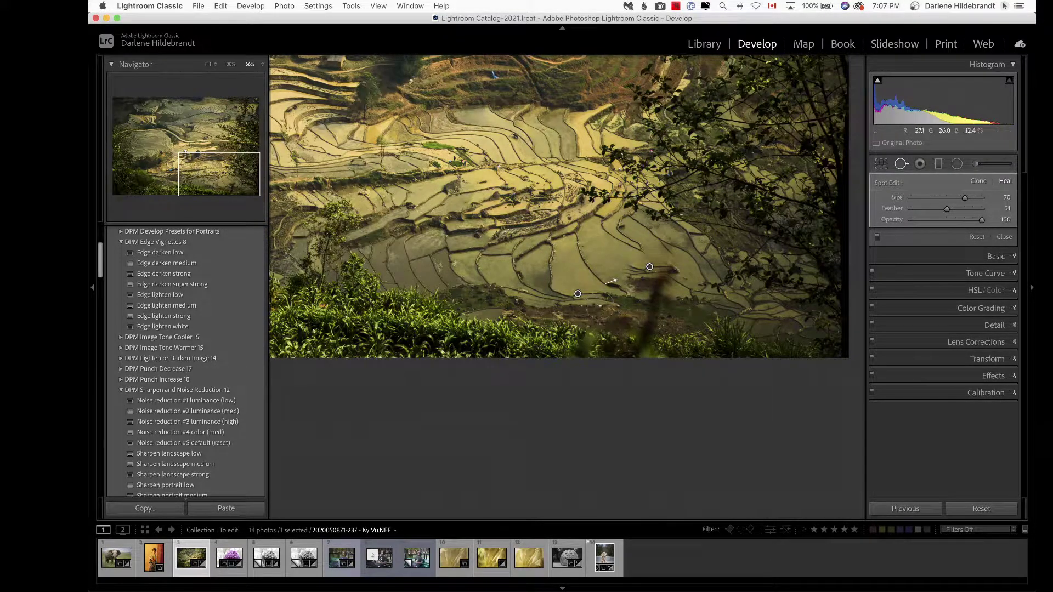
{"action": "left_click_drag", "start_coordinate": [575, 295], "coordinate": [585, 272]}
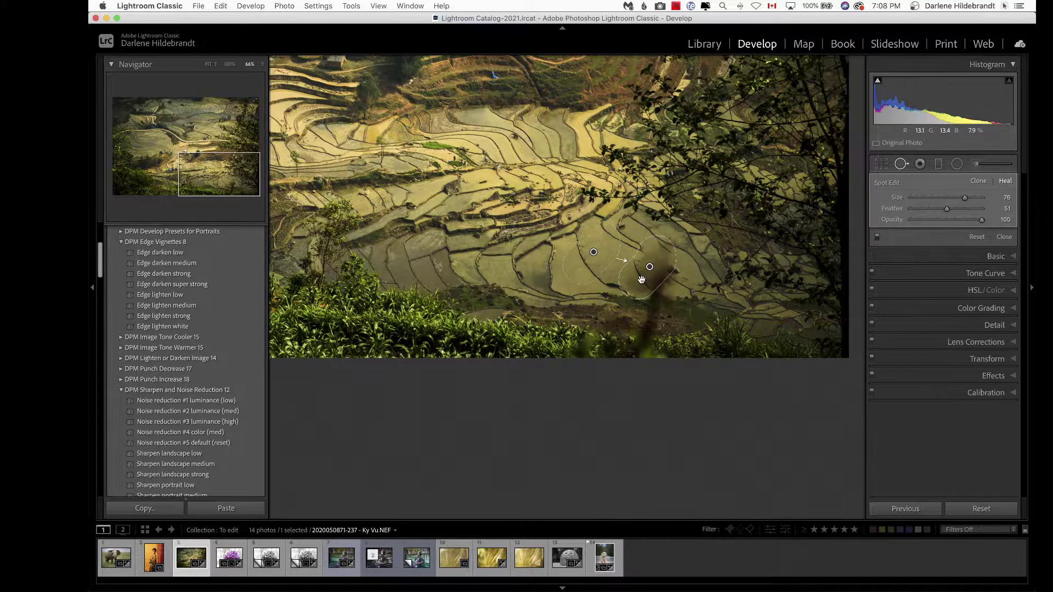
{"action": "left_click_drag", "start_coordinate": [641, 280], "coordinate": [649, 281]}
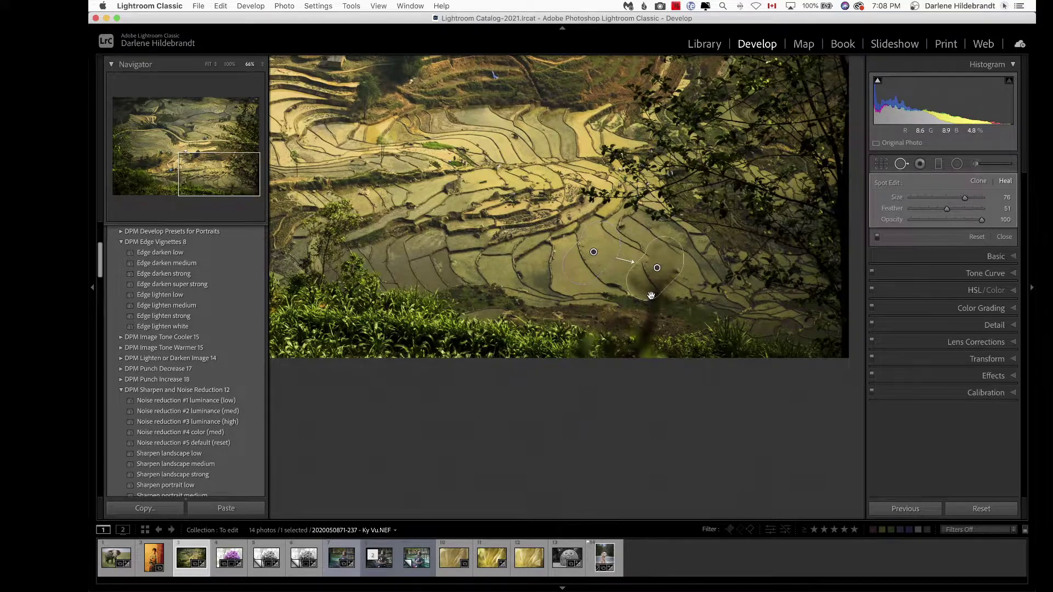
{"action": "key", "text": "Escape"}
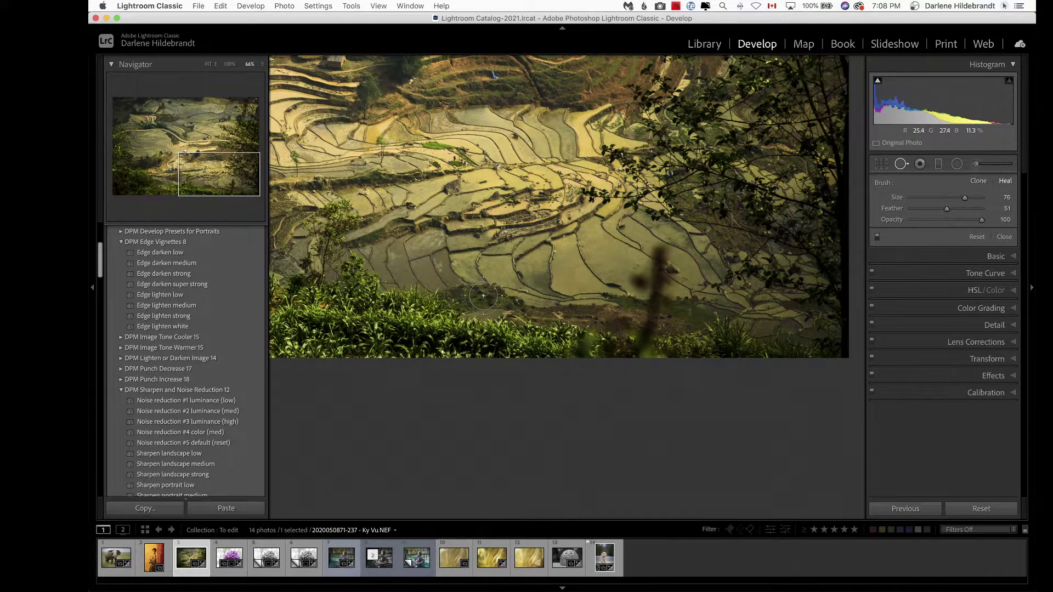
Heal the bright patch in the photo's top-right corner at size 76 and opacity 88, sampling the dark area just left of it
{"action": "key", "text": "q"}
{"action": "left_click", "coordinate": [516, 259]}
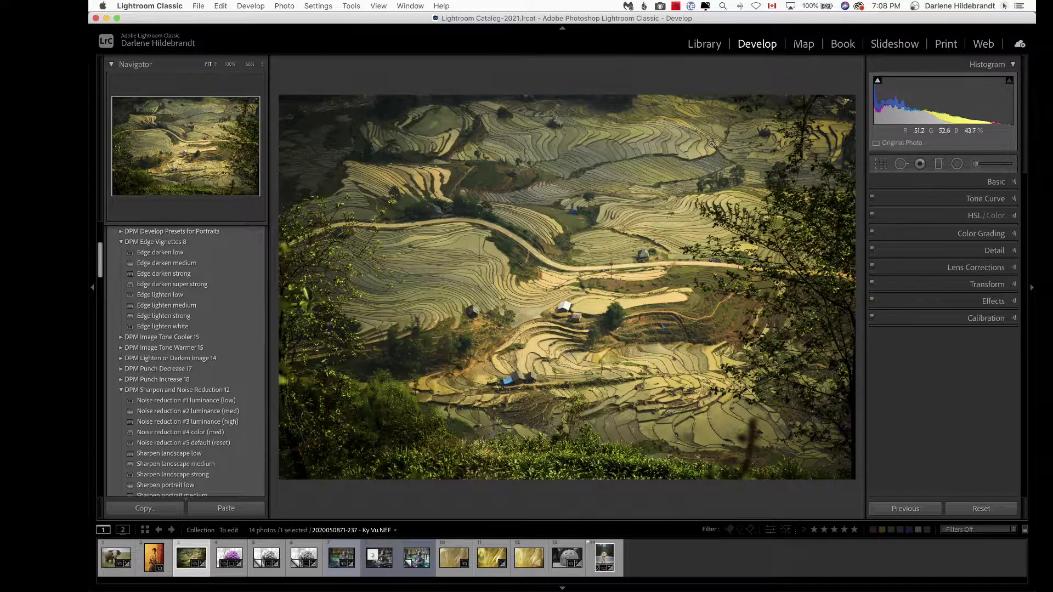
{"action": "left_click", "coordinate": [823, 107]}
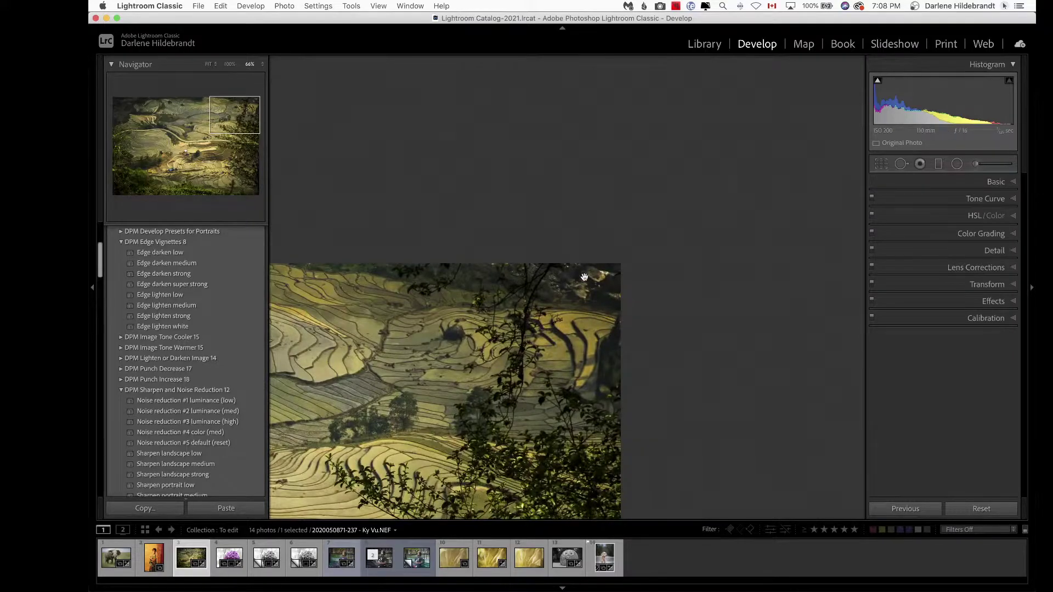
{"action": "key", "text": "q"}
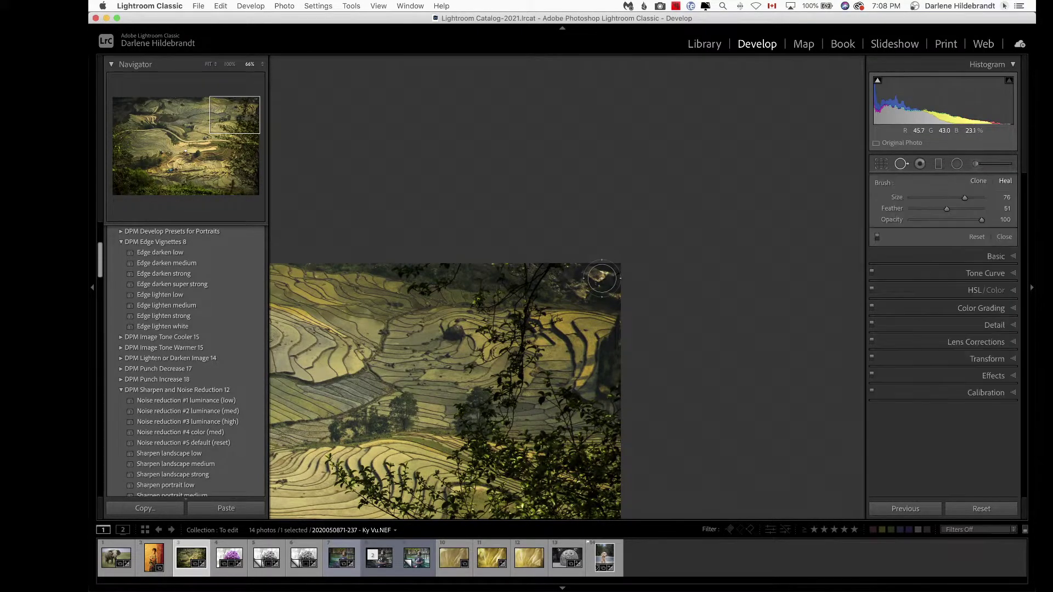
{"action": "left_click", "coordinate": [601, 277]}
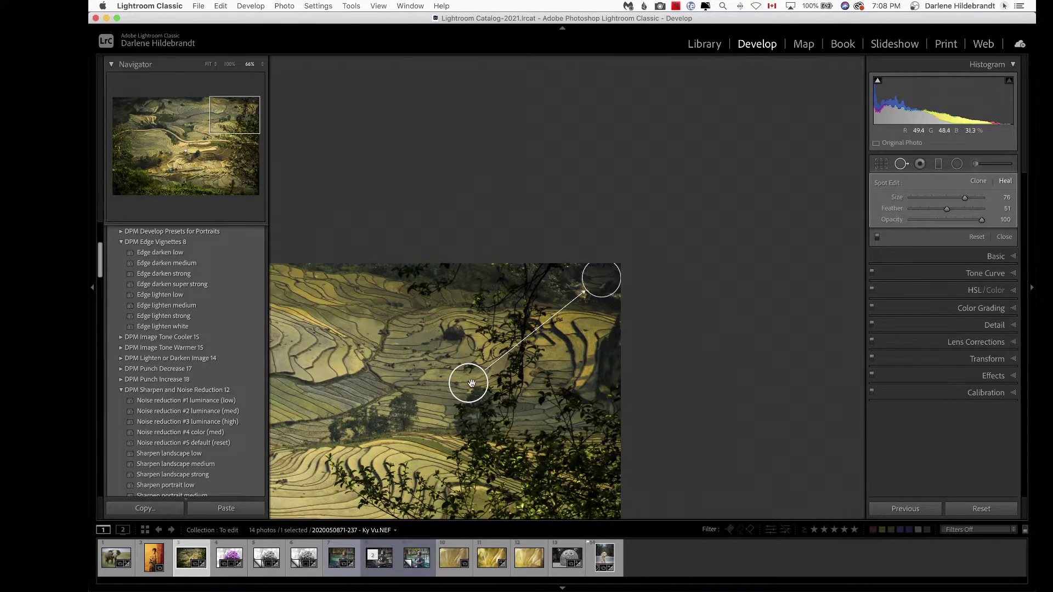
{"action": "mouse_move", "coordinate": [471, 383]}
{"action": "left_mouse_down"}
{"action": "mouse_move", "coordinate": [551, 279]}
{"action": "mouse_move", "coordinate": [560, 294]}
{"action": "left_mouse_up"}
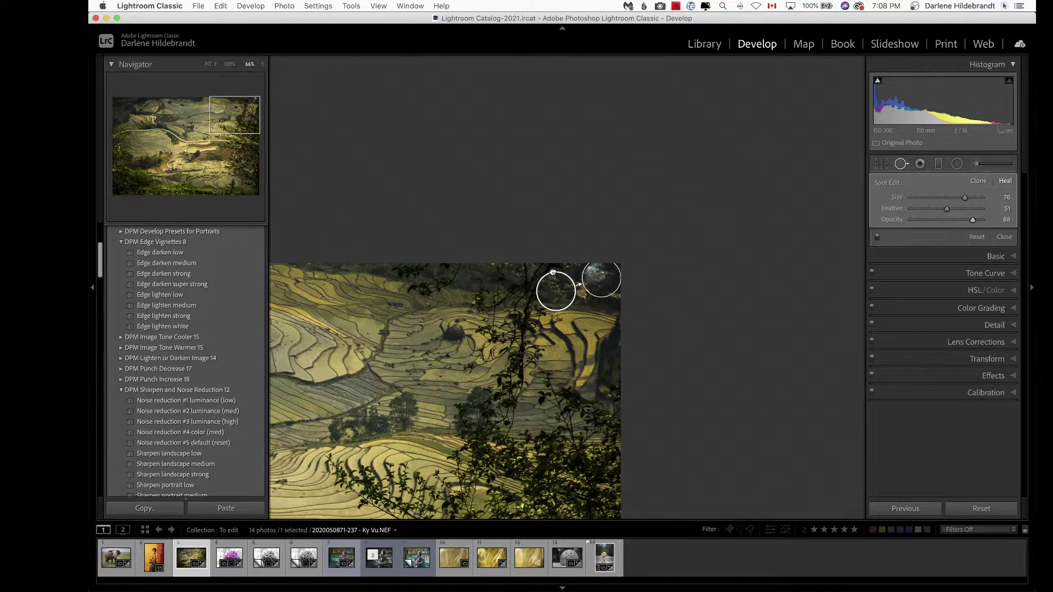
{"action": "left_click_drag", "start_coordinate": [553, 272], "coordinate": [557, 274]}
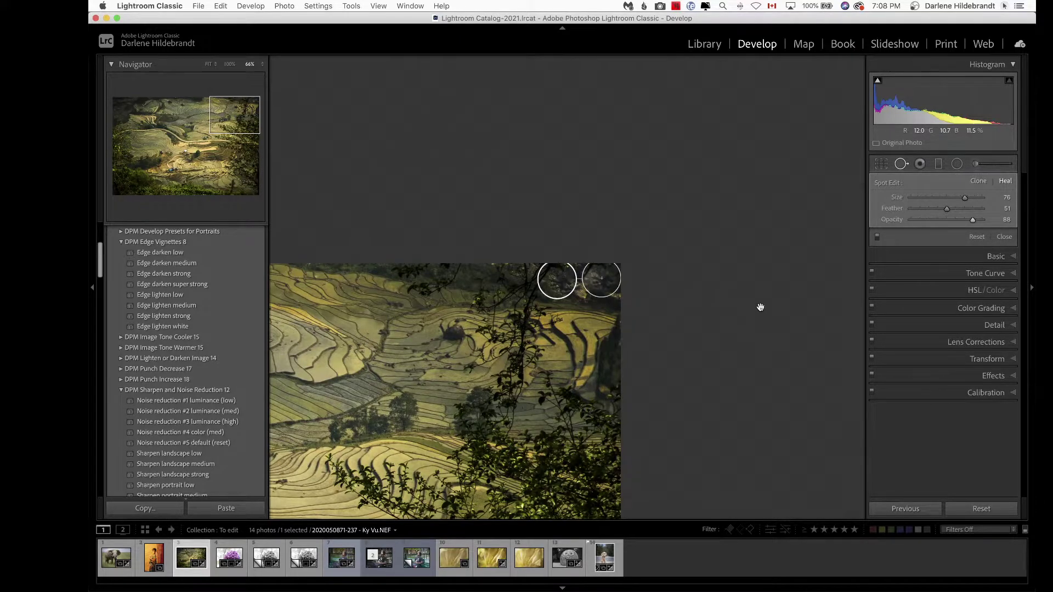
{"action": "key", "text": "q"}
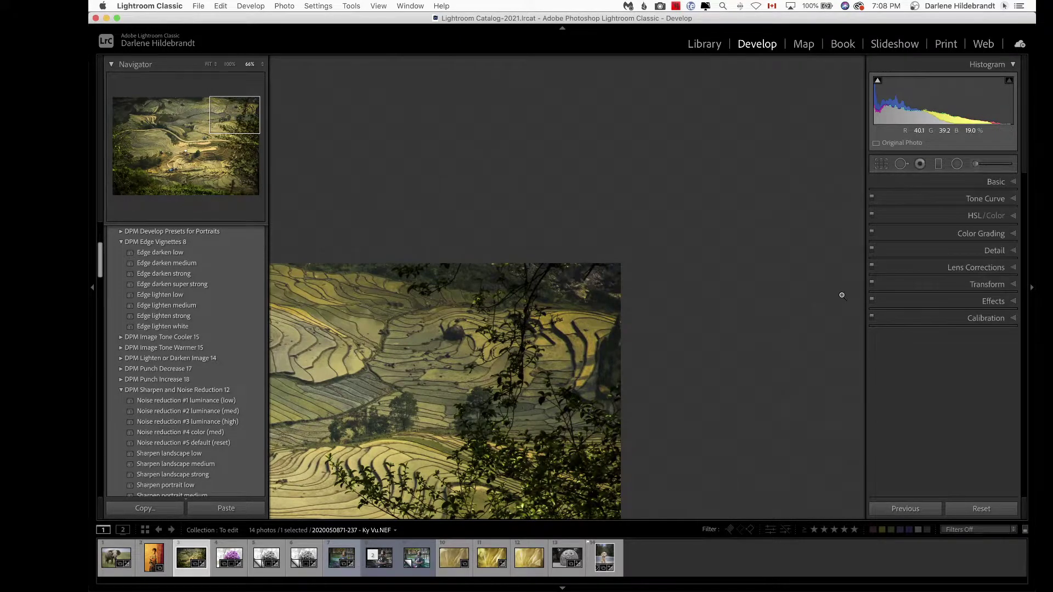
Draw a large radial filter over the middle of the terrace photo and turn off Invert so it affects the outer area
{"action": "left_click", "coordinate": [843, 296]}
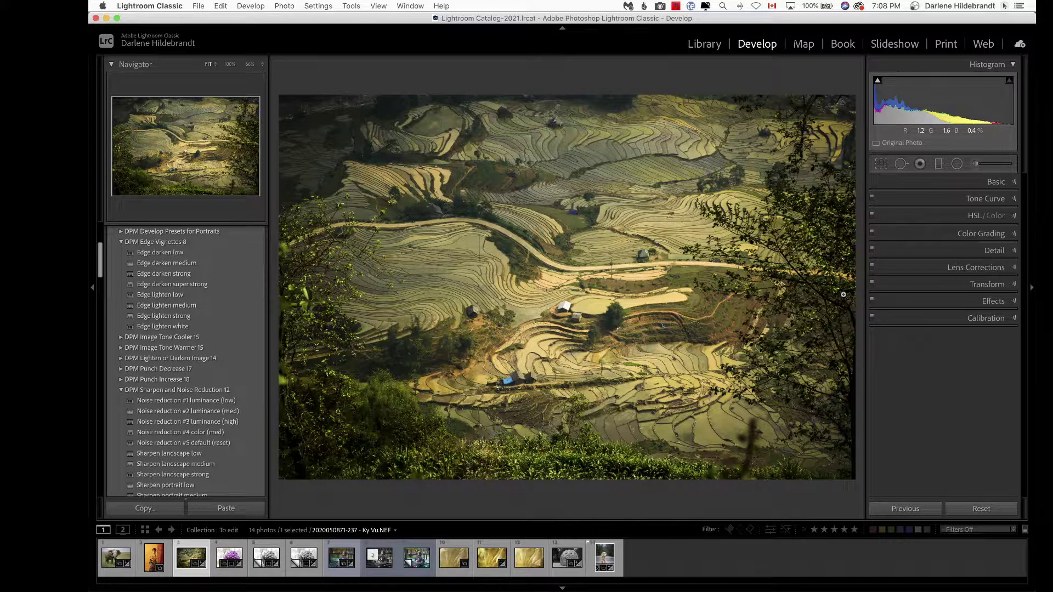
{"action": "key", "text": "shift+m"}
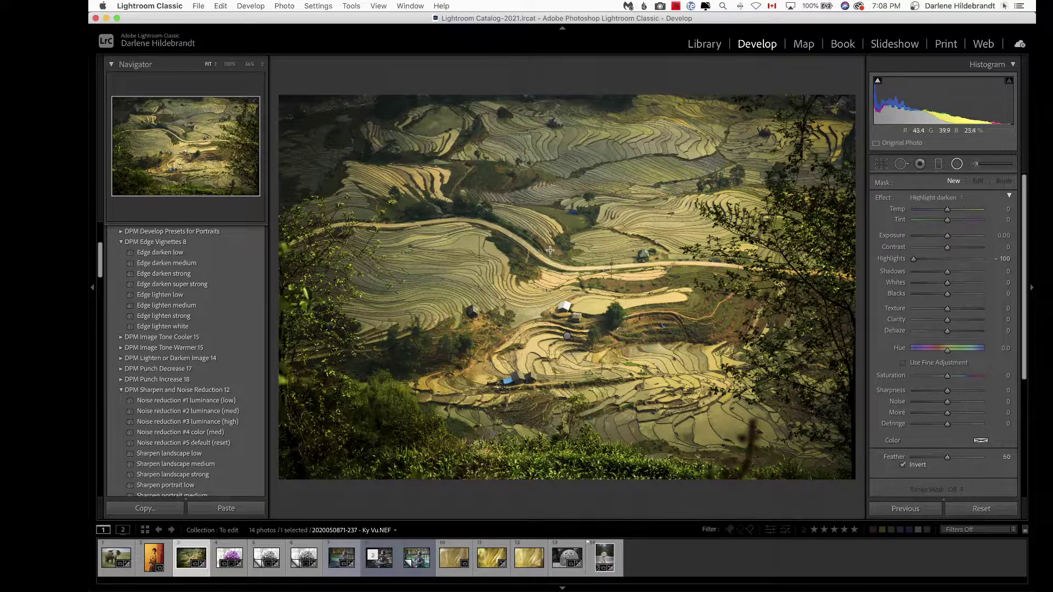
{"action": "left_click_drag", "start_coordinate": [551, 245], "coordinate": [807, 402]}
{"action": "left_click_drag", "start_coordinate": [632, 254], "coordinate": [651, 263]}
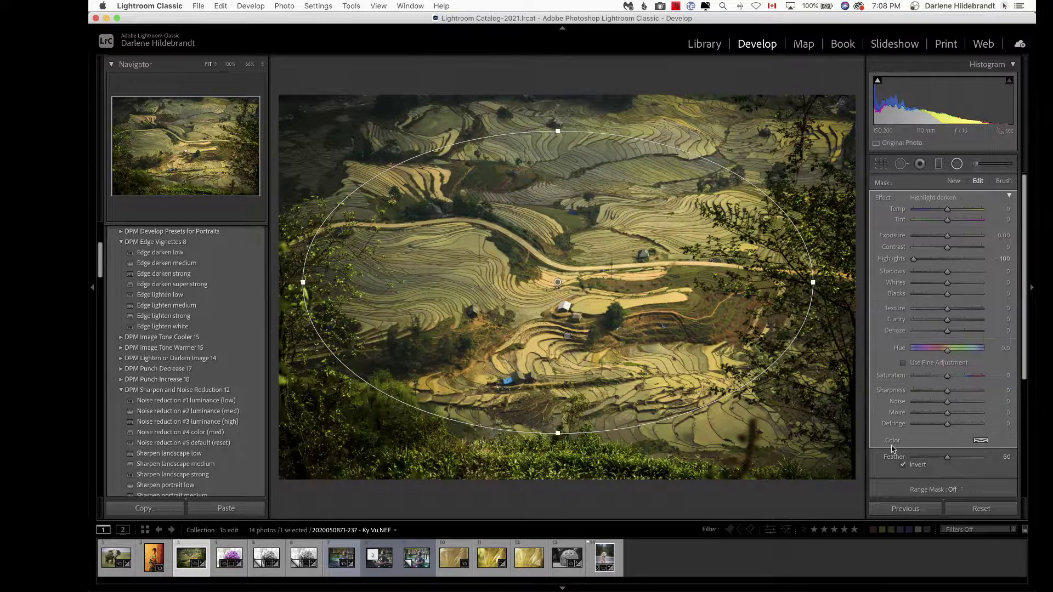
{"action": "left_click", "coordinate": [903, 466]}
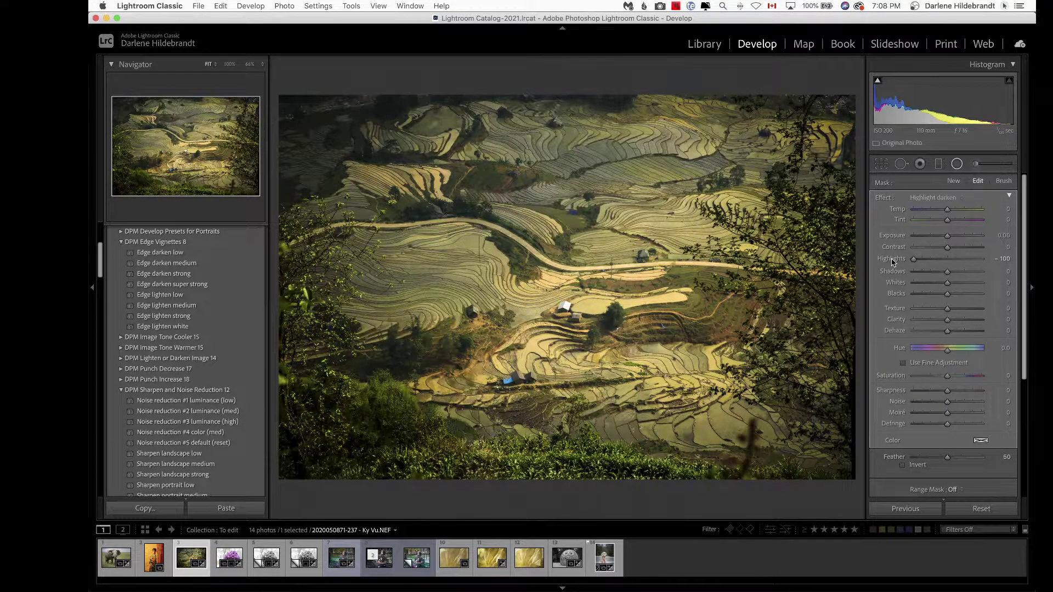
Clear the radial filter's highlight darkening and set its Sharpness to -92, Clarity to -91 and Texture to -82
{"action": "left_click", "coordinate": [916, 391]}
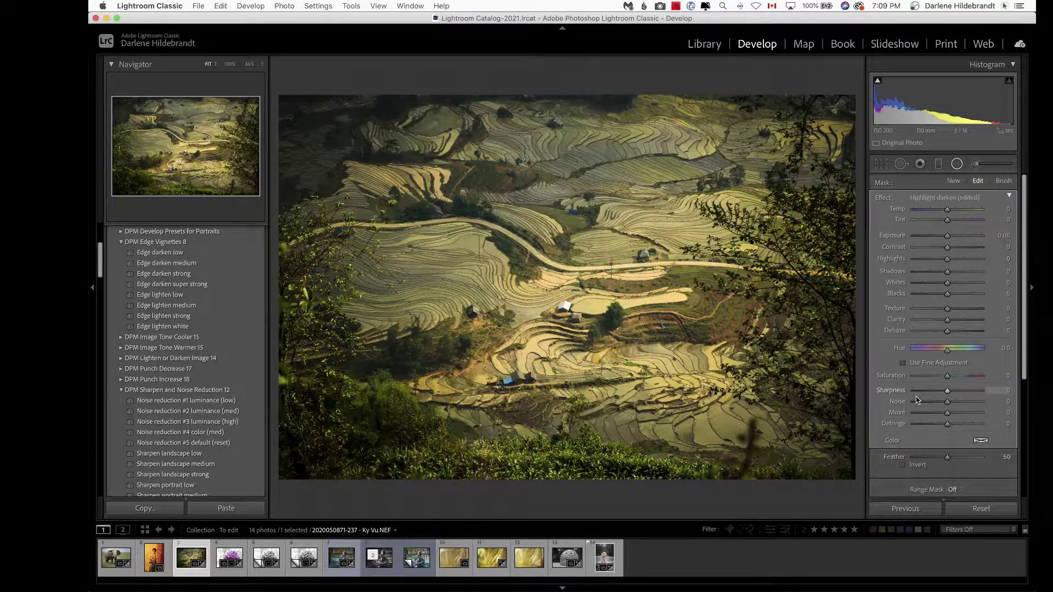
{"action": "left_click", "coordinate": [916, 320]}
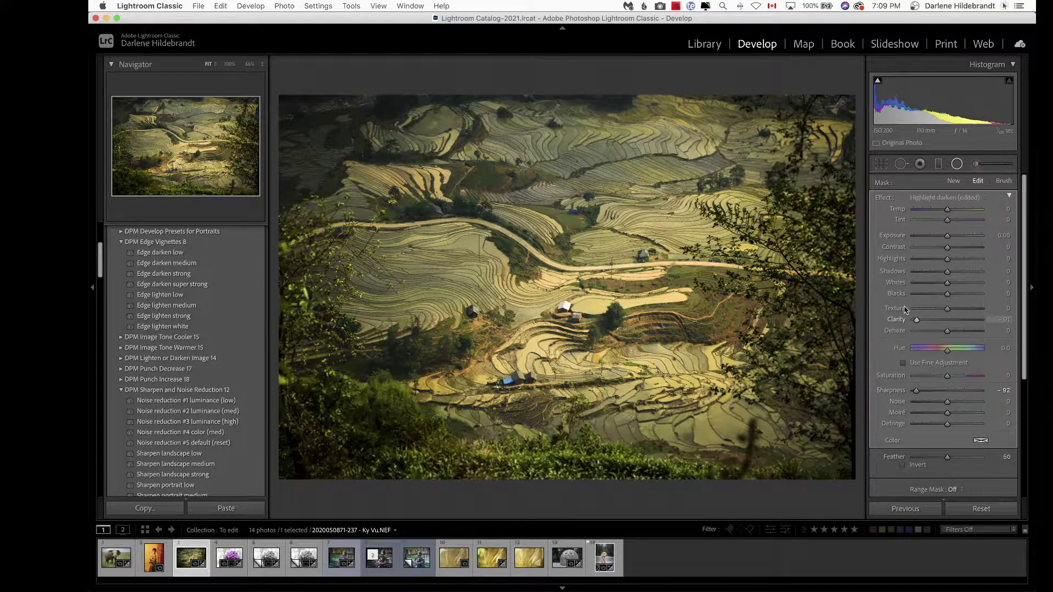
{"action": "left_click", "coordinate": [919, 309]}
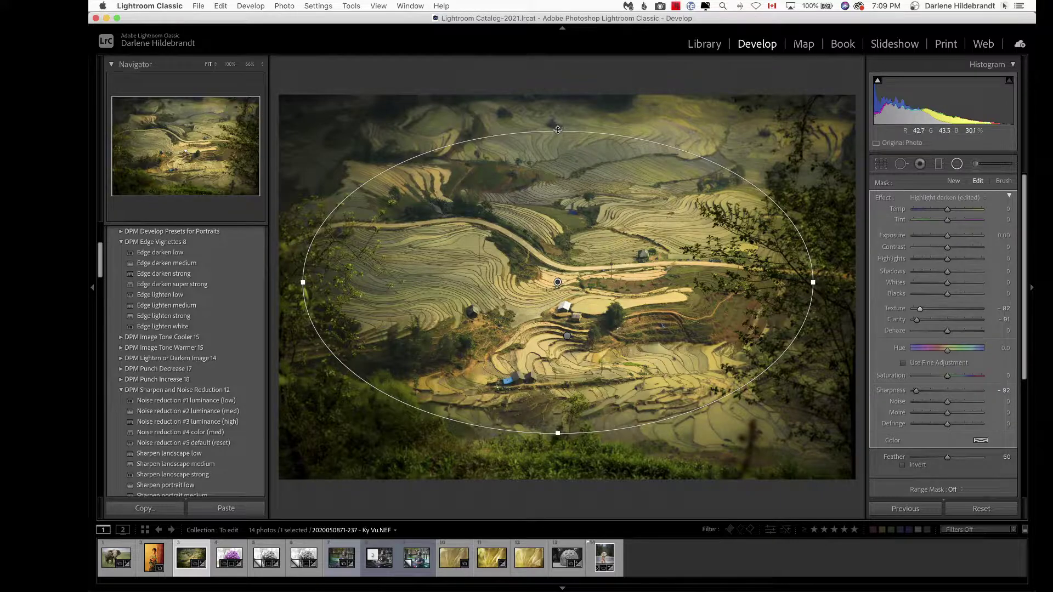
Make the radial filter taller and move it up, and soften its effect to Texture -44, Clarity -45 and Sharpness -45
{"action": "left_click_drag", "start_coordinate": [558, 131], "coordinate": [560, 92]}
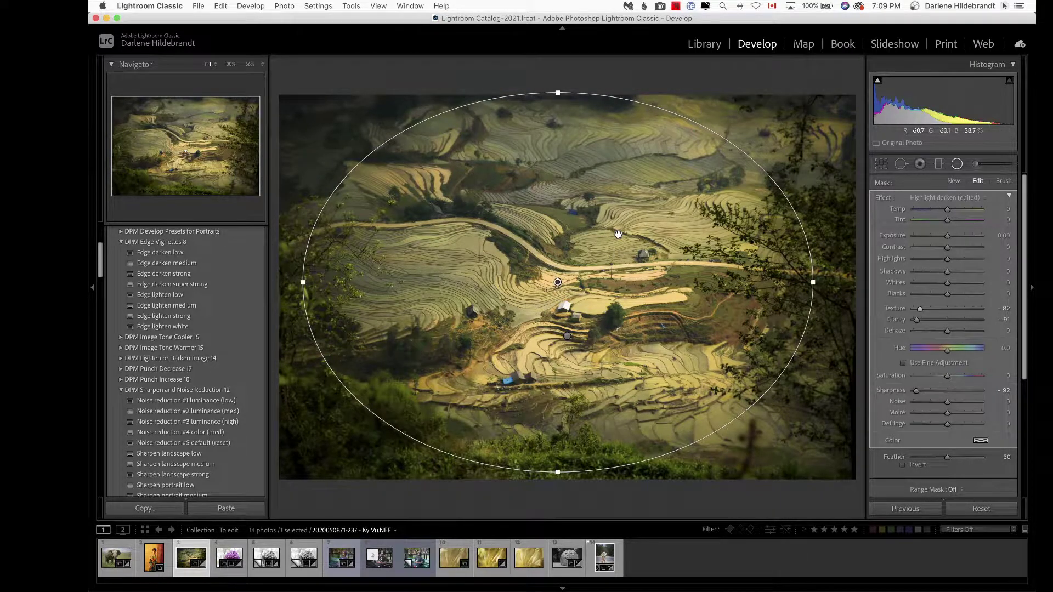
{"action": "left_click_drag", "start_coordinate": [619, 235], "coordinate": [611, 224]}
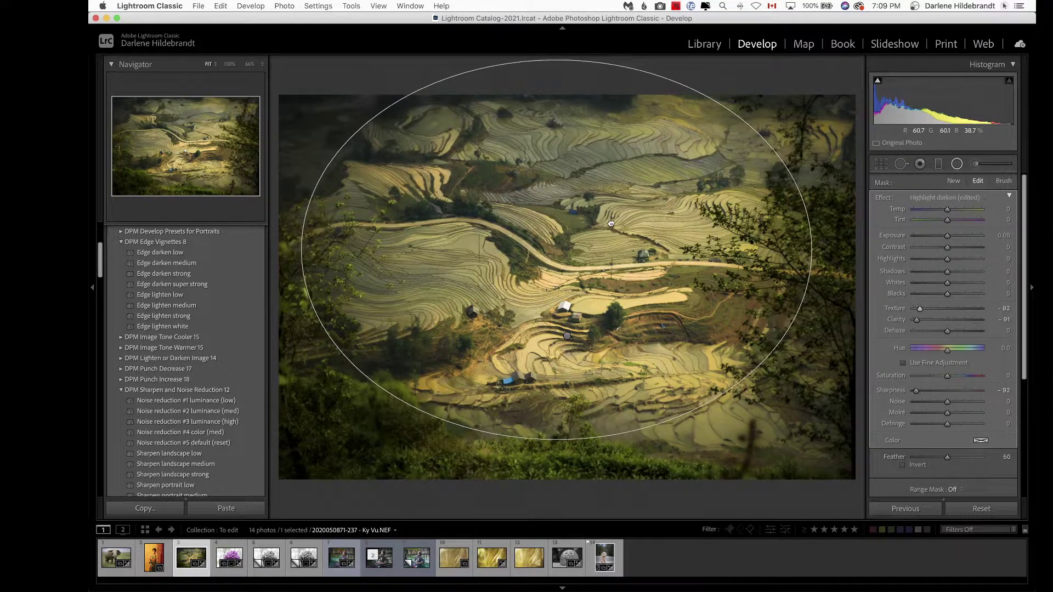
{"action": "left_click", "coordinate": [932, 309]}
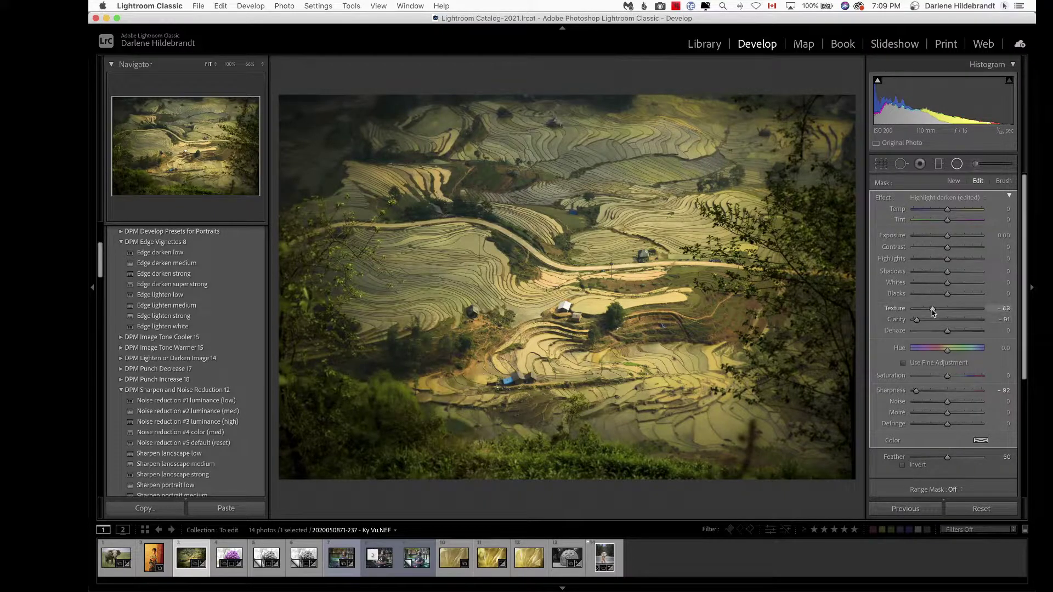
{"action": "left_click", "coordinate": [933, 320]}
{"action": "left_click", "coordinate": [933, 390]}
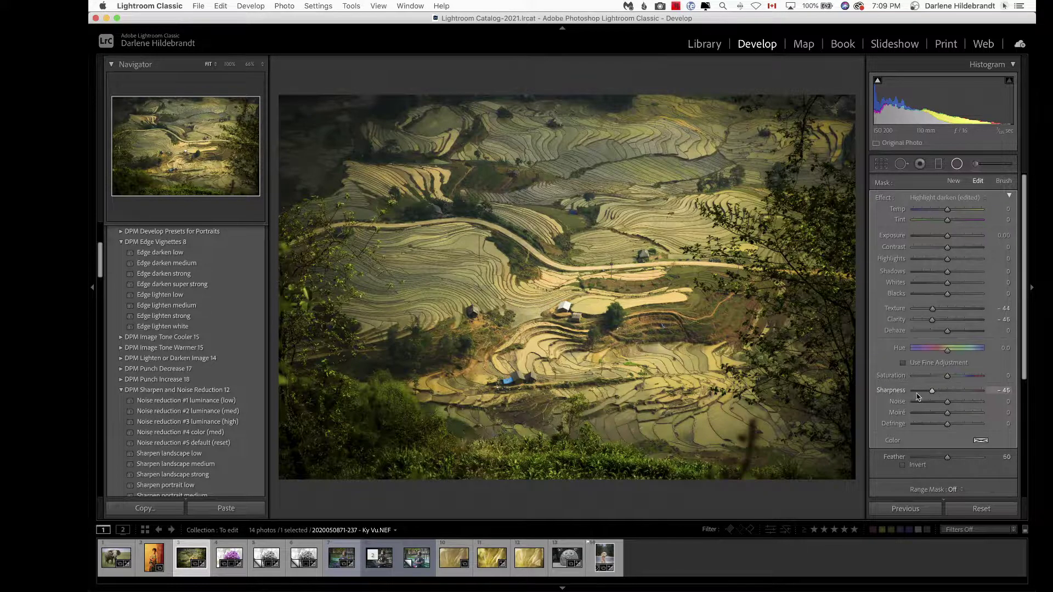
Shift the radial filter slightly to the right, close it, and compare the terrace photo with its unedited version
{"action": "mouse_move", "coordinate": [601, 328]}
{"action": "left_click_drag", "start_coordinate": [601, 329], "coordinate": [619, 331]}
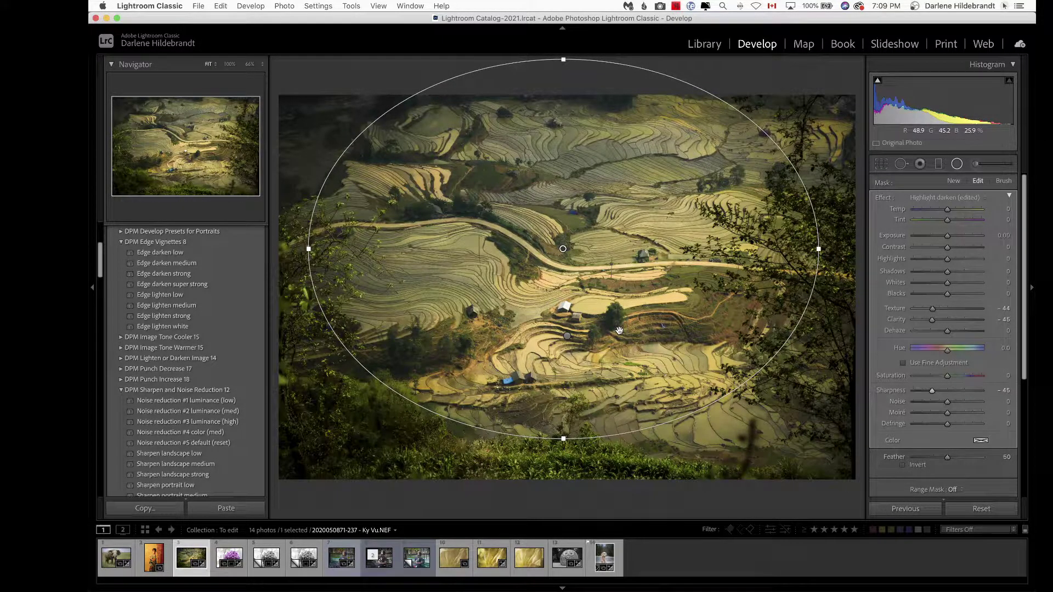
{"action": "key", "text": "shift+m"}
{"action": "key", "text": "backslash"}
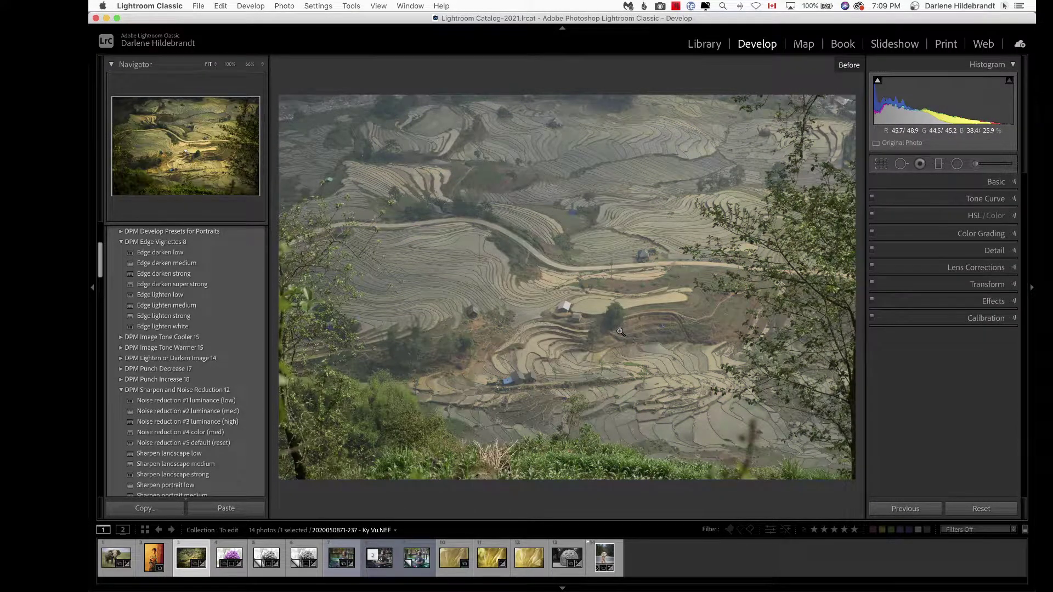
{"action": "key", "text": "backslash"}
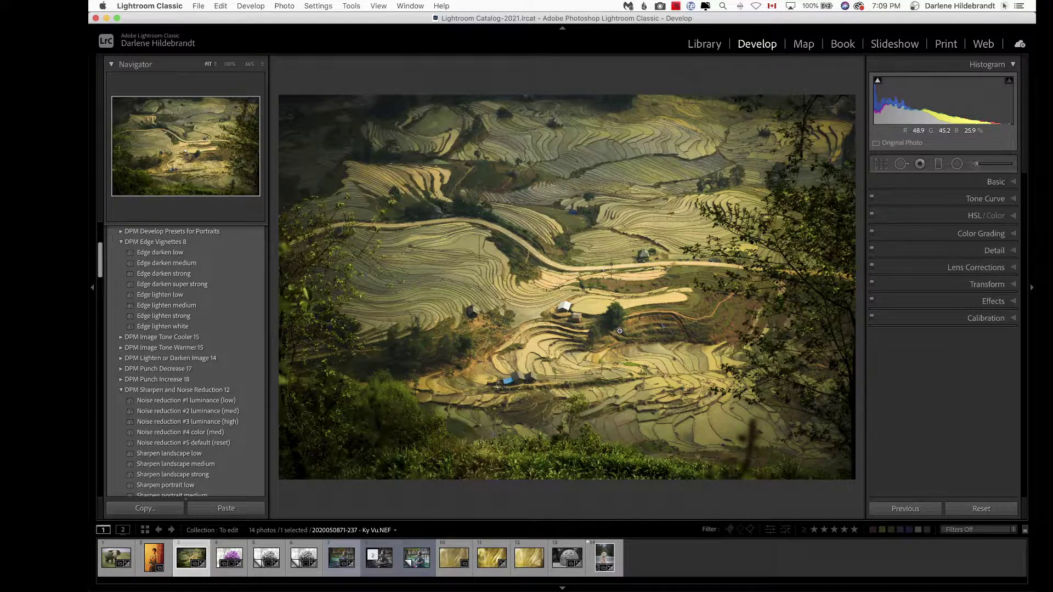
Return to the Library grid and move the portrait of the woman in the sari between the owl stone and dog photos
{"action": "key", "text": "g"}
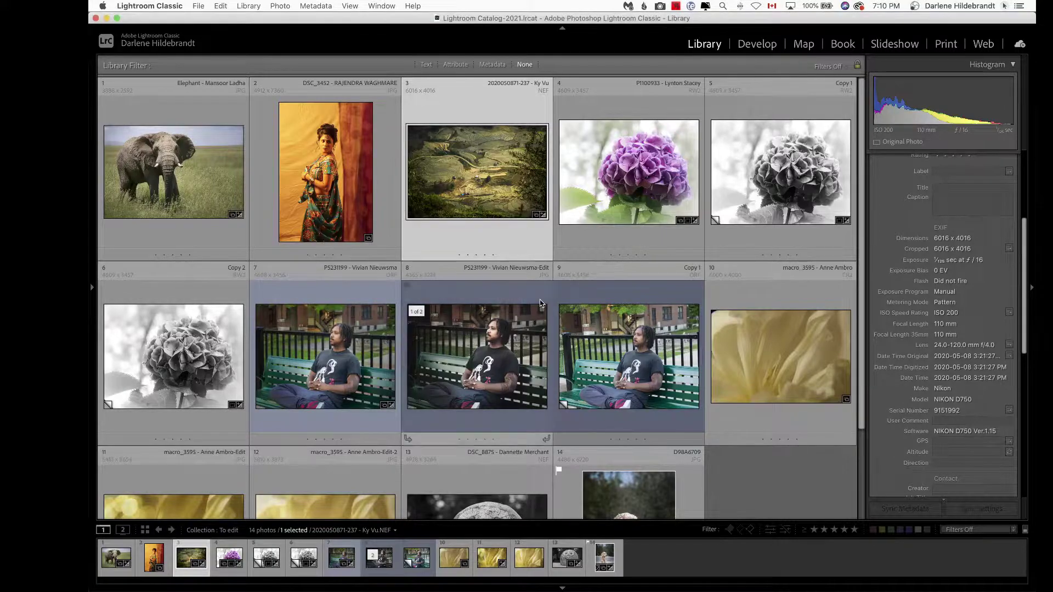
{"action": "scroll", "coordinate": [538, 302], "scroll_direction": "down", "scroll_amount": 3}
{"action": "scroll", "coordinate": [467, 235], "scroll_direction": "up", "scroll_amount": 3}
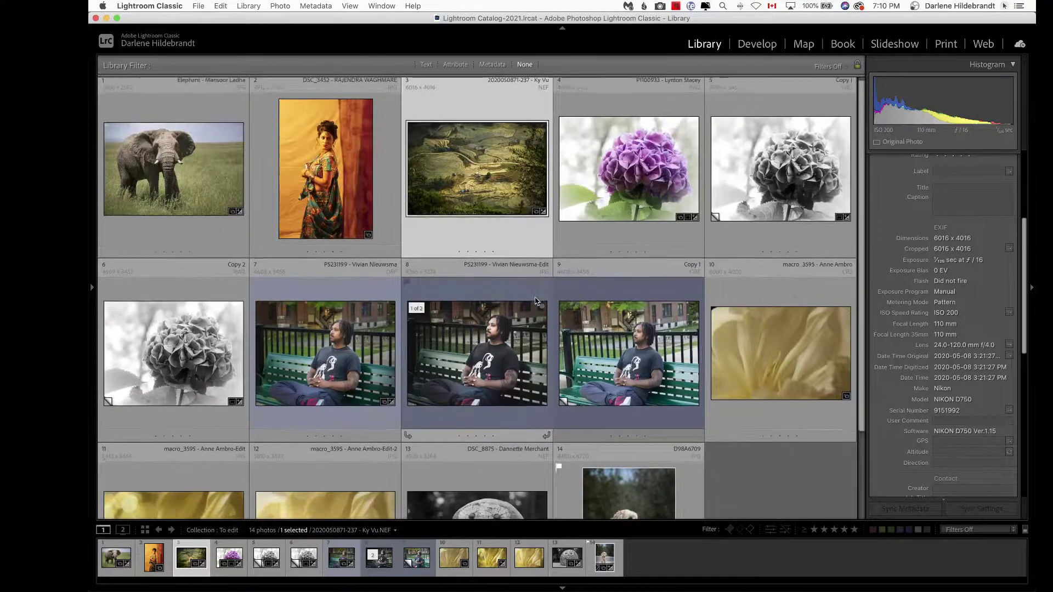
{"action": "scroll", "coordinate": [384, 165], "scroll_direction": "down", "scroll_amount": 3}
{"action": "left_click_drag", "start_coordinate": [332, 117], "coordinate": [548, 407]}
Open the portrait of the woman in the sari in the Develop module and show its Basic adjustments
{"action": "scroll", "coordinate": [557, 446], "scroll_direction": "down", "scroll_amount": 3}
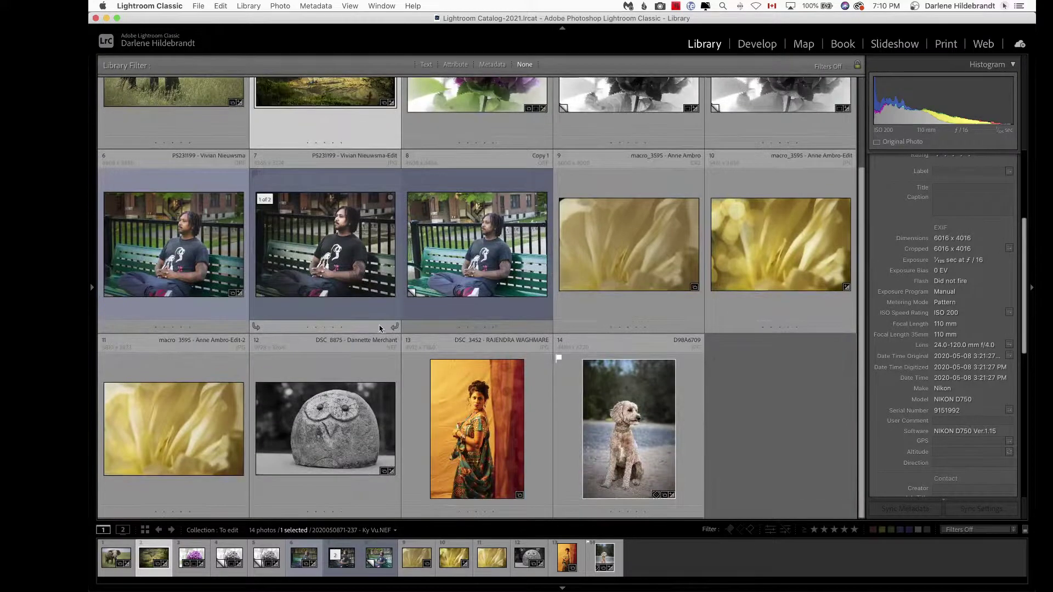
{"action": "left_click", "coordinate": [470, 415]}
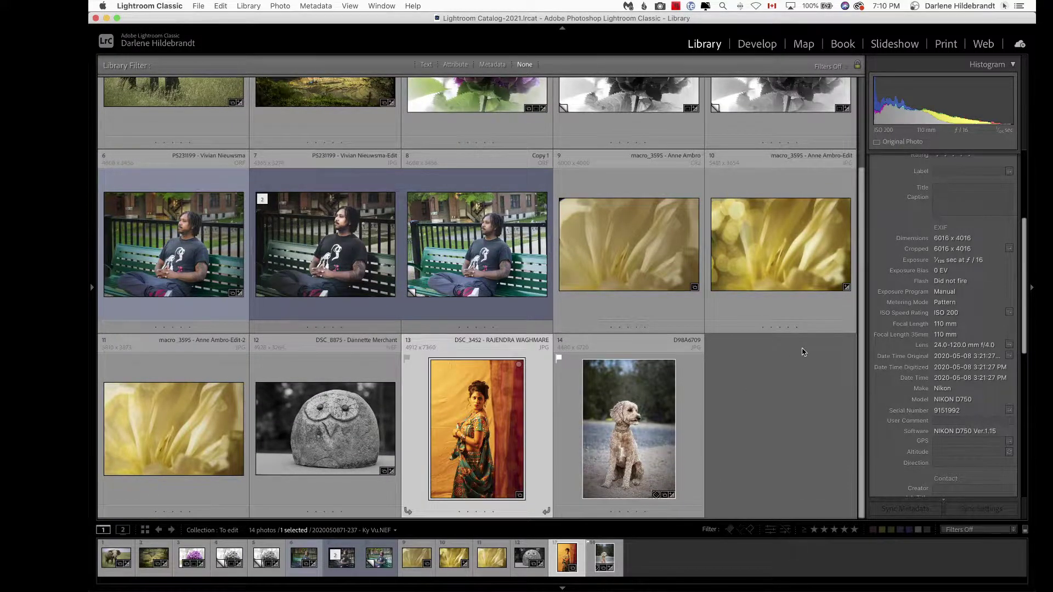
{"action": "key", "text": "e"}
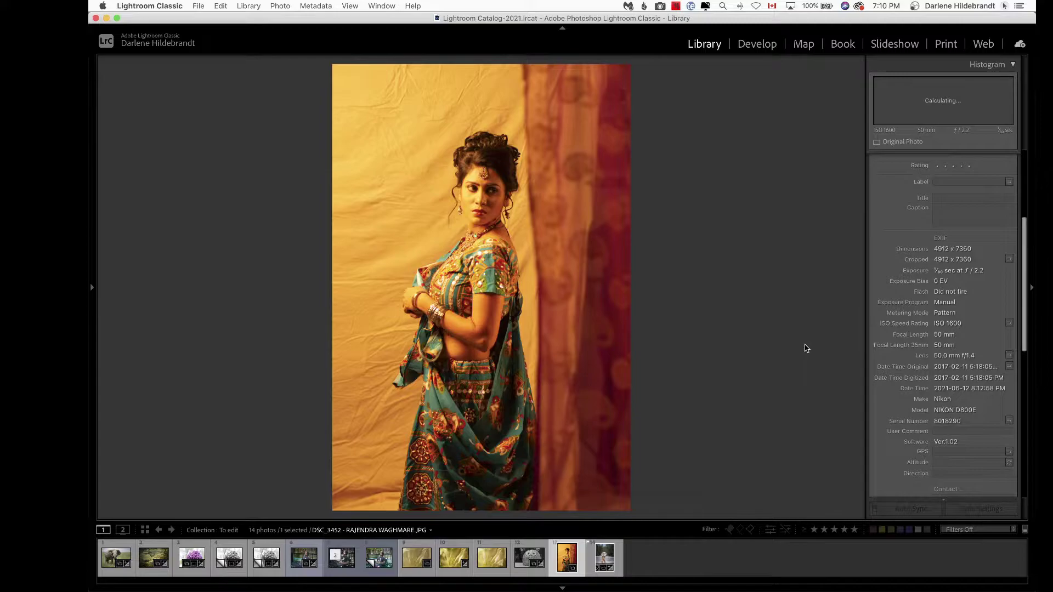
{"action": "key", "text": "d"}
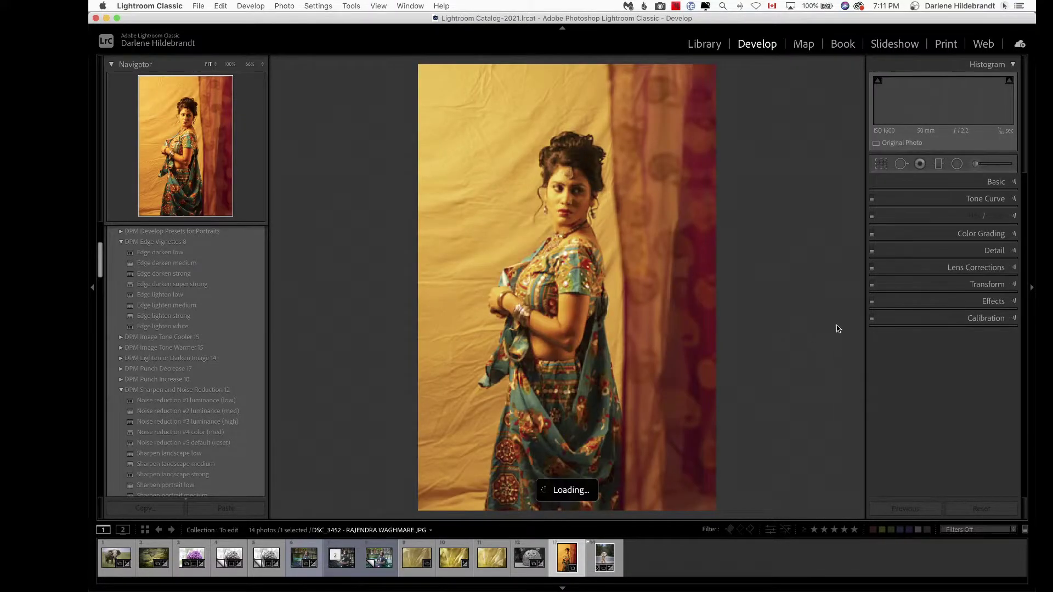
{"action": "left_click", "coordinate": [994, 183]}
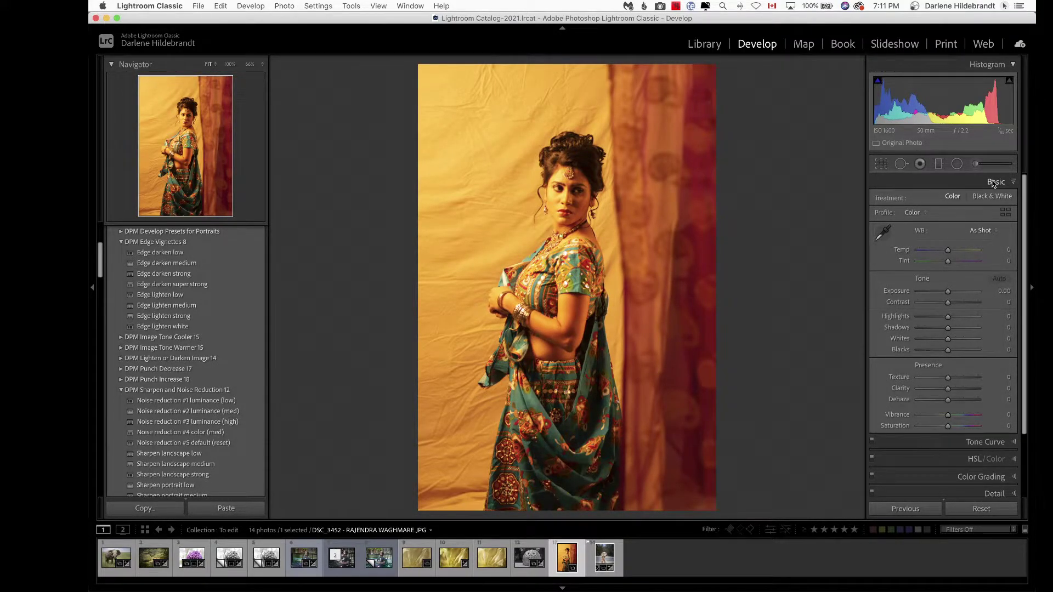
Compare the white balance presets offered for the JPEG portrait with those offered for the raw owl stone photo
{"action": "left_click", "coordinate": [983, 232]}
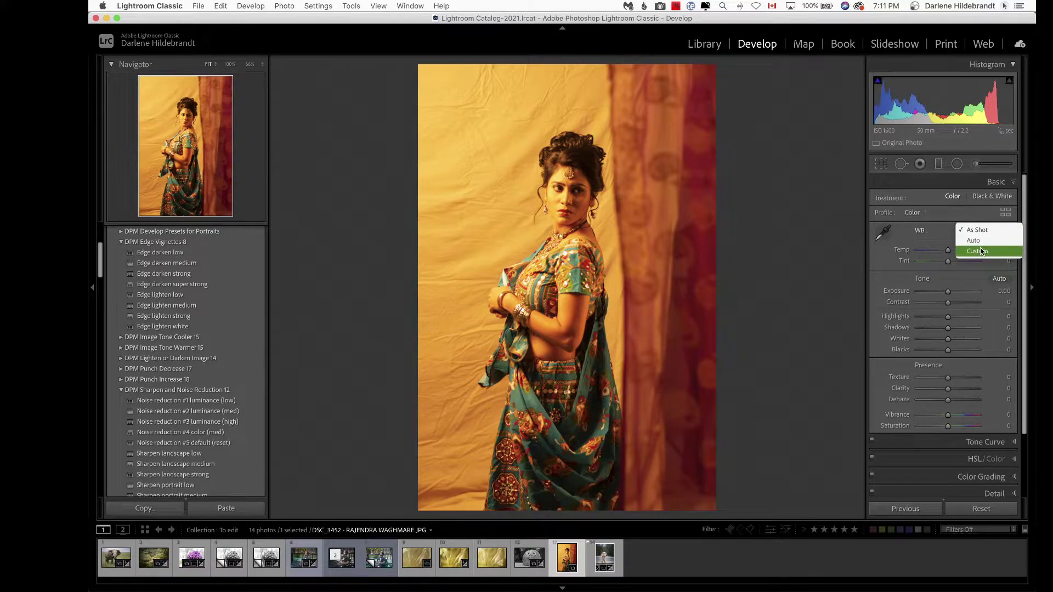
{"action": "left_click", "coordinate": [788, 272]}
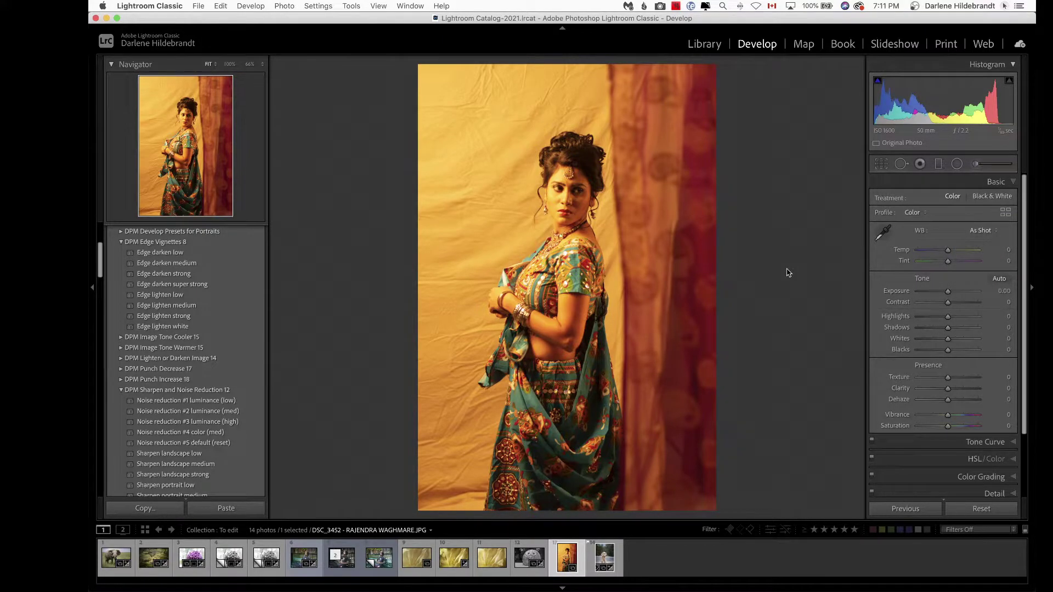
{"action": "key", "text": "Left"}
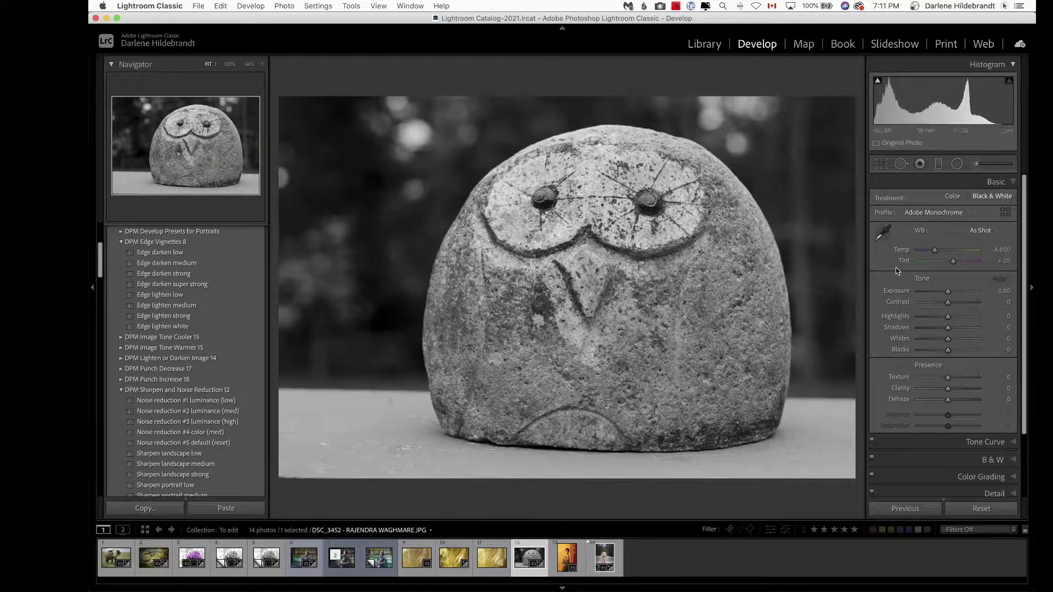
{"action": "left_click", "coordinate": [982, 231]}
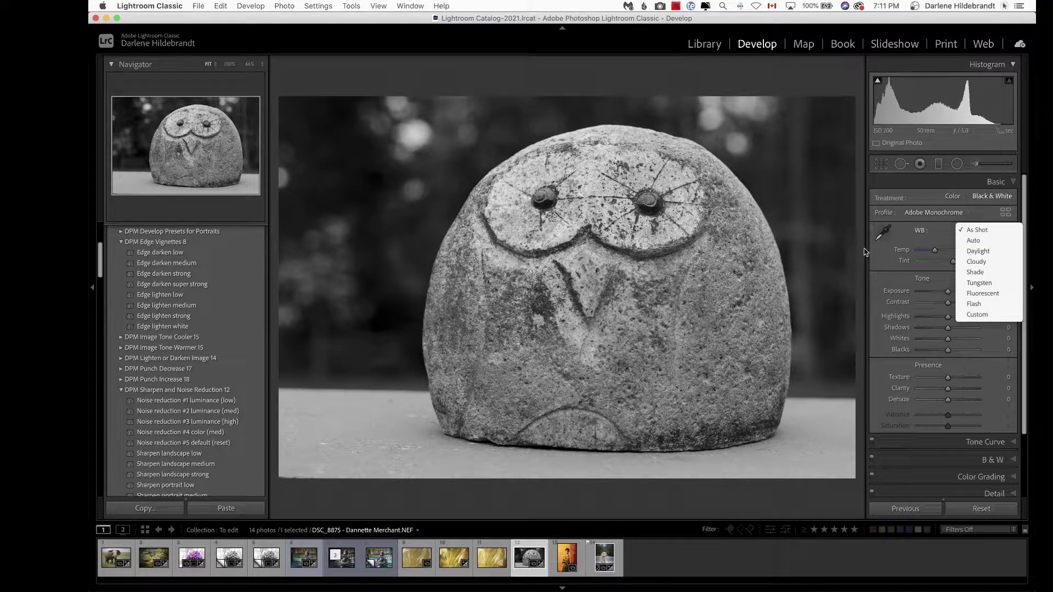
{"action": "left_click", "coordinate": [881, 265]}
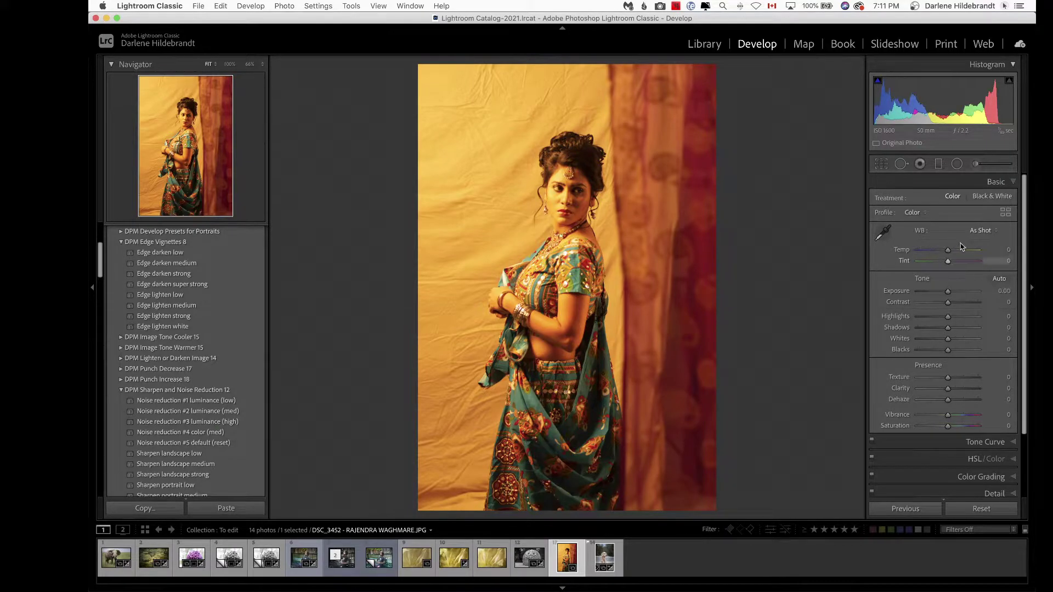
Set the portrait's white balance to Auto
{"action": "left_click", "coordinate": [980, 231]}
{"action": "left_click", "coordinate": [976, 241]}
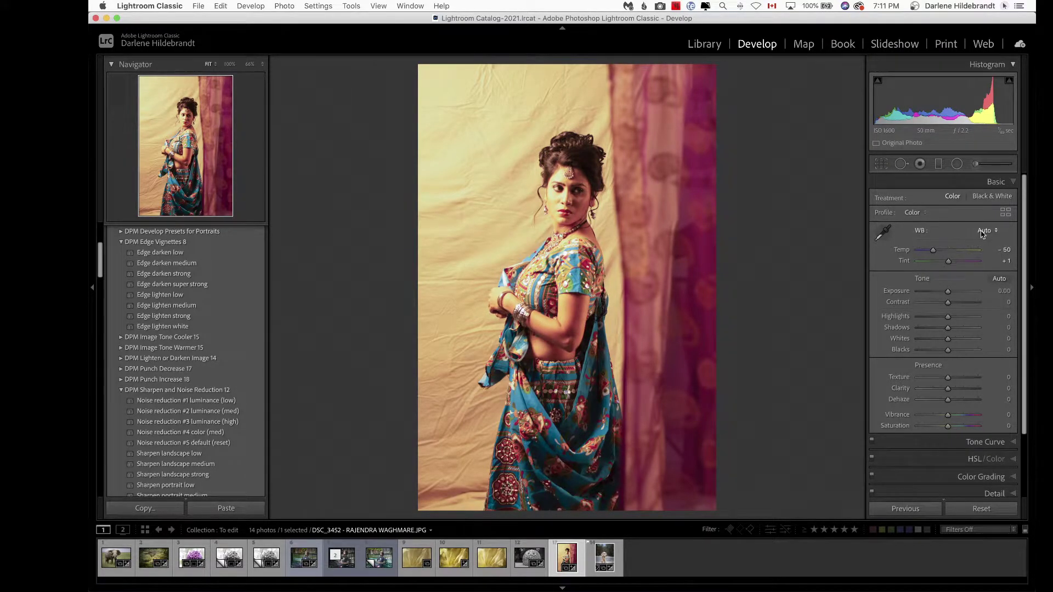
Browse the Artistic profiles for the portrait, previewing Artistic 02, 03, 06 and 08 on the photo
{"action": "left_click", "coordinate": [1005, 213]}
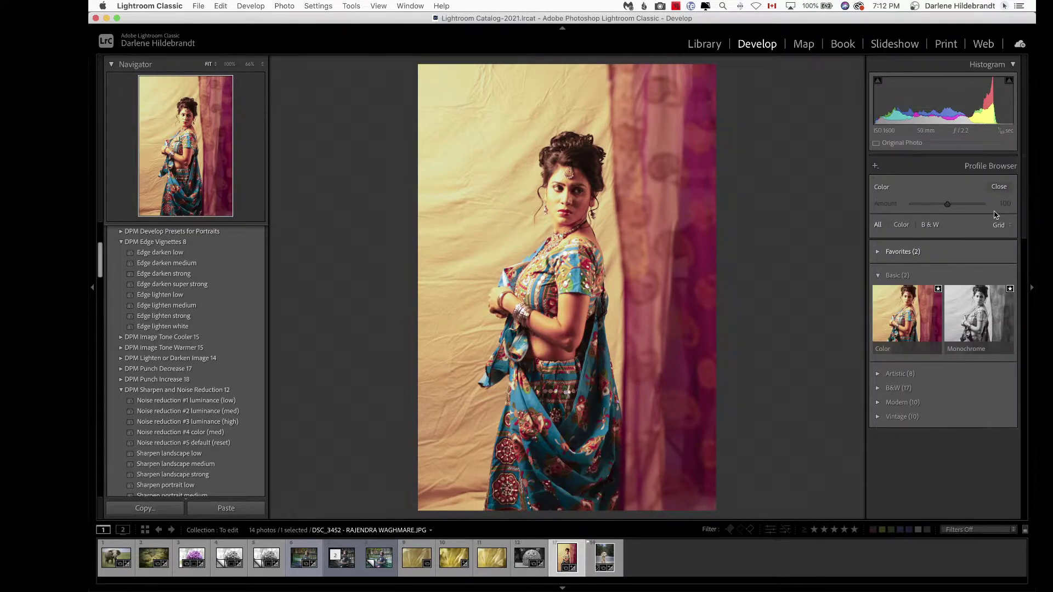
{"action": "left_click", "coordinate": [877, 373]}
{"action": "scroll", "coordinate": [877, 375], "scroll_direction": "down", "scroll_amount": 5}
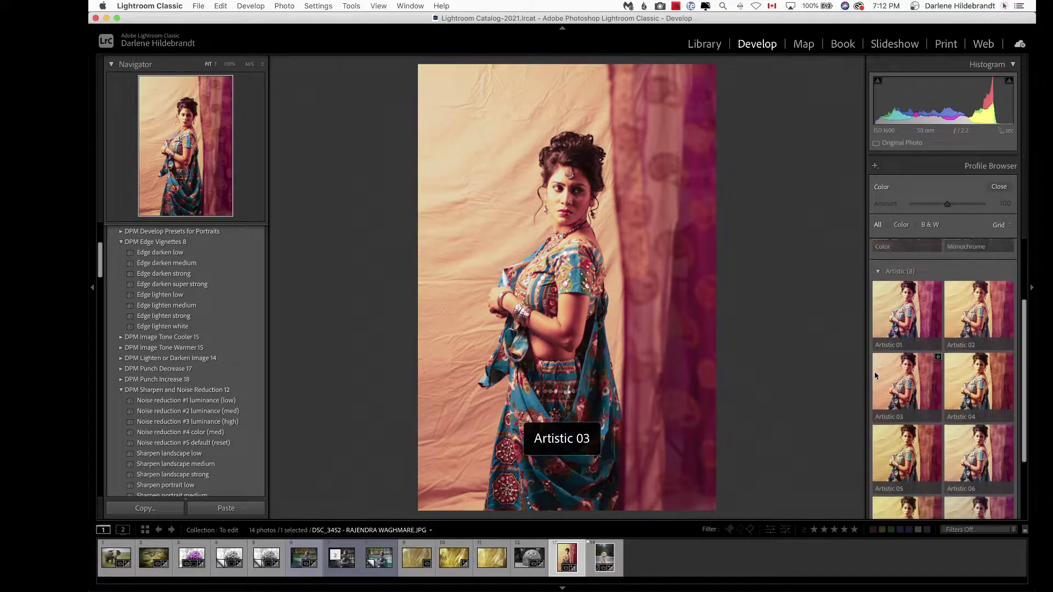
{"action": "left_click", "coordinate": [897, 284]}
{"action": "left_click", "coordinate": [970, 285]}
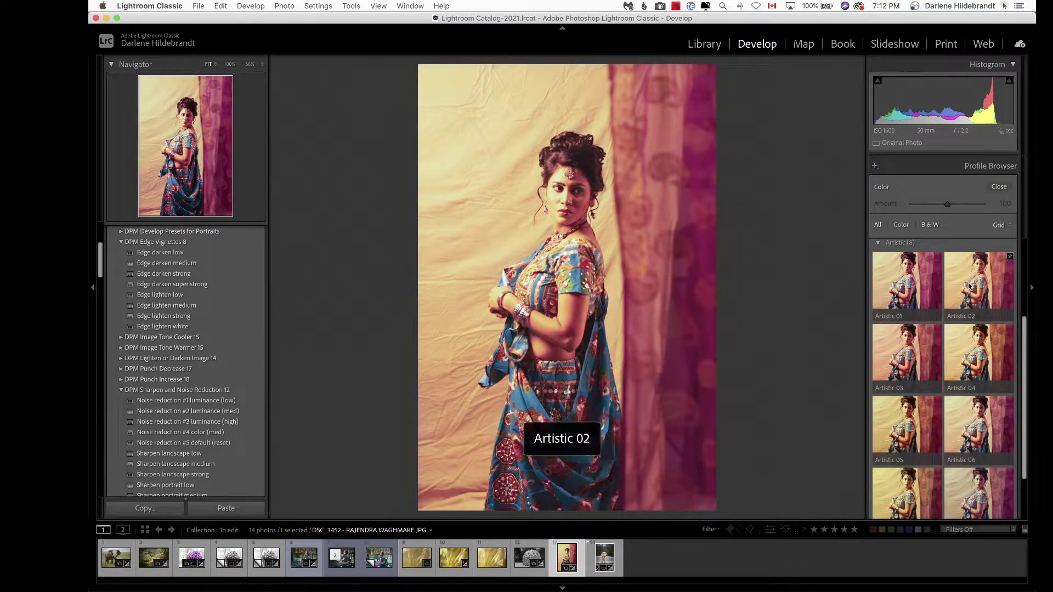
{"action": "left_click", "coordinate": [970, 357]}
{"action": "left_click", "coordinate": [913, 357]}
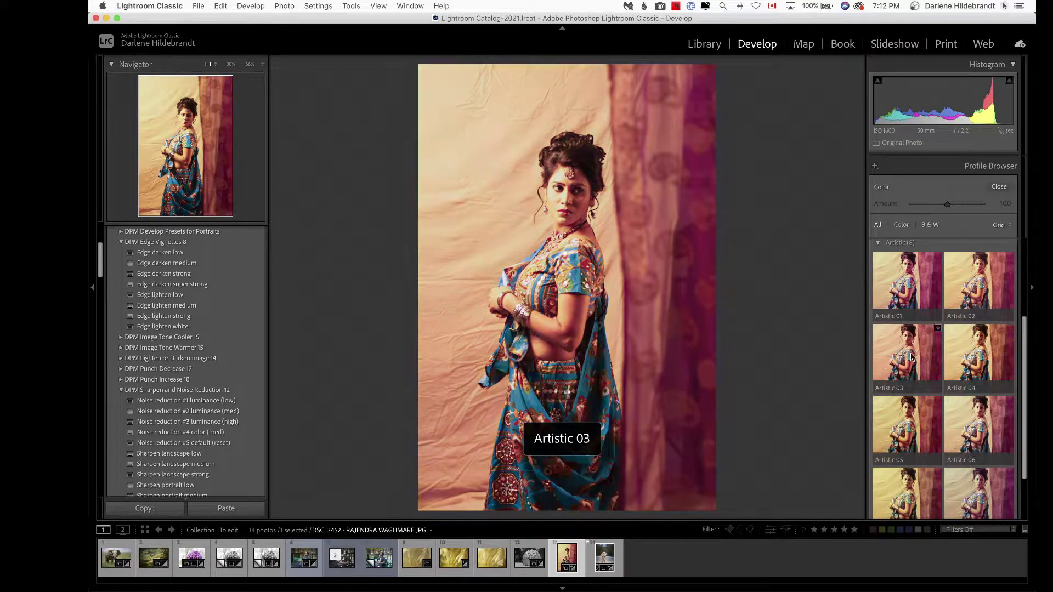
{"action": "left_click", "coordinate": [904, 422]}
{"action": "left_click", "coordinate": [970, 420]}
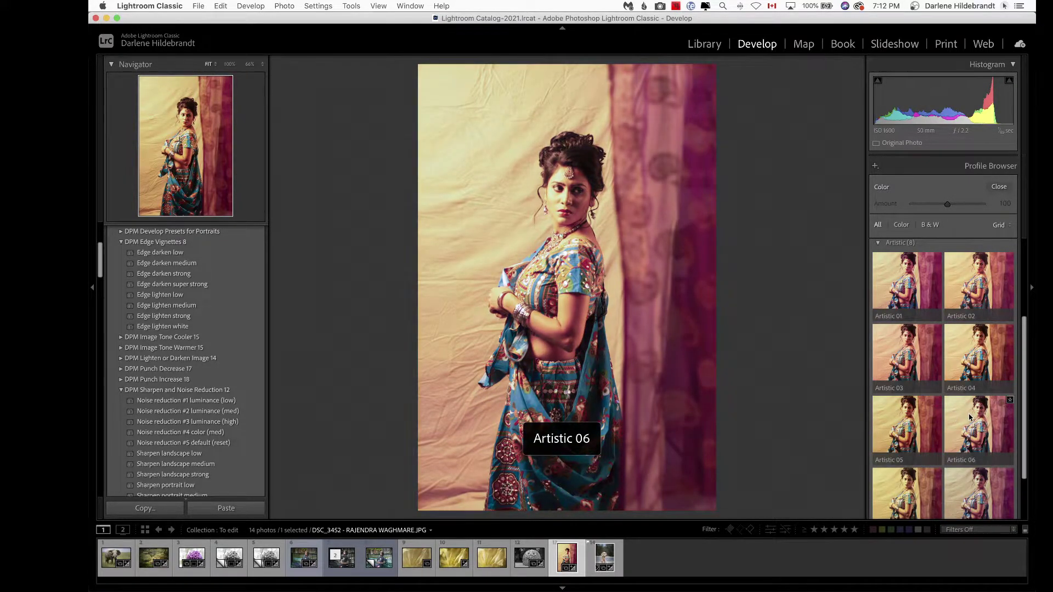
{"action": "scroll", "coordinate": [970, 418], "scroll_direction": "down", "scroll_amount": 2}
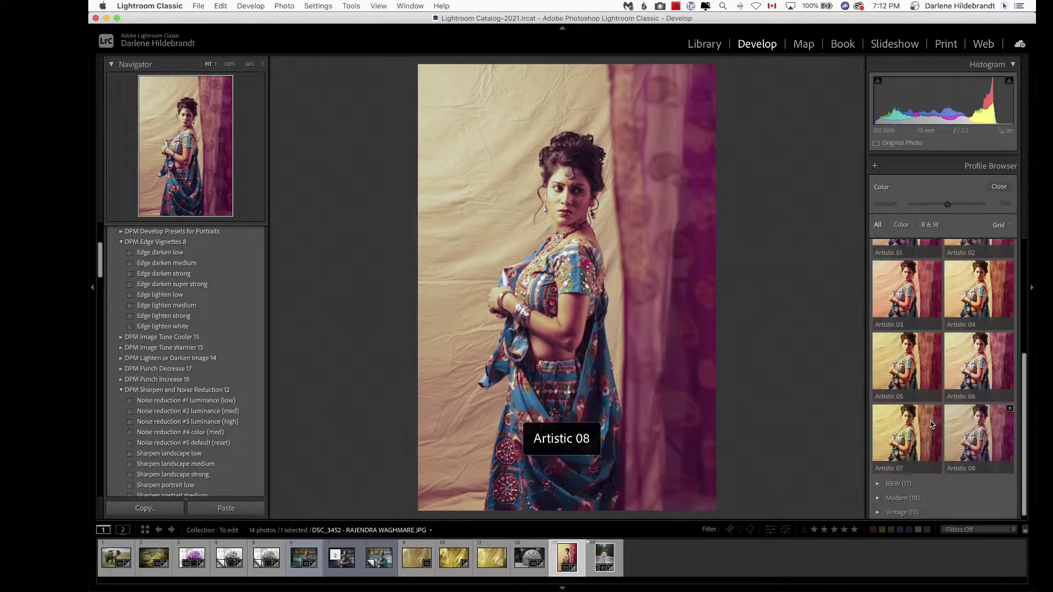
{"action": "left_click", "coordinate": [1001, 428]}
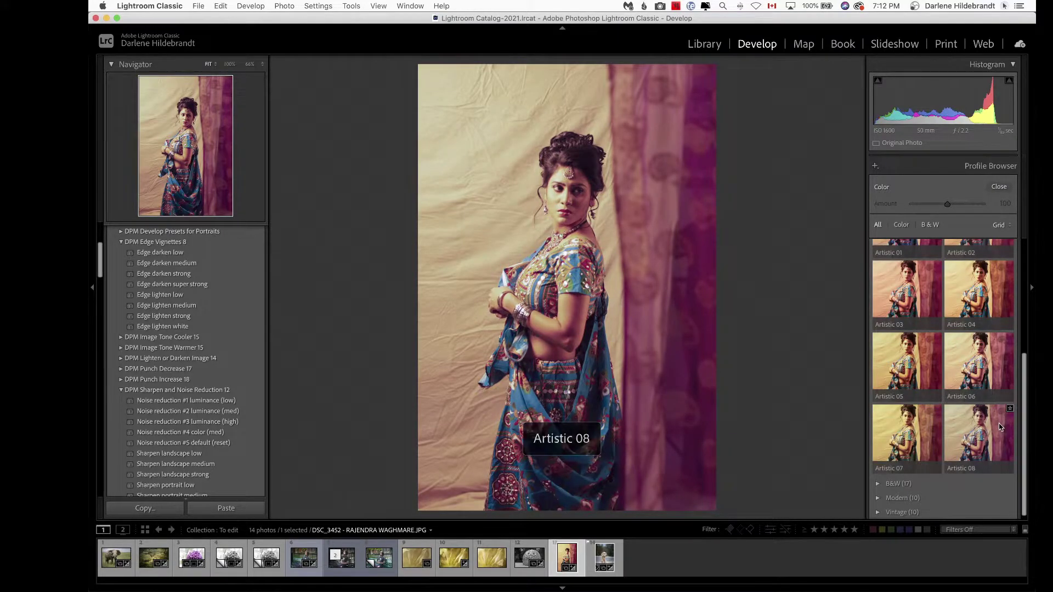
{"action": "scroll", "coordinate": [944, 472], "scroll_direction": "down", "scroll_amount": 1}
Preview the Vintage profiles on the portrait, including Vintage 03, 05 and 07, and close the profile browser without applying one
{"action": "left_click", "coordinate": [878, 507]}
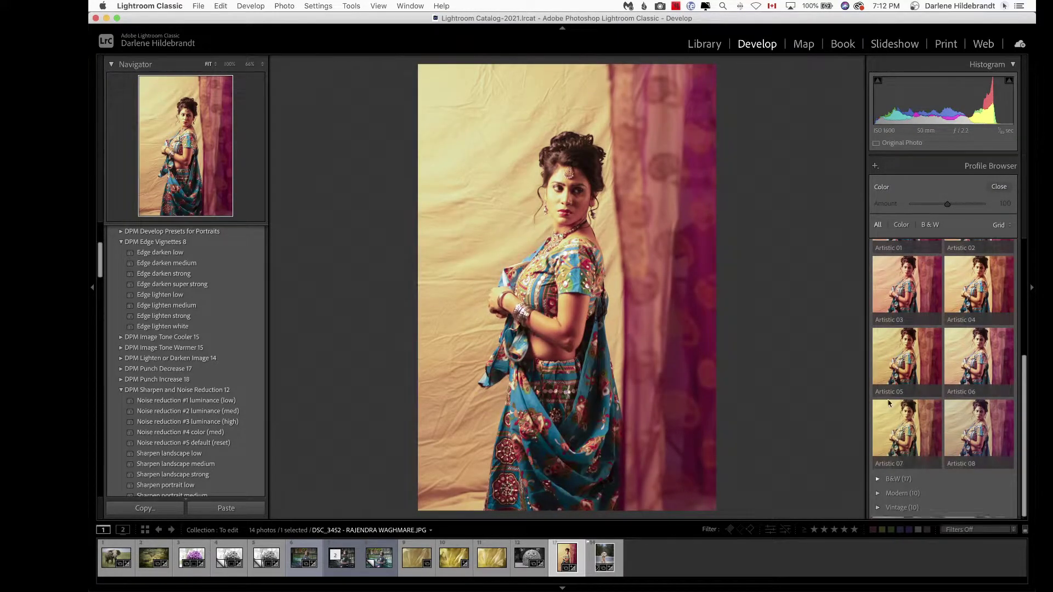
{"action": "scroll", "coordinate": [894, 363], "scroll_direction": "down", "scroll_amount": 2}
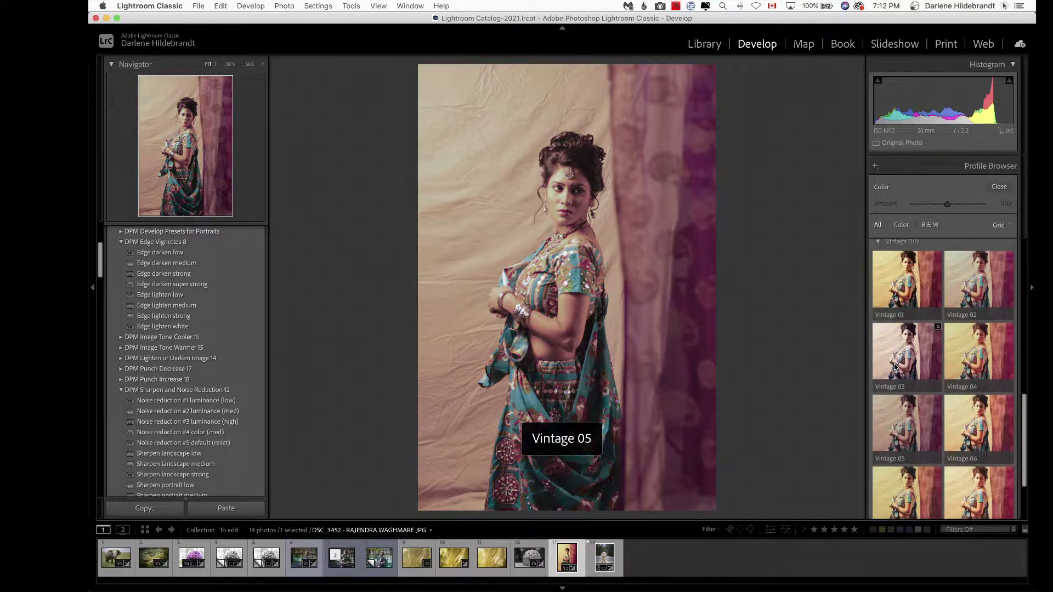
{"action": "scroll", "coordinate": [894, 351], "scroll_direction": "up", "scroll_amount": 4}
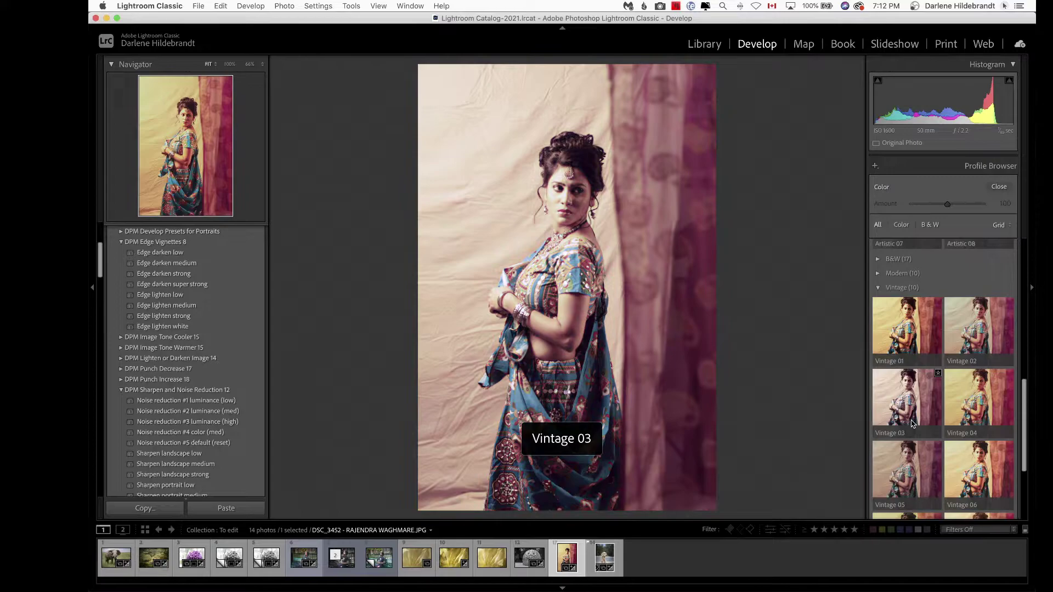
{"action": "scroll", "coordinate": [917, 420], "scroll_direction": "down", "scroll_amount": 2}
{"action": "scroll", "coordinate": [912, 423], "scroll_direction": "down", "scroll_amount": 2}
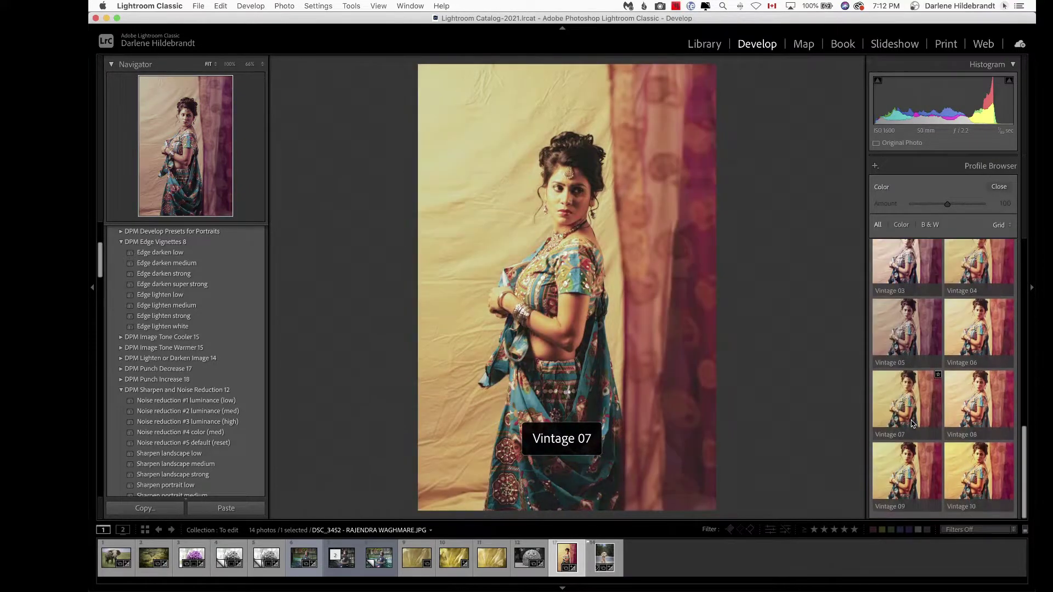
{"action": "left_click", "coordinate": [998, 188]}
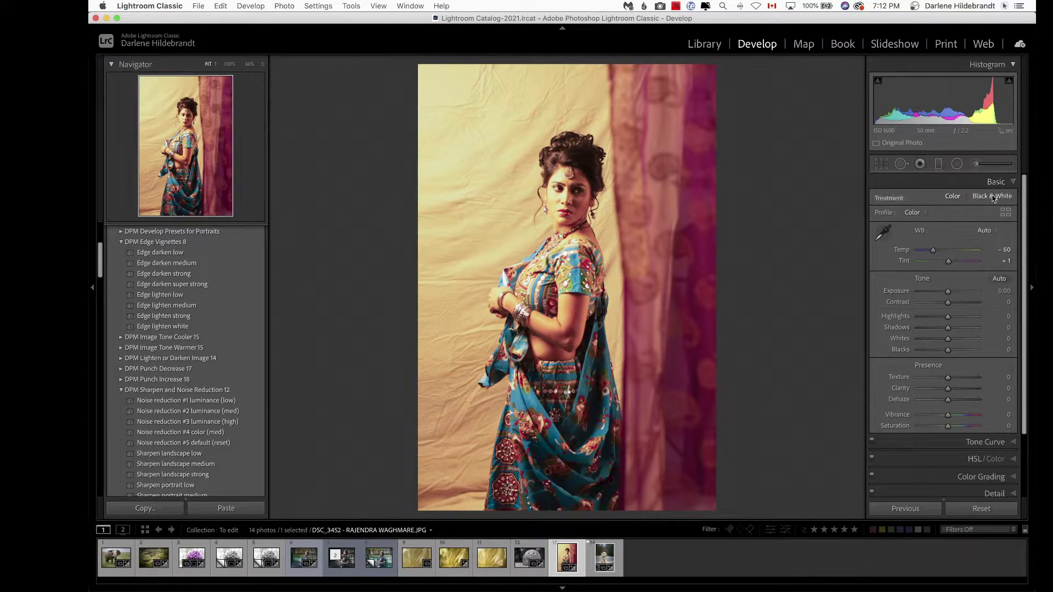
Convert the portrait to Black & White and crop it tighter around the woman, keeping the original aspect ratio
{"action": "left_click", "coordinate": [993, 196]}
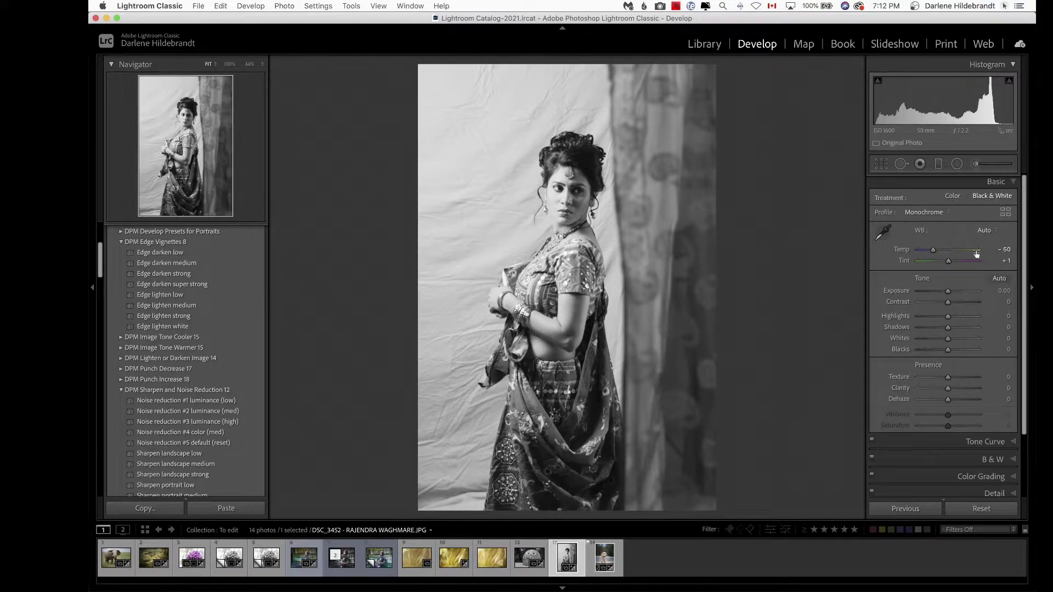
{"action": "key", "text": "r"}
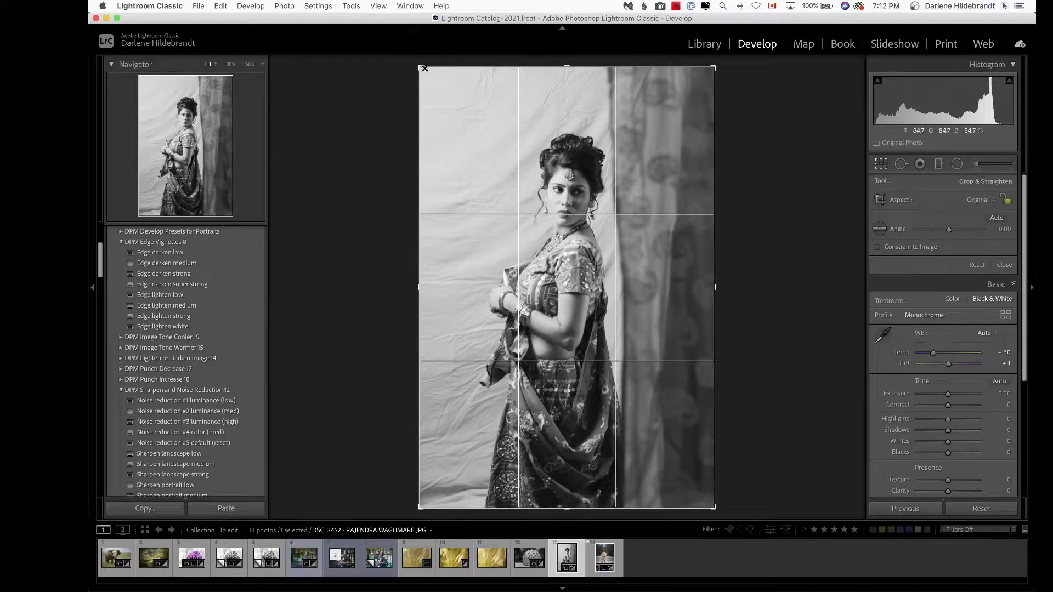
{"action": "left_click_drag", "start_coordinate": [423, 67], "coordinate": [438, 79]}
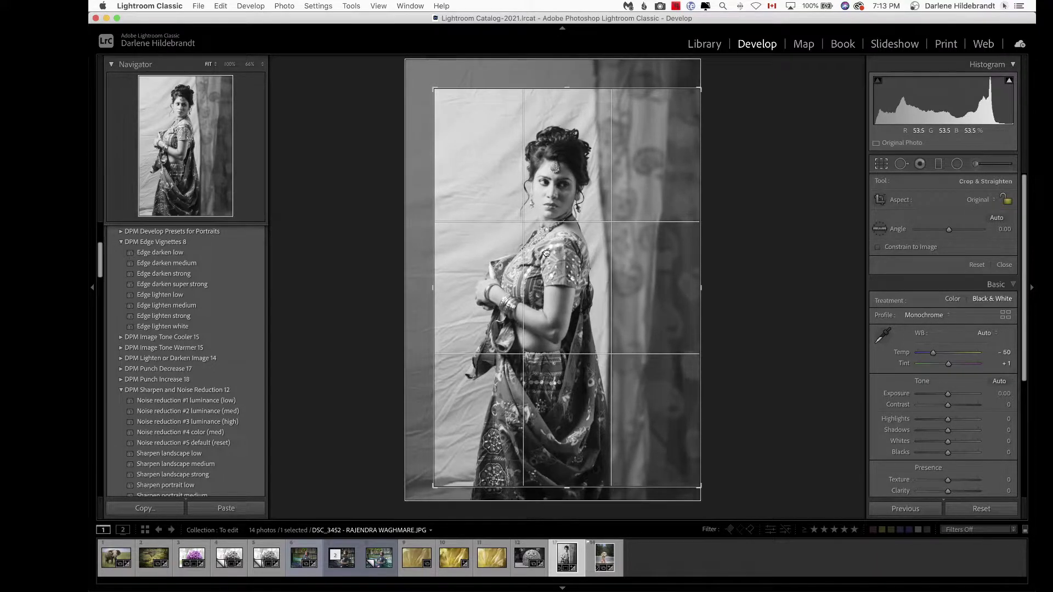
{"action": "left_click_drag", "start_coordinate": [547, 254], "coordinate": [541, 251]}
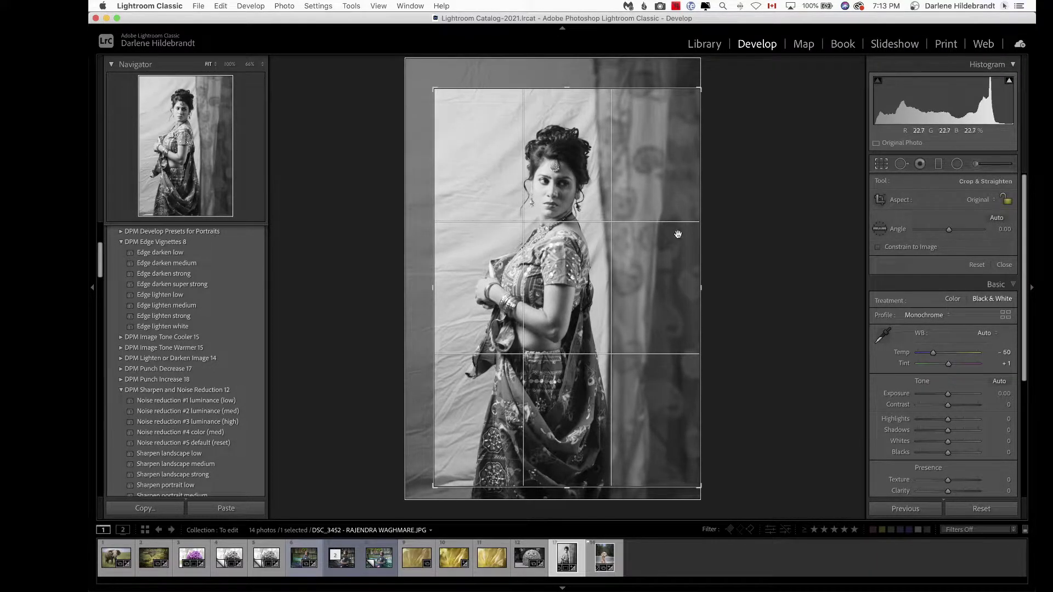
{"action": "left_click_drag", "start_coordinate": [437, 90], "coordinate": [445, 98]}
{"action": "left_click_drag", "start_coordinate": [550, 216], "coordinate": [549, 233]}
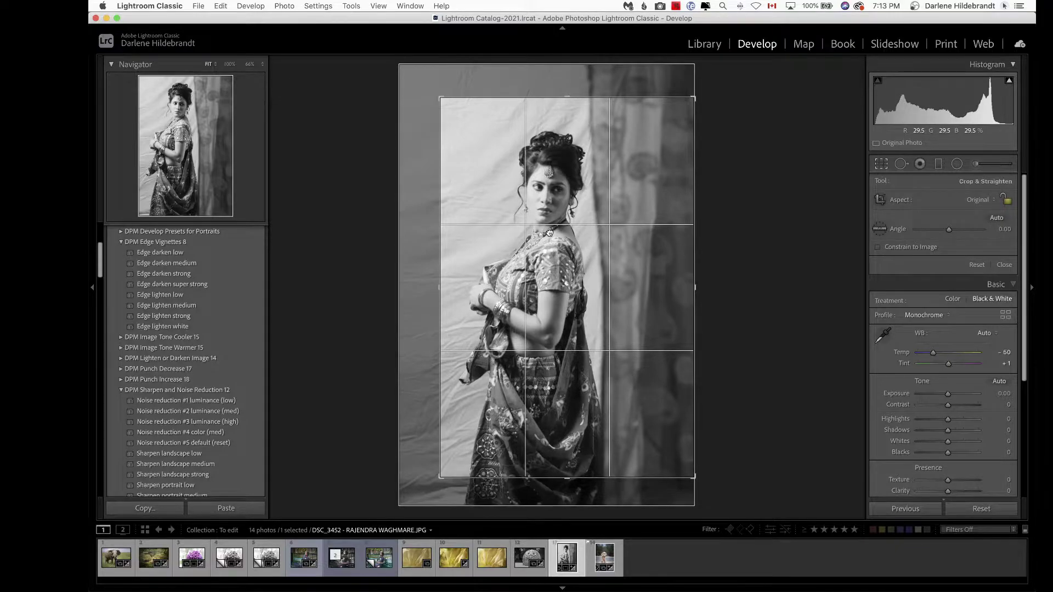
{"action": "key", "text": "Return"}
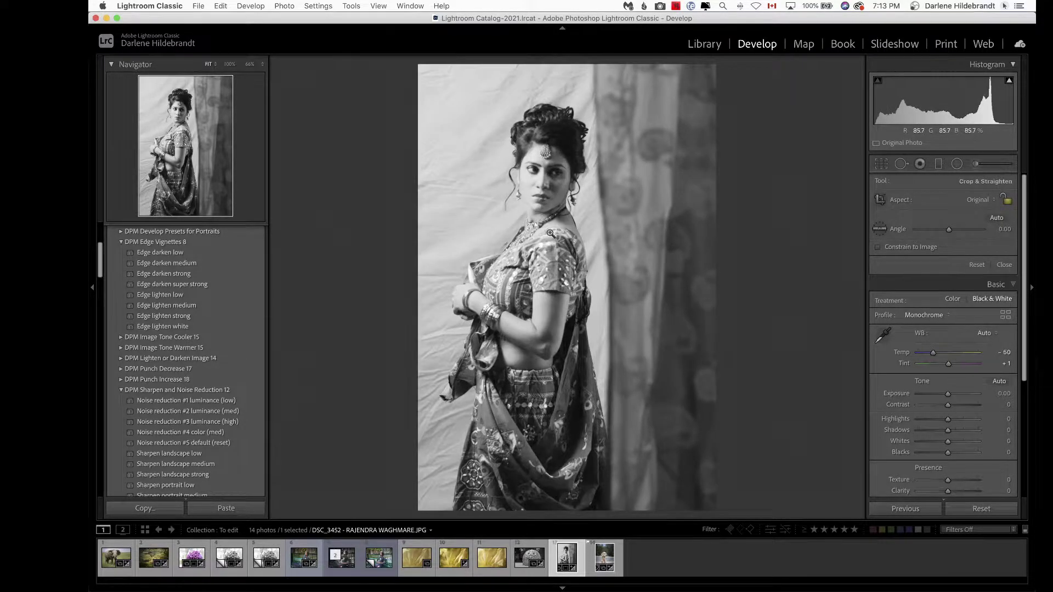
Darken the portrait's edges with the Edge darken strong vignette preset
{"action": "left_click", "coordinate": [171, 263]}
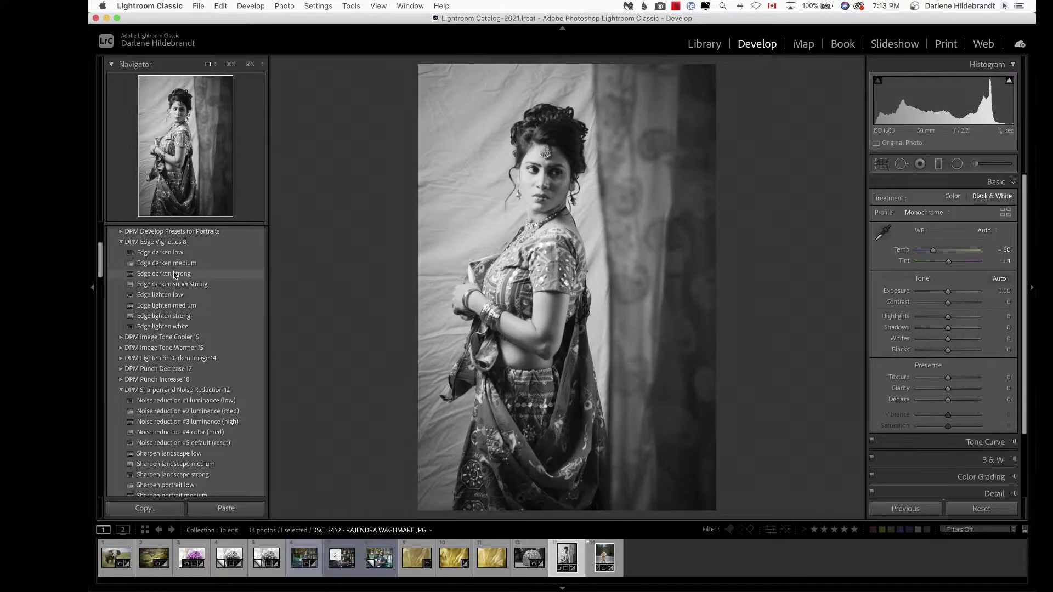
{"action": "left_click", "coordinate": [175, 274]}
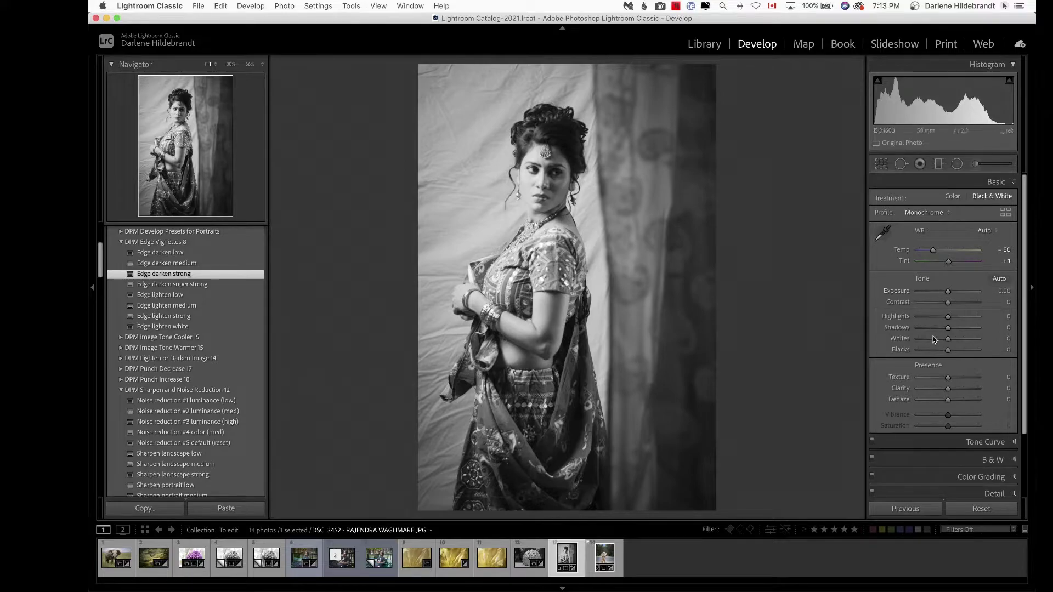
Adjust the portrait's tonal range by setting Whites to +21 and Blacks to -7
{"action": "double_click", "coordinate": [902, 340], "text": "shift"}
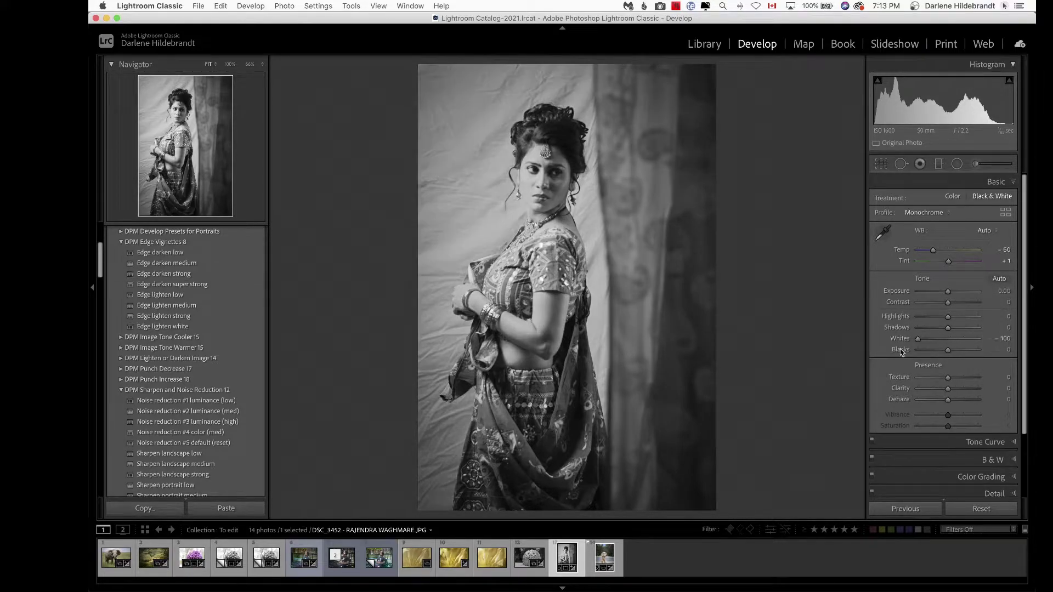
{"action": "left_click_drag", "start_coordinate": [903, 351], "coordinate": [949, 343]}
{"action": "double_click", "coordinate": [902, 340]}
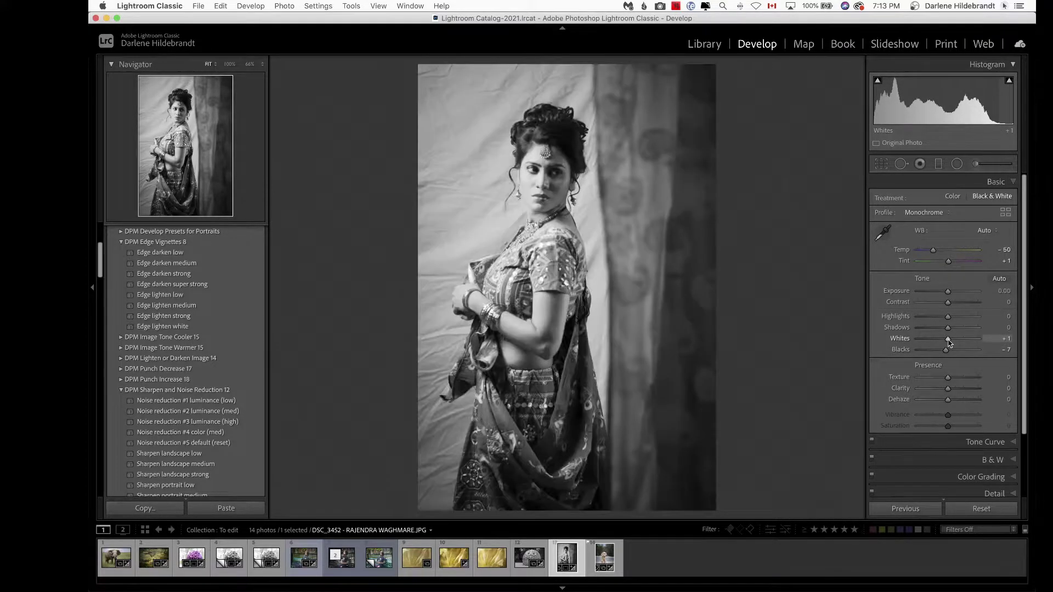
{"action": "left_click", "coordinate": [949, 343], "text": "alt"}
{"action": "left_click", "coordinate": [949, 342], "text": "alt"}
{"action": "left_click_drag", "start_coordinate": [949, 341], "coordinate": [955, 341]}
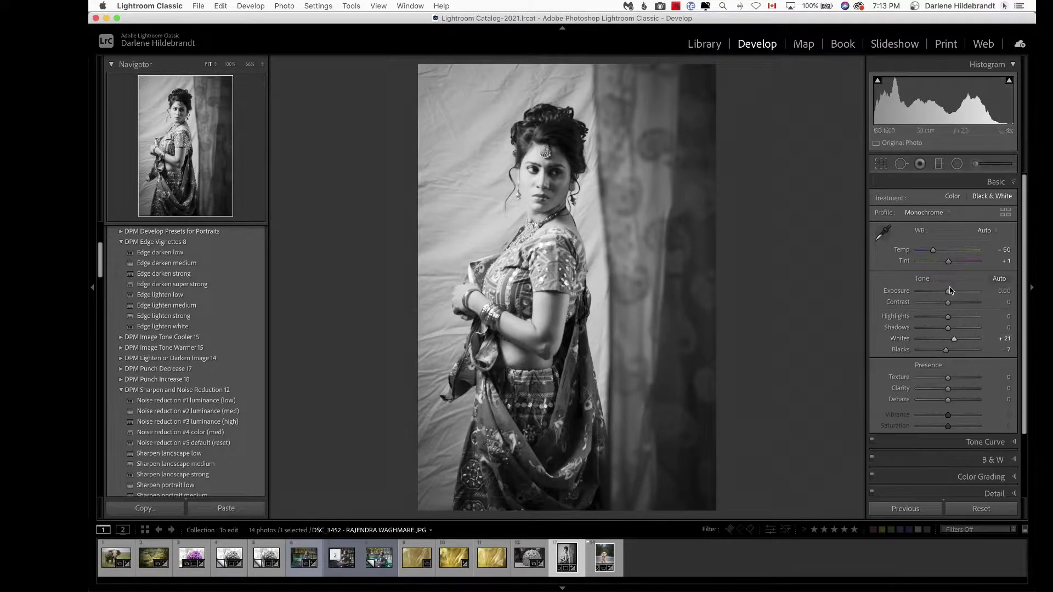
Set the portrait's Highlights to -41 and Blacks to -27, with Exposure reset to 0.00
{"action": "left_click_drag", "start_coordinate": [948, 291], "coordinate": [950, 292]}
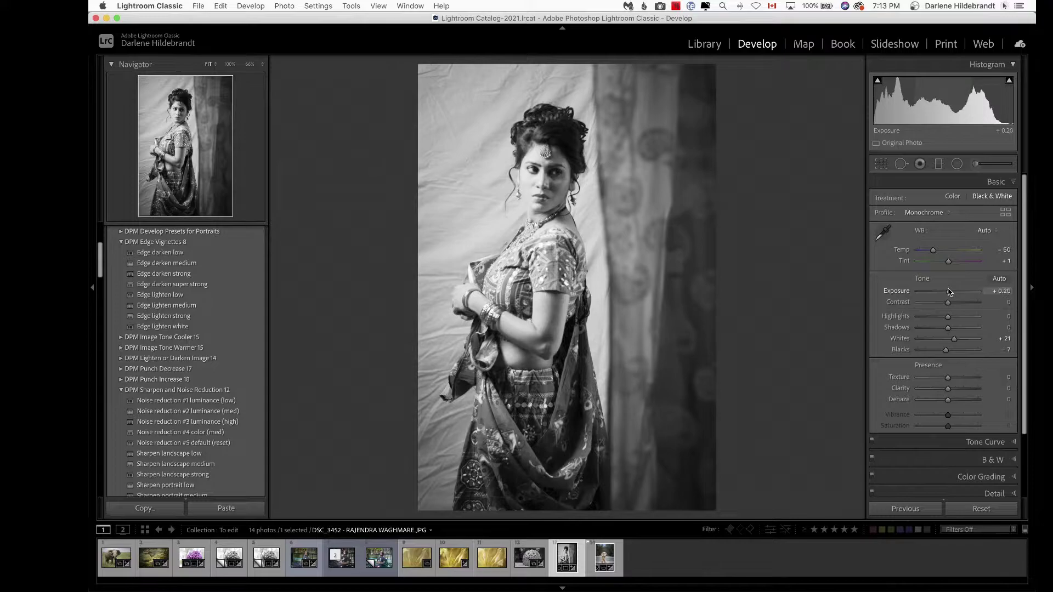
{"action": "left_click", "coordinate": [938, 317]}
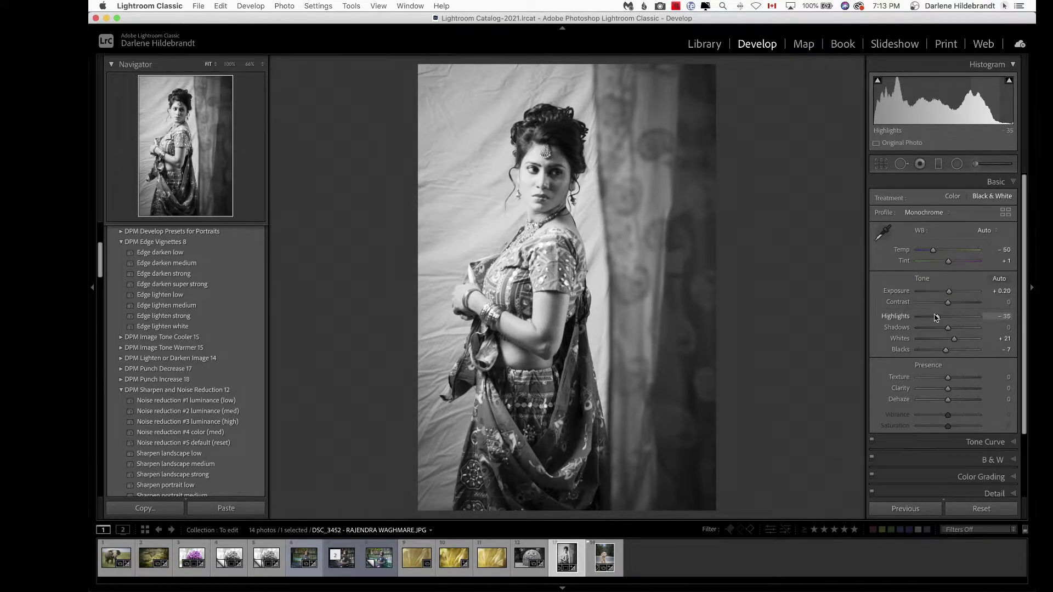
{"action": "double_click", "coordinate": [950, 291]}
{"action": "key", "text": "alt"}
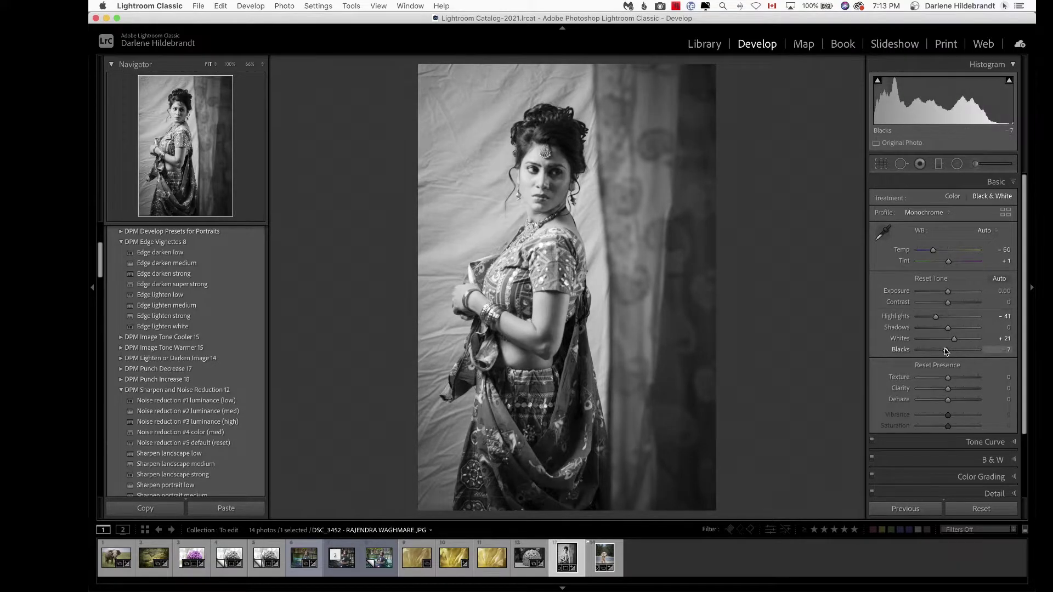
{"action": "left_click_drag", "start_coordinate": [946, 351], "coordinate": [939, 351]}
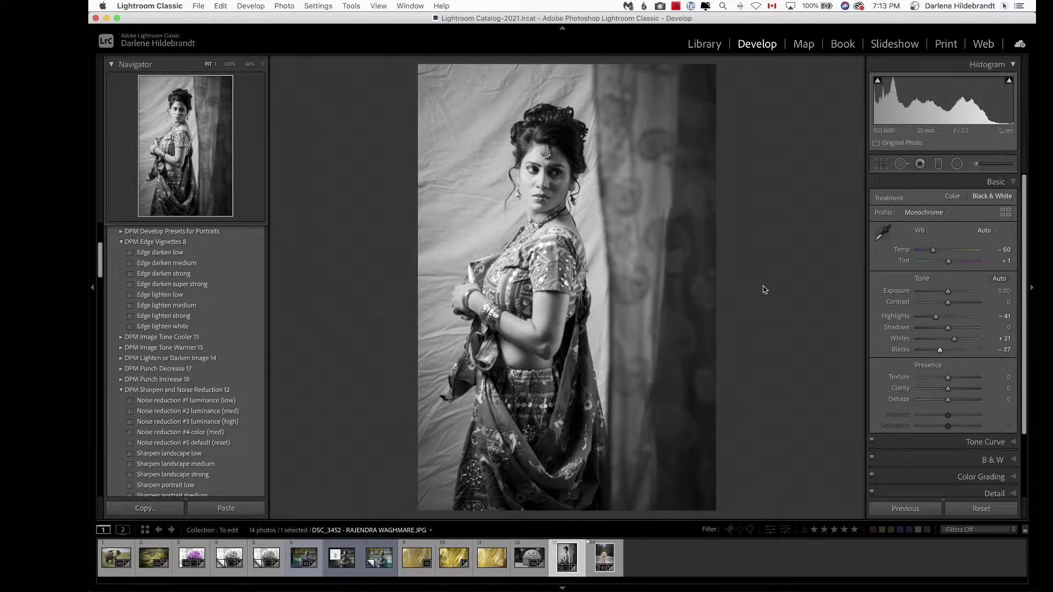
Display the shooting info overlay and examine the sharpness of the sari, hands and face at 100% zoom
{"action": "key", "text": "i"}
{"action": "key", "text": "i"}
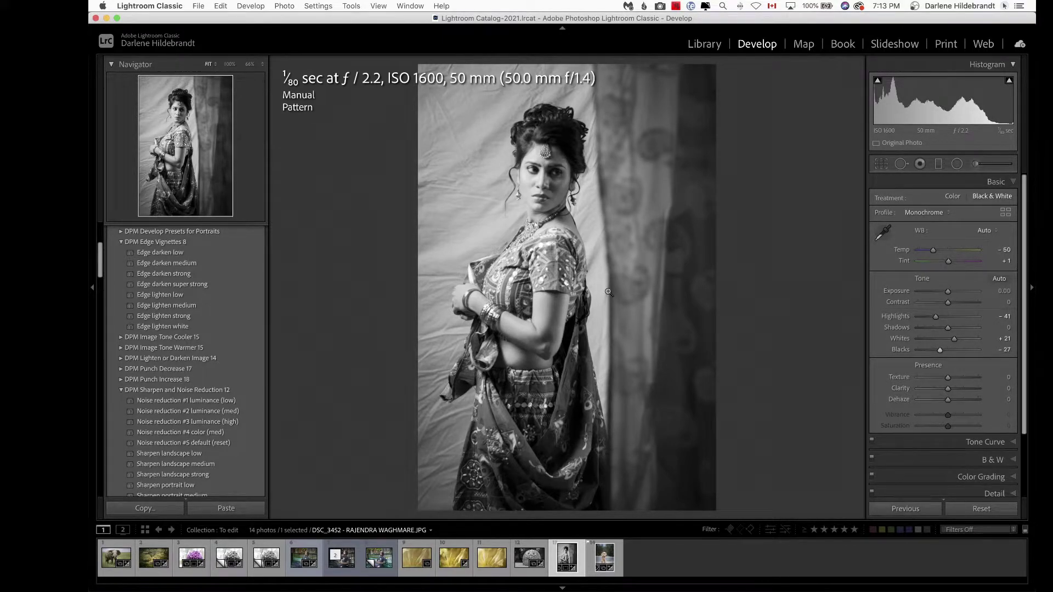
{"action": "left_click", "coordinate": [469, 406]}
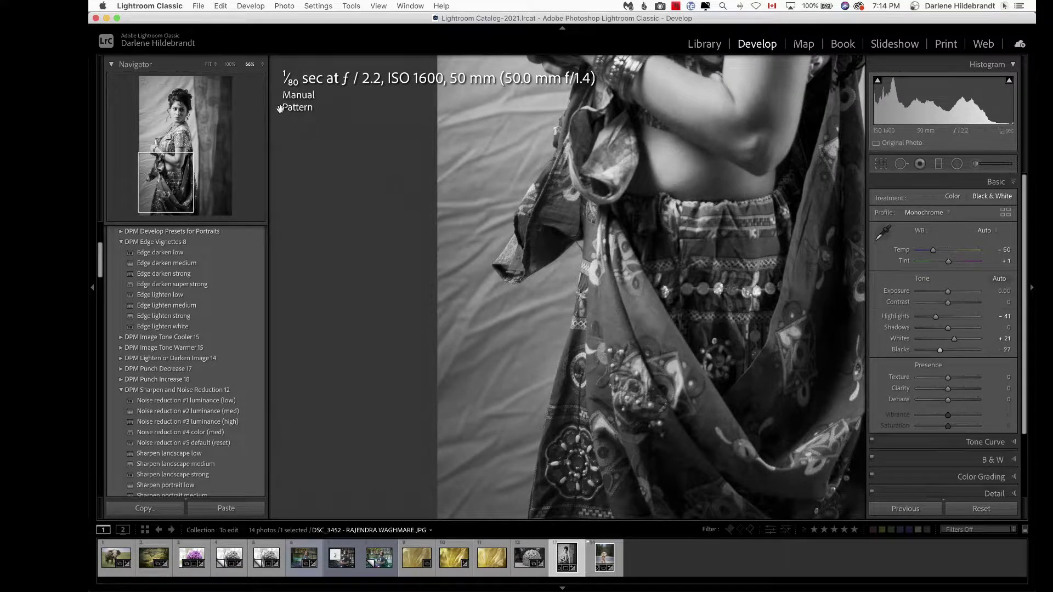
{"action": "left_click", "coordinate": [230, 65]}
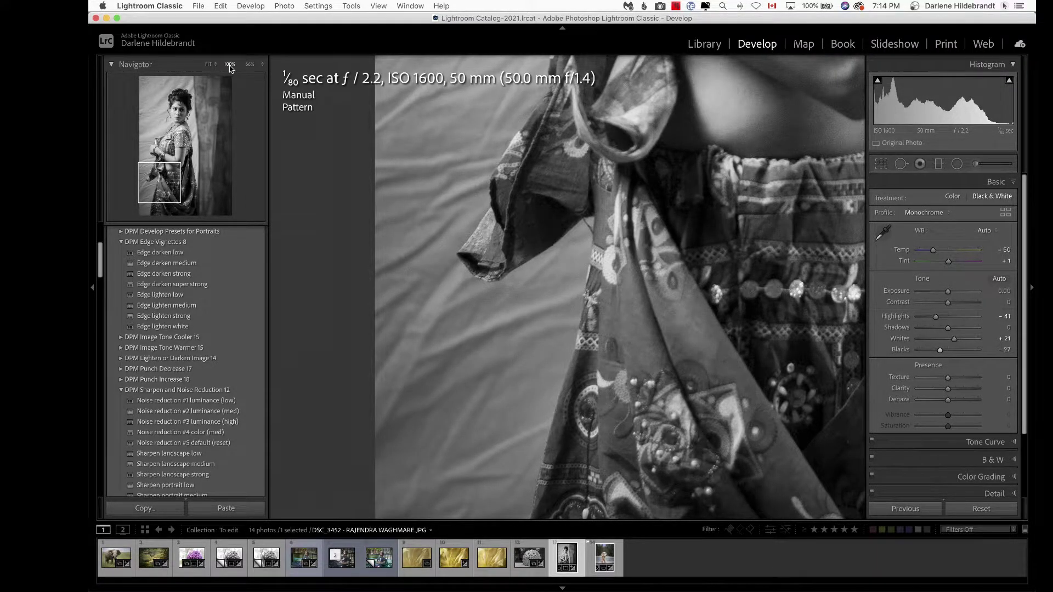
{"action": "left_click", "coordinate": [1004, 6]}
{"action": "left_click", "coordinate": [985, 34]}
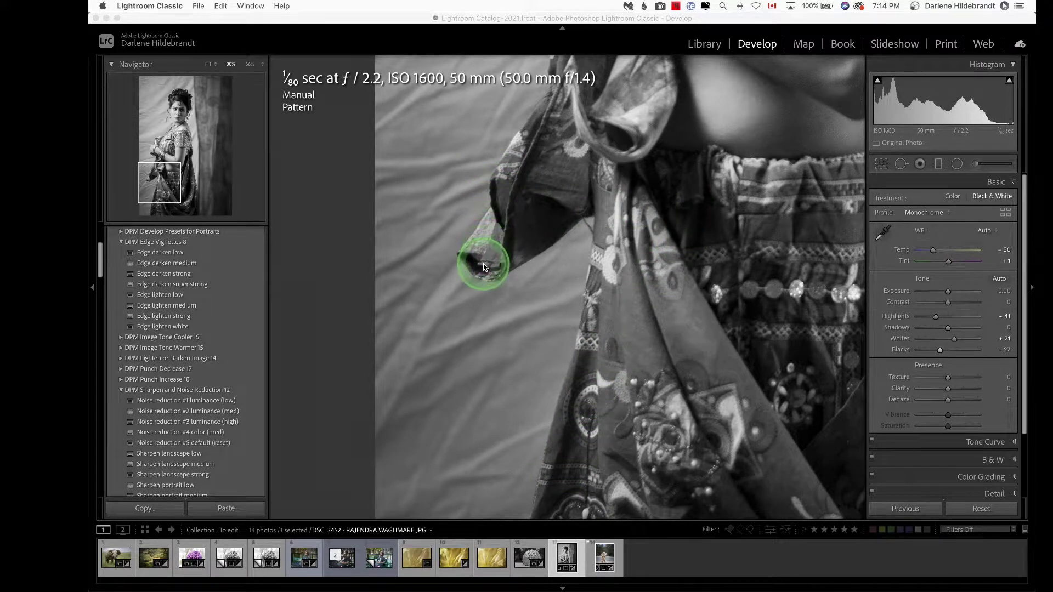
{"action": "left_click_drag", "start_coordinate": [641, 174], "coordinate": [641, 178]}
{"action": "scroll", "coordinate": [642, 182], "scroll_direction": "up", "scroll_amount": 10}
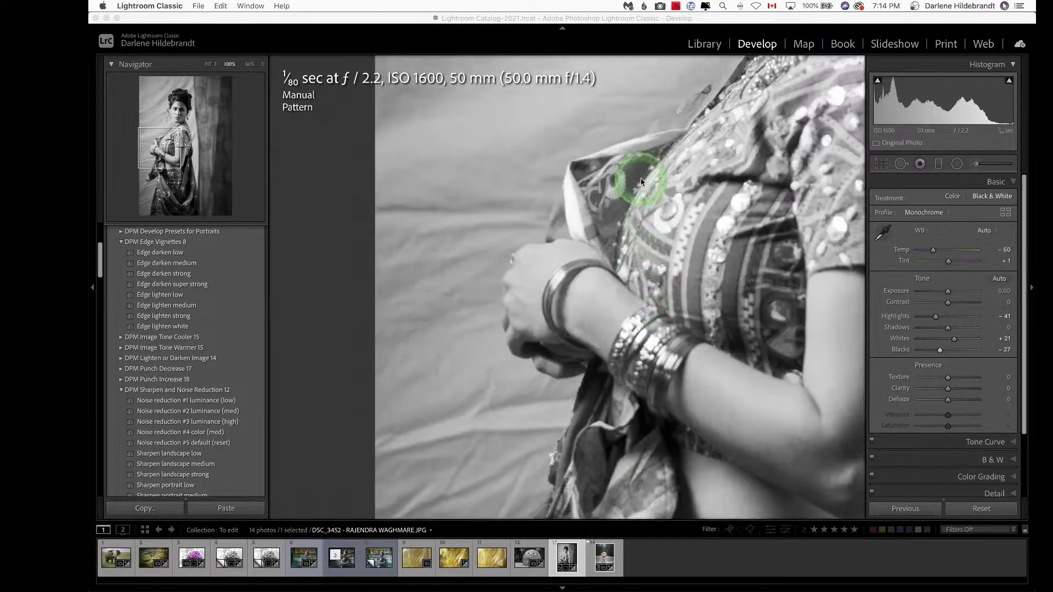
{"action": "scroll", "coordinate": [642, 183], "scroll_direction": "up", "scroll_amount": 10}
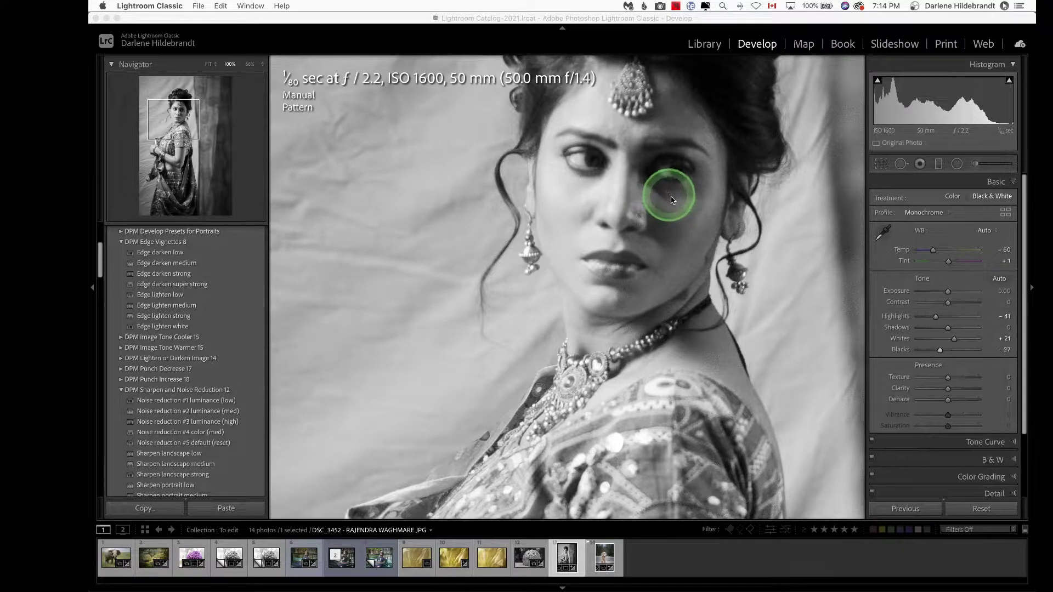
Return to the full view of the portrait without the info overlay and compare it with the Before version
{"action": "left_click", "coordinate": [706, 266]}
{"action": "left_click", "coordinate": [747, 271]}
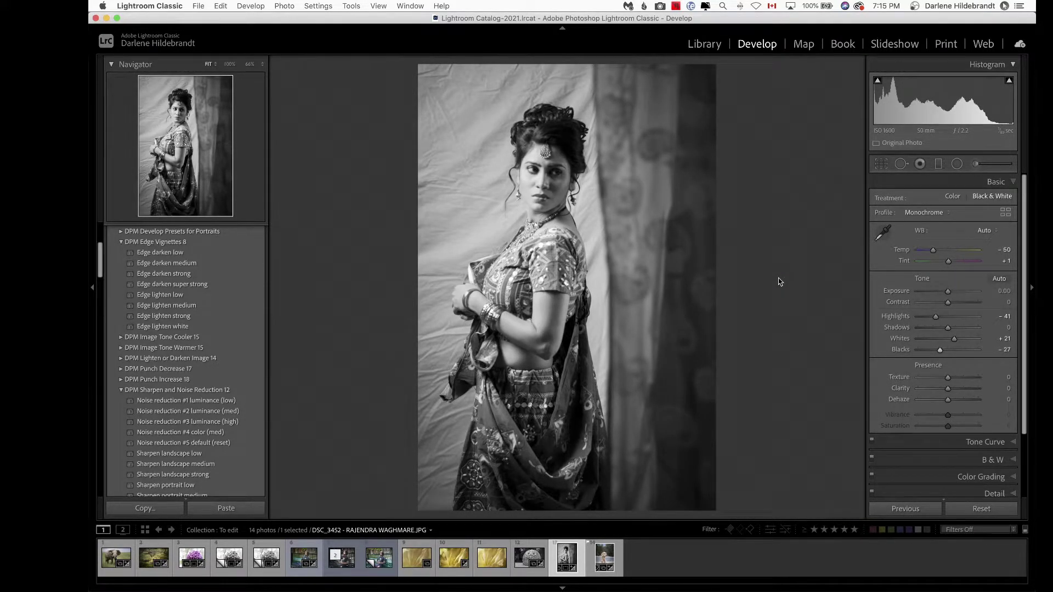
{"action": "key", "text": "backslash"}
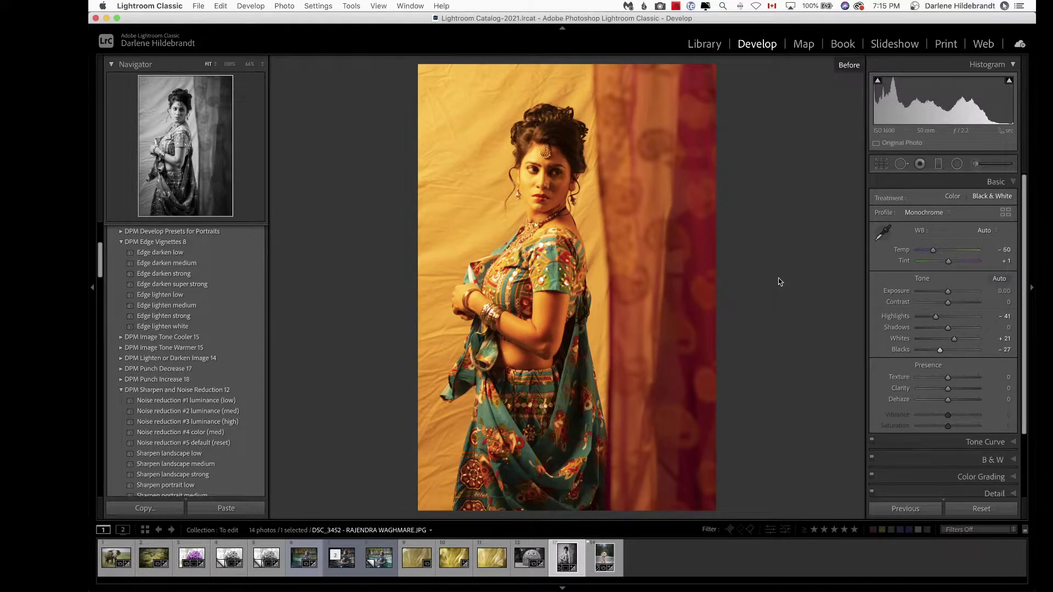
Leave the Before view, switch the portrait's treatment to Color and set Saturation to -15 with Vibrance at 0
{"action": "key", "text": "backslash"}
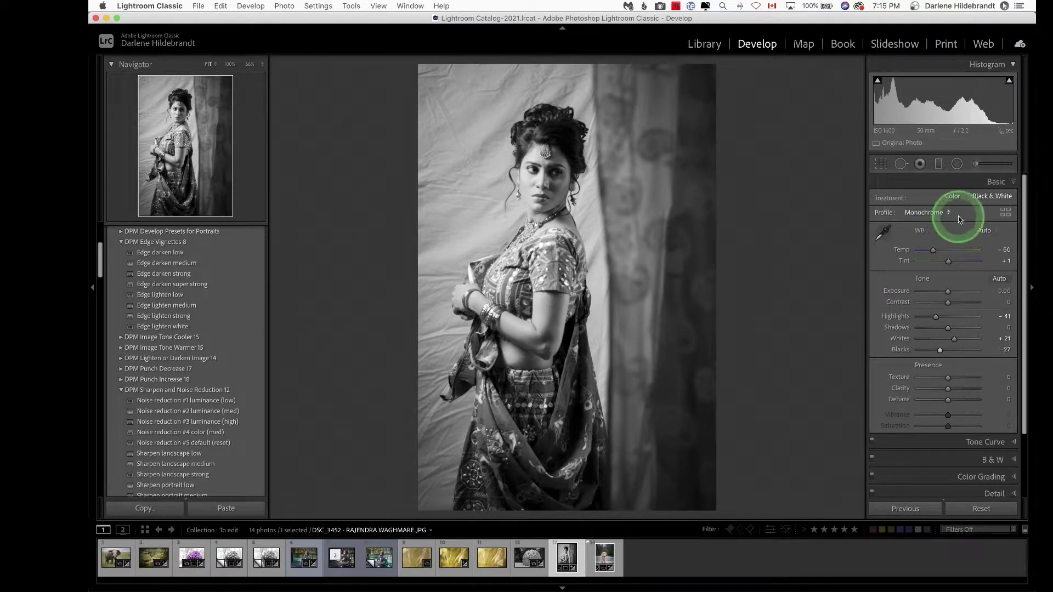
{"action": "left_click", "coordinate": [953, 196]}
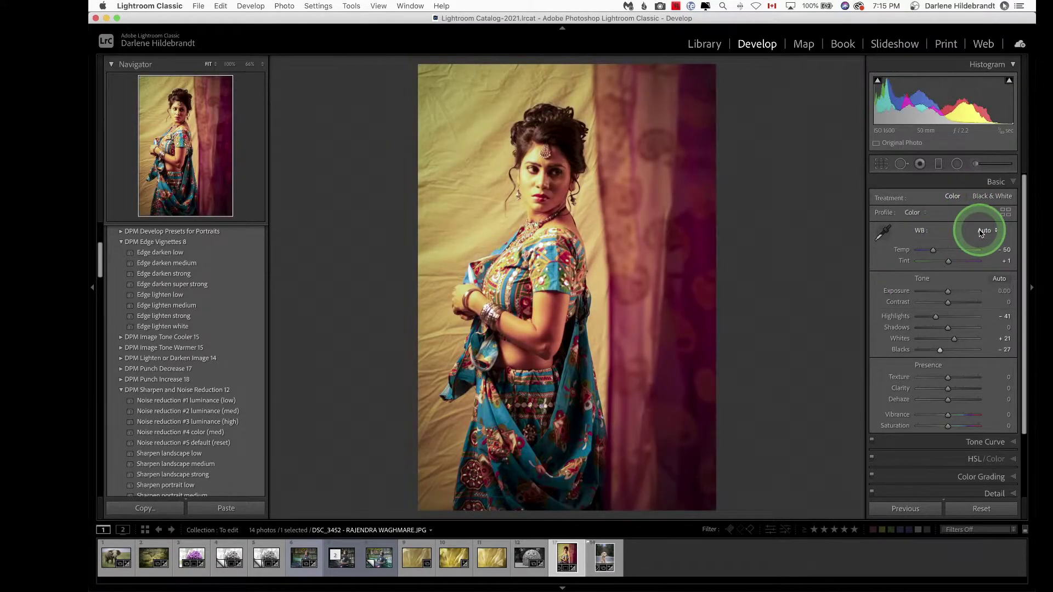
{"action": "left_click", "coordinate": [927, 428]}
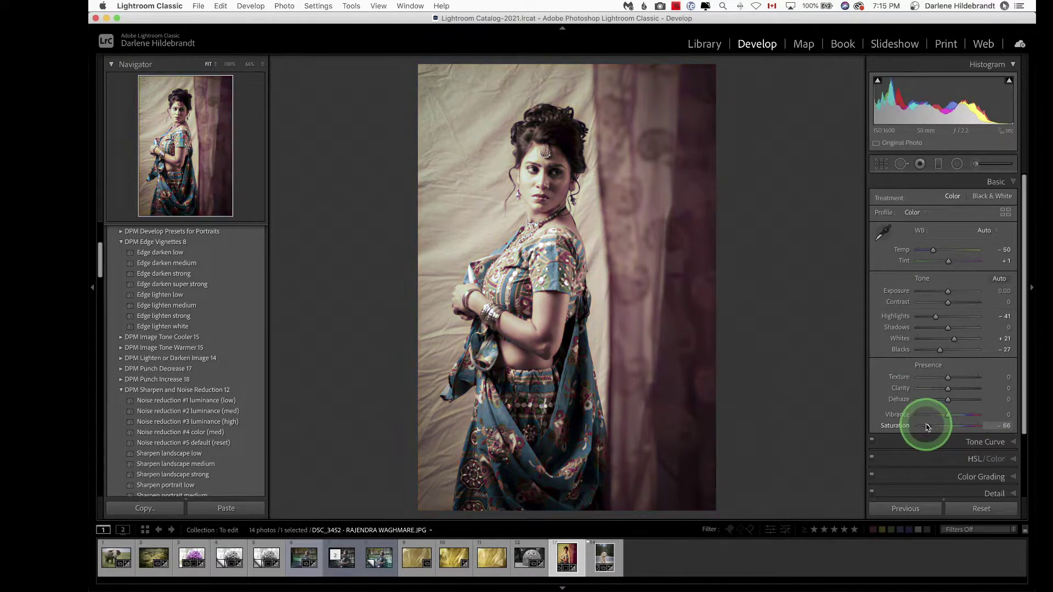
{"action": "left_click_drag", "start_coordinate": [930, 428], "coordinate": [943, 415]}
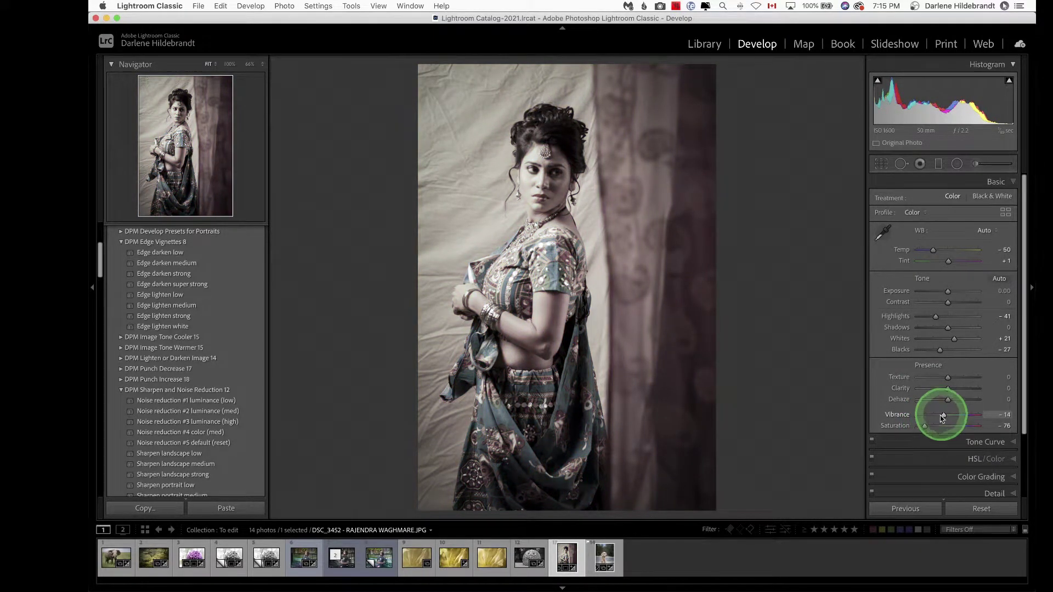
{"action": "left_click_drag", "start_coordinate": [924, 426], "coordinate": [948, 416]}
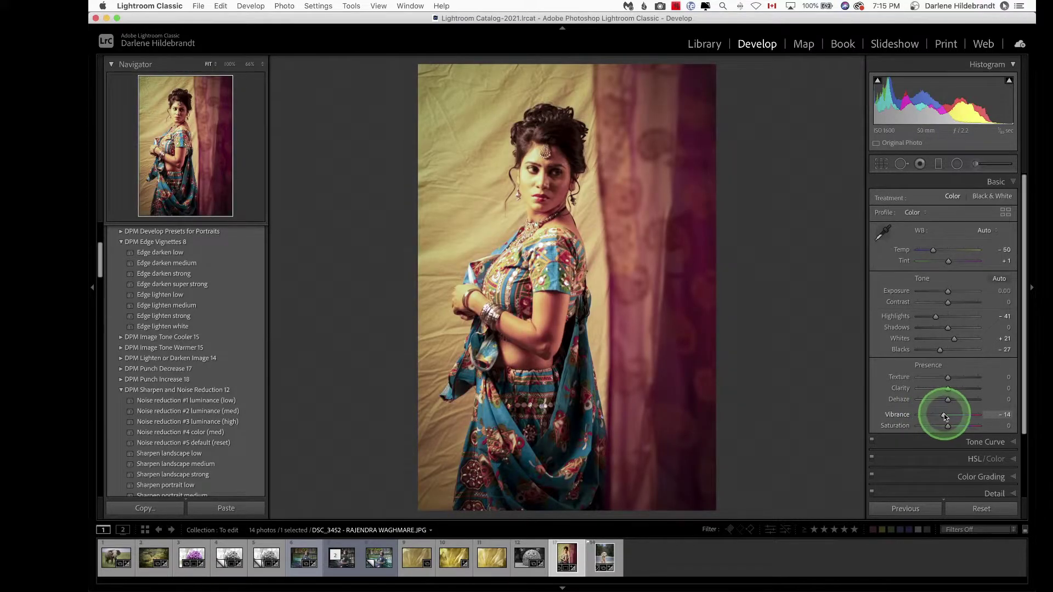
{"action": "double_click", "coordinate": [944, 417]}
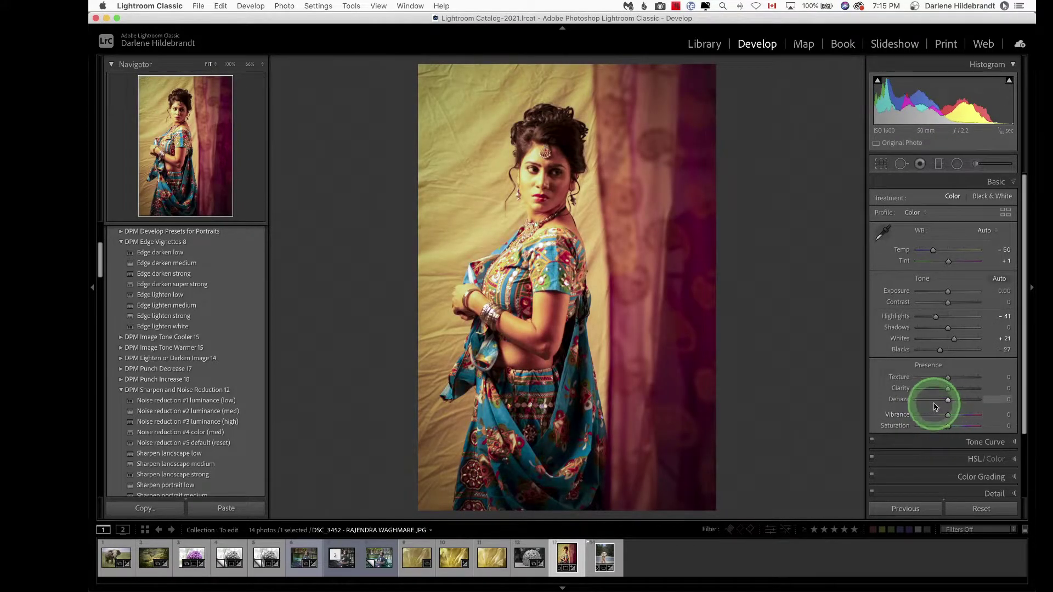
{"action": "left_click_drag", "start_coordinate": [942, 426], "coordinate": [941, 426]}
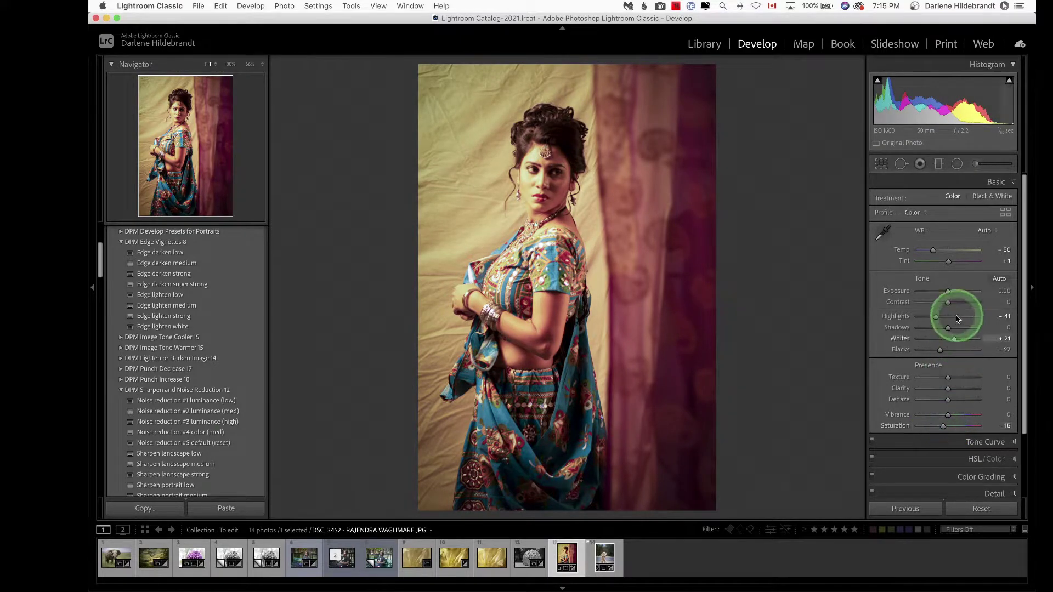
Send the portrait to LuminarAI as a JPEG copy with Lightroom adjustments
{"action": "right_click", "coordinate": [663, 212]}
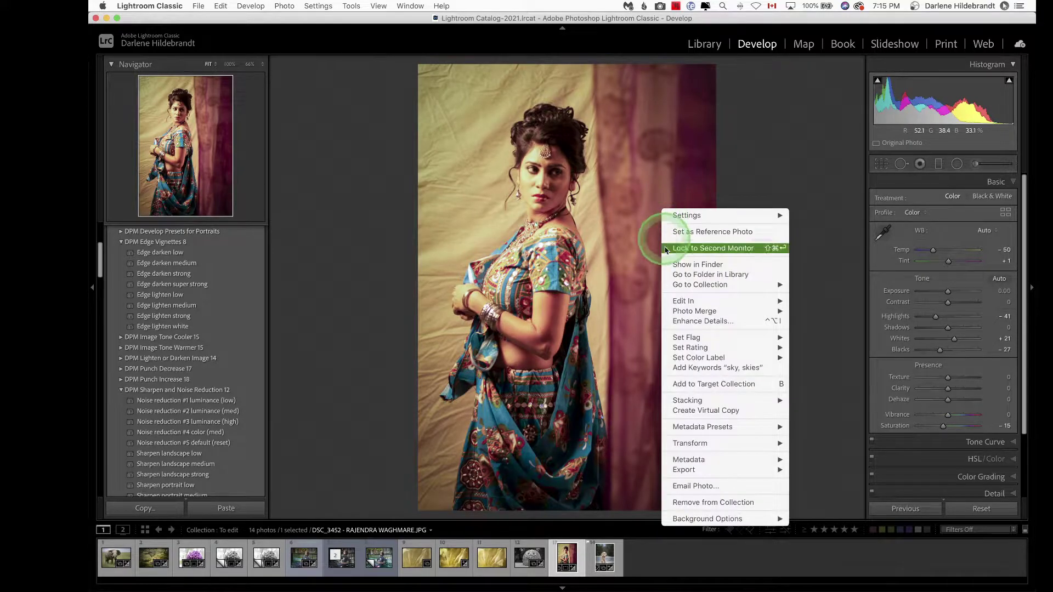
{"action": "mouse_move", "coordinate": [736, 306]}
{"action": "left_click", "coordinate": [807, 347]}
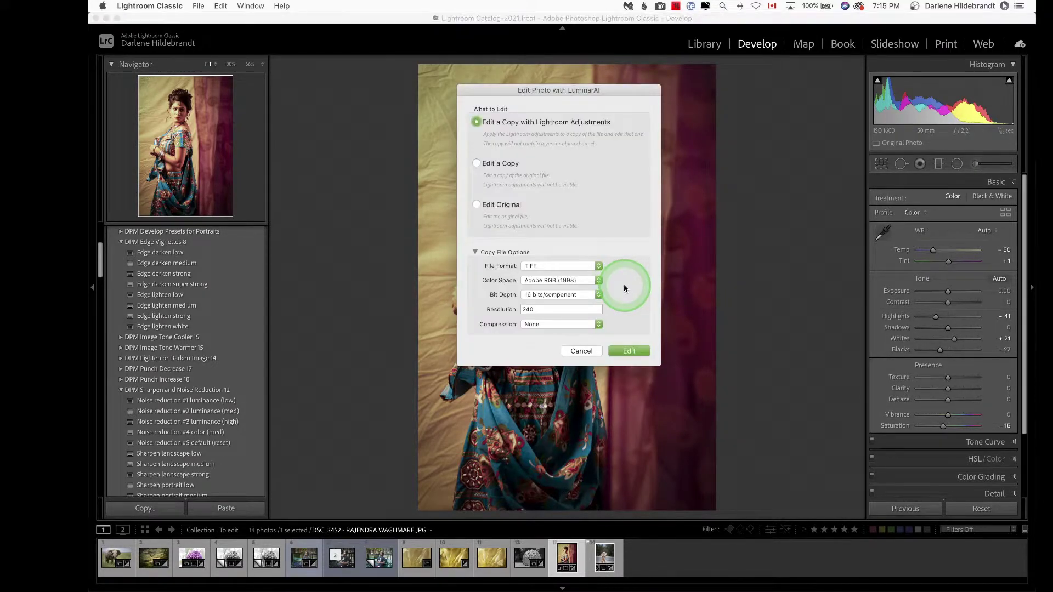
{"action": "left_click", "coordinate": [544, 266]}
{"action": "left_click", "coordinate": [543, 283]}
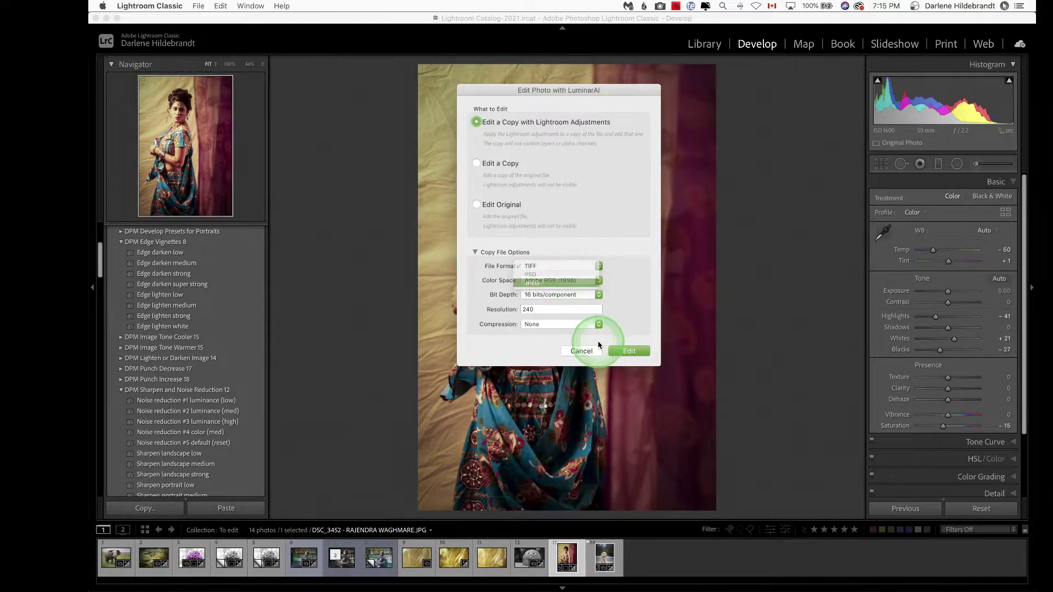
{"action": "left_click", "coordinate": [625, 351]}
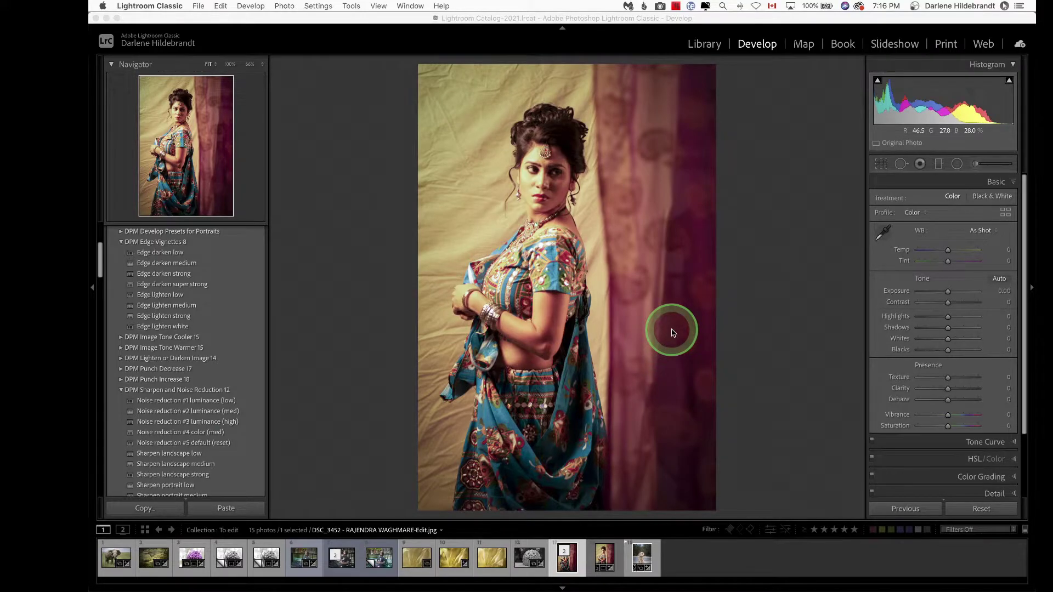
Switch to the Luminar AI window and move it so that it fits fully on screen
{"action": "key", "text": "super+Tab"}
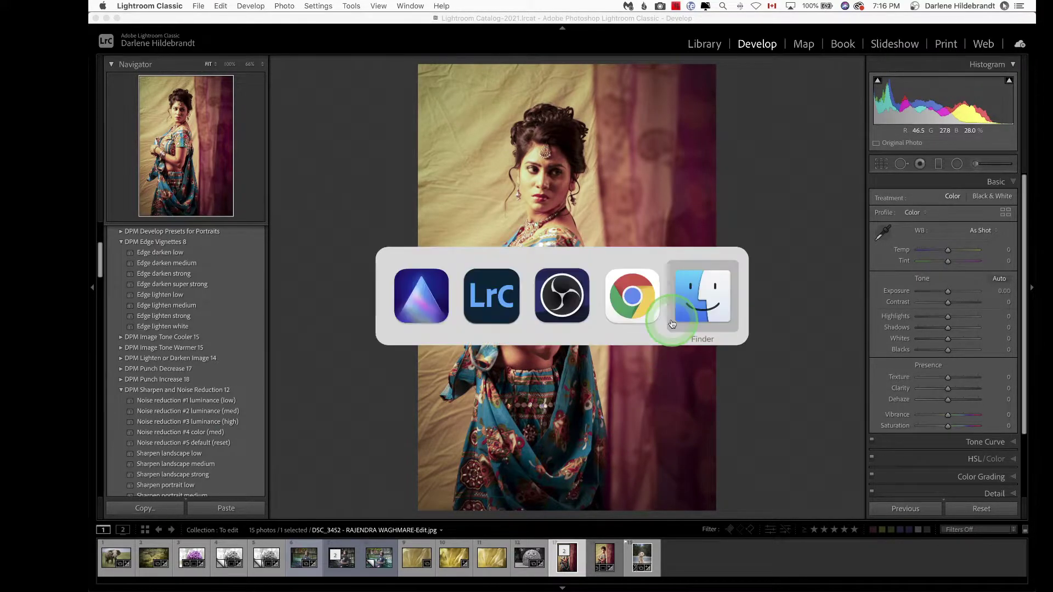
{"action": "key", "text": "Tab"}
{"action": "key", "text": "Tab"}
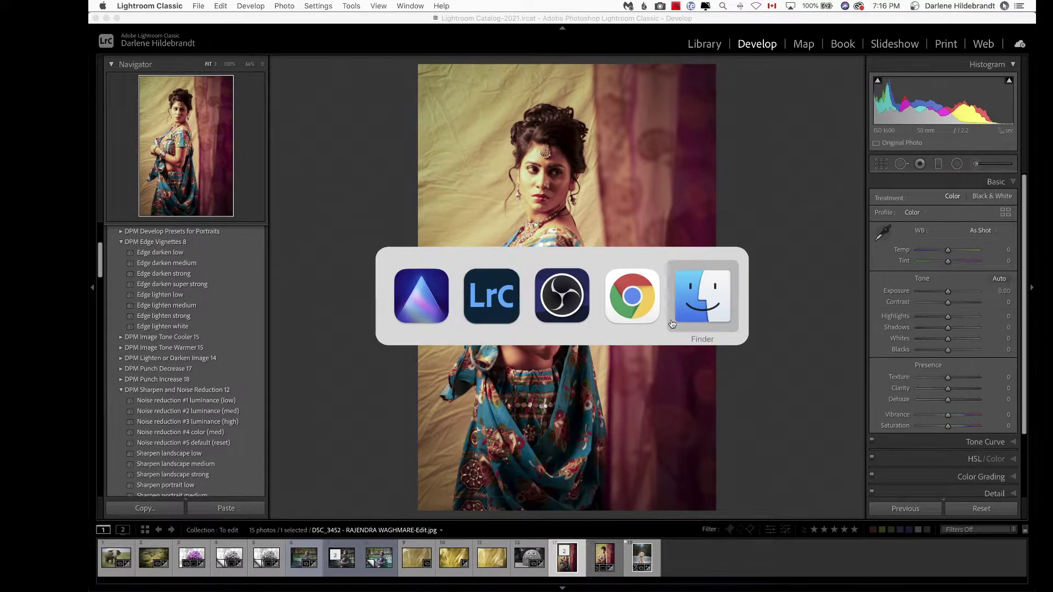
{"action": "key", "text": "Tab"}
{"action": "key", "text": "Escape"}
{"action": "left_click", "coordinate": [870, 264]}
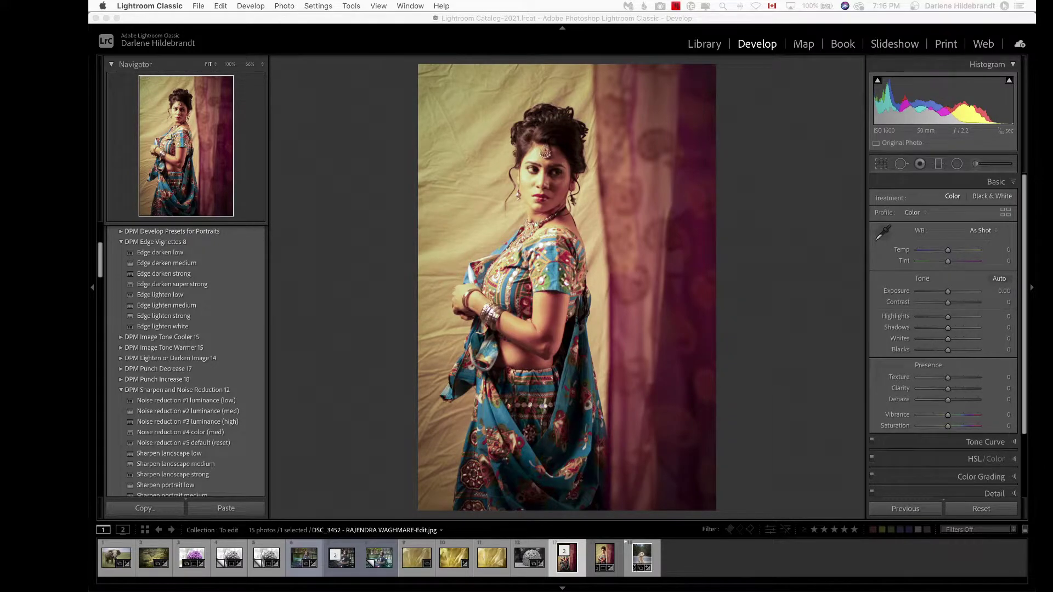
{"action": "key", "text": "super+Tab"}
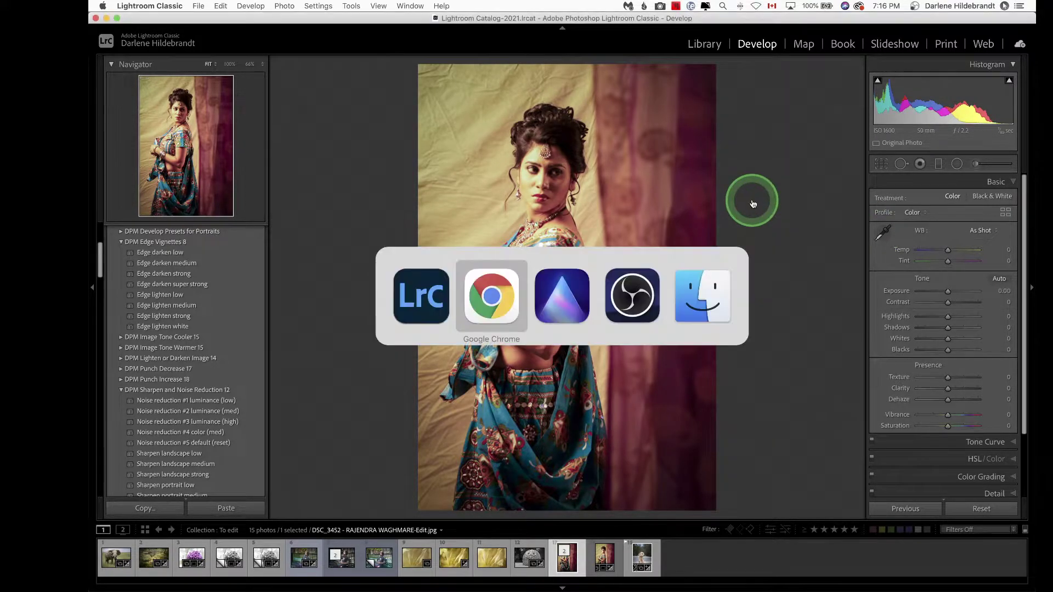
{"action": "key", "text": "super+Tab"}
{"action": "left_click", "coordinate": [753, 203]}
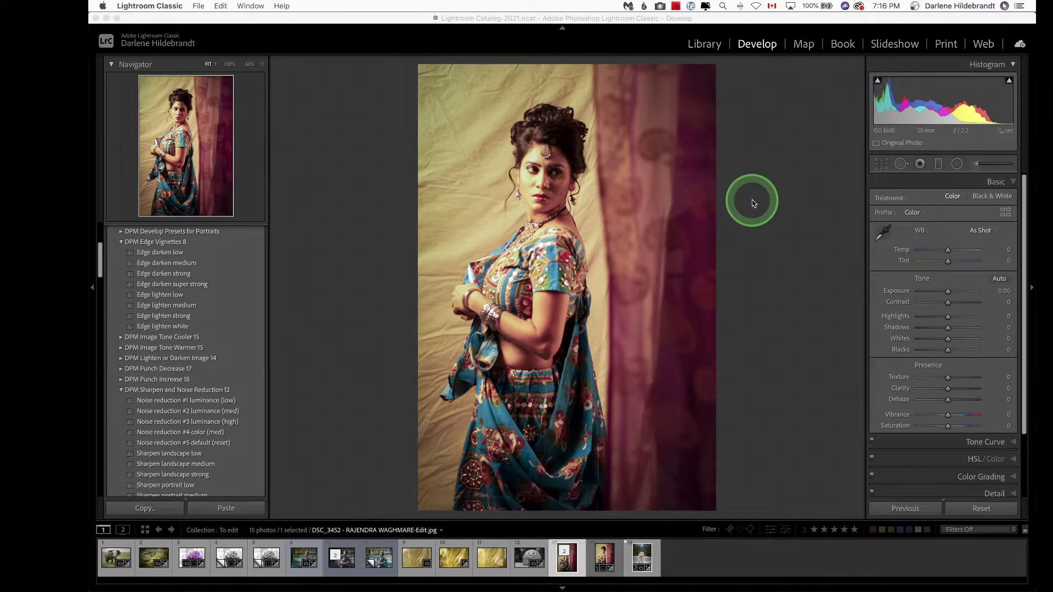
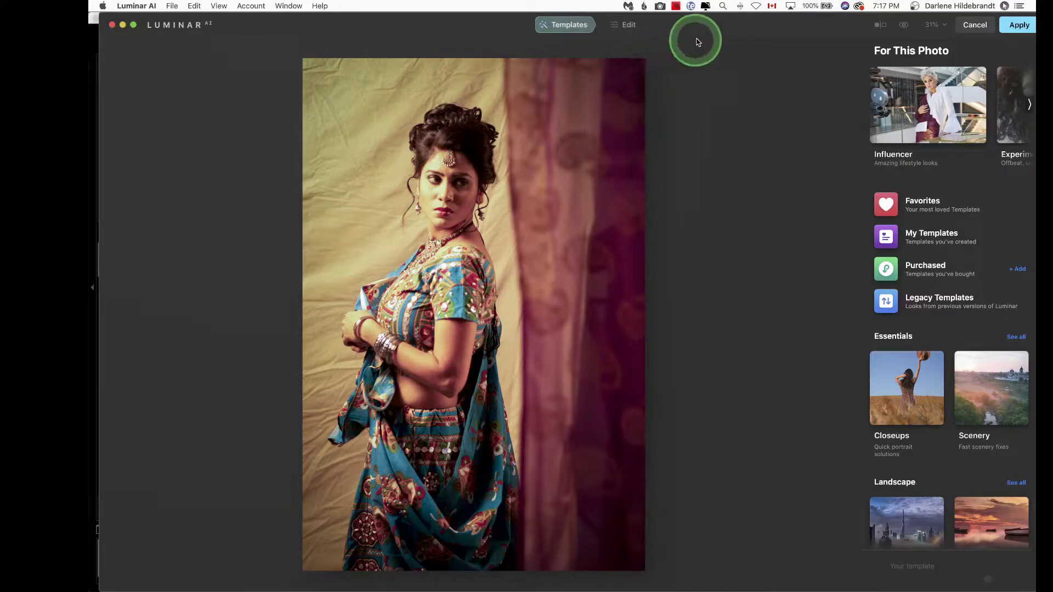
{"action": "left_click_drag", "start_coordinate": [700, 29], "coordinate": [683, 29]}
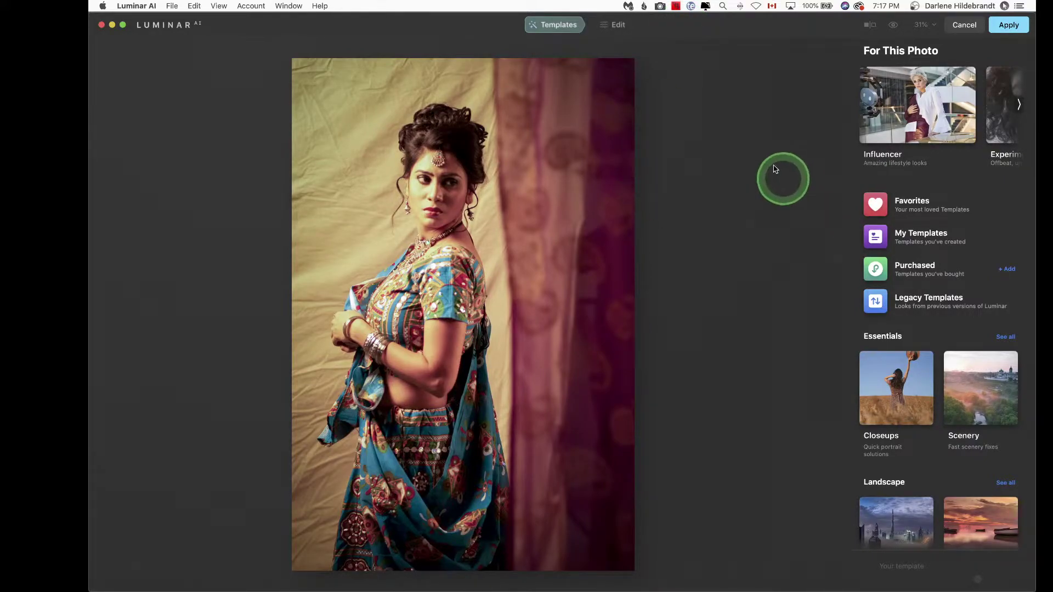
Apply the Antique Touch template from My Templates to the portrait, trying a reduced strength before returning it to full
{"action": "left_click", "coordinate": [877, 243]}
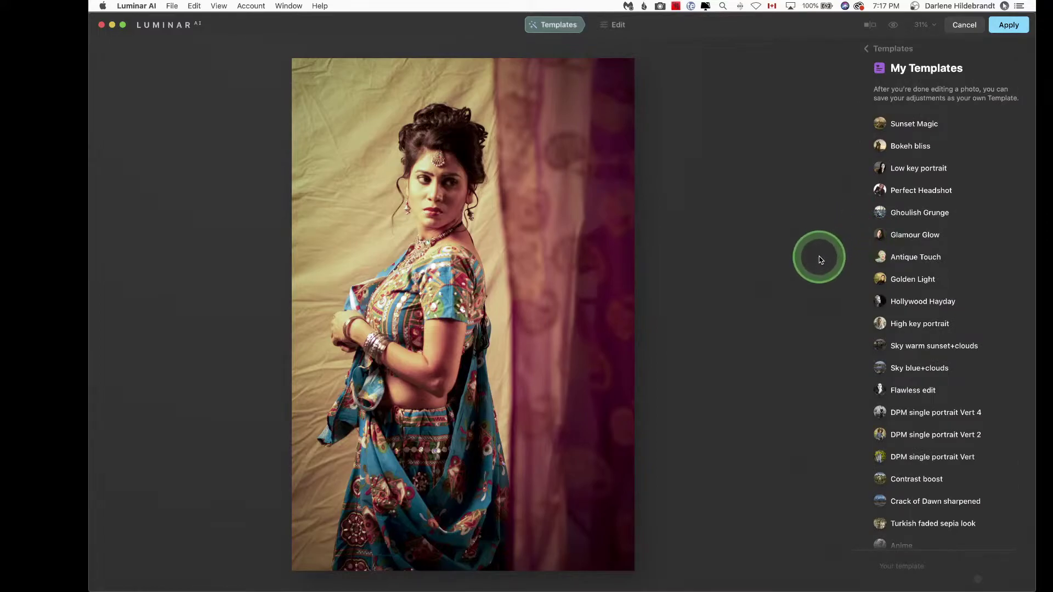
{"action": "left_click", "coordinate": [880, 258]}
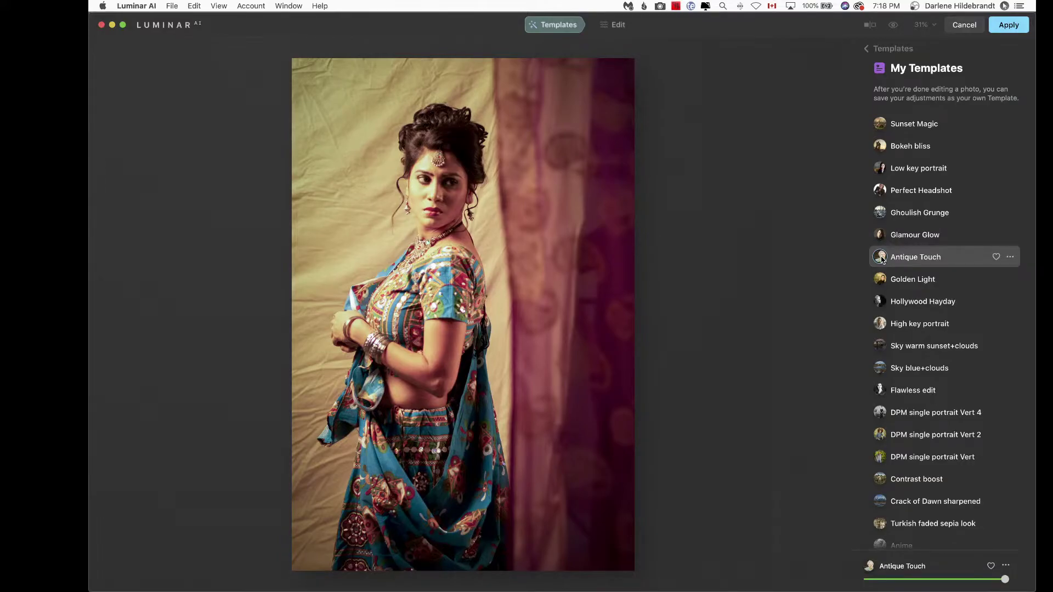
{"action": "left_click", "coordinate": [881, 259]}
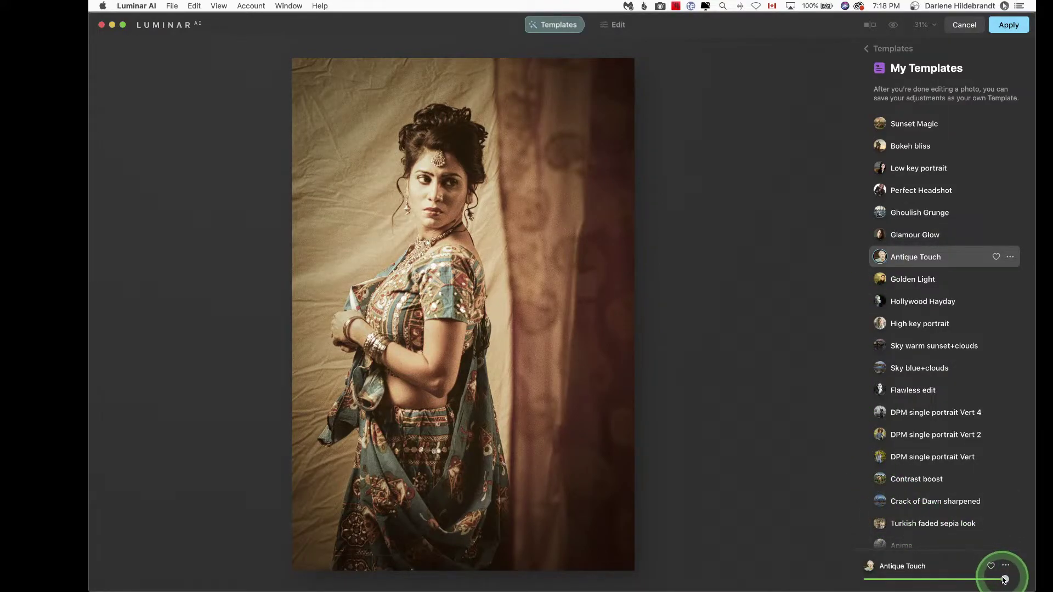
{"action": "left_click_drag", "start_coordinate": [1005, 579], "coordinate": [966, 580]}
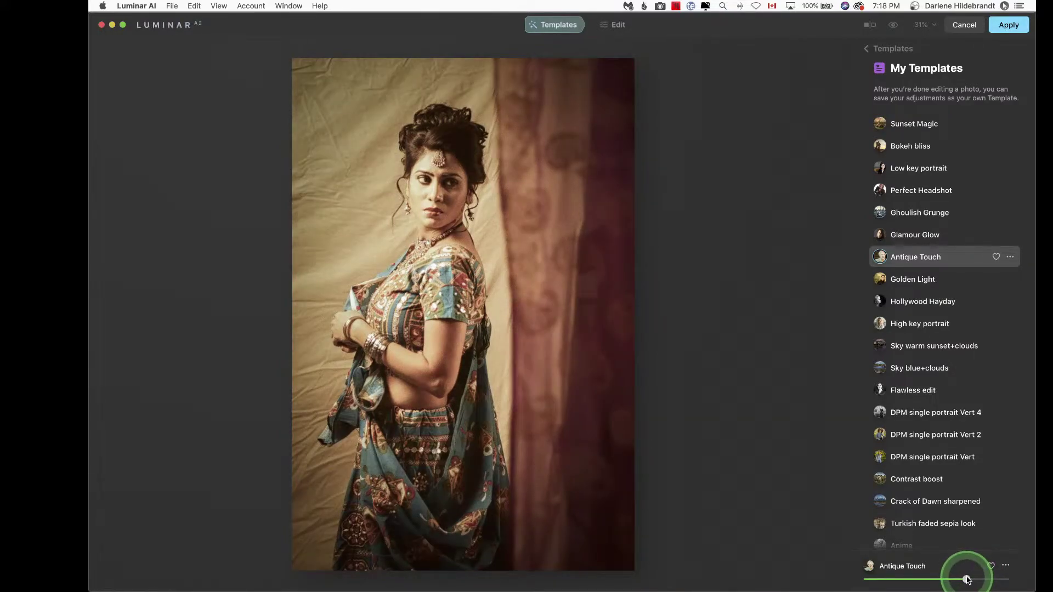
{"action": "left_click_drag", "start_coordinate": [967, 580], "coordinate": [1004, 580]}
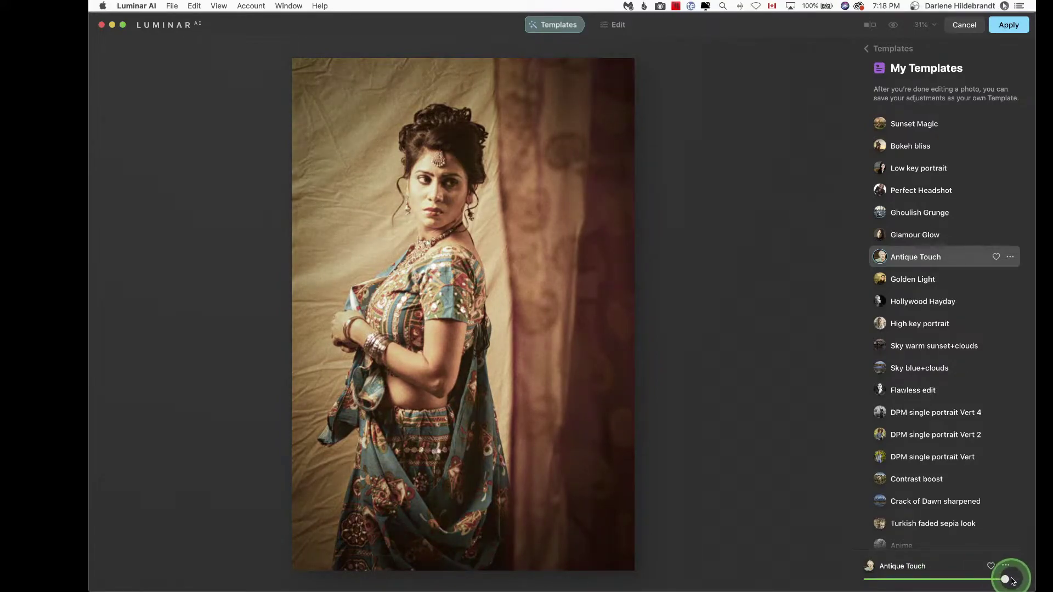
Try the Hollywood Hayday template on the portrait and return to Antique Touch
{"action": "left_click", "coordinate": [879, 302]}
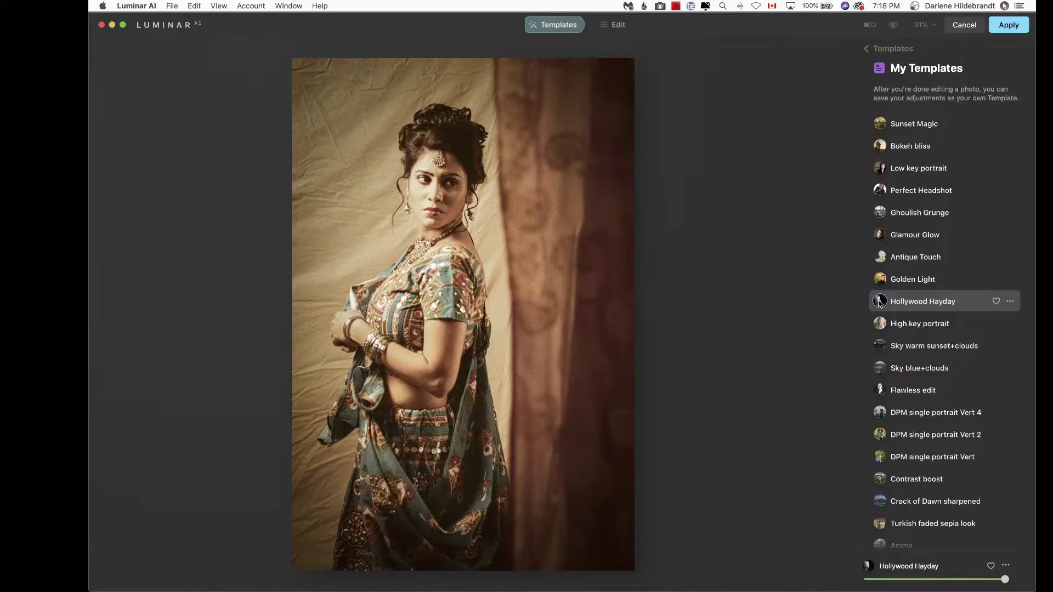
{"action": "left_click", "coordinate": [881, 303]}
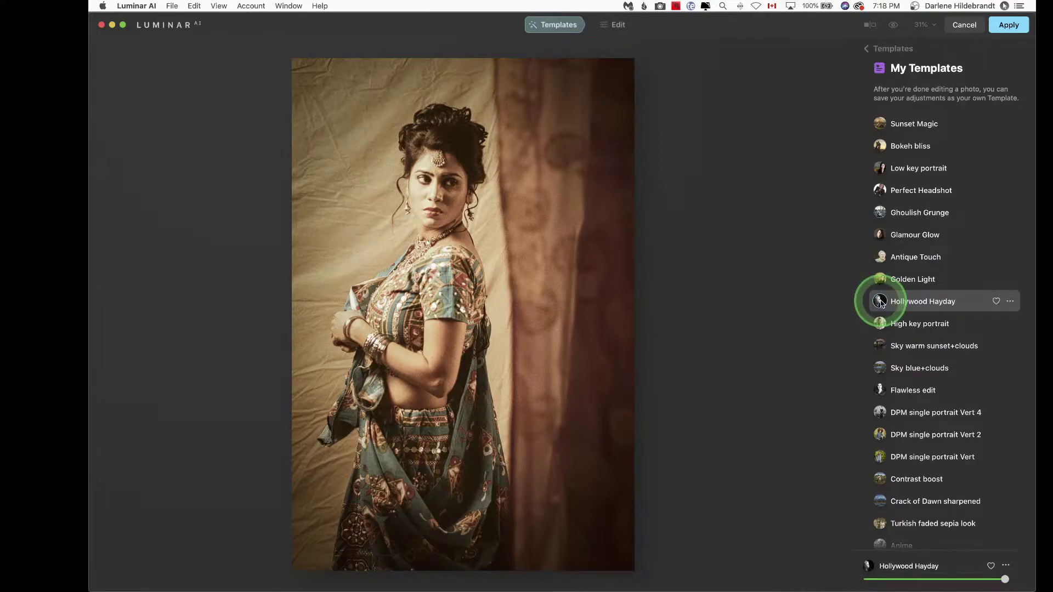
{"action": "left_click_drag", "start_coordinate": [882, 303], "coordinate": [884, 261]}
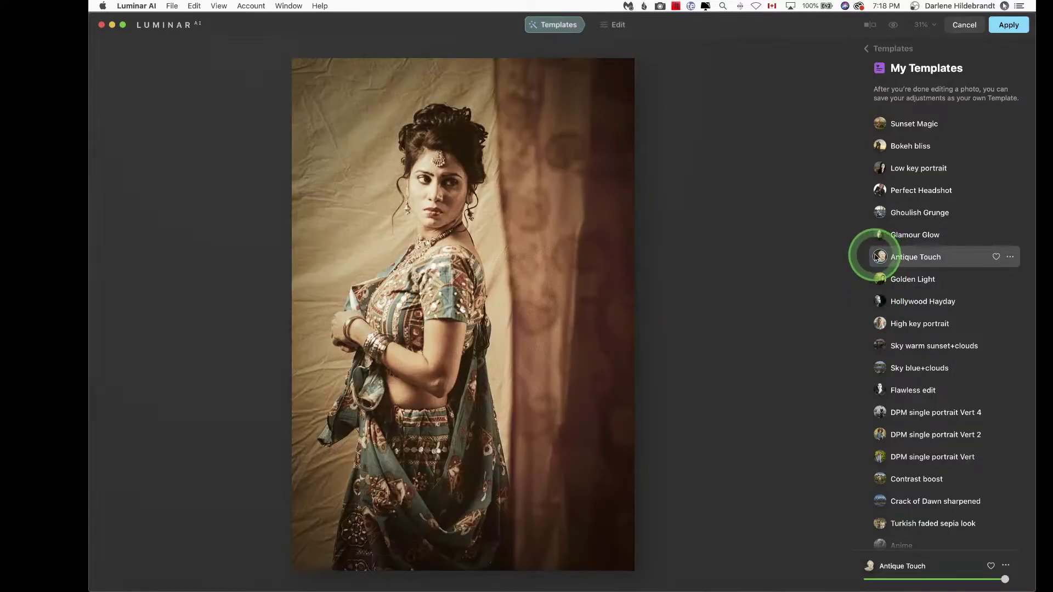
Open the Details tool for editing with its Details Masking and Sharpening Masking options expanded, viewing the woman's face at 100%
{"action": "left_click", "coordinate": [617, 27]}
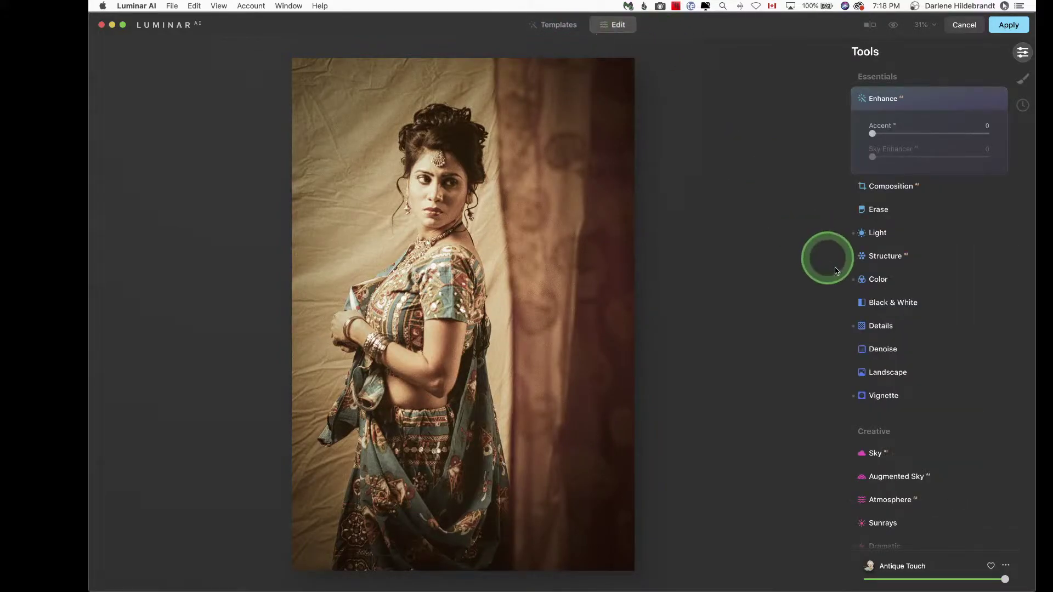
{"action": "left_click", "coordinate": [880, 327]}
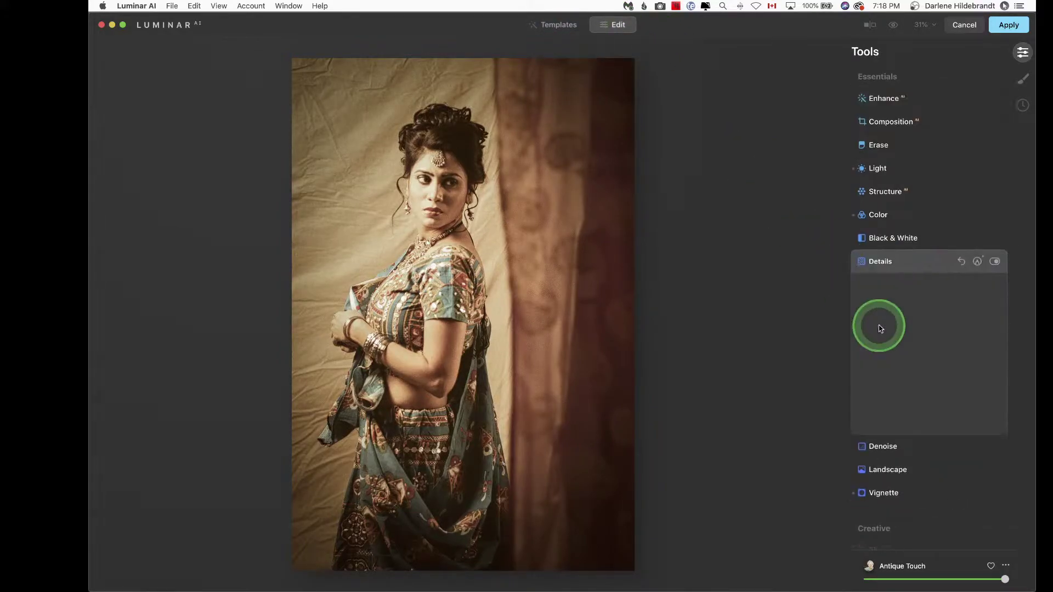
{"action": "left_click", "coordinate": [393, 219]}
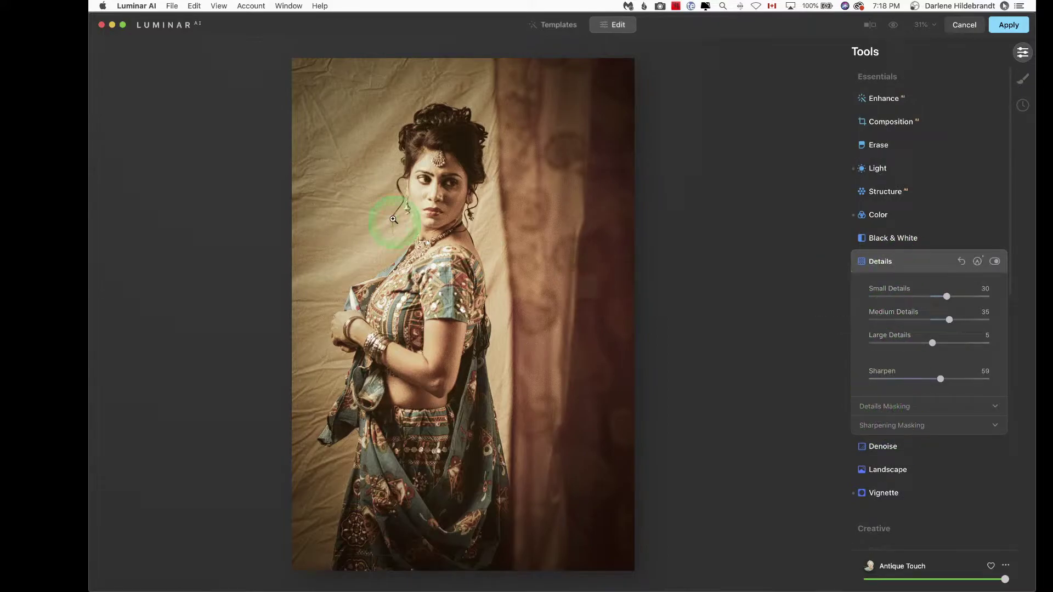
{"action": "left_click_drag", "start_coordinate": [424, 205], "coordinate": [466, 282]}
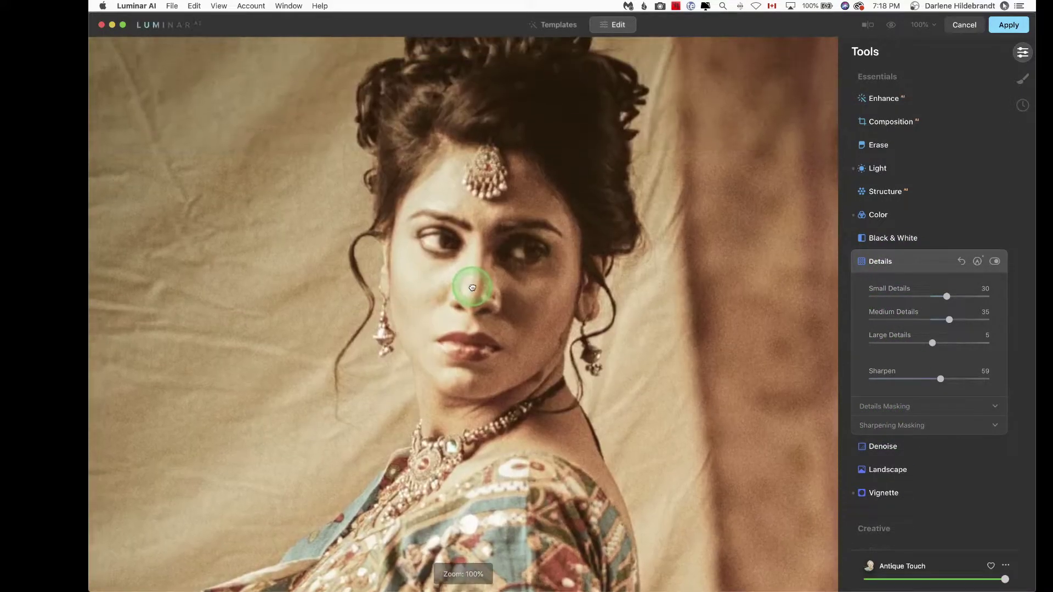
{"action": "left_click", "coordinate": [886, 316]}
{"action": "left_click", "coordinate": [886, 425]}
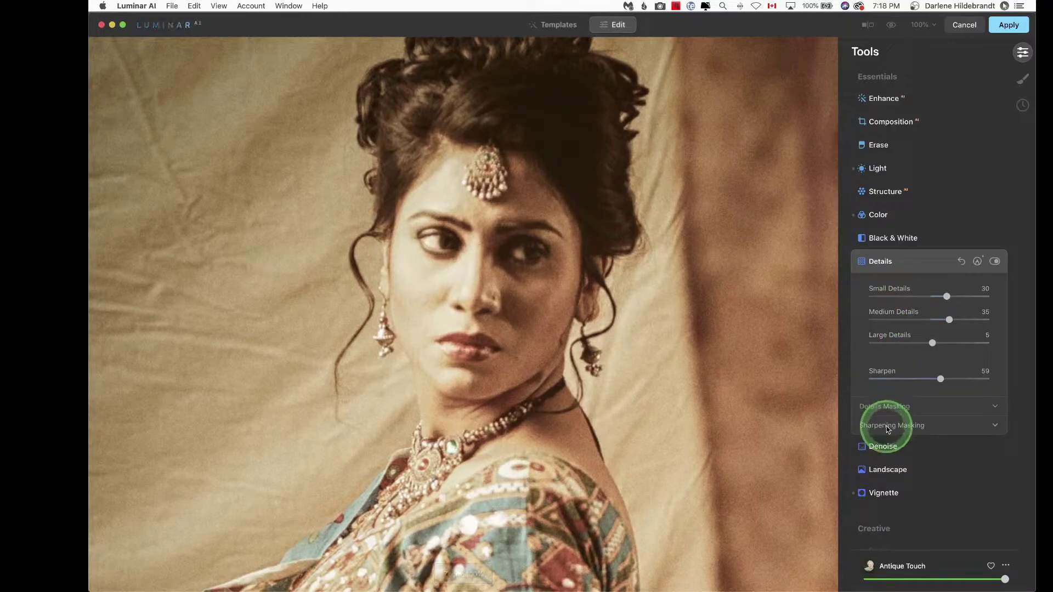
{"action": "left_click", "coordinate": [882, 405]}
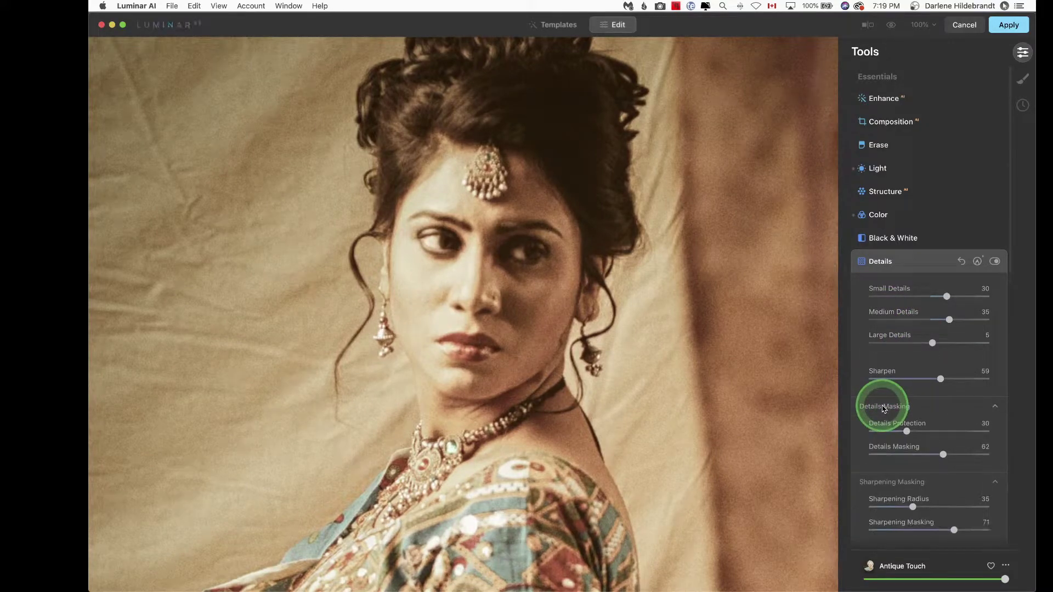
Set Sharpen to 39, Medium Details to 29 and Small Details to 84 for the portrait
{"action": "left_click_drag", "start_coordinate": [940, 379], "coordinate": [917, 379]}
{"action": "left_click_drag", "start_coordinate": [949, 319], "coordinate": [978, 297]}
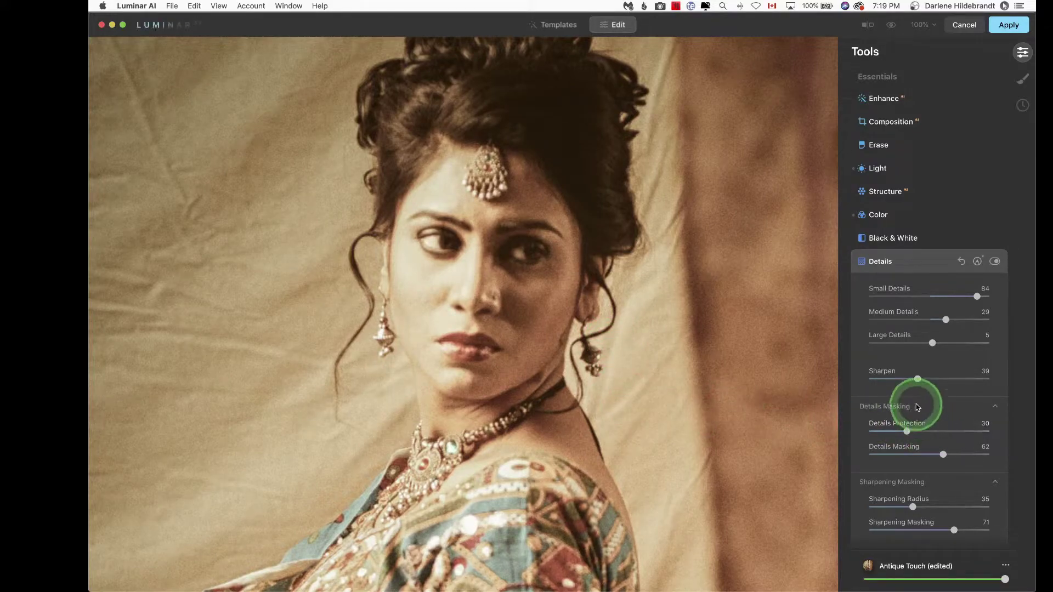
{"action": "scroll", "coordinate": [918, 408], "scroll_direction": "down", "scroll_amount": 3}
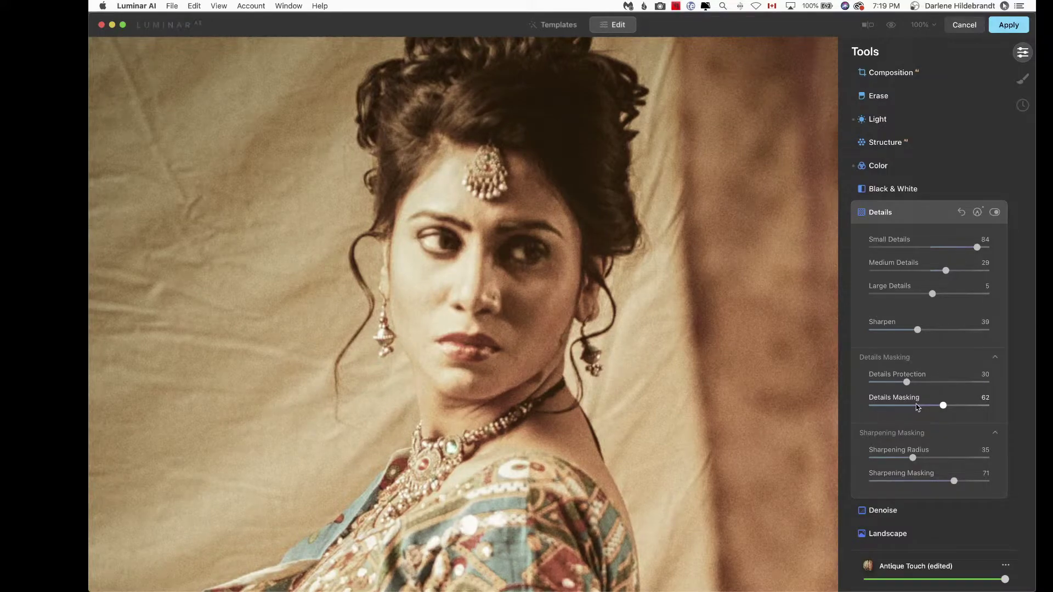
{"action": "left_click", "coordinate": [918, 406]}
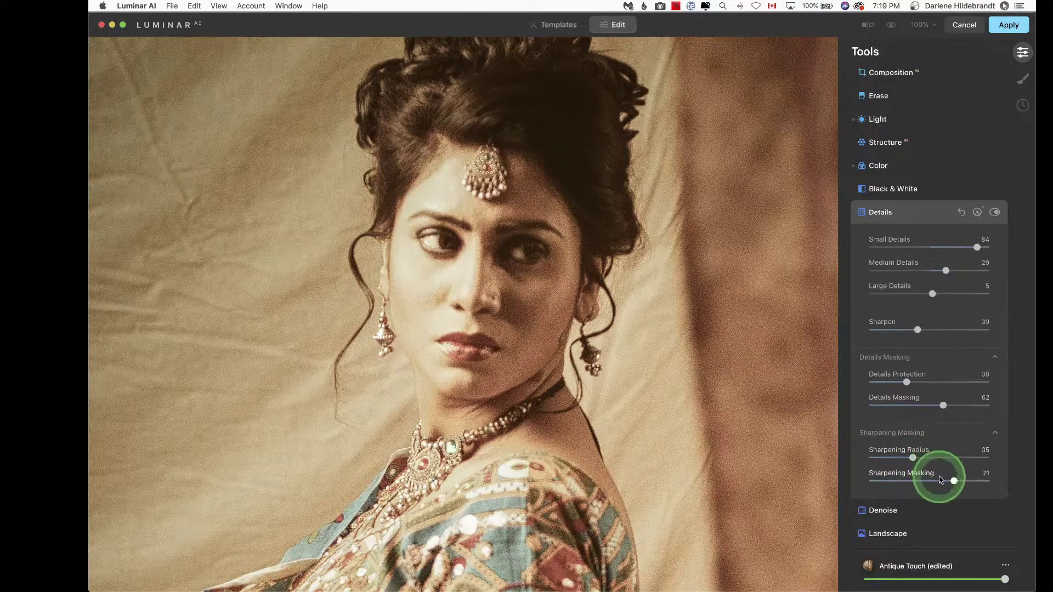
Set the Details tool's Sharpening Masking to 77 for the portrait
{"action": "left_click_drag", "start_coordinate": [954, 483], "coordinate": [961, 481]}
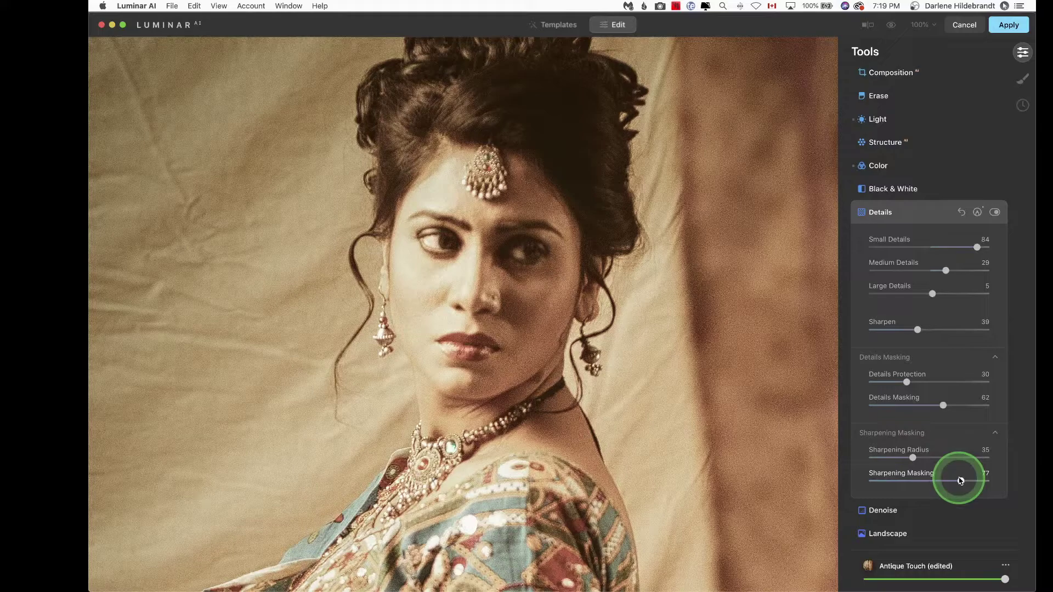
{"action": "left_click", "coordinate": [961, 481]}
{"action": "left_click", "coordinate": [877, 379]}
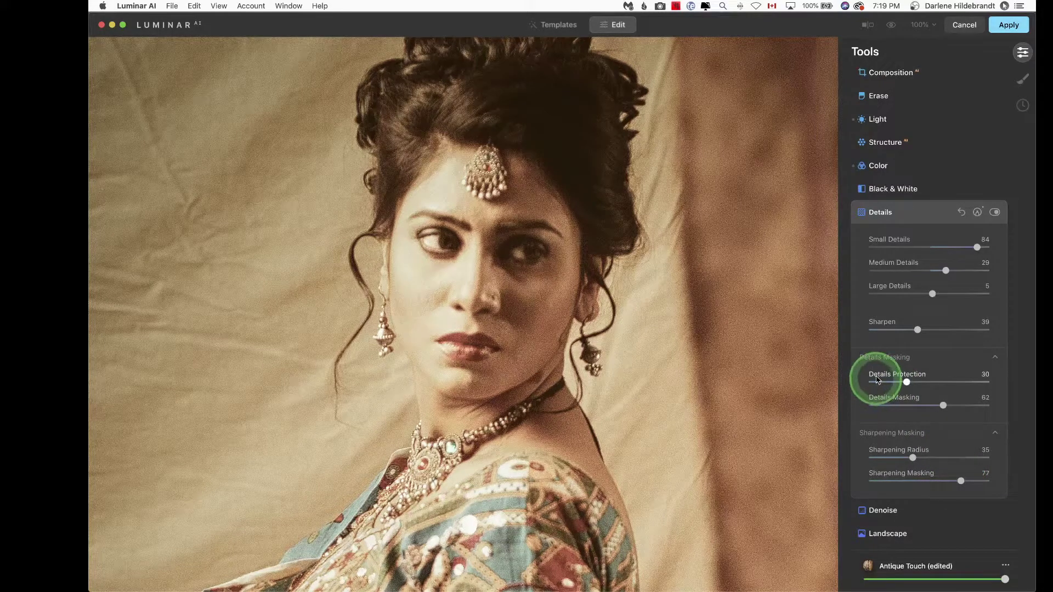
{"action": "left_click", "coordinate": [906, 382]}
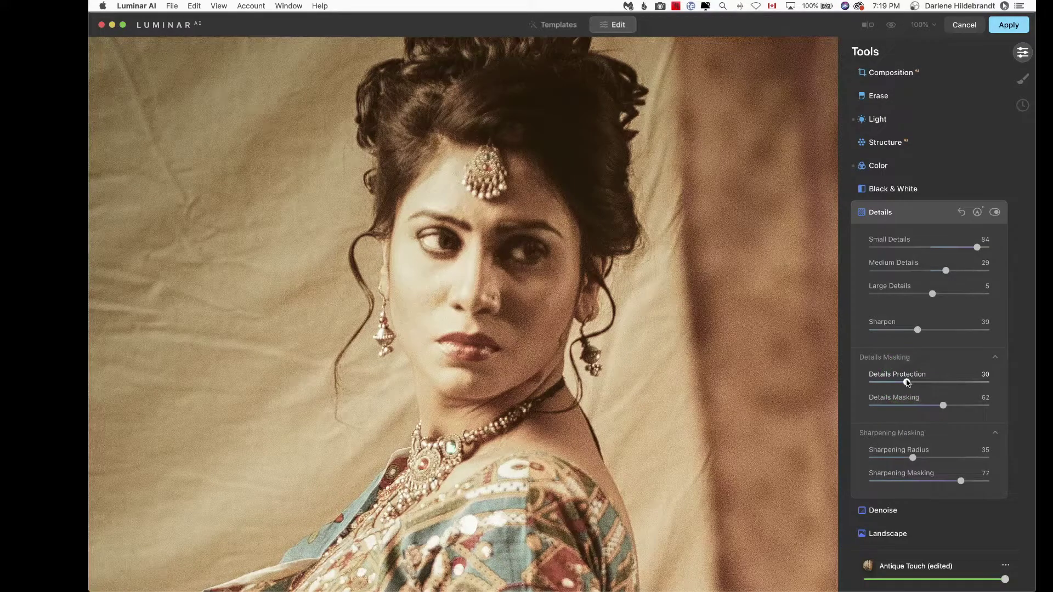
Set Luminosity Denoise to 26 in the Denoise tool and expand its Advanced Settings
{"action": "left_click", "coordinate": [882, 511]}
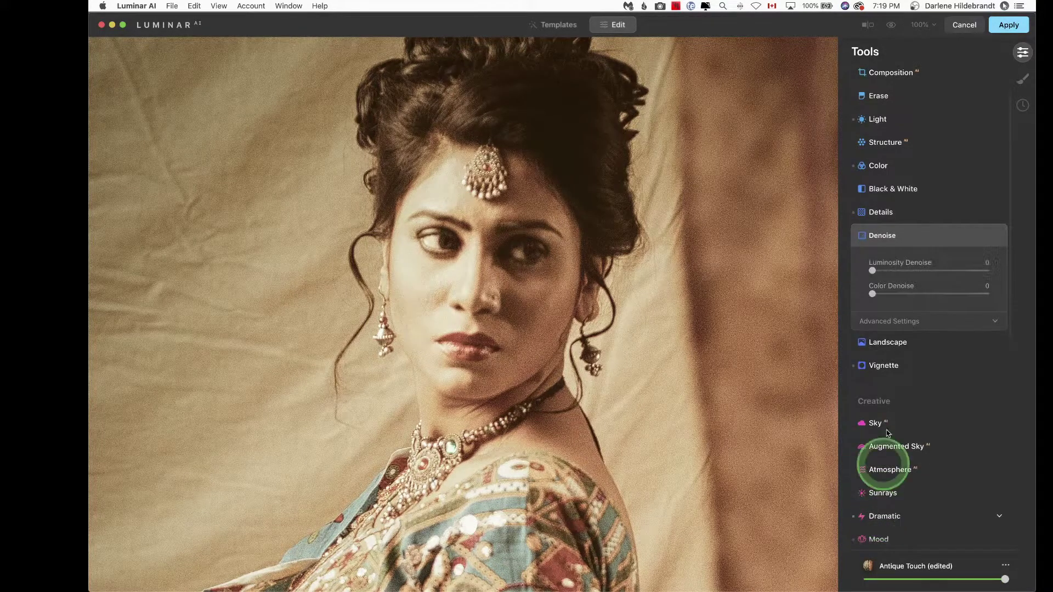
{"action": "left_click", "coordinate": [901, 269]}
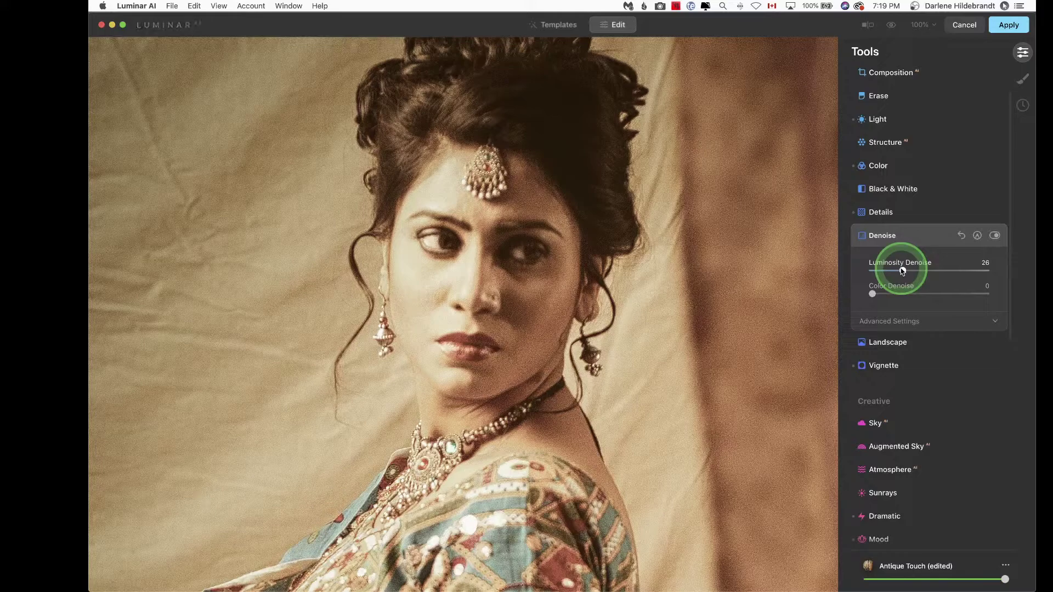
{"action": "mouse_move", "coordinate": [870, 298]}
{"action": "left_mouse_down"}
{"action": "mouse_move", "coordinate": [871, 330]}
{"action": "mouse_move", "coordinate": [884, 328]}
{"action": "left_mouse_up"}
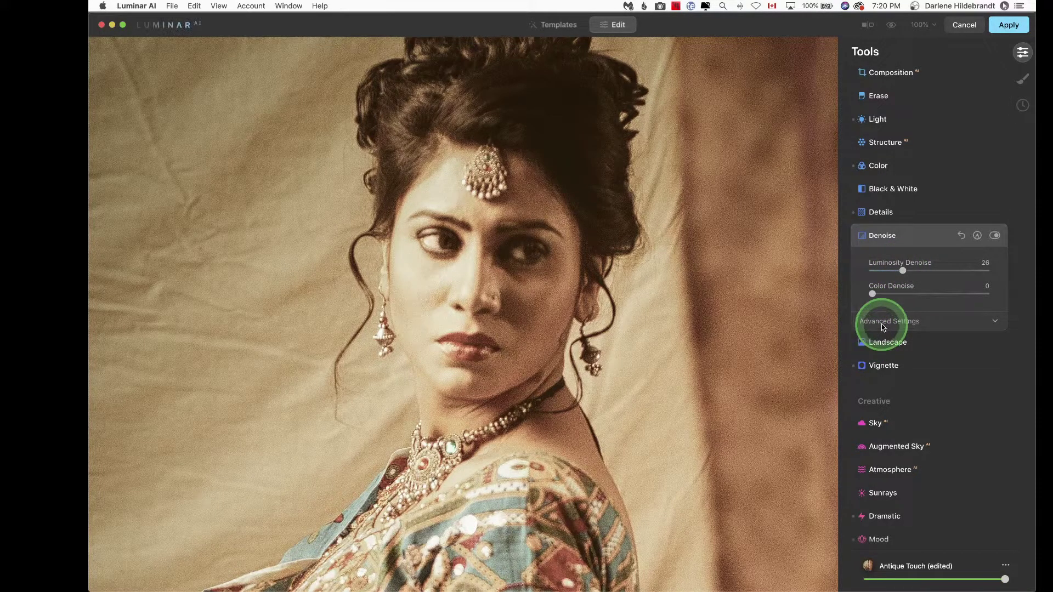
{"action": "left_click", "coordinate": [883, 327]}
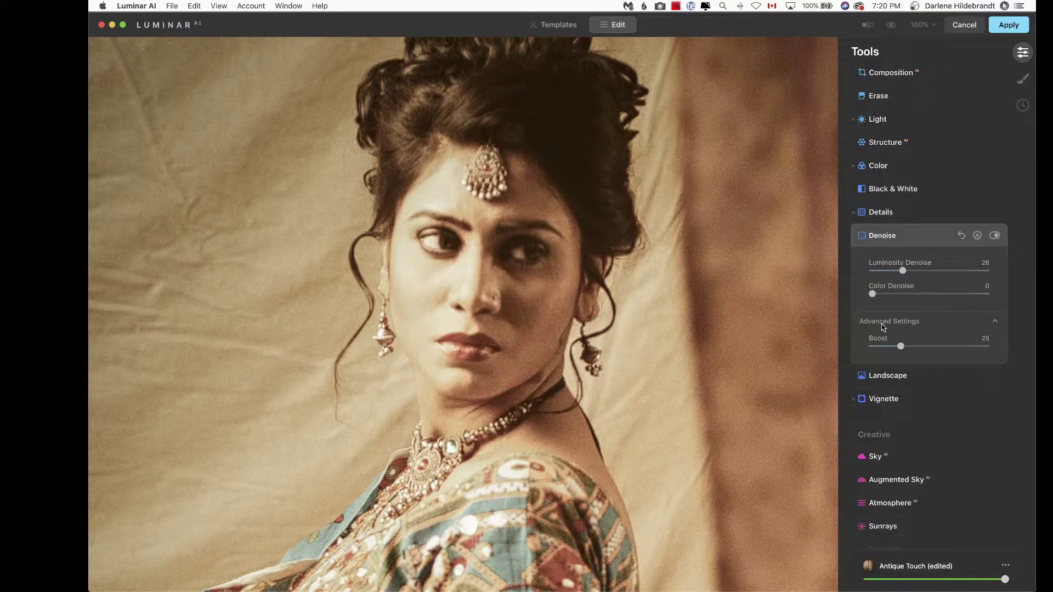
{"action": "left_click", "coordinate": [884, 327]}
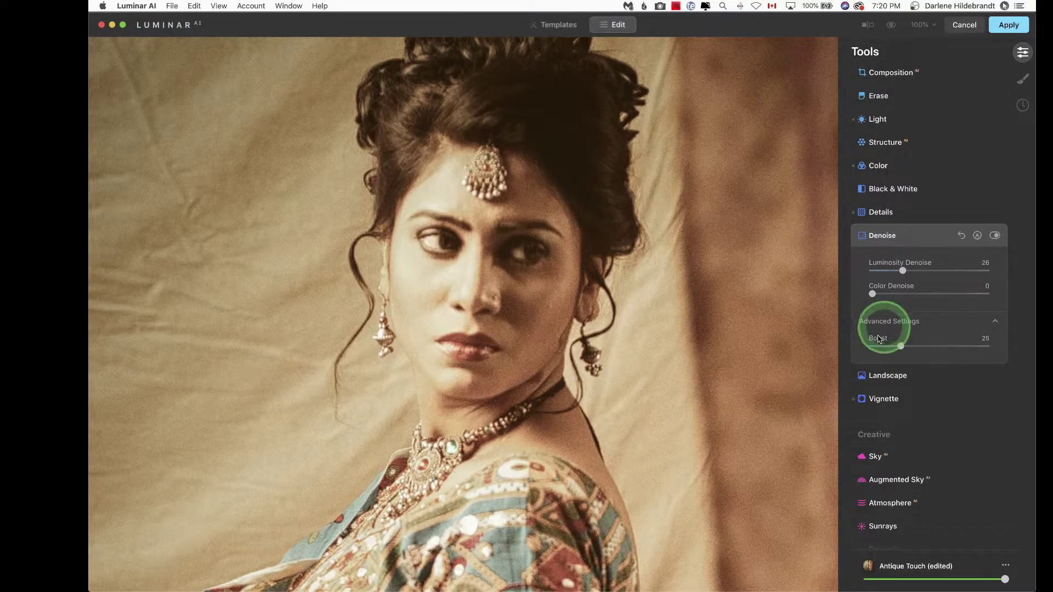
{"action": "left_click", "coordinate": [866, 423]}
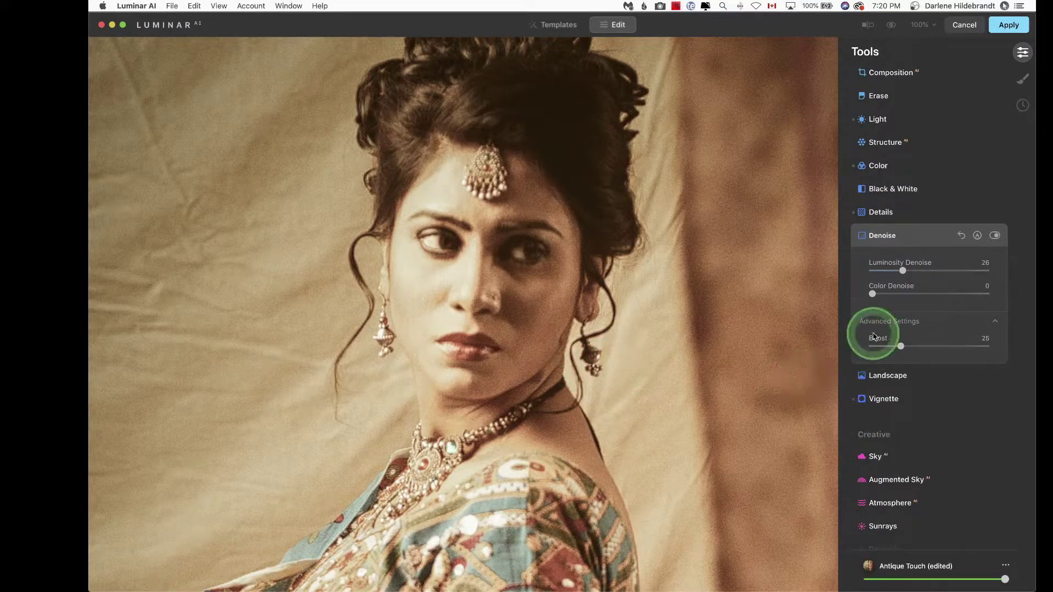
Compare the edited portrait with the original repeatedly at 100% to examine the face, jewelry and fabric
{"action": "scroll", "coordinate": [903, 372], "scroll_direction": "down", "scroll_amount": 5}
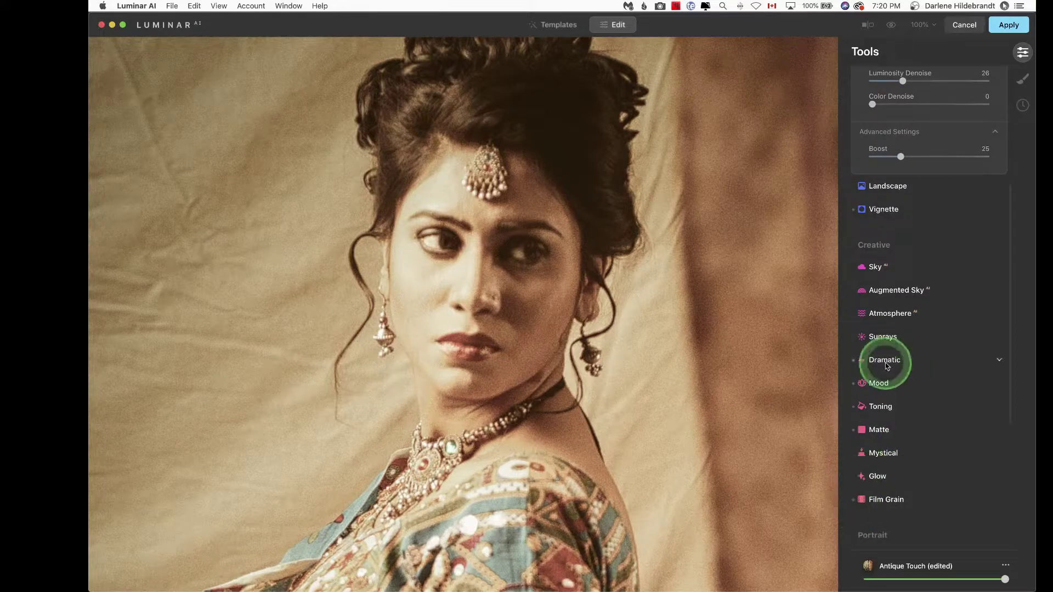
{"action": "scroll", "coordinate": [899, 328], "scroll_direction": "up", "scroll_amount": 5}
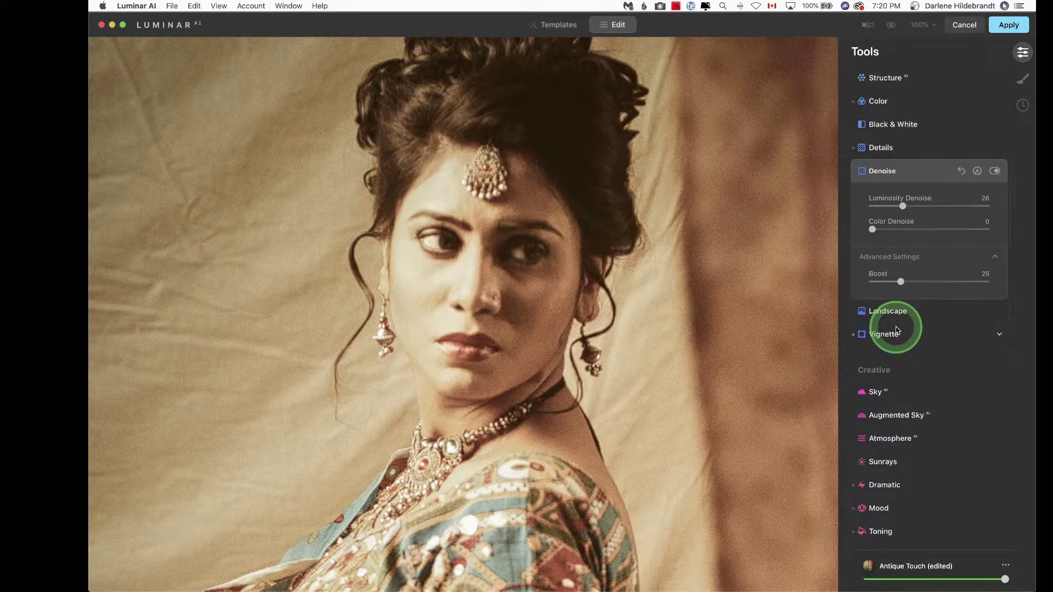
{"action": "key", "text": "backslash"}
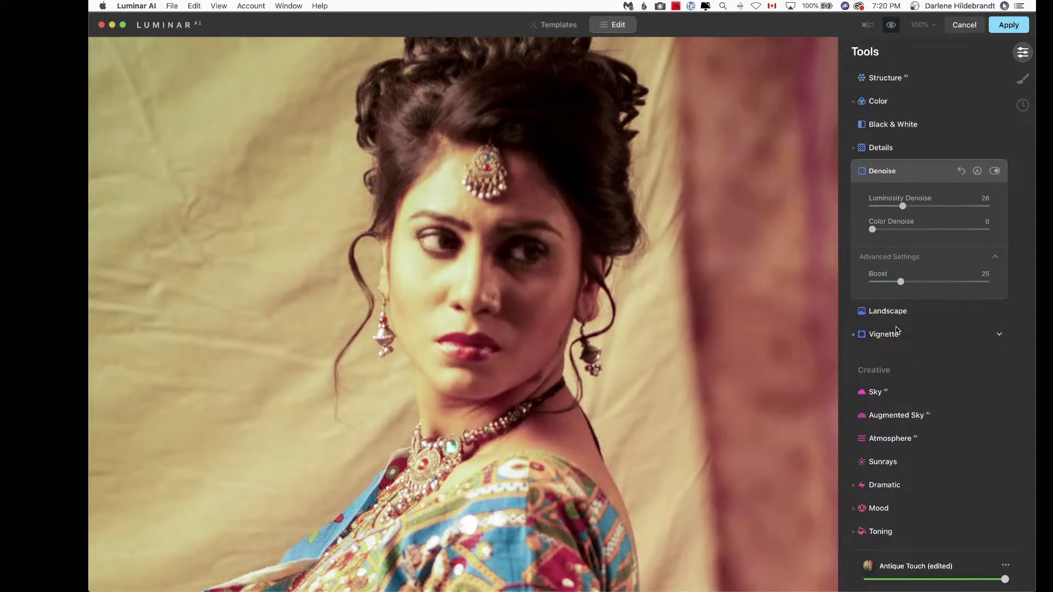
{"action": "key", "text": "backslash"}
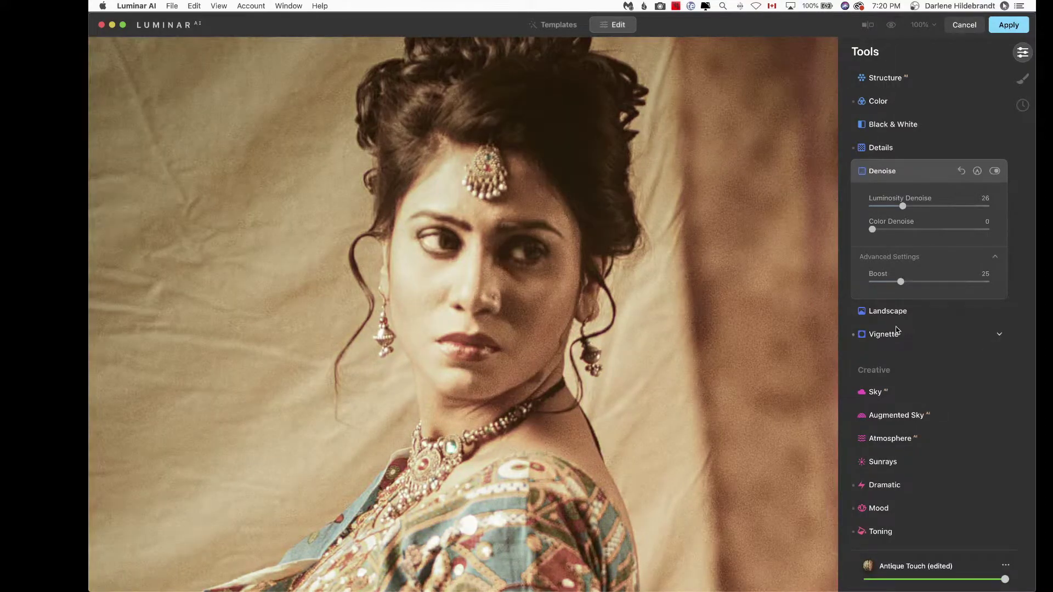
{"action": "key", "text": "backslash"}
{"action": "key", "text": "backslash"}
{"action": "key", "text": "backslash"}
{"action": "key", "text": "backslash"}
{"action": "key", "text": "backslash"}
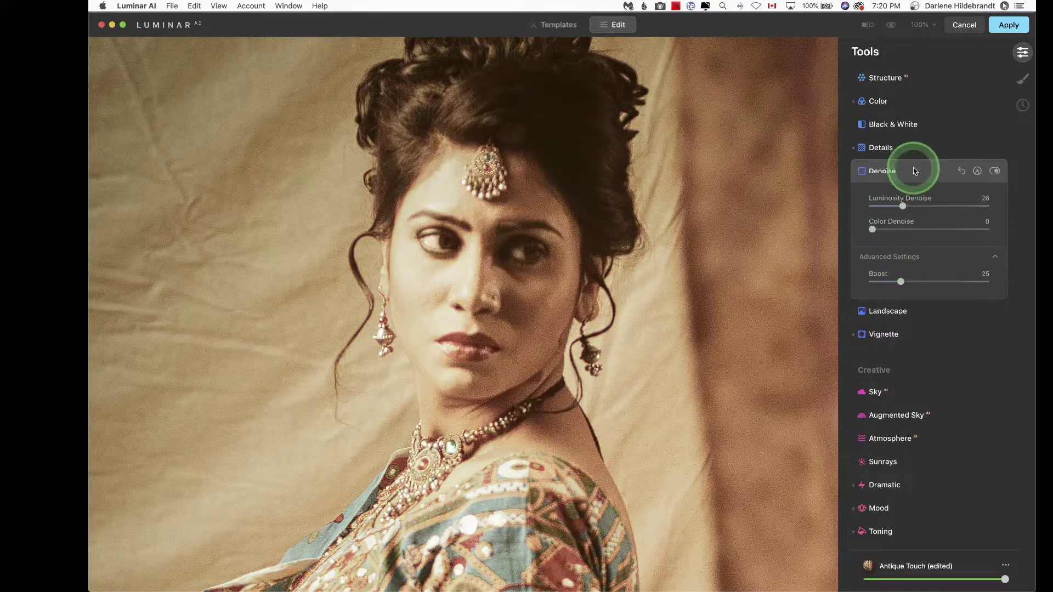
Open the Details tool's Paint Mask with the red mask overlay displayed and the whole portrait in view
{"action": "left_click", "coordinate": [914, 148]}
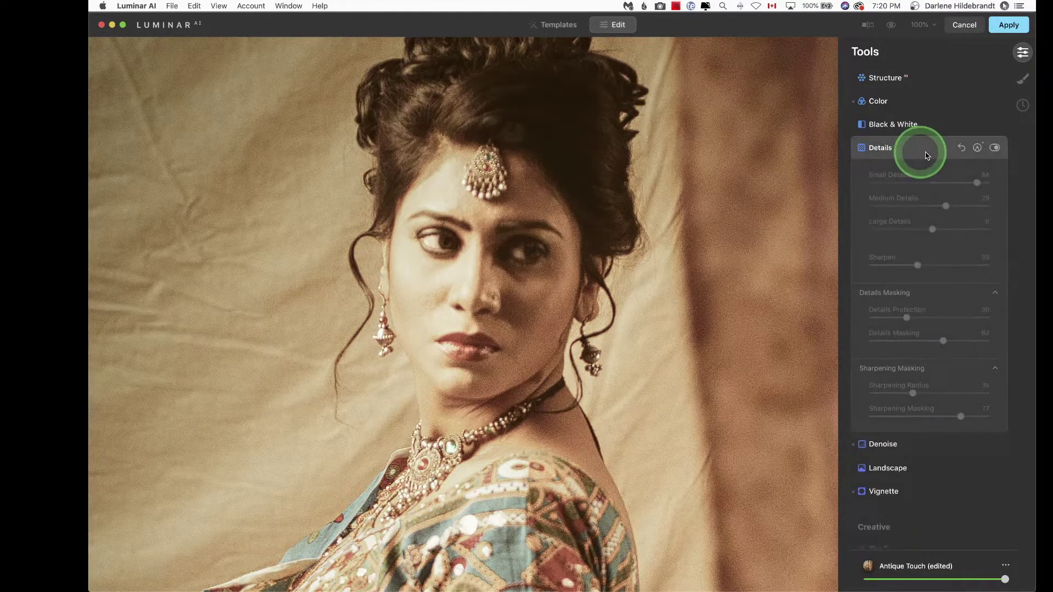
{"action": "left_click", "coordinate": [662, 223]}
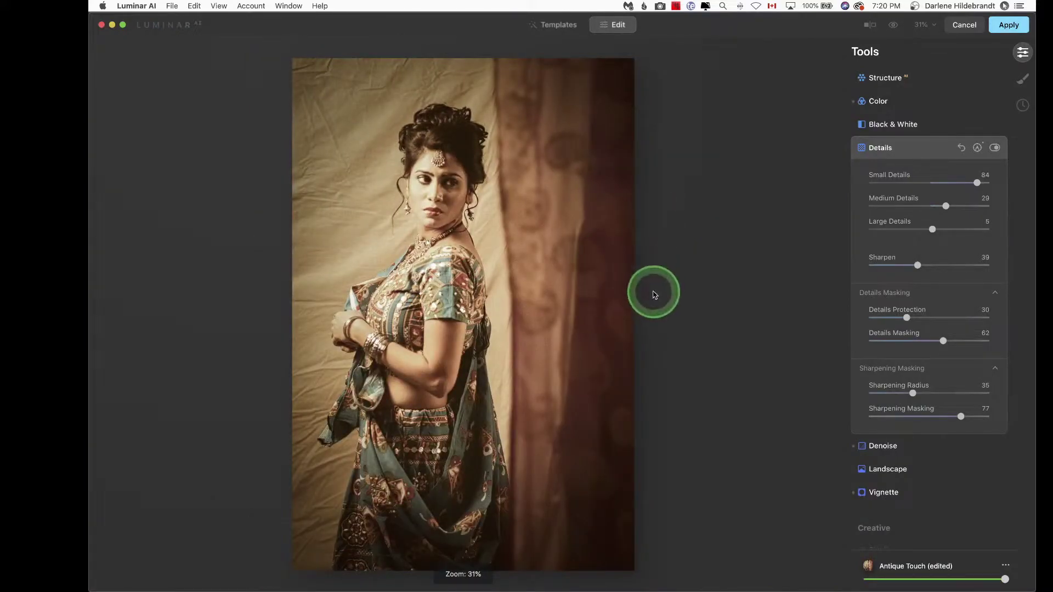
{"action": "left_click", "coordinate": [976, 149]}
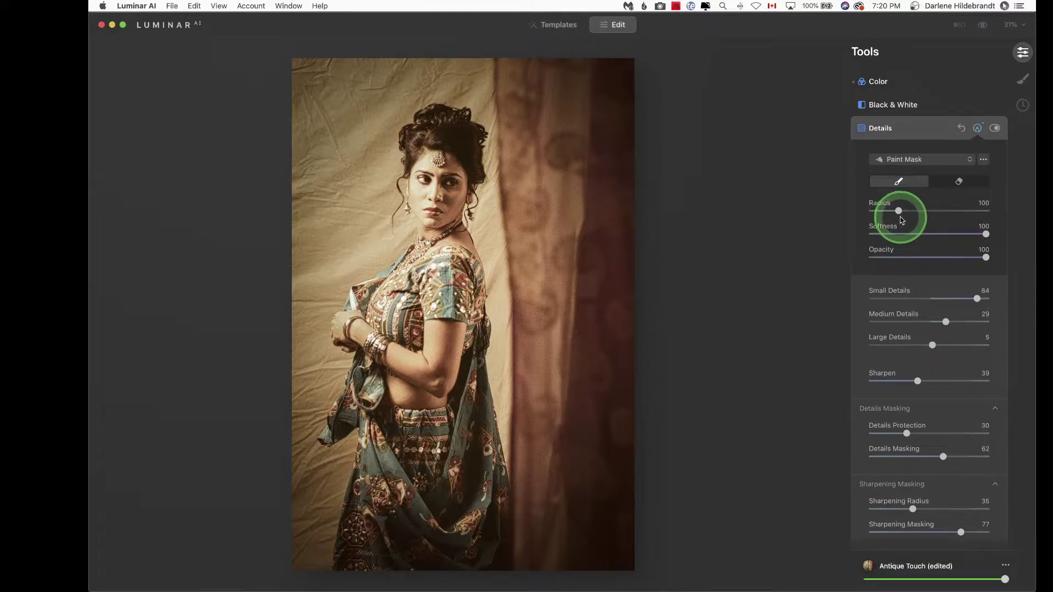
{"action": "key", "text": "slash"}
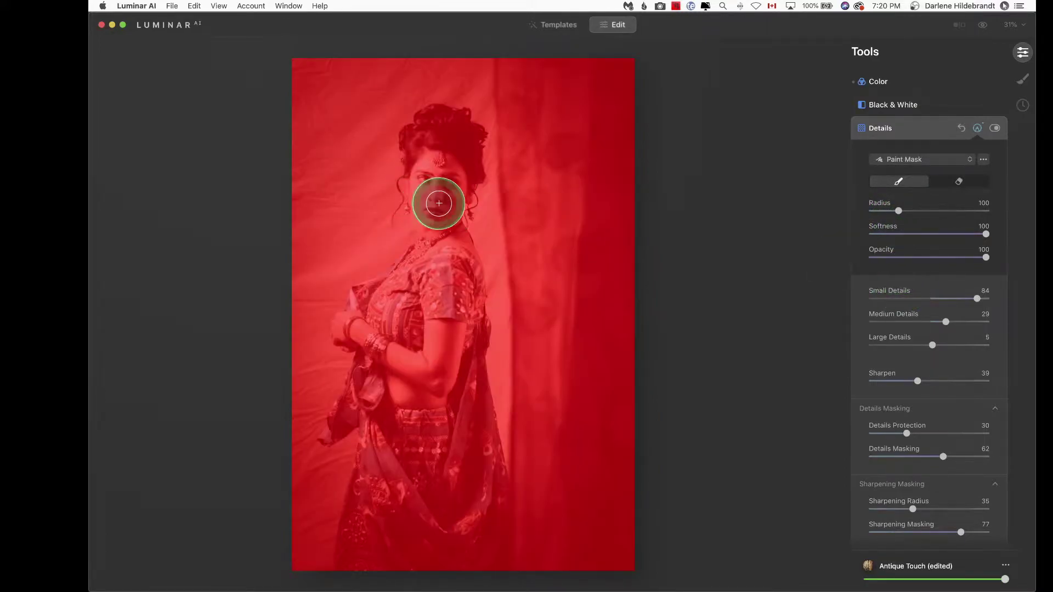
{"action": "mouse_move", "coordinate": [430, 195]}
{"action": "left_mouse_down"}
{"action": "mouse_move", "coordinate": [395, 205]}
{"action": "mouse_move", "coordinate": [426, 238]}
{"action": "mouse_move", "coordinate": [404, 265]}
{"action": "mouse_move", "coordinate": [414, 332]}
{"action": "mouse_move", "coordinate": [428, 272]}
{"action": "mouse_move", "coordinate": [465, 278]}
{"action": "mouse_move", "coordinate": [439, 177]}
{"action": "mouse_move", "coordinate": [453, 130]}
{"action": "mouse_move", "coordinate": [413, 228]}
{"action": "left_mouse_up"}
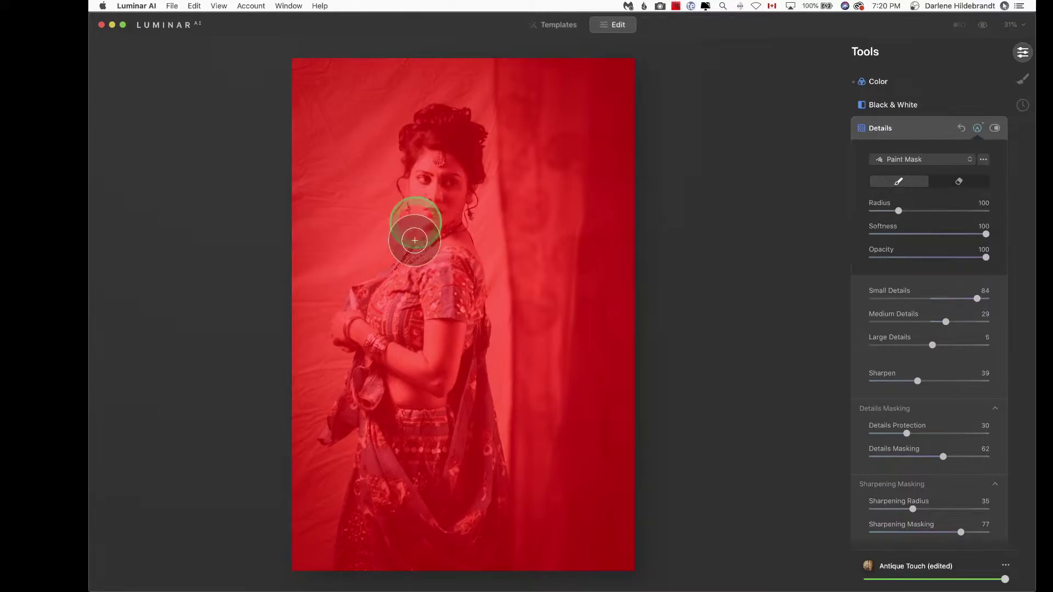
Erase the Details mask from the curtain and the cloth backdrop around the woman, keeping the effect on her
{"action": "left_click", "coordinate": [958, 185]}
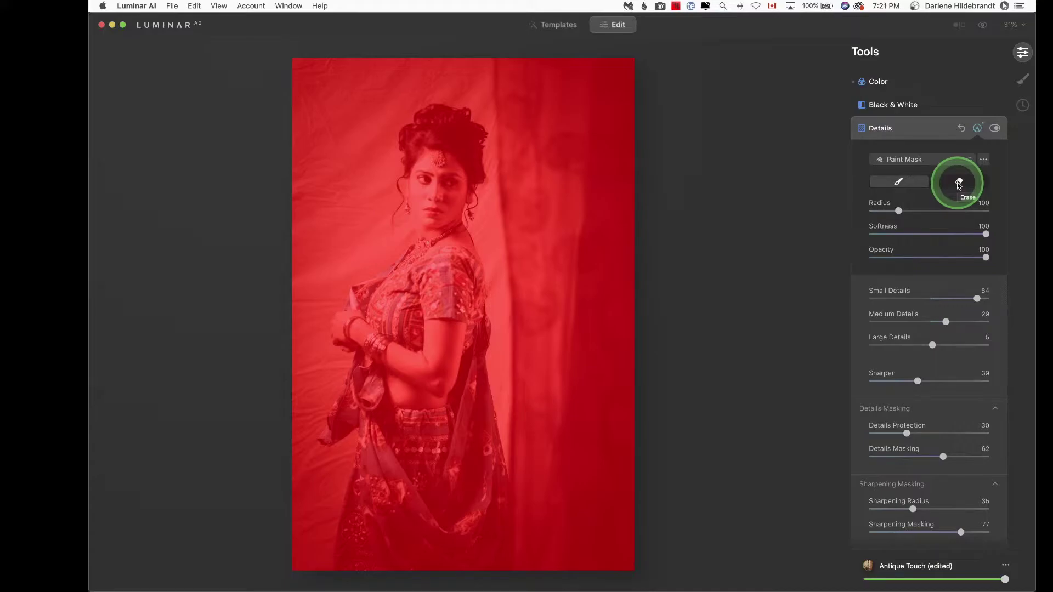
{"action": "left_click", "coordinate": [958, 183]}
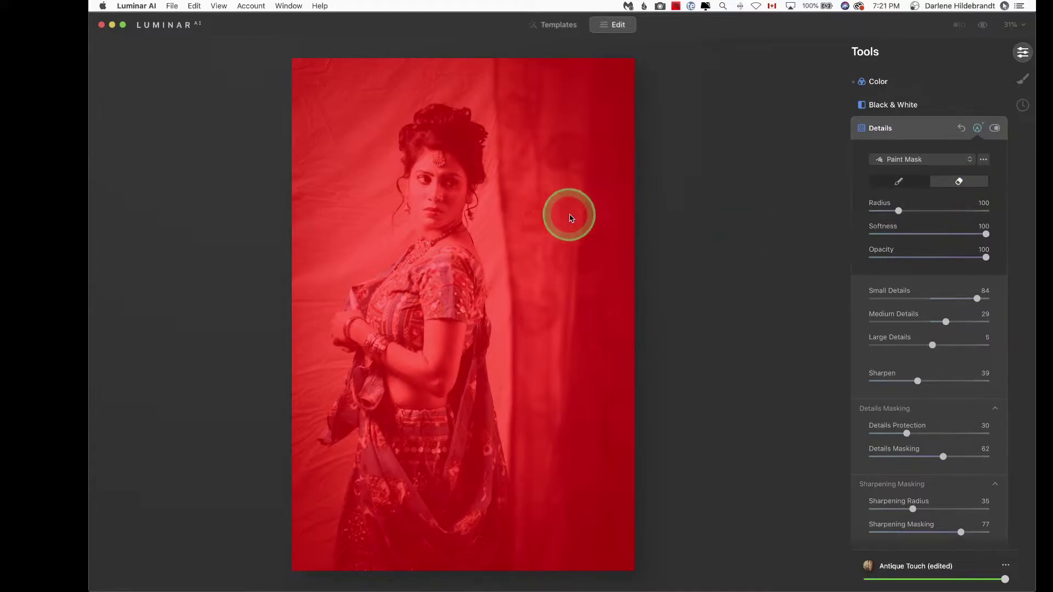
{"action": "mouse_move", "coordinate": [569, 218]}
{"action": "left_mouse_down"}
{"action": "mouse_move", "coordinate": [594, 338]}
{"action": "mouse_move", "coordinate": [599, 187]}
{"action": "mouse_move", "coordinate": [622, 365]}
{"action": "mouse_move", "coordinate": [564, 379]}
{"action": "mouse_move", "coordinate": [532, 102]}
{"action": "mouse_move", "coordinate": [621, 88]}
{"action": "mouse_move", "coordinate": [544, 93]}
{"action": "mouse_move", "coordinate": [548, 282]}
{"action": "mouse_move", "coordinate": [581, 502]}
{"action": "mouse_move", "coordinate": [564, 546]}
{"action": "mouse_move", "coordinate": [628, 541]}
{"action": "mouse_move", "coordinate": [616, 557]}
{"action": "mouse_move", "coordinate": [531, 544]}
{"action": "mouse_move", "coordinate": [633, 553]}
{"action": "mouse_move", "coordinate": [612, 287]}
{"action": "mouse_move", "coordinate": [613, 83]}
{"action": "mouse_move", "coordinate": [627, 77]}
{"action": "mouse_move", "coordinate": [506, 70]}
{"action": "mouse_move", "coordinate": [579, 431]}
{"action": "mouse_move", "coordinate": [560, 508]}
{"action": "mouse_move", "coordinate": [648, 551]}
{"action": "mouse_move", "coordinate": [698, 514]}
{"action": "mouse_move", "coordinate": [763, 337]}
{"action": "left_mouse_up"}
{"action": "mouse_move", "coordinate": [531, 385]}
{"action": "left_mouse_down"}
{"action": "mouse_move", "coordinate": [549, 269]}
{"action": "mouse_move", "coordinate": [556, 344]}
{"action": "mouse_move", "coordinate": [558, 334]}
{"action": "mouse_move", "coordinate": [559, 234]}
{"action": "mouse_move", "coordinate": [568, 443]}
{"action": "mouse_move", "coordinate": [549, 552]}
{"action": "mouse_move", "coordinate": [558, 557]}
{"action": "mouse_move", "coordinate": [592, 505]}
{"action": "mouse_move", "coordinate": [607, 343]}
{"action": "mouse_move", "coordinate": [603, 97]}
{"action": "mouse_move", "coordinate": [581, 206]}
{"action": "mouse_move", "coordinate": [567, 213]}
{"action": "mouse_move", "coordinate": [327, 140]}
{"action": "mouse_move", "coordinate": [308, 110]}
{"action": "mouse_move", "coordinate": [297, 147]}
{"action": "mouse_move", "coordinate": [311, 61]}
{"action": "mouse_move", "coordinate": [295, 67]}
{"action": "mouse_move", "coordinate": [383, 67]}
{"action": "mouse_move", "coordinate": [317, 71]}
{"action": "mouse_move", "coordinate": [329, 214]}
{"action": "mouse_move", "coordinate": [377, 228]}
{"action": "mouse_move", "coordinate": [345, 215]}
{"action": "mouse_move", "coordinate": [303, 299]}
{"action": "mouse_move", "coordinate": [299, 267]}
{"action": "mouse_move", "coordinate": [298, 553]}
{"action": "mouse_move", "coordinate": [341, 452]}
{"action": "mouse_move", "coordinate": [320, 407]}
{"action": "mouse_move", "coordinate": [301, 490]}
{"action": "mouse_move", "coordinate": [342, 448]}
{"action": "mouse_move", "coordinate": [311, 547]}
{"action": "mouse_move", "coordinate": [324, 461]}
{"action": "mouse_move", "coordinate": [308, 574]}
{"action": "mouse_move", "coordinate": [302, 427]}
{"action": "mouse_move", "coordinate": [322, 395]}
{"action": "mouse_move", "coordinate": [291, 362]}
{"action": "mouse_move", "coordinate": [289, 282]}
{"action": "mouse_move", "coordinate": [370, 243]}
{"action": "mouse_move", "coordinate": [372, 204]}
{"action": "mouse_move", "coordinate": [337, 81]}
{"action": "mouse_move", "coordinate": [305, 71]}
{"action": "mouse_move", "coordinate": [435, 77]}
{"action": "mouse_move", "coordinate": [371, 145]}
{"action": "mouse_move", "coordinate": [388, 70]}
{"action": "mouse_move", "coordinate": [446, 66]}
{"action": "mouse_move", "coordinate": [303, 64]}
{"action": "mouse_move", "coordinate": [318, 313]}
{"action": "mouse_move", "coordinate": [310, 478]}
{"action": "mouse_move", "coordinate": [305, 443]}
{"action": "left_mouse_up"}
{"action": "key", "text": "bracketleft"}
{"action": "key", "text": "bracketleft"}
{"action": "key", "text": "bracketleft"}
{"action": "key", "text": "bracketleft"}
{"action": "key", "text": "bracketleft"}
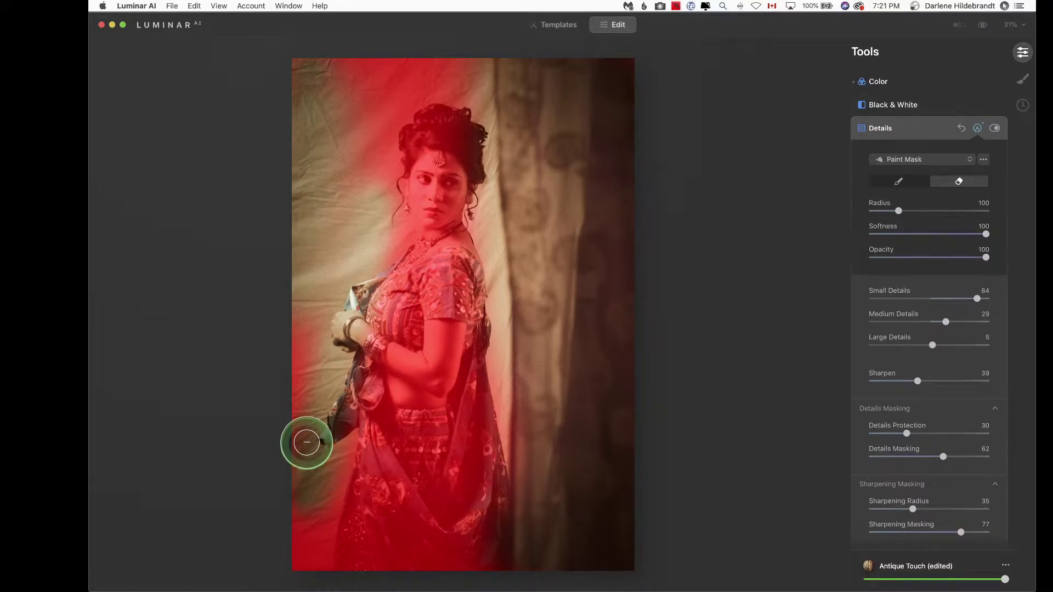
{"action": "mouse_move", "coordinate": [306, 442]}
{"action": "left_mouse_down"}
{"action": "mouse_move", "coordinate": [301, 315]}
{"action": "mouse_move", "coordinate": [301, 556]}
{"action": "mouse_move", "coordinate": [303, 565]}
{"action": "mouse_move", "coordinate": [324, 471]}
{"action": "mouse_move", "coordinate": [319, 570]}
{"action": "mouse_move", "coordinate": [296, 489]}
{"action": "mouse_move", "coordinate": [306, 255]}
{"action": "mouse_move", "coordinate": [329, 195]}
{"action": "left_mouse_up"}
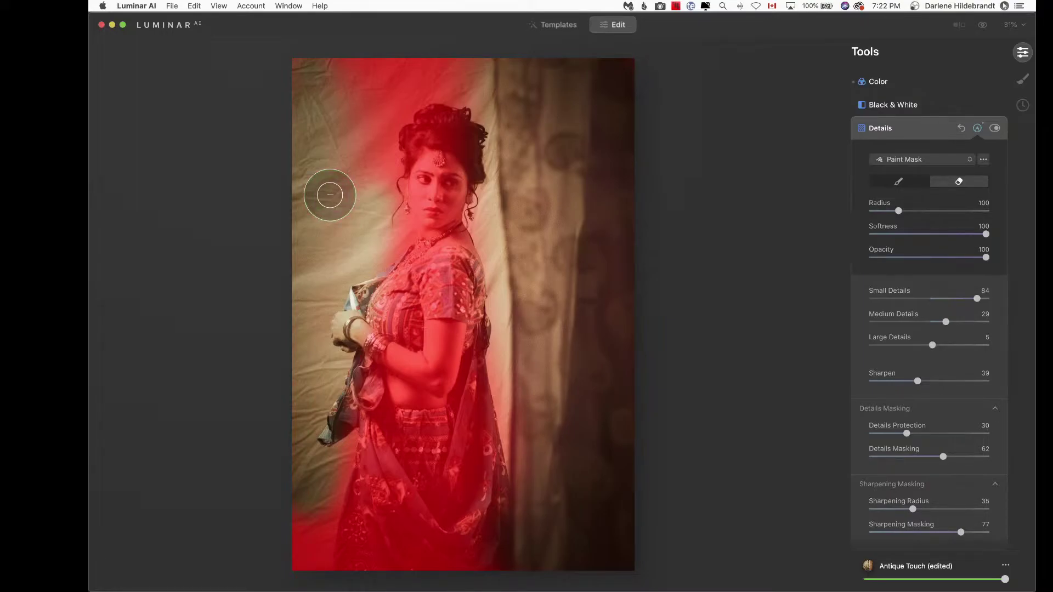
{"action": "mouse_move", "coordinate": [315, 196]}
{"action": "left_mouse_down"}
{"action": "mouse_move", "coordinate": [328, 159]}
{"action": "mouse_move", "coordinate": [358, 176]}
{"action": "mouse_move", "coordinate": [391, 88]}
{"action": "mouse_move", "coordinate": [464, 73]}
{"action": "mouse_move", "coordinate": [323, 71]}
{"action": "mouse_move", "coordinate": [490, 73]}
{"action": "mouse_move", "coordinate": [403, 70]}
{"action": "mouse_move", "coordinate": [392, 105]}
{"action": "mouse_move", "coordinate": [318, 148]}
{"action": "mouse_move", "coordinate": [340, 79]}
{"action": "mouse_move", "coordinate": [470, 79]}
{"action": "mouse_move", "coordinate": [349, 71]}
{"action": "mouse_move", "coordinate": [498, 81]}
{"action": "left_mouse_up"}
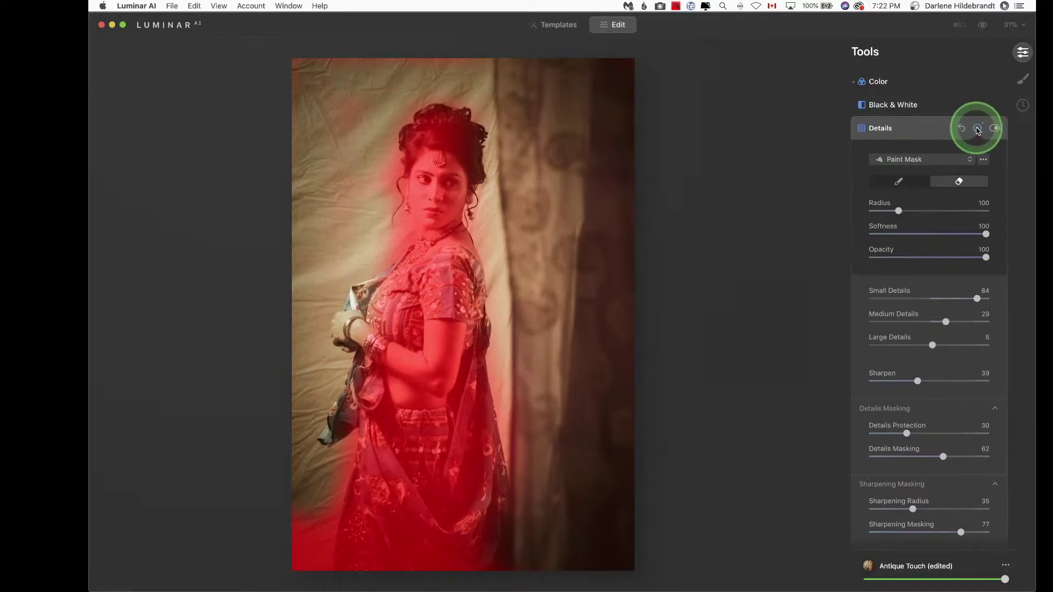
Close the mask and the Details tool, and apply all edits to the portrait
{"action": "left_click", "coordinate": [922, 130]}
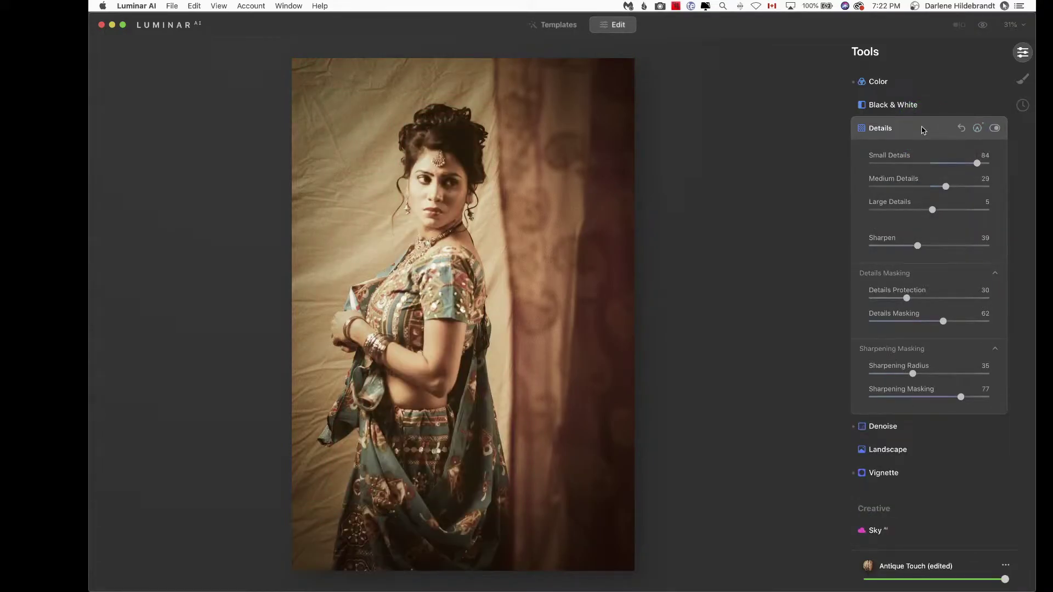
{"action": "left_click", "coordinate": [923, 130]}
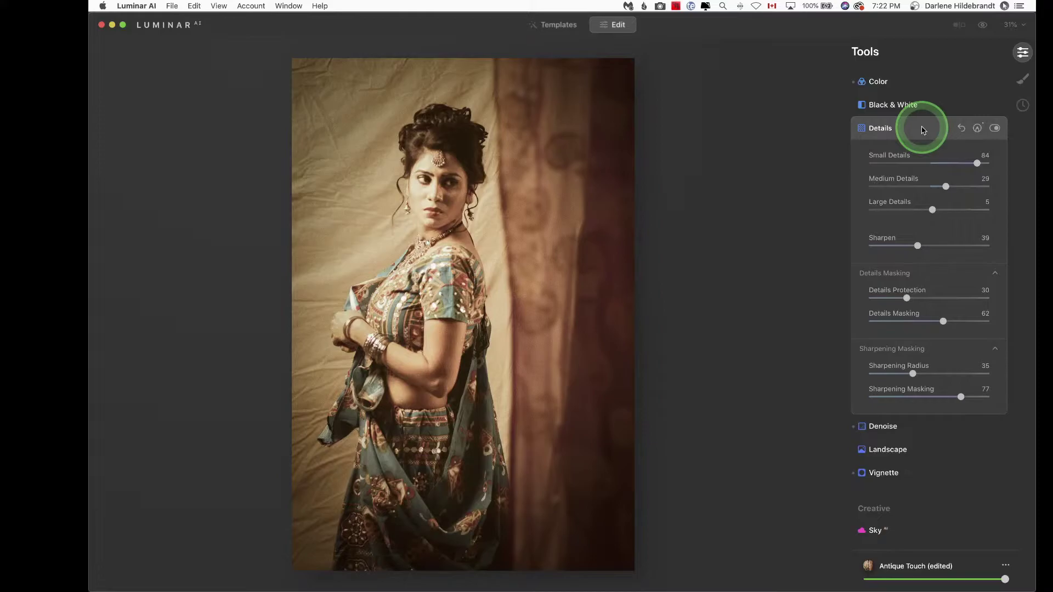
{"action": "left_click", "coordinate": [922, 130]}
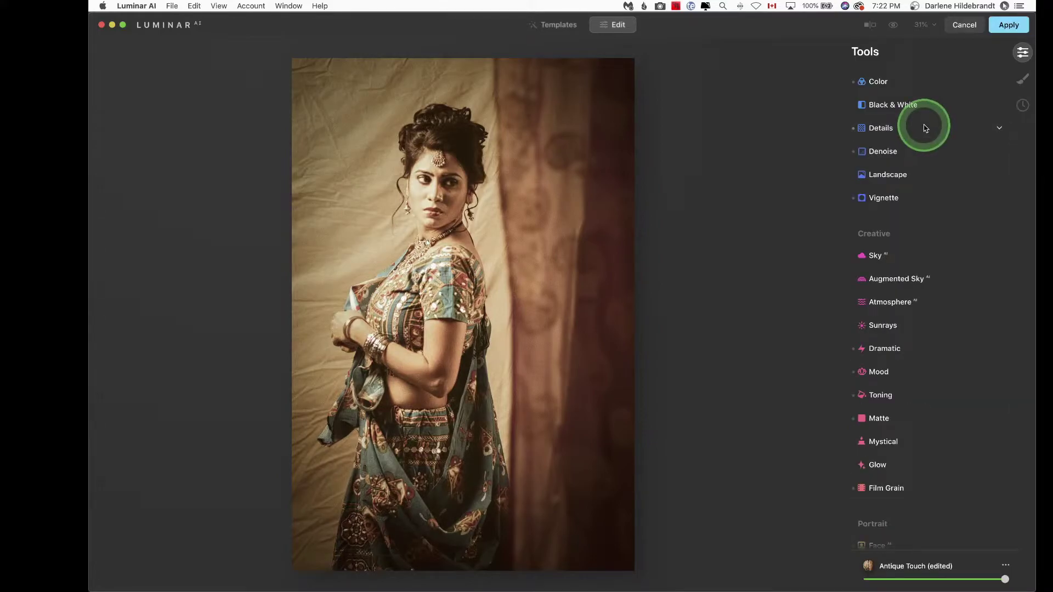
{"action": "left_click", "coordinate": [999, 25]}
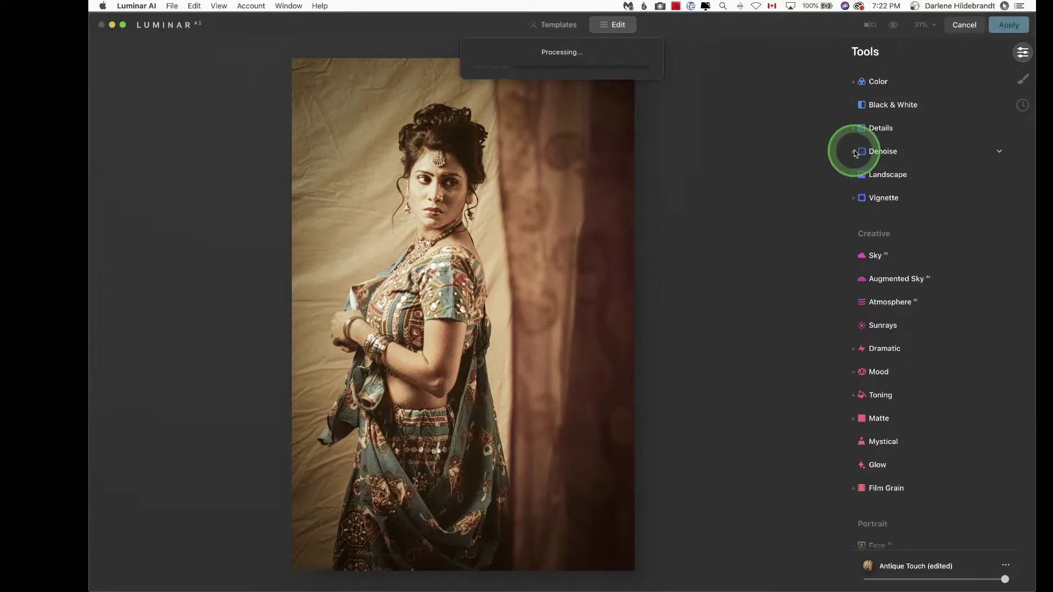
Switch to Lightroom Classic and open the elephant photo from the Library grid in Loupe view
{"action": "key", "text": "super+Tab"}
{"action": "key", "text": "super+Tab"}
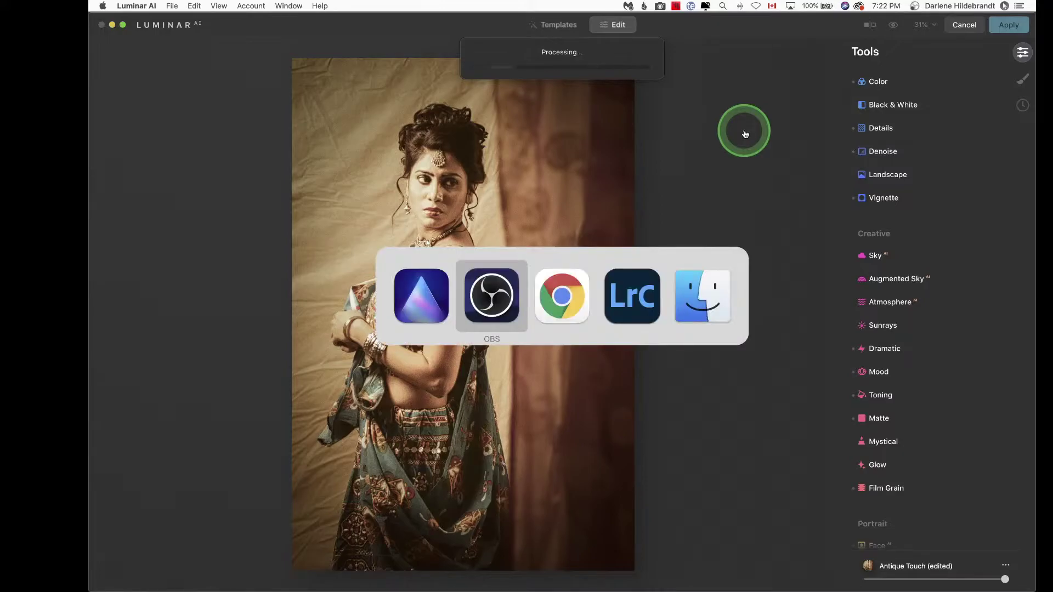
{"action": "key", "text": "Escape"}
{"action": "key", "text": "super+Tab"}
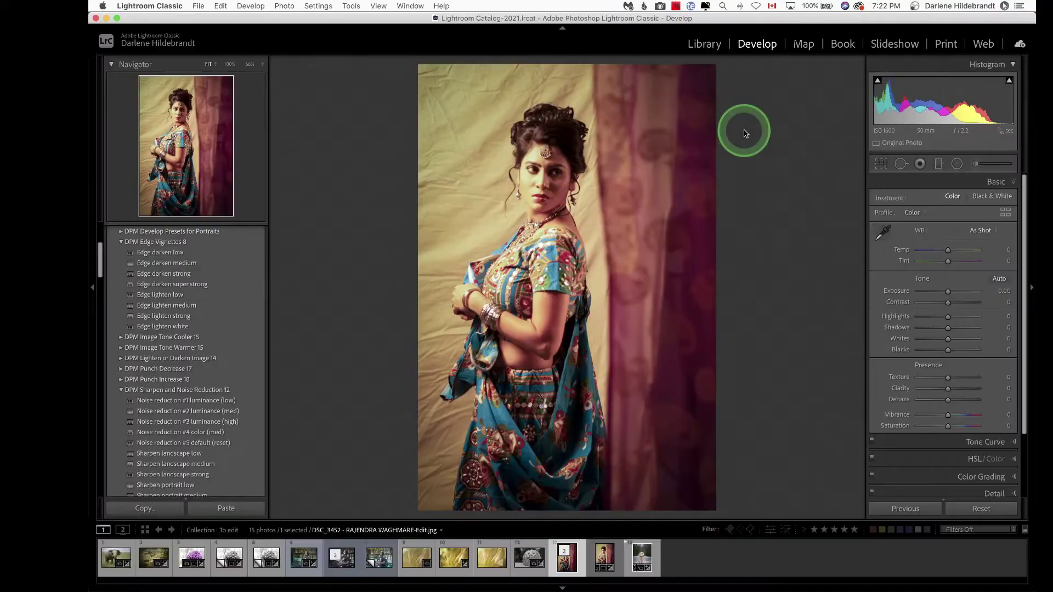
{"action": "key", "text": "y"}
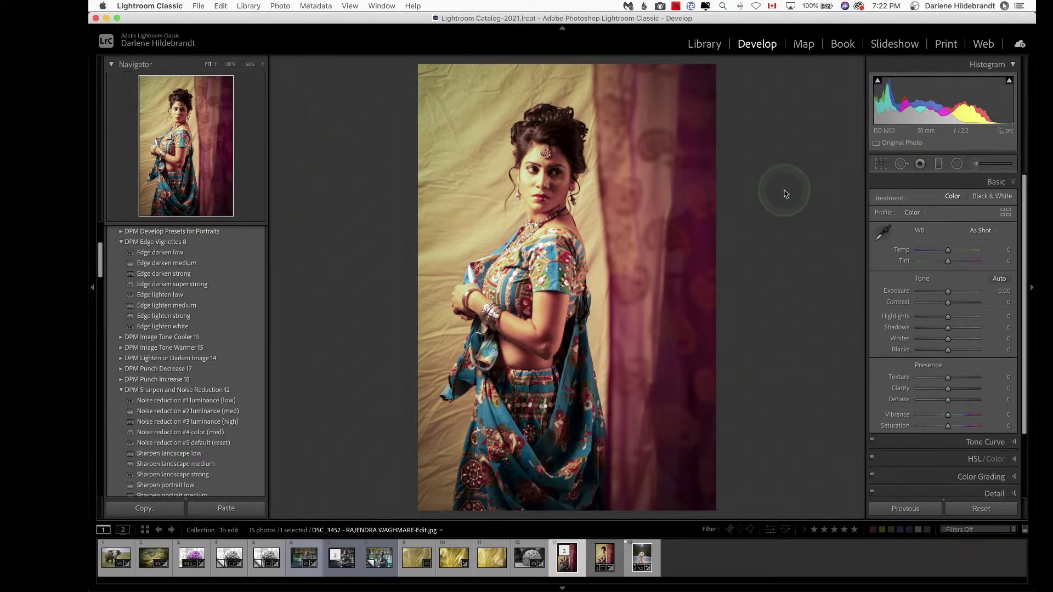
{"action": "key", "text": "g"}
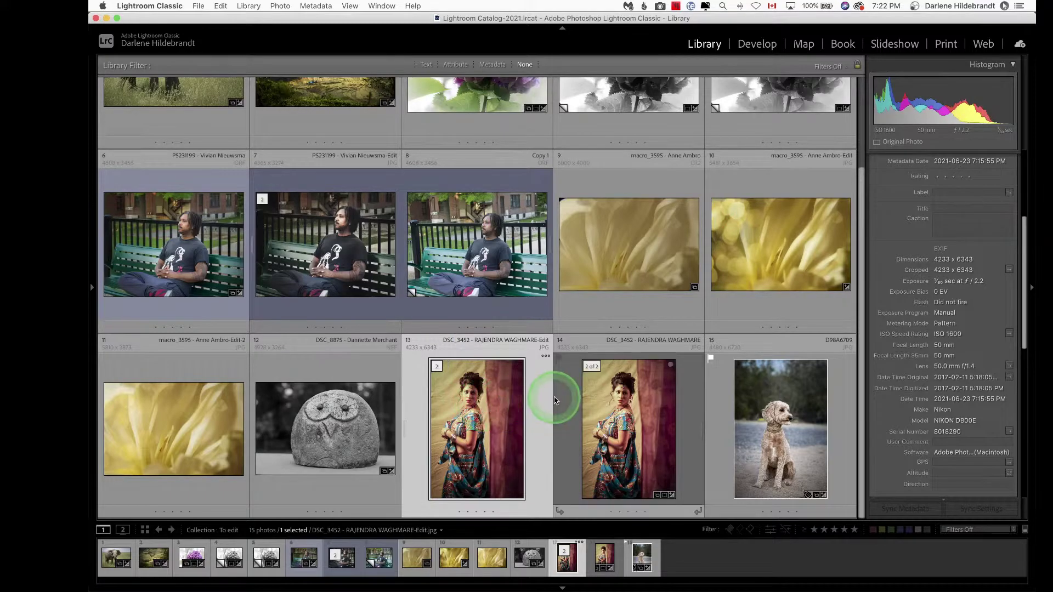
{"action": "scroll", "coordinate": [406, 285], "scroll_direction": "up", "scroll_amount": 3}
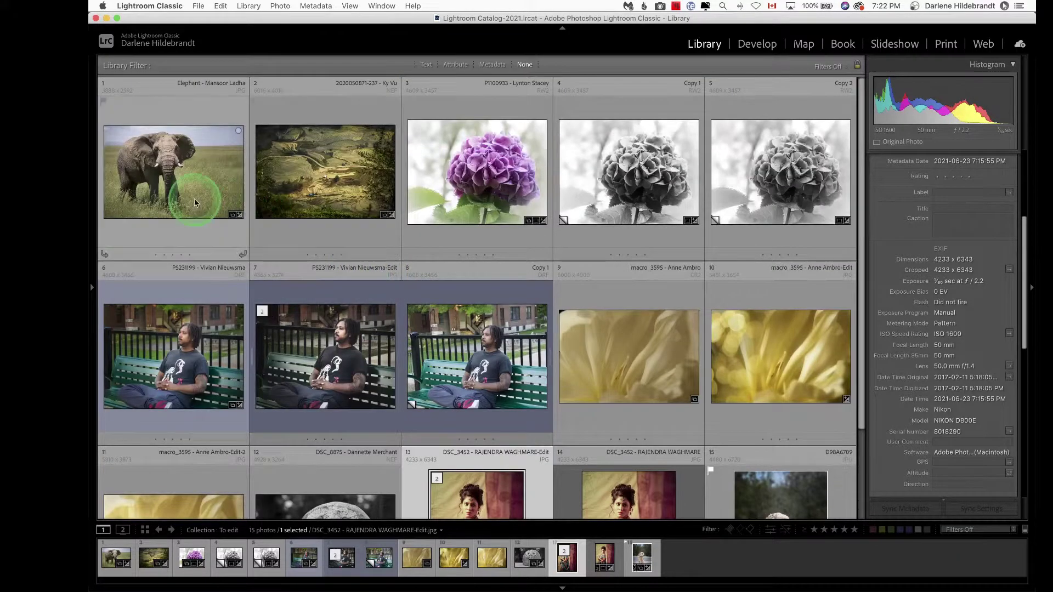
{"action": "left_click", "coordinate": [184, 189]}
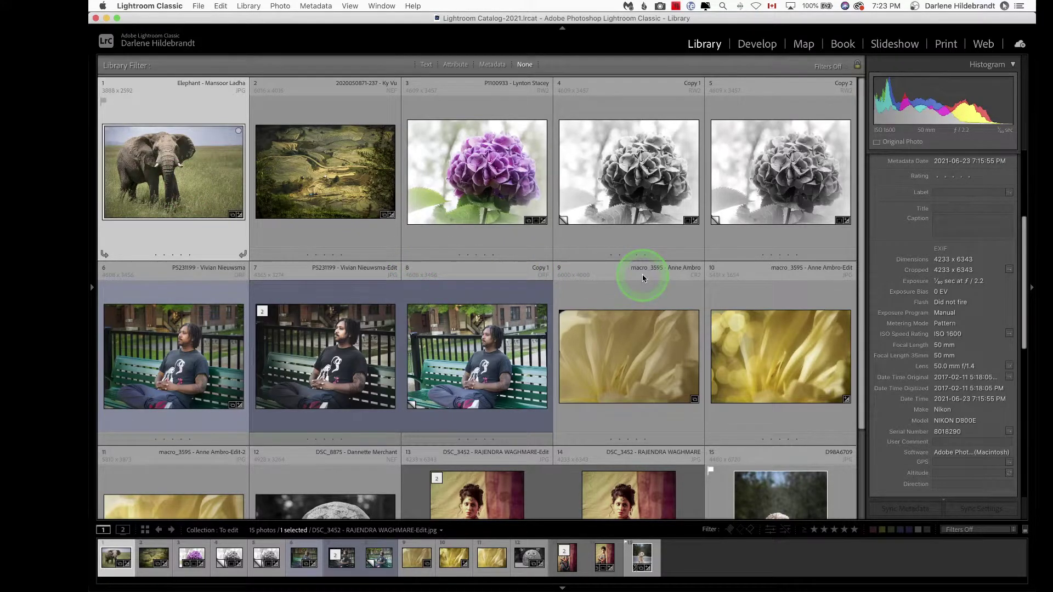
{"action": "key", "text": "e"}
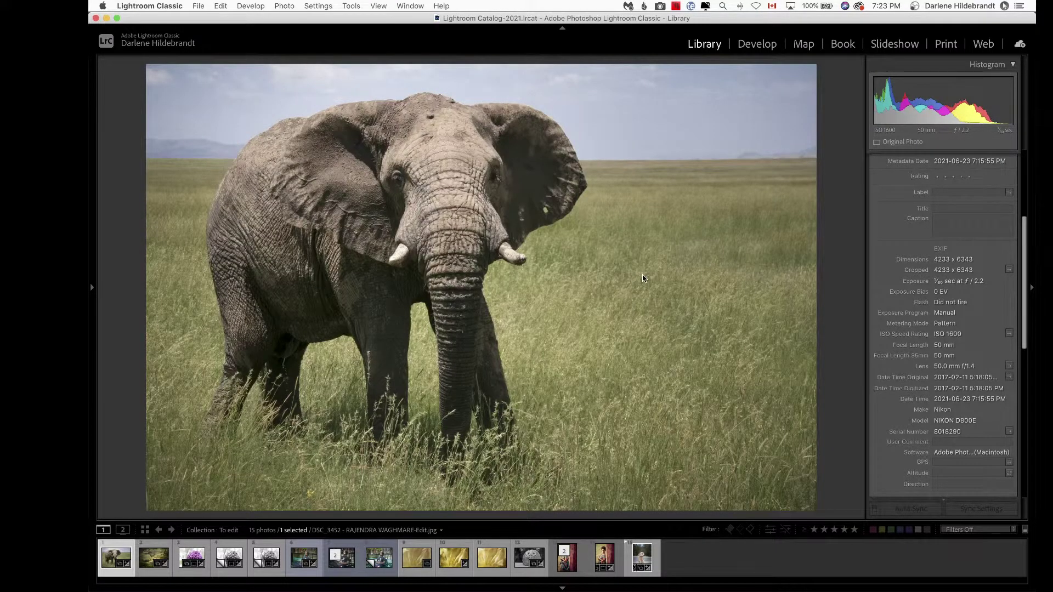
Open the elephant photo in the Develop module, compare it with its unedited version, and set Shadows to +13
{"action": "key", "text": "d"}
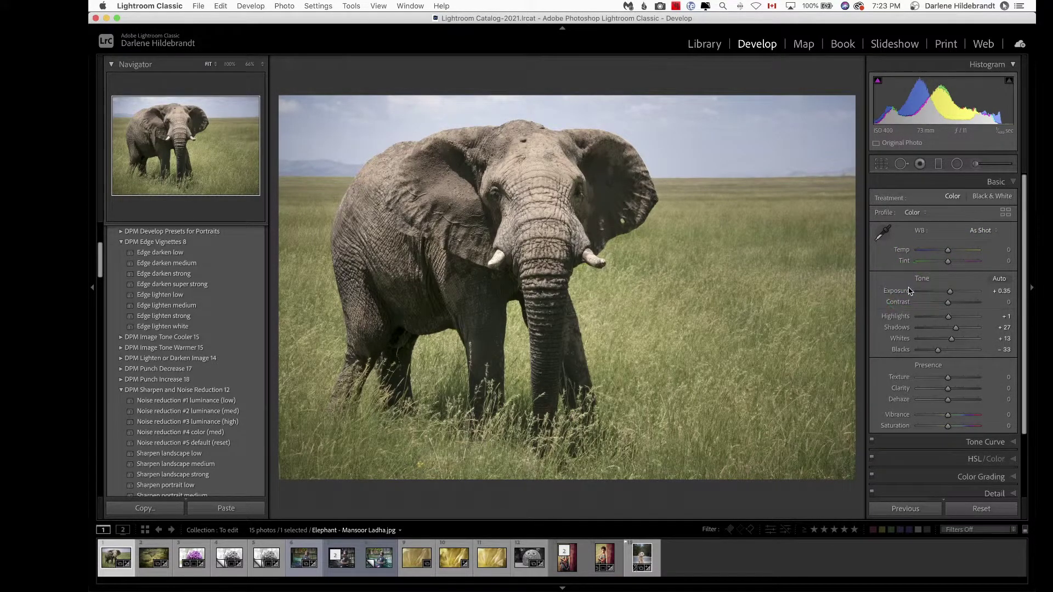
{"action": "key", "text": "backslash"}
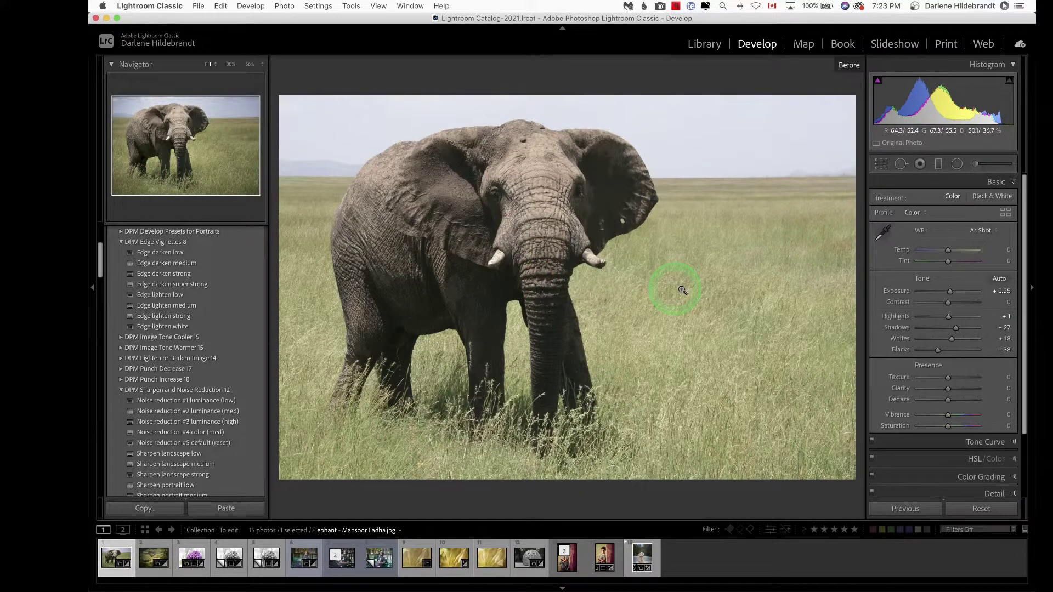
{"action": "key", "text": "backslash"}
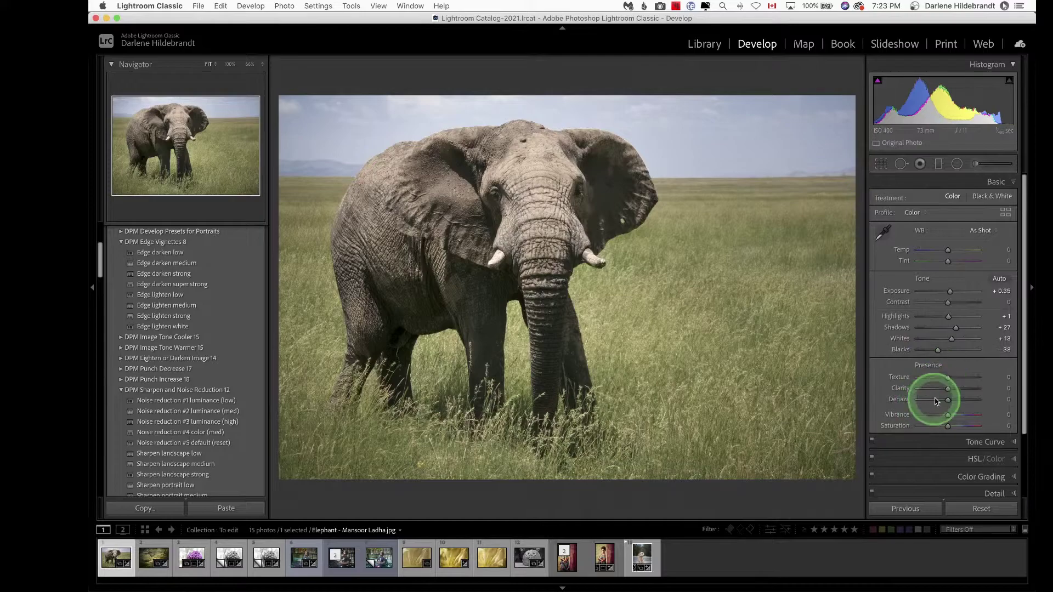
{"action": "double_click", "coordinate": [955, 328]}
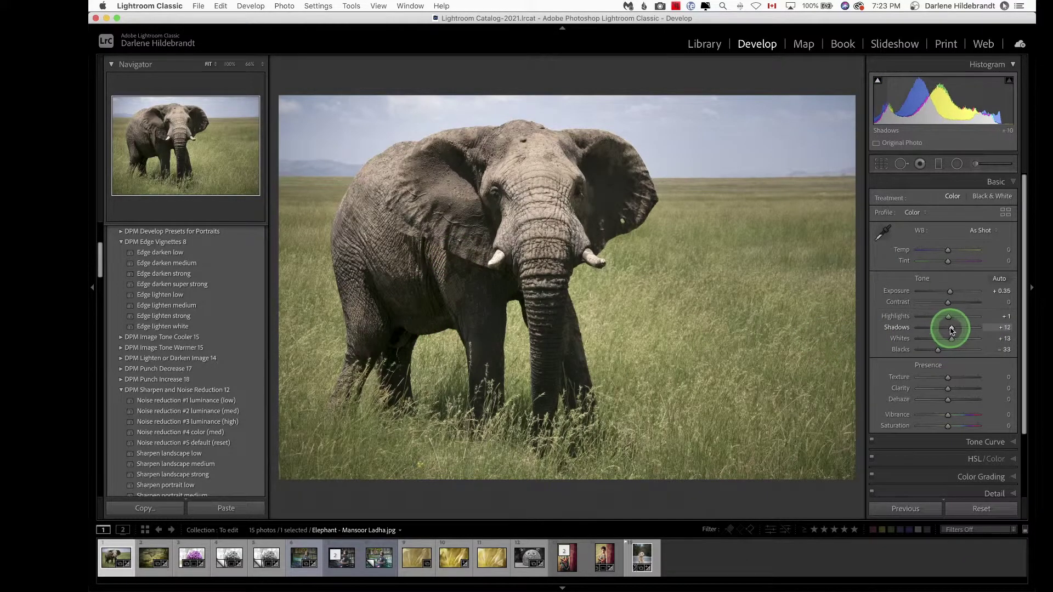
{"action": "left_click_drag", "start_coordinate": [952, 330], "coordinate": [951, 331]}
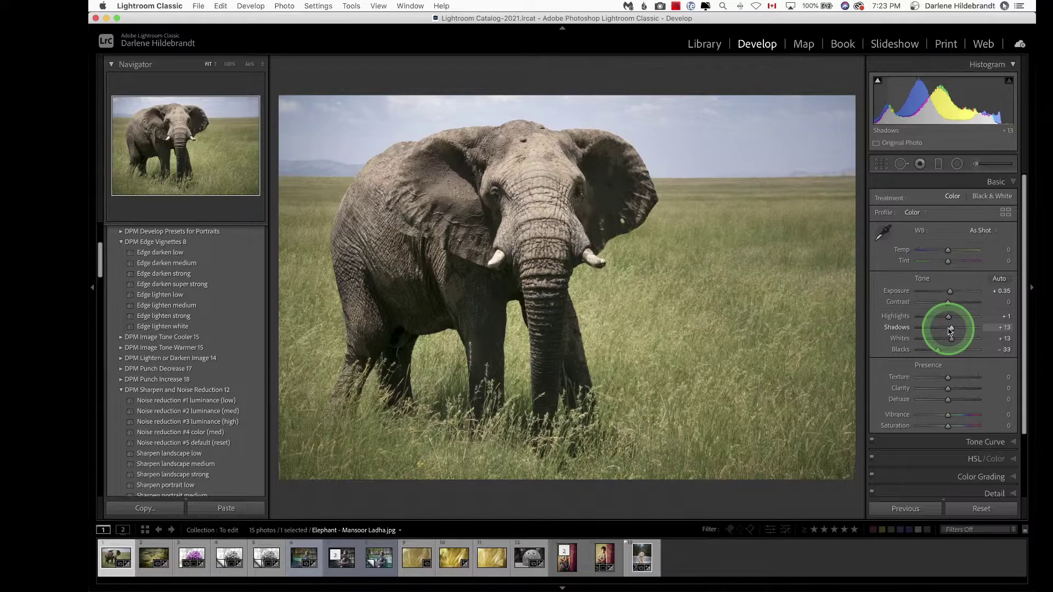
Check the existing radial filter's mask, and set up a new inverted radial filter with Highlights 0, Texture 29 and Clarity 30
{"action": "key", "text": "shift+m"}
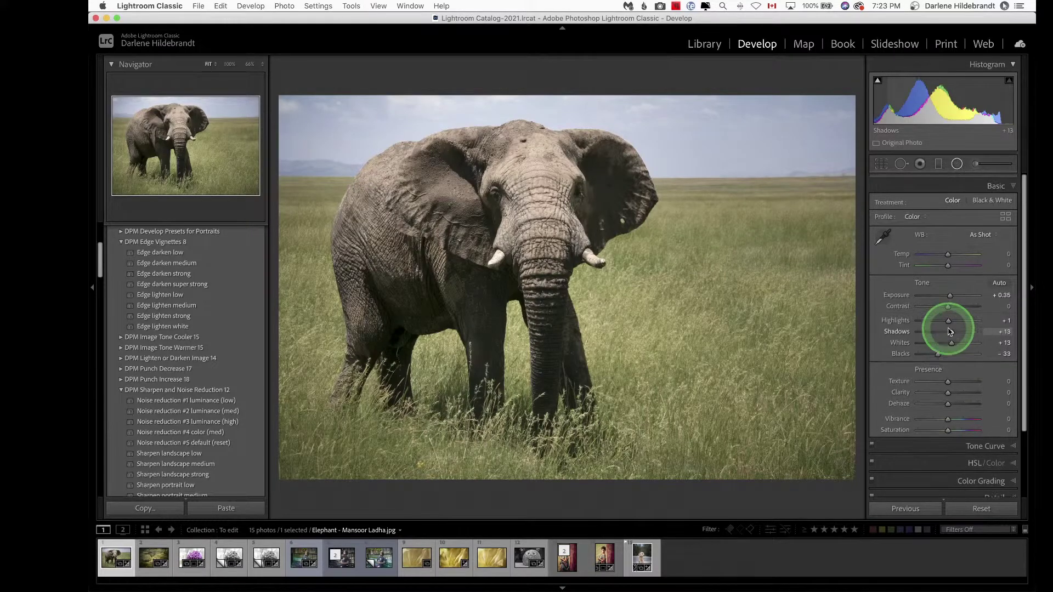
{"action": "left_click", "coordinate": [492, 264]}
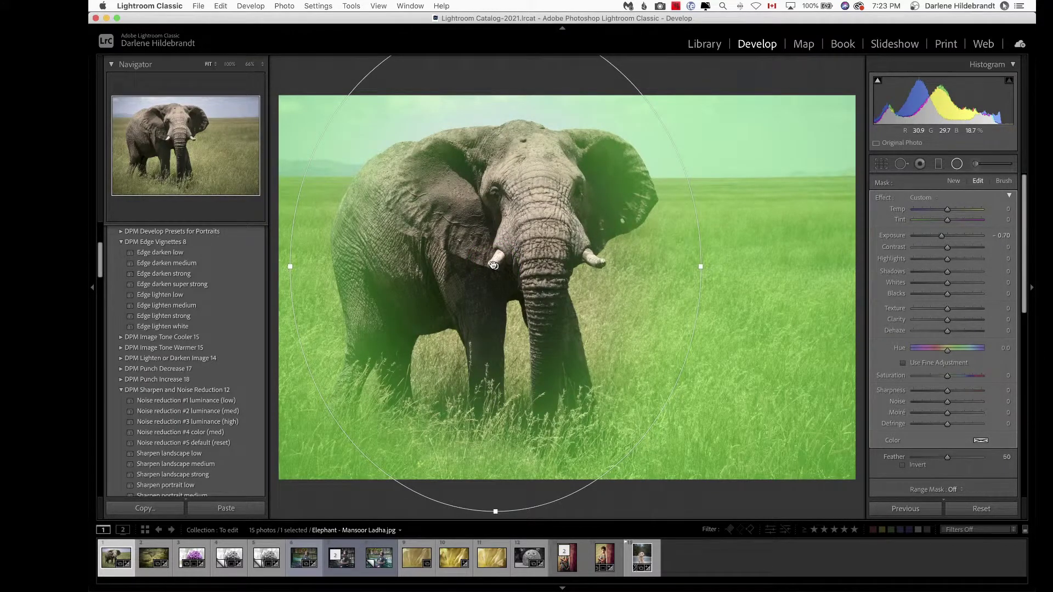
{"action": "left_click", "coordinate": [493, 265]}
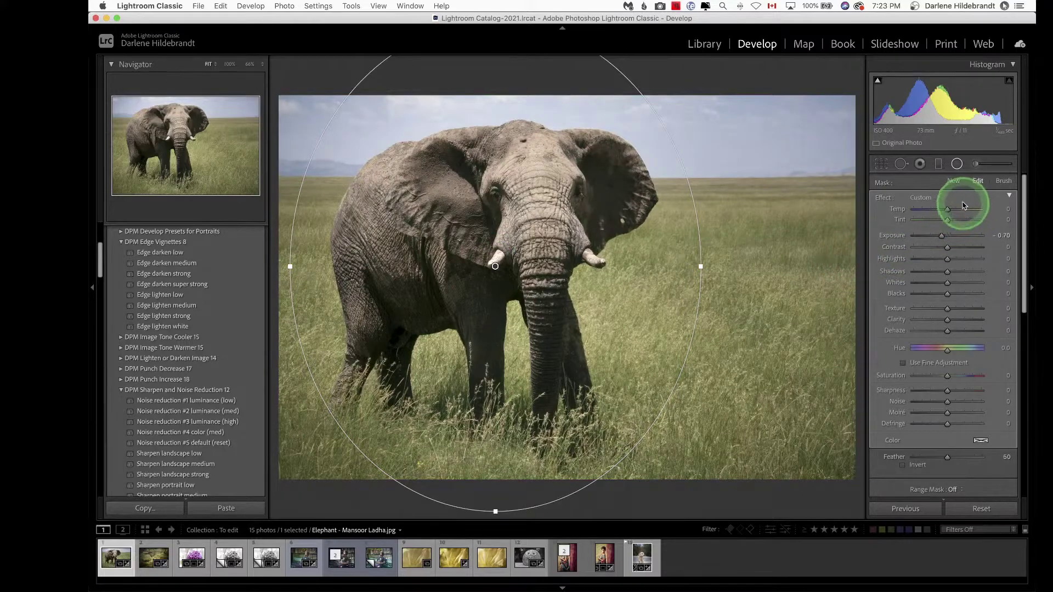
{"action": "left_click", "coordinate": [955, 184]}
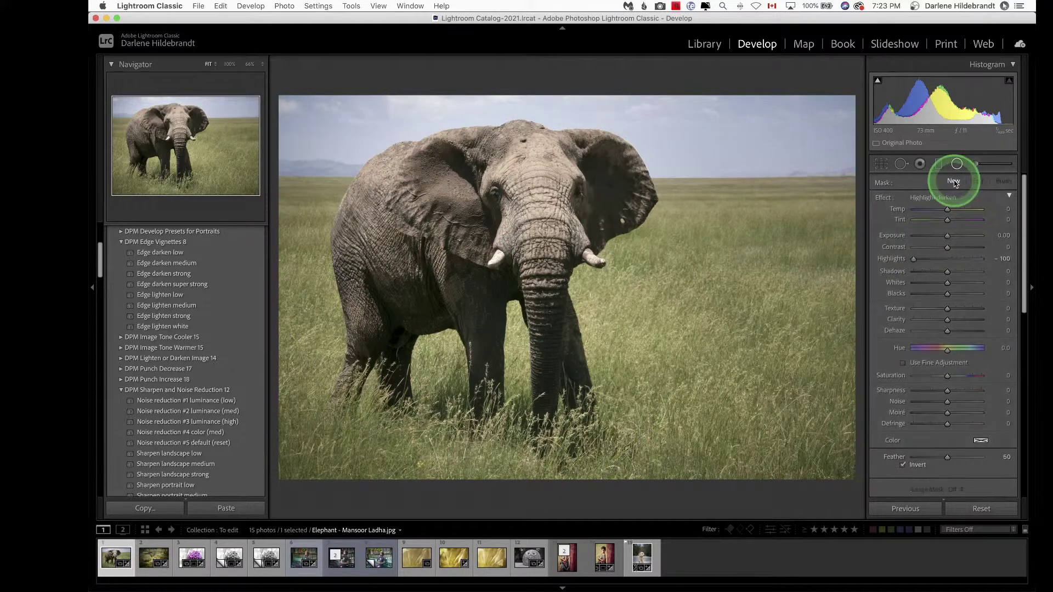
{"action": "double_click", "coordinate": [892, 260]}
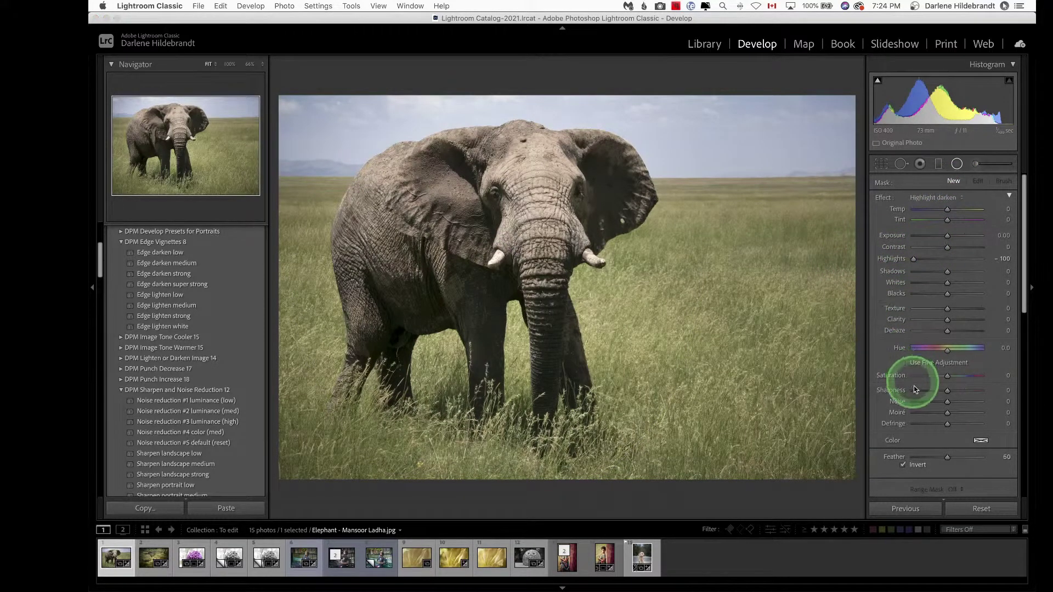
{"action": "left_click_drag", "start_coordinate": [947, 309], "coordinate": [958, 320]}
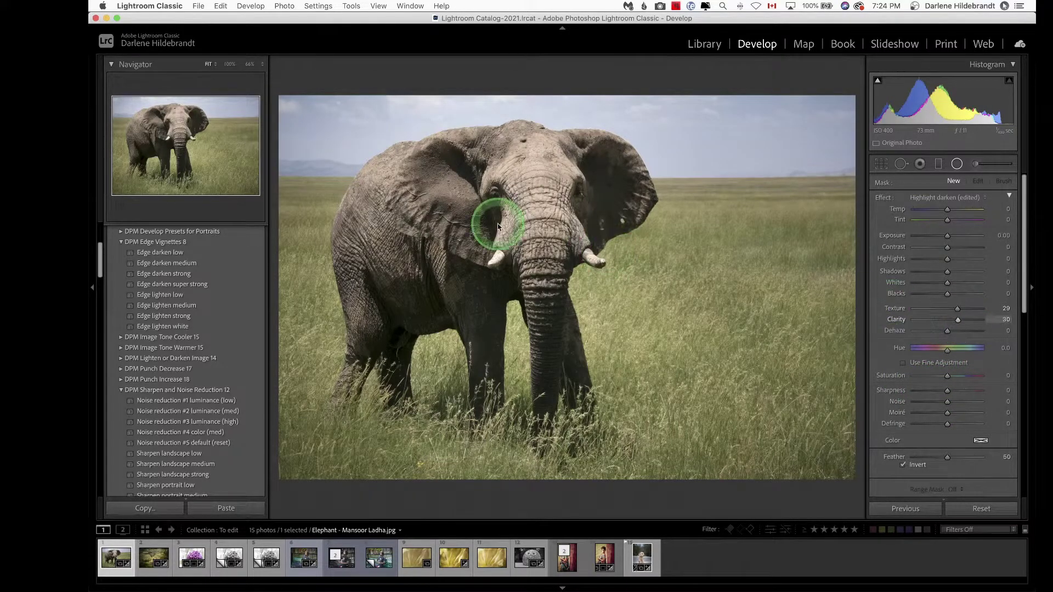
Draw the radial filter as a wide ellipse over the elephant's head, ears and shoulder, tilted to follow its body
{"action": "left_click_drag", "start_coordinate": [510, 204], "coordinate": [687, 296]}
{"action": "left_click_drag", "start_coordinate": [686, 233], "coordinate": [682, 195]}
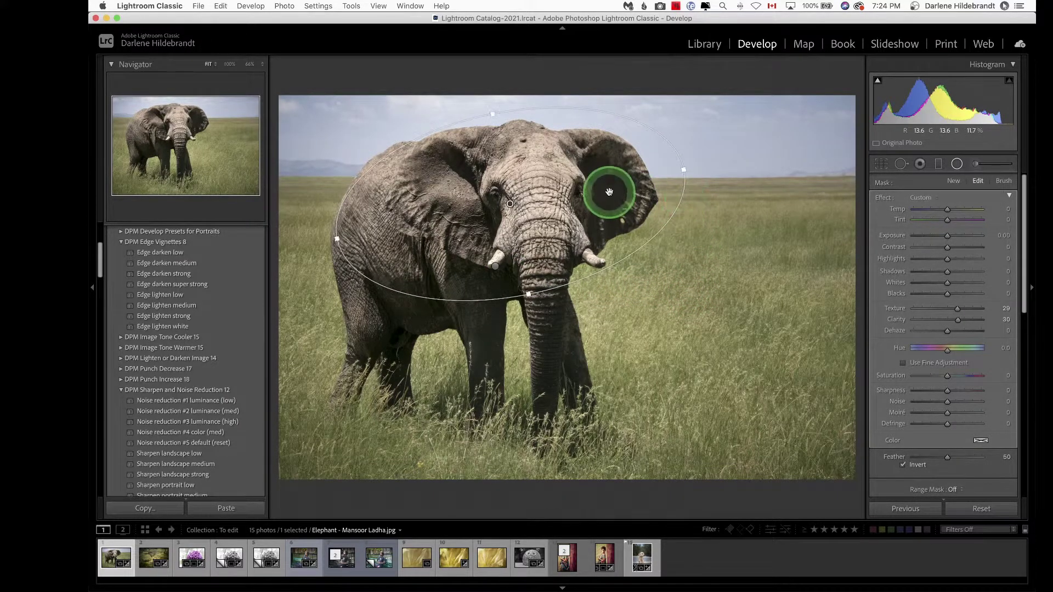
{"action": "mouse_move", "coordinate": [606, 188]}
{"action": "left_mouse_down"}
{"action": "mouse_move", "coordinate": [535, 261]}
{"action": "mouse_move", "coordinate": [550, 230]}
{"action": "mouse_move", "coordinate": [530, 160]}
{"action": "mouse_move", "coordinate": [541, 242]}
{"action": "mouse_move", "coordinate": [520, 207]}
{"action": "mouse_move", "coordinate": [534, 245]}
{"action": "mouse_move", "coordinate": [547, 249]}
{"action": "mouse_move", "coordinate": [544, 198]}
{"action": "mouse_move", "coordinate": [502, 164]}
{"action": "mouse_move", "coordinate": [515, 301]}
{"action": "mouse_move", "coordinate": [565, 250]}
{"action": "mouse_move", "coordinate": [533, 250]}
{"action": "mouse_move", "coordinate": [536, 306]}
{"action": "left_mouse_up"}
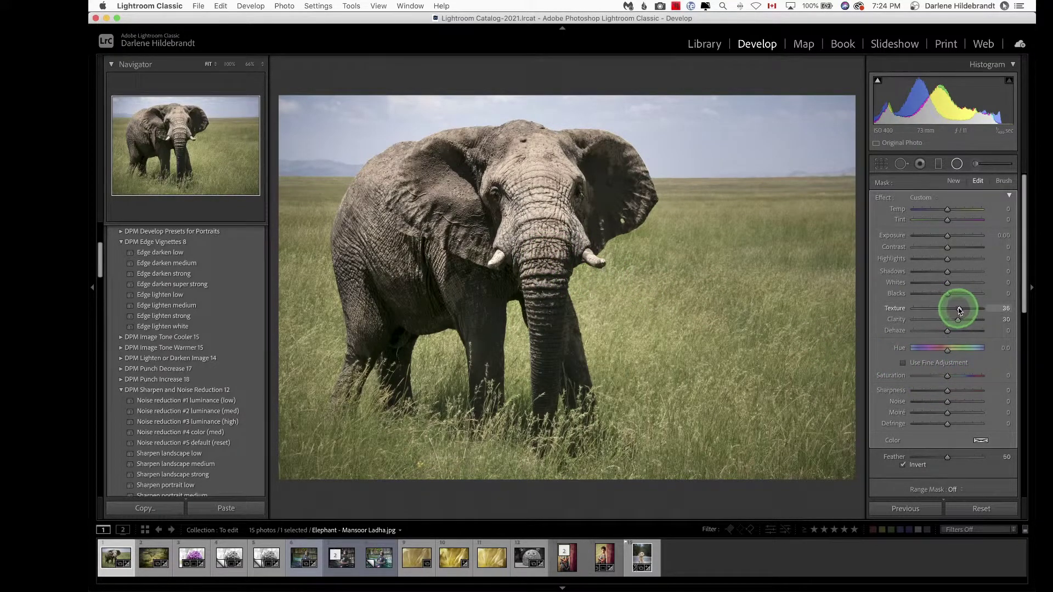
Set the head filter's Texture to 72 and Clarity to 84, and compare the photo at 66% with radial filters off and on
{"action": "mouse_move", "coordinate": [960, 309]}
{"action": "left_mouse_down"}
{"action": "mouse_move", "coordinate": [993, 310]}
{"action": "mouse_move", "coordinate": [971, 308]}
{"action": "mouse_move", "coordinate": [973, 322]}
{"action": "left_mouse_up"}
{"action": "left_click", "coordinate": [972, 322]}
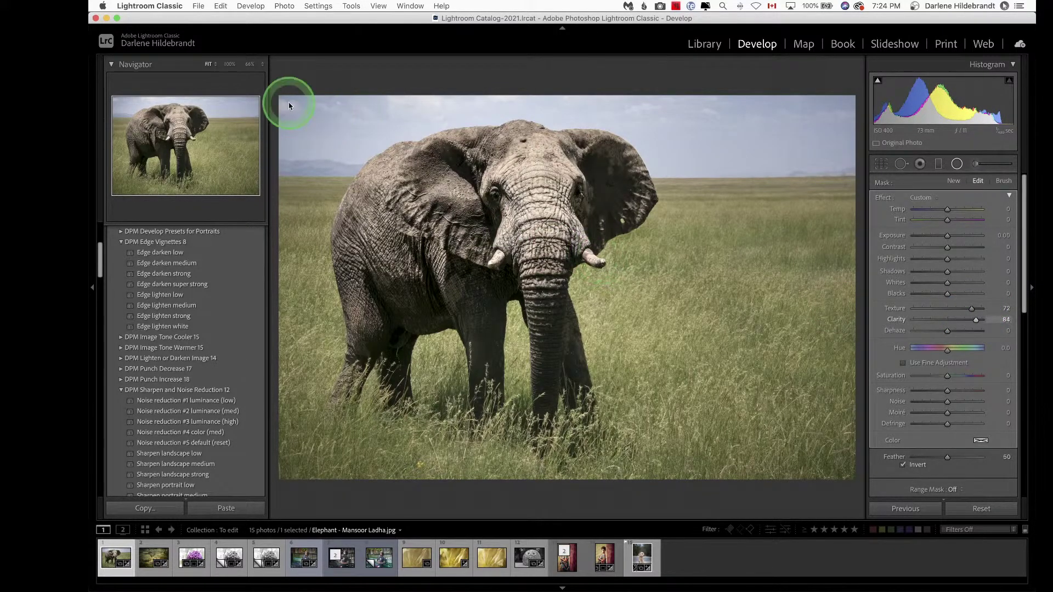
{"action": "left_click", "coordinate": [250, 64]}
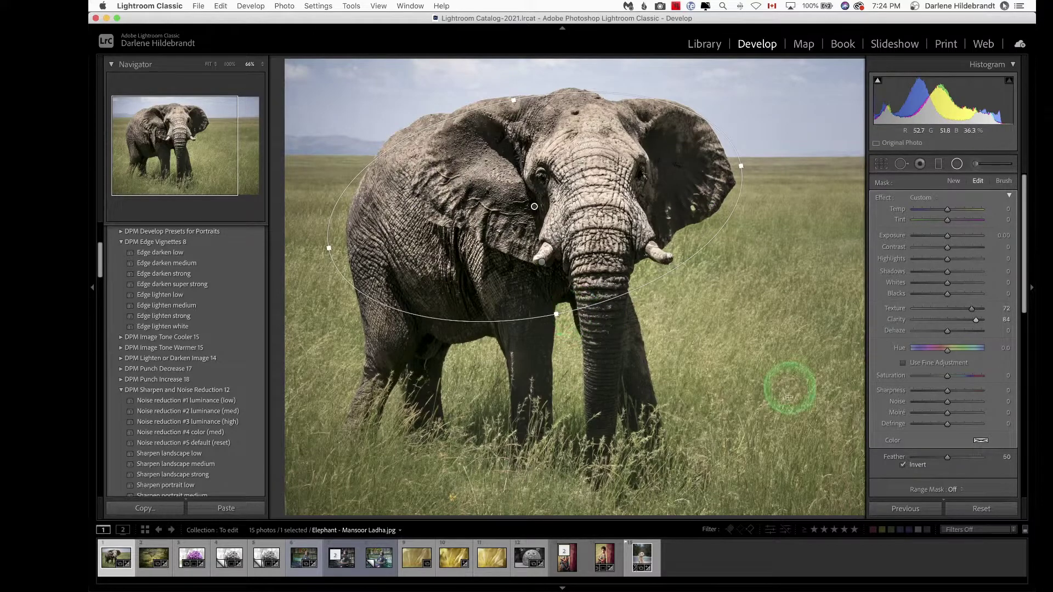
{"action": "scroll", "coordinate": [883, 353], "scroll_direction": "down", "scroll_amount": 2}
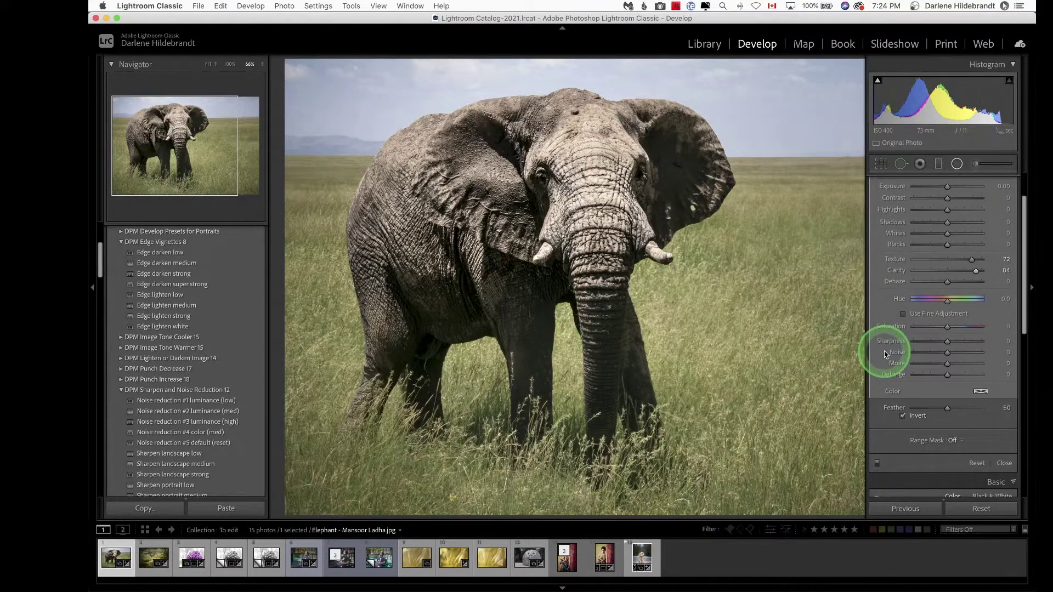
{"action": "left_click", "coordinate": [877, 464]}
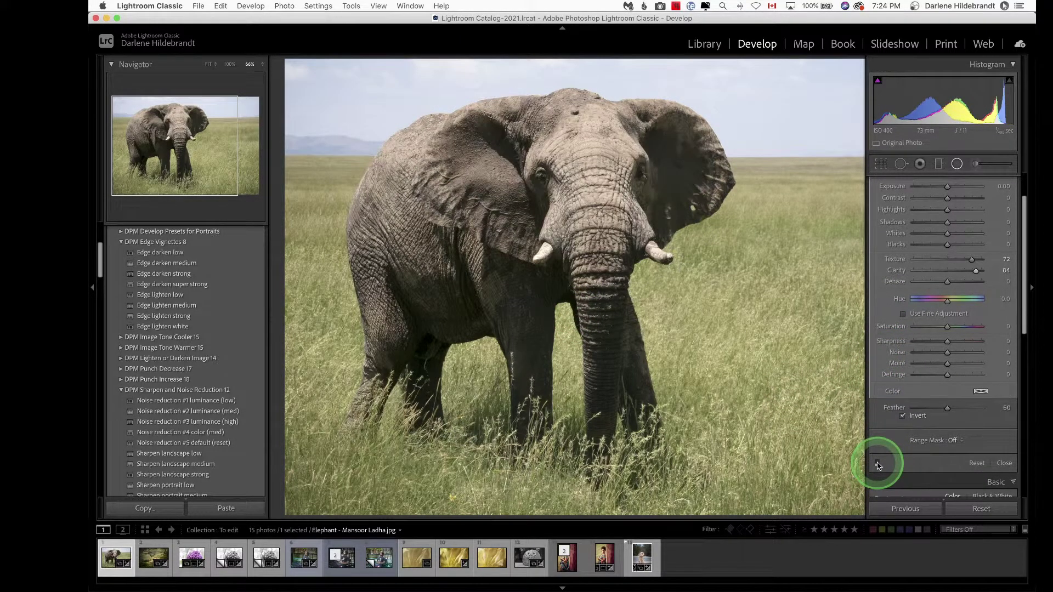
{"action": "left_click", "coordinate": [877, 463]}
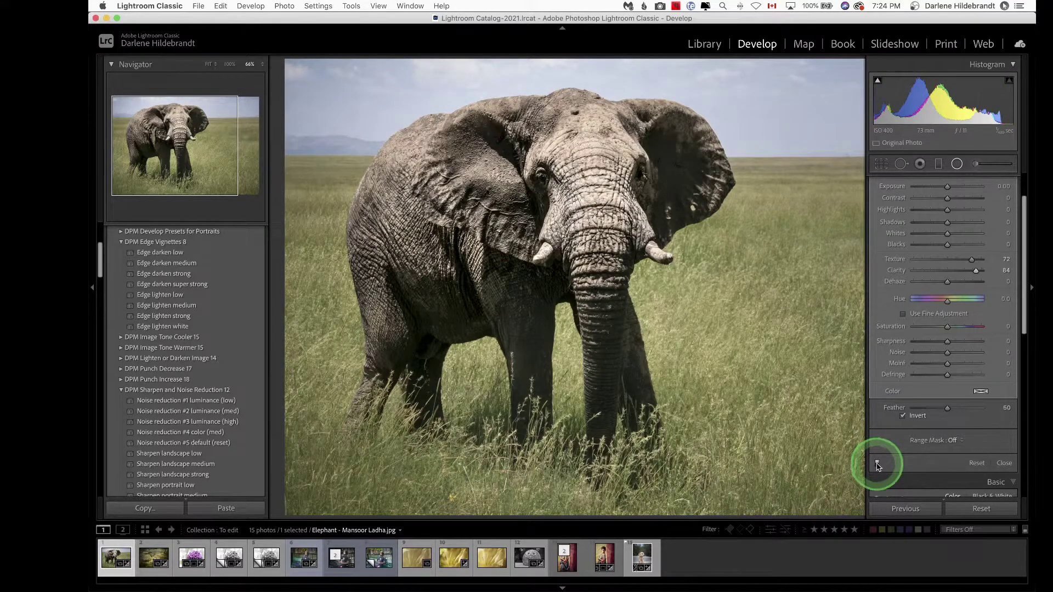
Reduce the head filter's Clarity to 30, close the Radial Filter and return to the full photo
{"action": "left_click", "coordinate": [961, 271]}
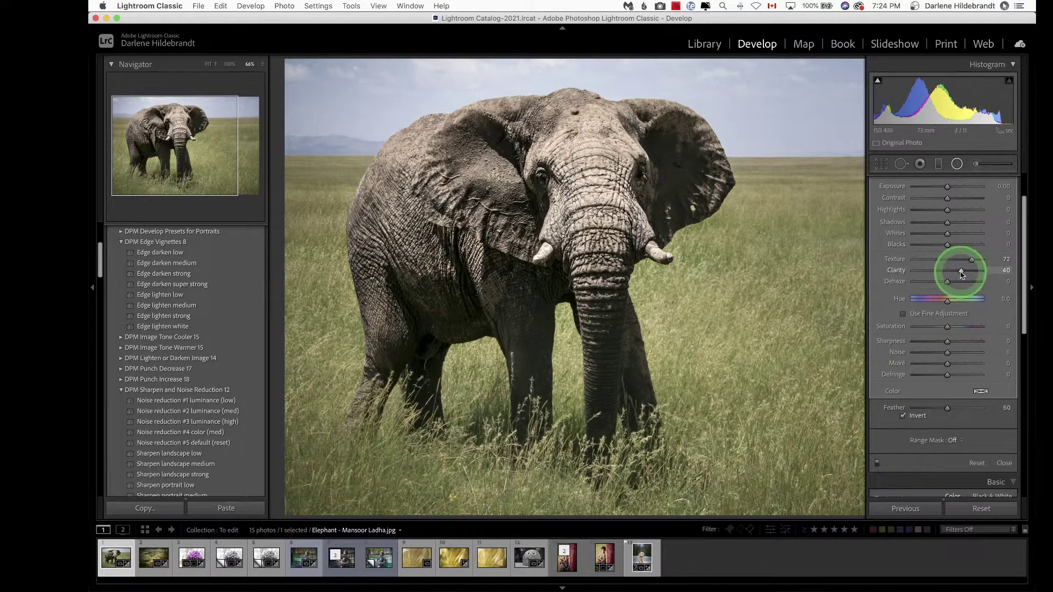
{"action": "left_click_drag", "start_coordinate": [958, 273], "coordinate": [956, 272]}
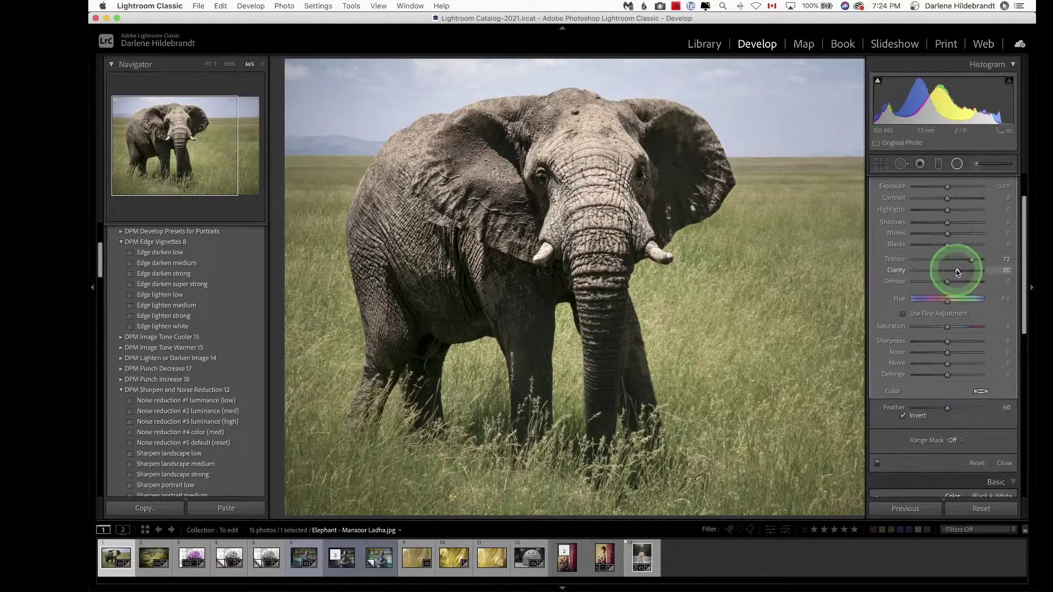
{"action": "left_click_drag", "start_coordinate": [949, 225], "coordinate": [692, 284]}
{"action": "key", "text": "Return"}
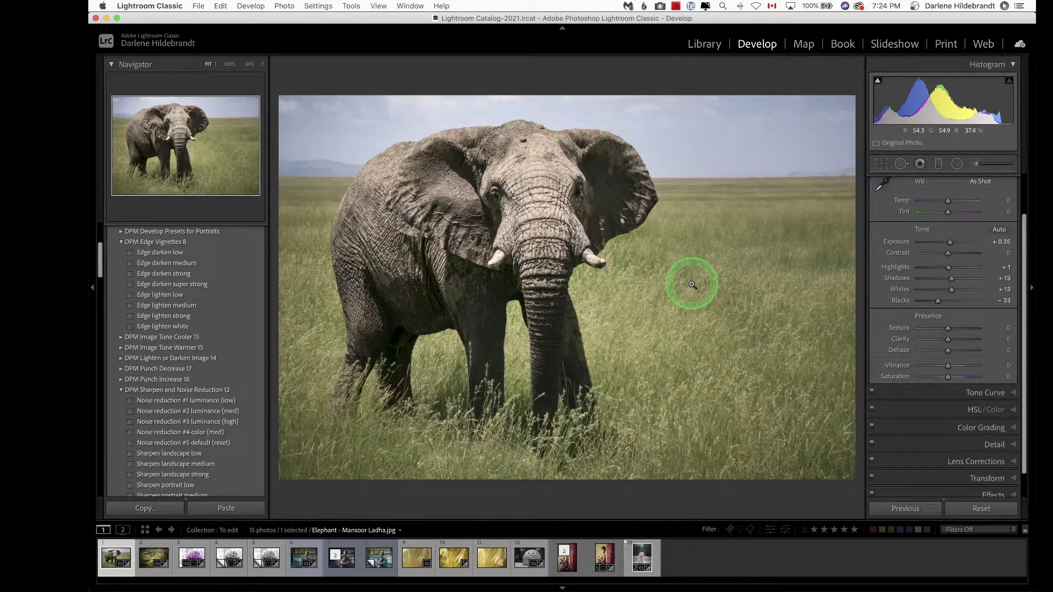
Compare the edited elephant photo with its before version to judge the overall change
{"action": "key", "text": "backslash"}
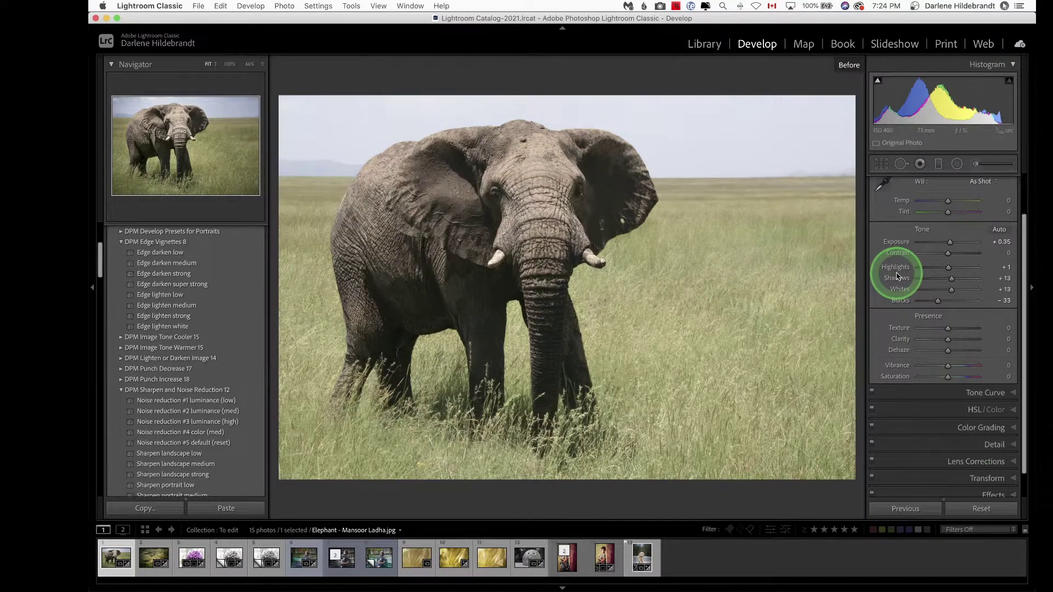
{"action": "key", "text": "backslash"}
{"action": "key", "text": "backslash"}
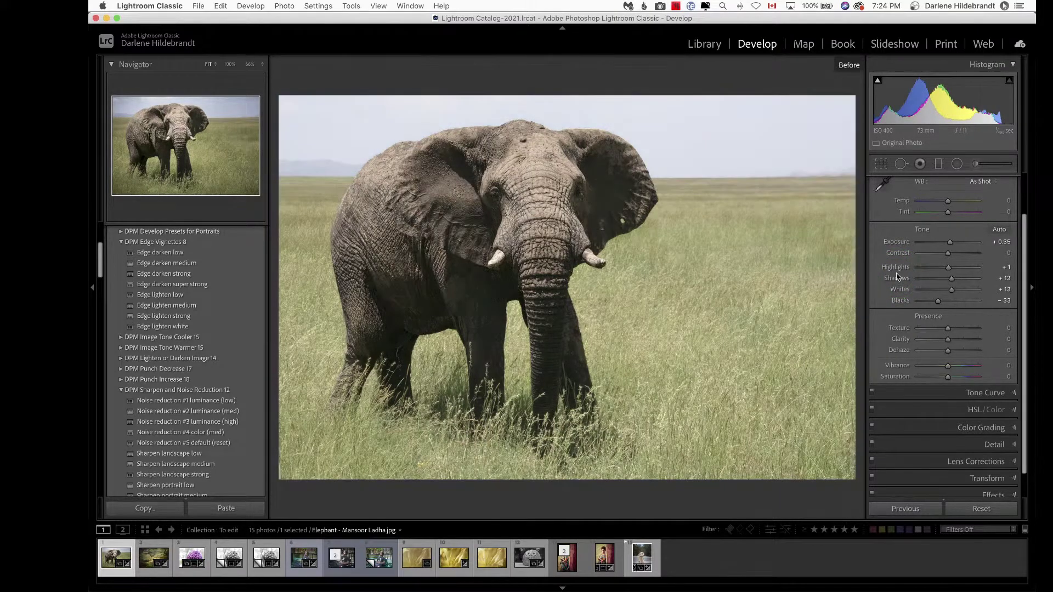
{"action": "key", "text": "backslash"}
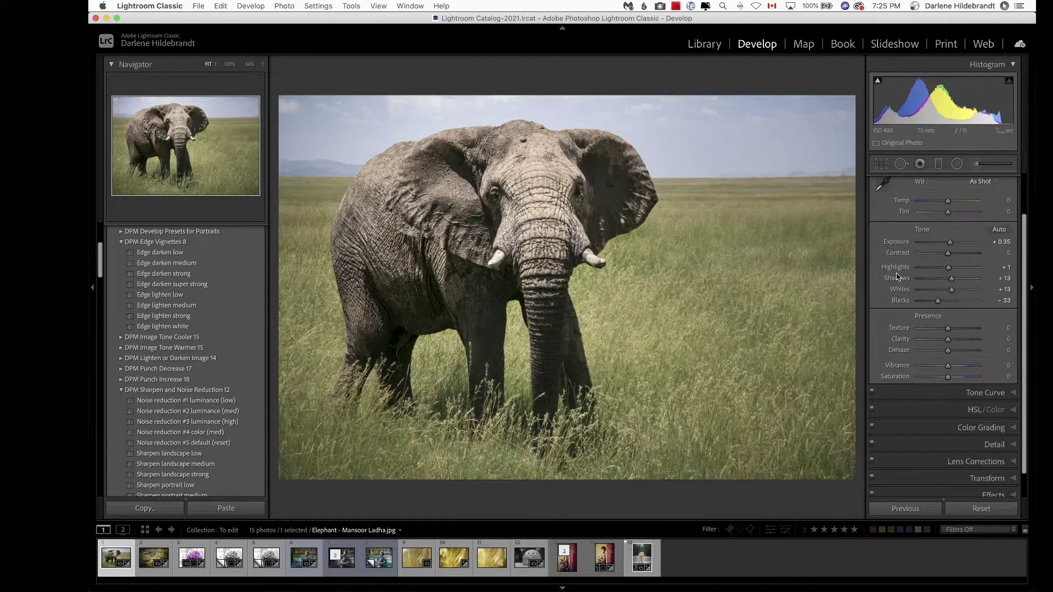
Display the HSL Luminance adjustments and examine the grass and sky with the HSL edits off and on
{"action": "scroll", "coordinate": [898, 276], "scroll_direction": "down", "scroll_amount": 2}
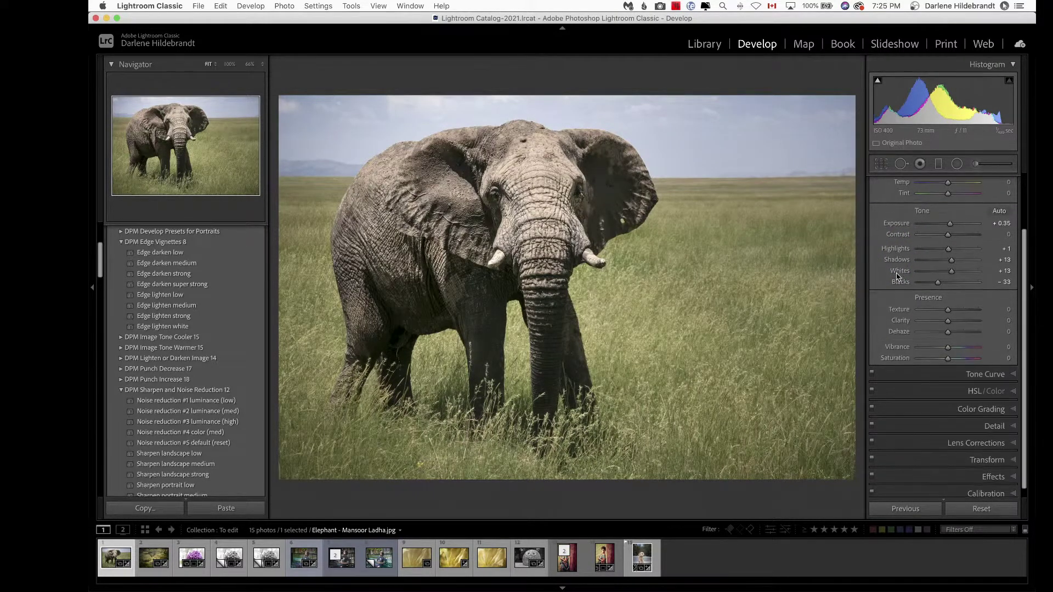
{"action": "left_click", "coordinate": [941, 389]}
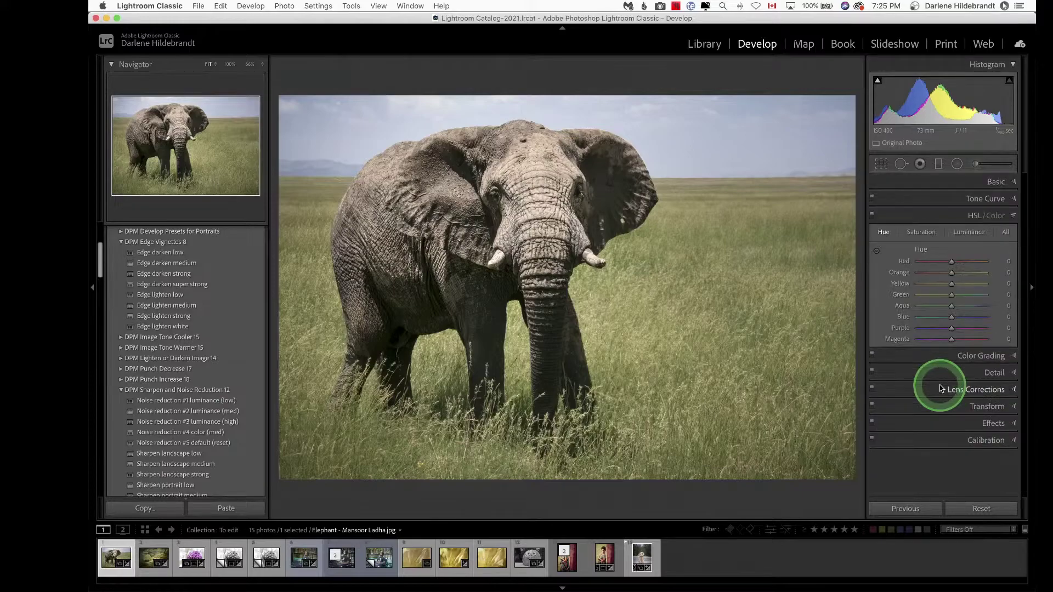
{"action": "left_click", "coordinate": [970, 233]}
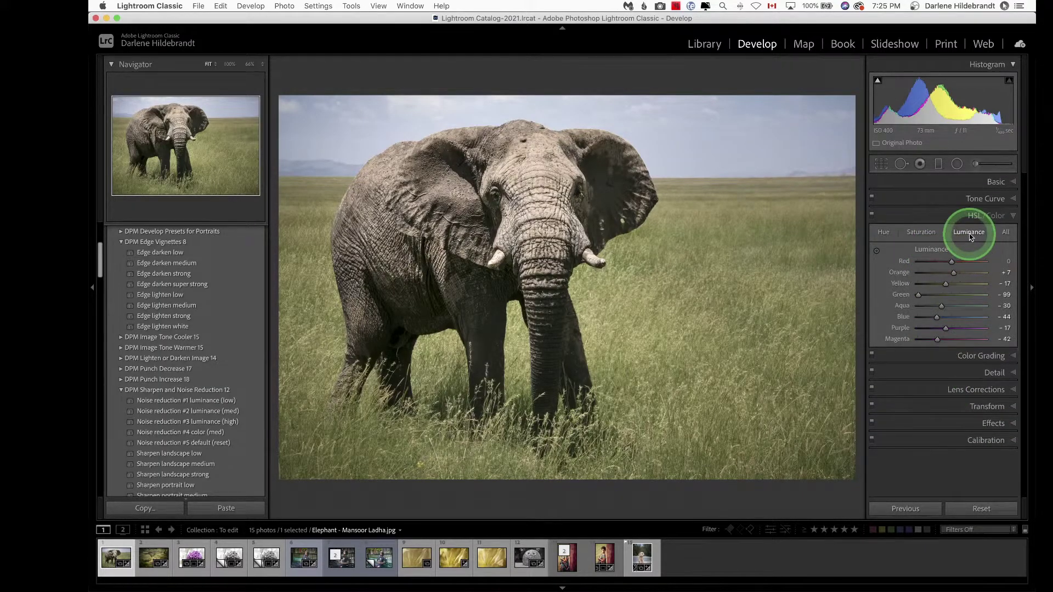
{"action": "left_click", "coordinate": [872, 215]}
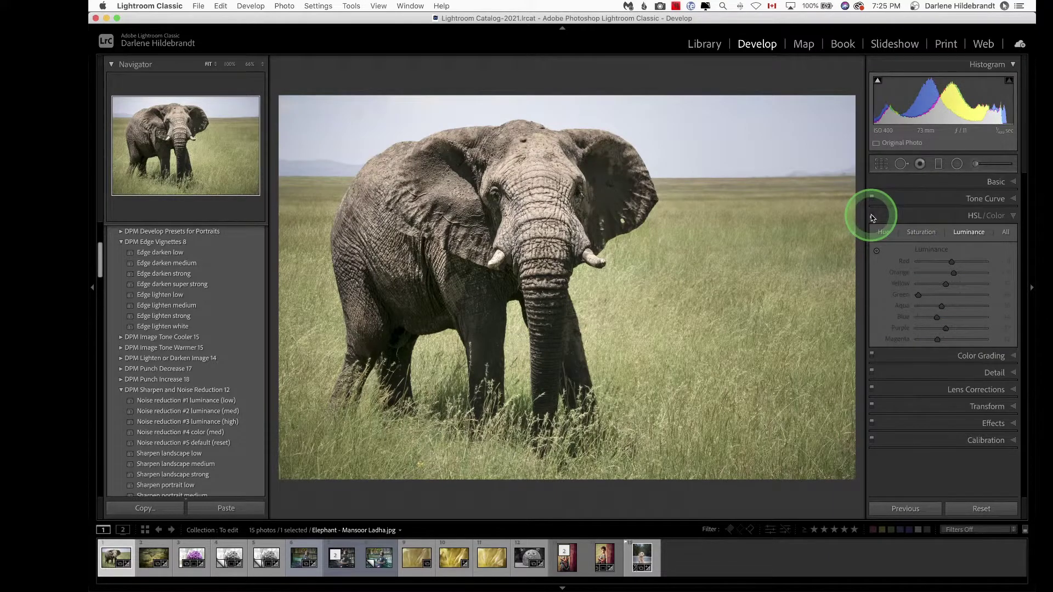
{"action": "left_click", "coordinate": [872, 218]}
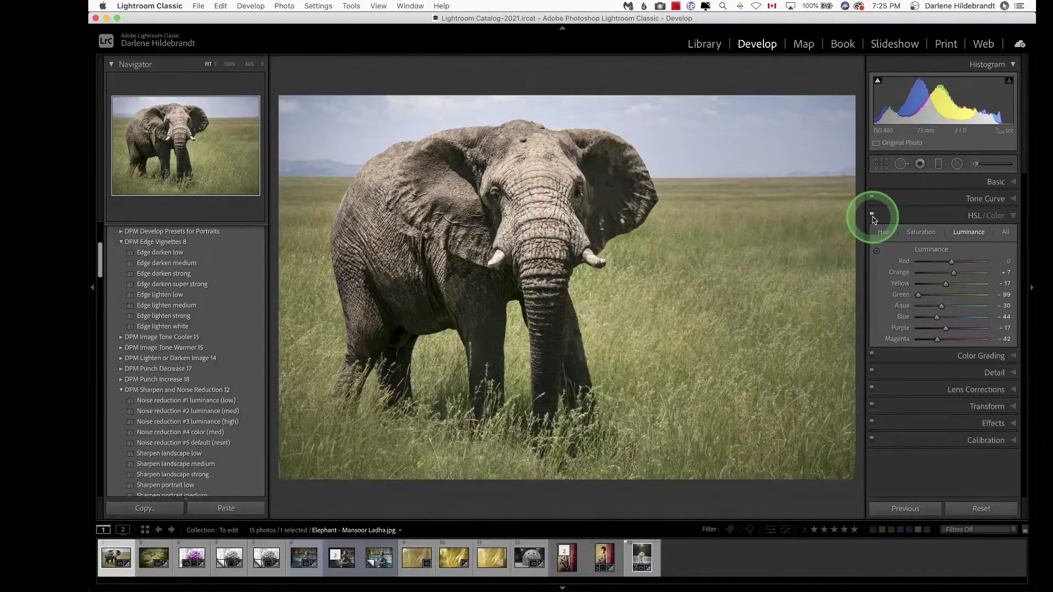
{"action": "left_click", "coordinate": [873, 218]}
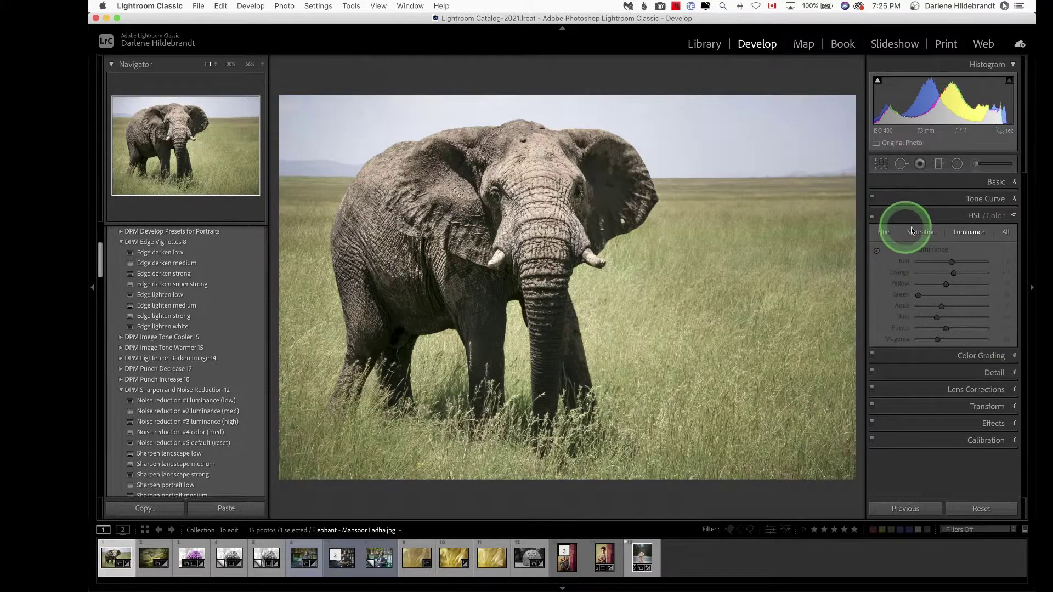
{"action": "left_click", "coordinate": [872, 218]}
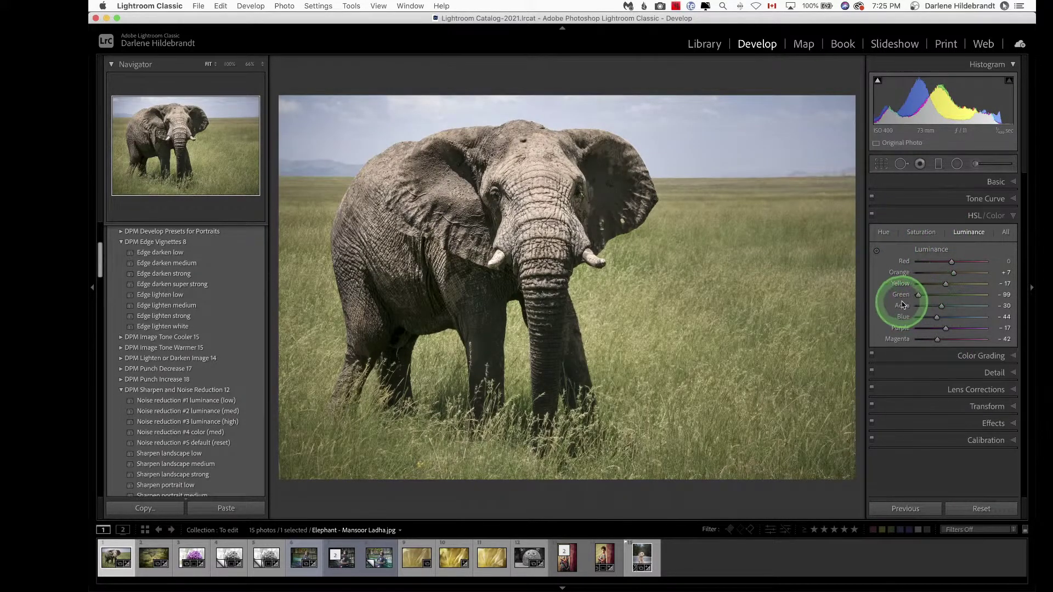
Set the Luminance of Green to -98 and Yellow to +3, and compare the photo with the HSL edits off and on
{"action": "left_click_drag", "start_coordinate": [918, 295], "coordinate": [917, 297]}
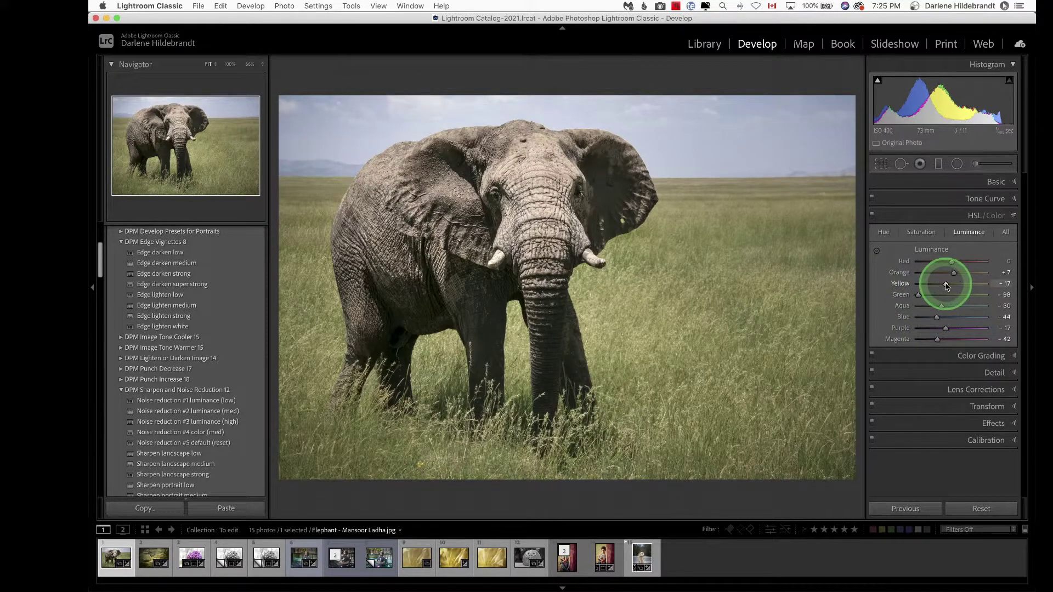
{"action": "mouse_move", "coordinate": [947, 286]}
{"action": "left_mouse_down"}
{"action": "mouse_move", "coordinate": [964, 284]}
{"action": "mouse_move", "coordinate": [953, 285]}
{"action": "left_mouse_up"}
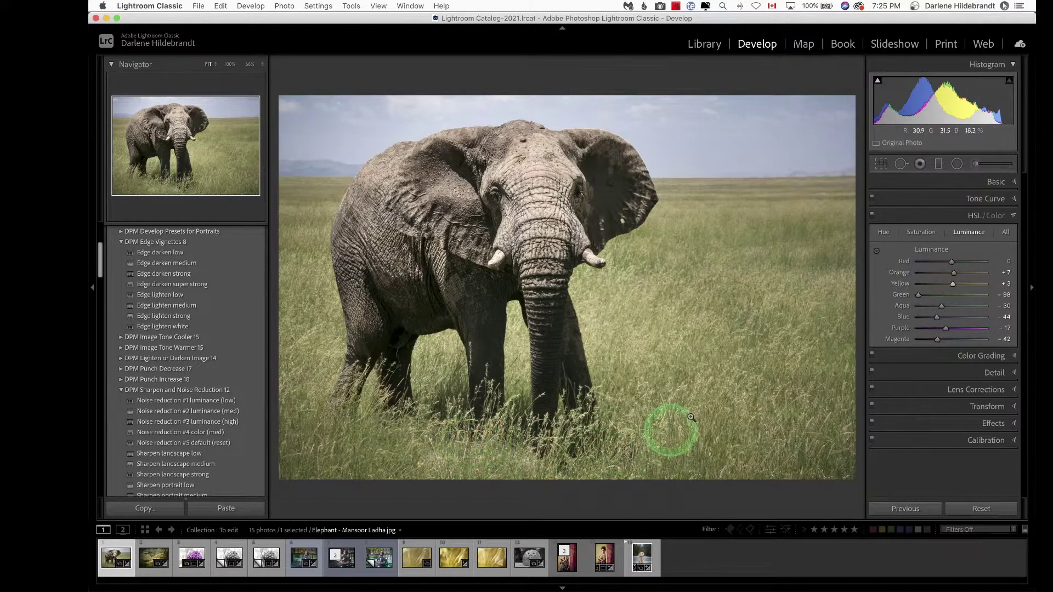
{"action": "left_click", "coordinate": [872, 216]}
{"action": "left_click", "coordinate": [872, 216]}
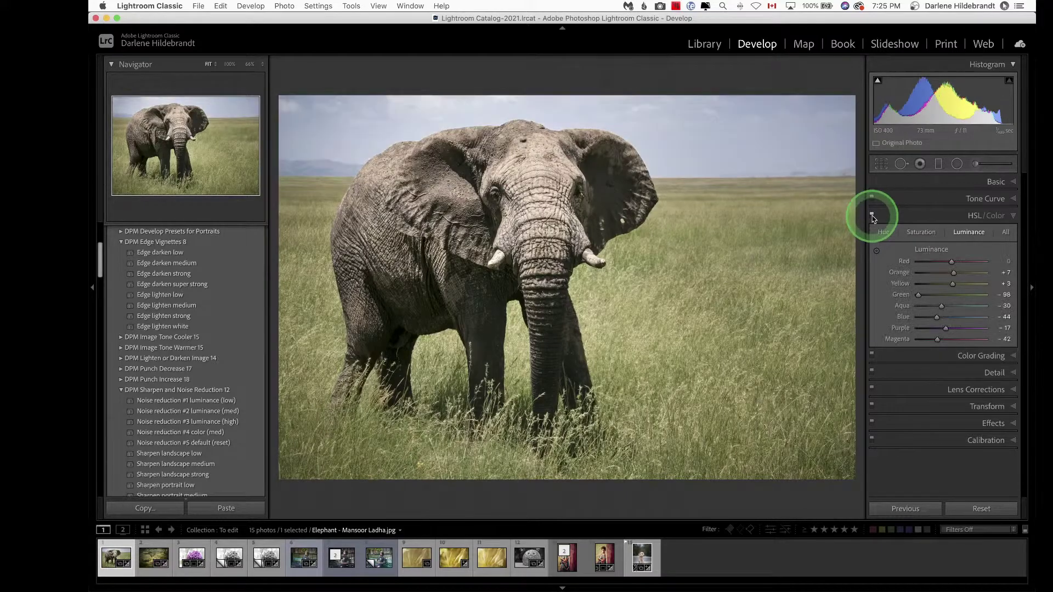
{"action": "left_click", "coordinate": [872, 215]}
{"action": "left_click", "coordinate": [873, 216]}
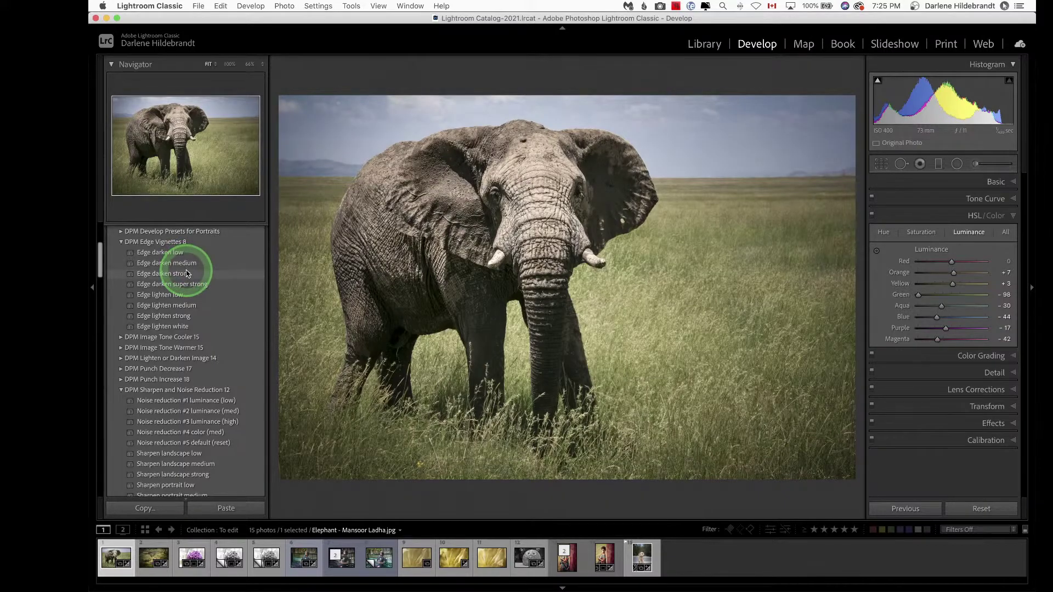
Apply the "Edge darken medium" vignette preset to the elephant photo and return to the Library grid
{"action": "left_click", "coordinate": [181, 264]}
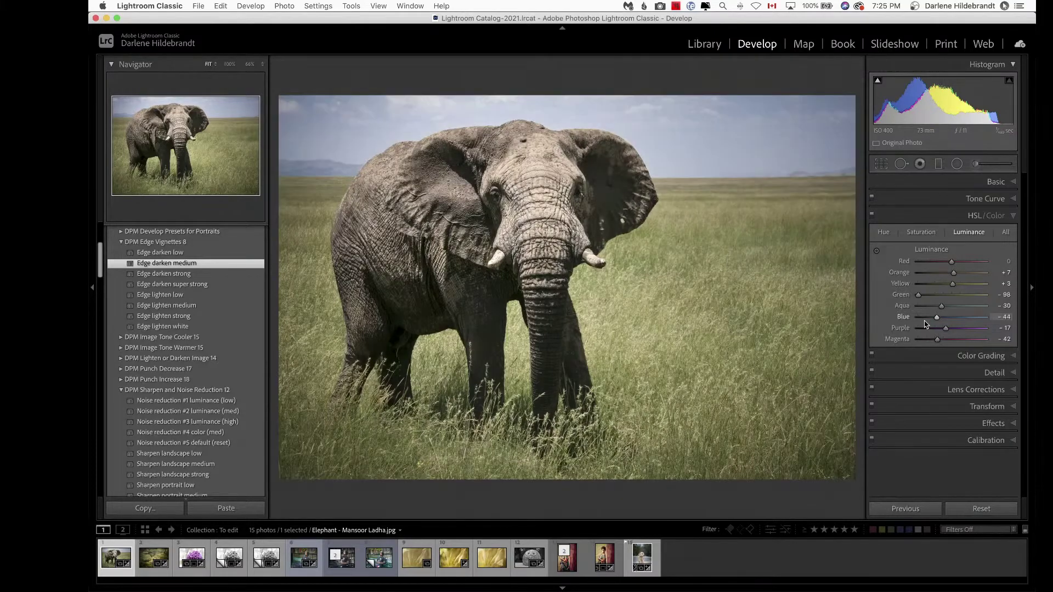
{"action": "left_click_drag", "start_coordinate": [926, 324], "coordinate": [758, 313]}
{"action": "key", "text": "g"}
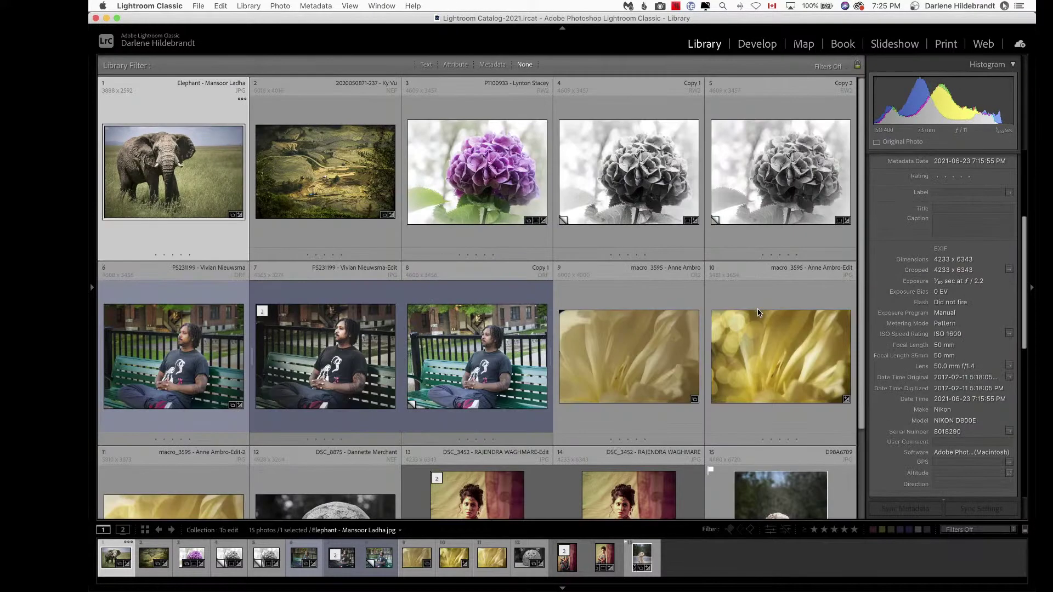
Examine the edited portrait of the woman in blue at full view and up close, compare it with the adjacent version, and return to the grid
{"action": "scroll", "coordinate": [647, 291], "scroll_direction": "down", "scroll_amount": 1}
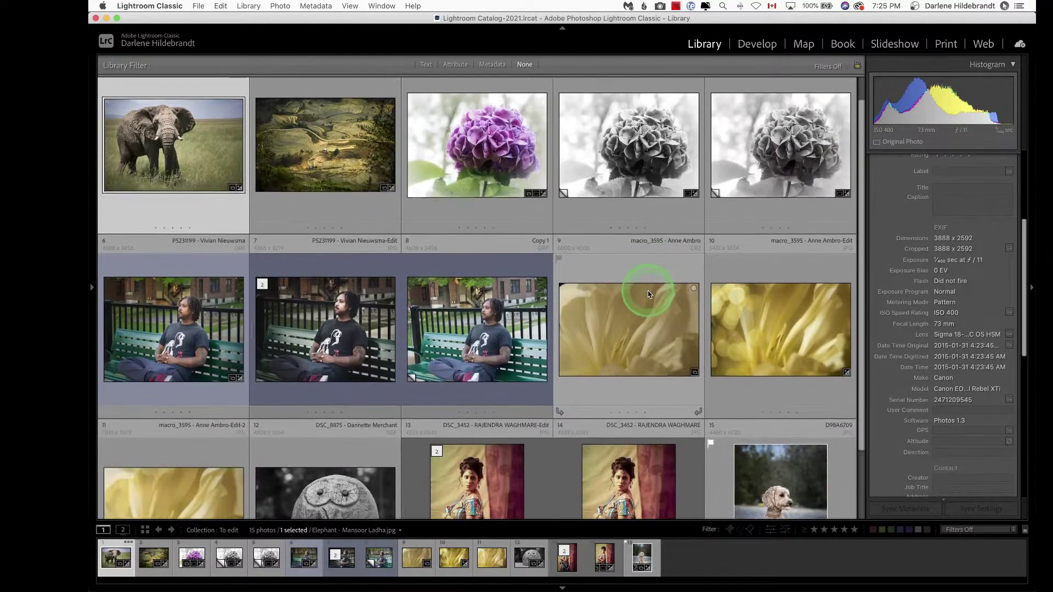
{"action": "scroll", "coordinate": [647, 291], "scroll_direction": "down", "scroll_amount": 2}
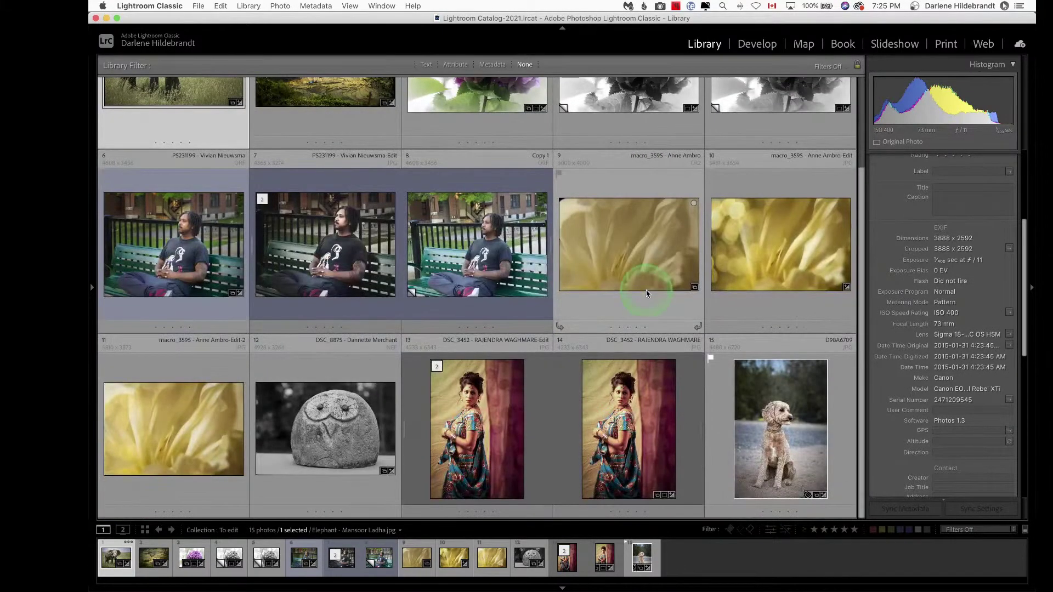
{"action": "left_click", "coordinate": [475, 437]}
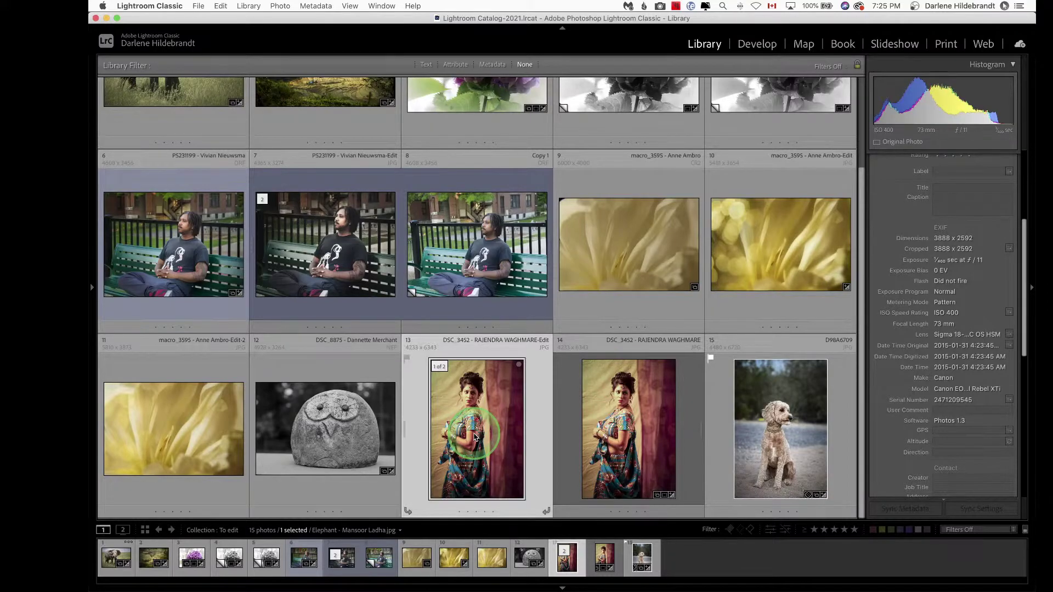
{"action": "double_click", "coordinate": [475, 437]}
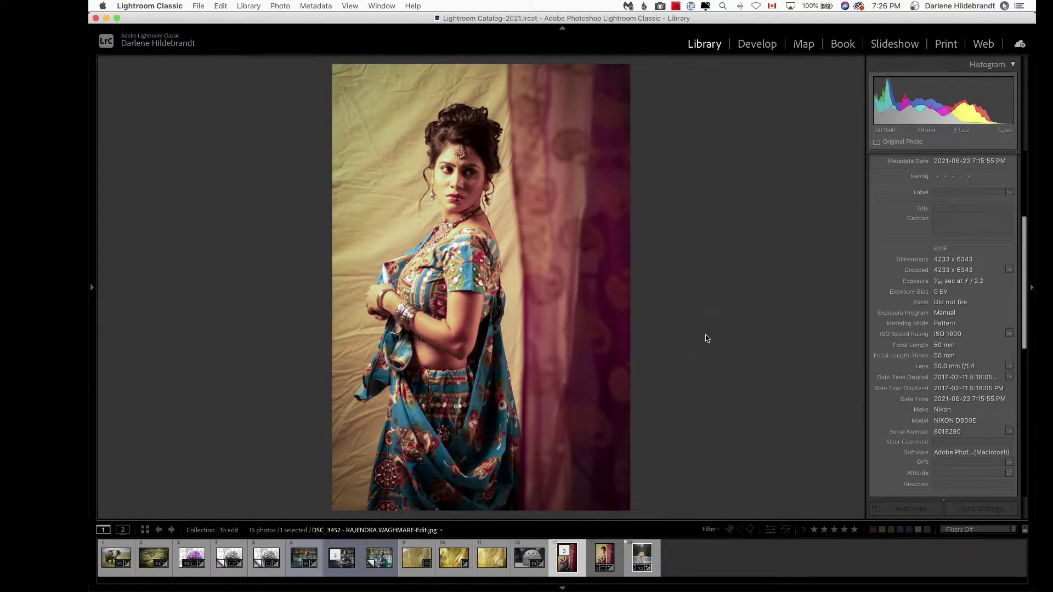
{"action": "left_click", "coordinate": [430, 266]}
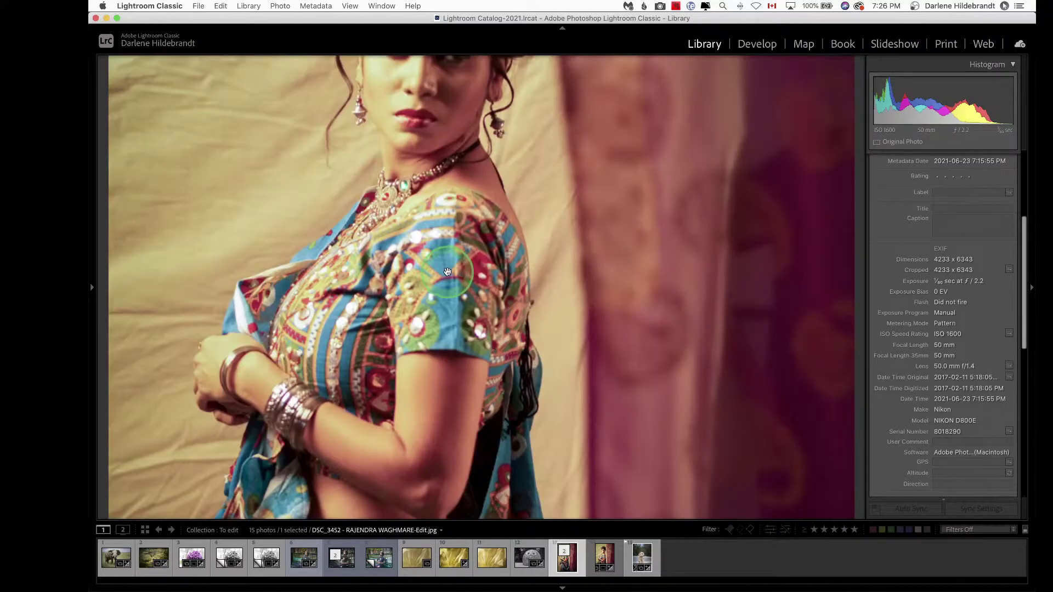
{"action": "left_click", "coordinate": [606, 278]}
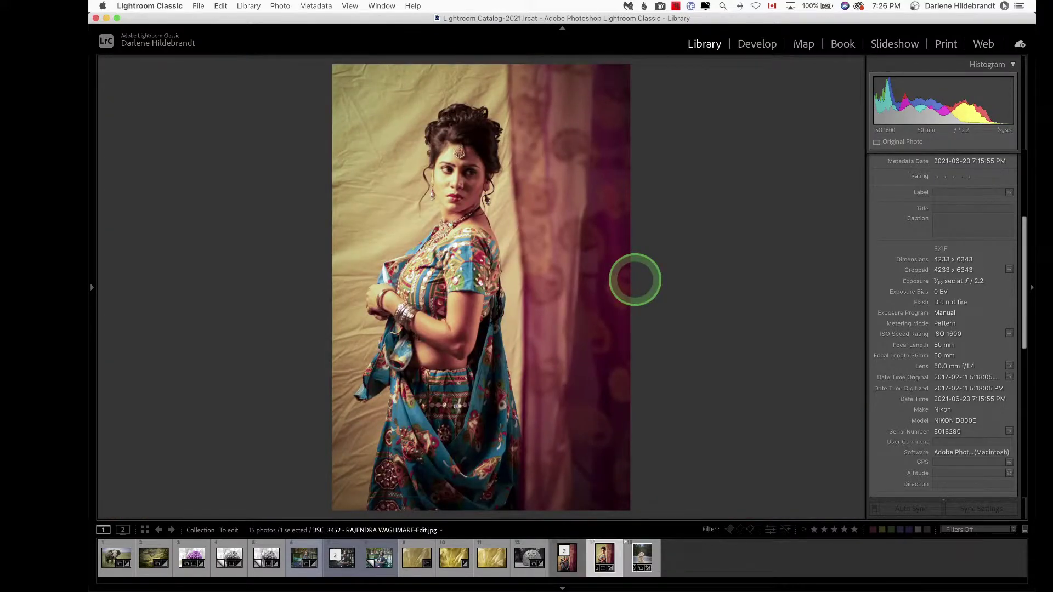
{"action": "key", "text": "Left"}
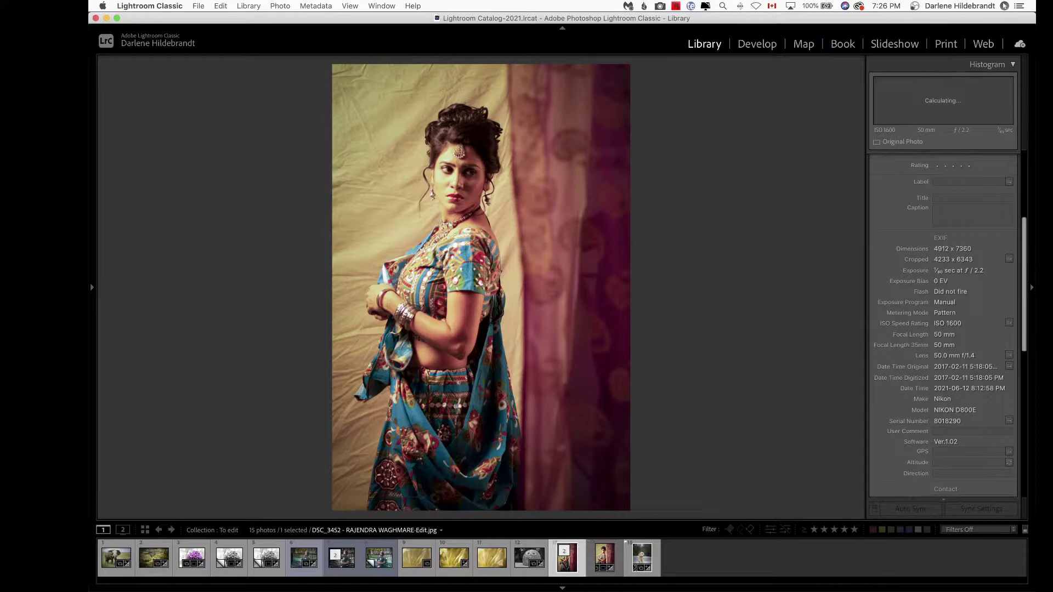
{"action": "key", "text": "g"}
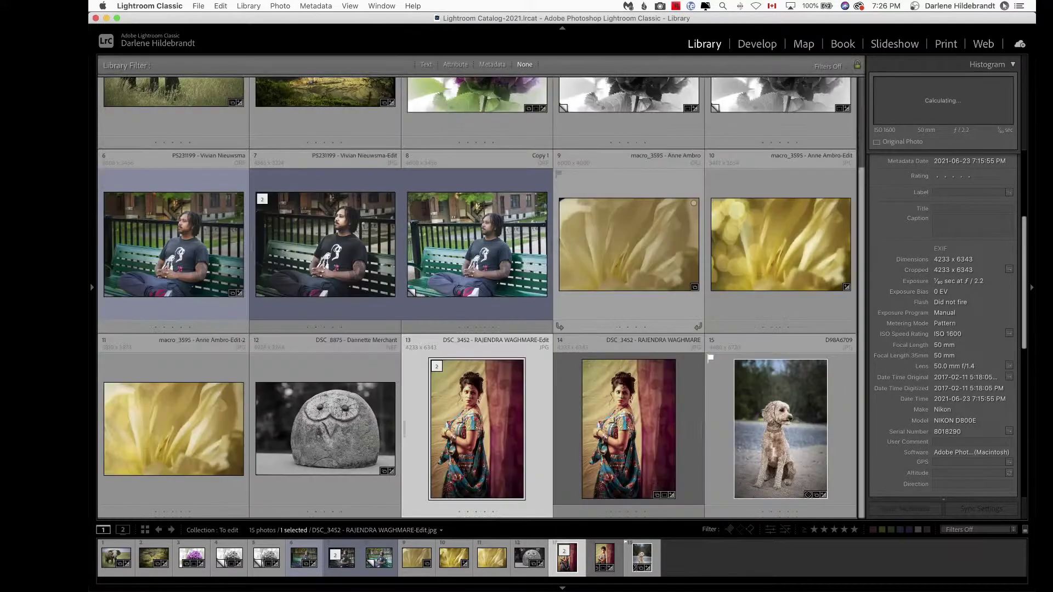
{"action": "scroll", "coordinate": [477, 297], "scroll_direction": "up", "scroll_amount": 3}
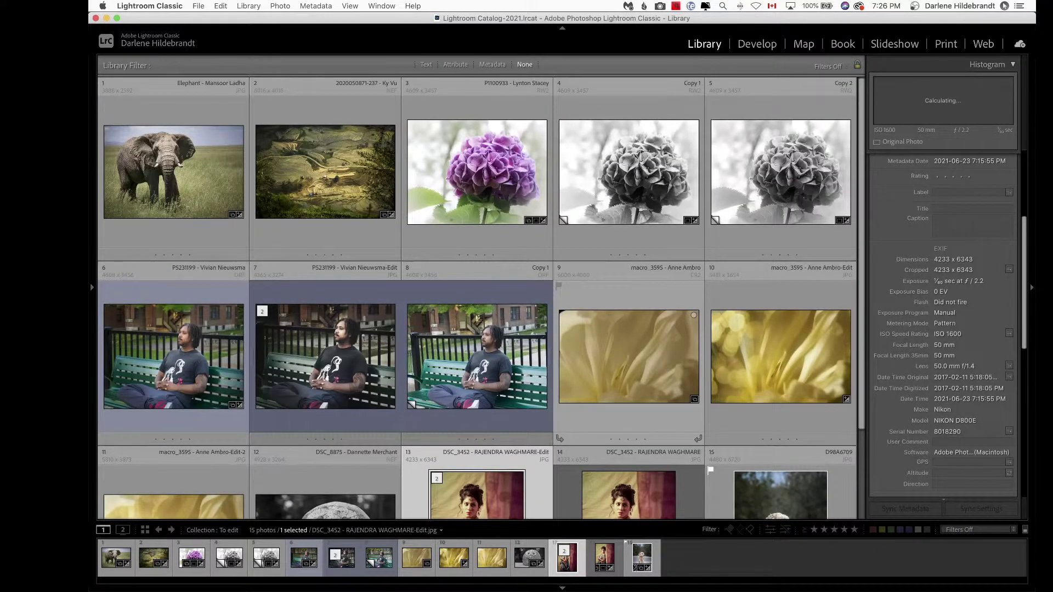
{"action": "scroll", "coordinate": [477, 299], "scroll_direction": "down", "scroll_amount": 3}
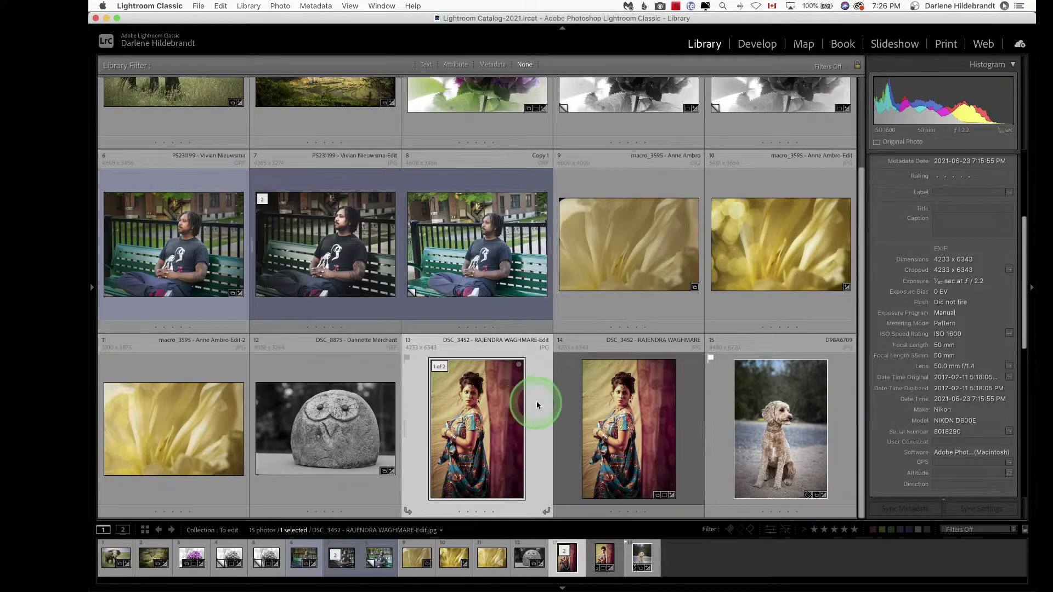
{"action": "left_click", "coordinate": [917, 390]}
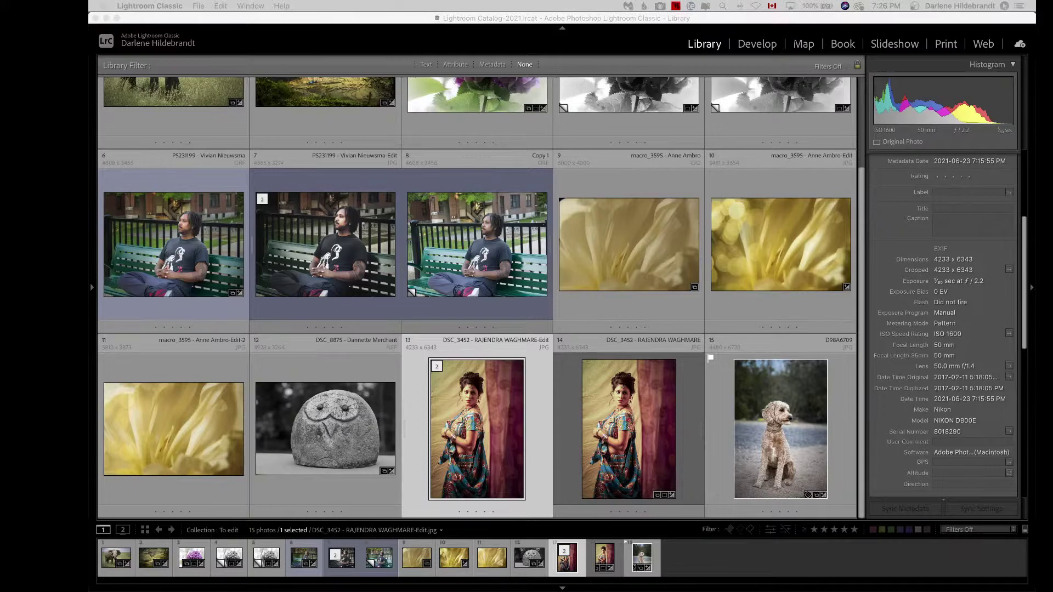